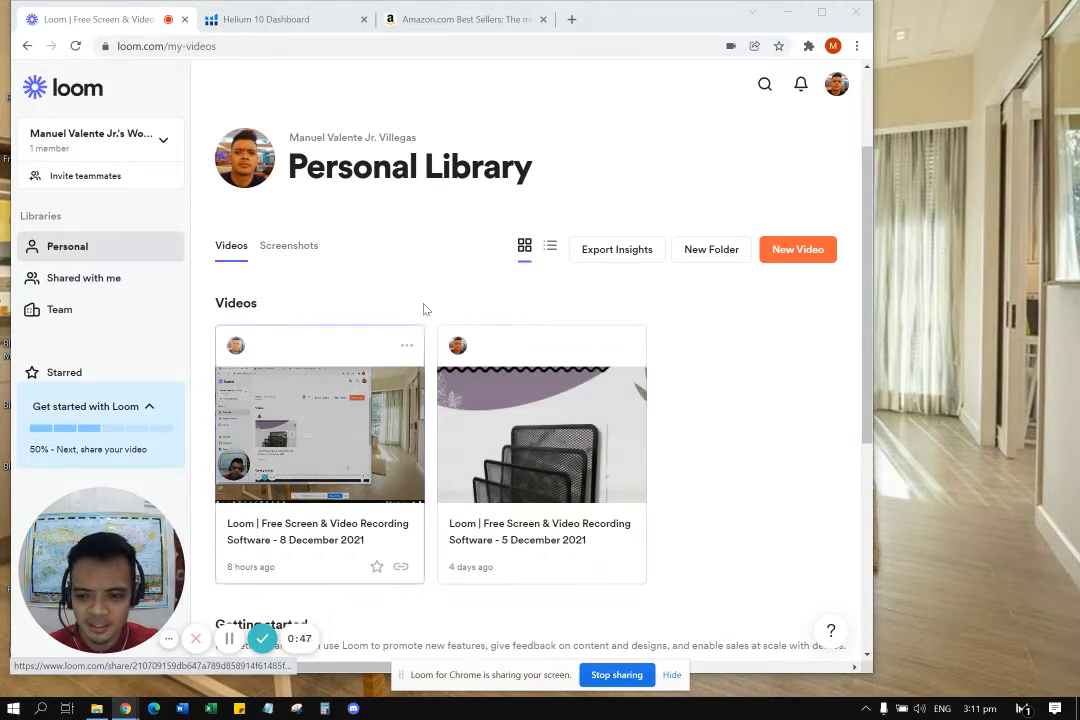
Look over the Helium 10 dashboard and the Amazon Best Sellers page.
{"action": "left_click", "coordinate": [370, 20]}
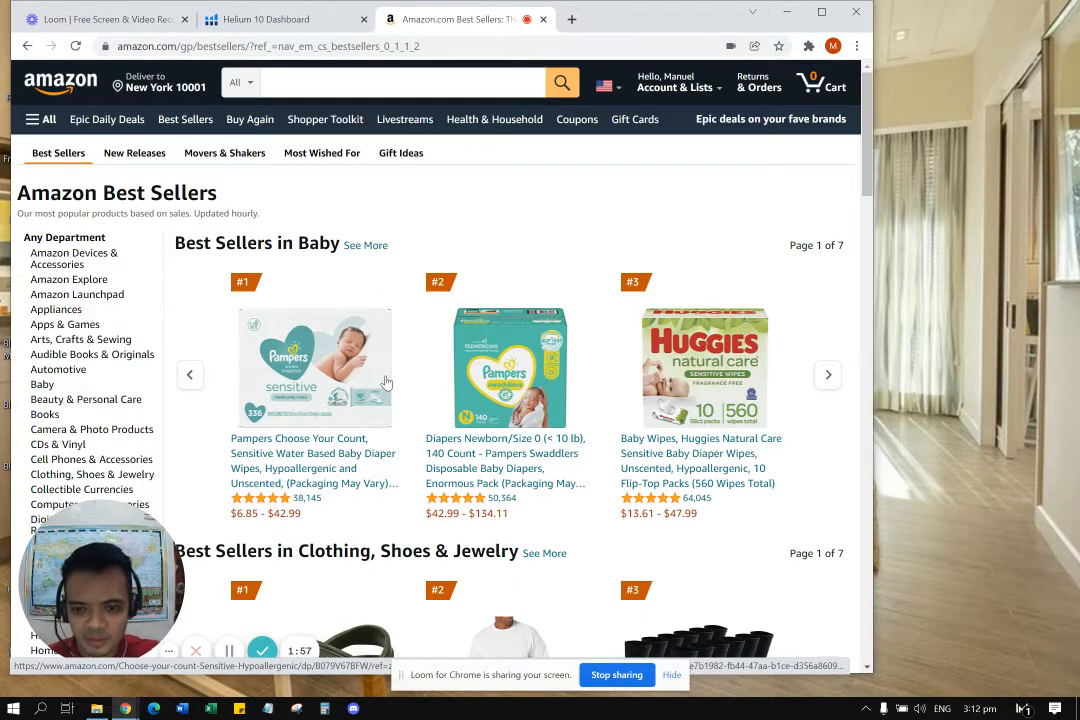
{"action": "left_click", "coordinate": [319, 83]}
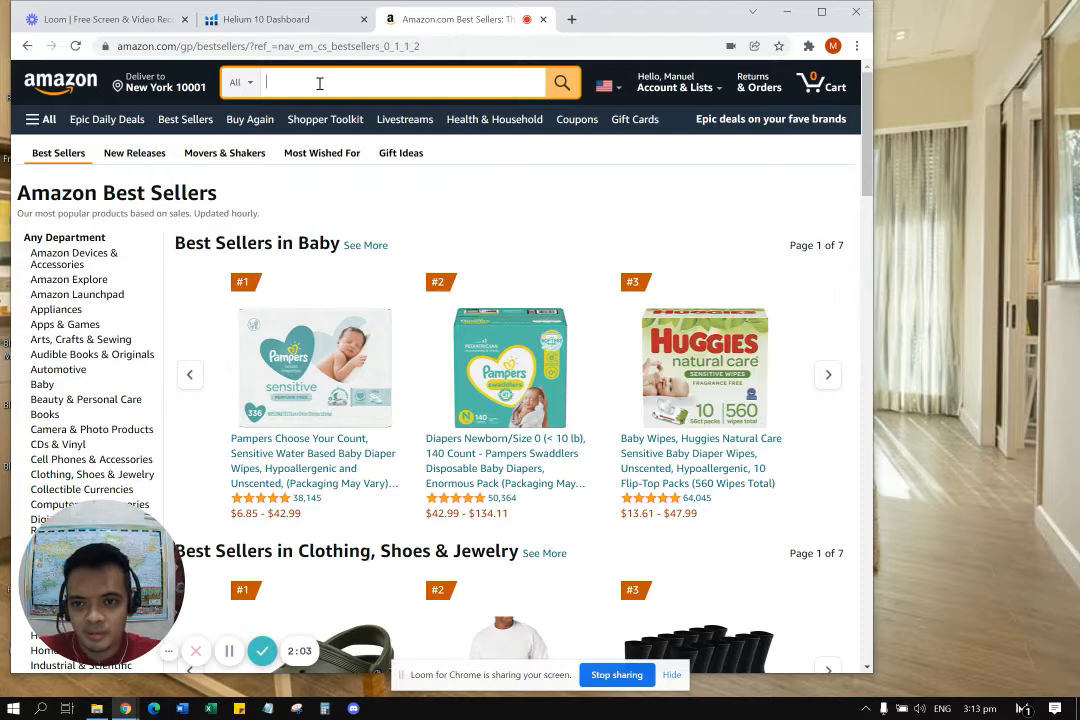
{"action": "left_click", "coordinate": [230, 19]}
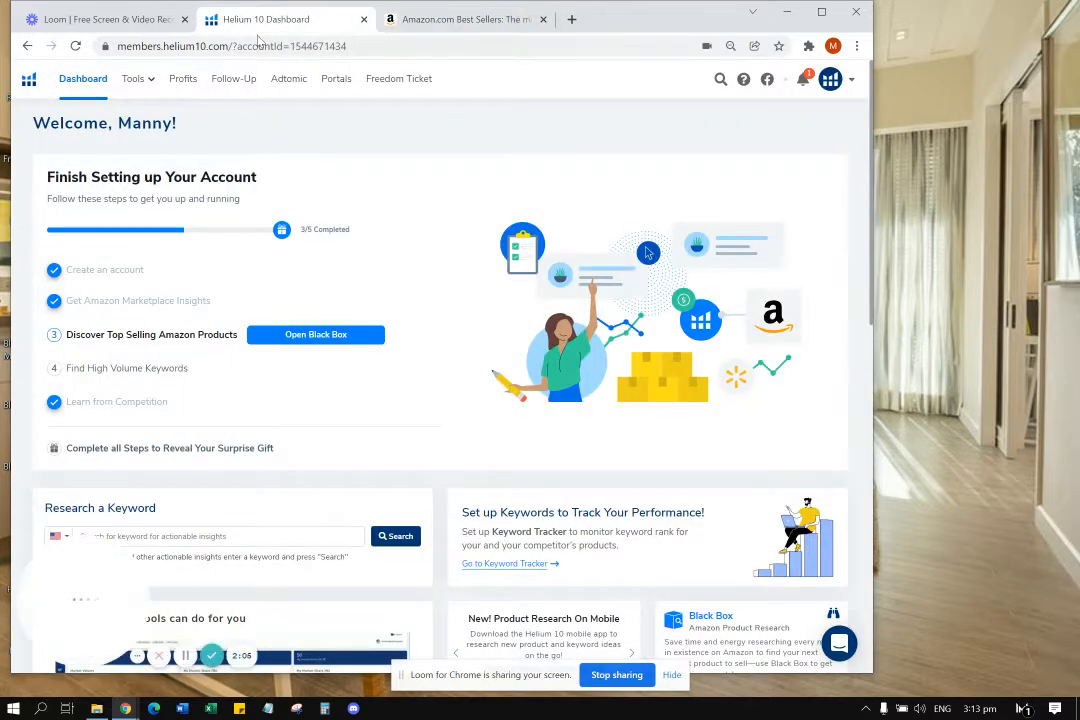
{"action": "left_click", "coordinate": [443, 33]}
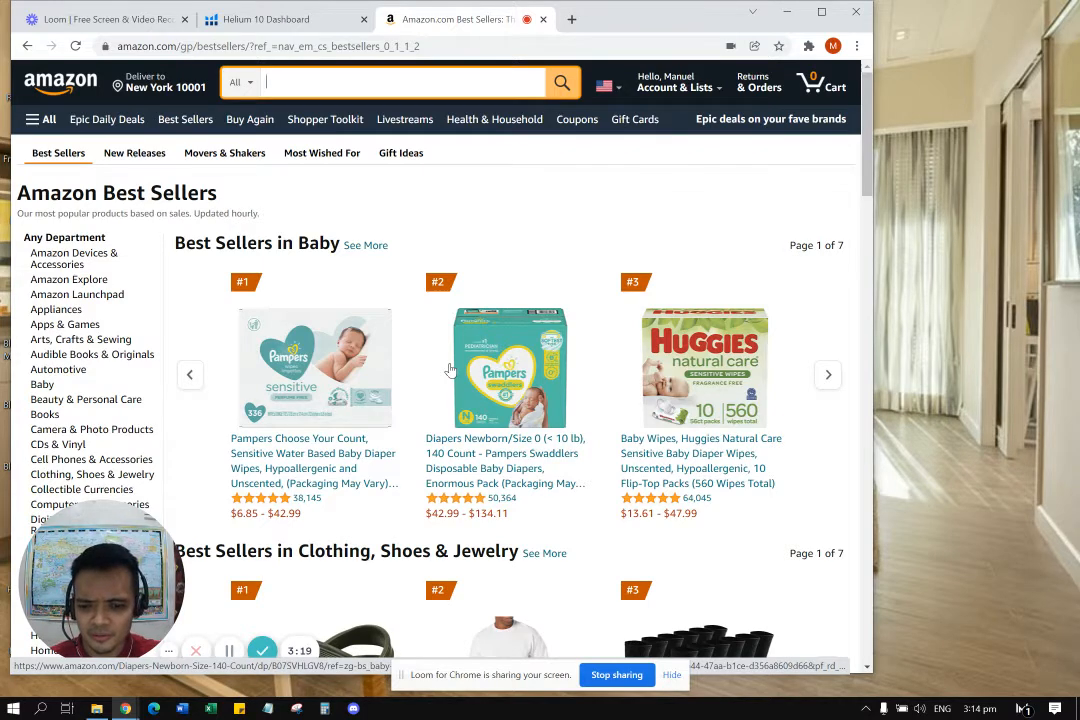
{"action": "scroll", "coordinate": [450, 370], "scroll_direction": "down", "scroll_amount": 1}
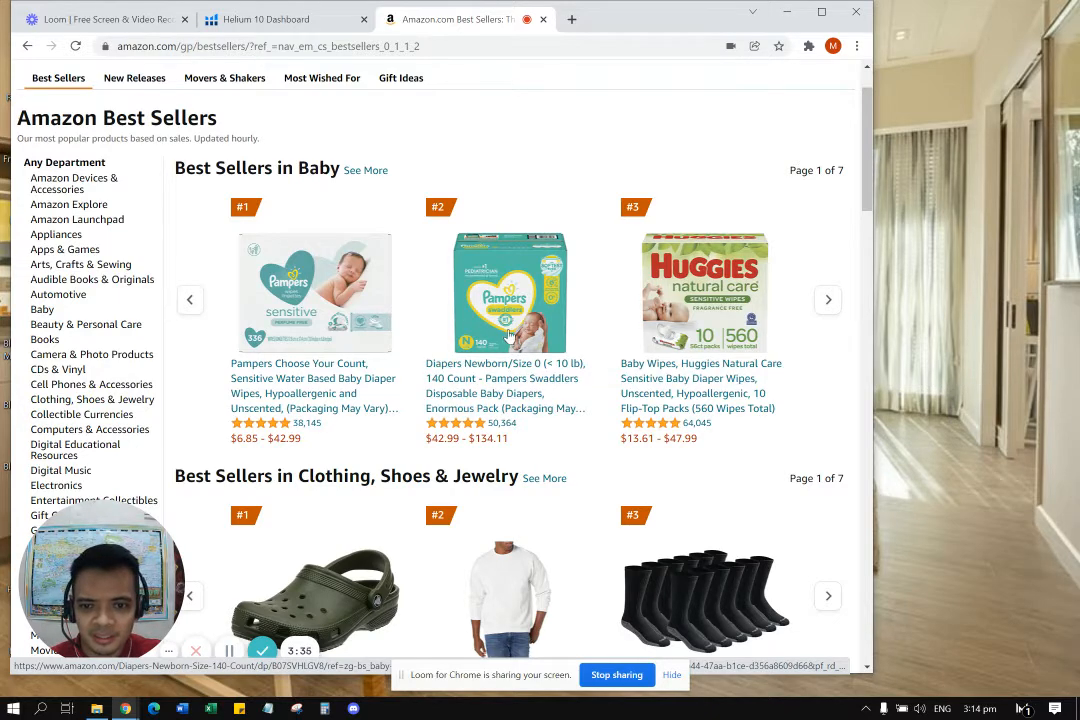
{"action": "scroll", "coordinate": [395, 280], "scroll_direction": "up", "scroll_amount": 1}
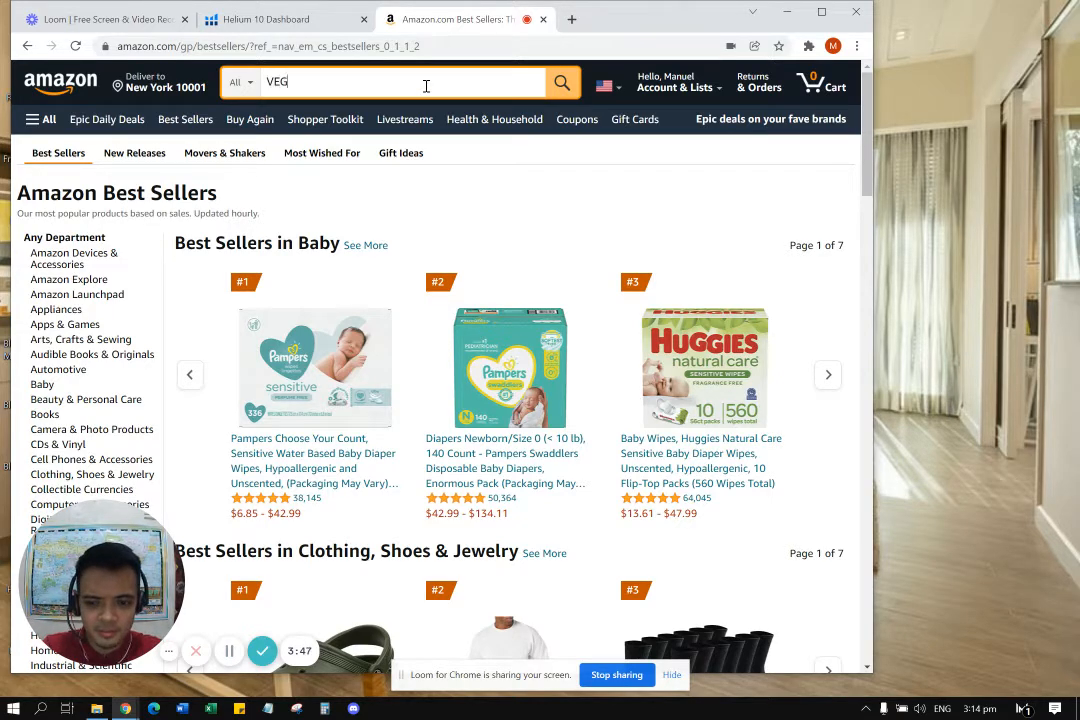
Search Amazon for "veggie chopper" using the suggestion offered for "veggie".
{"action": "type", "text": "GIE"}
{"action": "key", "text": "BackSpace"}
{"action": "key", "text": "BackSpace"}
{"action": "key", "text": "BackSpace"}
{"action": "key", "text": "BackSpace"}
{"action": "key", "text": "BackSpace"}
{"action": "key", "text": "BackSpace"}
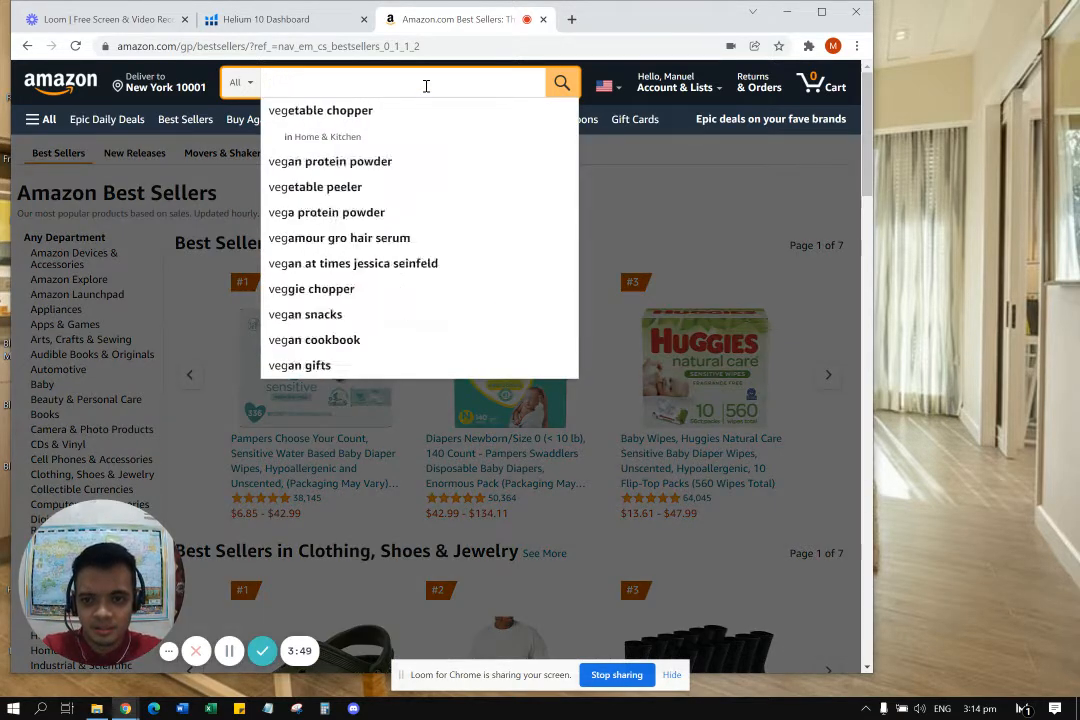
{"action": "type", "text": "veggie"}
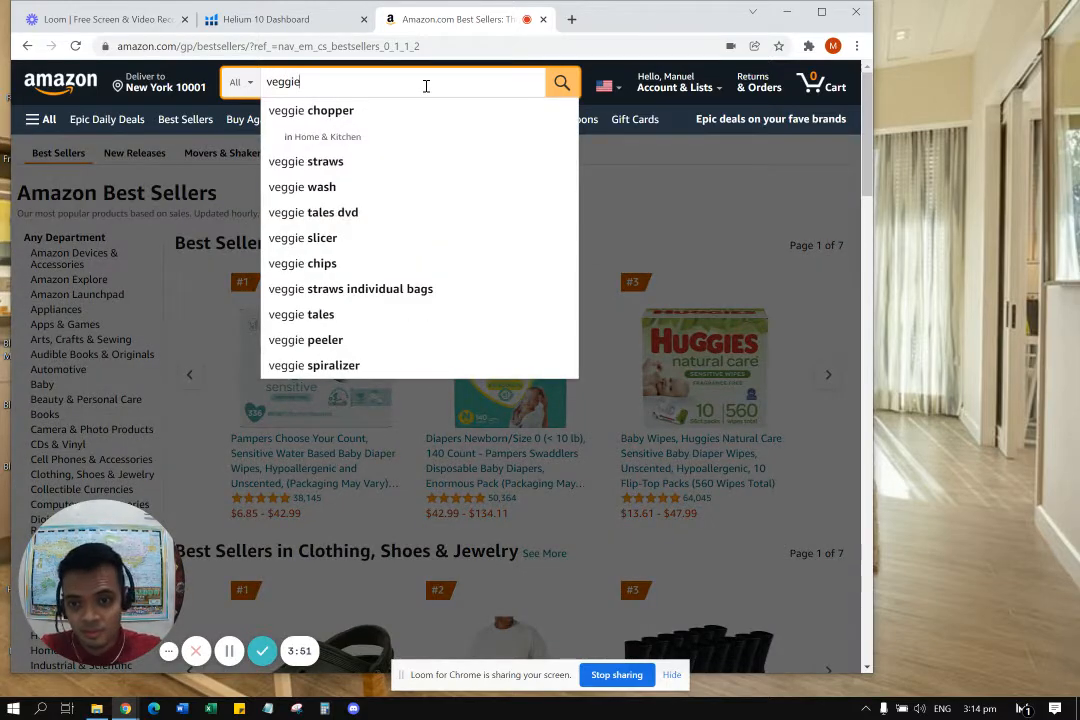
{"action": "left_click", "coordinate": [380, 110]}
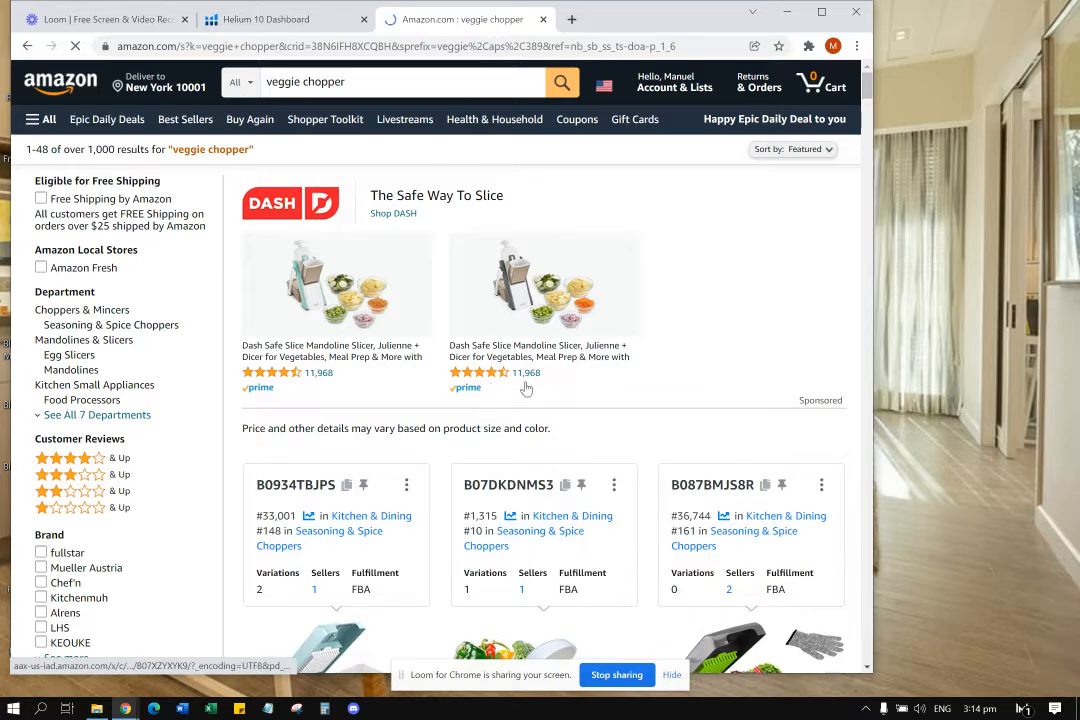
Look through the first veggie chopper listings and rerun the same Amazon search.
{"action": "scroll", "coordinate": [640, 368], "scroll_direction": "down", "scroll_amount": 1}
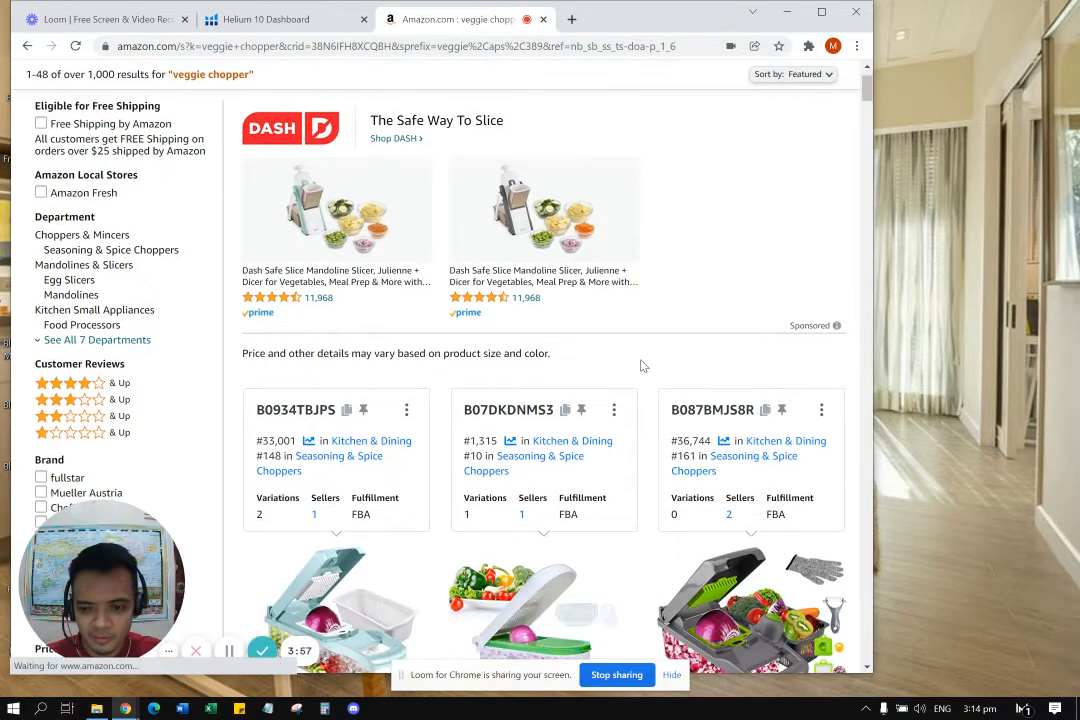
{"action": "scroll", "coordinate": [643, 366], "scroll_direction": "down", "scroll_amount": 2}
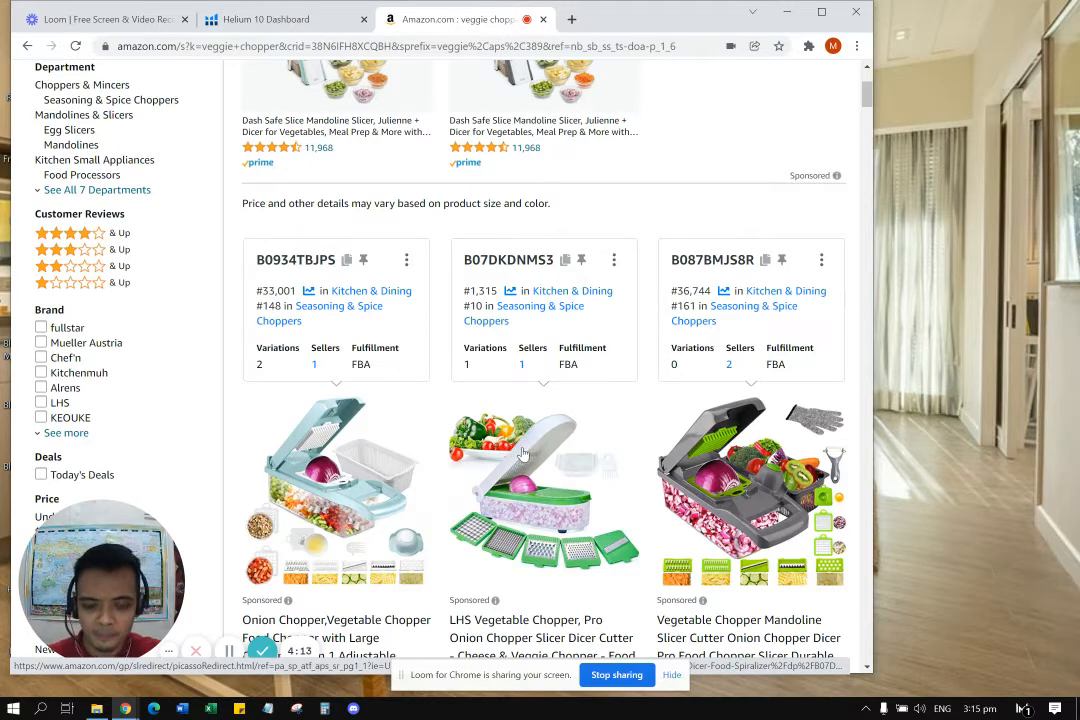
{"action": "scroll", "coordinate": [522, 459], "scroll_direction": "down", "scroll_amount": 1}
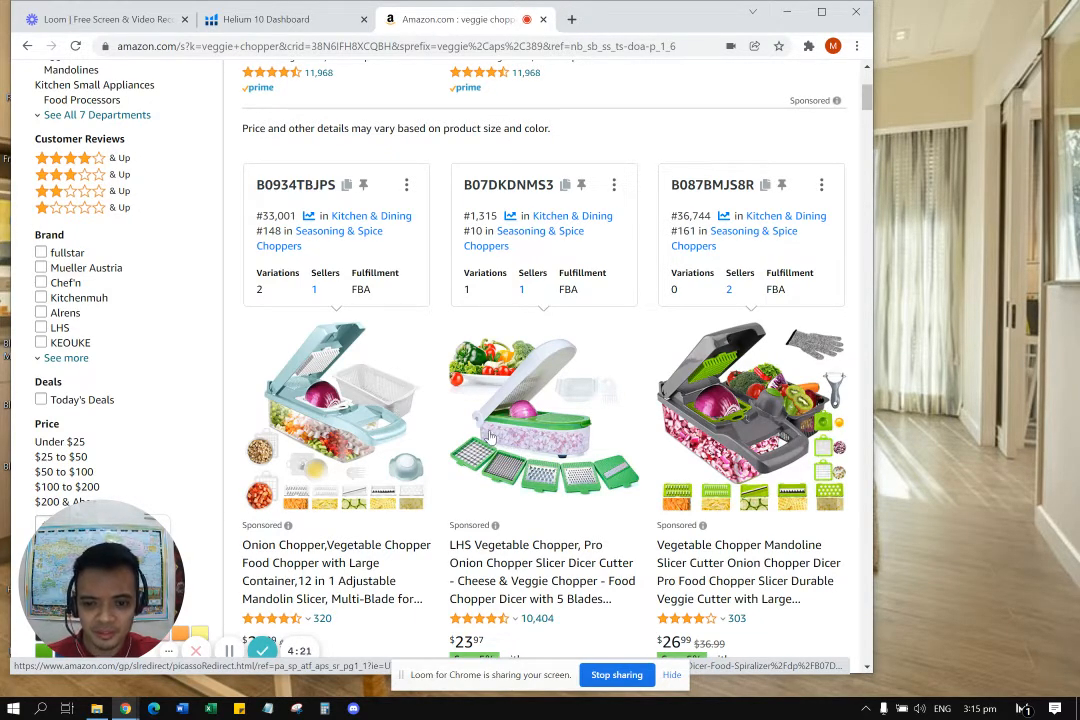
{"action": "scroll", "coordinate": [440, 420], "scroll_direction": "up", "scroll_amount": 3}
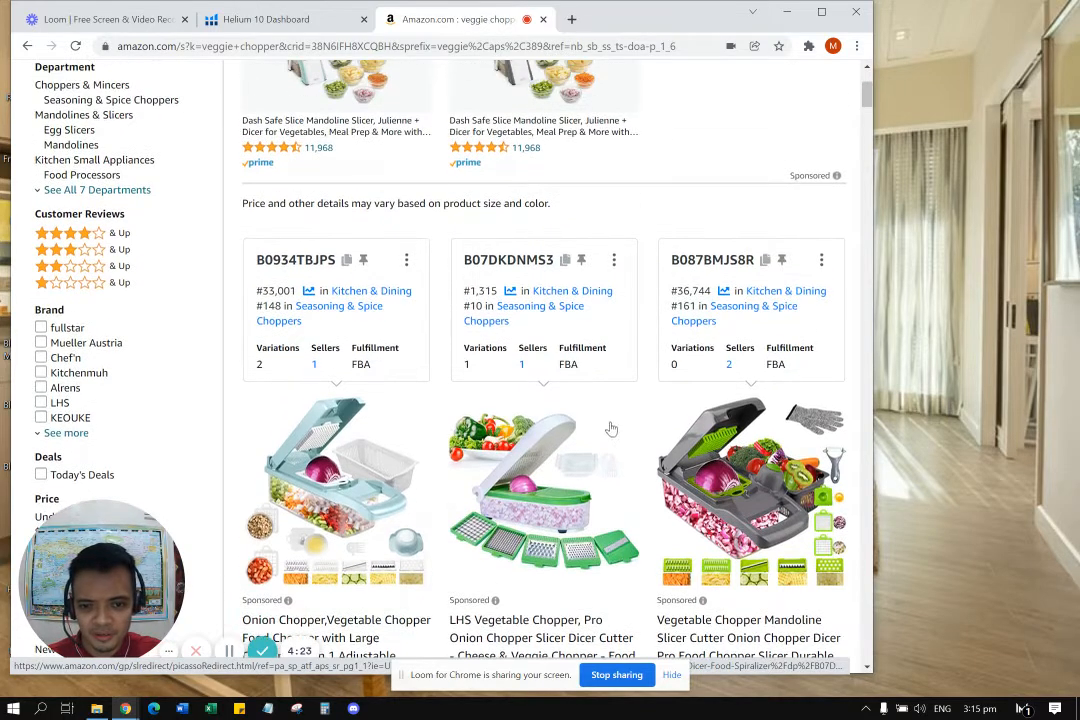
{"action": "scroll", "coordinate": [462, 428], "scroll_direction": "up", "scroll_amount": 1}
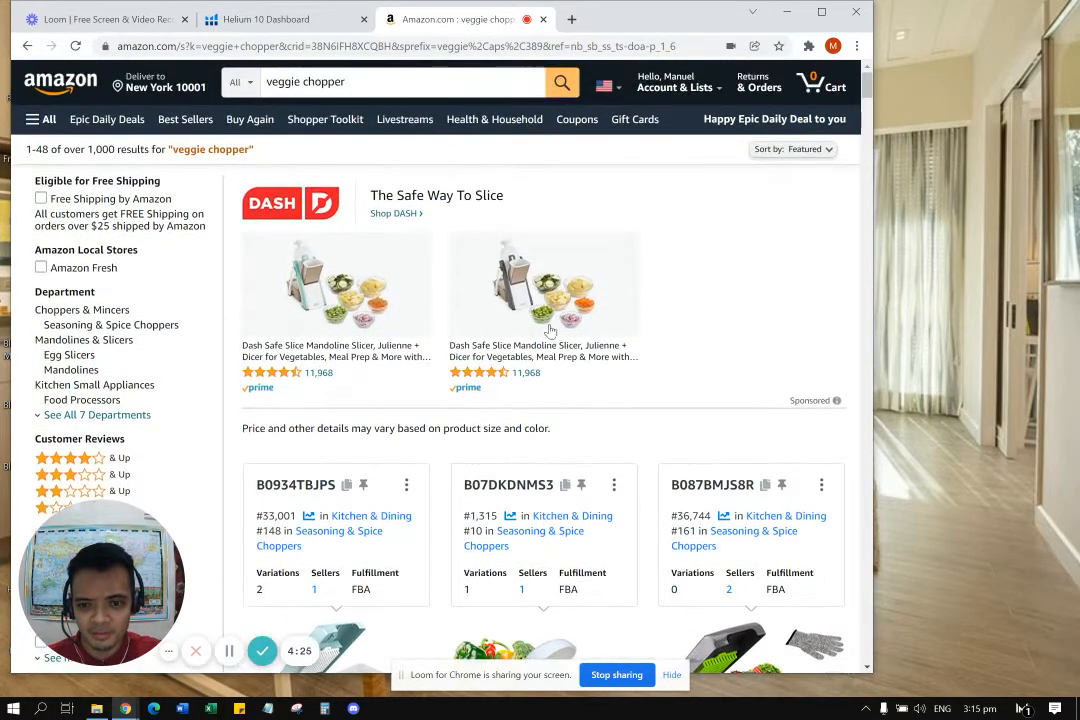
{"action": "left_click", "coordinate": [388, 80]}
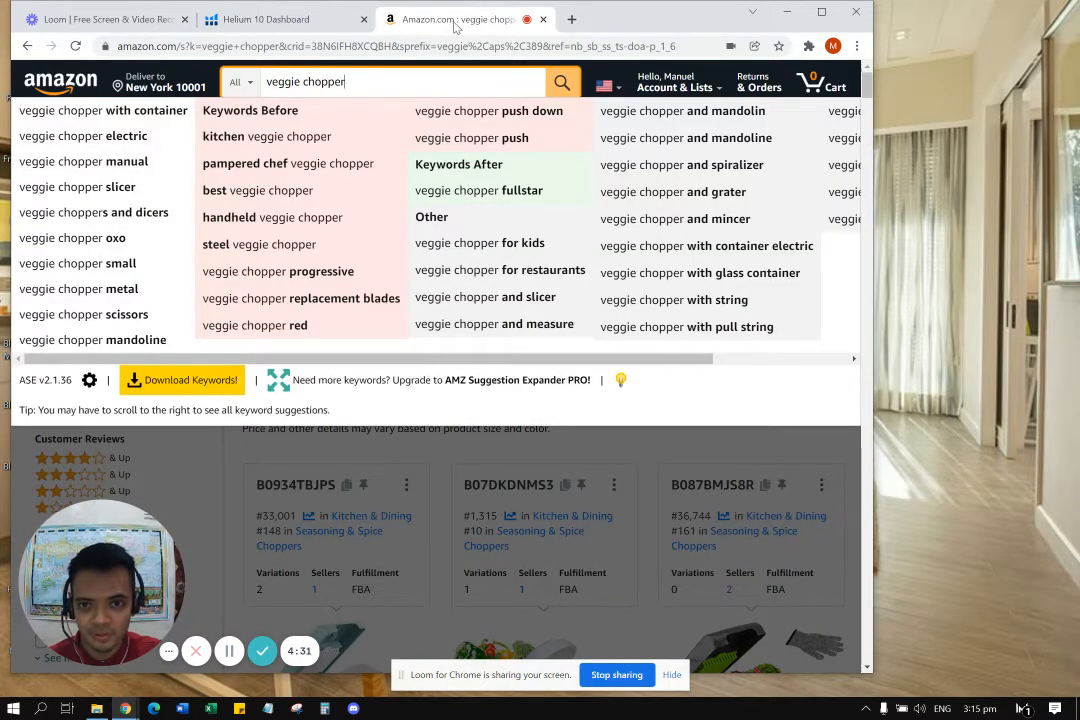
{"action": "left_click", "coordinate": [561, 84]}
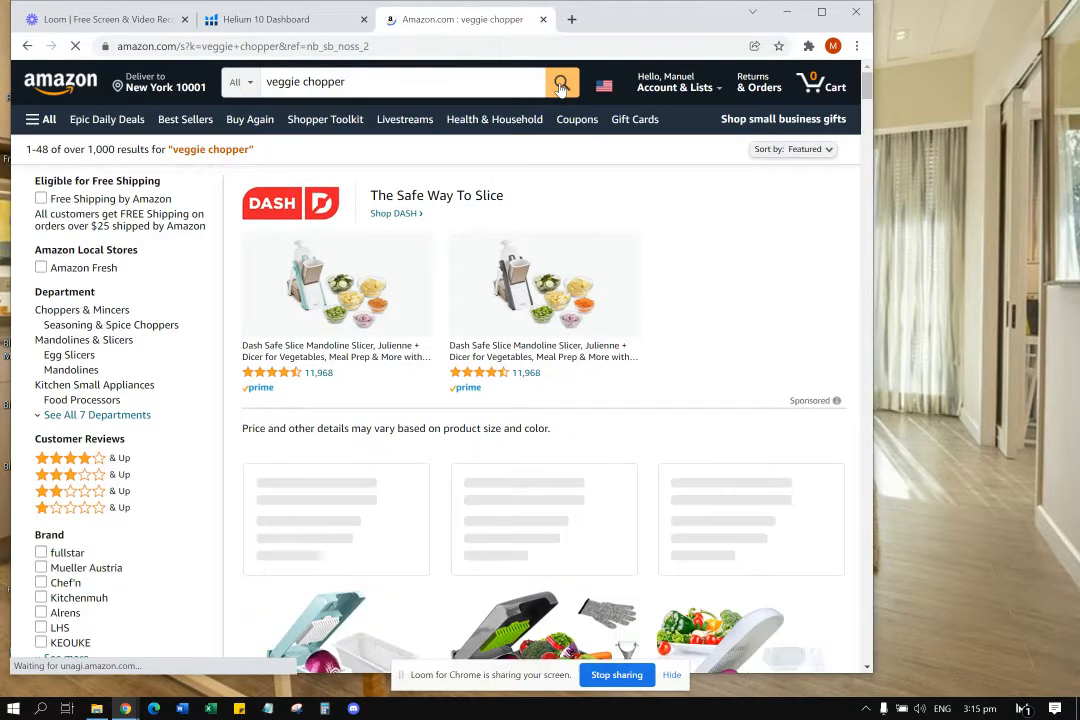
Run the Helium 10 extension's Xray Amazon Product Research on the veggie chopper search results.
{"action": "scroll", "coordinate": [719, 321], "scroll_direction": "down", "scroll_amount": 9}
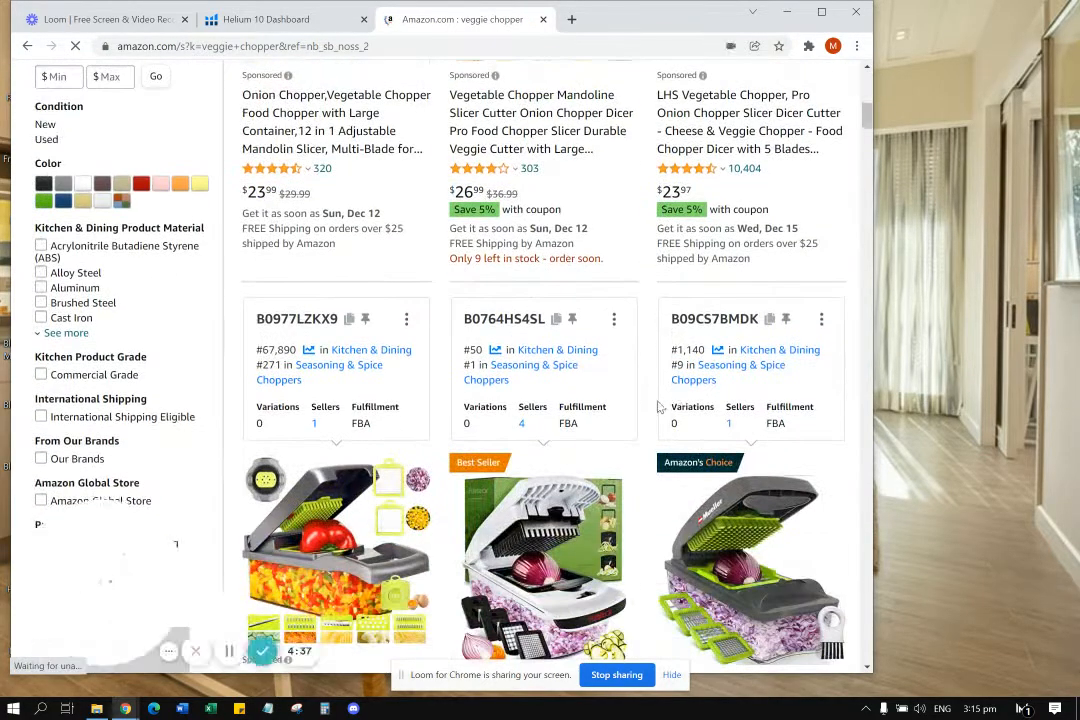
{"action": "scroll", "coordinate": [640, 430], "scroll_direction": "down", "scroll_amount": 5}
{"action": "scroll", "coordinate": [590, 320], "scroll_direction": "up", "scroll_amount": 10}
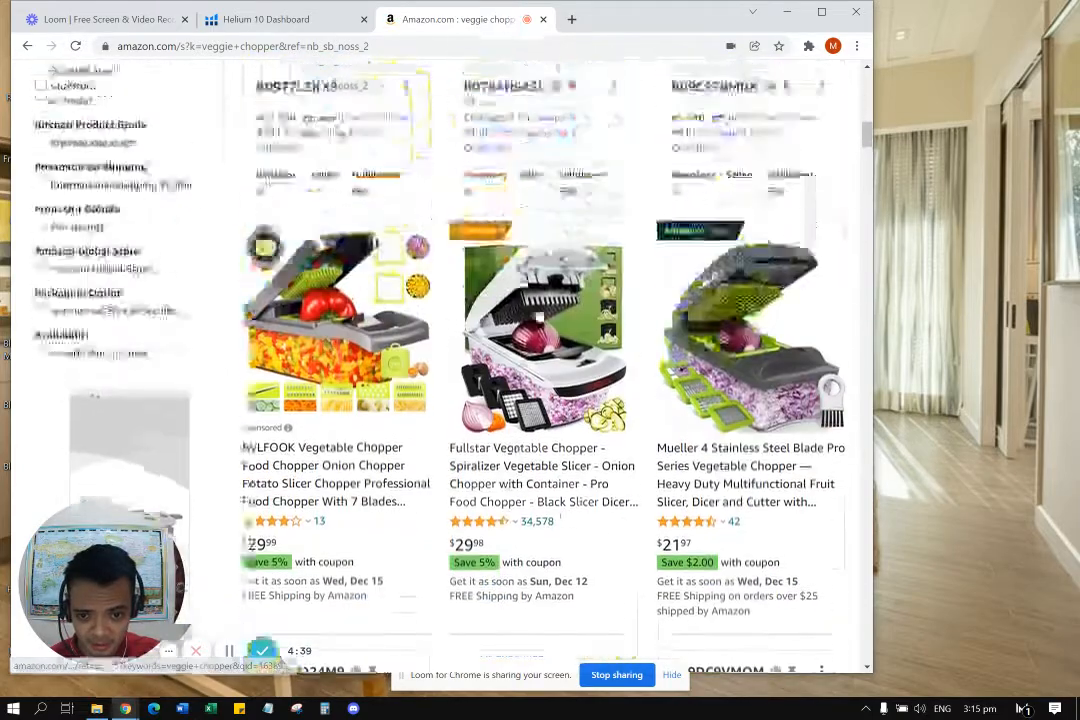
{"action": "scroll", "coordinate": [583, 303], "scroll_direction": "up", "scroll_amount": 6}
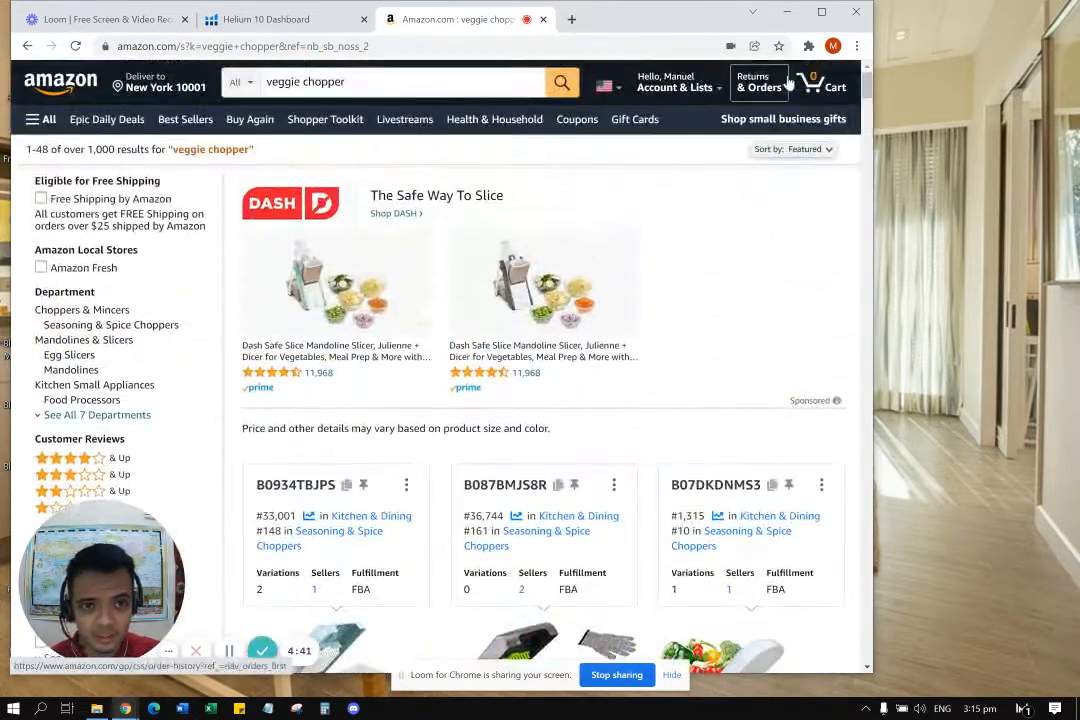
{"action": "left_click", "coordinate": [809, 47]}
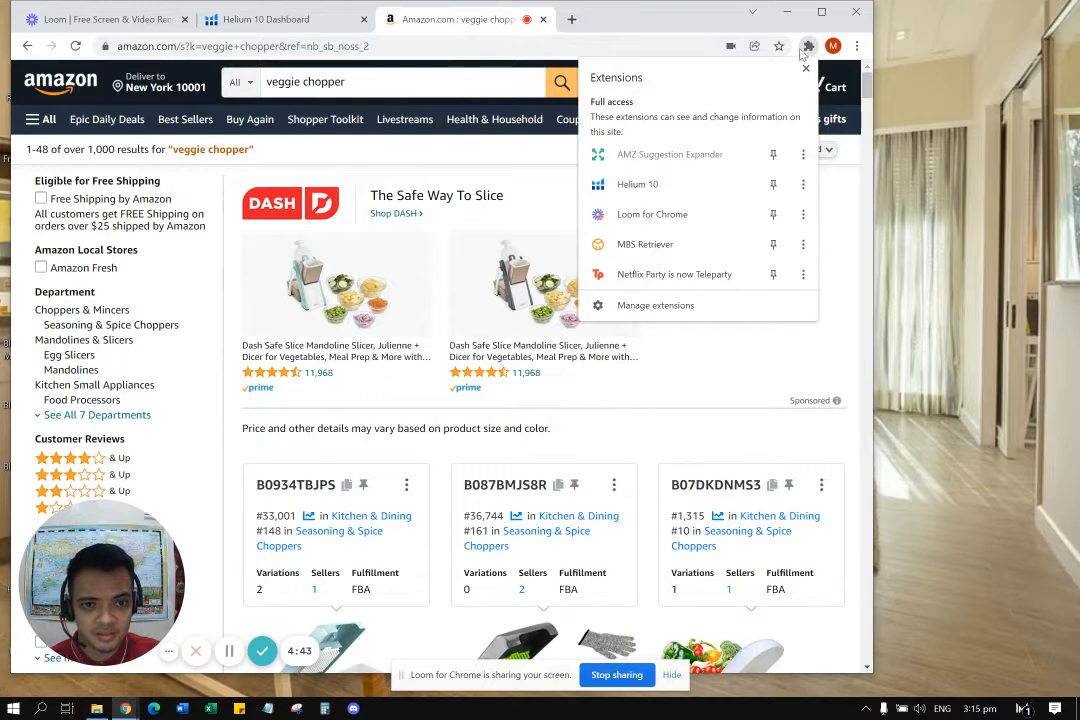
{"action": "left_click", "coordinate": [637, 184]}
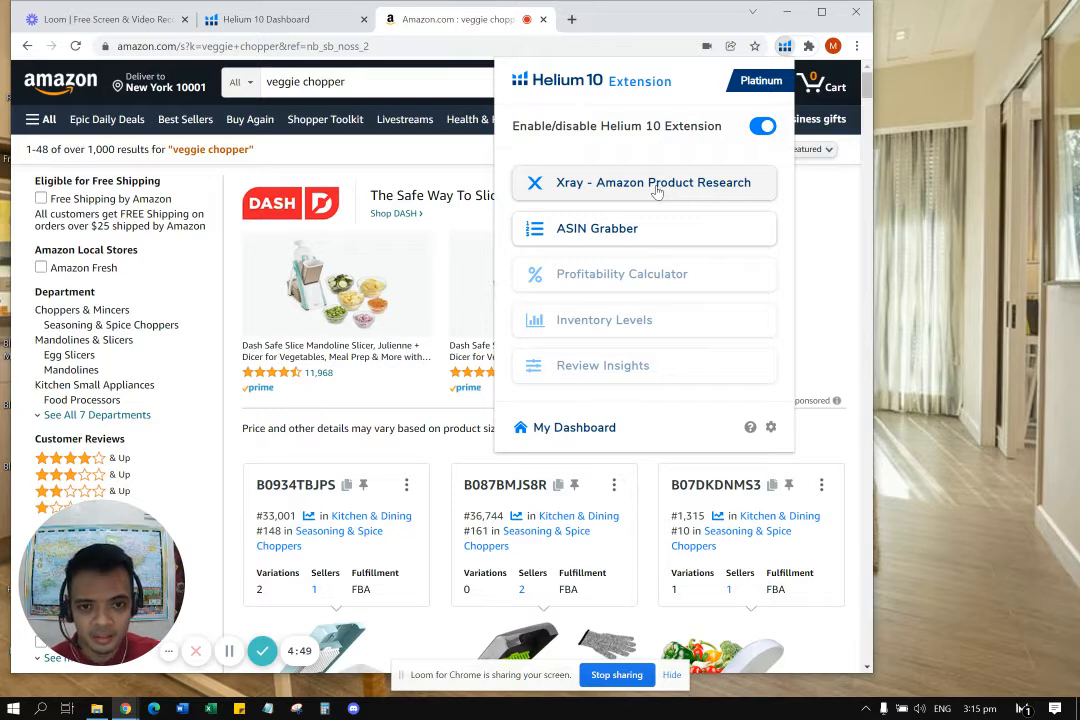
{"action": "left_click", "coordinate": [655, 183]}
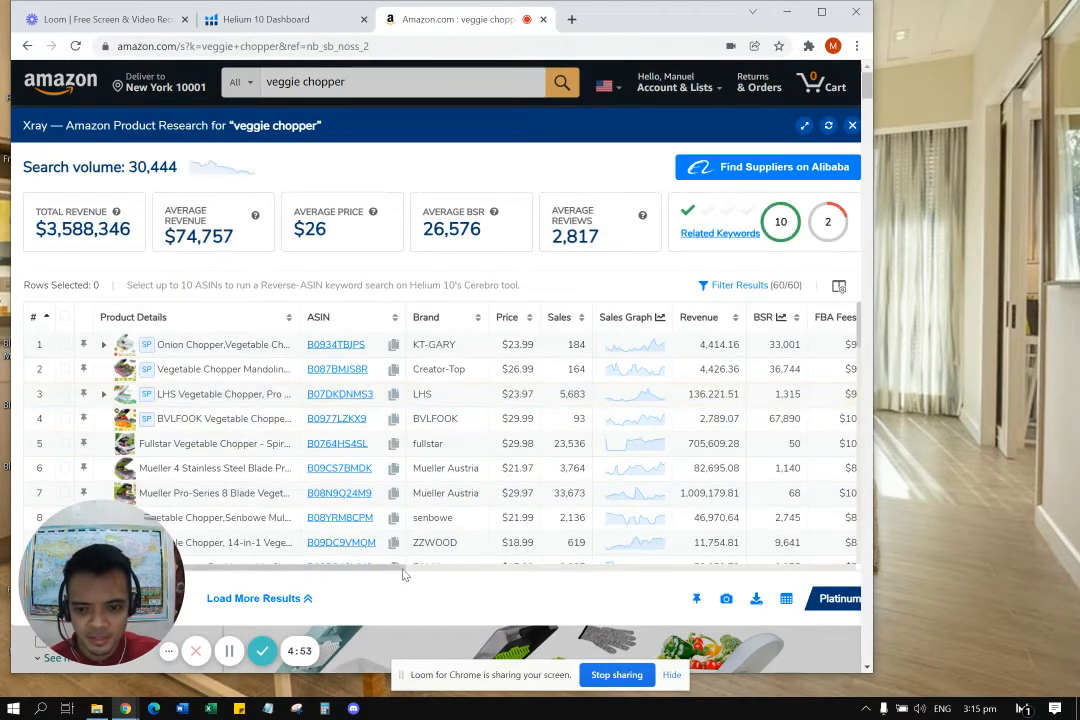
Sort the Xray product table by review count in descending order.
{"action": "mouse_move", "coordinate": [401, 572]}
{"action": "left_mouse_down"}
{"action": "mouse_move", "coordinate": [828, 572]}
{"action": "mouse_move", "coordinate": [389, 572]}
{"action": "left_mouse_up"}
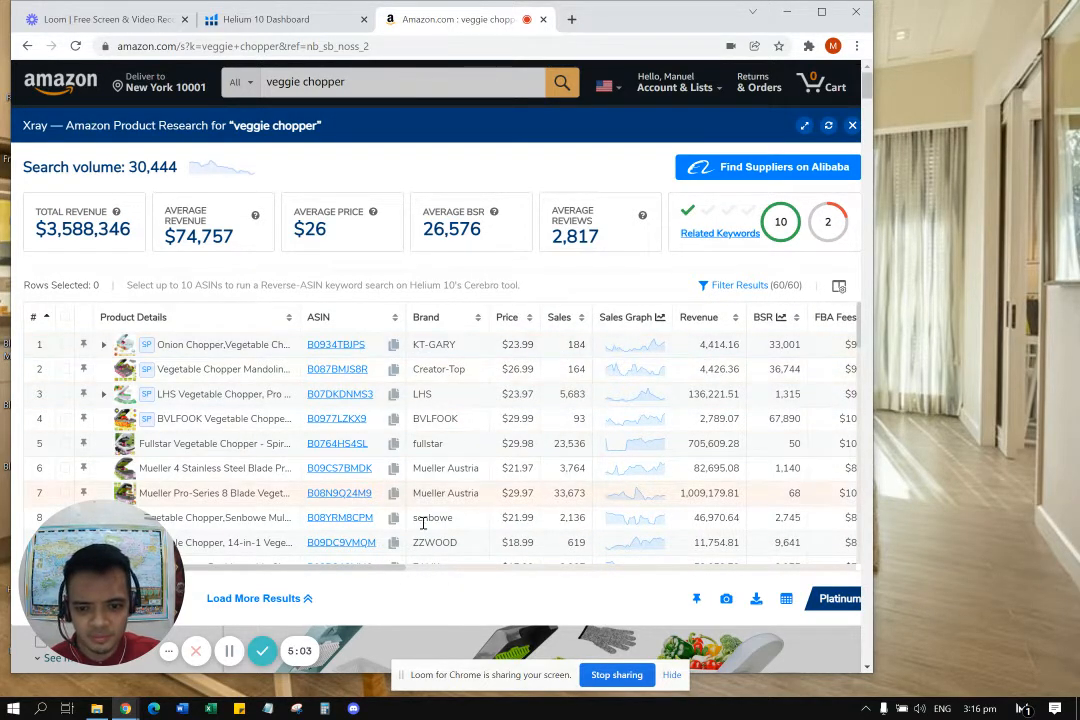
{"action": "left_click_drag", "start_coordinate": [398, 574], "coordinate": [545, 569]}
{"action": "left_click", "coordinate": [727, 318]}
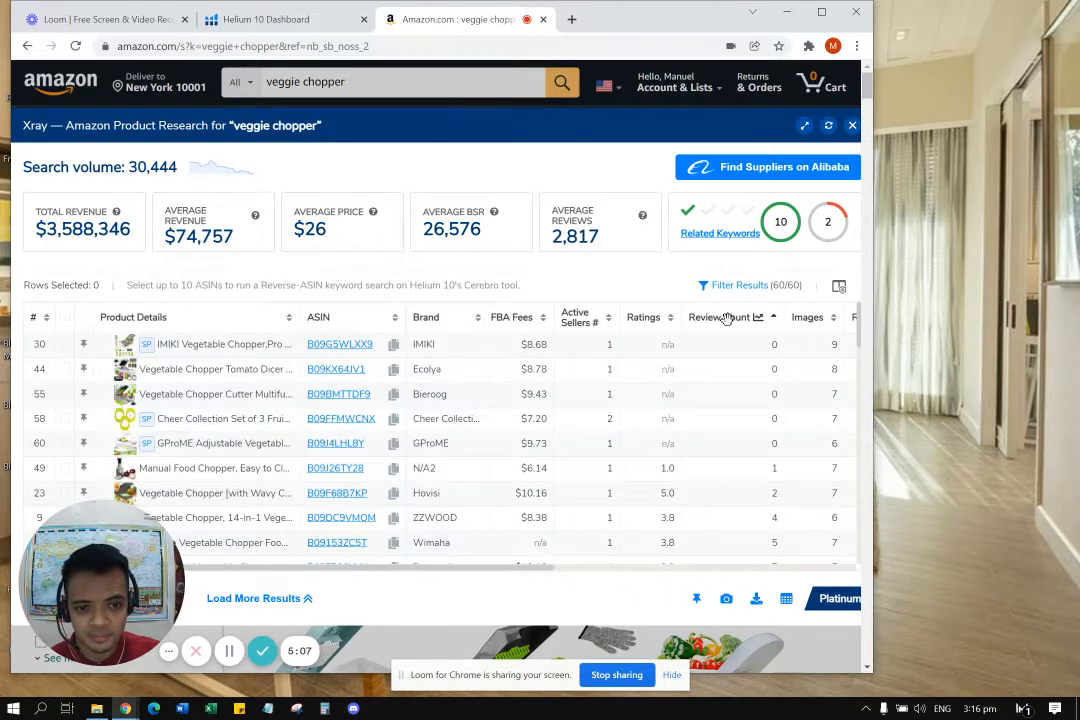
{"action": "left_click", "coordinate": [727, 318]}
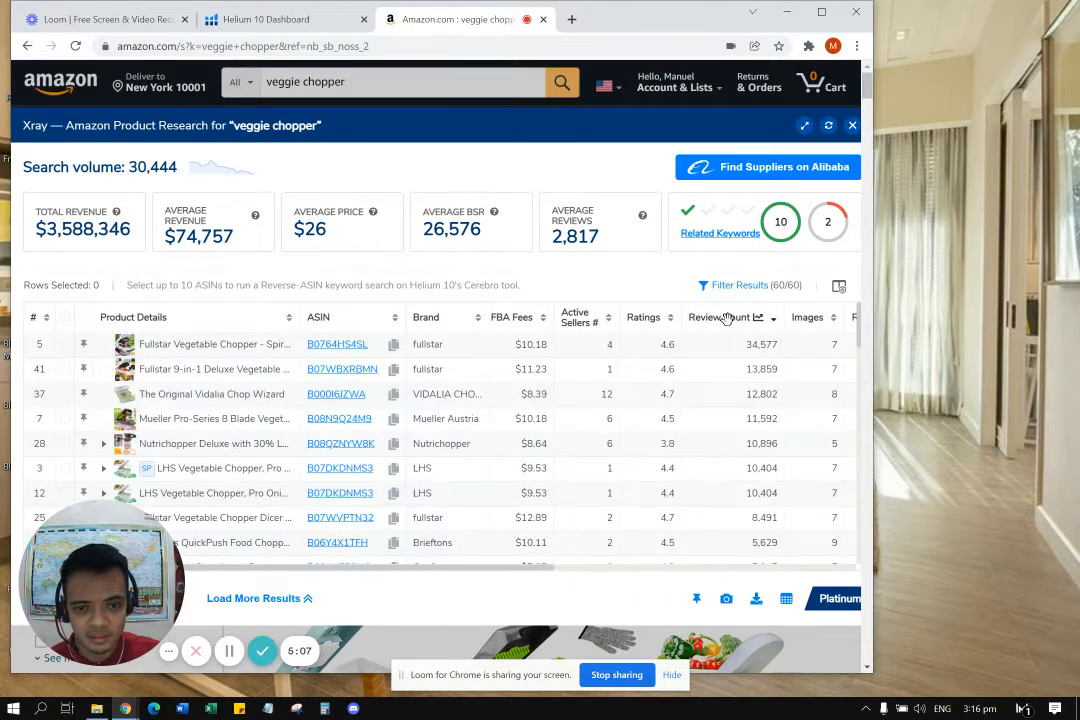
Select the first Fullstar Vegetable Chopper in the Xray table and open its Amazon product page.
{"action": "left_click", "coordinate": [64, 345]}
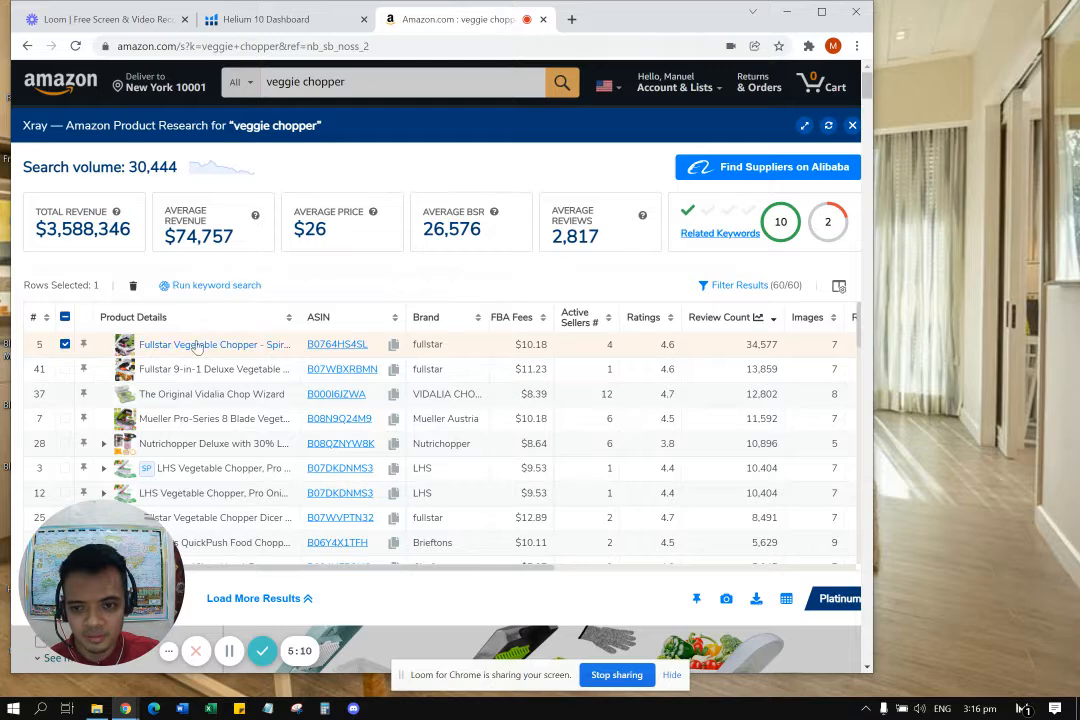
{"action": "left_click", "coordinate": [320, 346]}
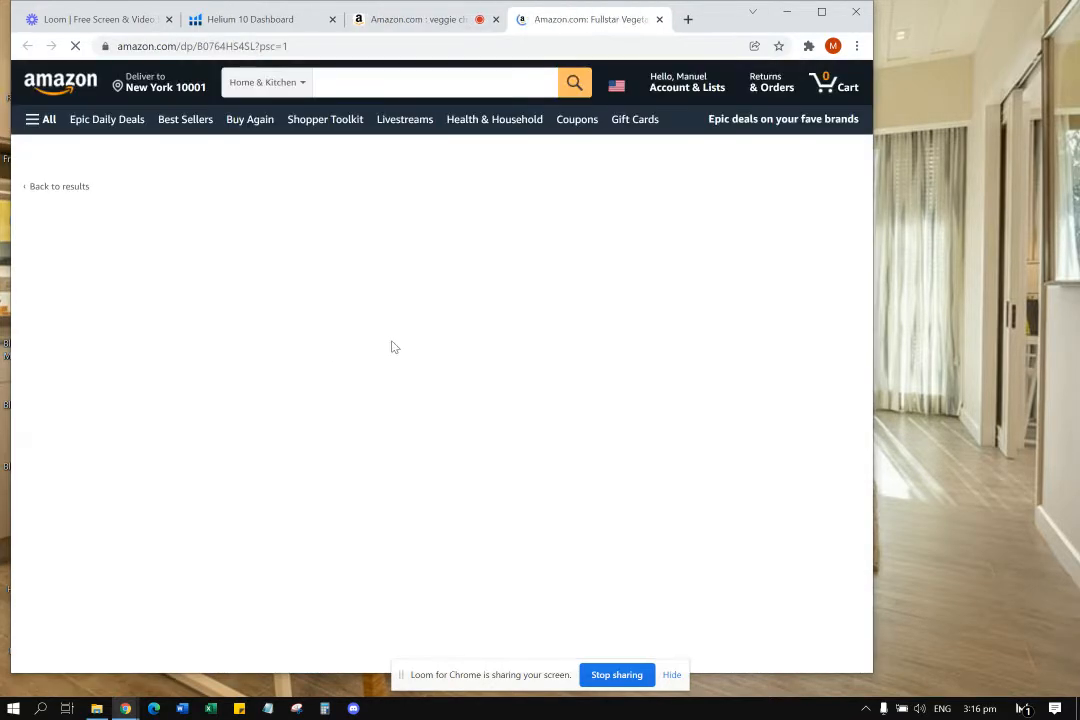
{"action": "mouse_move", "coordinate": [370, 325]}
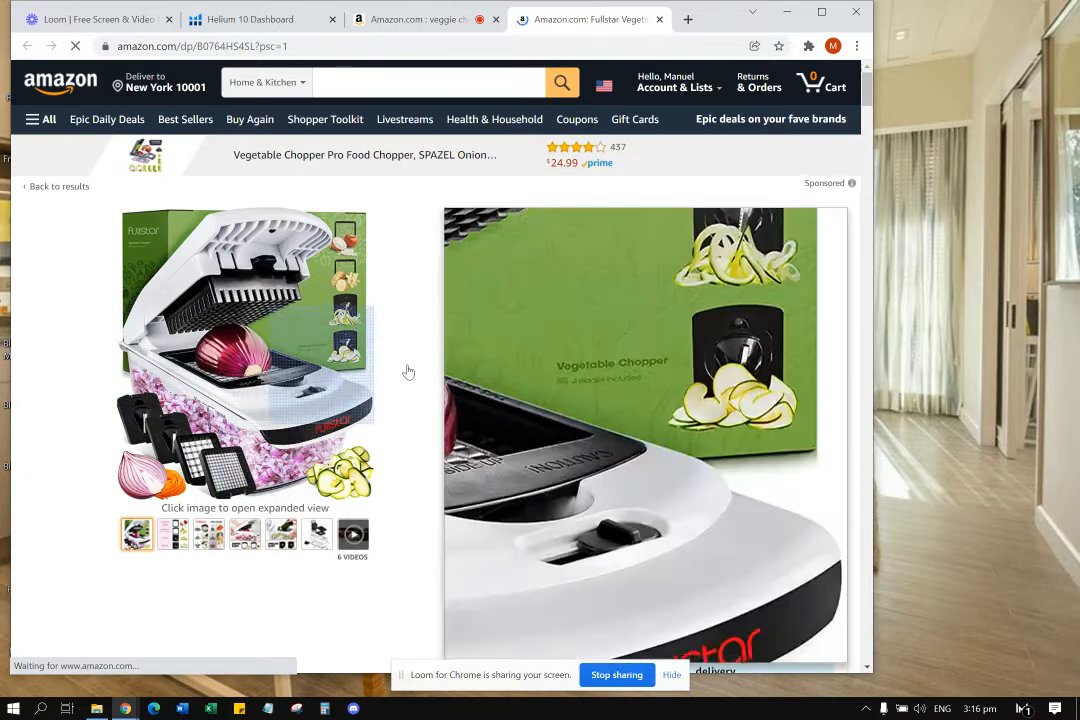
Extract the Fullstar chopper's reviews with Helium 10's Review Insights and read through the top helpful reviews.
{"action": "left_click", "coordinate": [808, 46]}
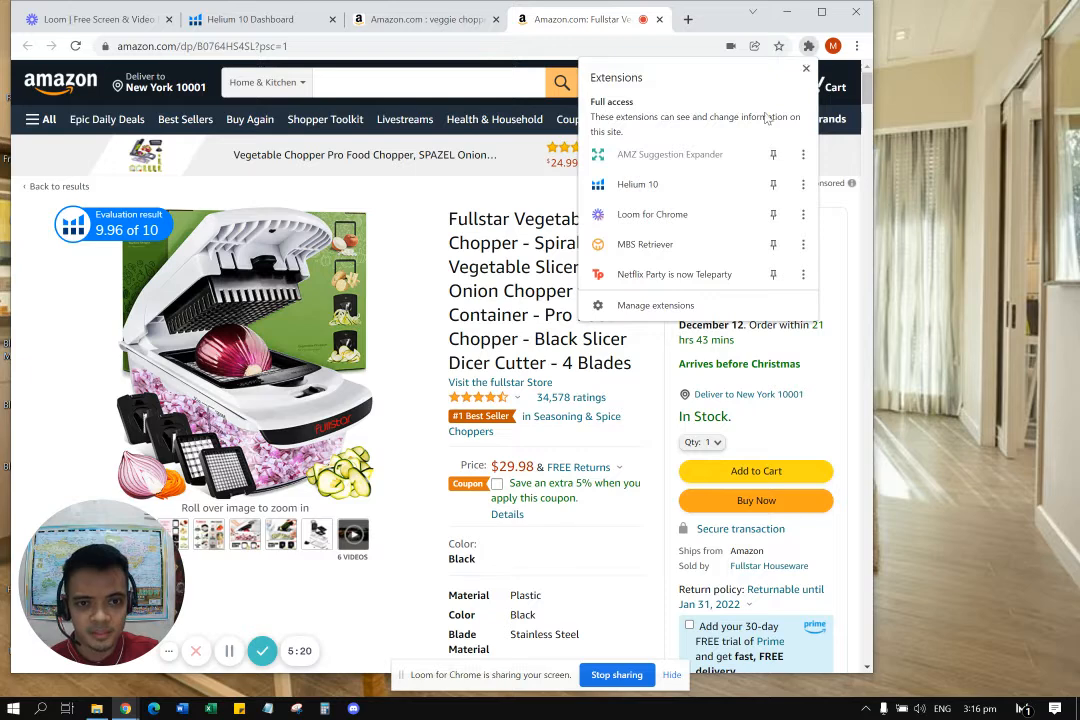
{"action": "left_click", "coordinate": [666, 196]}
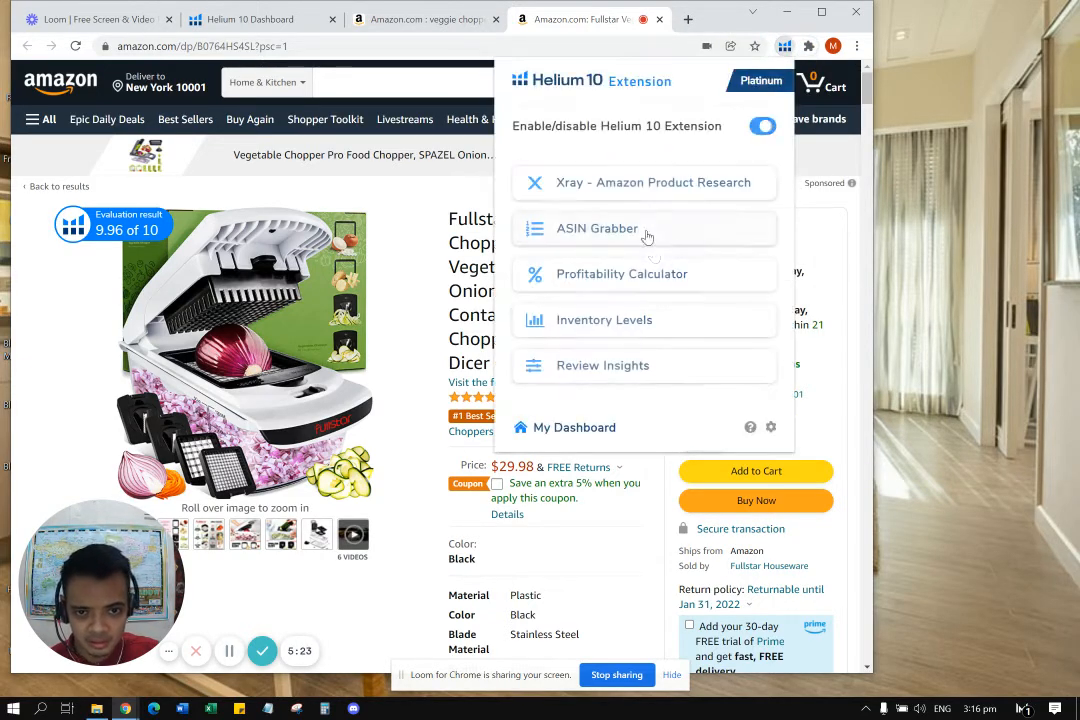
{"action": "left_click", "coordinate": [674, 375]}
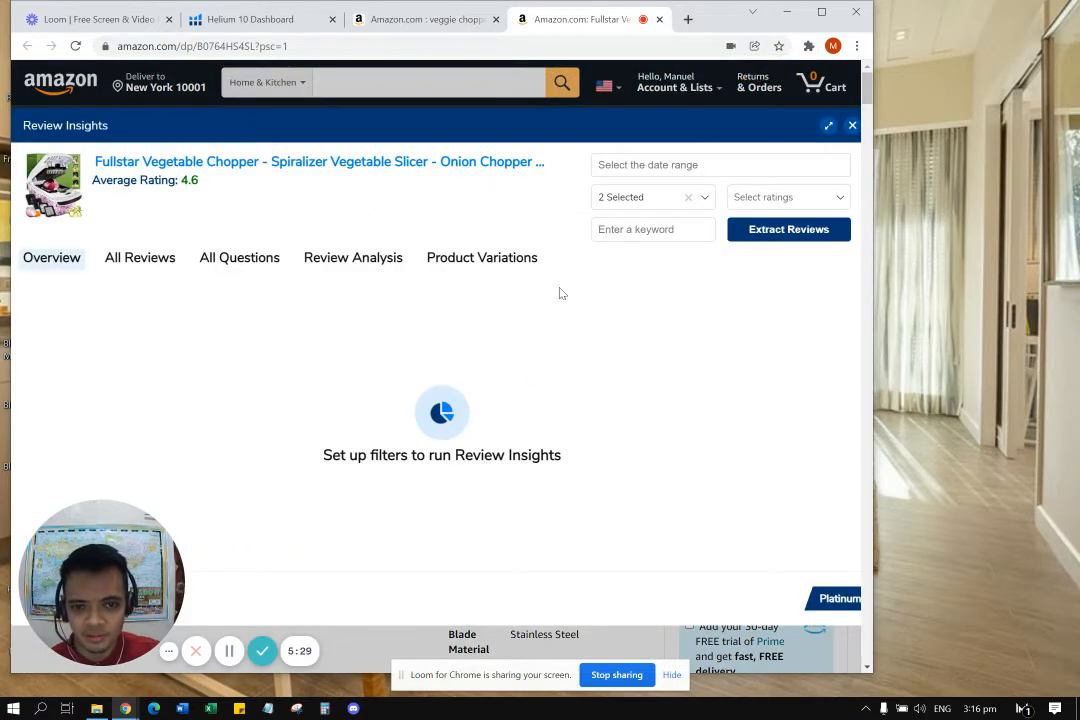
{"action": "left_click", "coordinate": [773, 233]}
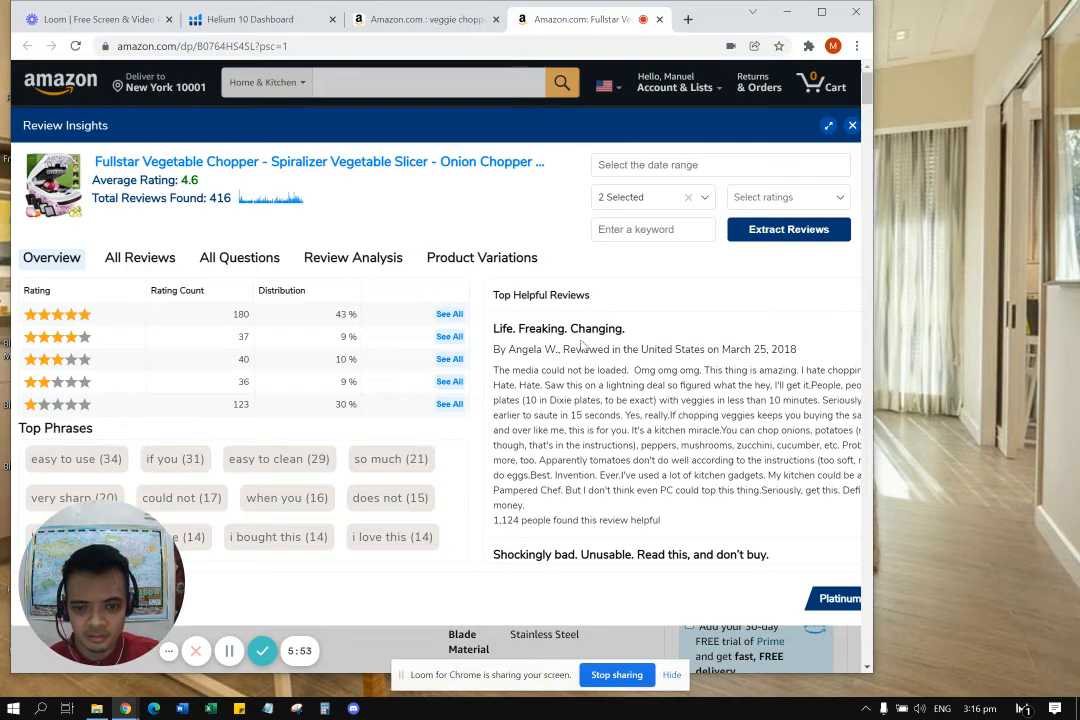
{"action": "scroll", "coordinate": [594, 350], "scroll_direction": "down", "scroll_amount": 8}
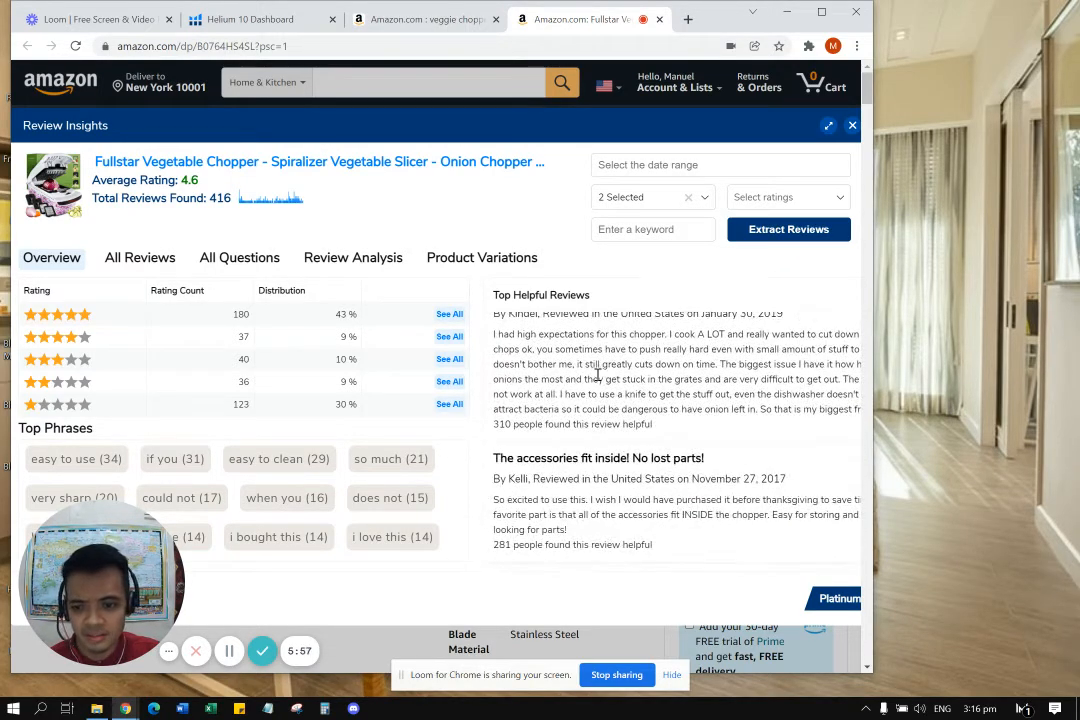
{"action": "scroll", "coordinate": [597, 374], "scroll_direction": "up", "scroll_amount": 10}
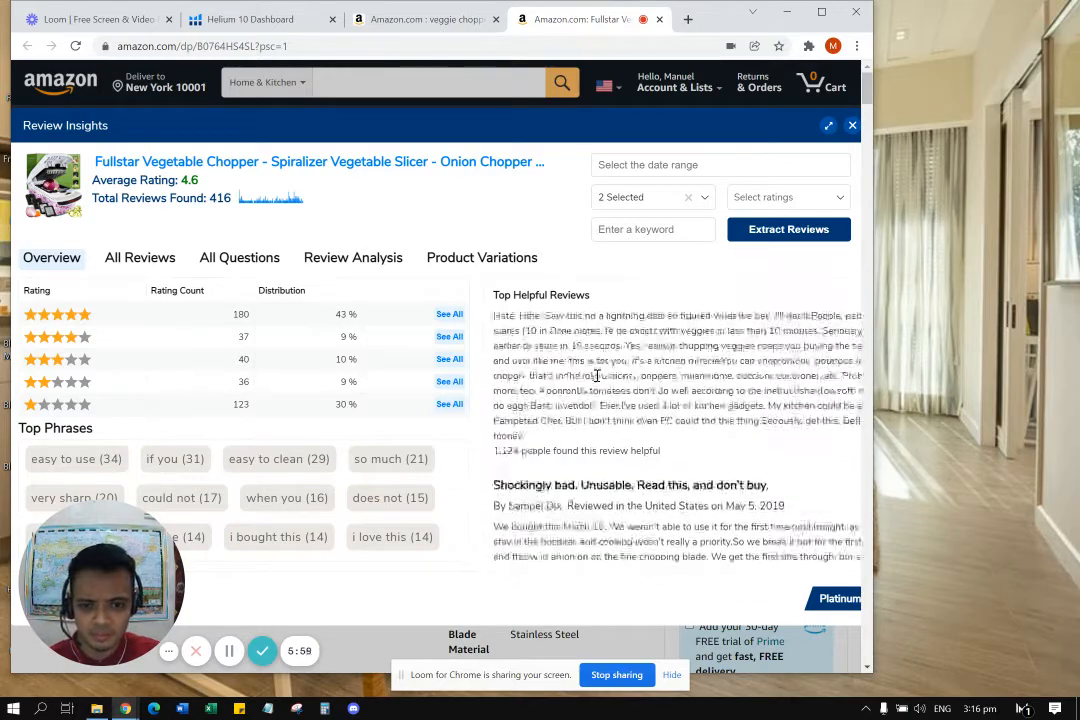
{"action": "scroll", "coordinate": [597, 374], "scroll_direction": "up", "scroll_amount": 2}
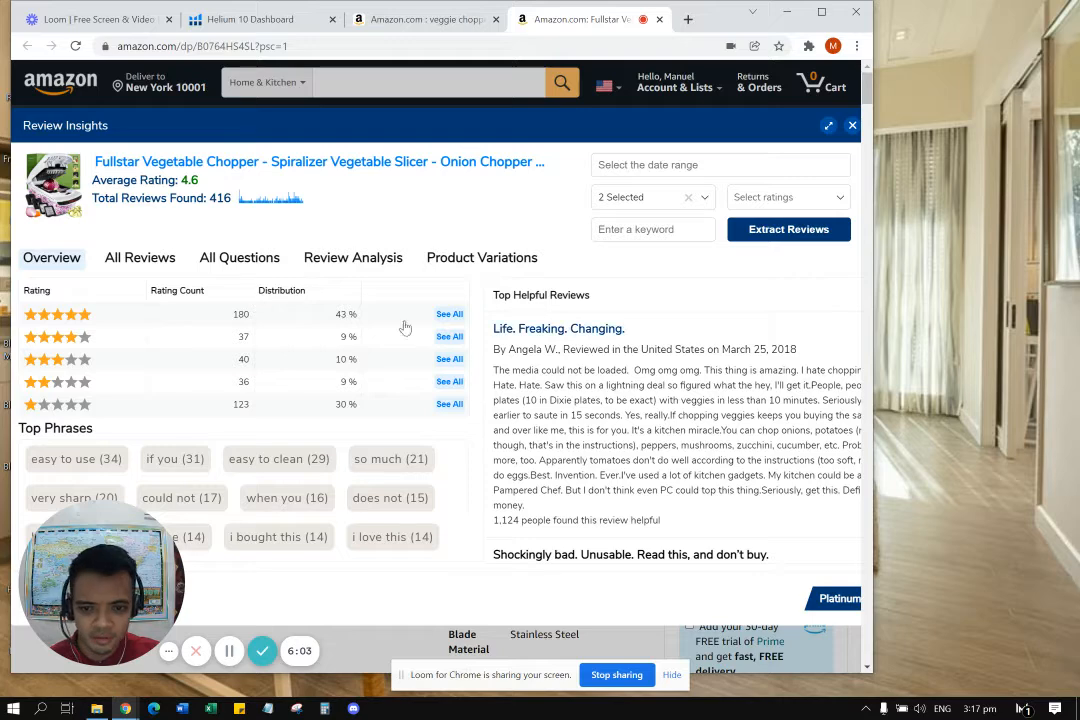
Look through the recurring phrases in the Fullstar chopper's Review Analysis and export the whole analysis to a CSV file.
{"action": "left_click", "coordinate": [358, 264]}
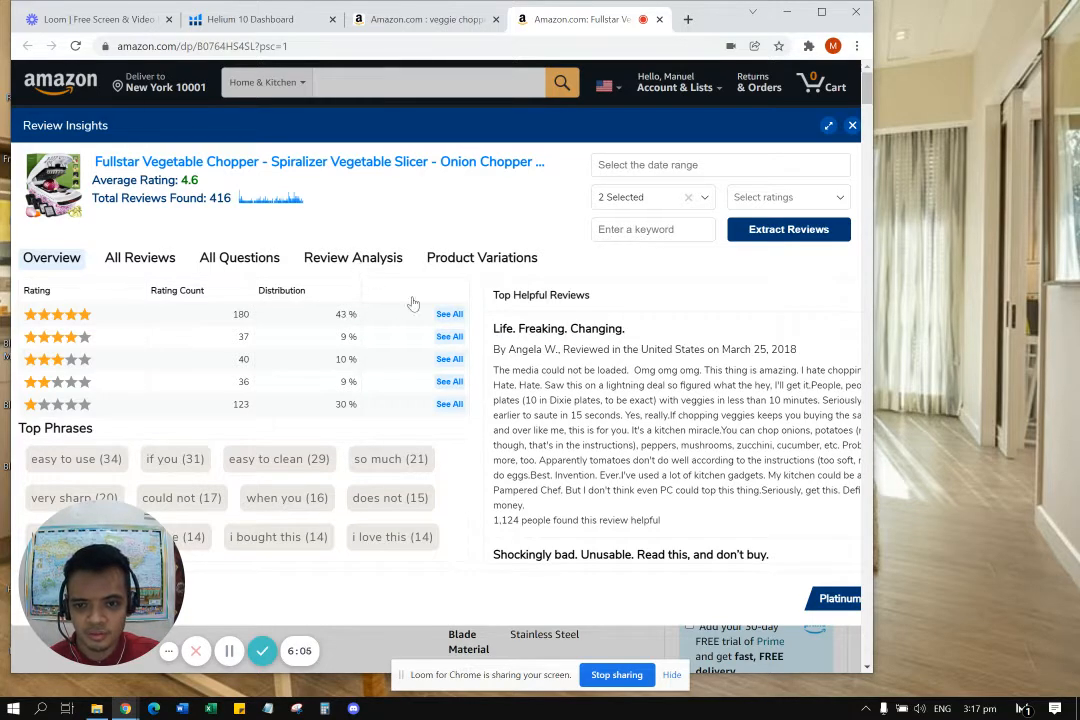
{"action": "scroll", "coordinate": [506, 400], "scroll_direction": "down", "scroll_amount": 3}
{"action": "scroll", "coordinate": [505, 378], "scroll_direction": "down", "scroll_amount": 4}
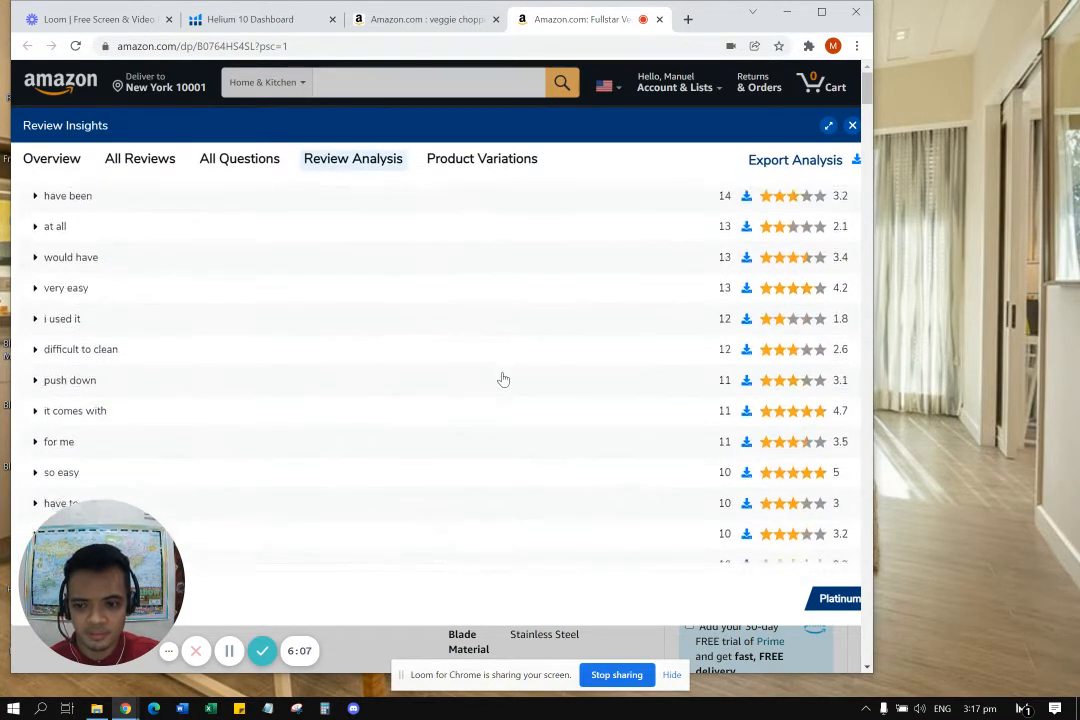
{"action": "scroll", "coordinate": [502, 378], "scroll_direction": "up", "scroll_amount": 6}
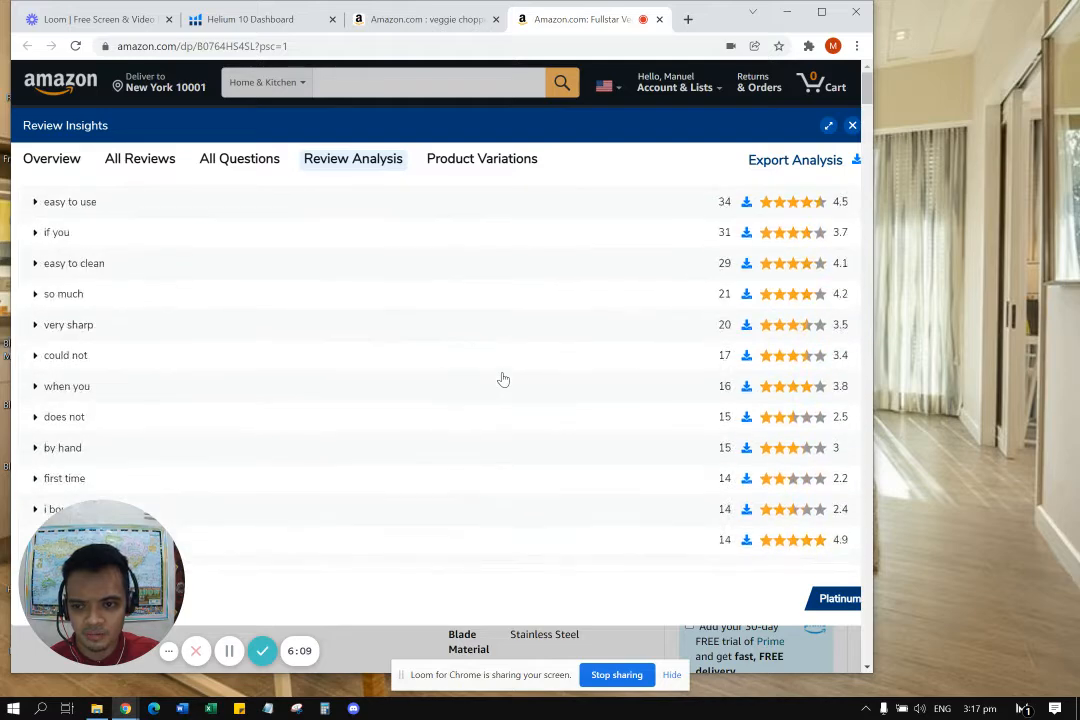
{"action": "scroll", "coordinate": [503, 380], "scroll_direction": "down", "scroll_amount": 5}
{"action": "scroll", "coordinate": [503, 379], "scroll_direction": "up", "scroll_amount": 5}
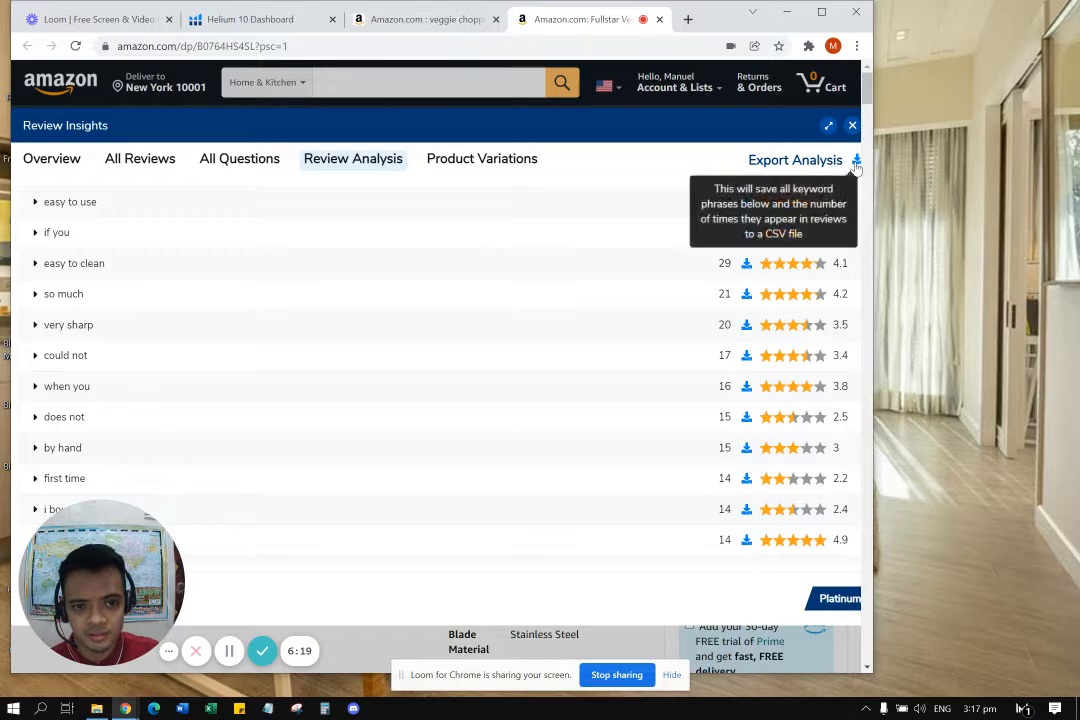
{"action": "left_click", "coordinate": [856, 163]}
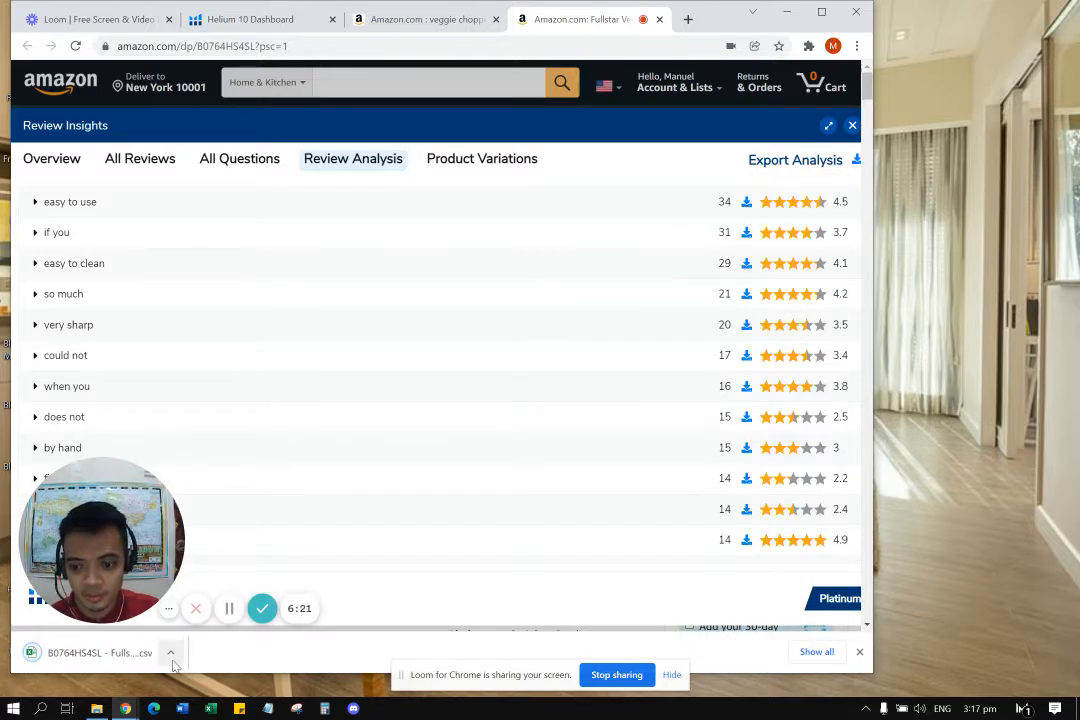
Move the exported B0764HS4SL CSV file from Downloads into the DEMO folder under Keyword Research.
{"action": "left_click", "coordinate": [171, 656]}
{"action": "left_click", "coordinate": [212, 601]}
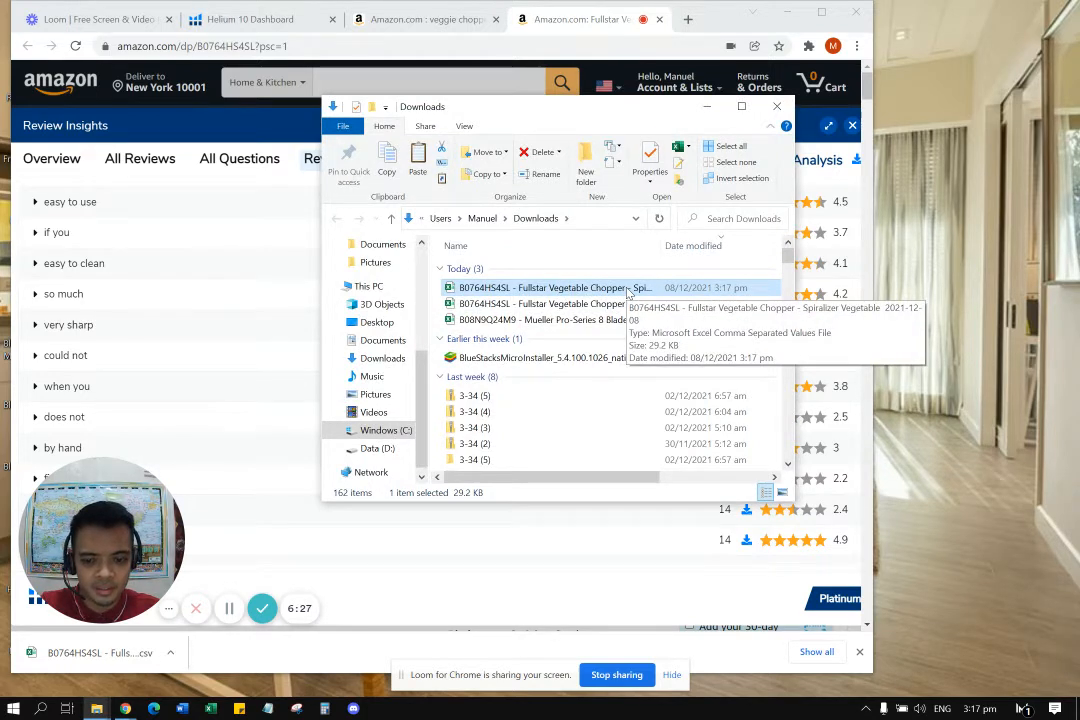
{"action": "left_click", "coordinate": [96, 708]}
{"action": "left_click", "coordinate": [70, 600]}
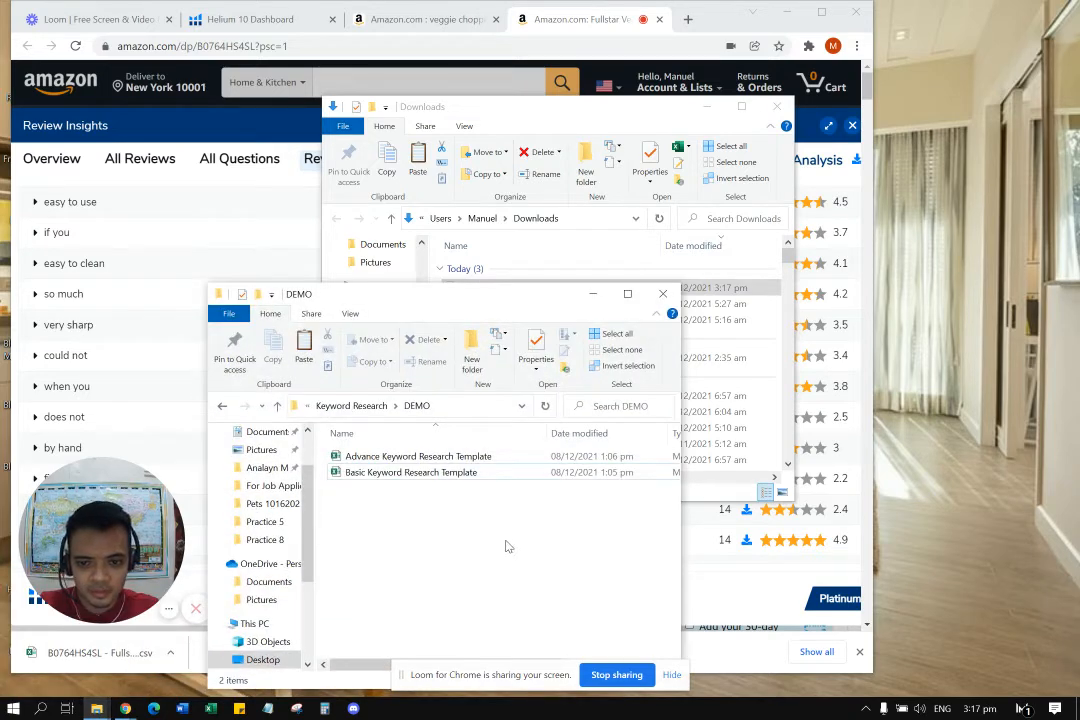
{"action": "key", "text": "ctrl+v"}
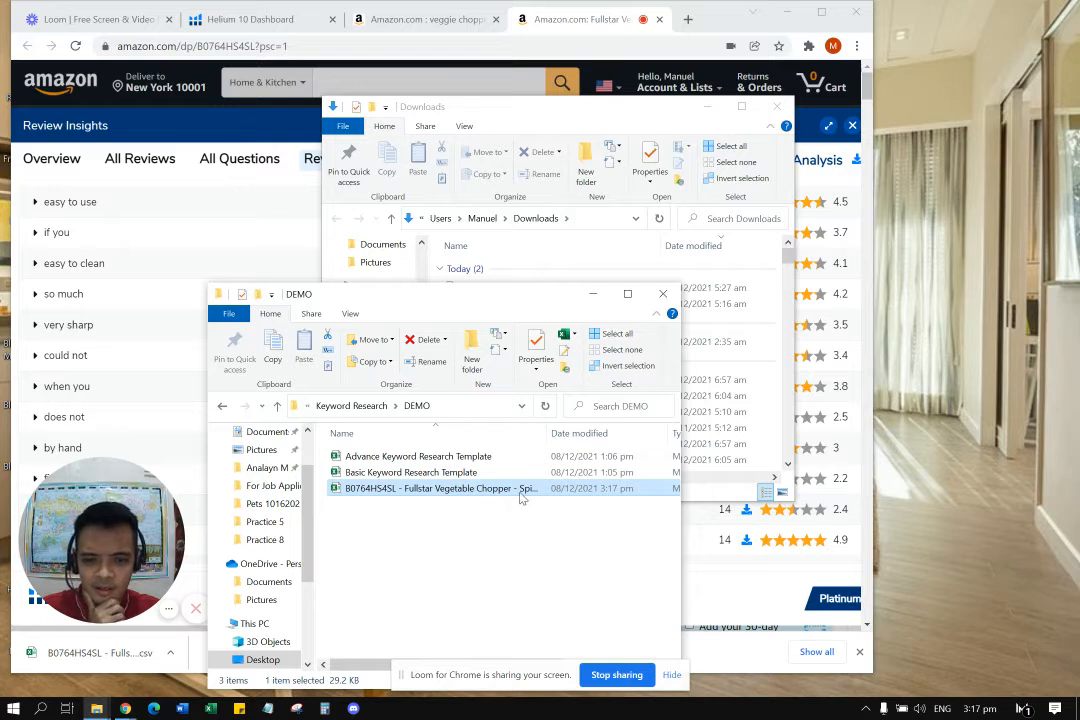
Rename the moved CSV file by adding "Review Insights KW Research - " in front of its existing name.
{"action": "left_click", "coordinate": [346, 488]}
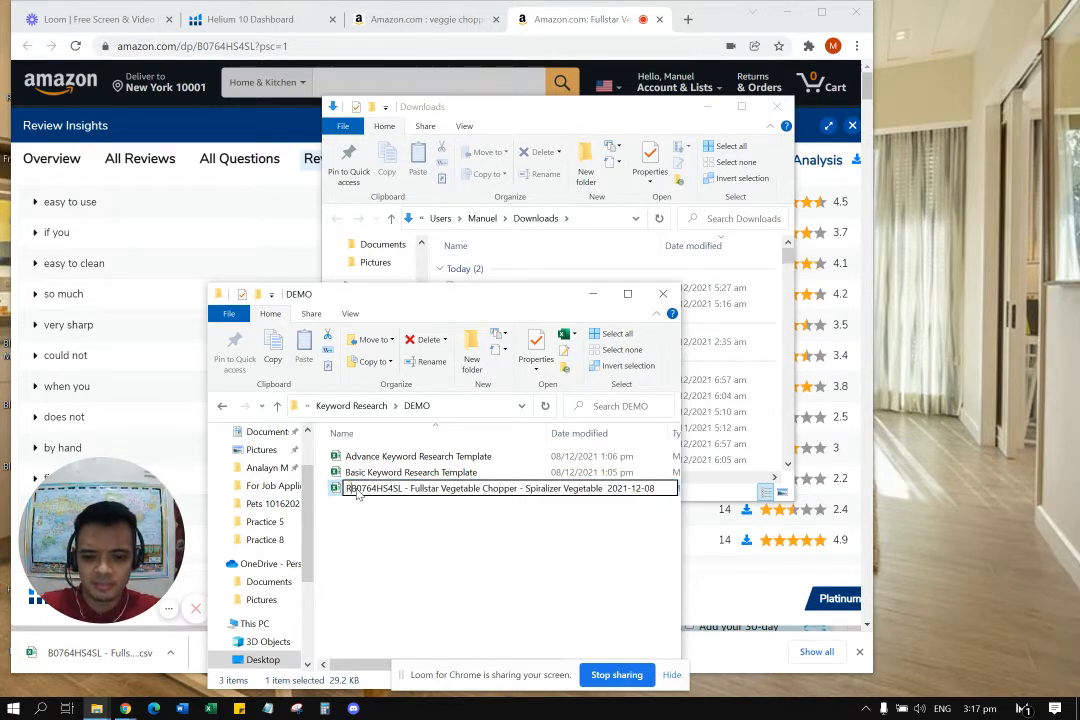
{"action": "type", "text": "Review Insights"}
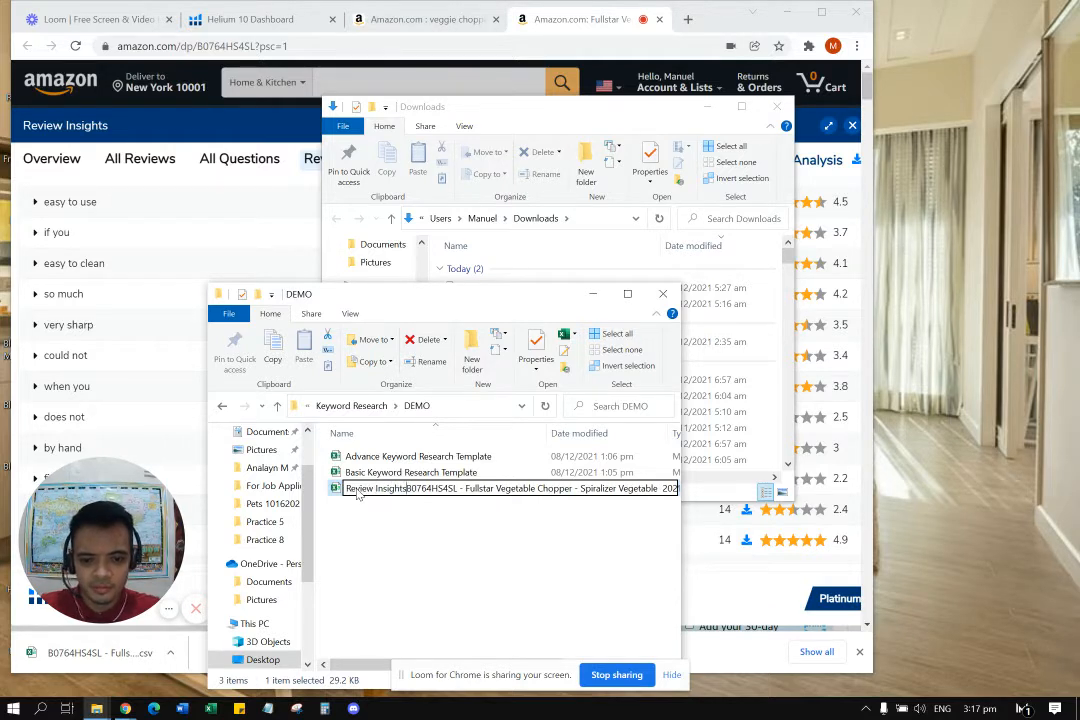
{"action": "type", "text": " KW "}
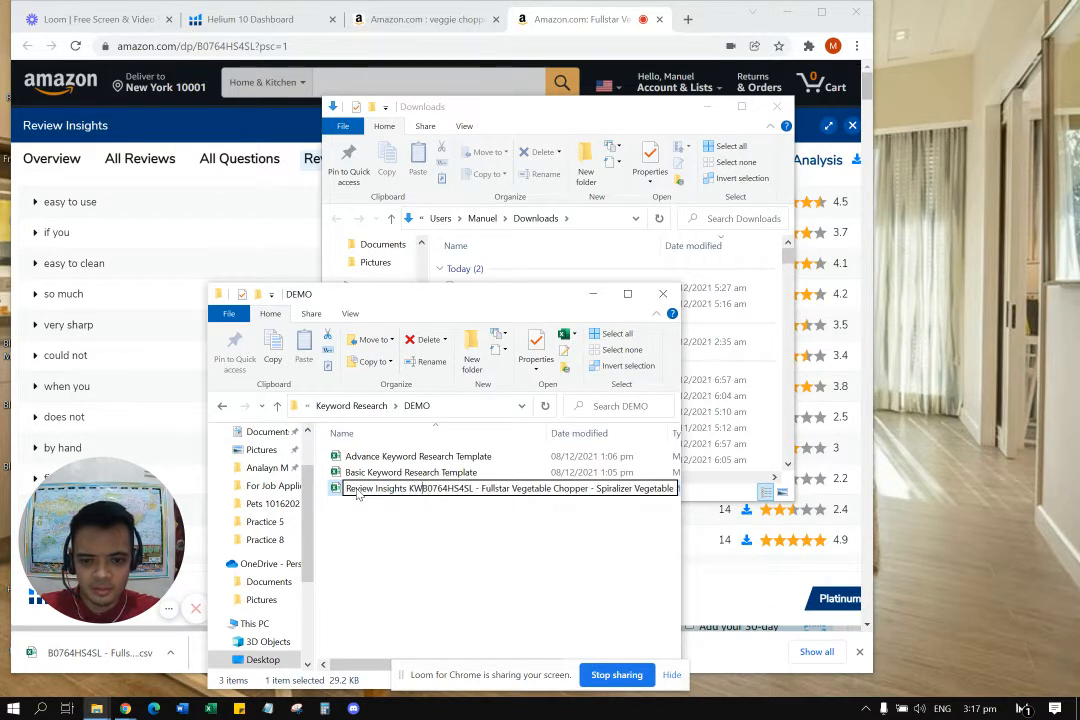
{"action": "type", "text": "Research -"}
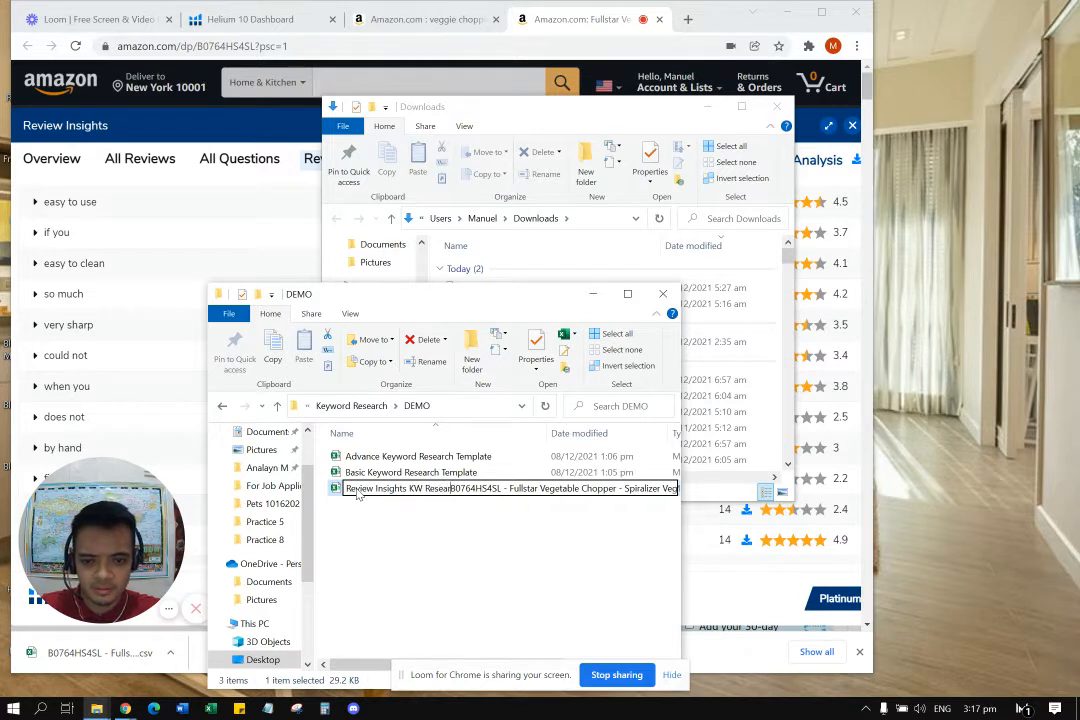
{"action": "left_click", "coordinate": [395, 540]}
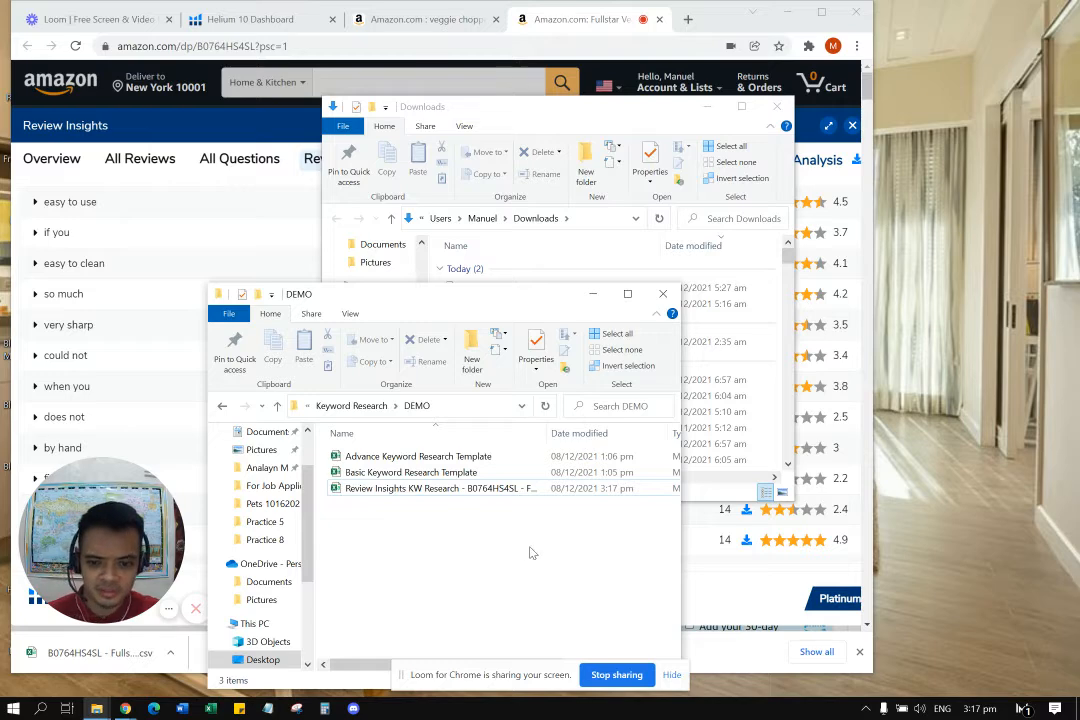
Put away the folder windows, then close the Fullstar product page and the Xray results to return to the veggie chopper search results.
{"action": "left_click", "coordinate": [594, 294]}
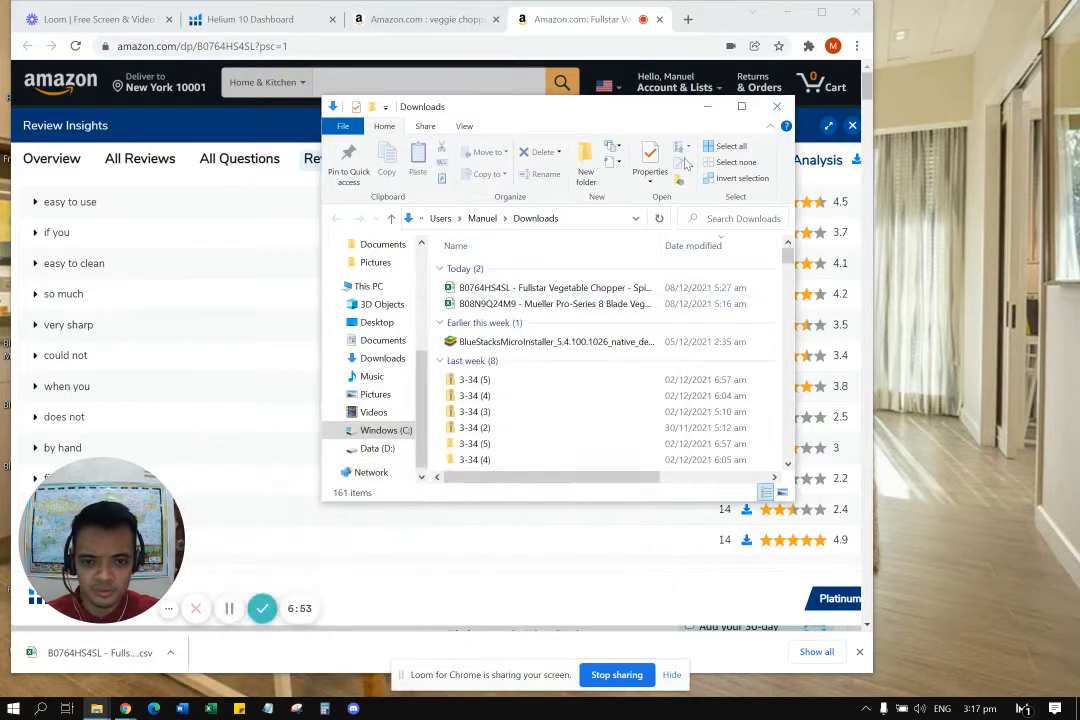
{"action": "left_click", "coordinate": [640, 101]}
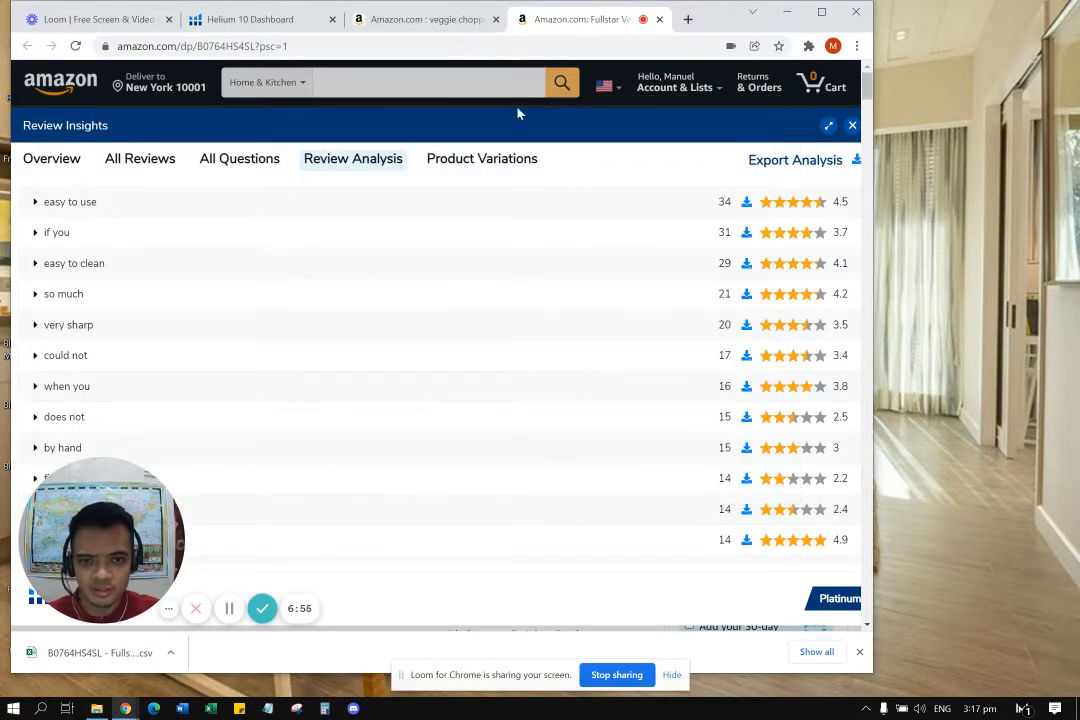
{"action": "left_click", "coordinate": [659, 19]}
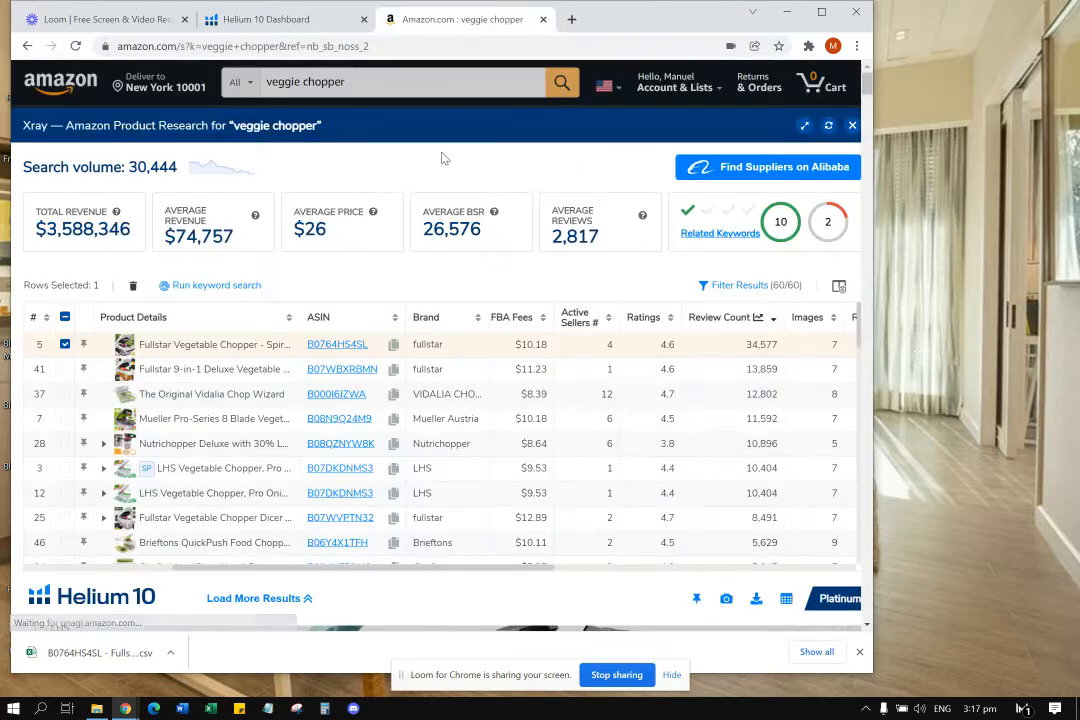
{"action": "left_click", "coordinate": [851, 125]}
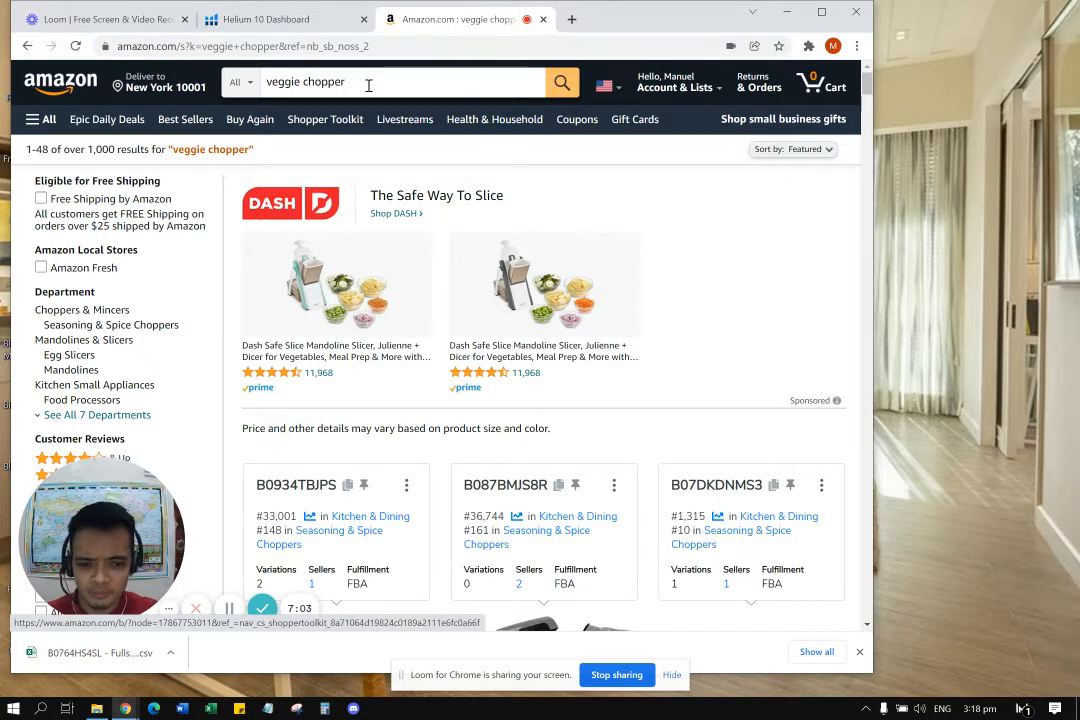
{"action": "left_click", "coordinate": [859, 651]}
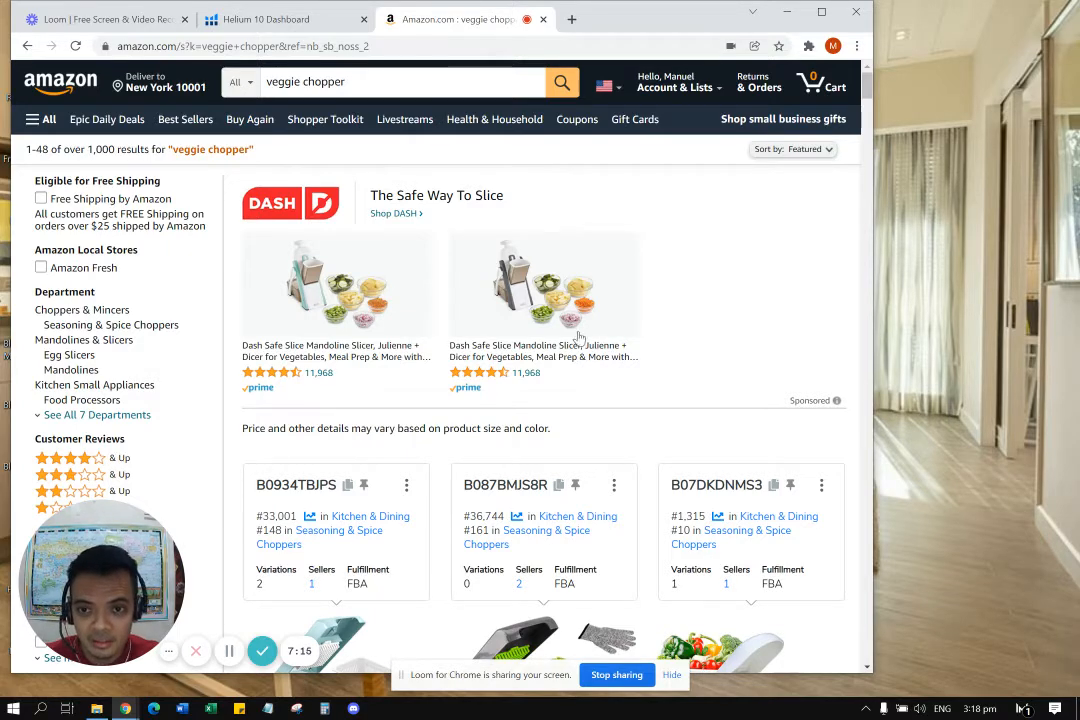
Rerun the Amazon search for "veggie chopper" and look over the first listed products.
{"action": "left_click", "coordinate": [363, 83]}
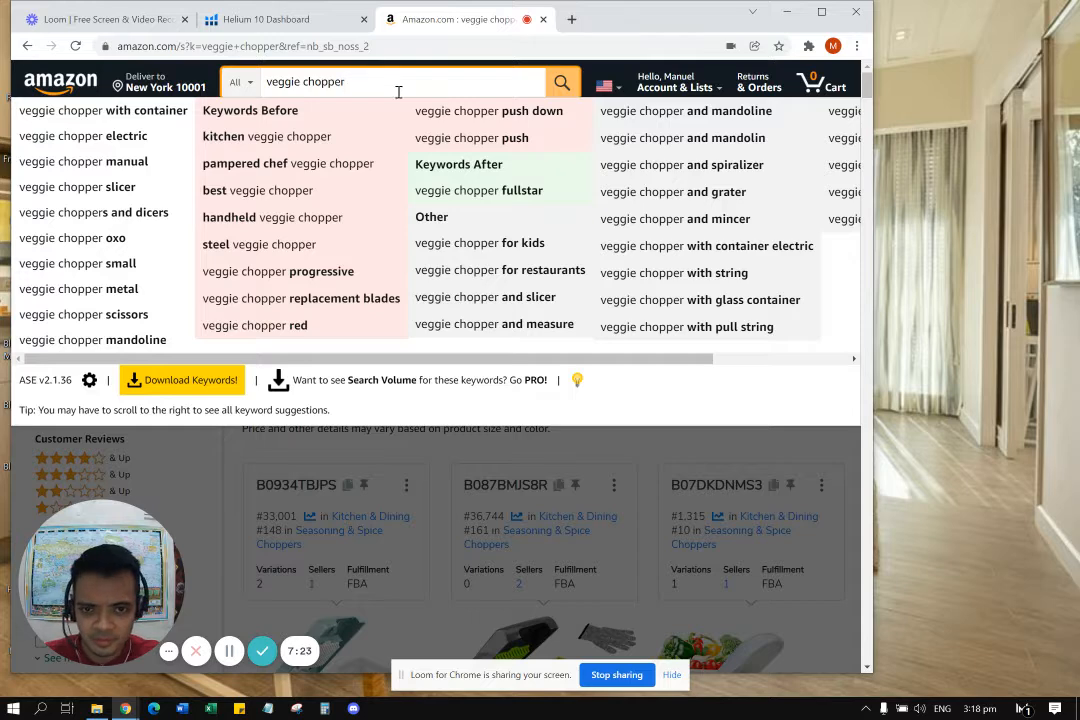
{"action": "left_click", "coordinate": [562, 88]}
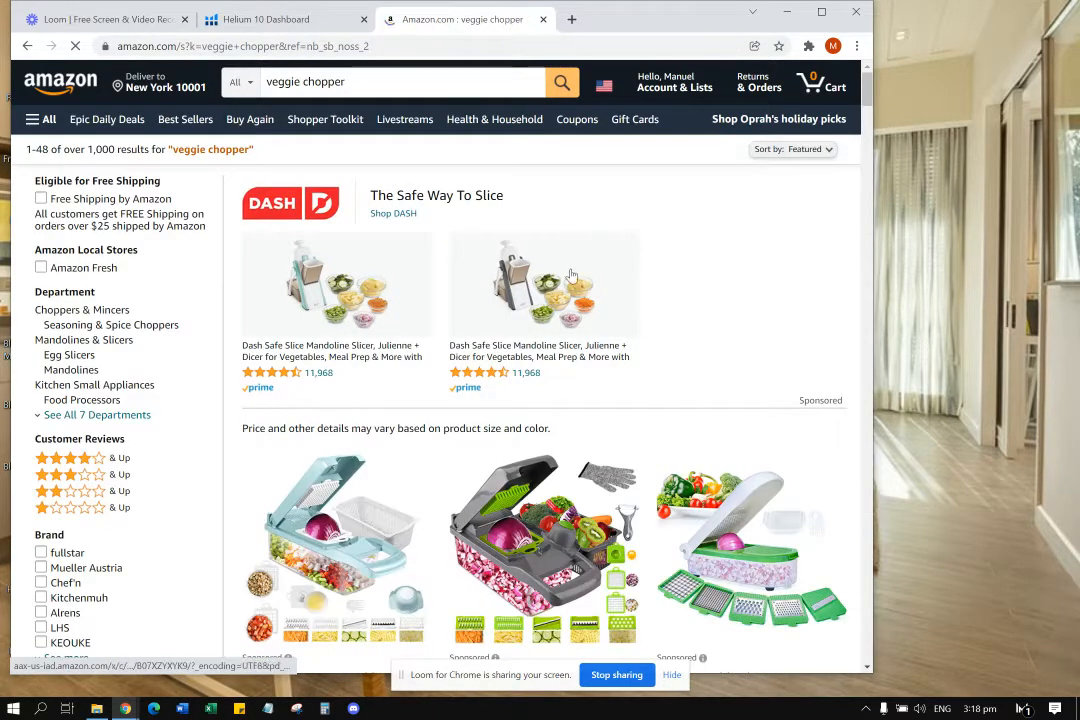
{"action": "scroll", "coordinate": [740, 313], "scroll_direction": "down", "scroll_amount": 2}
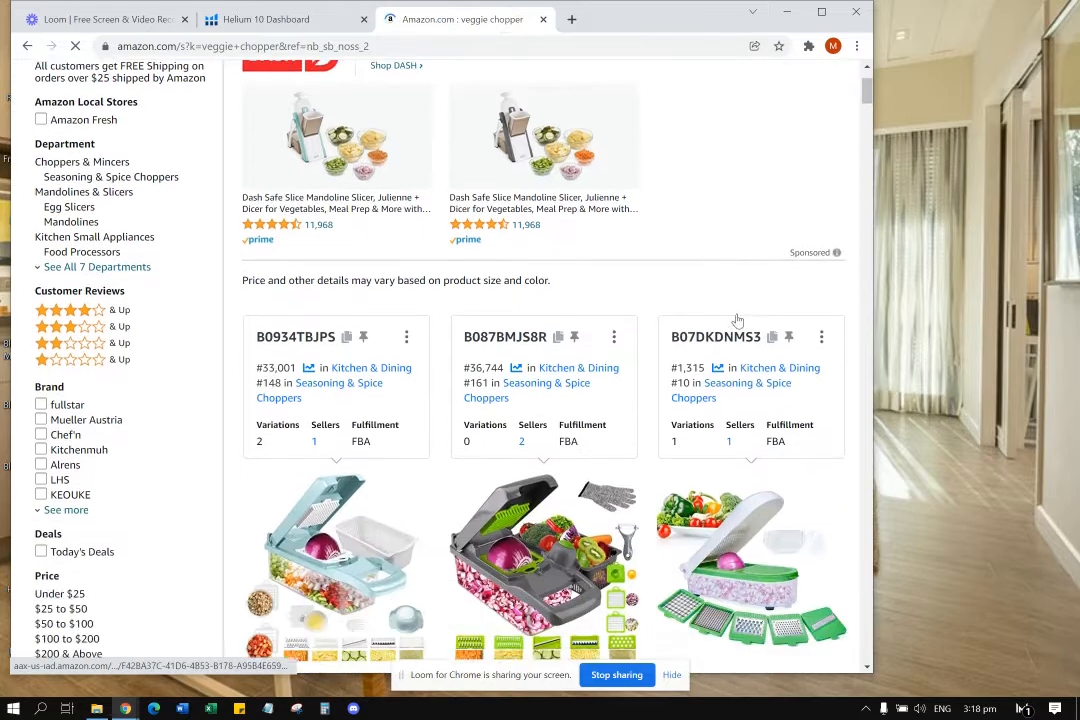
{"action": "scroll", "coordinate": [476, 336], "scroll_direction": "down", "scroll_amount": 2}
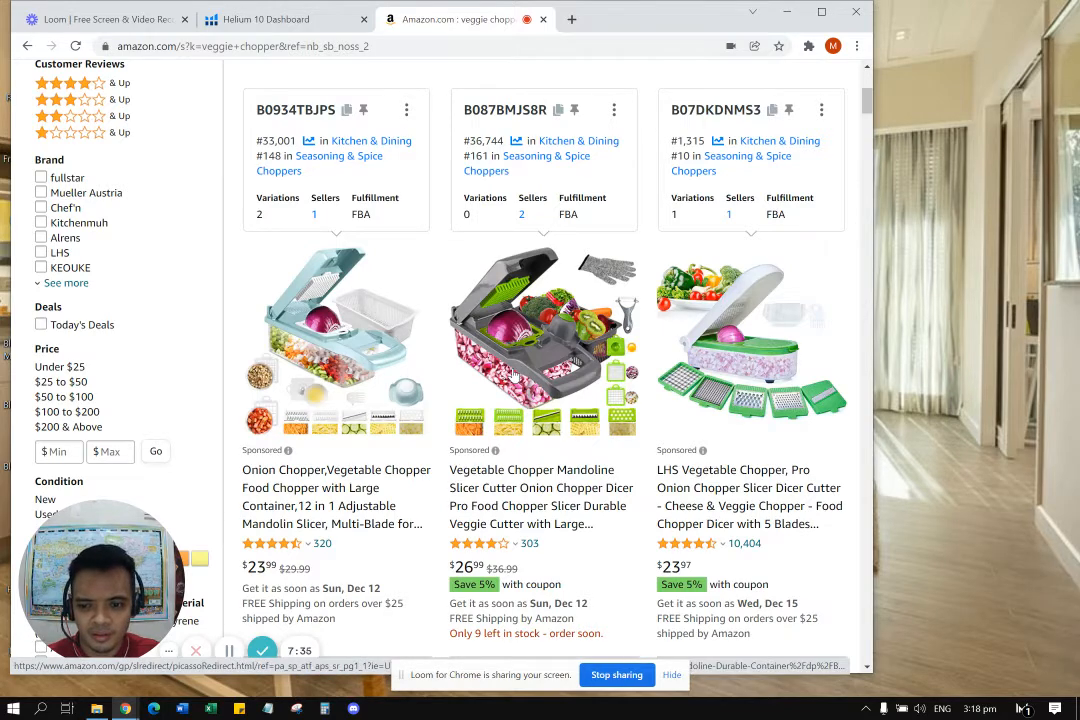
{"action": "scroll", "coordinate": [513, 379], "scroll_direction": "up", "scroll_amount": 5}
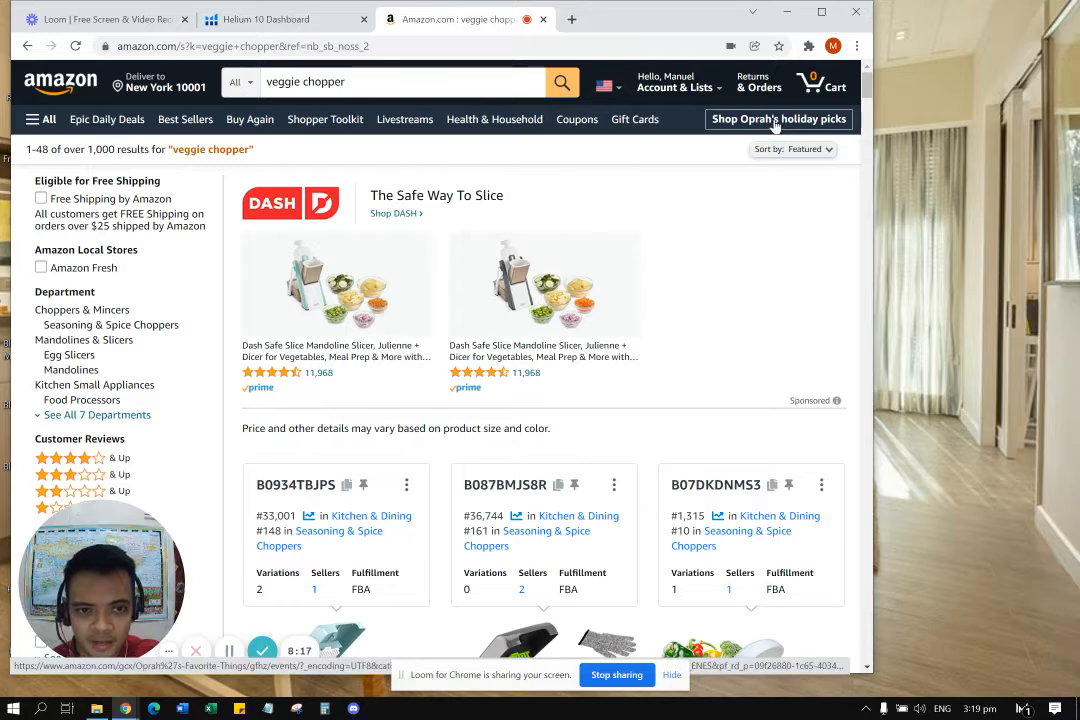
Run Helium 10's Xray Amazon Product Research on the refreshed veggie chopper results.
{"action": "left_click", "coordinate": [808, 46]}
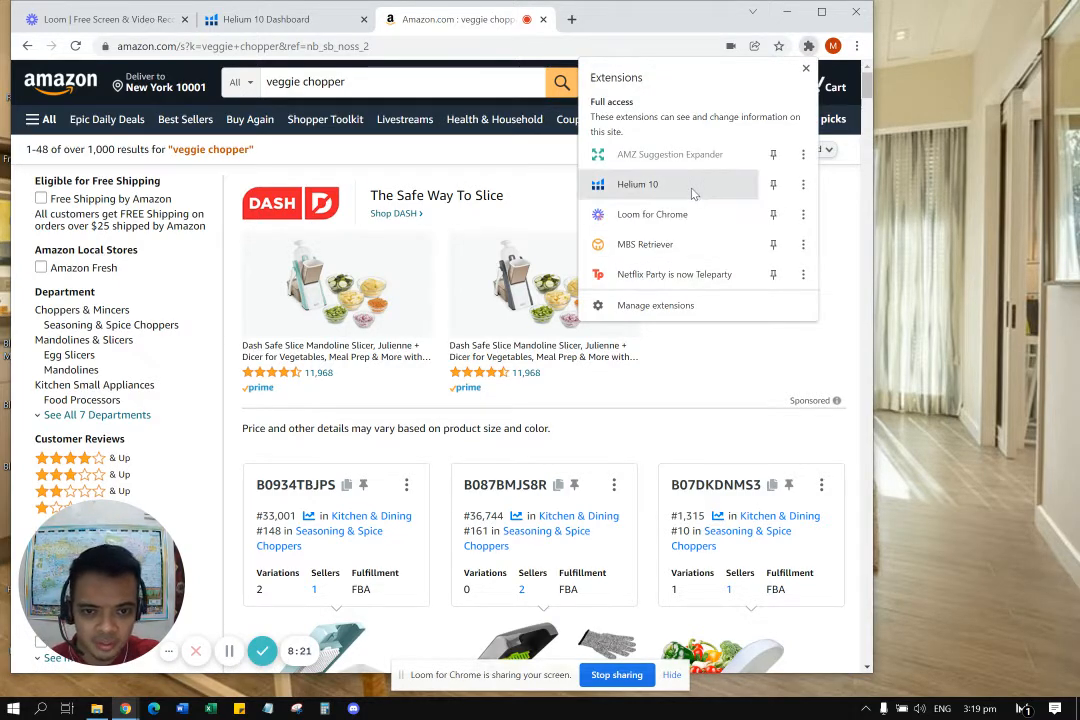
{"action": "left_click", "coordinate": [690, 190]}
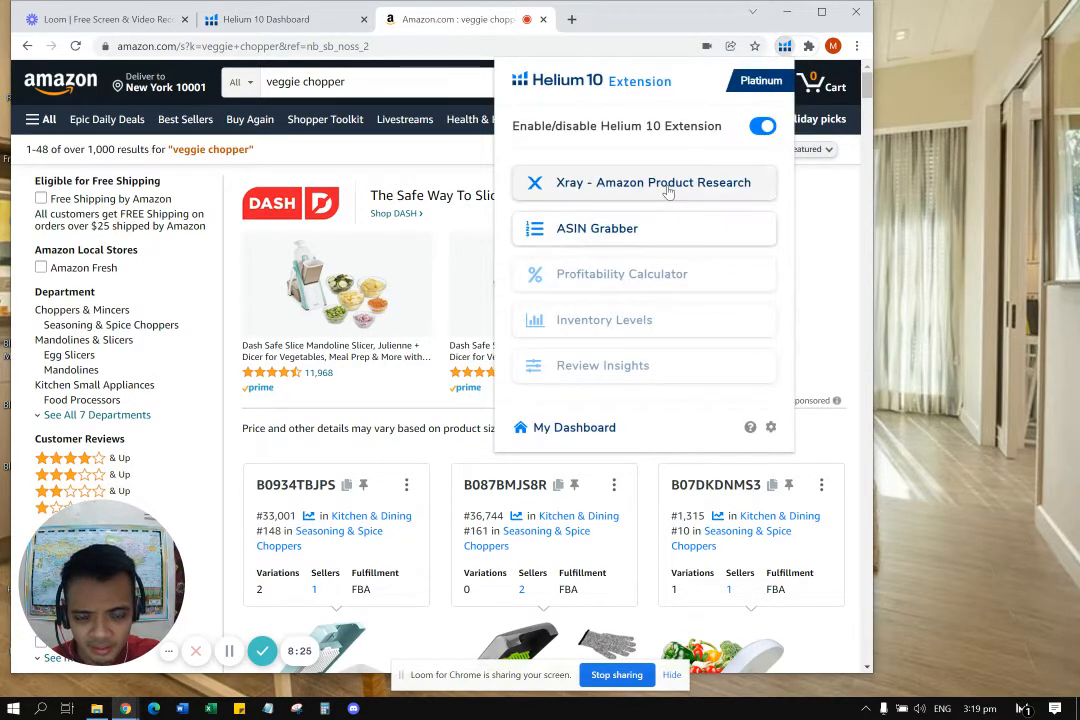
{"action": "left_click", "coordinate": [668, 189]}
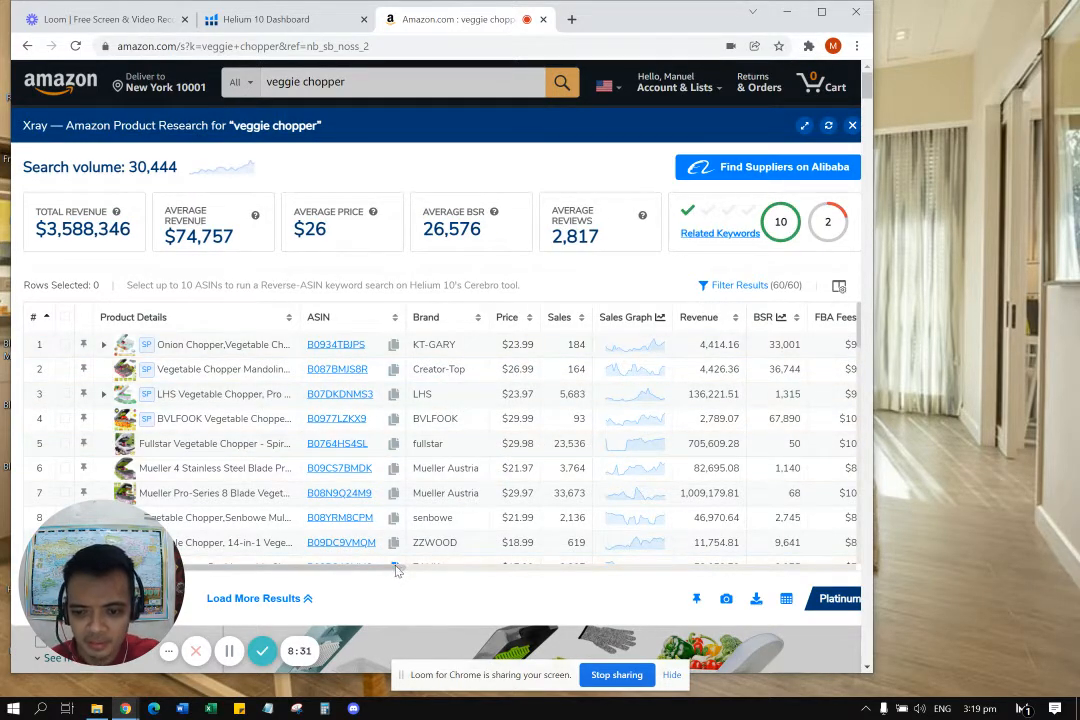
{"action": "mouse_move", "coordinate": [405, 567]}
{"action": "left_mouse_down"}
{"action": "mouse_move", "coordinate": [417, 576]}
{"action": "mouse_move", "coordinate": [396, 572]}
{"action": "left_mouse_up"}
Open the Basic Keyword Research Template from the DEMO folder in Excel and enable editing.
{"action": "left_click", "coordinate": [98, 709]}
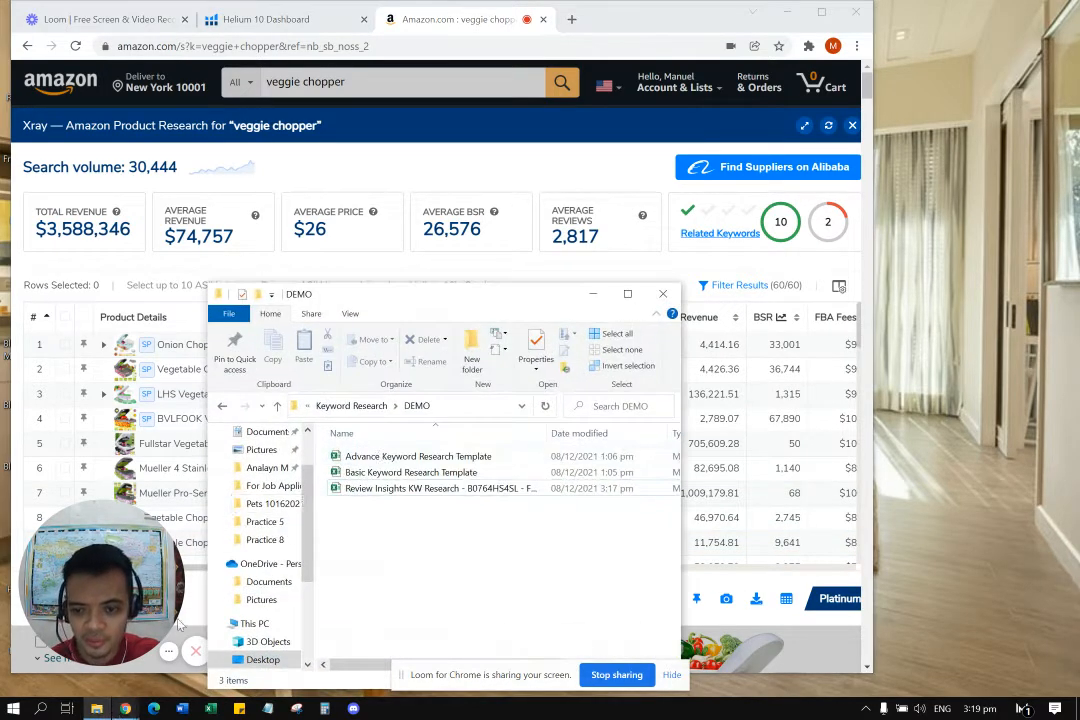
{"action": "double_click", "coordinate": [463, 474]}
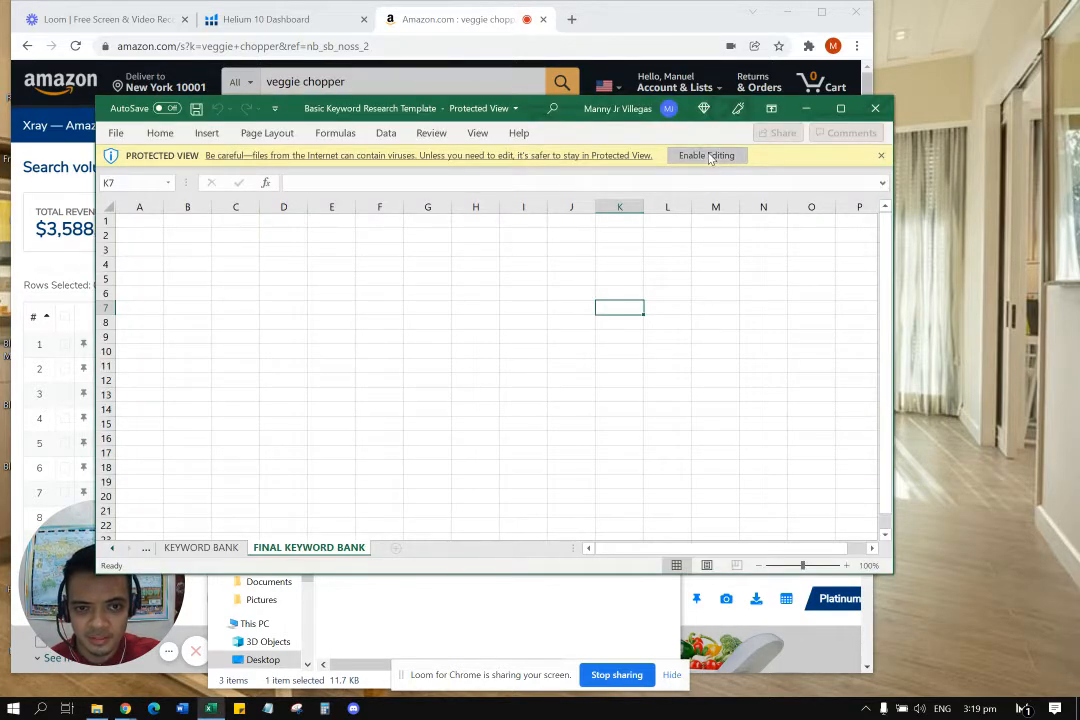
{"action": "left_click", "coordinate": [706, 154]}
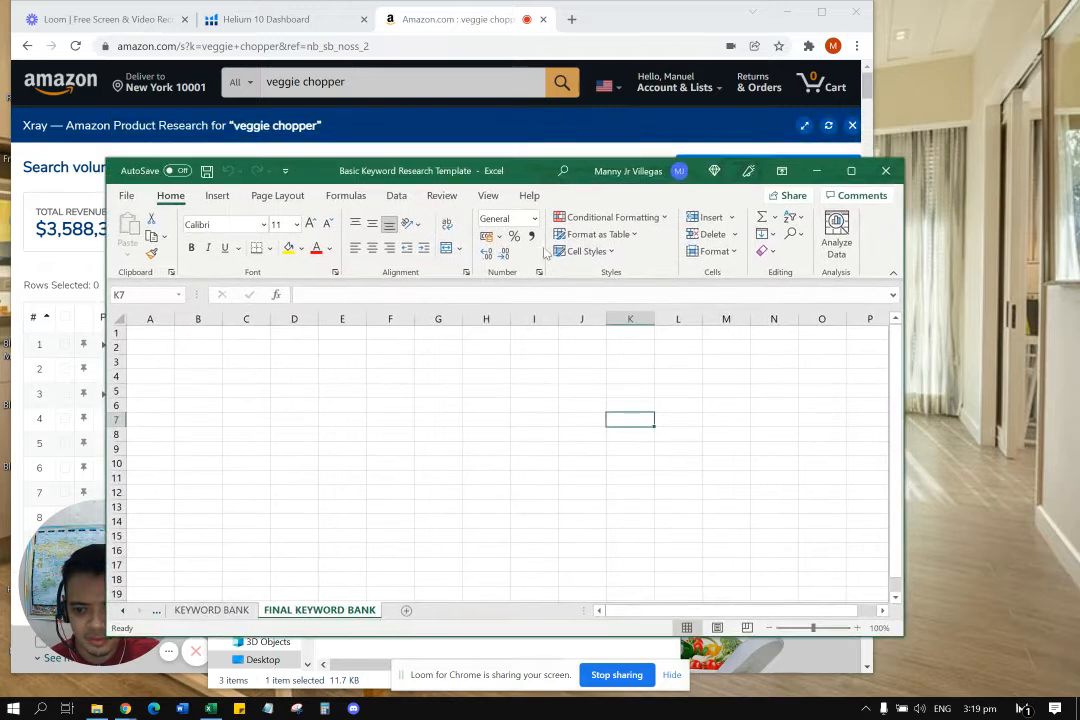
Look through the template's sheets from COMPETITOR ASINs and the two CEREBRO sheets to KEYWORD BANK and FINAL KEYWORD BANK.
{"action": "left_click", "coordinate": [123, 610]}
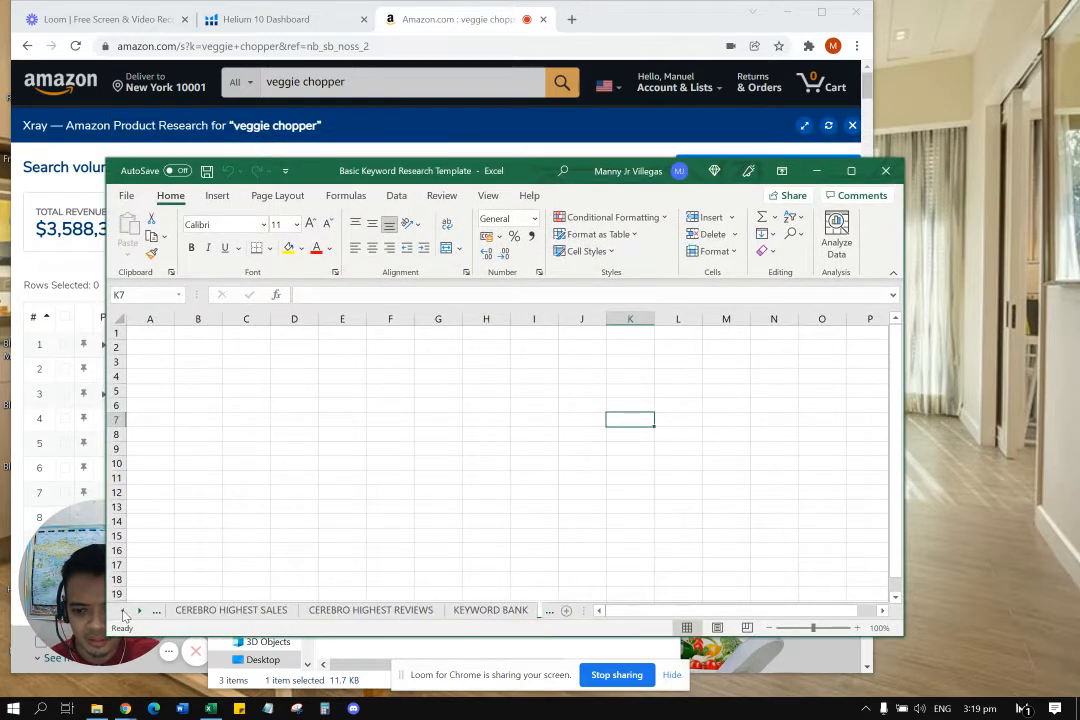
{"action": "left_click", "coordinate": [193, 612]}
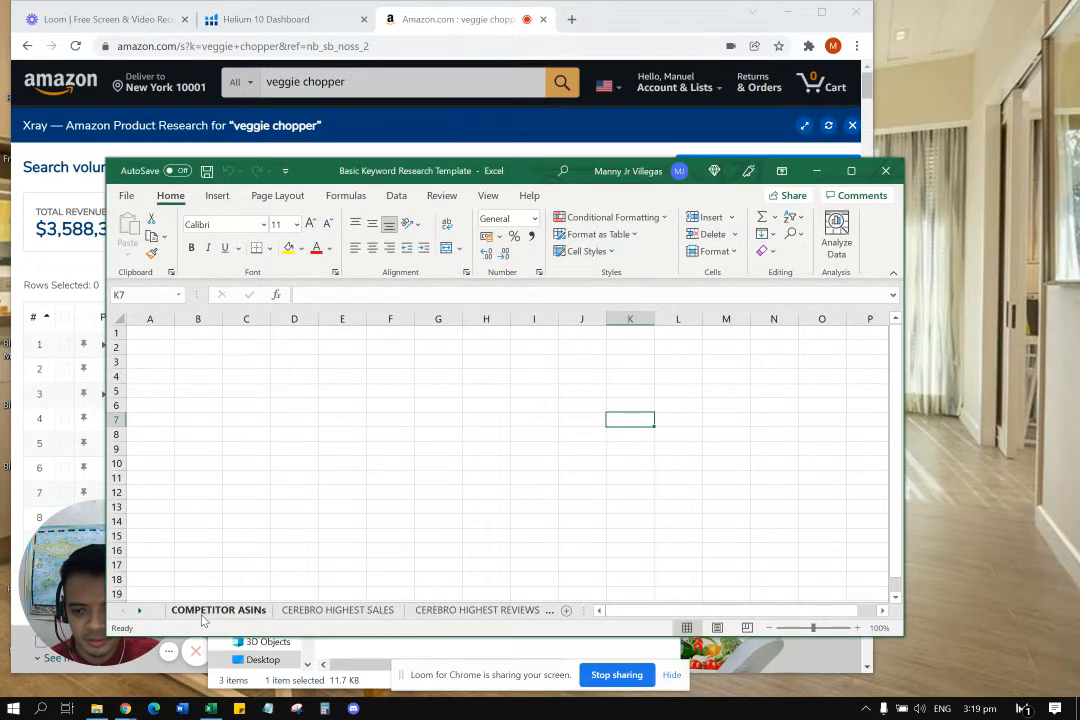
{"action": "left_click", "coordinate": [338, 612]}
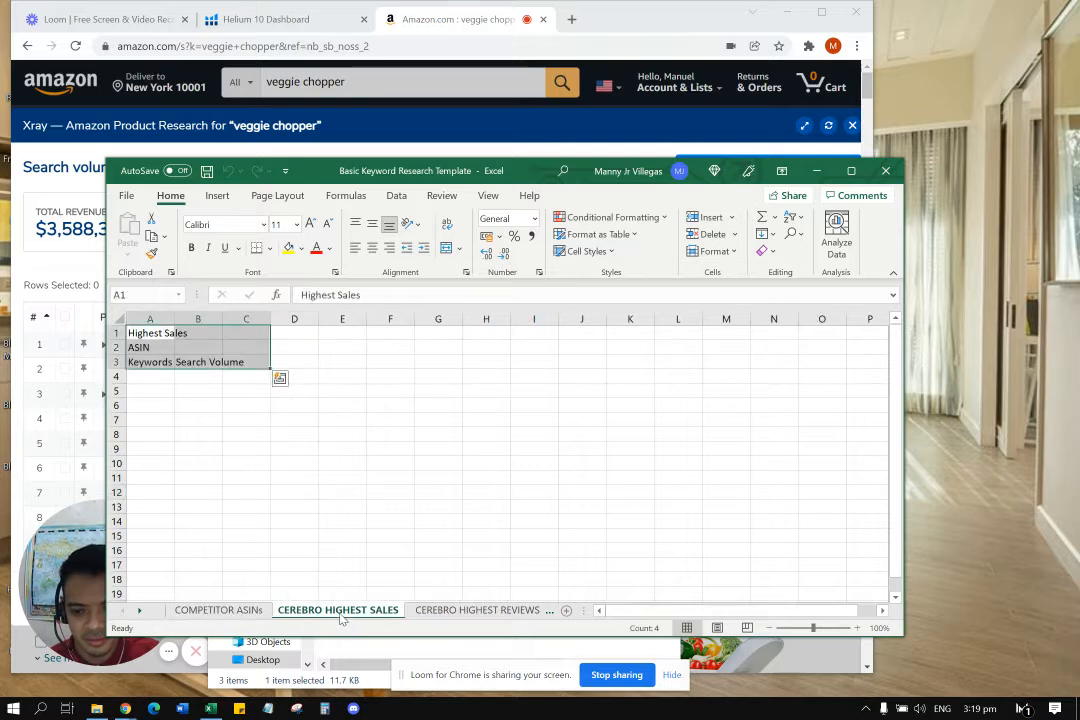
{"action": "left_click", "coordinate": [445, 612]}
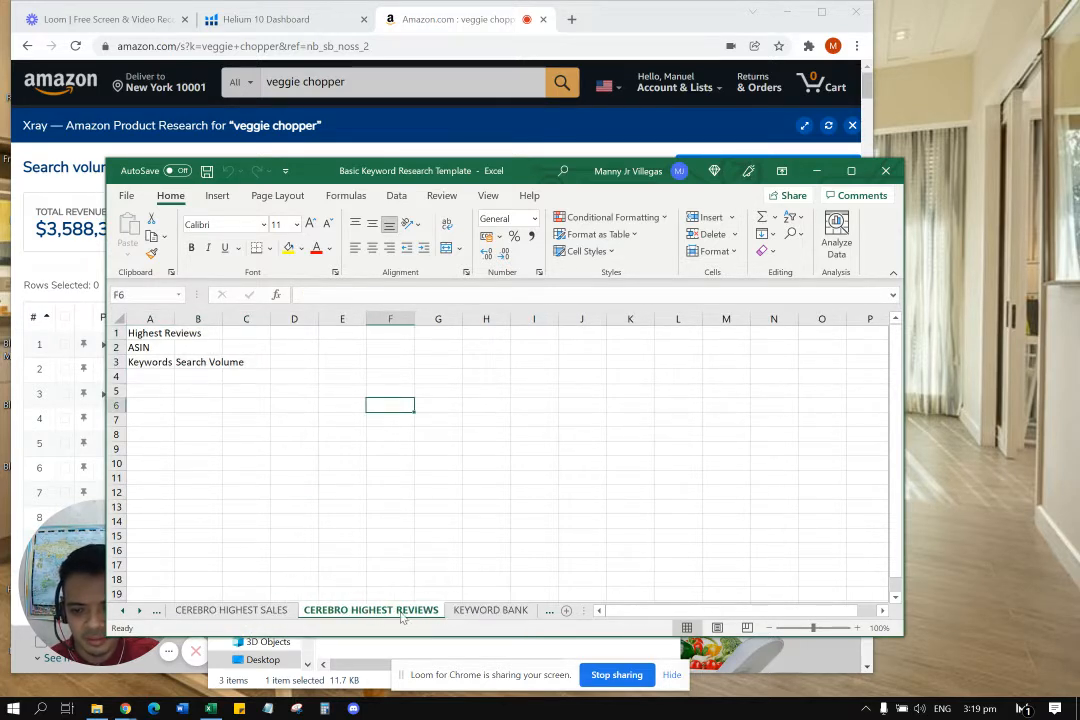
{"action": "left_click", "coordinate": [478, 612]}
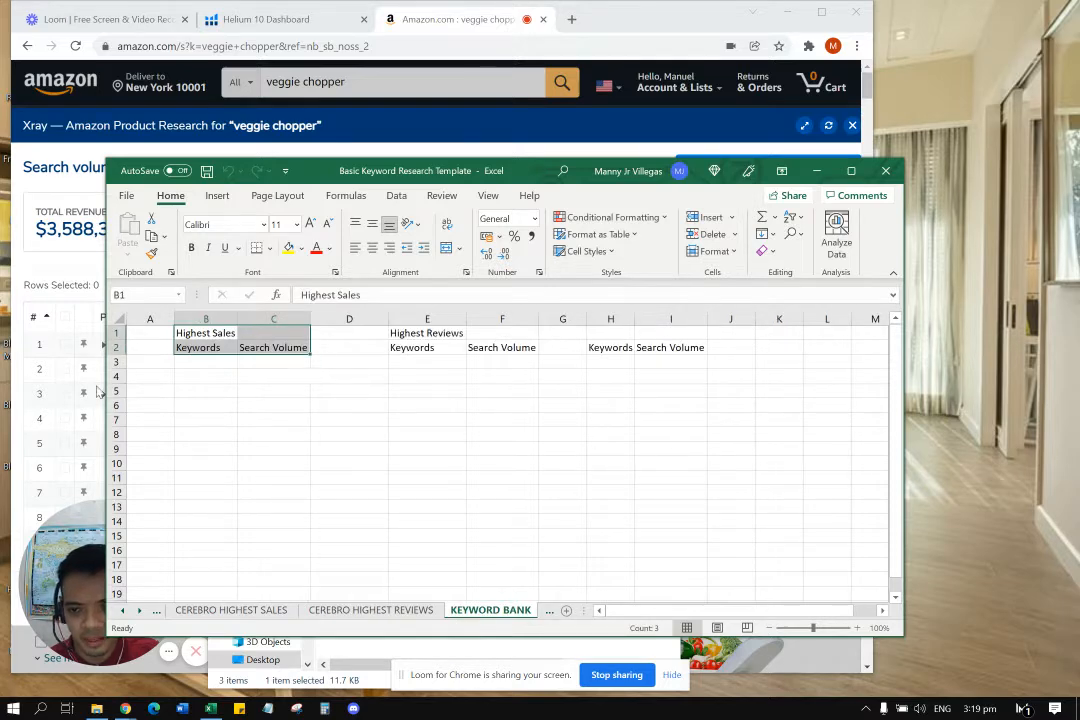
{"action": "left_click", "coordinate": [549, 612]}
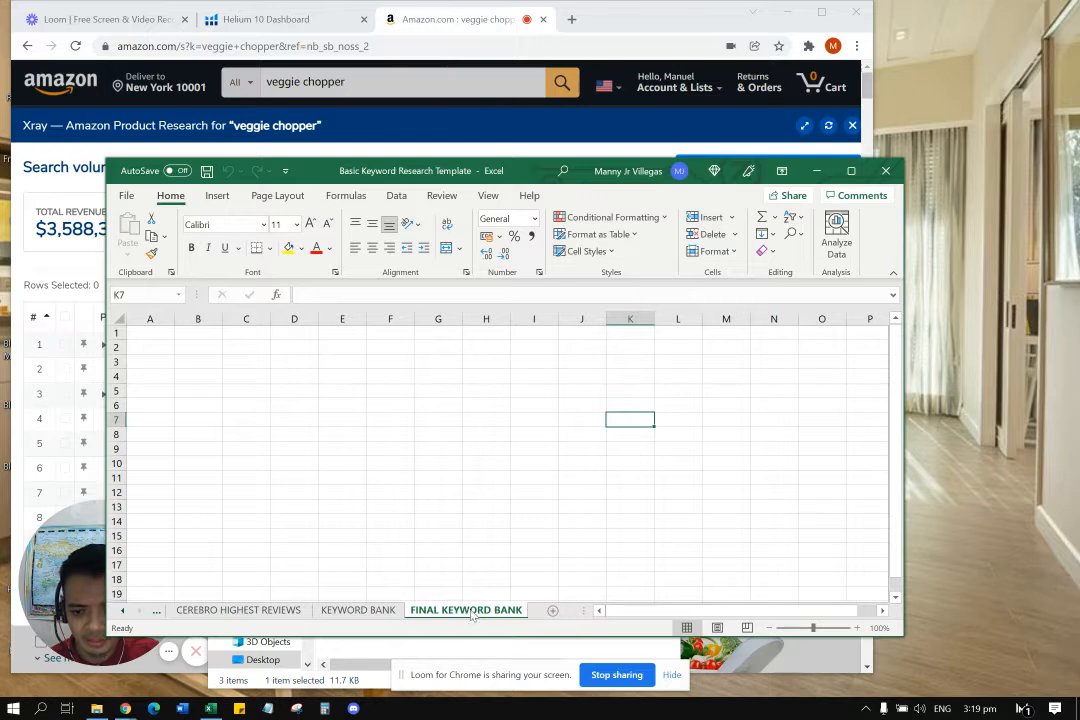
Return to the template's COMPETITOR ASINs sheet, and minimize Excel and the DEMO folder to get back to the Xray results.
{"action": "left_click", "coordinate": [123, 610]}
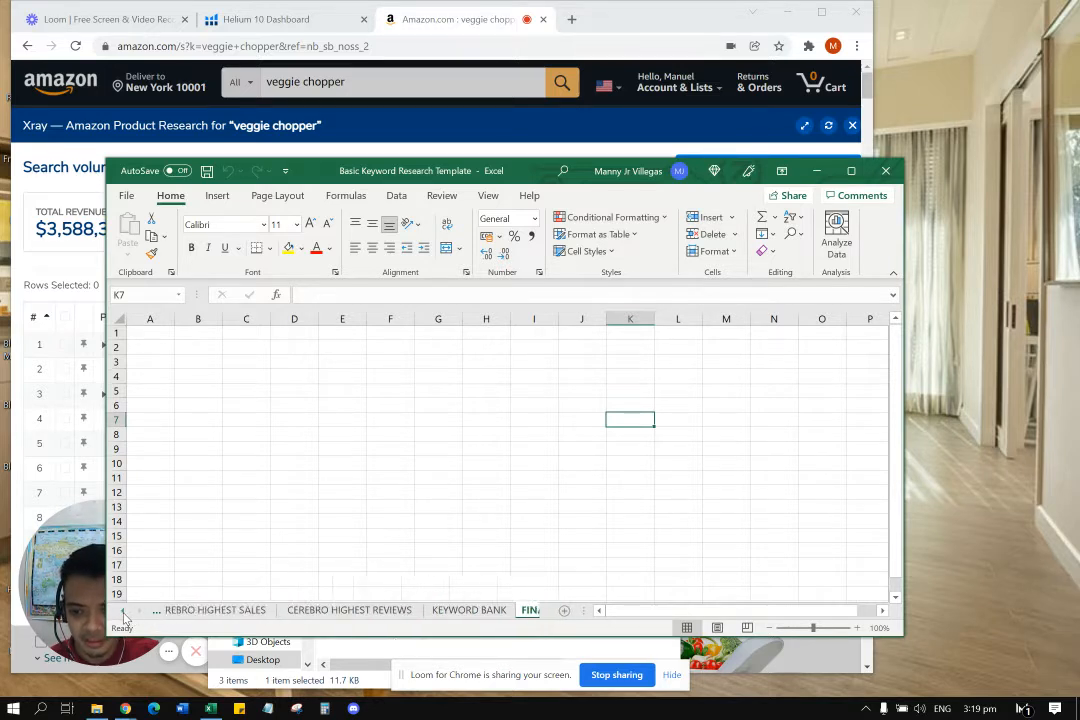
{"action": "left_click", "coordinate": [123, 610]}
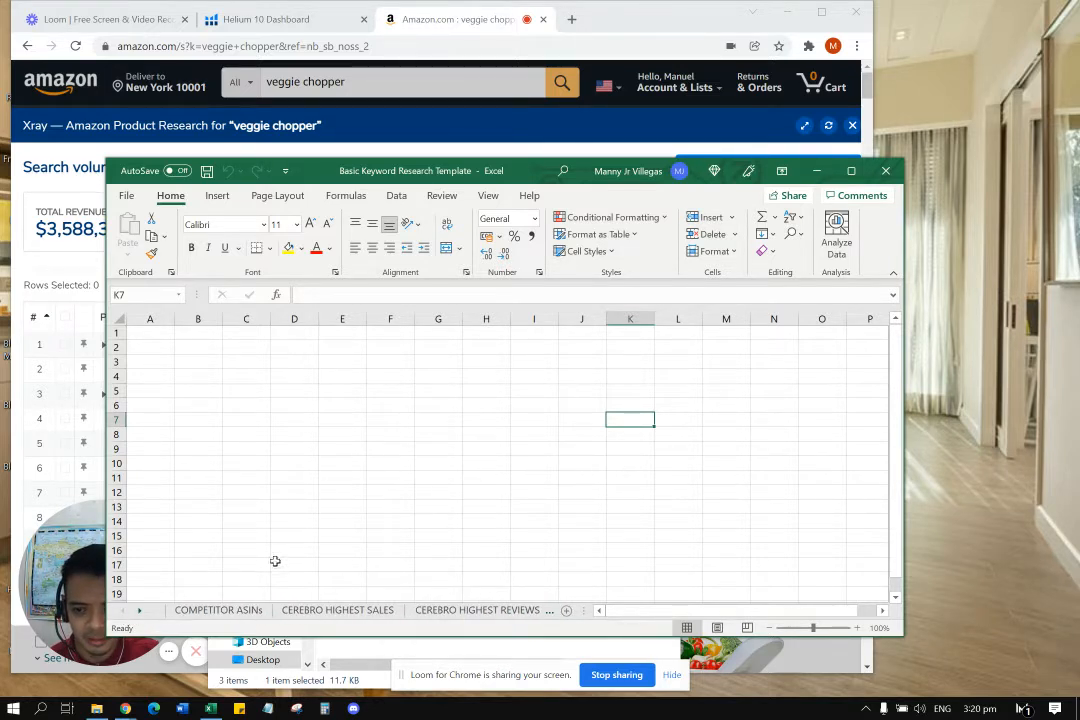
{"action": "left_click", "coordinate": [190, 610]}
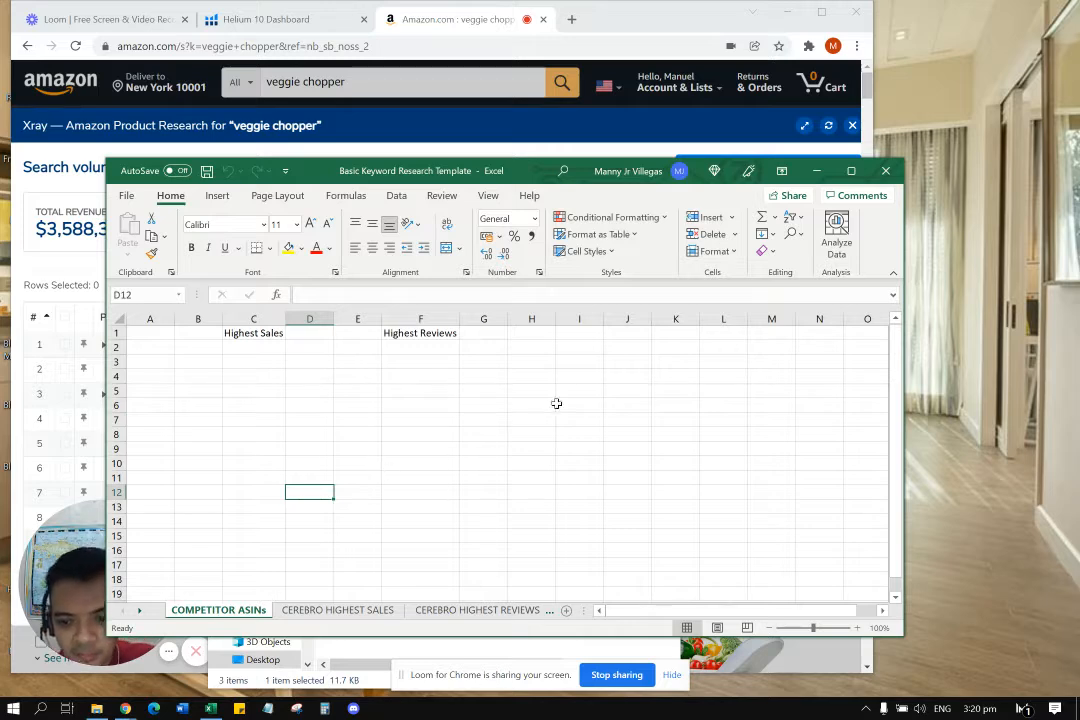
{"action": "left_click", "coordinate": [820, 172]}
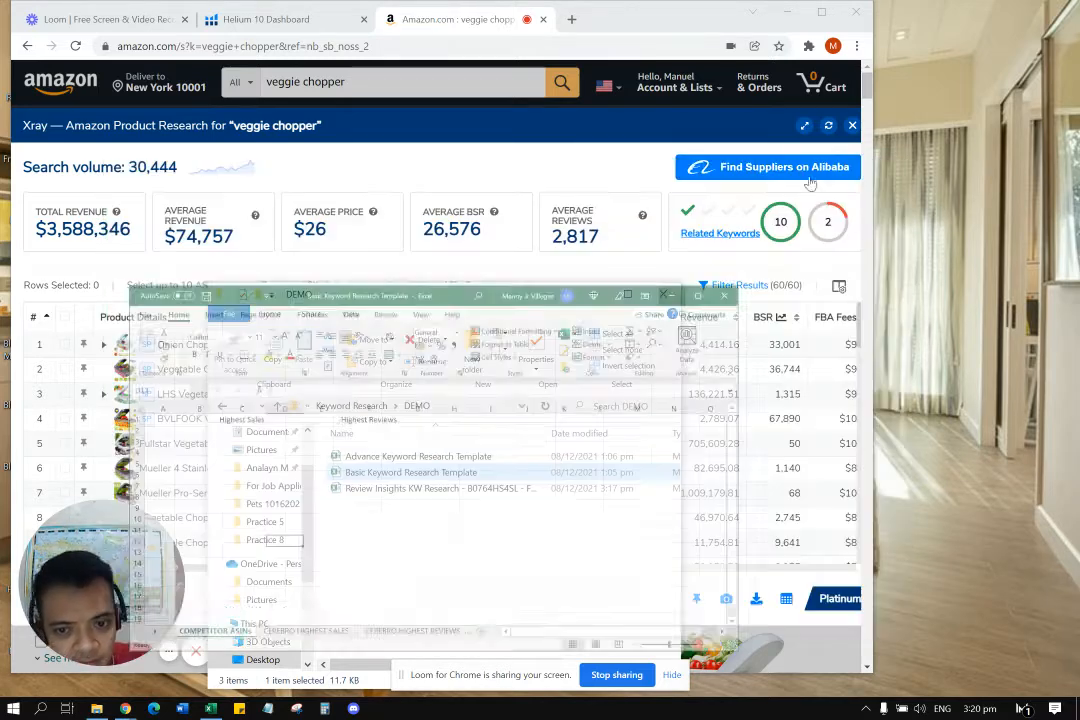
{"action": "left_click", "coordinate": [601, 297]}
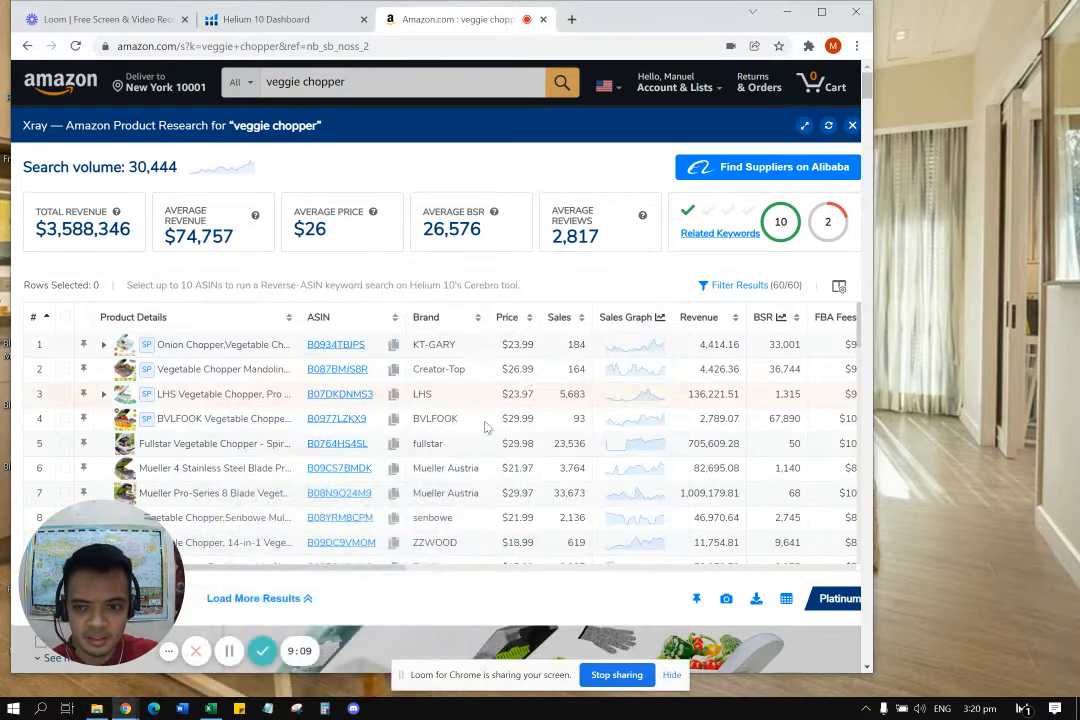
Sort the Xray product table by Sales, highest first.
{"action": "left_click", "coordinate": [558, 319]}
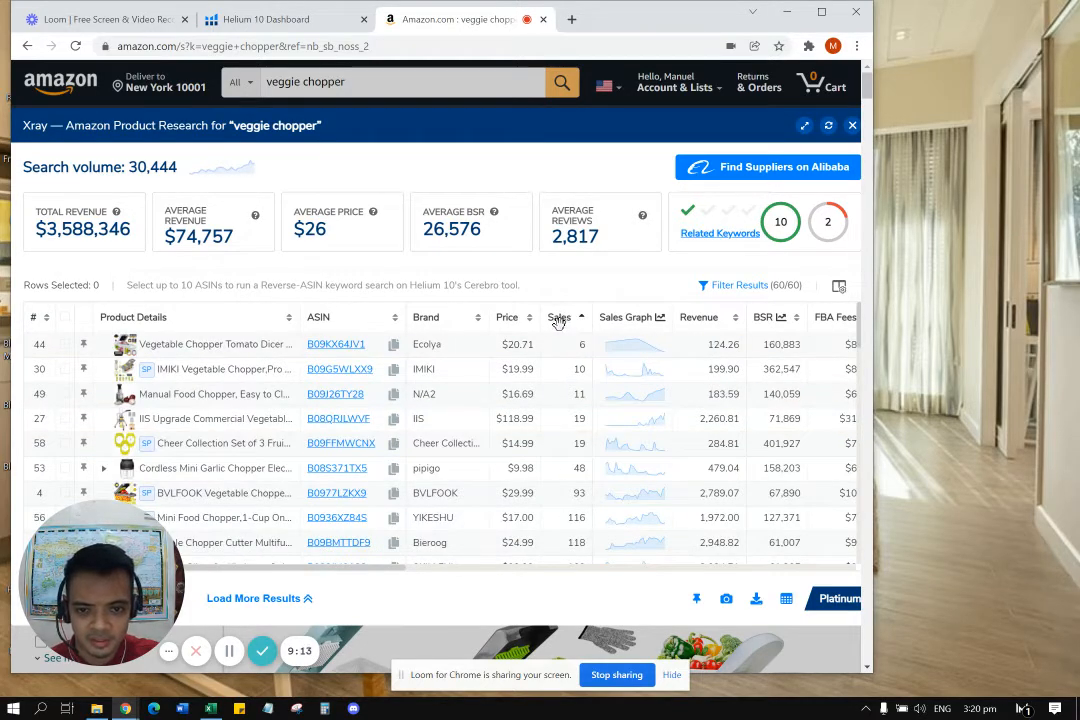
{"action": "left_click", "coordinate": [558, 319]}
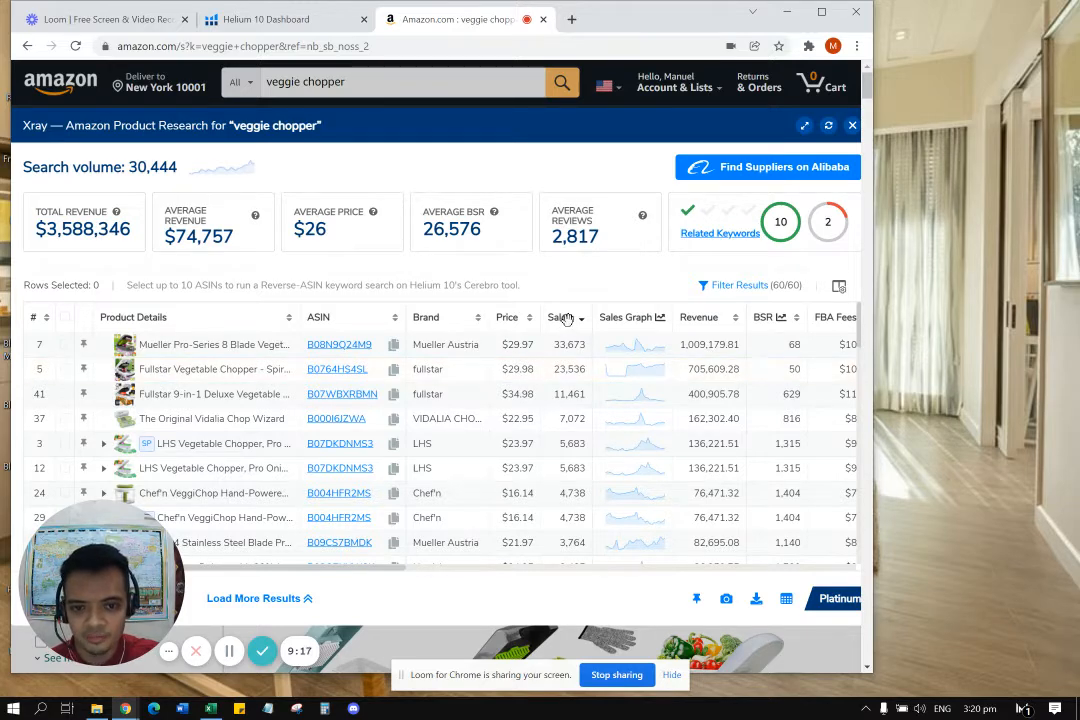
Close the Xray results and reopen Helium 10's Xray for the same veggie chopper search.
{"action": "left_click", "coordinate": [852, 126]}
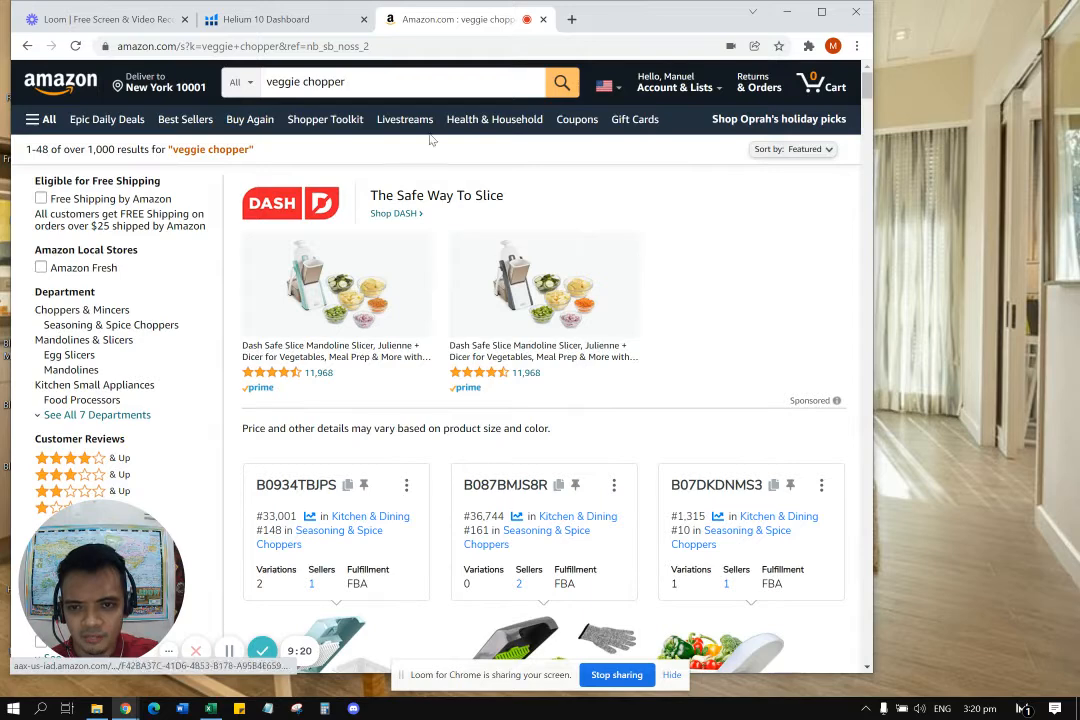
{"action": "left_click", "coordinate": [375, 84]}
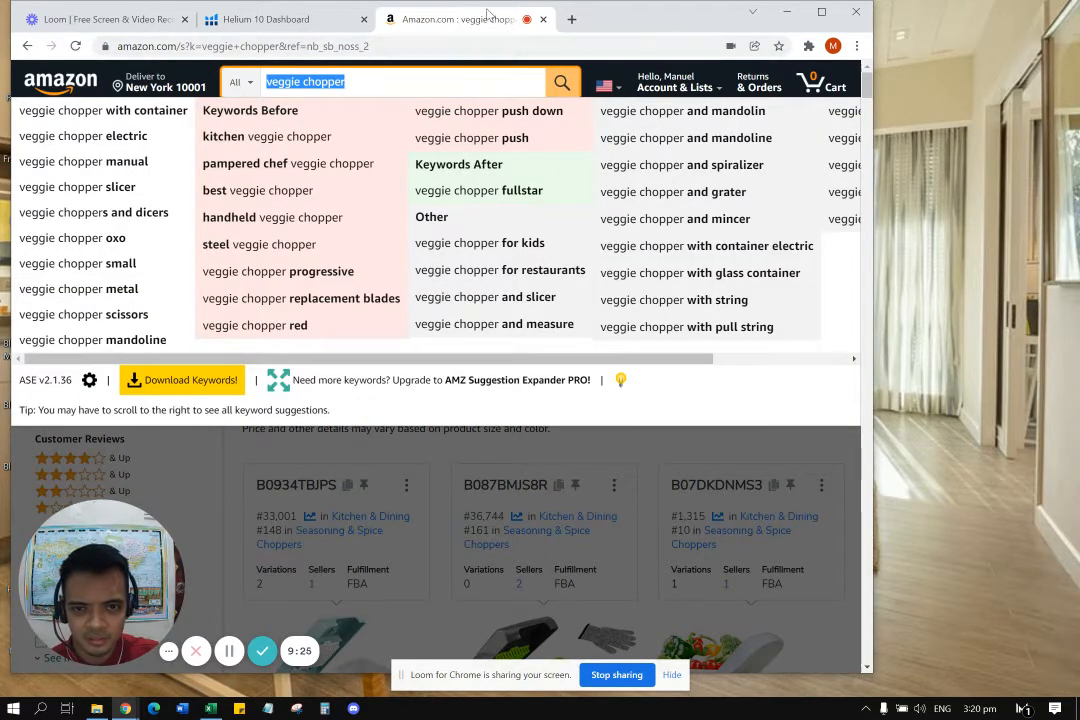
{"action": "left_click", "coordinate": [812, 451]}
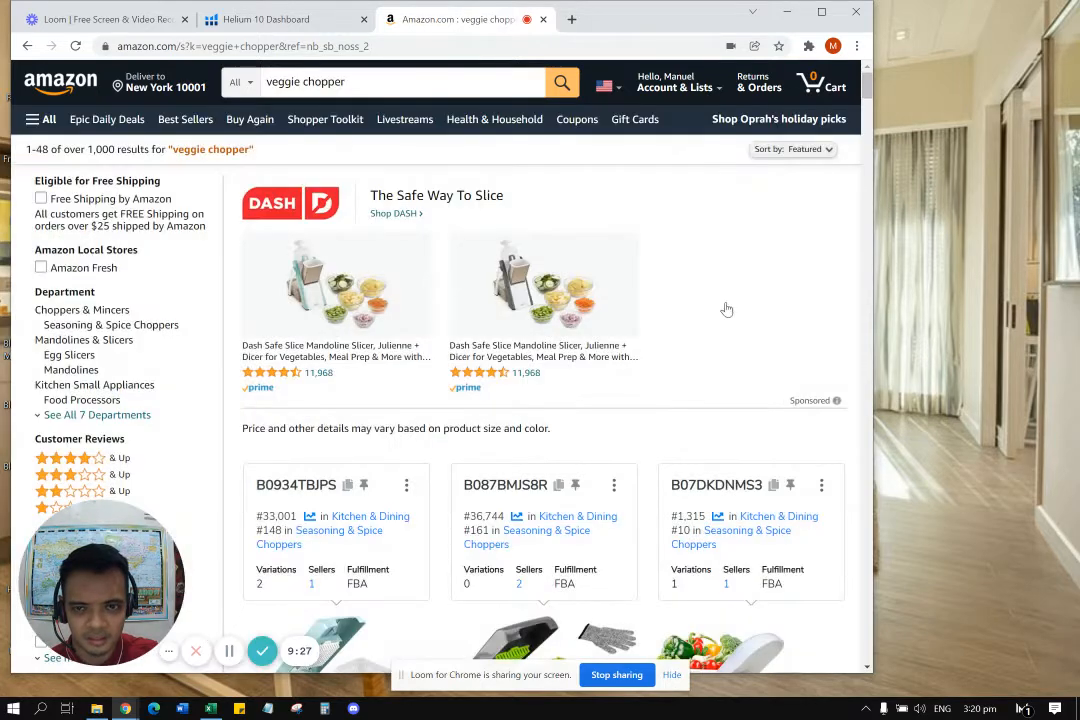
{"action": "left_click", "coordinate": [809, 48]}
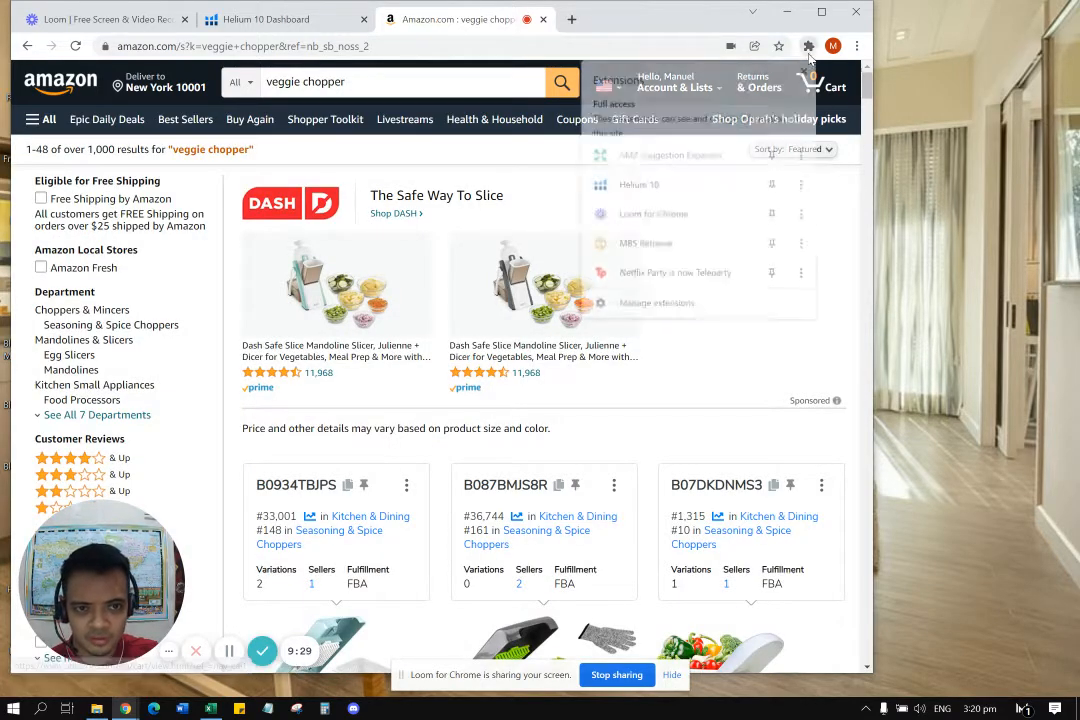
{"action": "left_click", "coordinate": [641, 184]}
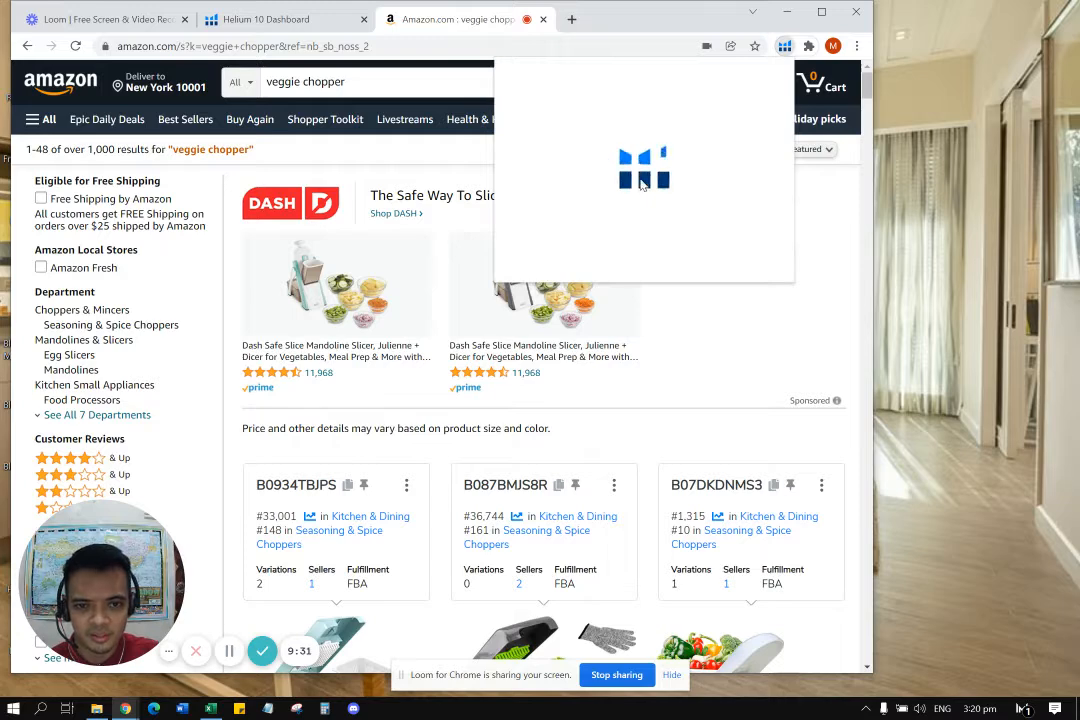
{"action": "left_click", "coordinate": [680, 183]}
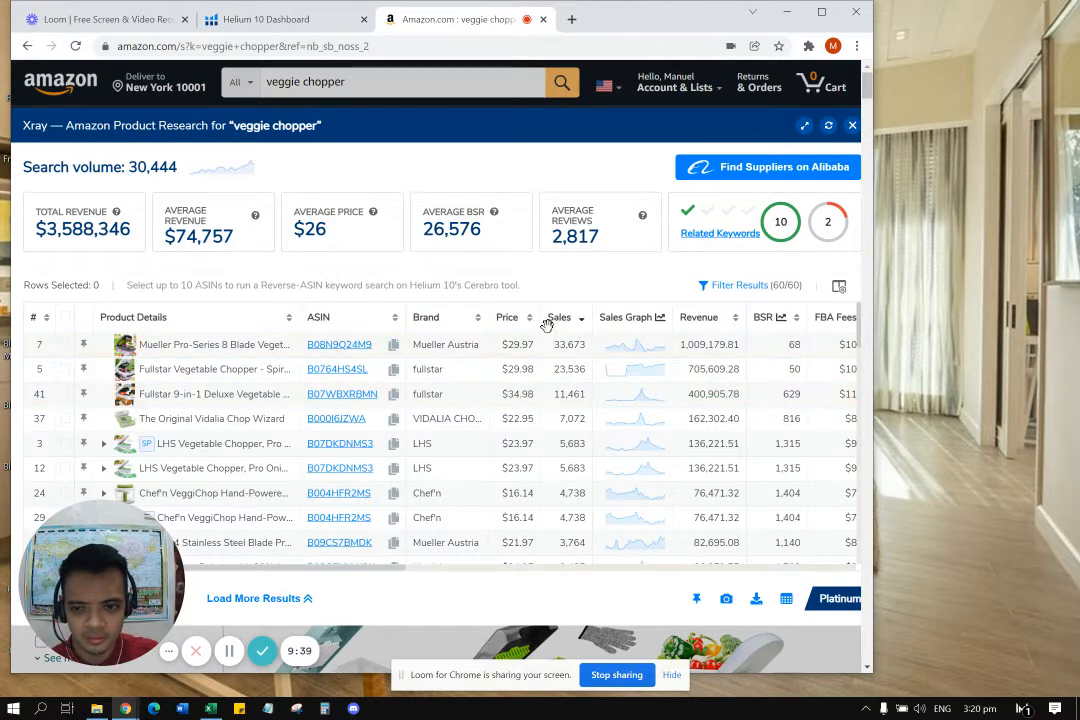
Sort the Xray product table by Product Details and look at its further columns.
{"action": "left_click", "coordinate": [183, 320]}
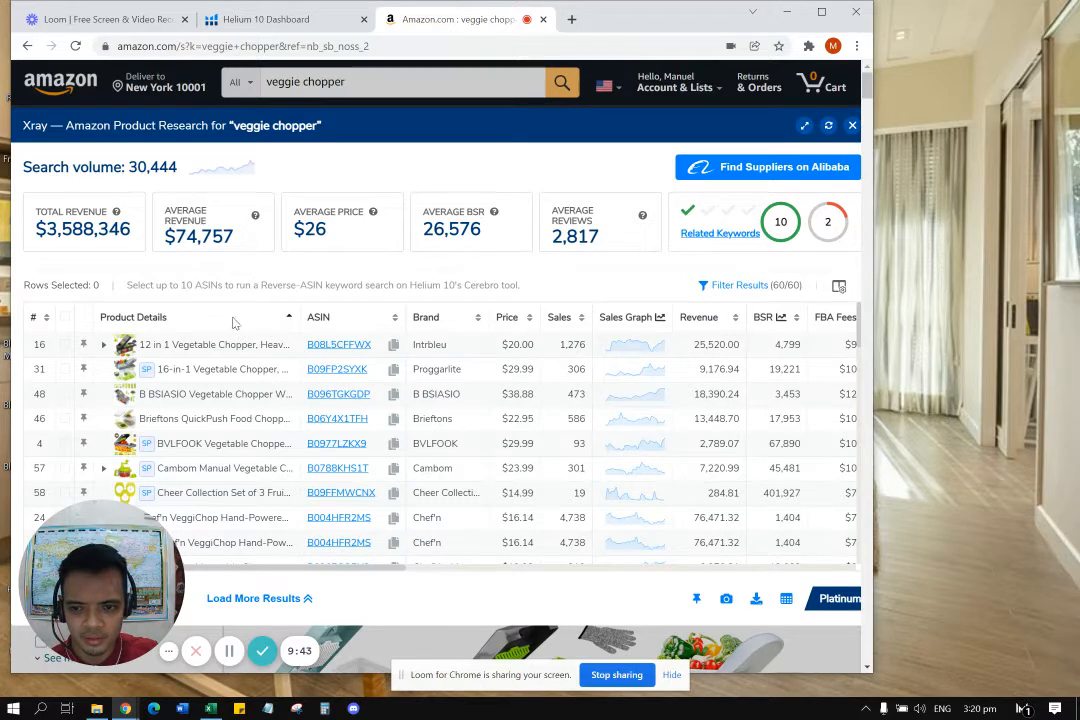
{"action": "scroll", "coordinate": [386, 570], "scroll_direction": "right", "scroll_amount": 2}
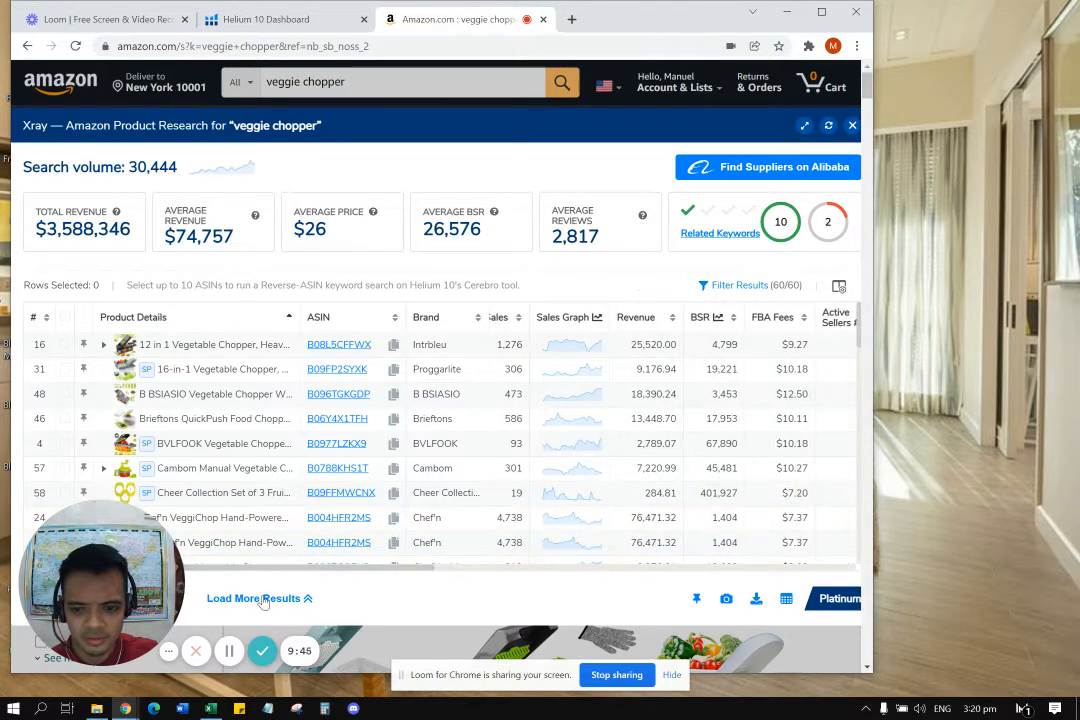
{"action": "left_click", "coordinate": [229, 653]}
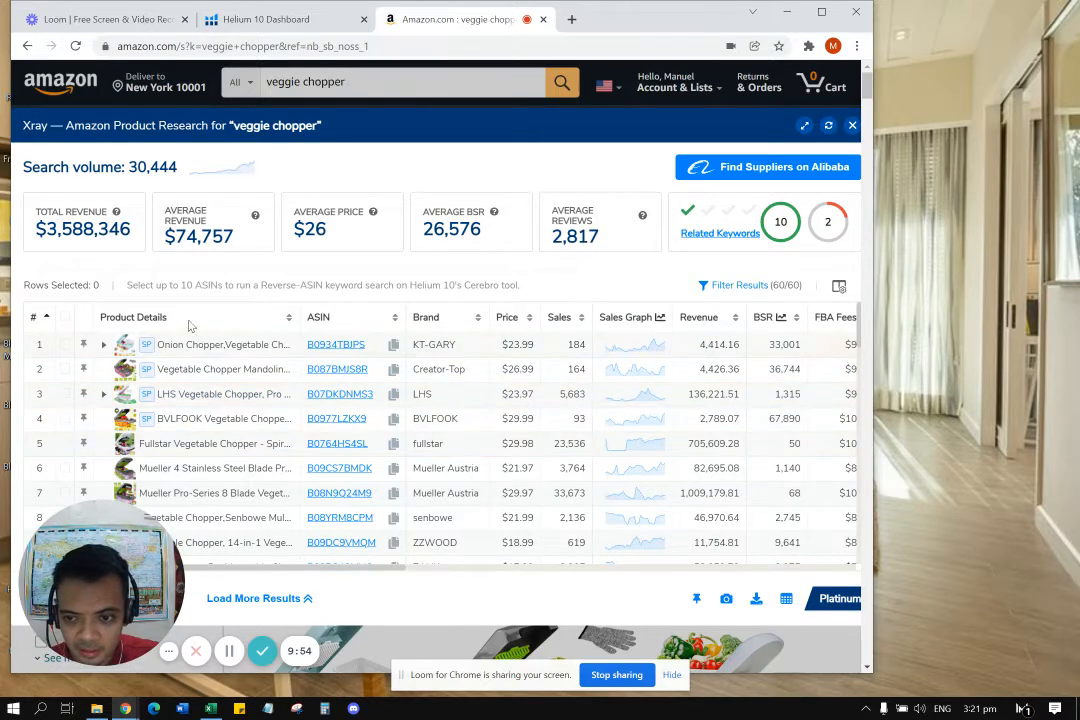
Look over the listed competitors and sort the Xray table by Sales in descending order.
{"action": "scroll", "coordinate": [195, 350], "scroll_direction": "down", "scroll_amount": 1}
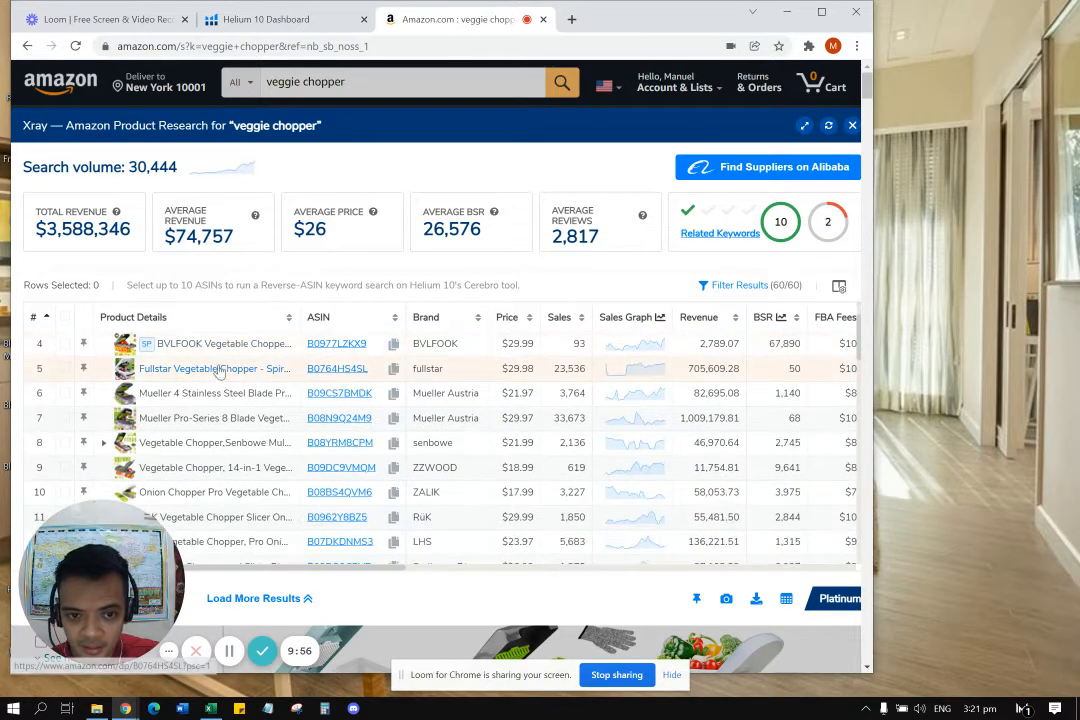
{"action": "scroll", "coordinate": [240, 375], "scroll_direction": "up", "scroll_amount": 1}
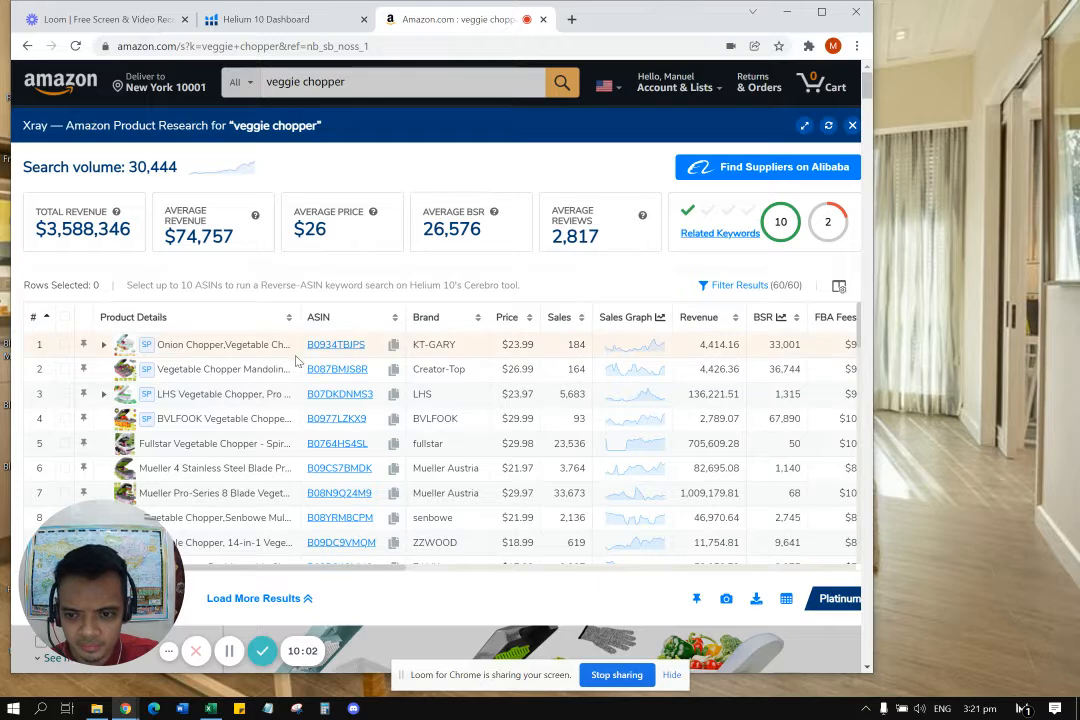
{"action": "scroll", "coordinate": [325, 362], "scroll_direction": "down", "scroll_amount": 1}
{"action": "scroll", "coordinate": [537, 343], "scroll_direction": "up", "scroll_amount": 1}
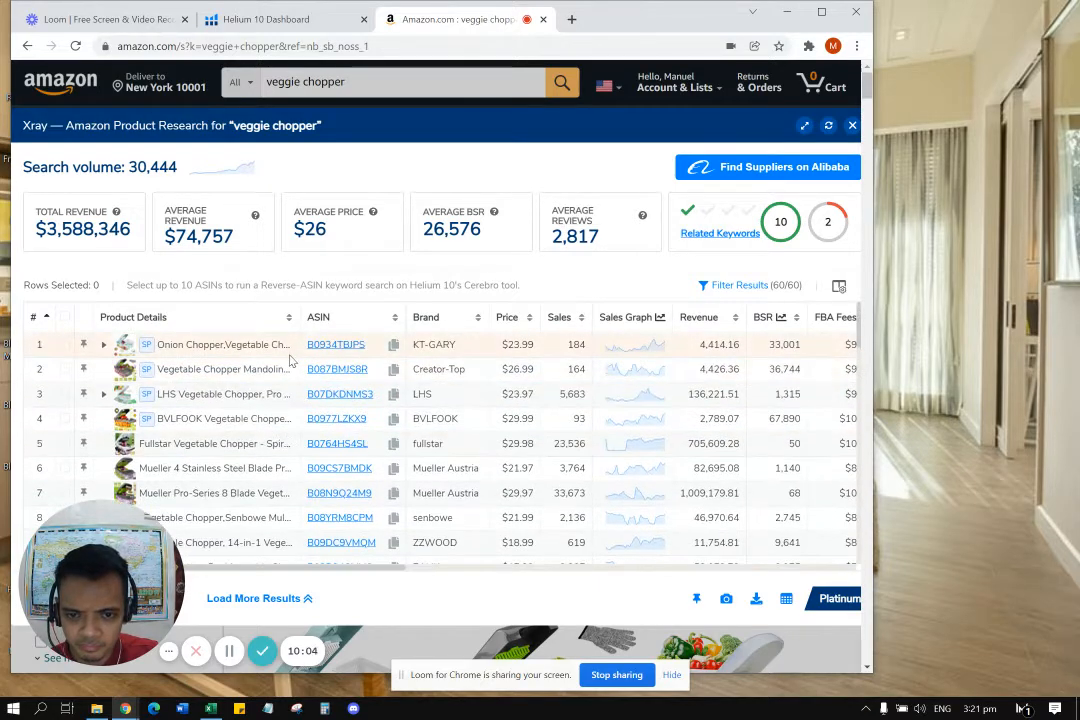
{"action": "left_click", "coordinate": [562, 317]}
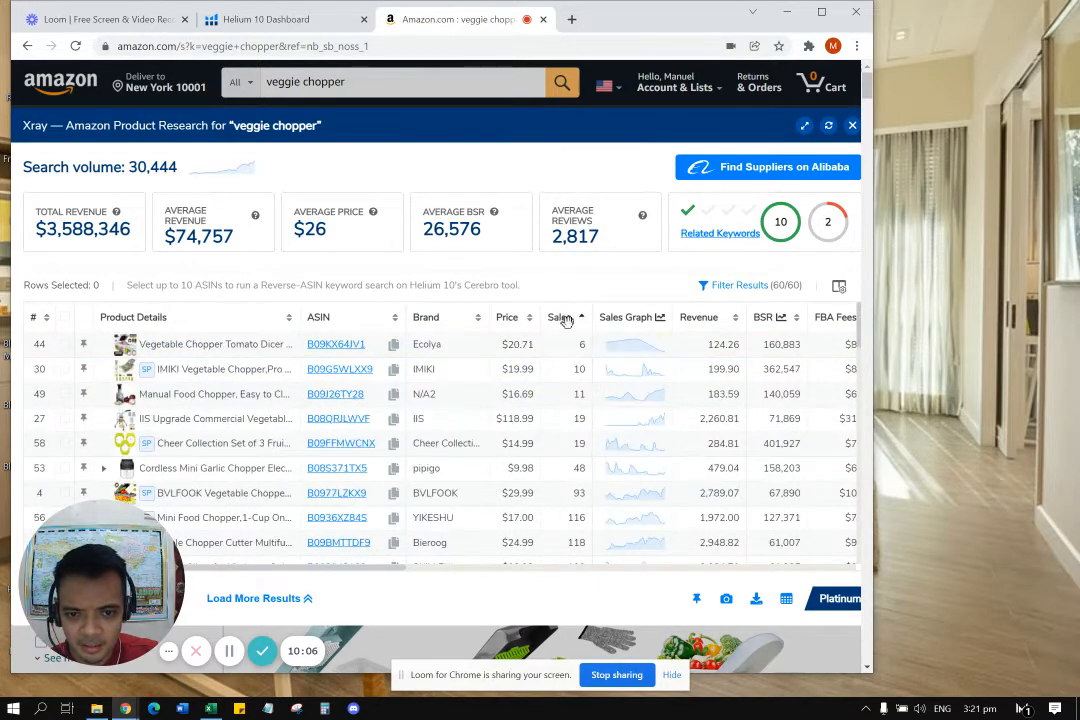
{"action": "left_click", "coordinate": [562, 317]}
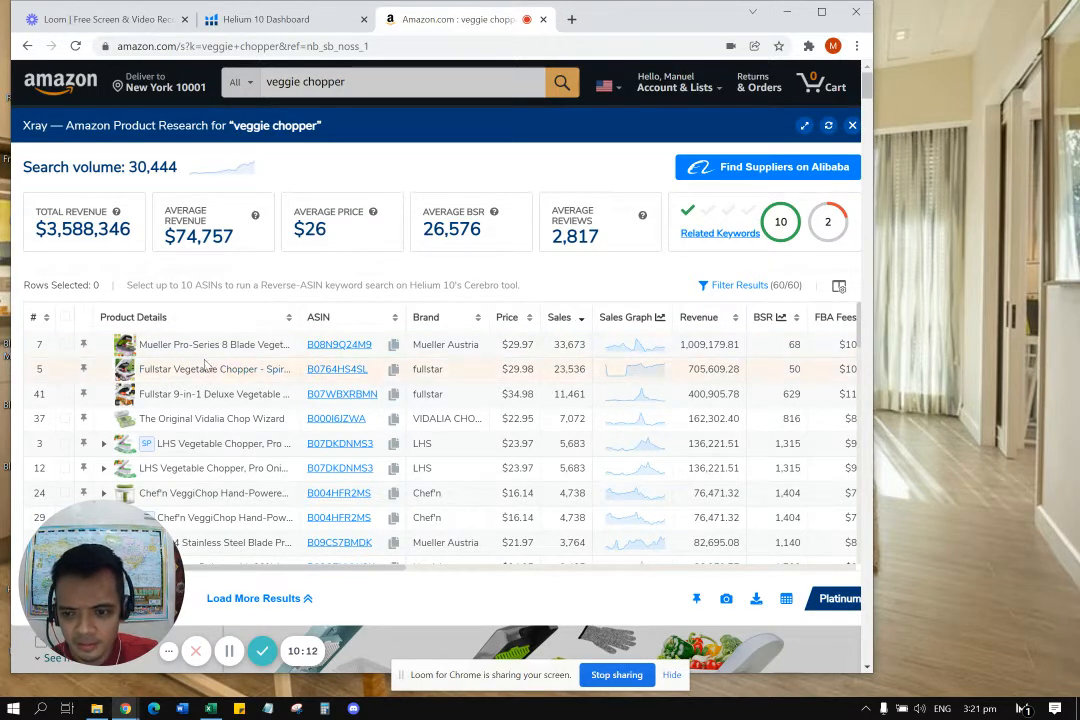
Select the Mueller Pro-Series, Fullstar Vegetable Chopper, Fullstar 9-in-1, Original Vidalia Chop Wizard and Mueller 4 Stainless Steel Blade rows.
{"action": "left_click", "coordinate": [64, 344]}
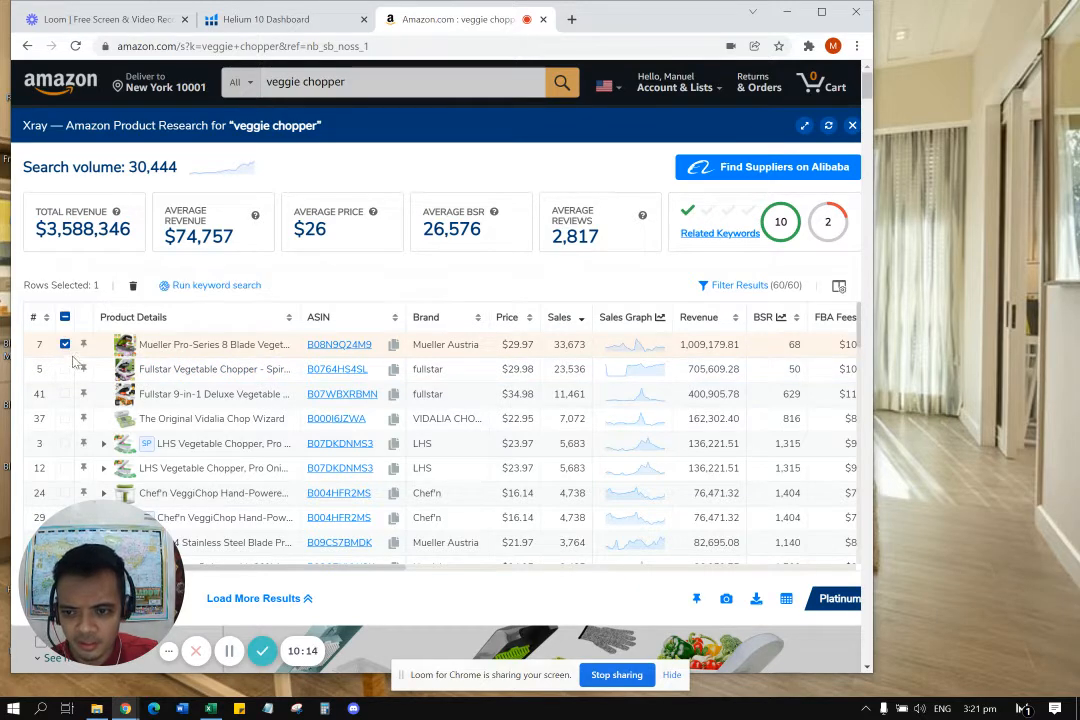
{"action": "left_click", "coordinate": [64, 369]}
{"action": "left_click", "coordinate": [65, 394]}
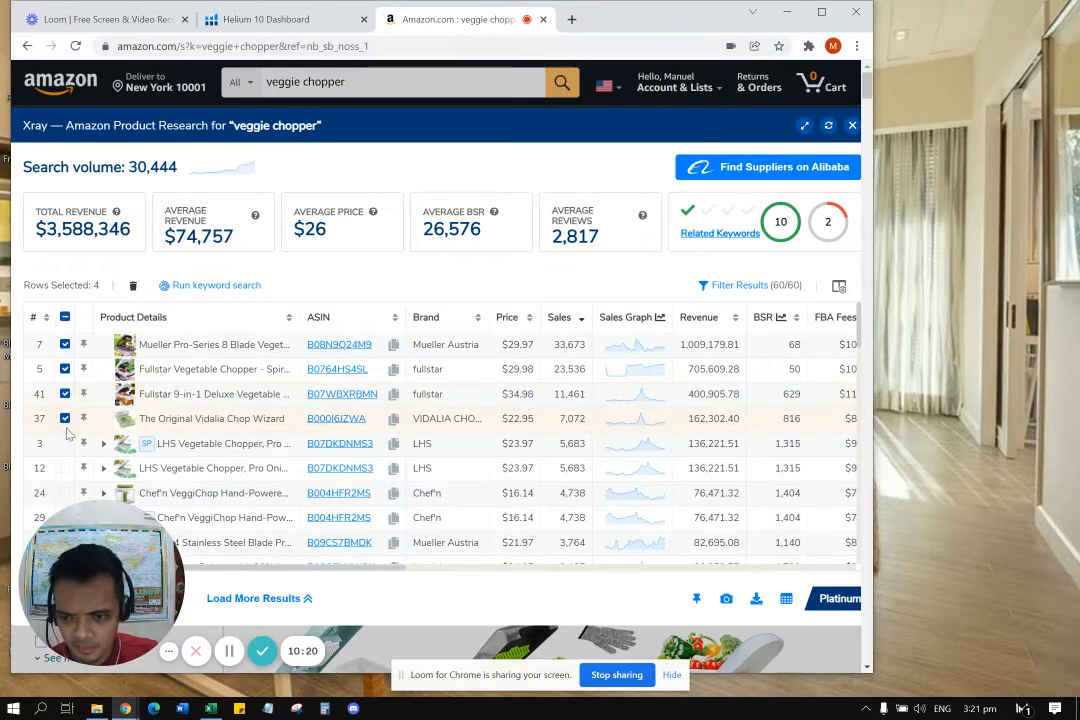
{"action": "scroll", "coordinate": [69, 453], "scroll_direction": "down", "scroll_amount": 1}
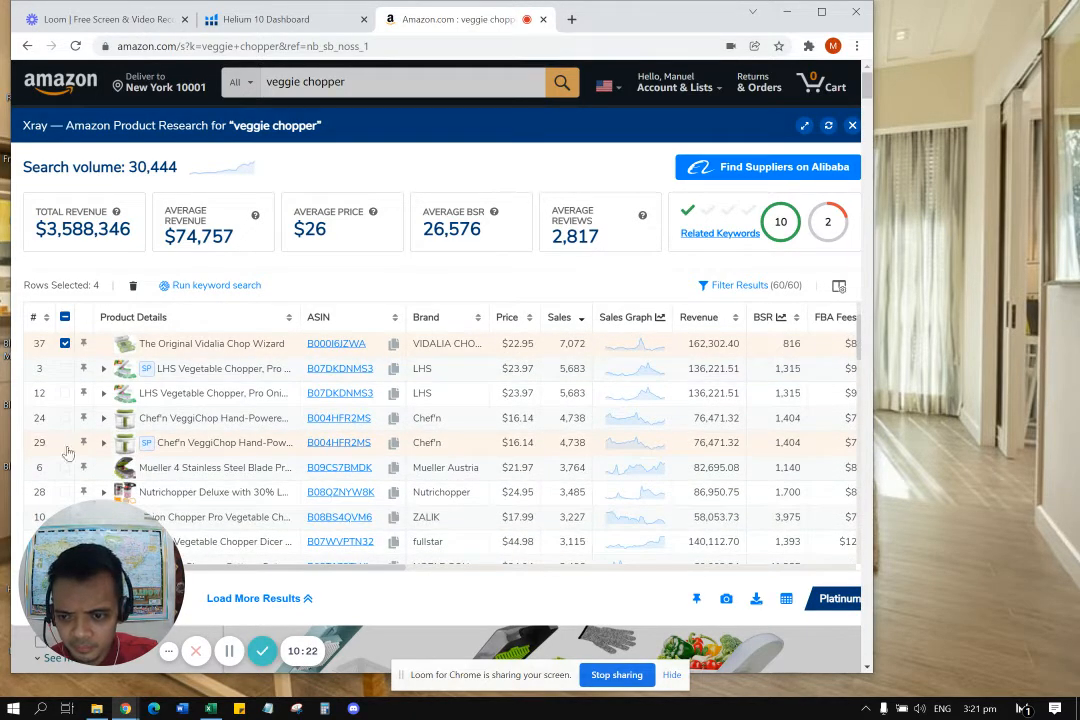
{"action": "left_click", "coordinate": [65, 467]}
{"action": "scroll", "coordinate": [65, 460], "scroll_direction": "up", "scroll_amount": 1}
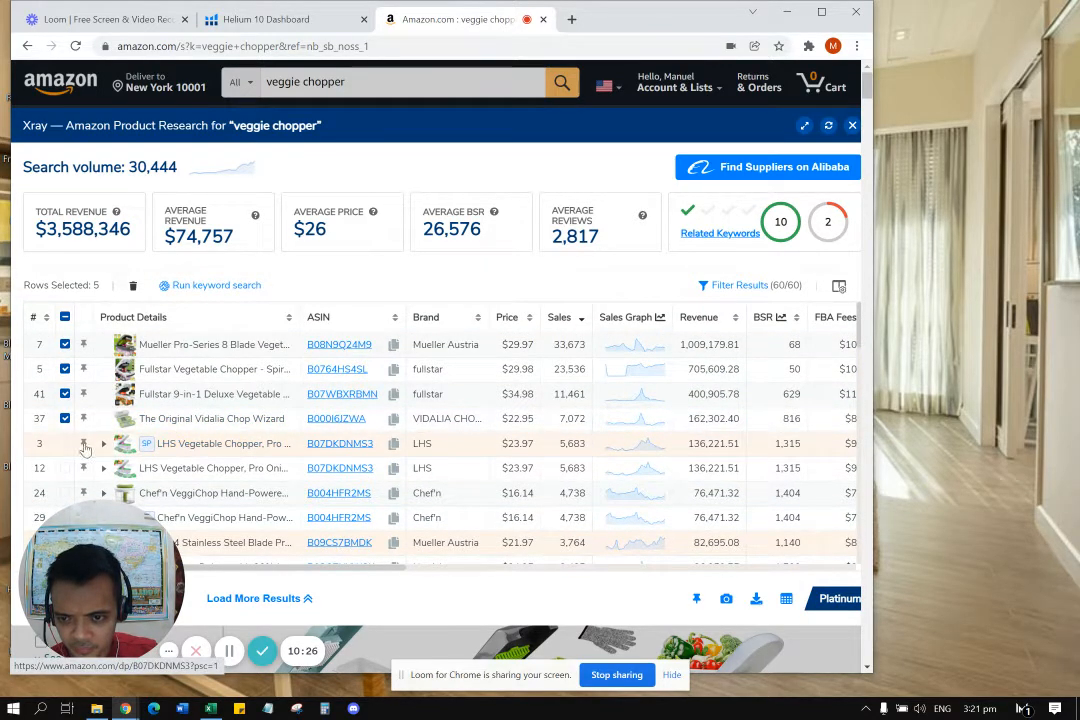
Add the sponsored LHS Vegetable Chopper to the selection, deselect The Original Vidalia Chop Wizard, and review the selected rows.
{"action": "left_click", "coordinate": [65, 444]}
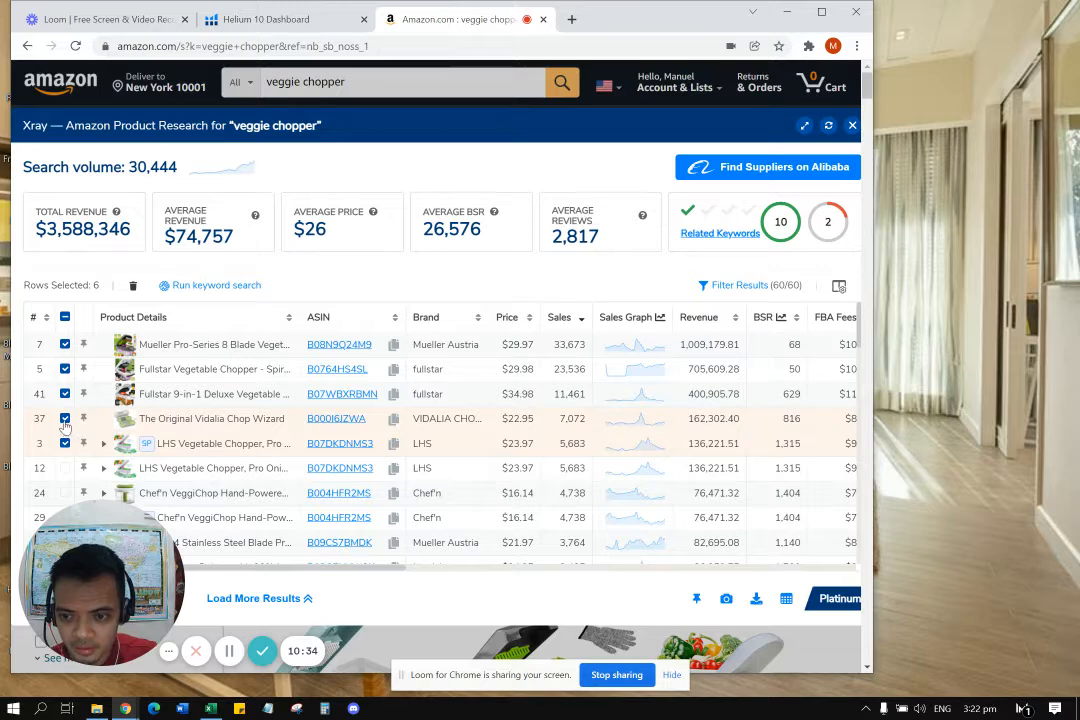
{"action": "left_click", "coordinate": [65, 420]}
{"action": "scroll", "coordinate": [70, 440], "scroll_direction": "down", "scroll_amount": 1}
{"action": "scroll", "coordinate": [72, 458], "scroll_direction": "up", "scroll_amount": 1}
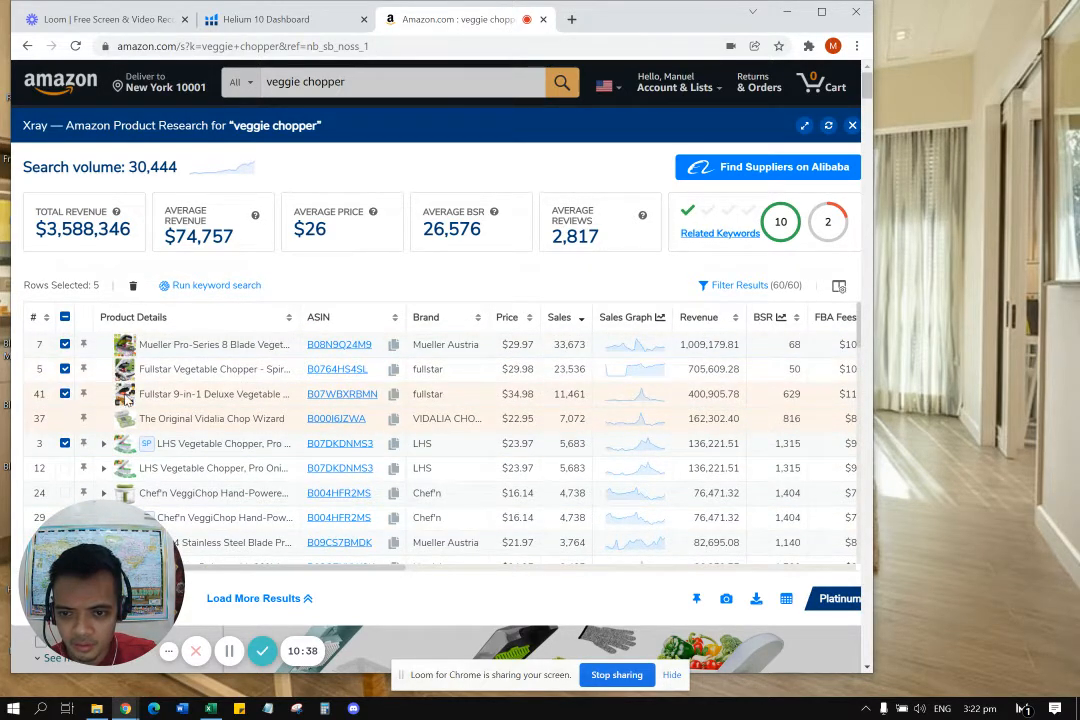
{"action": "scroll", "coordinate": [128, 406], "scroll_direction": "down", "scroll_amount": 1}
{"action": "scroll", "coordinate": [130, 400], "scroll_direction": "up", "scroll_amount": 1}
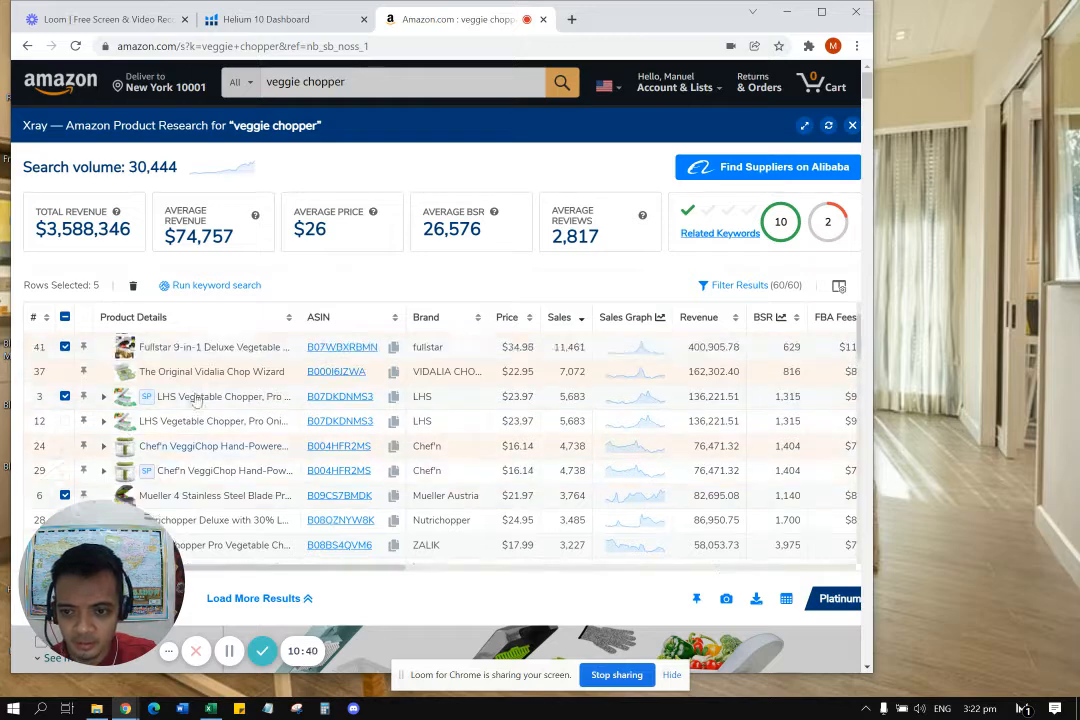
Run a keyword search on the selected ASINs in Cerebro, excluding variation keywords and starting a new search.
{"action": "left_click", "coordinate": [201, 287]}
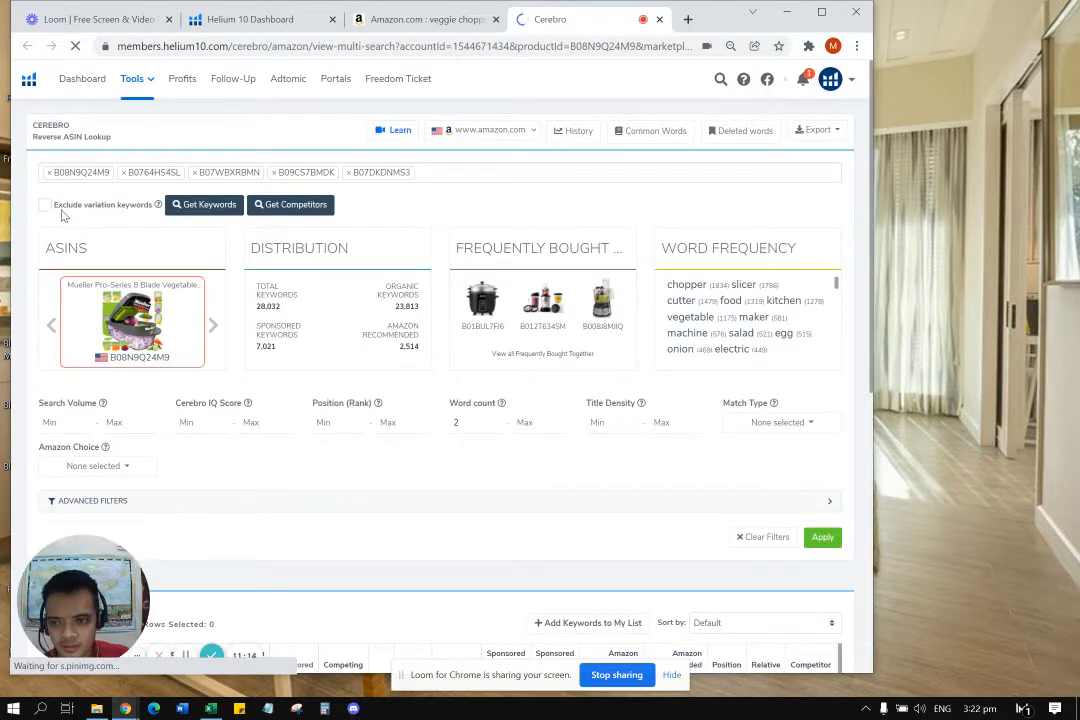
{"action": "left_click", "coordinate": [44, 204]}
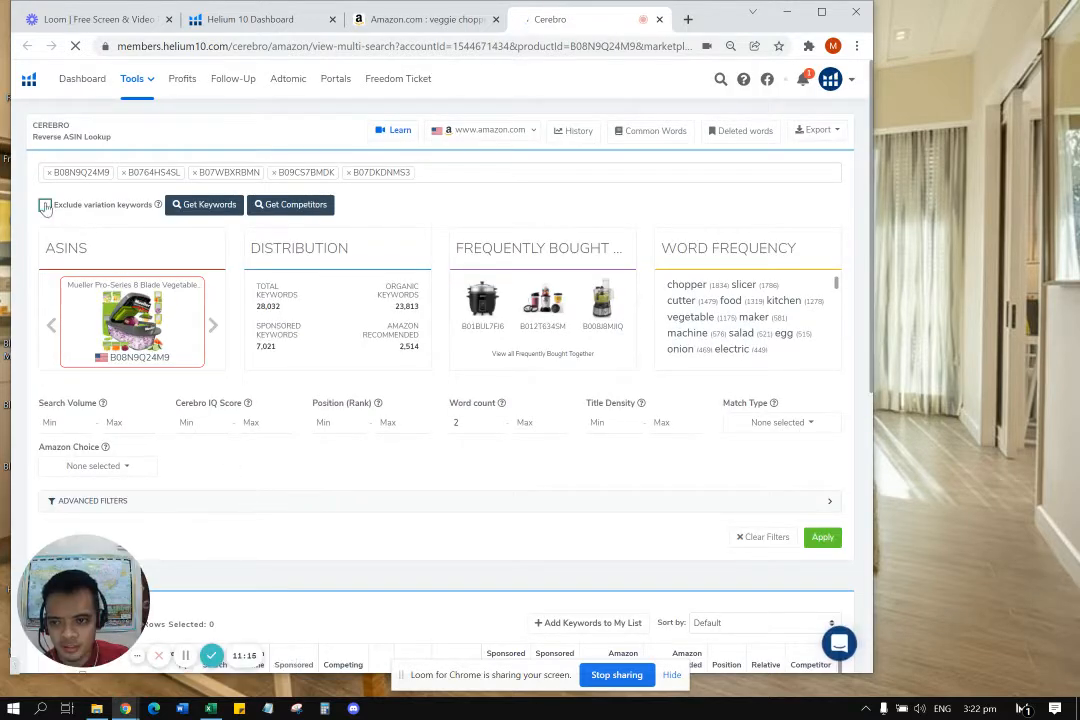
{"action": "left_click", "coordinate": [213, 208]}
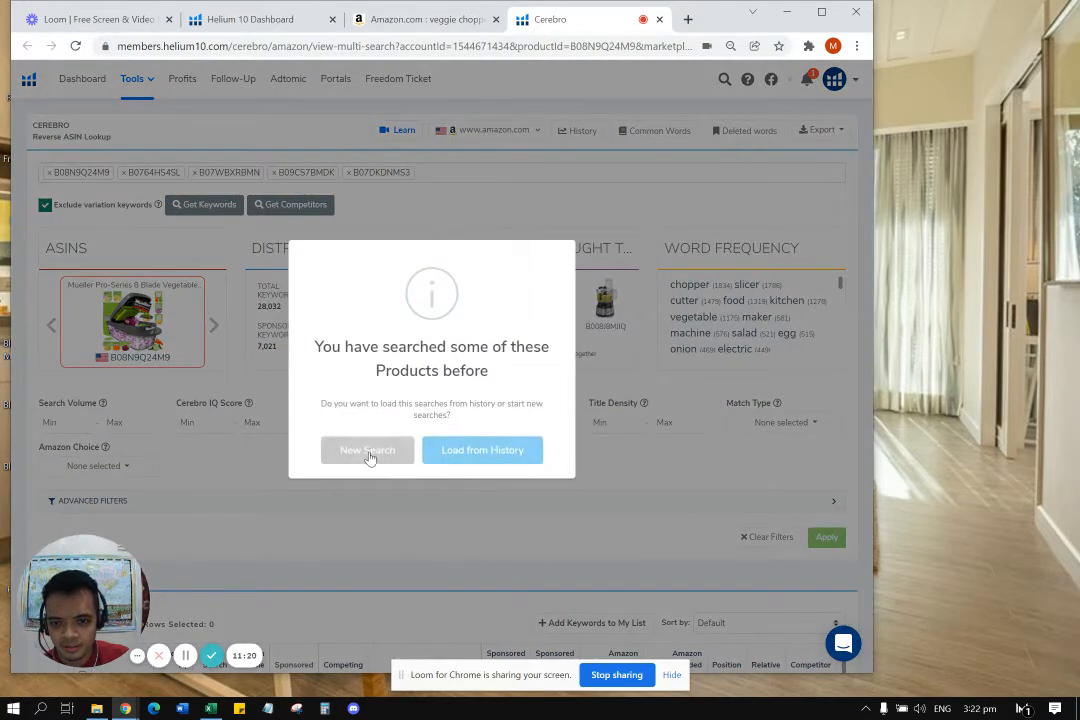
{"action": "left_click", "coordinate": [368, 457]}
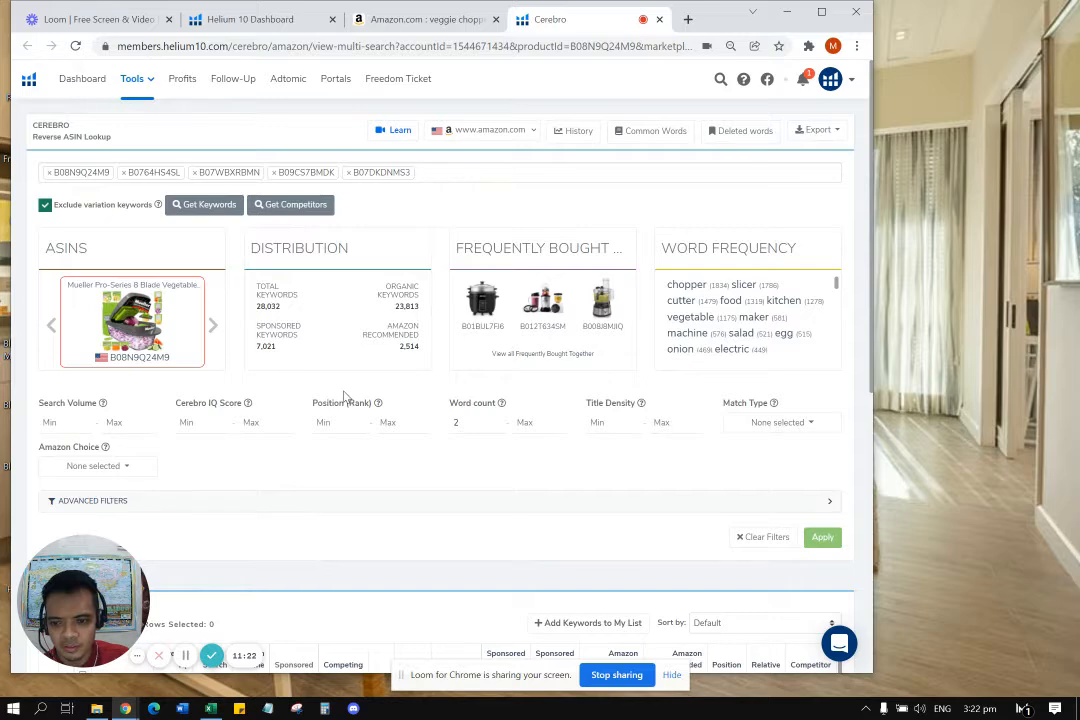
Set the minimum Search Volume filter in Cerebro to 300.
{"action": "scroll", "coordinate": [343, 397], "scroll_direction": "down", "scroll_amount": 2}
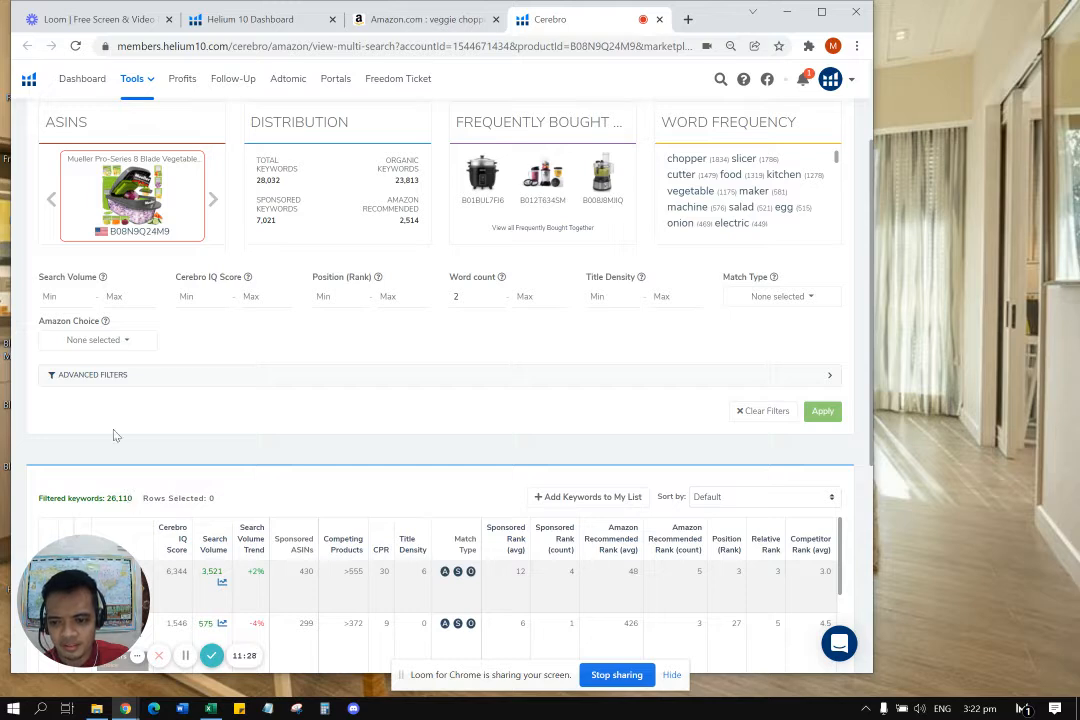
{"action": "left_click", "coordinate": [62, 296]}
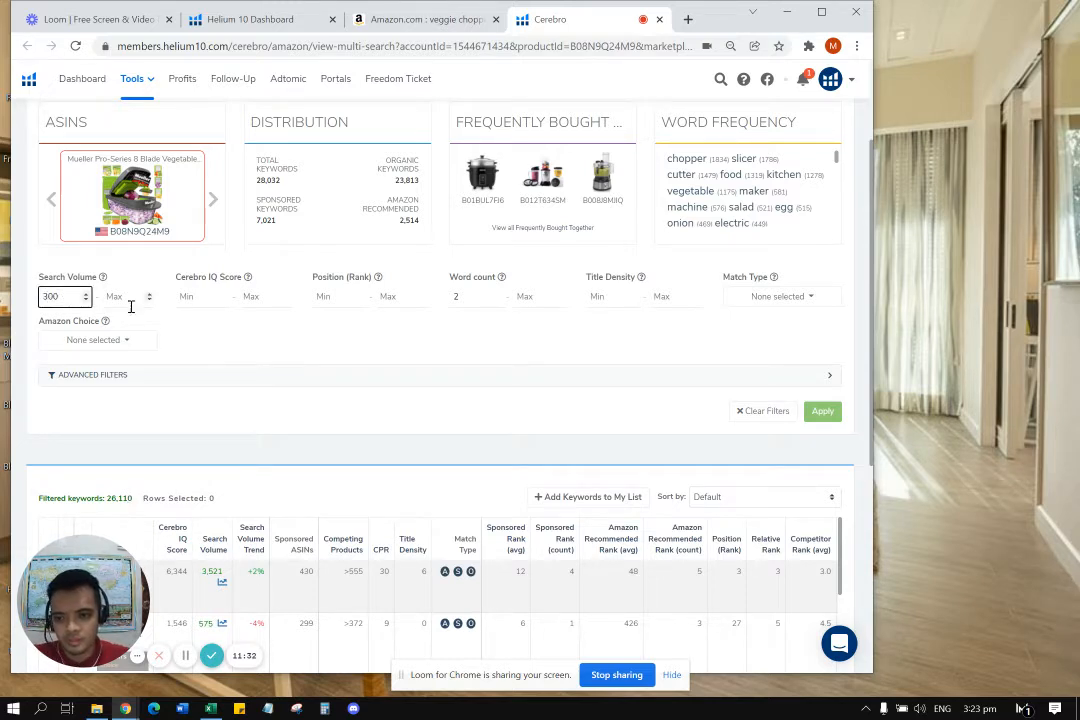
{"action": "left_click", "coordinate": [247, 342]}
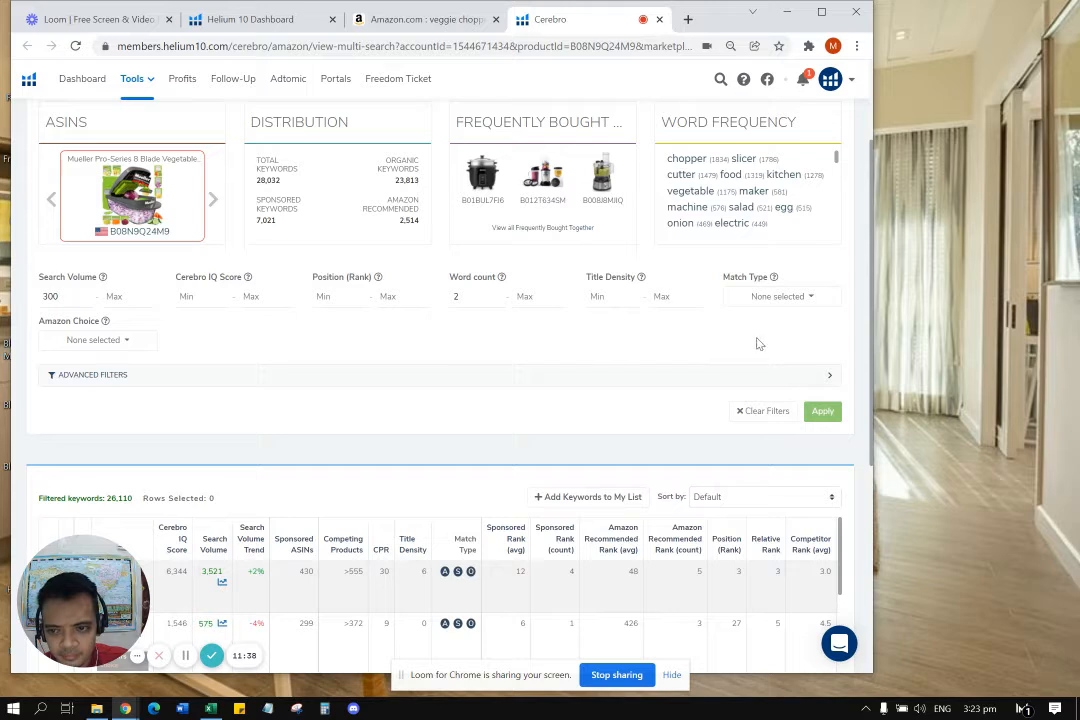
Apply a minimum Search Volume of 300 to the Cerebro keywords and sort them by search volume, high to low.
{"action": "left_click", "coordinate": [813, 413]}
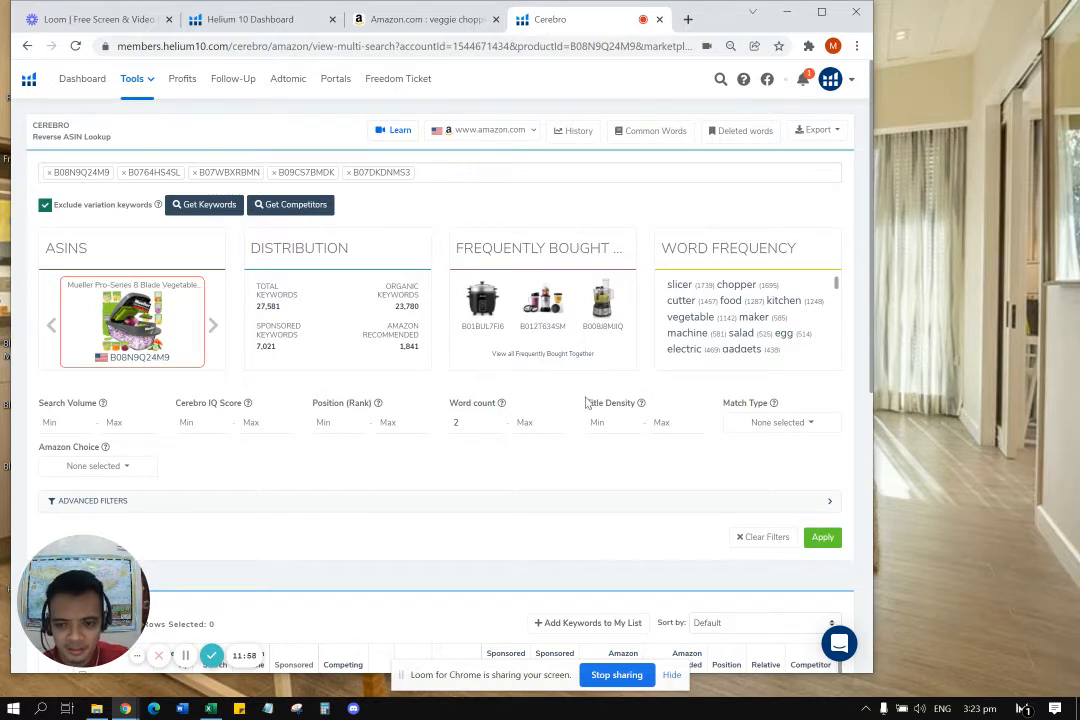
{"action": "scroll", "coordinate": [310, 372], "scroll_direction": "down", "scroll_amount": 3}
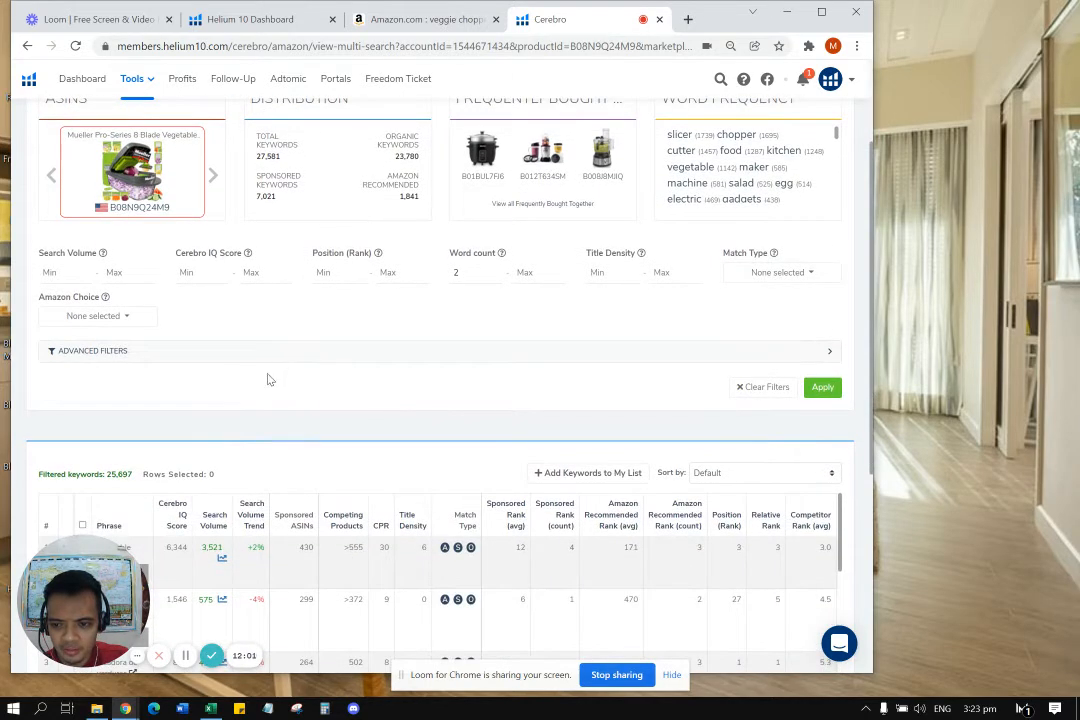
{"action": "left_click", "coordinate": [81, 271]}
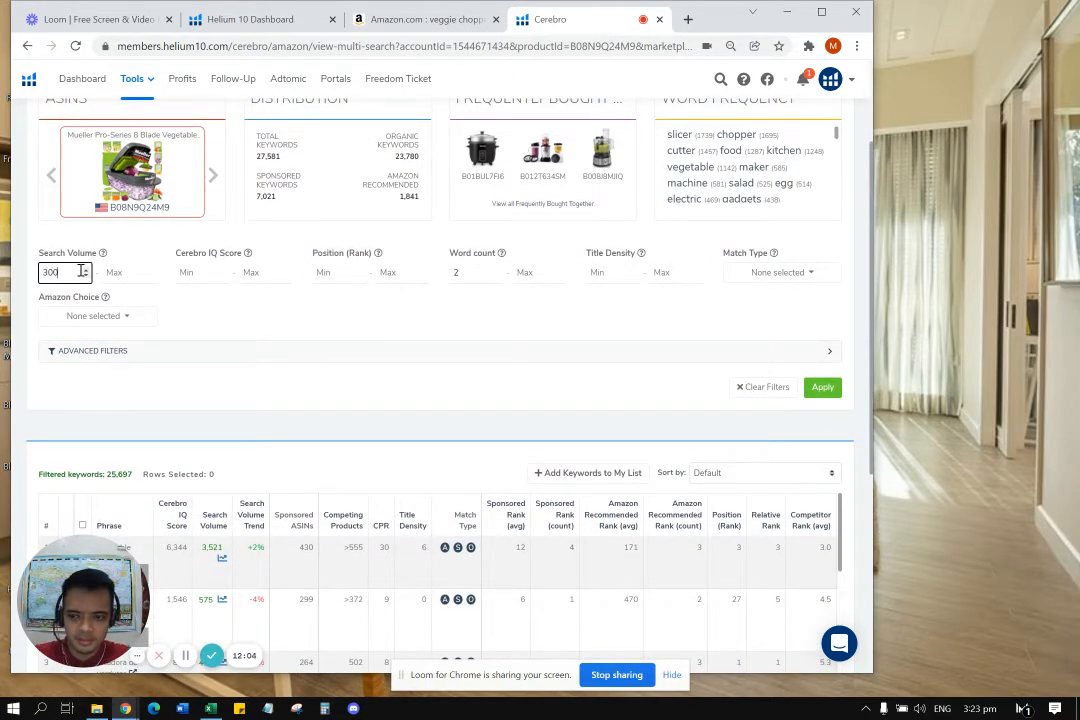
{"action": "left_click", "coordinate": [195, 309]}
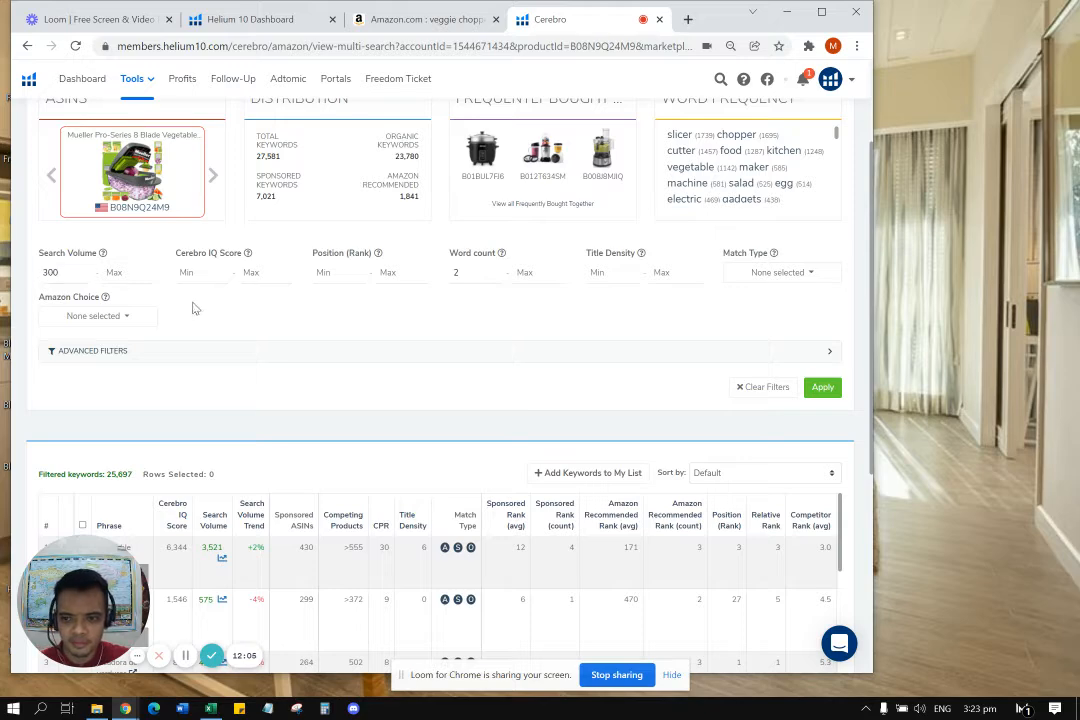
{"action": "left_click", "coordinate": [822, 387]}
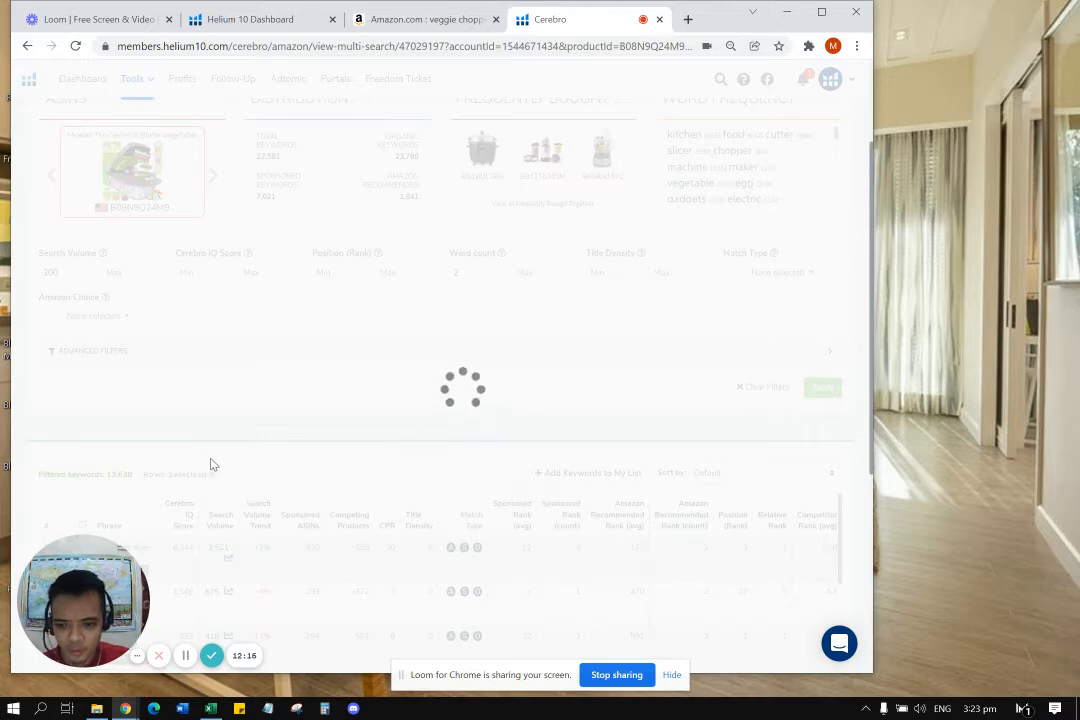
{"action": "scroll", "coordinate": [249, 445], "scroll_direction": "down", "scroll_amount": 1}
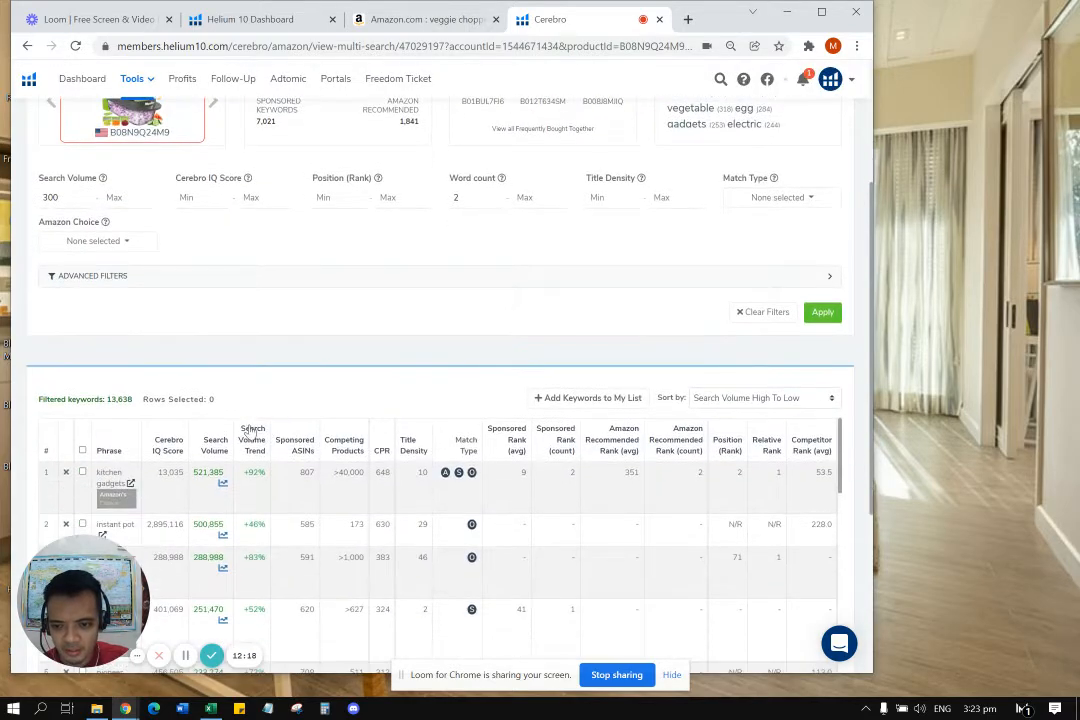
Examine the sorted Cerebro phrases for a high-volume keyword that fits the product, and highlight "vegetable chopper".
{"action": "scroll", "coordinate": [250, 420], "scroll_direction": "down", "scroll_amount": 3}
{"action": "scroll", "coordinate": [380, 315], "scroll_direction": "down", "scroll_amount": 1}
{"action": "scroll", "coordinate": [422, 303], "scroll_direction": "down", "scroll_amount": 2}
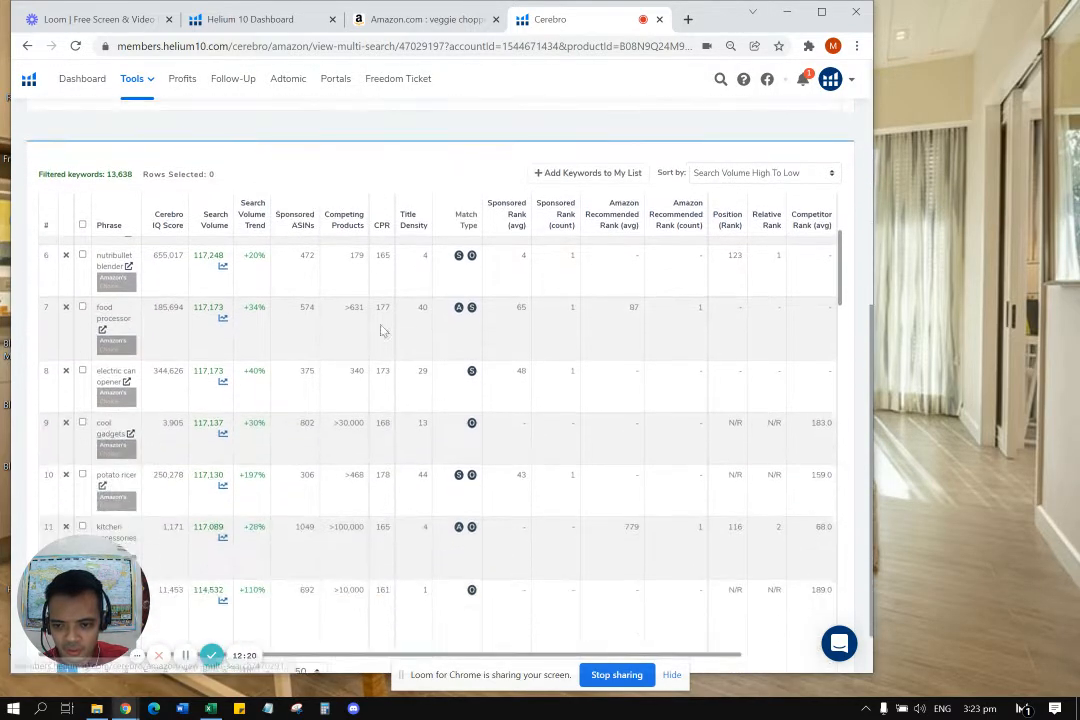
{"action": "scroll", "coordinate": [125, 345], "scroll_direction": "up", "scroll_amount": 5}
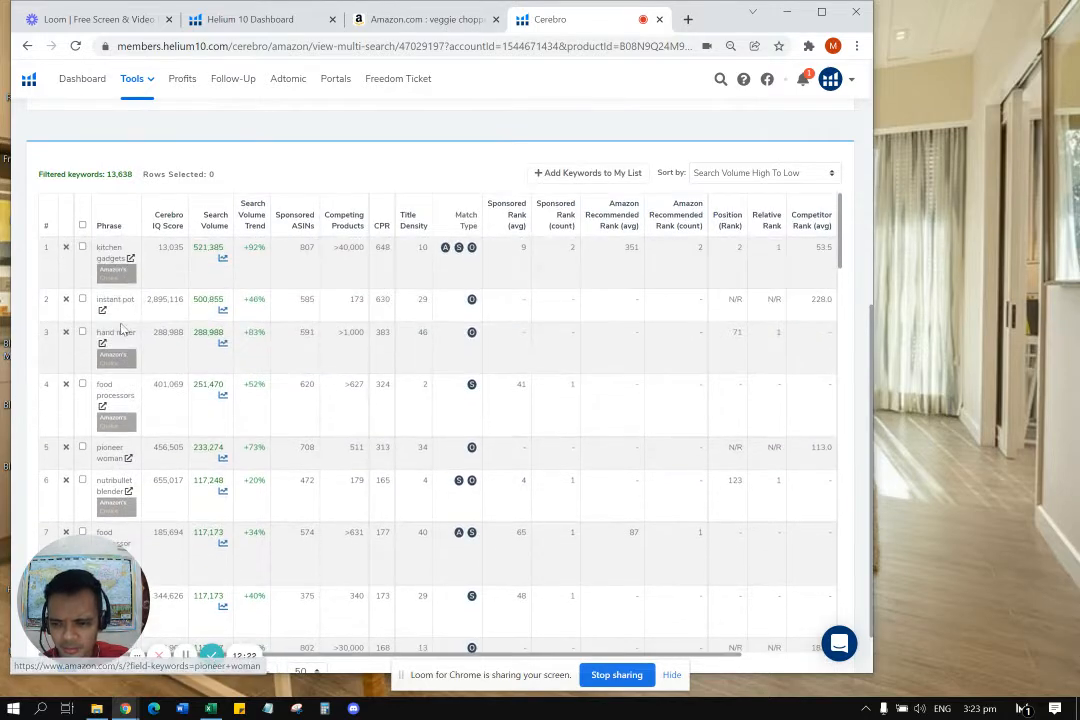
{"action": "scroll", "coordinate": [116, 322], "scroll_direction": "down", "scroll_amount": 5}
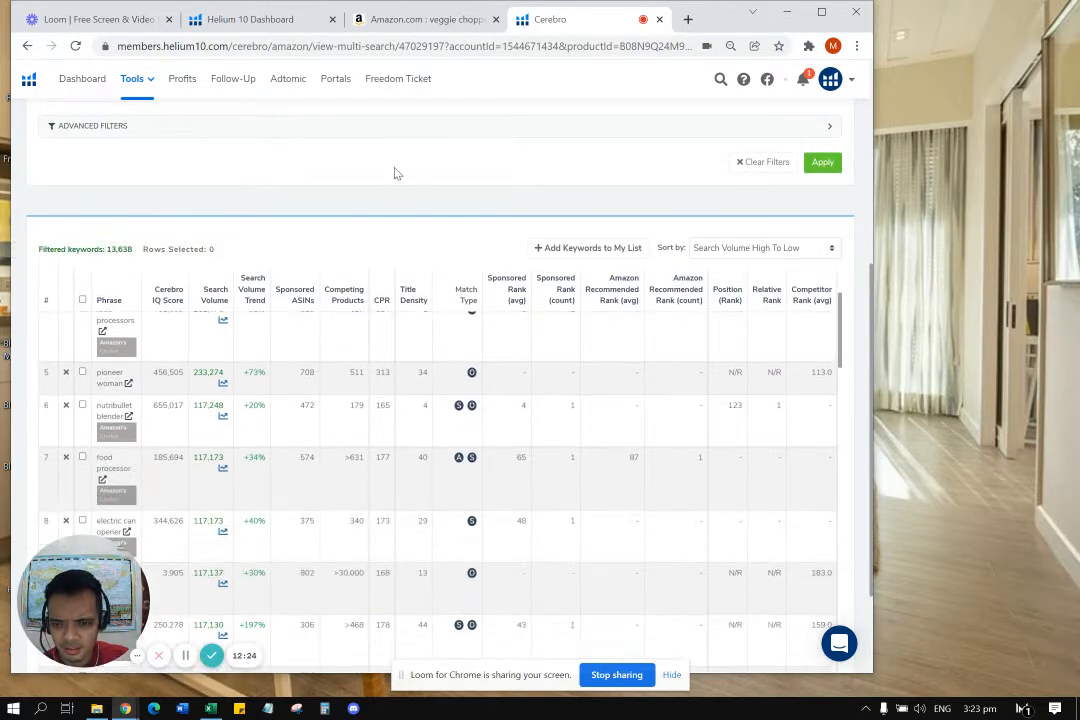
{"action": "scroll", "coordinate": [170, 280], "scroll_direction": "down", "scroll_amount": 3}
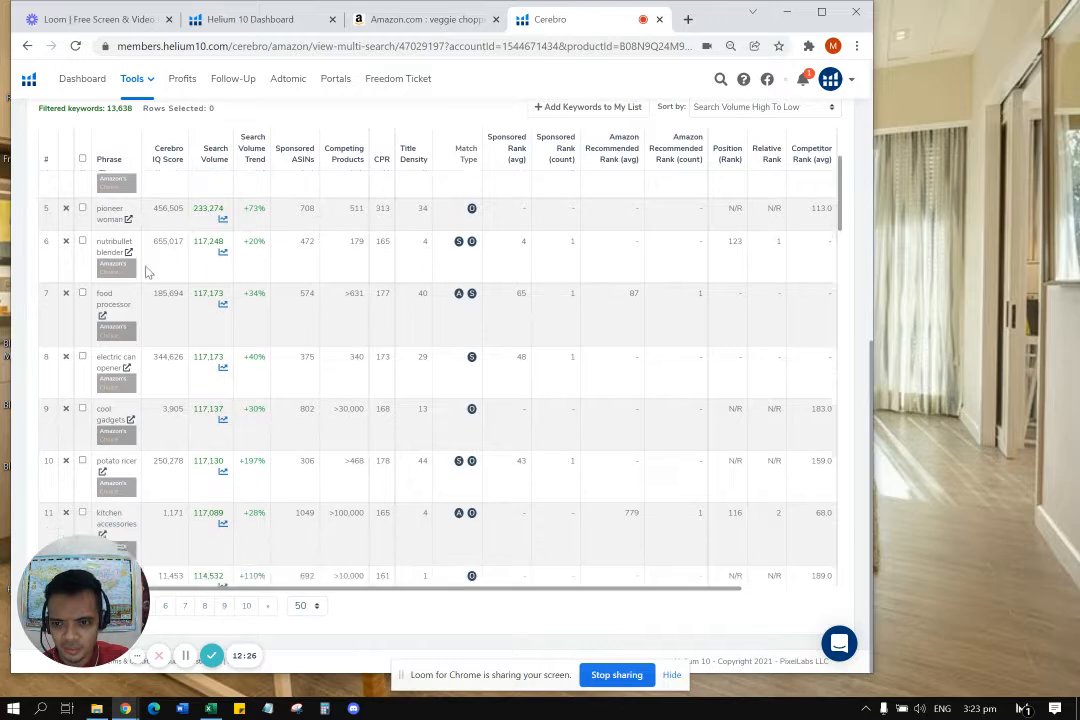
{"action": "scroll", "coordinate": [155, 300], "scroll_direction": "down", "scroll_amount": 5}
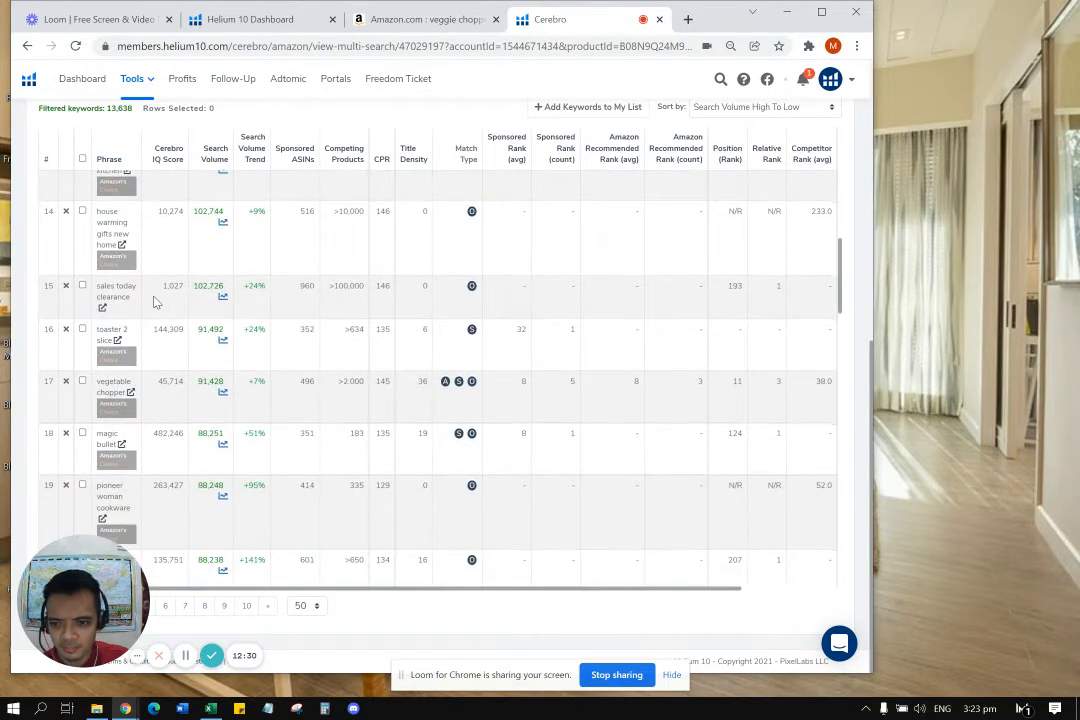
{"action": "left_click_drag", "start_coordinate": [98, 382], "coordinate": [126, 391]}
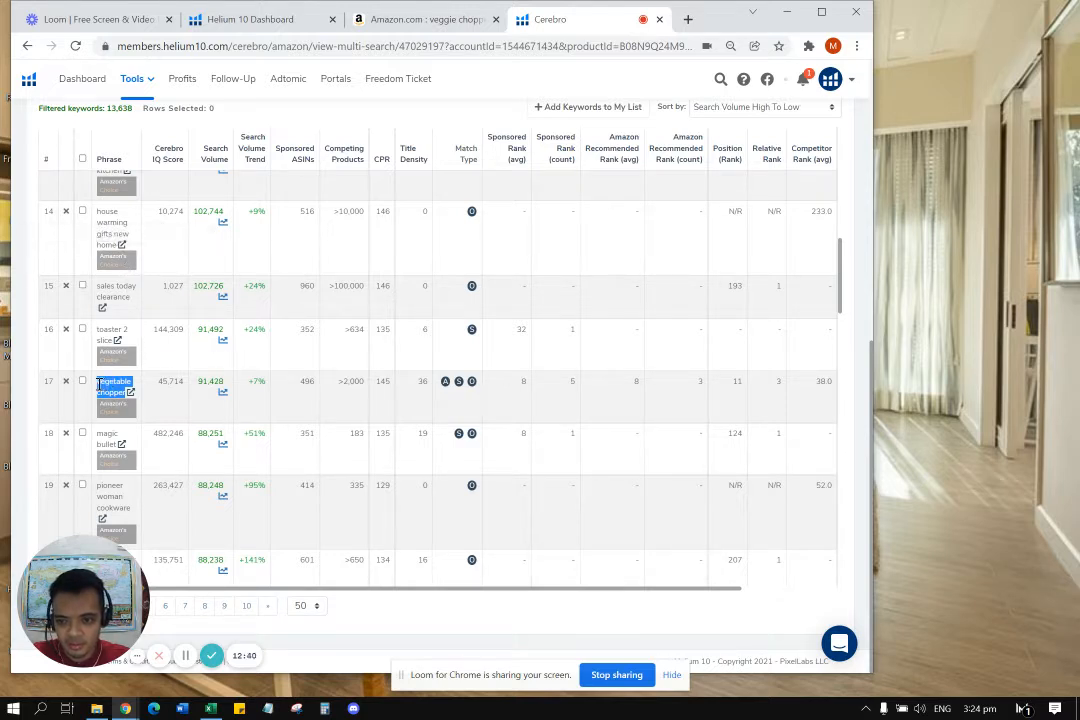
{"action": "left_click", "coordinate": [149, 386]}
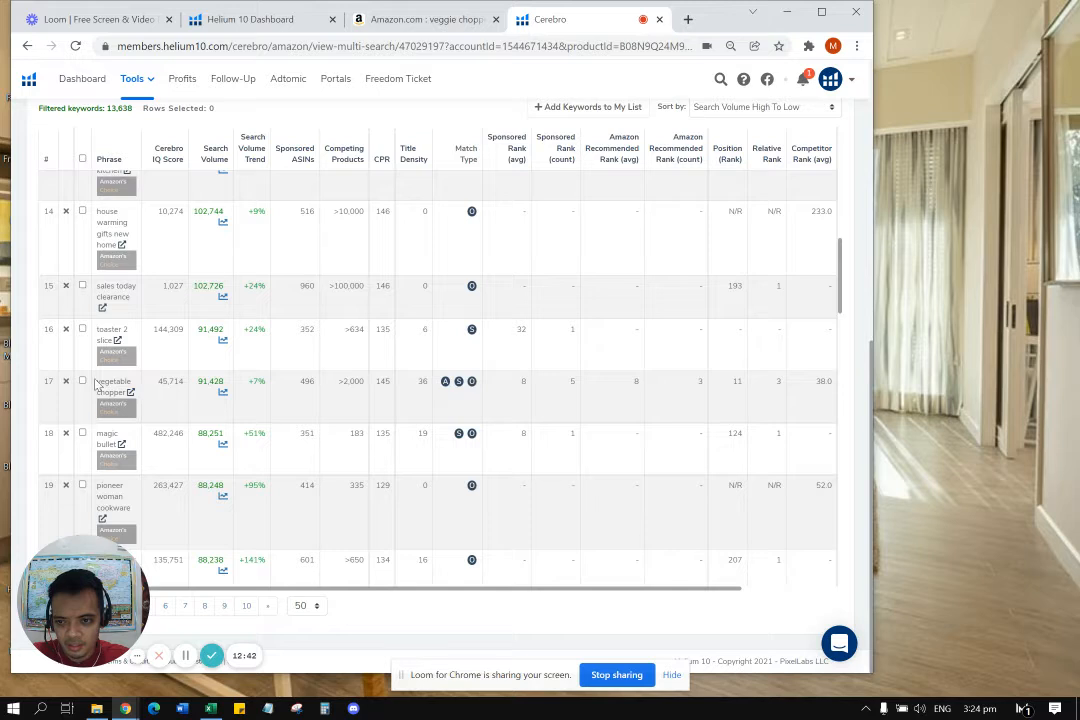
{"action": "left_click_drag", "start_coordinate": [97, 384], "coordinate": [122, 392]}
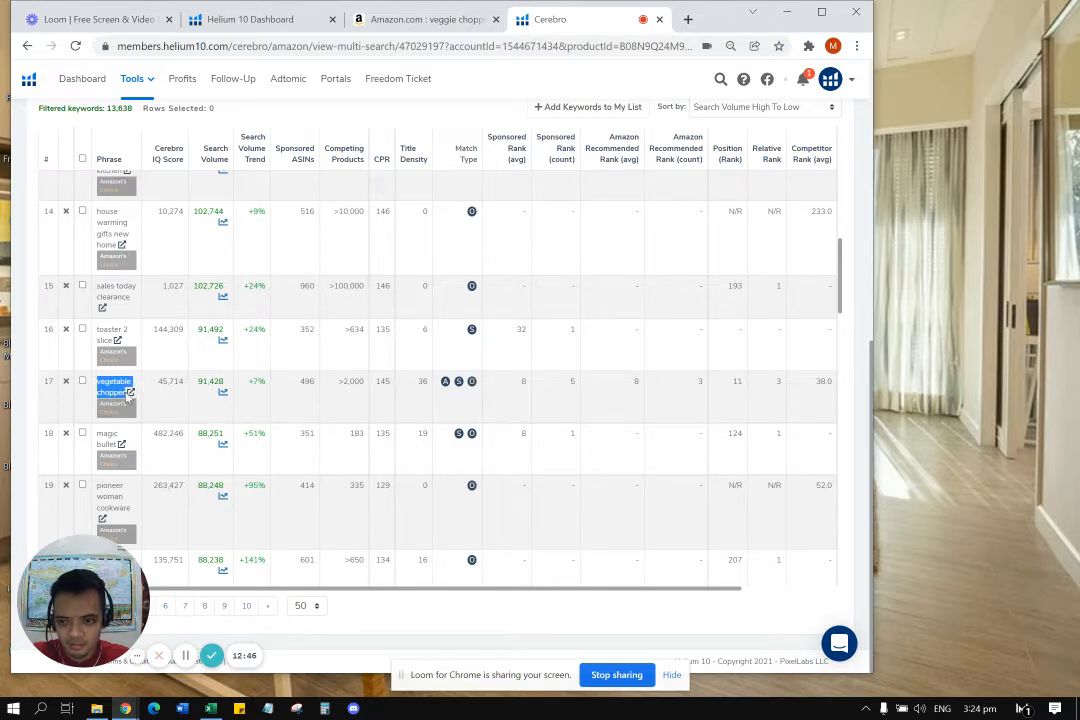
Open the Amazon results for the "vegetable chopper" keyword from Cerebro, review the listed products, and close the results page.
{"action": "left_click", "coordinate": [132, 392]}
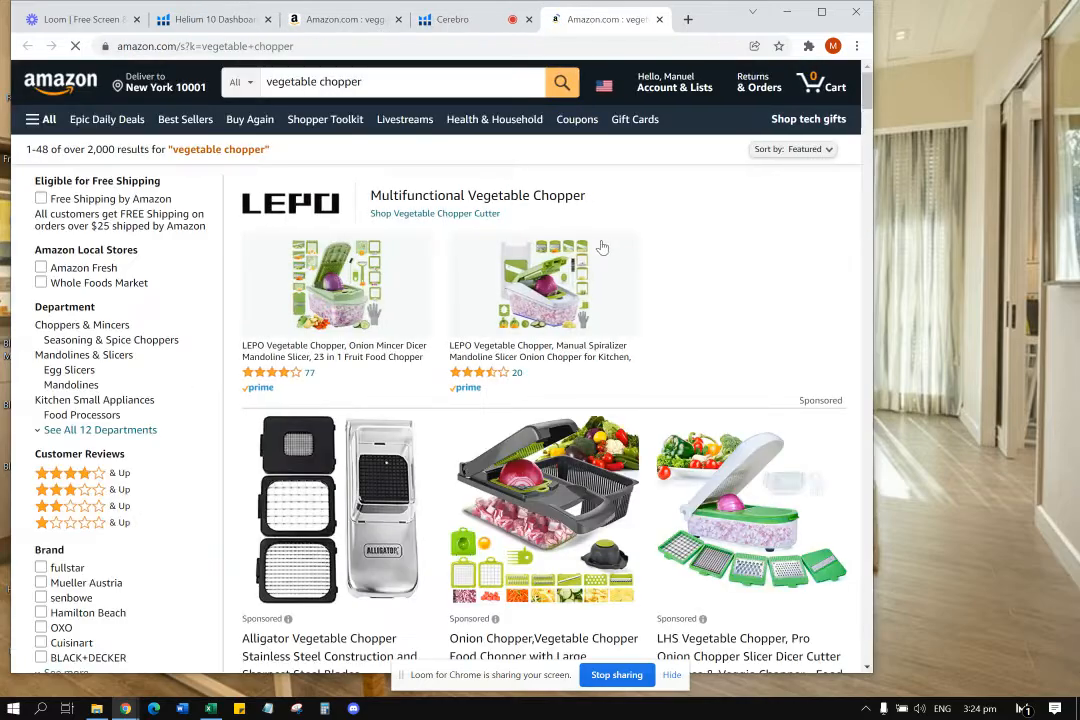
{"action": "scroll", "coordinate": [708, 303], "scroll_direction": "down", "scroll_amount": 1}
{"action": "scroll", "coordinate": [560, 310], "scroll_direction": "down", "scroll_amount": 5}
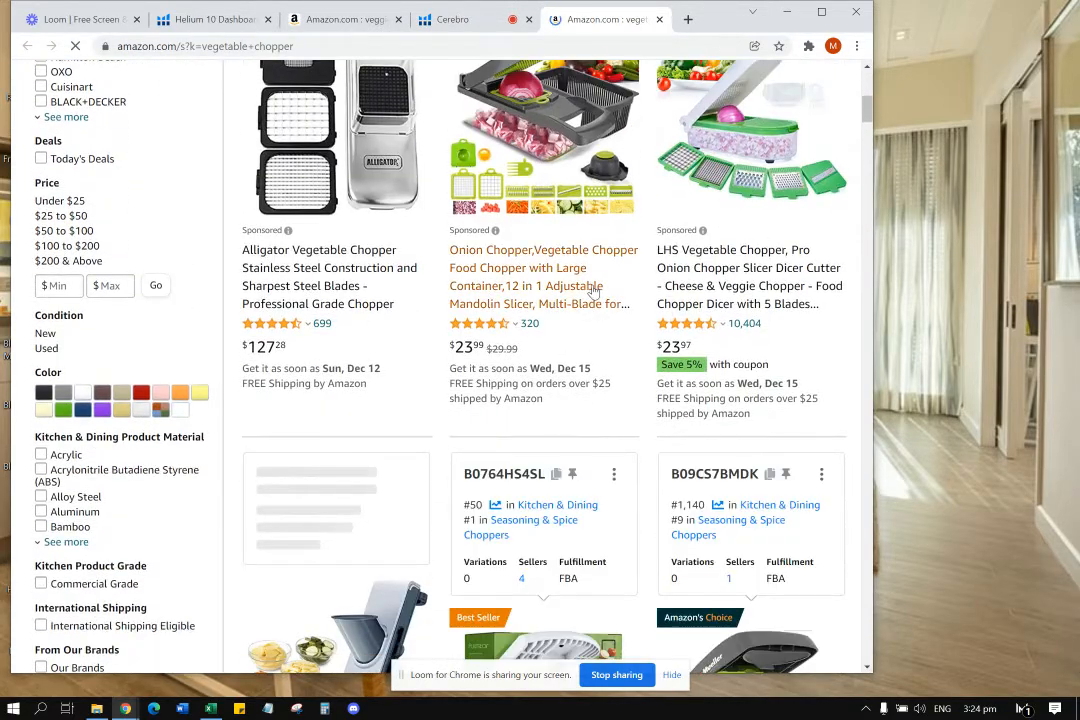
{"action": "scroll", "coordinate": [590, 292], "scroll_direction": "down", "scroll_amount": 3}
{"action": "scroll", "coordinate": [593, 288], "scroll_direction": "down", "scroll_amount": 5}
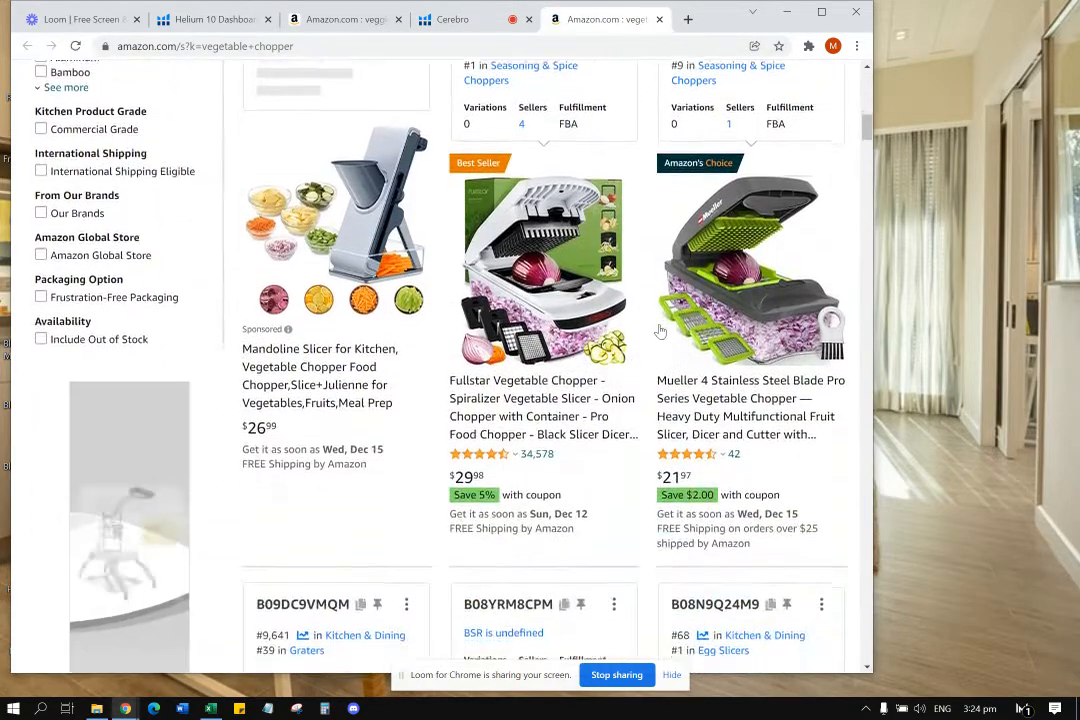
{"action": "scroll", "coordinate": [543, 338], "scroll_direction": "down", "scroll_amount": 4}
{"action": "scroll", "coordinate": [543, 338], "scroll_direction": "up", "scroll_amount": 10}
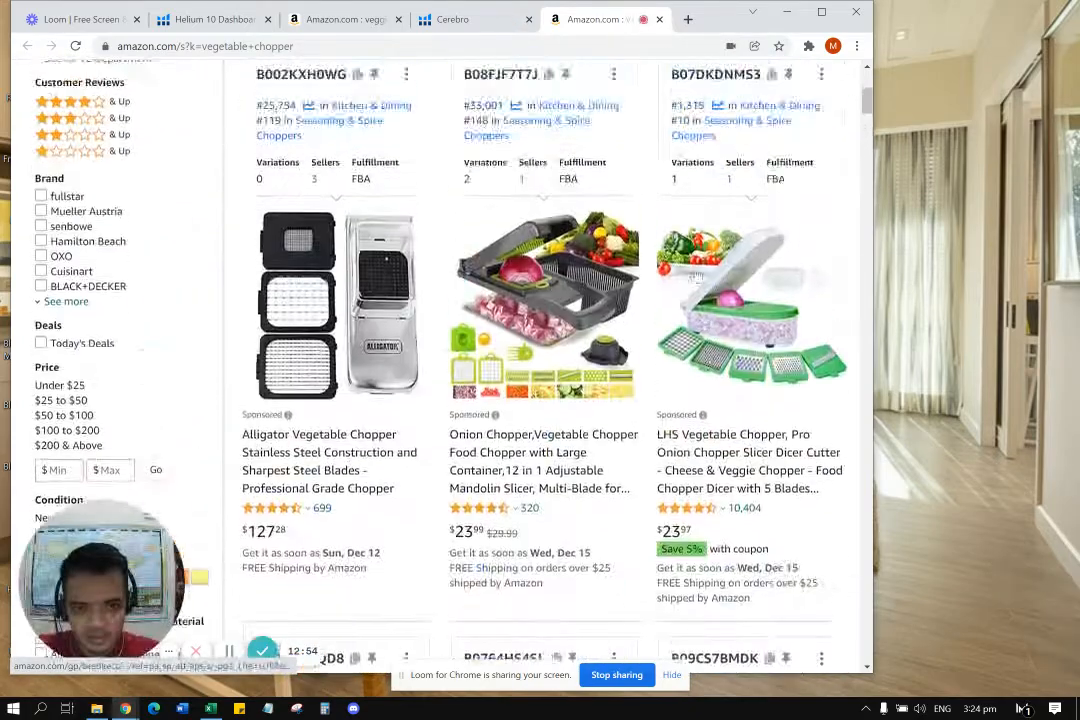
{"action": "left_click", "coordinate": [659, 19]}
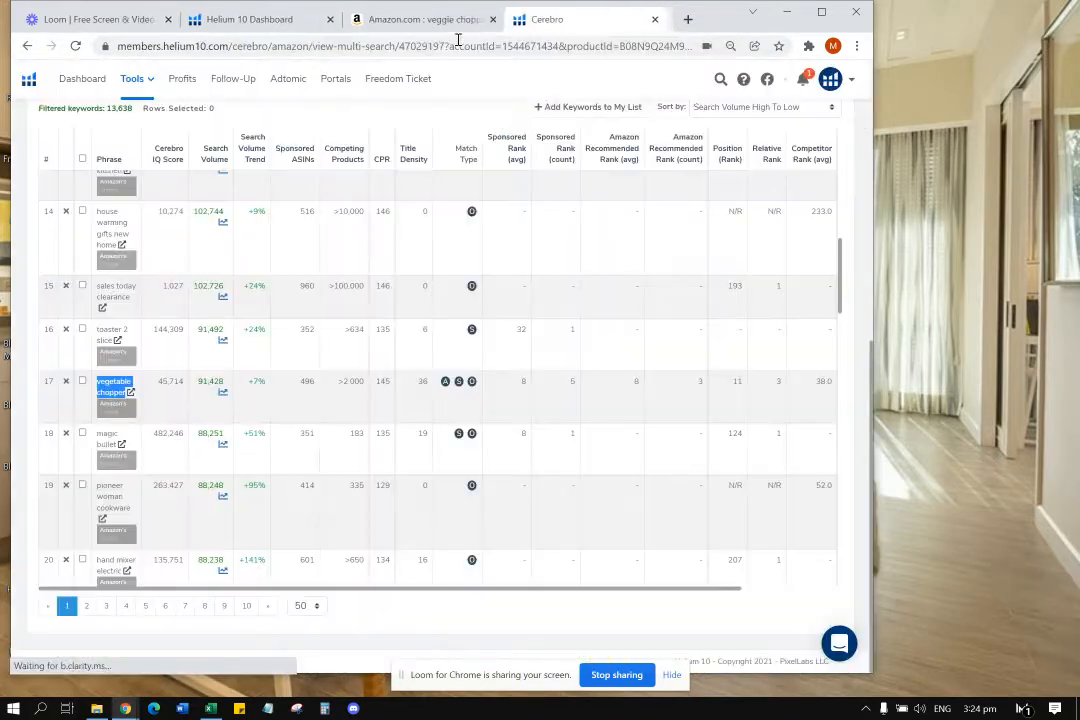
Close Cerebro and the "veggie chopper" Xray results, and search Amazon for "vegetable chopper".
{"action": "left_click", "coordinate": [656, 19]}
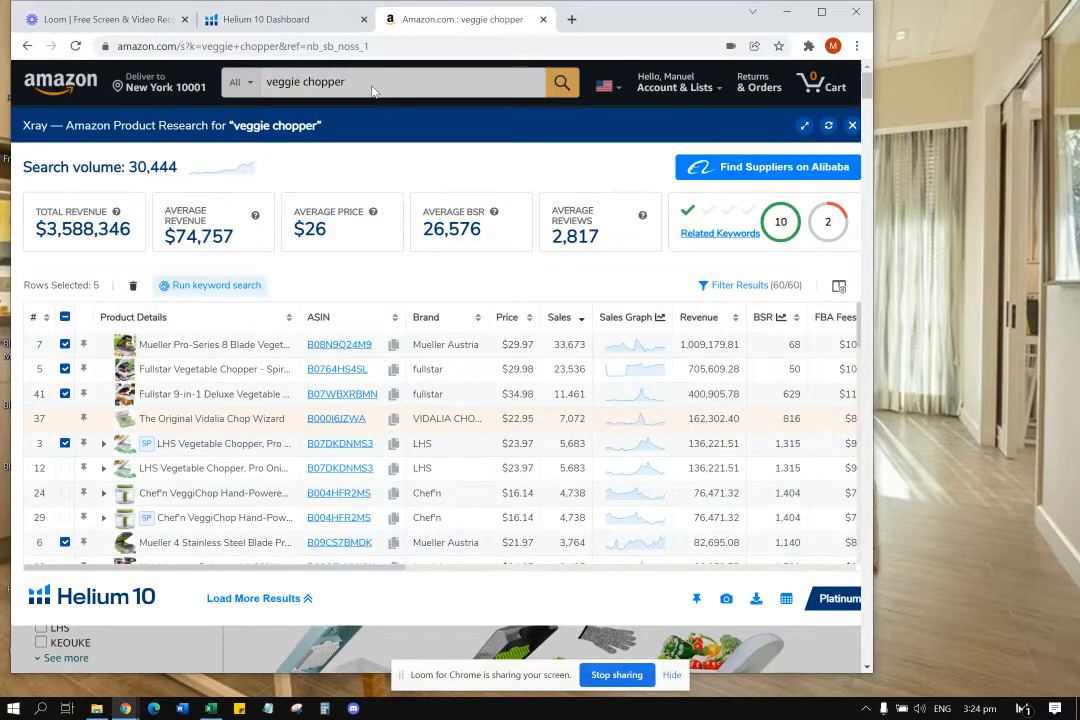
{"action": "left_click", "coordinate": [851, 125]}
{"action": "left_click", "coordinate": [306, 80]}
{"action": "type", "text": "vegetable chopper"}
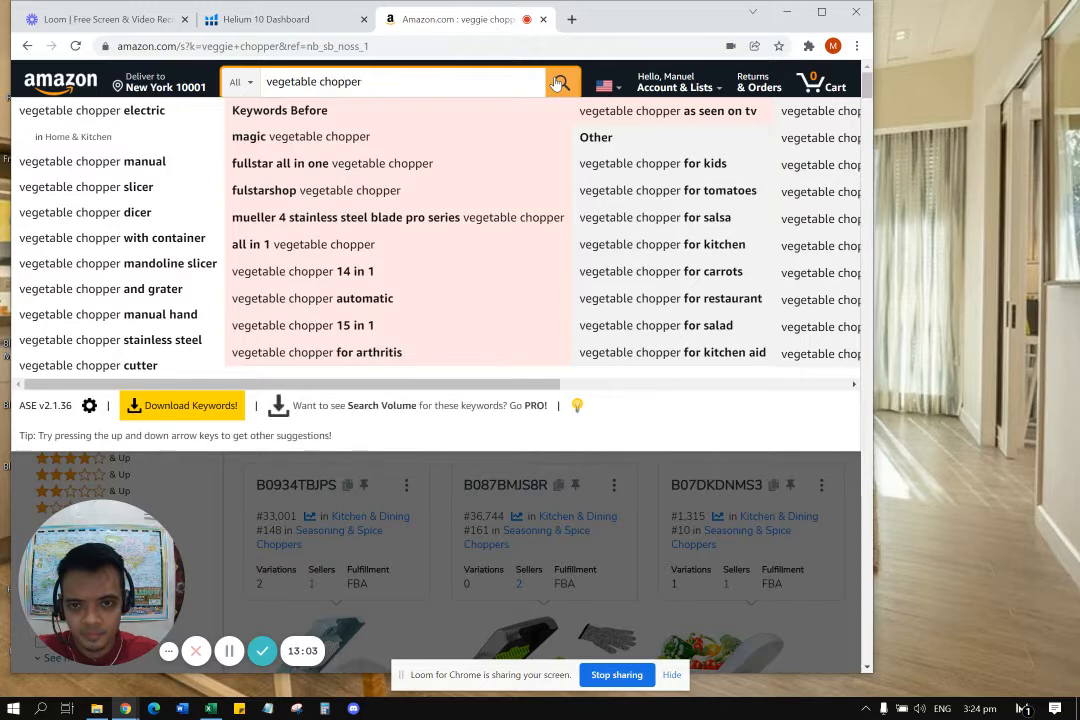
{"action": "left_click", "coordinate": [560, 82]}
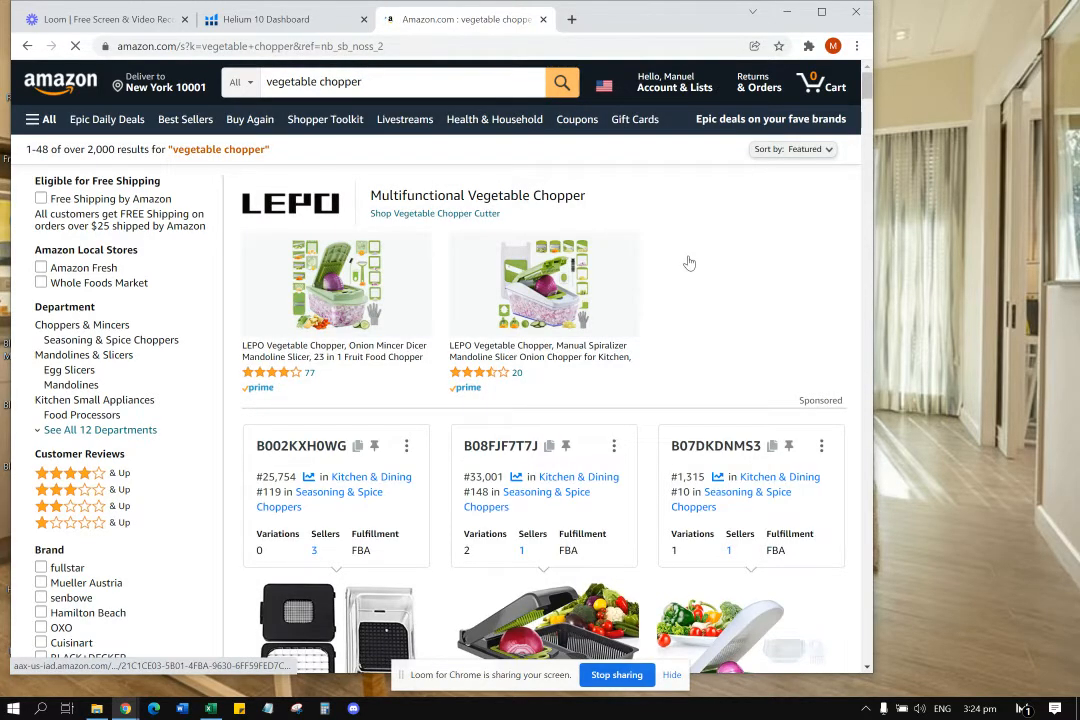
Run Helium 10 Xray on the "vegetable chopper" results and sort the products by sales from highest to lowest.
{"action": "scroll", "coordinate": [682, 262], "scroll_direction": "down", "scroll_amount": 3}
{"action": "scroll", "coordinate": [688, 265], "scroll_direction": "down", "scroll_amount": 3}
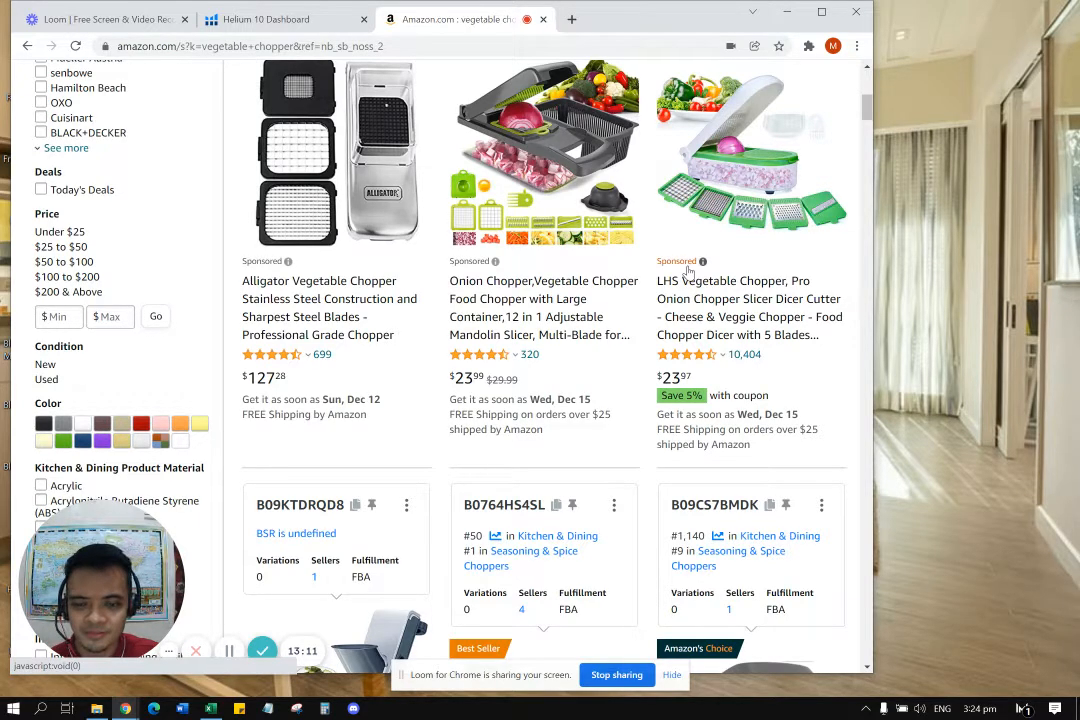
{"action": "left_click", "coordinate": [808, 46]}
{"action": "left_click", "coordinate": [640, 184]}
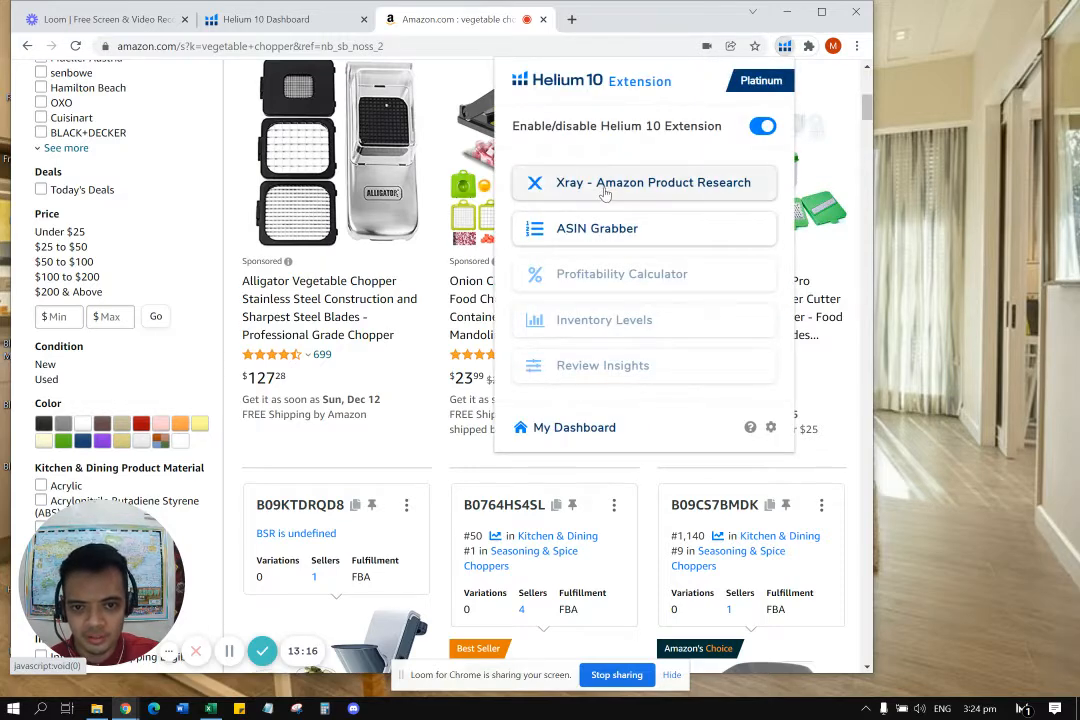
{"action": "left_click", "coordinate": [604, 186]}
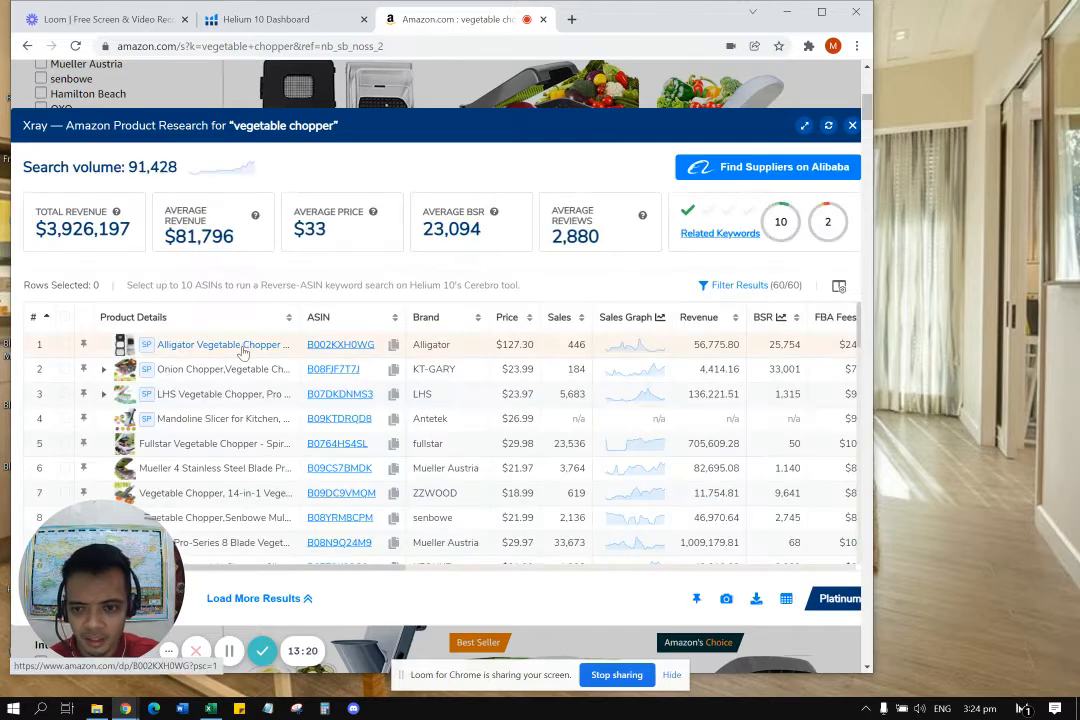
{"action": "left_click", "coordinate": [560, 317]}
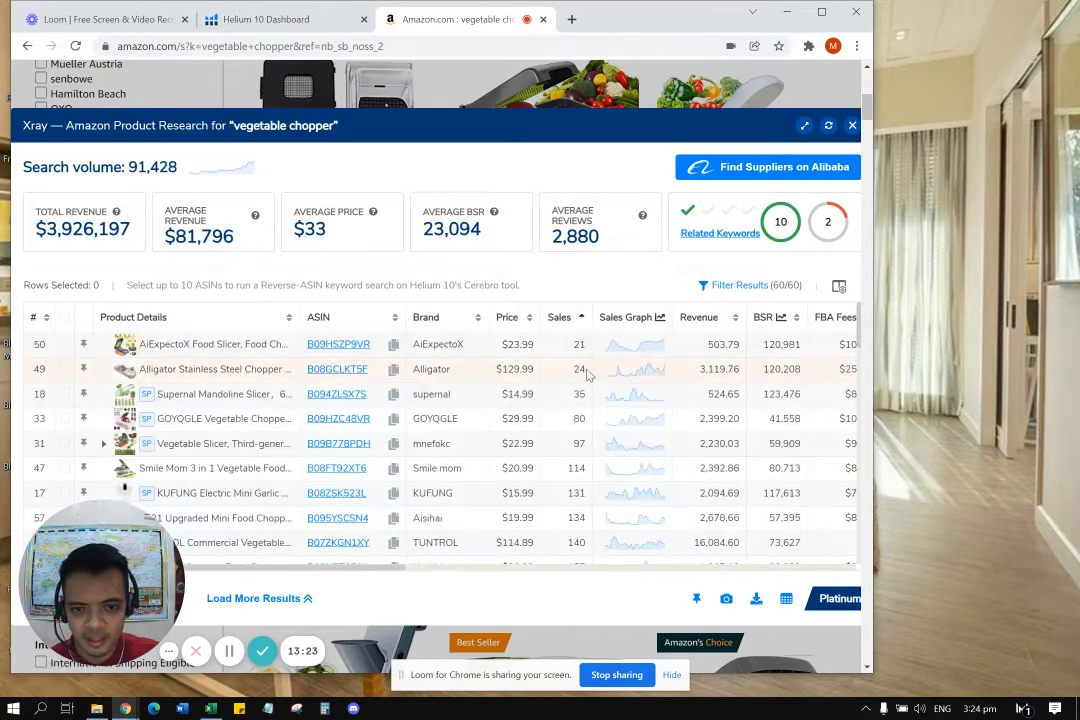
{"action": "left_click", "coordinate": [560, 317]}
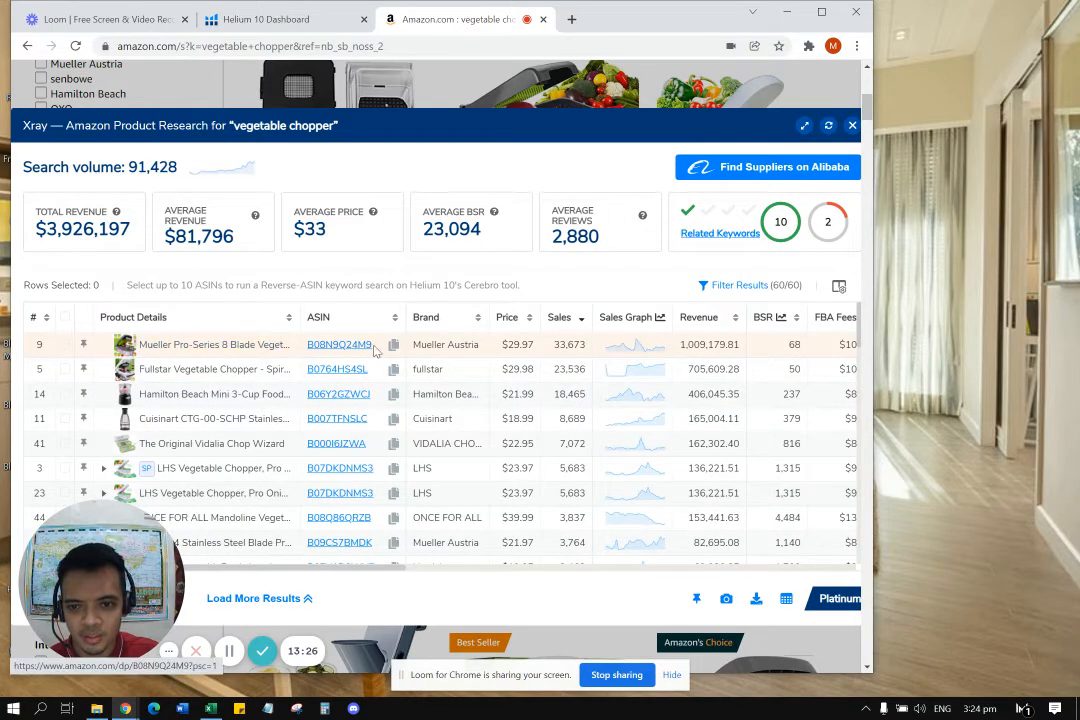
Copy the top seller's ASIN B08N9Q24M9 into Excel, under Highest Sales in COMPETITOR ASINs and into B2 of CEREBRO HIGHEST SALES.
{"action": "left_click_drag", "start_coordinate": [375, 349], "coordinate": [311, 344]}
{"action": "key", "text": "ctrl+c"}
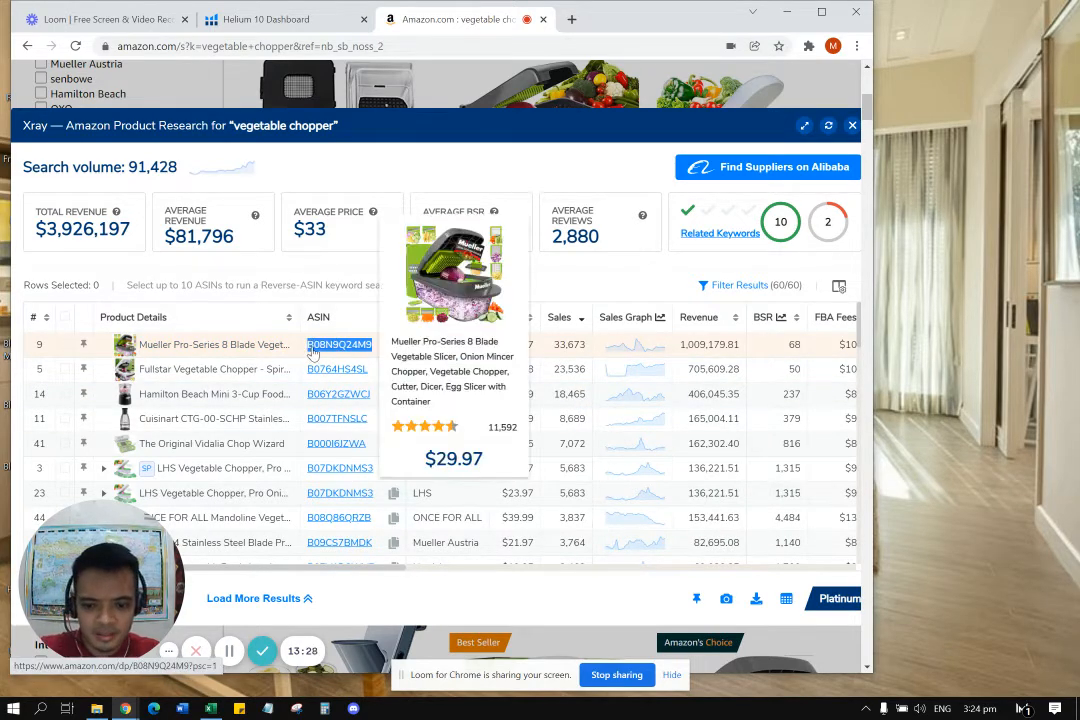
{"action": "left_click", "coordinate": [211, 708]}
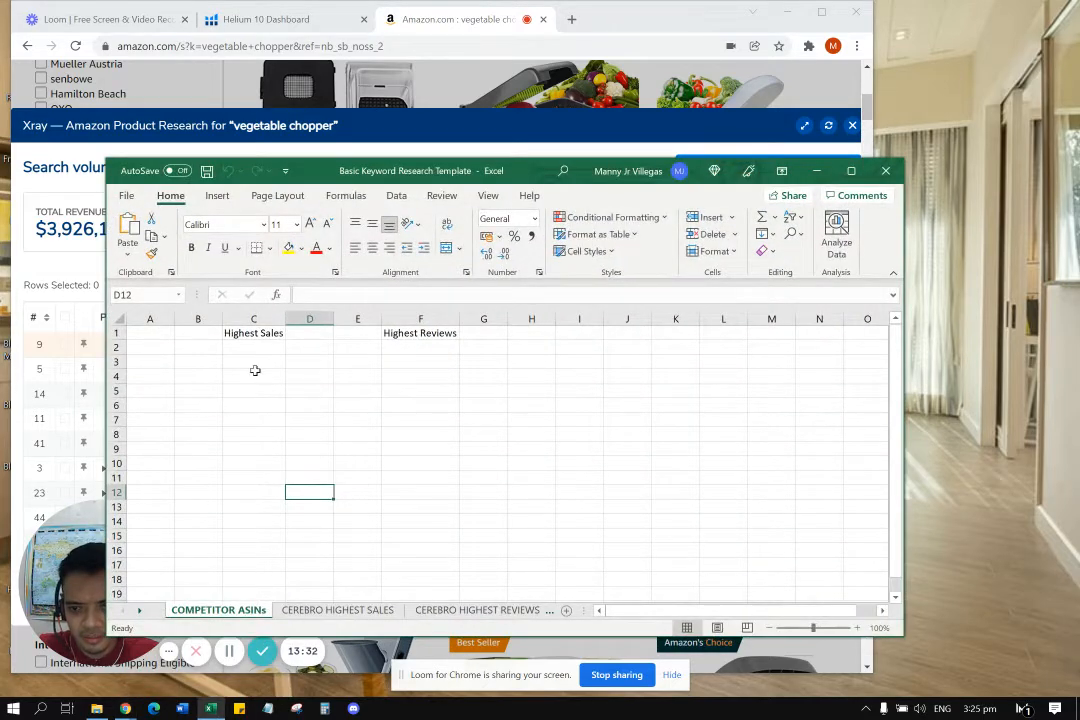
{"action": "left_click", "coordinate": [256, 348]}
{"action": "type", "text": "B08W2Q16HM"}
{"action": "left_click", "coordinate": [331, 613]}
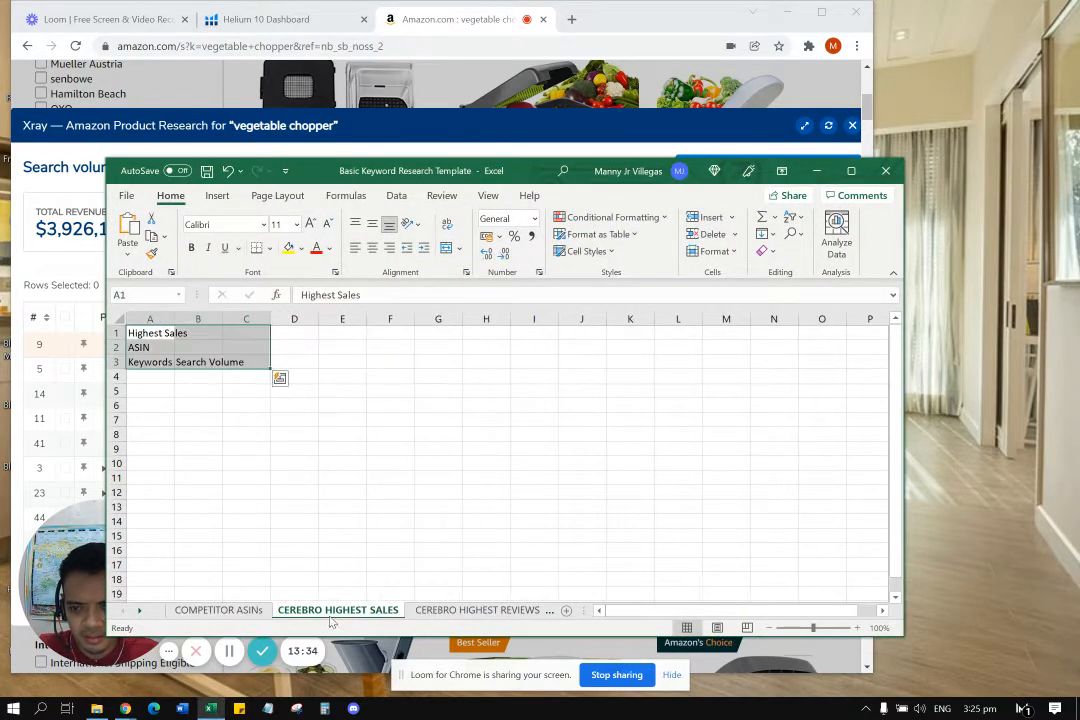
{"action": "left_click", "coordinate": [200, 348]}
{"action": "key", "text": "ctrl+v"}
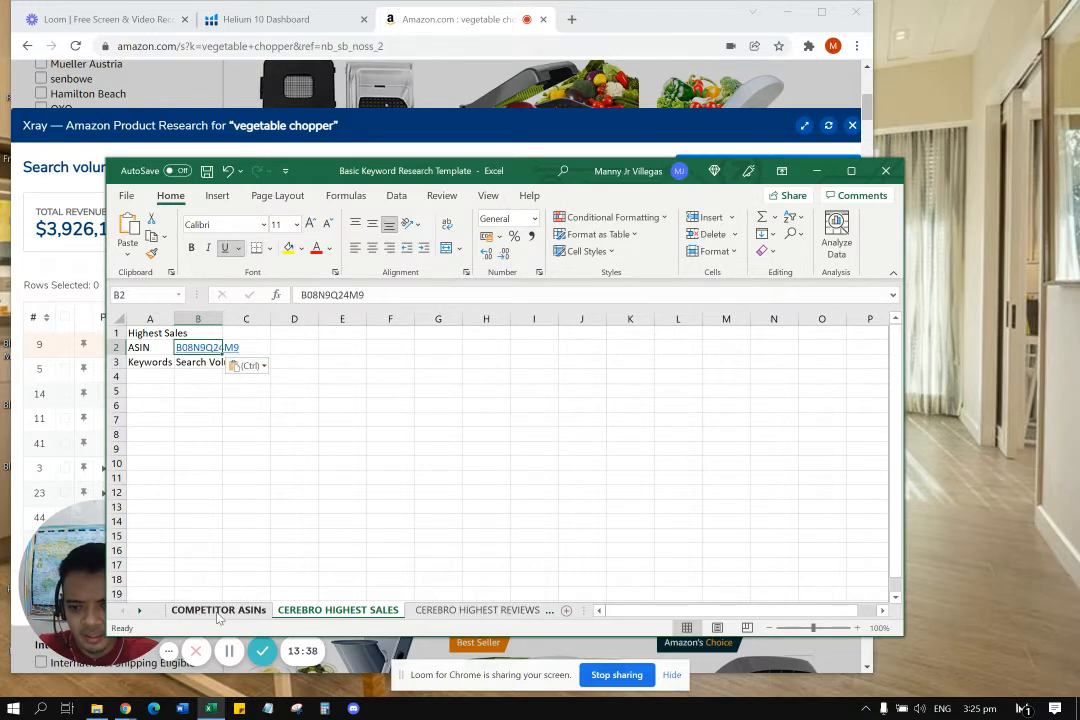
Return to the Xray results, open the top seller B08N9Q24M9's Amazon listing to review it, and close the listing.
{"action": "left_click", "coordinate": [373, 131]}
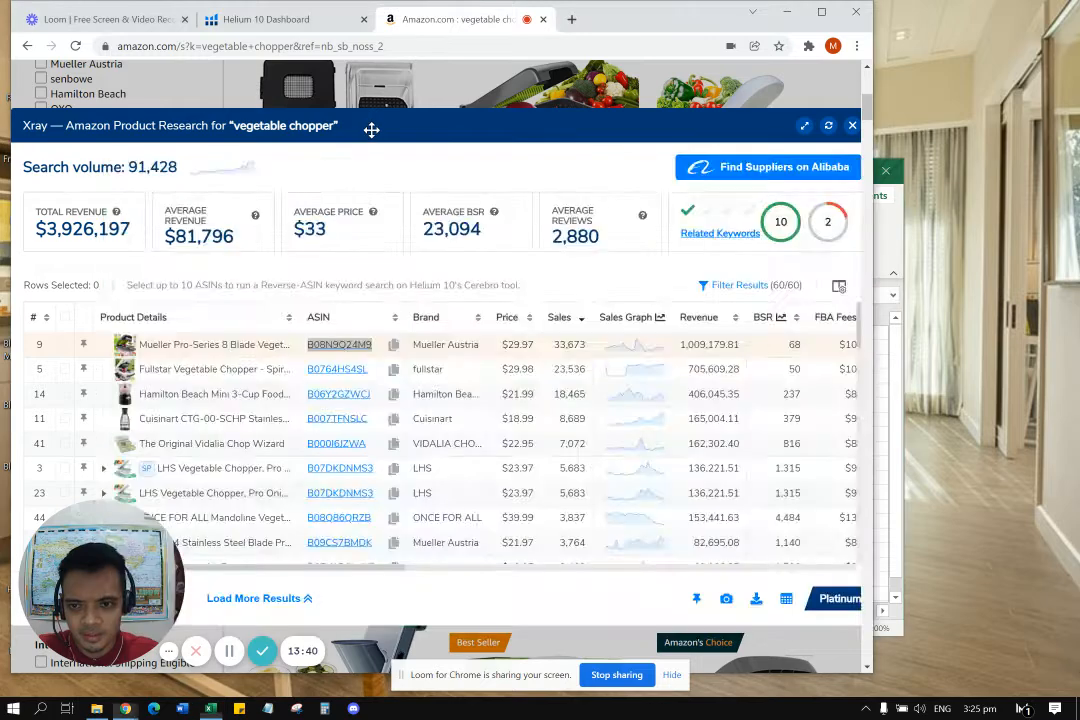
{"action": "left_click", "coordinate": [333, 346]}
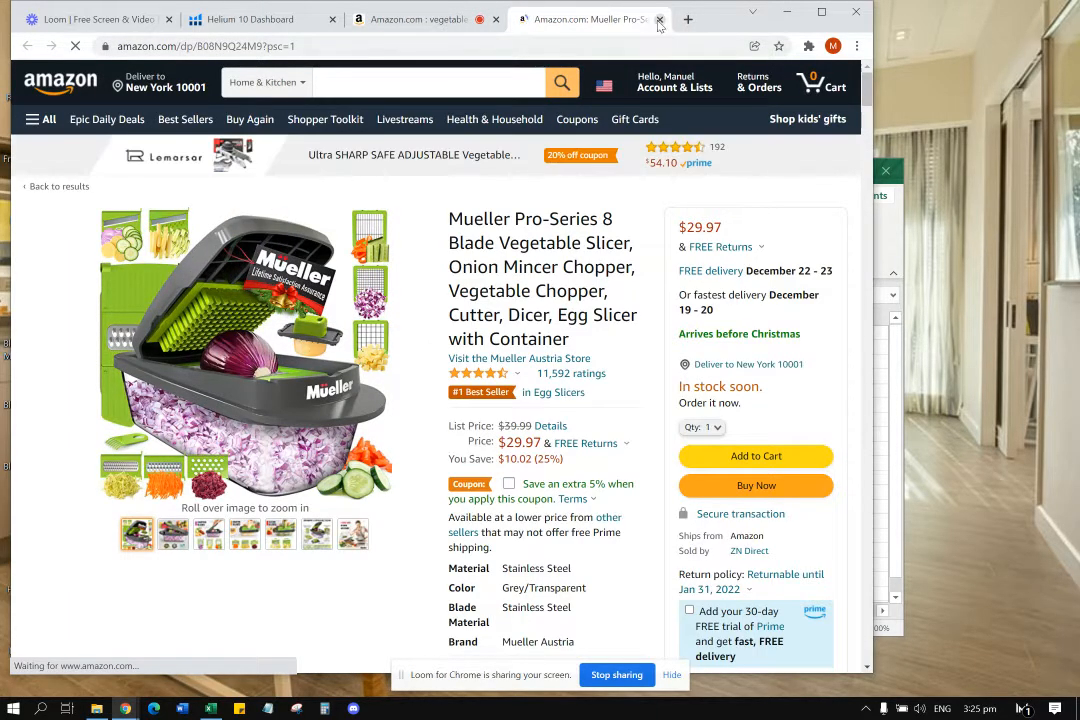
{"action": "key", "text": "ctrl+w"}
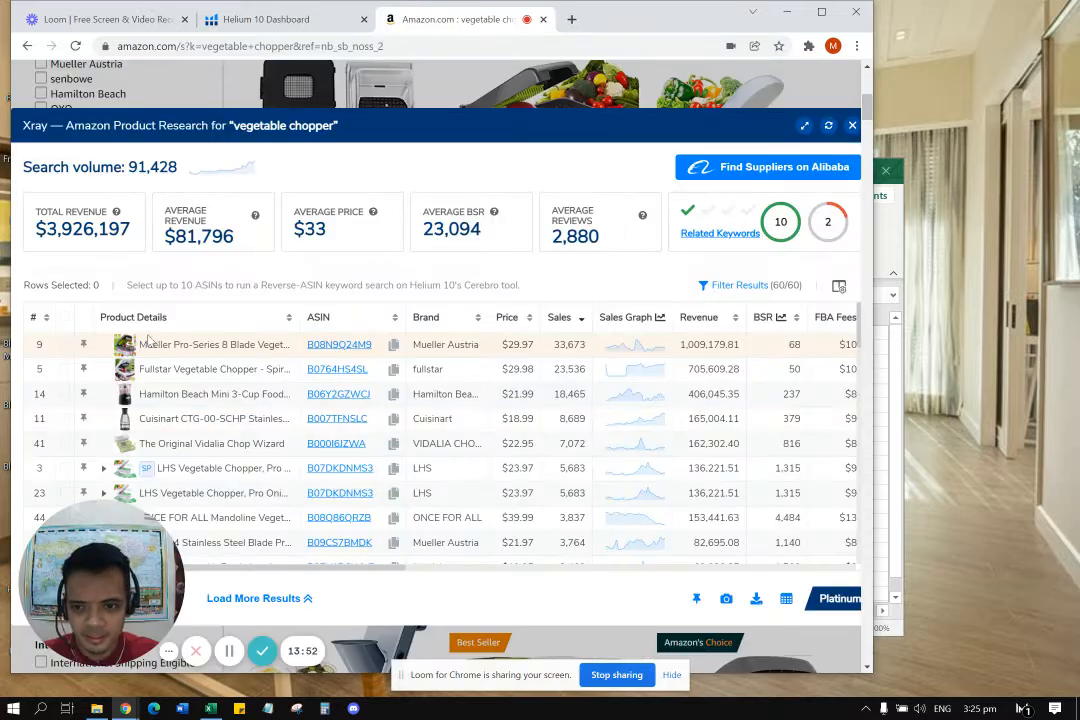
Select the top-selling Mueller product in Xray and run a new Cerebro keyword search for its ASIN.
{"action": "left_click", "coordinate": [66, 344]}
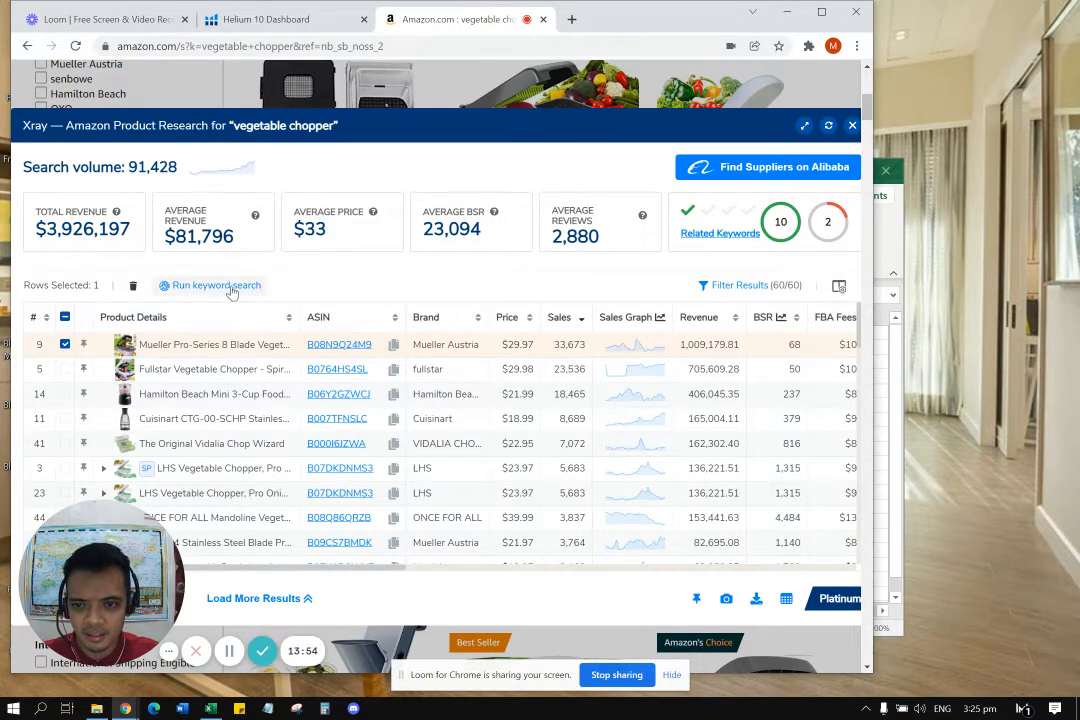
{"action": "left_click", "coordinate": [222, 286]}
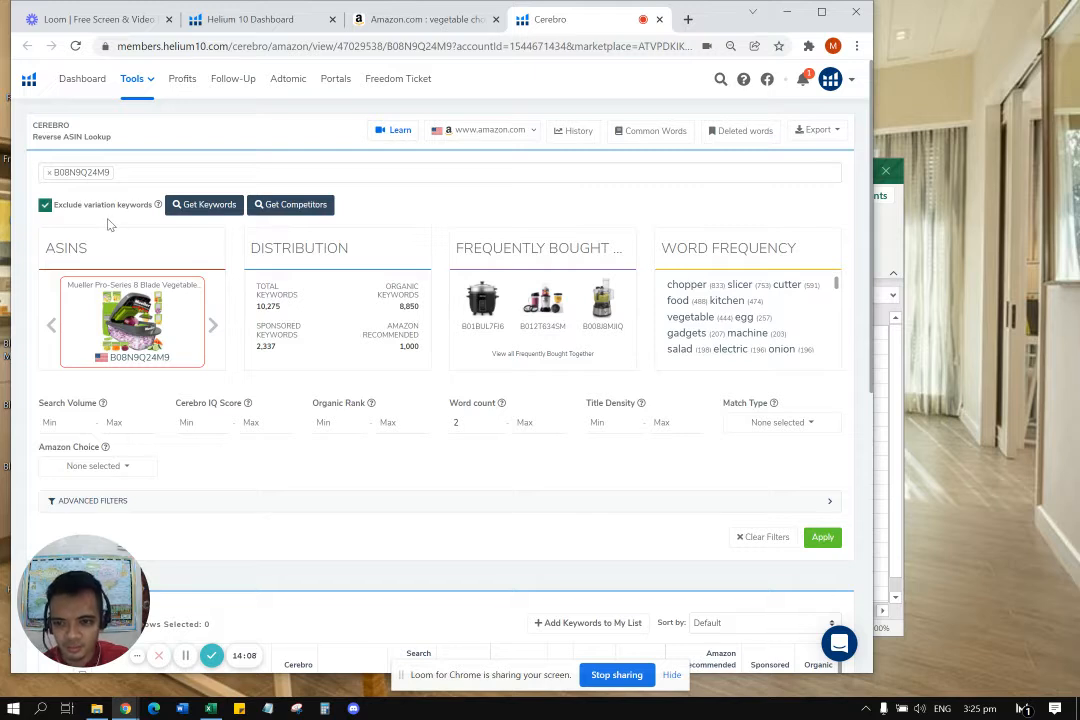
{"action": "left_click", "coordinate": [193, 208]}
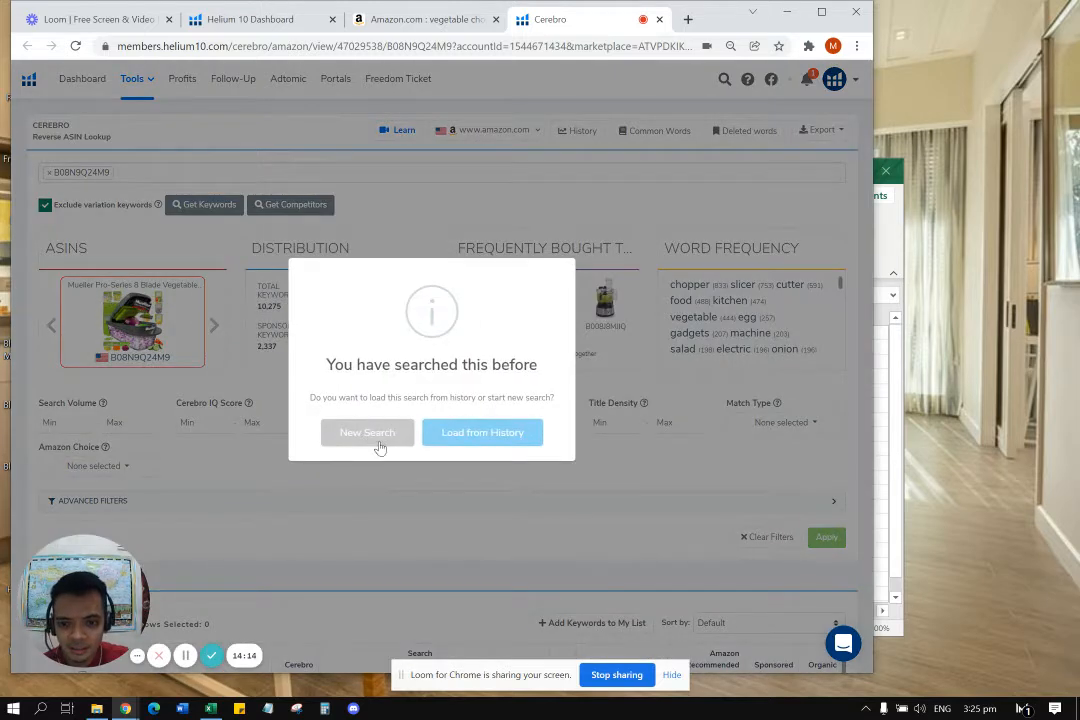
{"action": "left_click", "coordinate": [377, 438]}
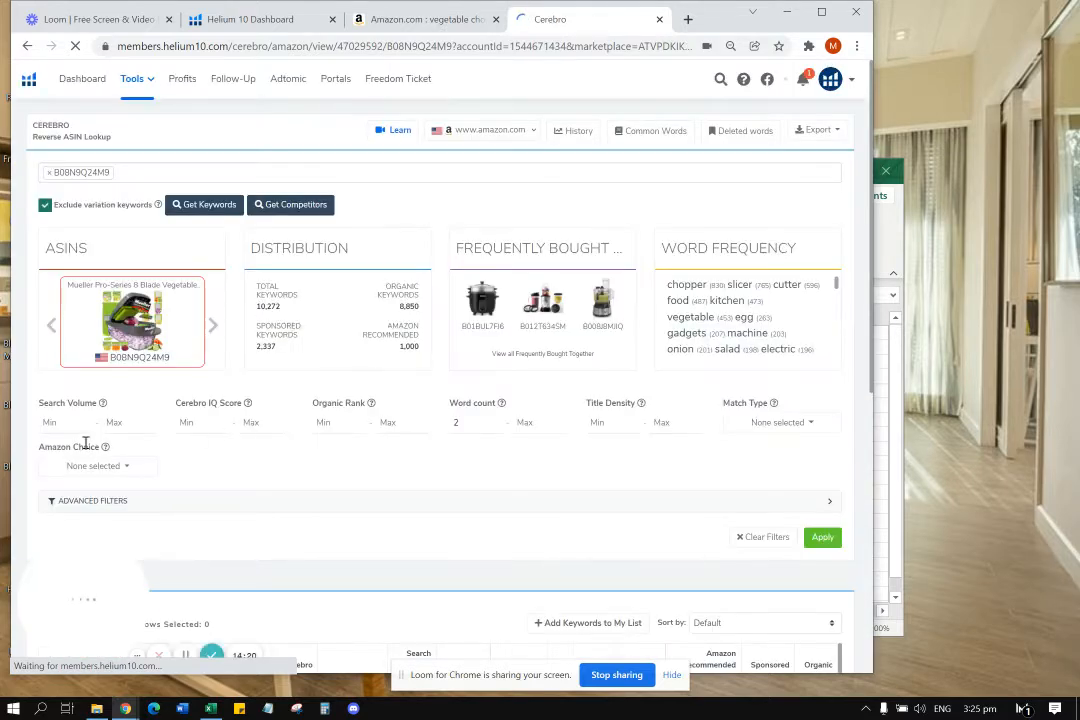
Filter the Cerebro keywords to a minimum search volume of 300 and an organic rank from 1 to 20.
{"action": "left_click", "coordinate": [70, 424]}
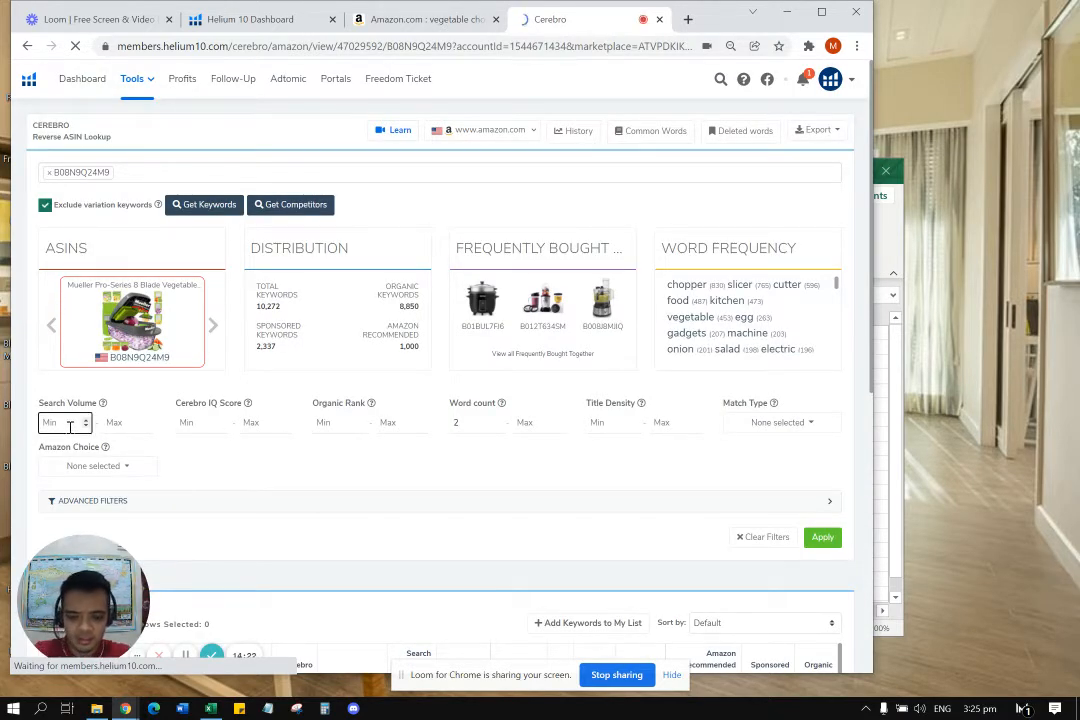
{"action": "type", "text": "300"}
{"action": "key", "text": "Tab"}
{"action": "key", "text": "Tab"}
{"action": "key", "text": "Tab"}
{"action": "key", "text": "Tab"}
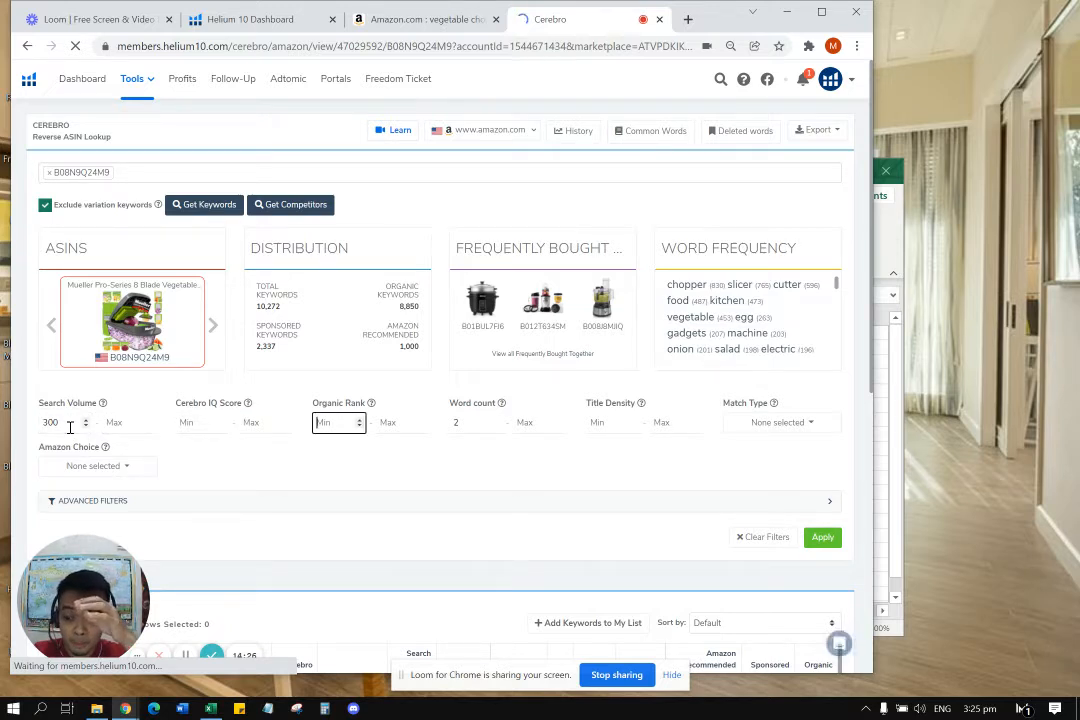
{"action": "key", "text": "Tab"}
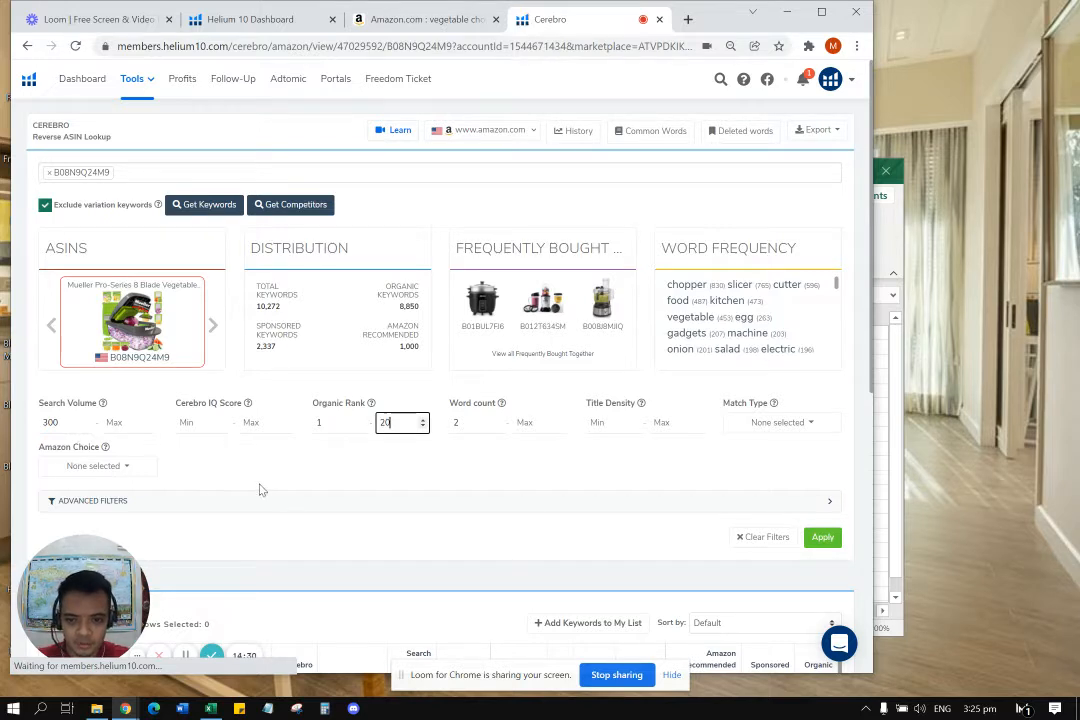
{"action": "left_click", "coordinate": [340, 483]}
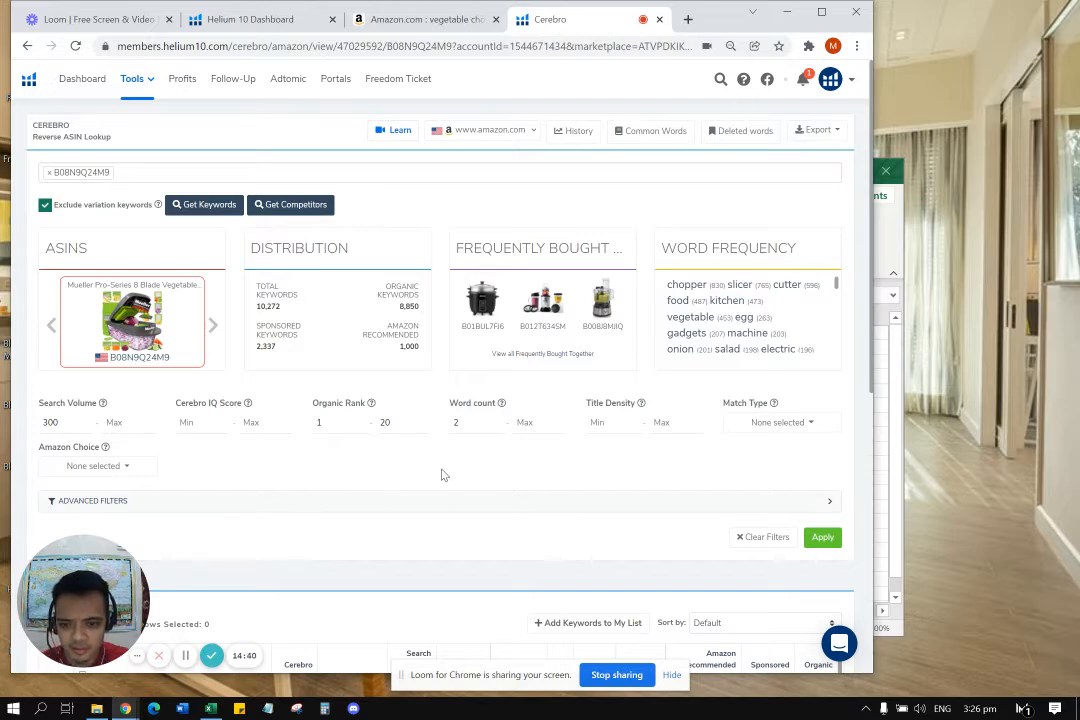
{"action": "scroll", "coordinate": [443, 478], "scroll_direction": "down", "scroll_amount": 3}
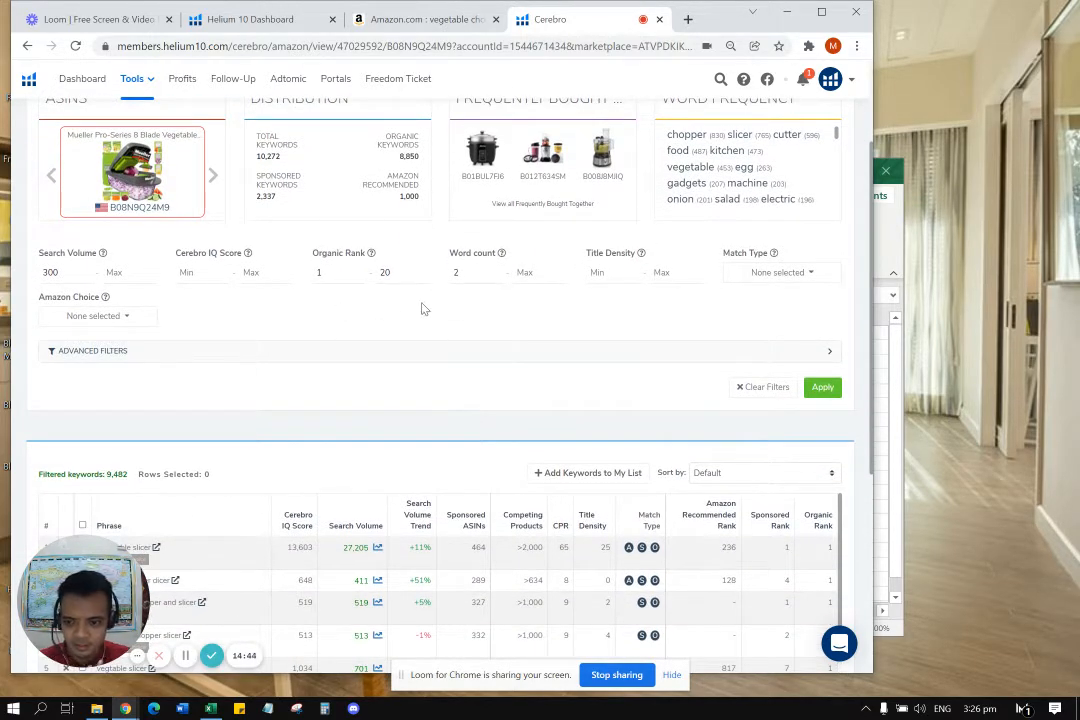
{"action": "left_click", "coordinate": [820, 390]}
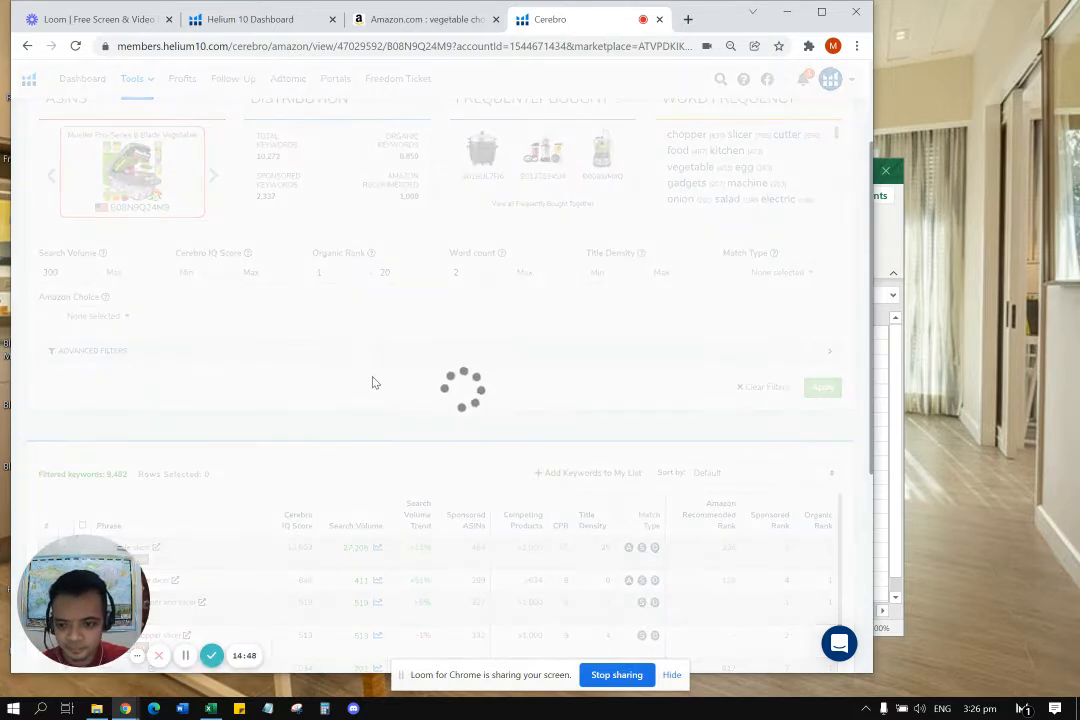
Sort the filtered keywords by search volume from high to low and export them as a CSV file.
{"action": "scroll", "coordinate": [345, 377], "scroll_direction": "down", "scroll_amount": 2}
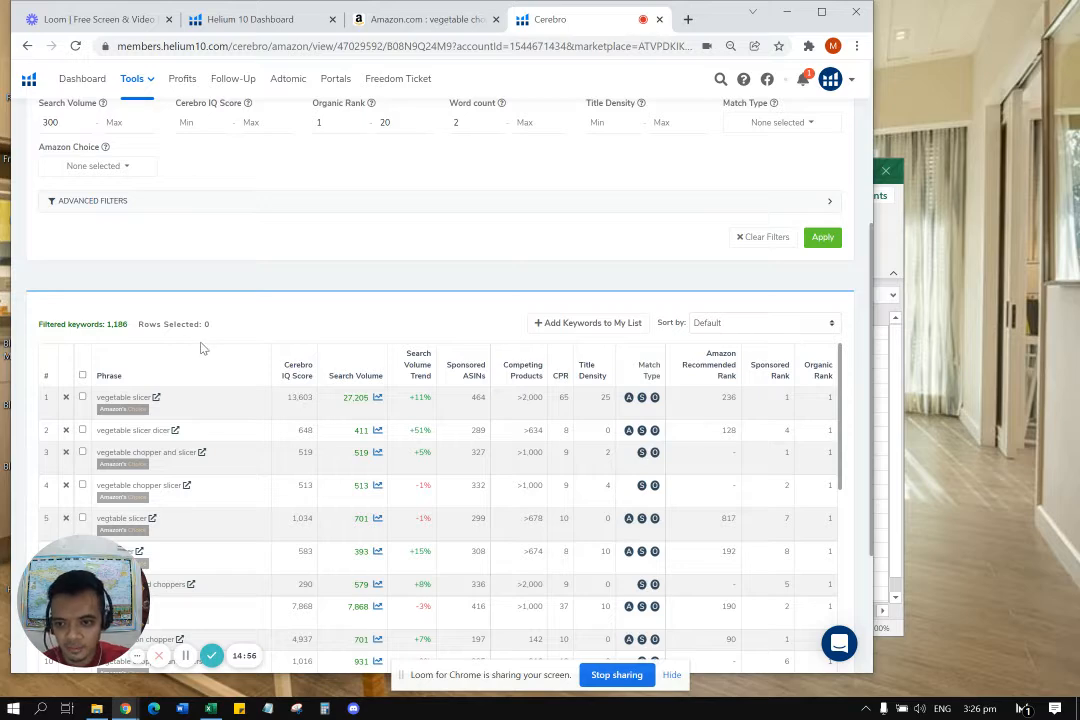
{"action": "left_click", "coordinate": [362, 376]}
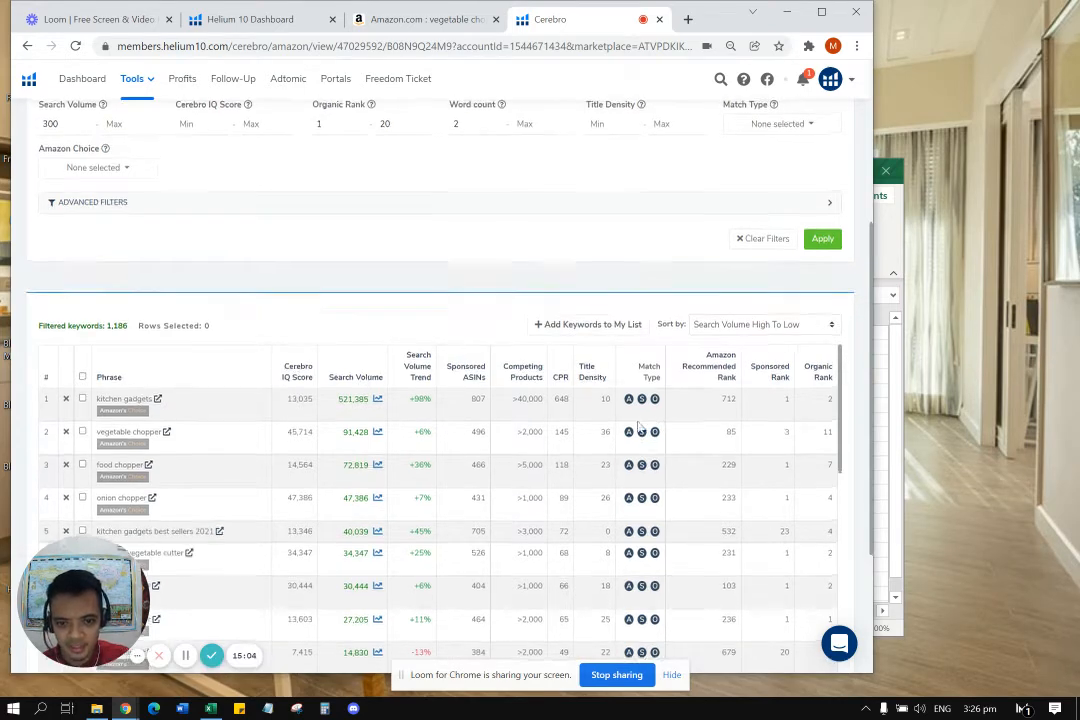
{"action": "scroll", "coordinate": [716, 417], "scroll_direction": "up", "scroll_amount": 3}
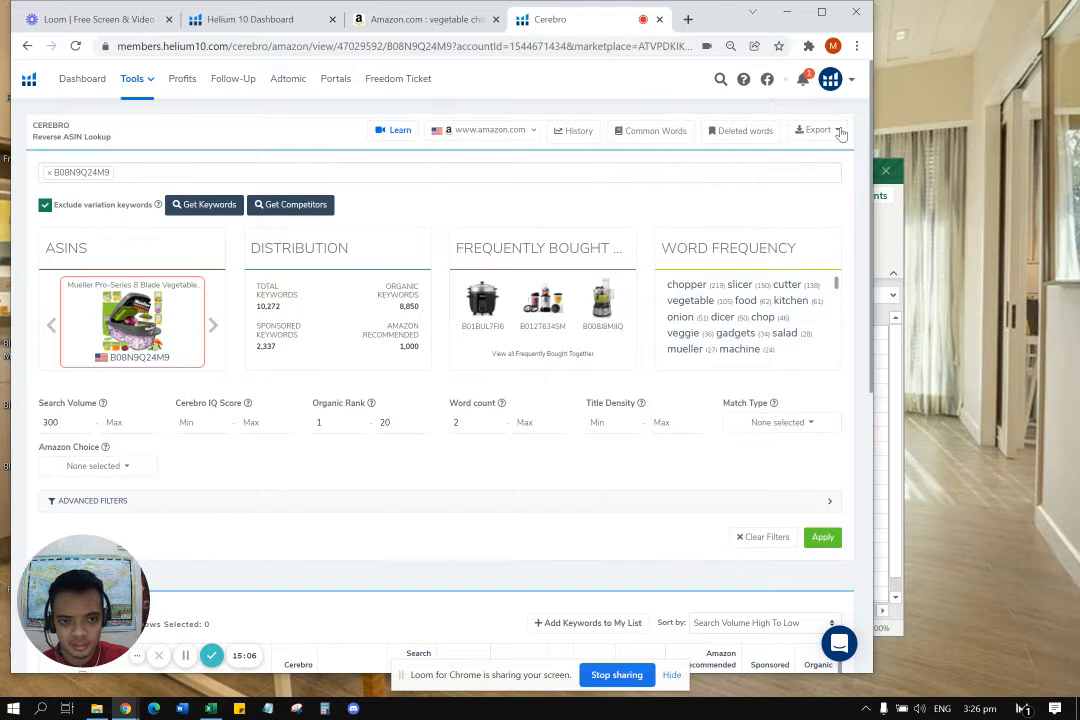
{"action": "left_click", "coordinate": [841, 134]}
{"action": "left_click", "coordinate": [803, 169]}
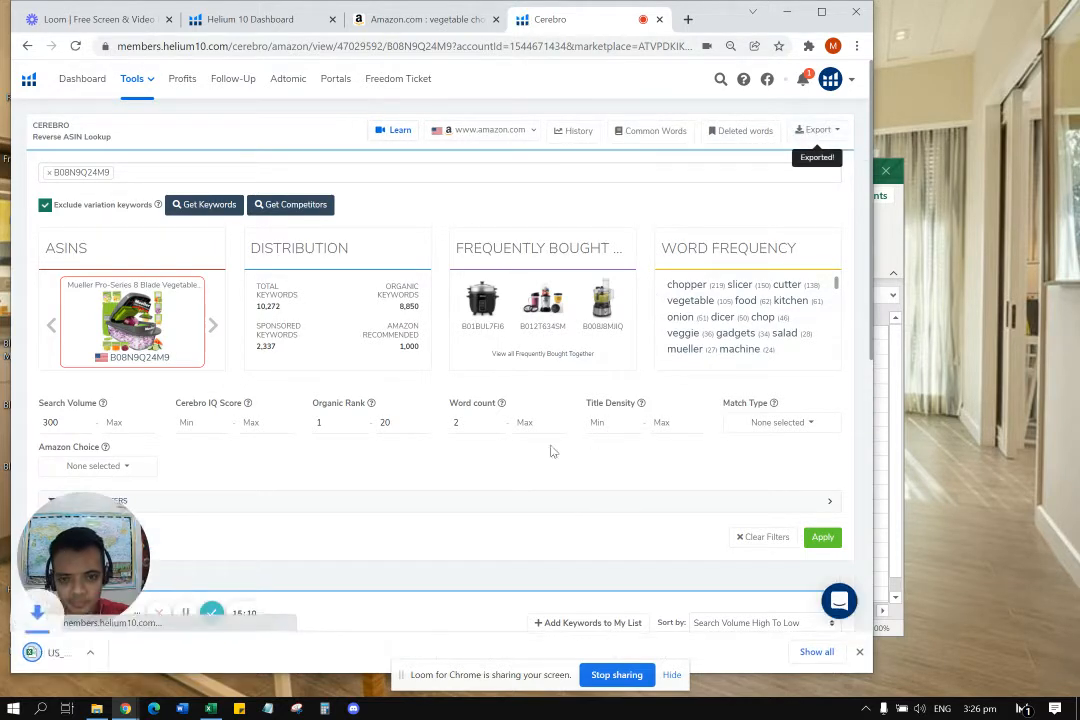
Show the exported file in the Downloads folder and rename it to "US_AMAZON_Cerebro_B08N9Q24M9 - highest sales".
{"action": "left_click", "coordinate": [174, 656]}
{"action": "left_click", "coordinate": [186, 600]}
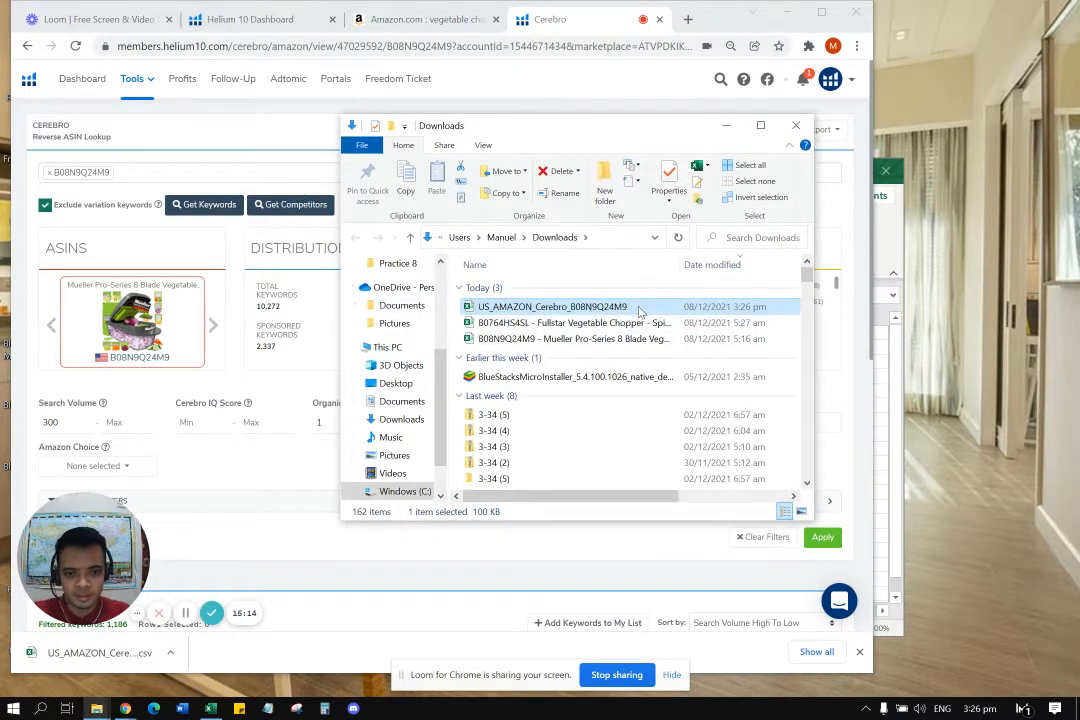
{"action": "left_click", "coordinate": [600, 307]}
{"action": "left_click", "coordinate": [645, 309]}
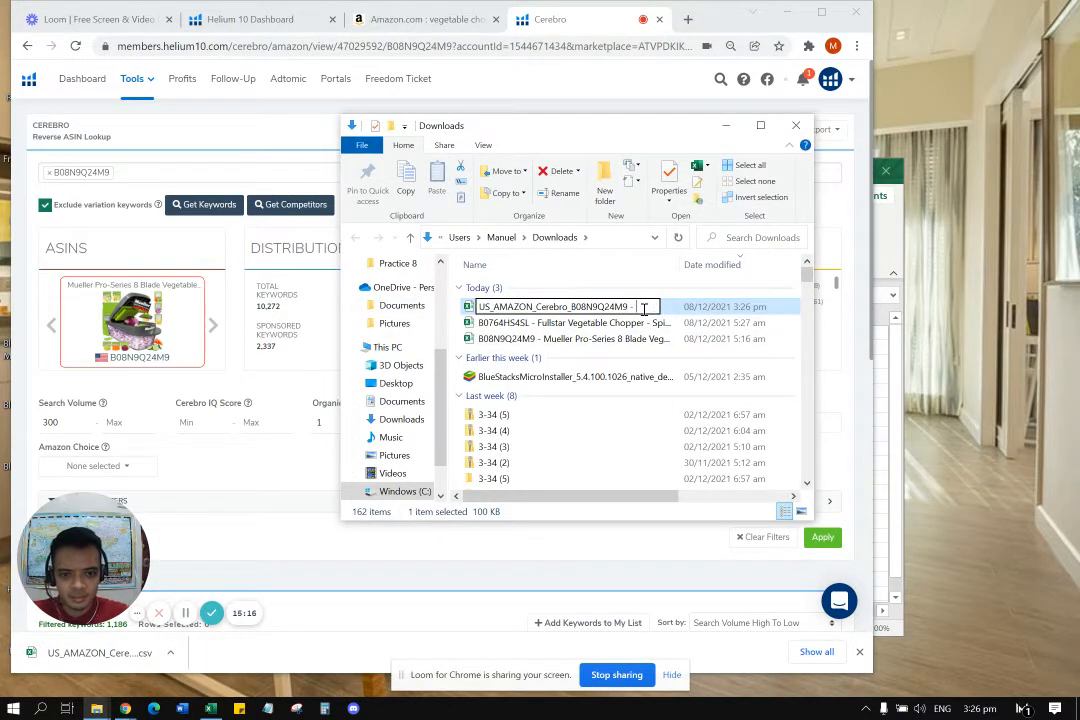
{"action": "type", "text": "- highest sales"}
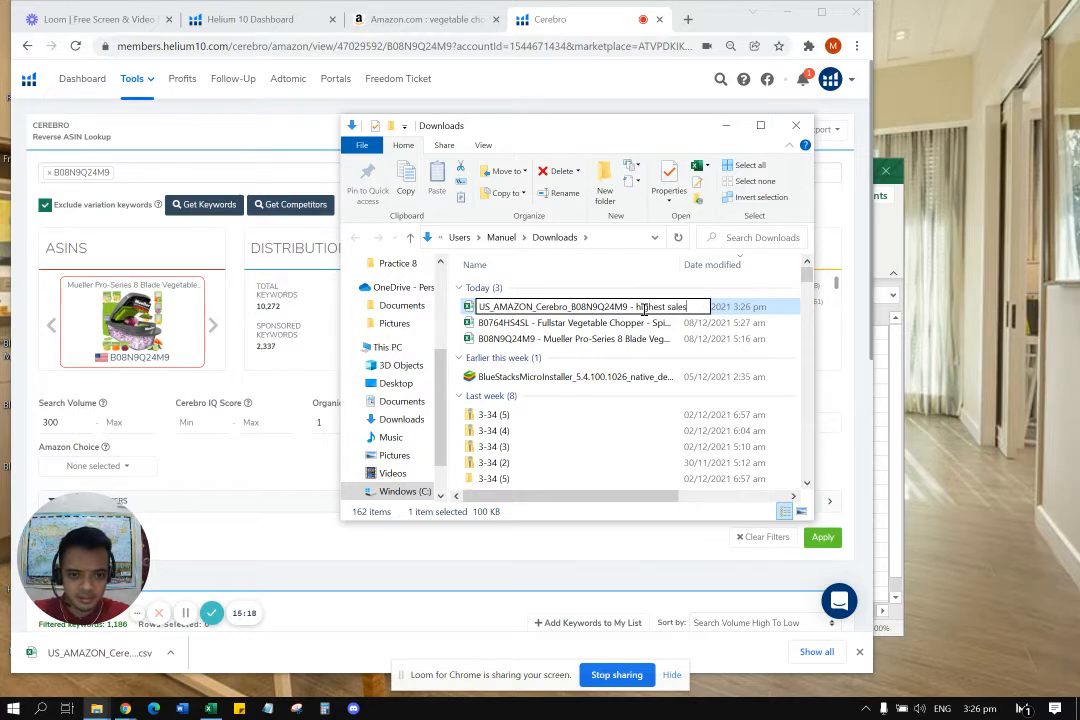
{"action": "key", "text": "Return"}
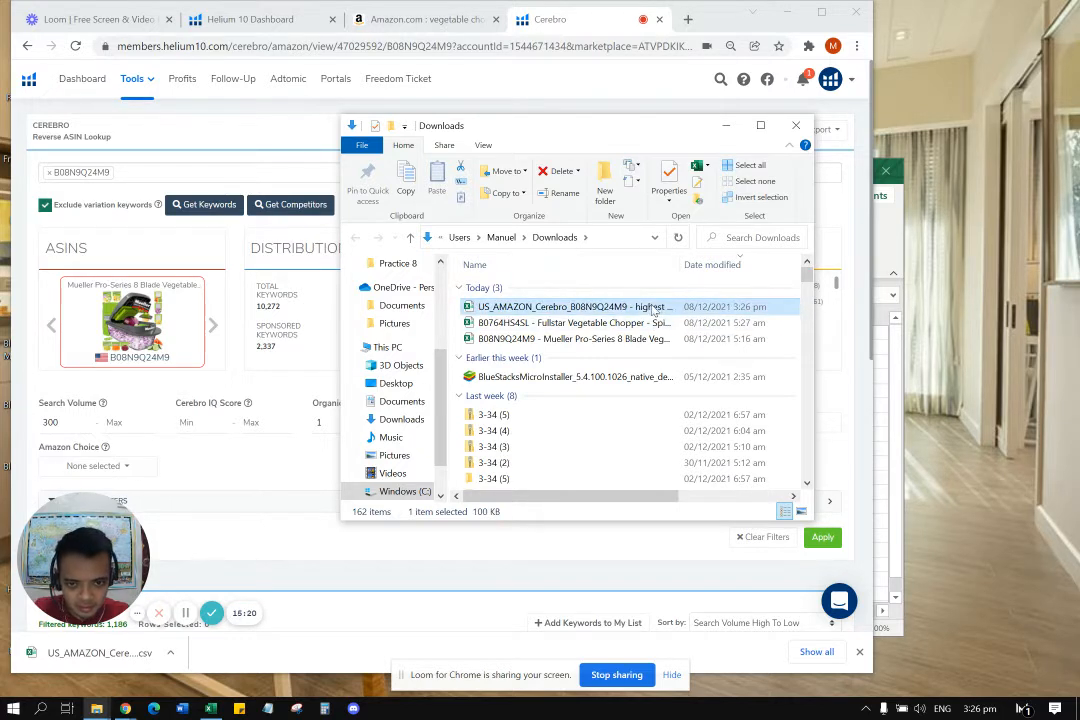
Move the renamed Cerebro file into the DEMO folder, widen the Name column to show full file names, and dismiss both folder windows.
{"action": "left_click", "coordinate": [96, 708]}
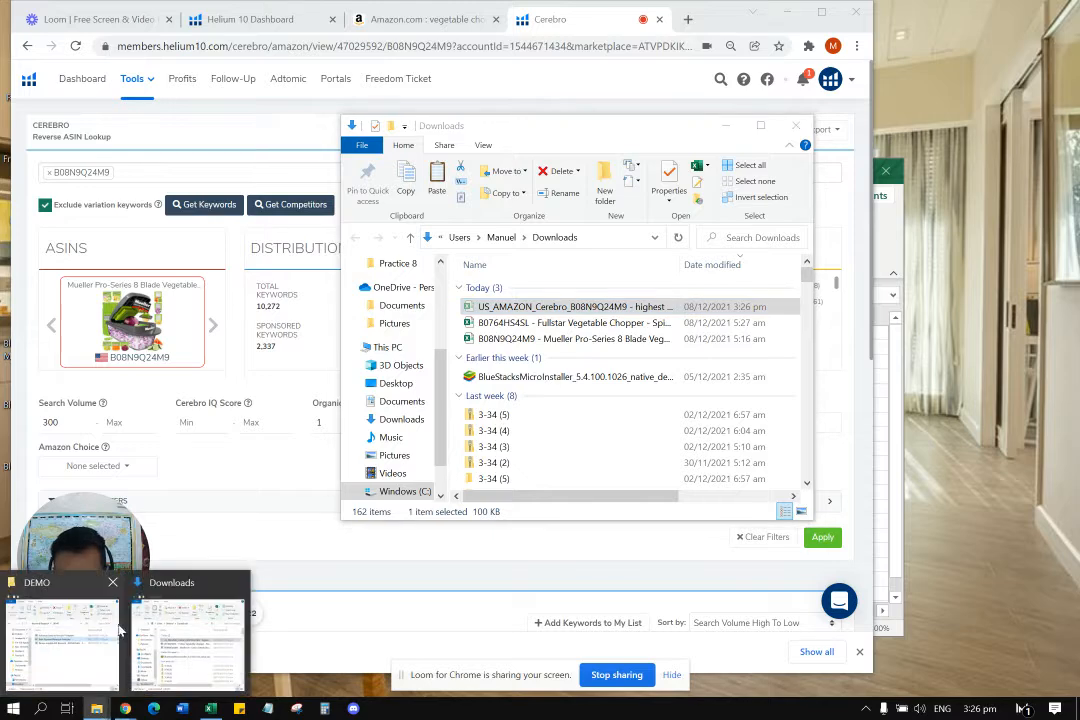
{"action": "left_click", "coordinate": [85, 597]}
{"action": "key", "text": "ctrl+v"}
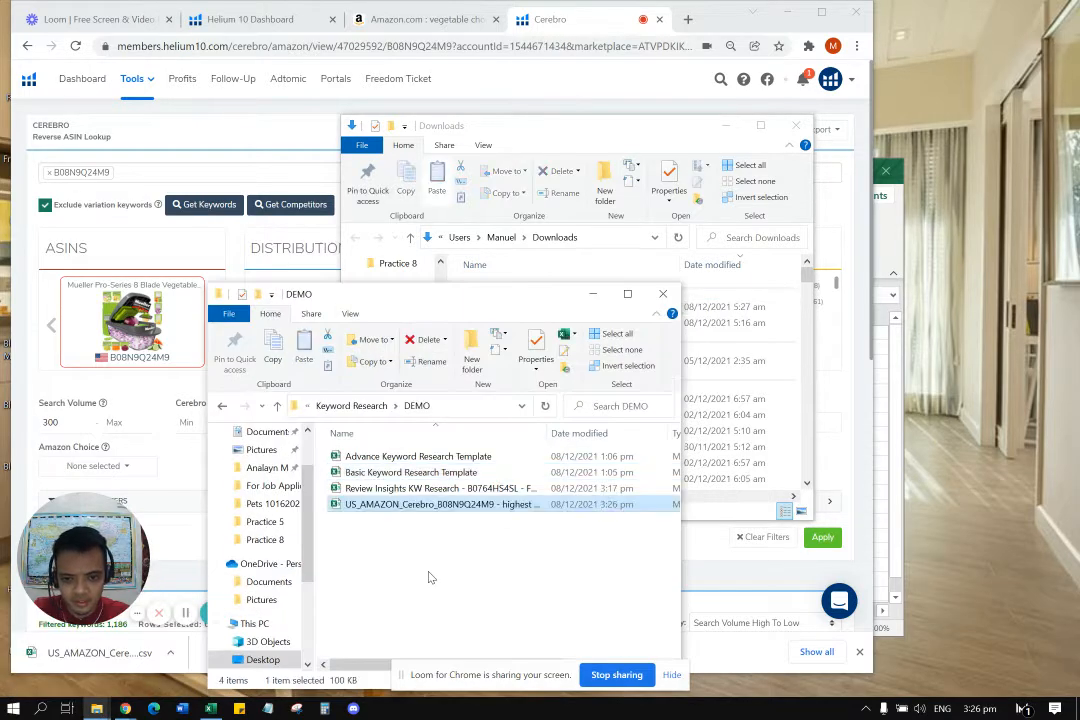
{"action": "left_click", "coordinate": [487, 532]}
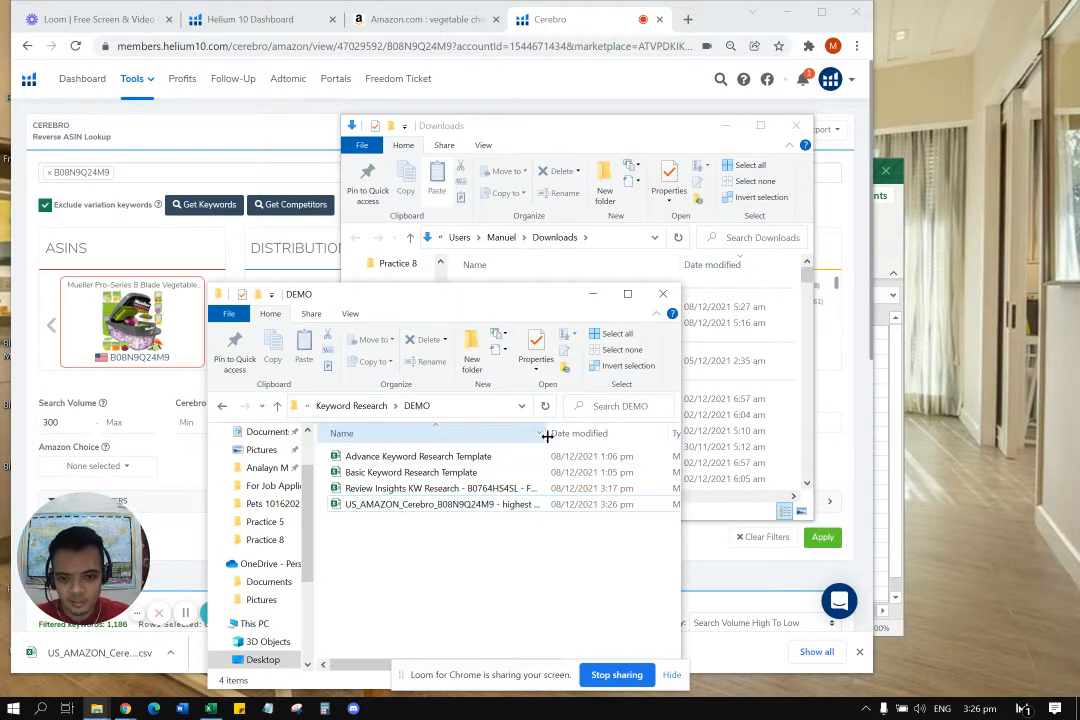
{"action": "left_click_drag", "start_coordinate": [547, 437], "coordinate": [584, 437]}
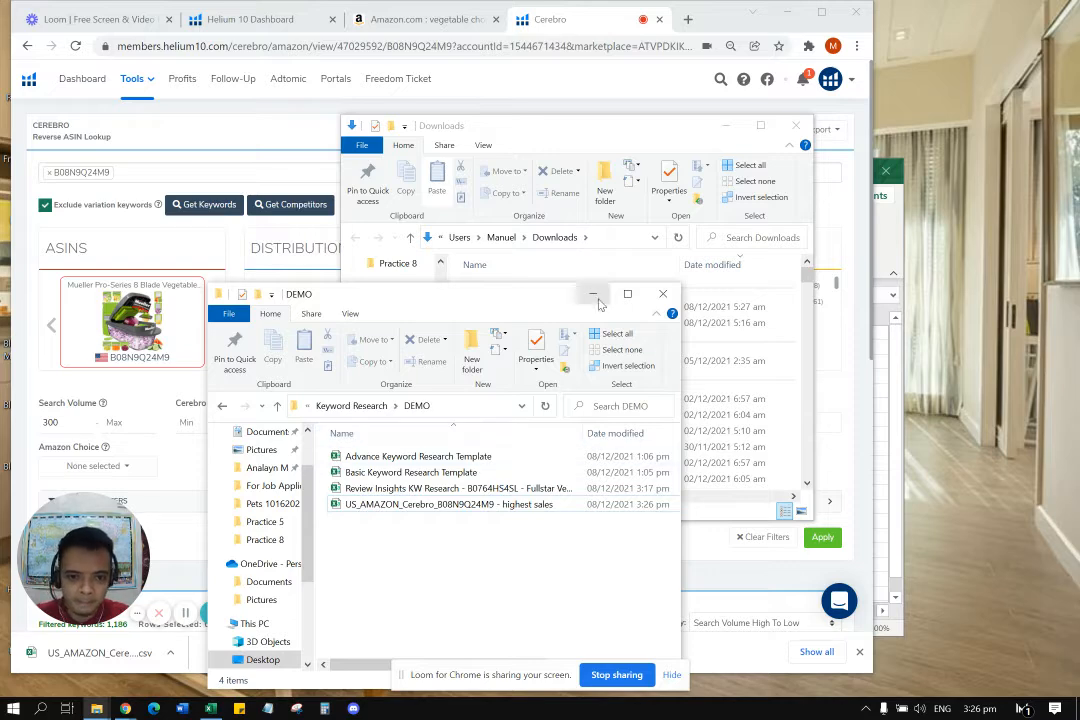
{"action": "left_click", "coordinate": [595, 297]}
{"action": "left_click", "coordinate": [795, 126]}
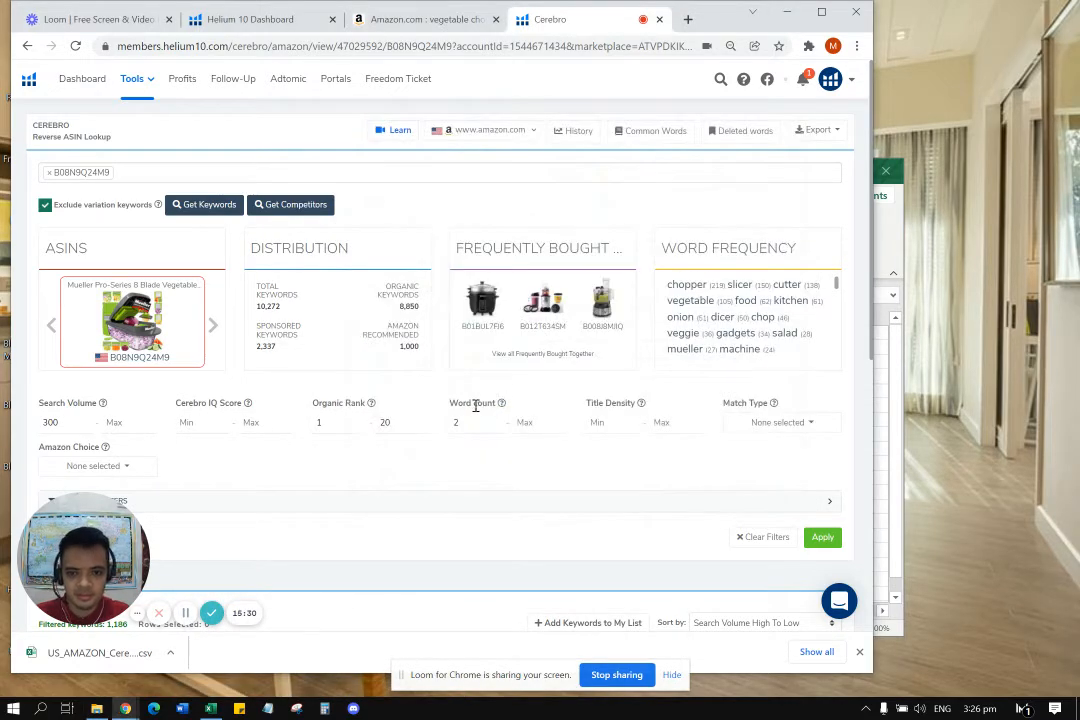
Close Cerebro, deselect the Mueller product in Xray, and sort the products by review count from highest to lowest.
{"action": "scroll", "coordinate": [476, 405], "scroll_direction": "down", "scroll_amount": 3}
{"action": "scroll", "coordinate": [470, 417], "scroll_direction": "up", "scroll_amount": 3}
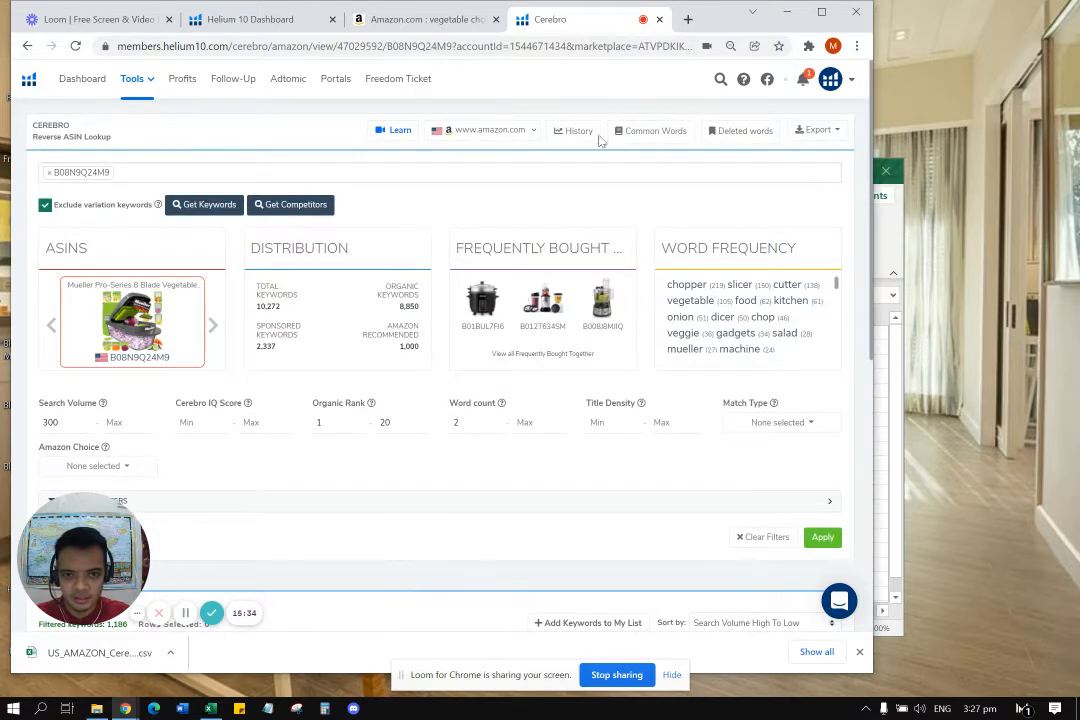
{"action": "left_click", "coordinate": [659, 20]}
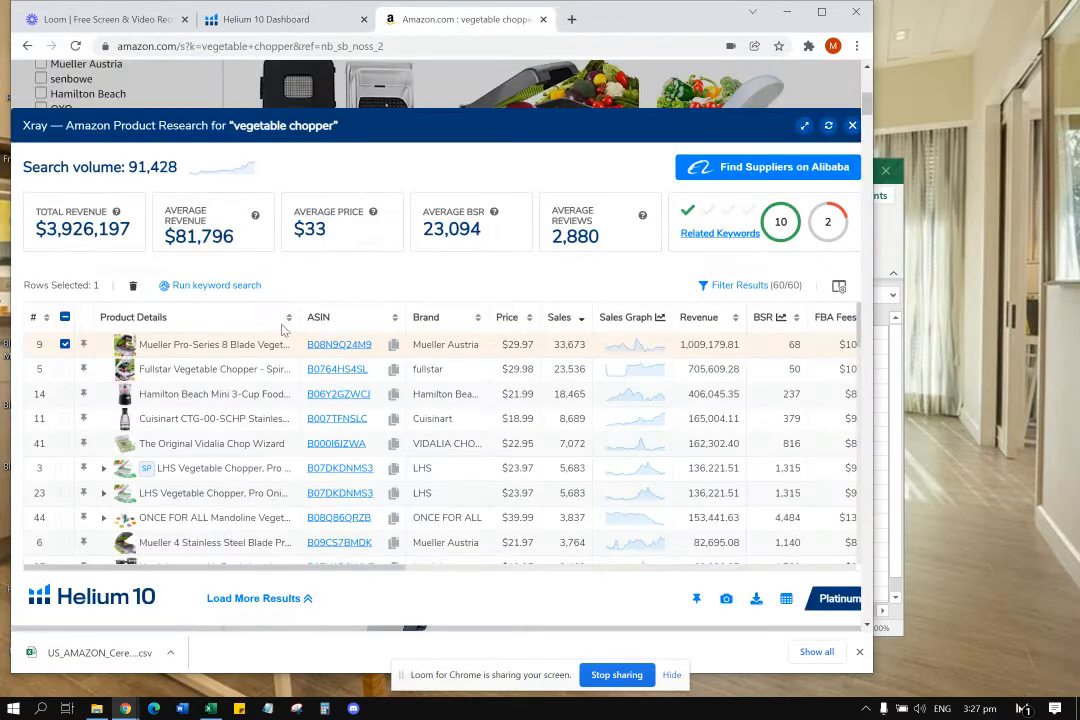
{"action": "left_click", "coordinate": [64, 345]}
{"action": "left_click_drag", "start_coordinate": [400, 567], "coordinate": [585, 567]}
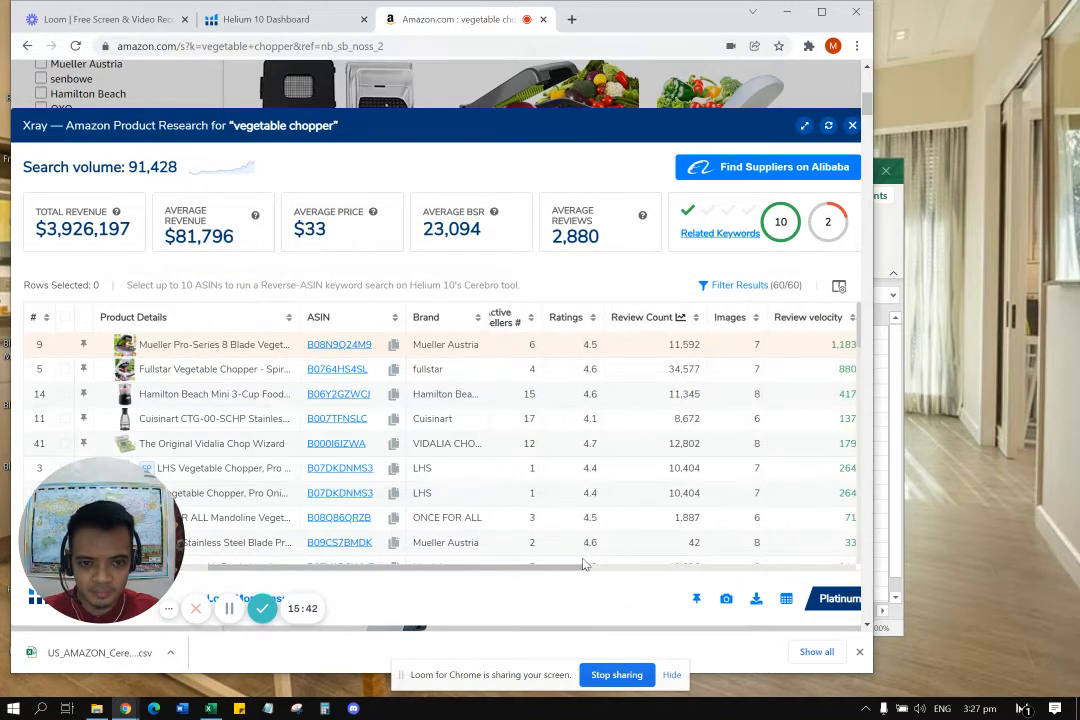
{"action": "left_click", "coordinate": [648, 317]}
{"action": "left_click", "coordinate": [648, 317]}
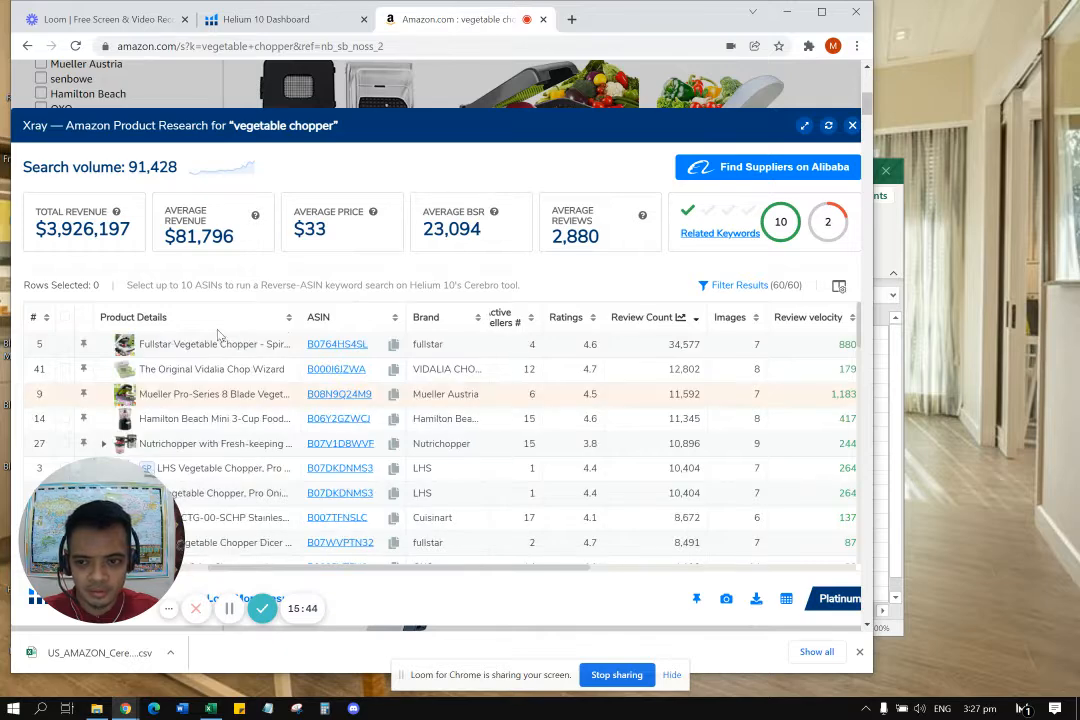
Copy the Fullstar chopper's ASIN B0764HS4SL from Xray into cell B2 of the workbook's CEREBRO HIGHEST REVIEWS sheet in Excel.
{"action": "left_click_drag", "start_coordinate": [369, 345], "coordinate": [311, 344]}
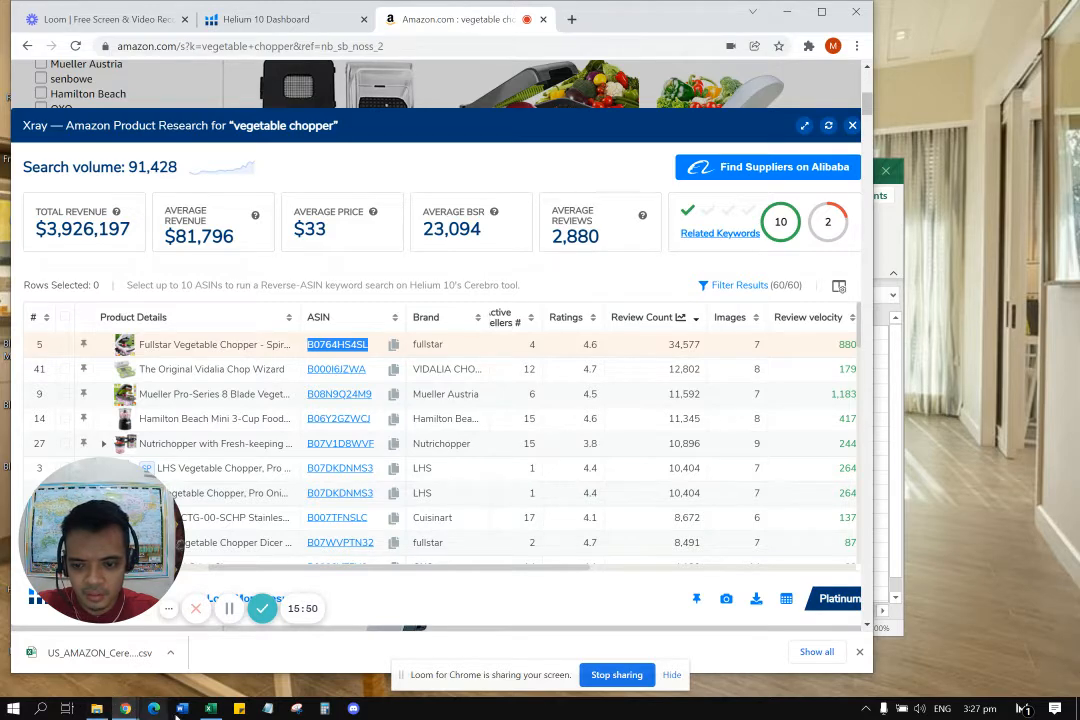
{"action": "left_click", "coordinate": [210, 708]}
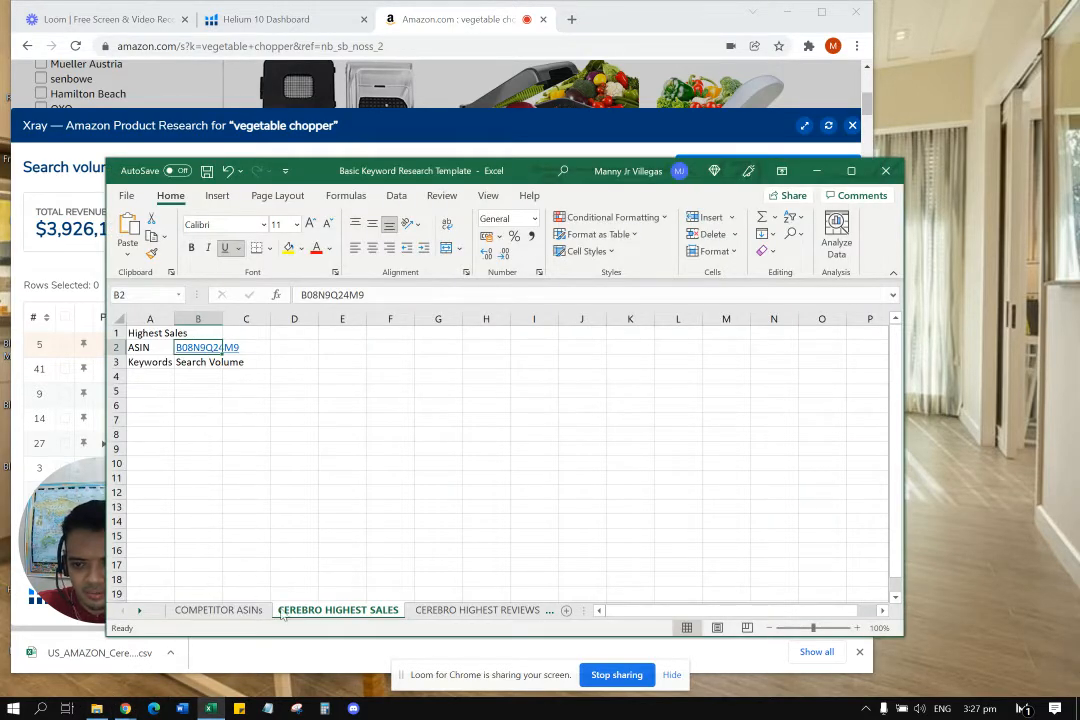
{"action": "left_click", "coordinate": [477, 610]}
{"action": "left_click", "coordinate": [195, 347]}
{"action": "type", "text": "B0764HS4SL"}
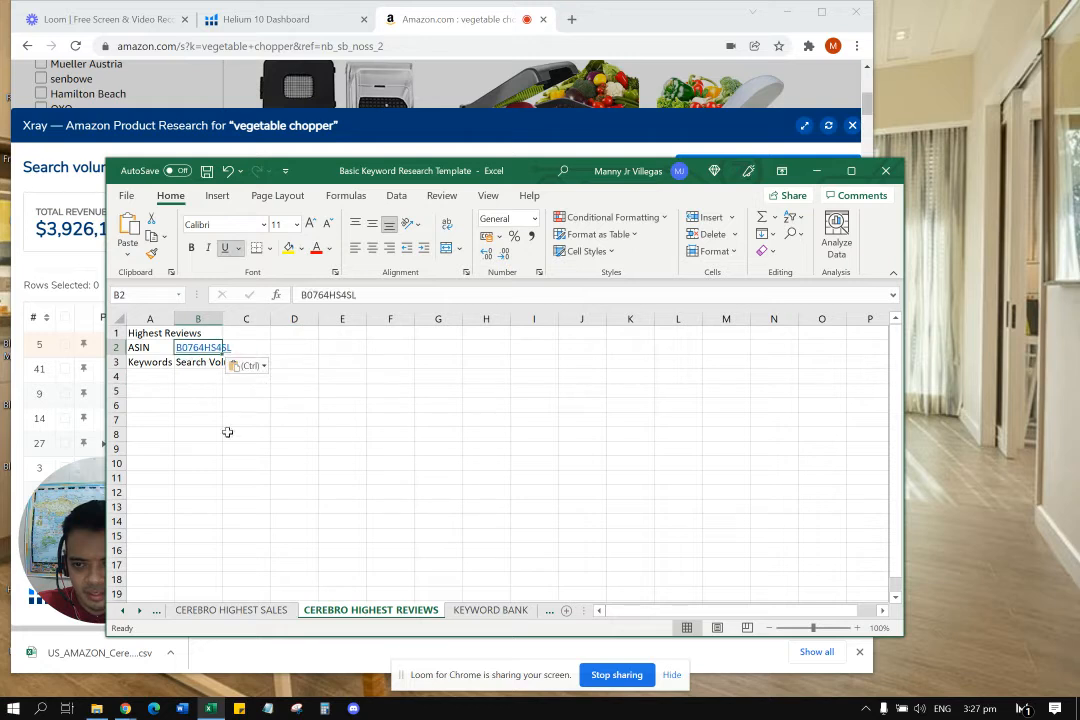
Enter the same ASIN, B0764HS4SL, under Highest Reviews in cell F2 of the COMPETITOR ASINs sheet.
{"action": "left_click", "coordinate": [157, 612]}
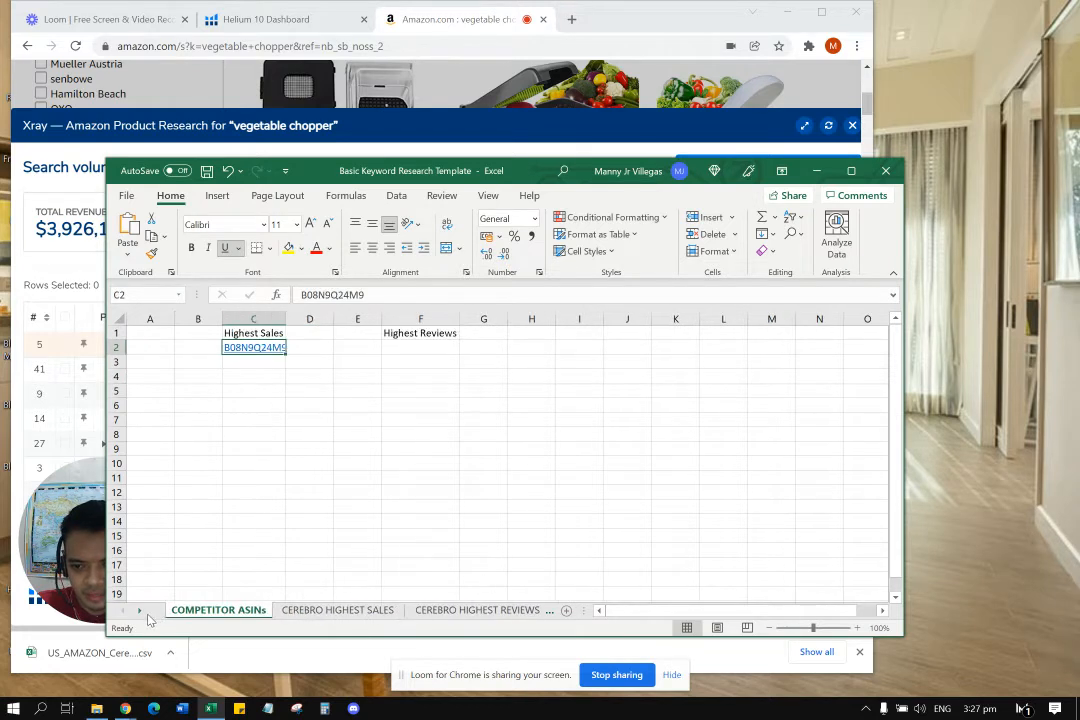
{"action": "left_click", "coordinate": [426, 352]}
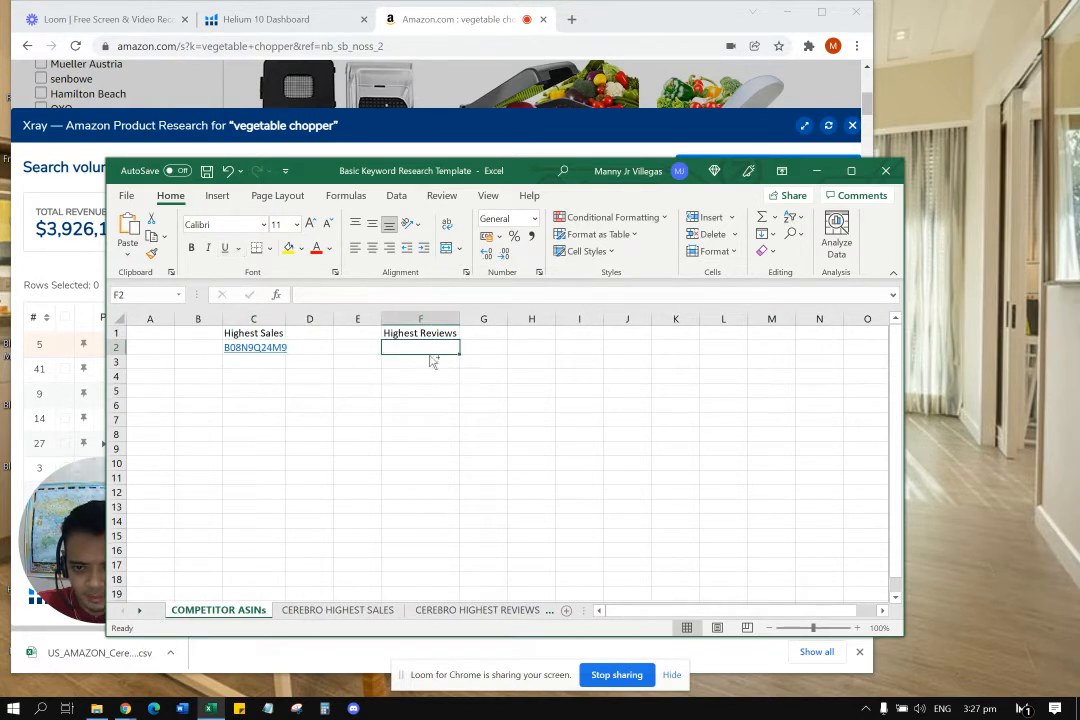
{"action": "type", "text": "B0764HS4SL"}
{"action": "key", "text": "Escape"}
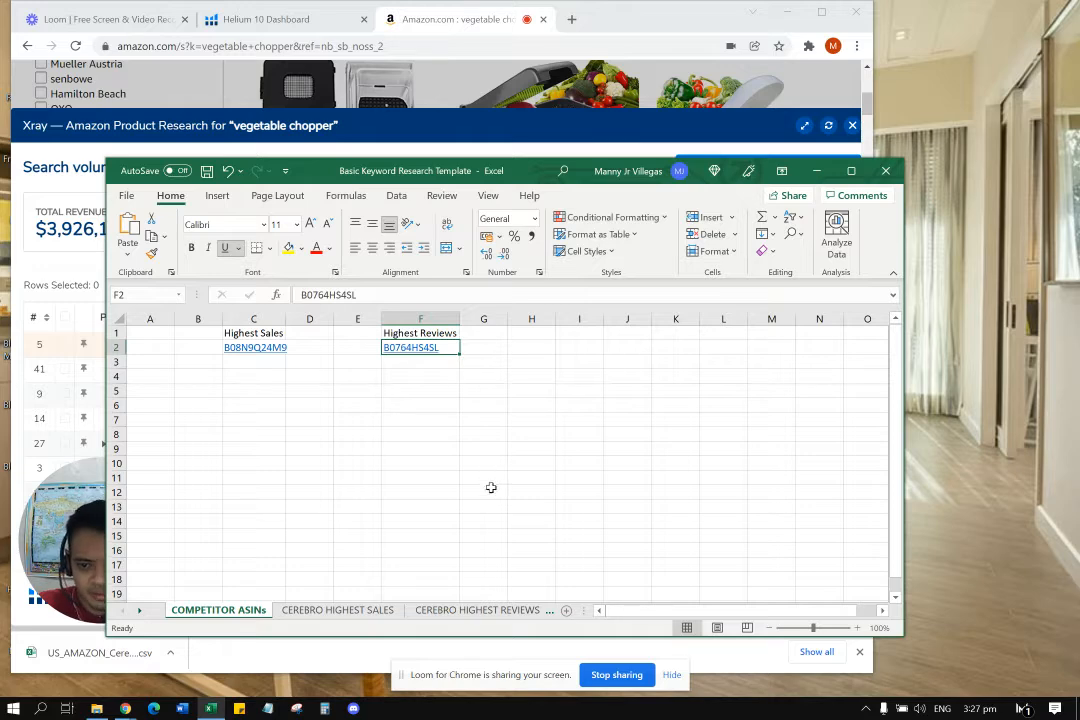
Review the Highest Sales and Highest Reviews column headings on the KEYWORD BANK sheet.
{"action": "left_click", "coordinate": [549, 610]}
{"action": "left_click", "coordinate": [490, 610]}
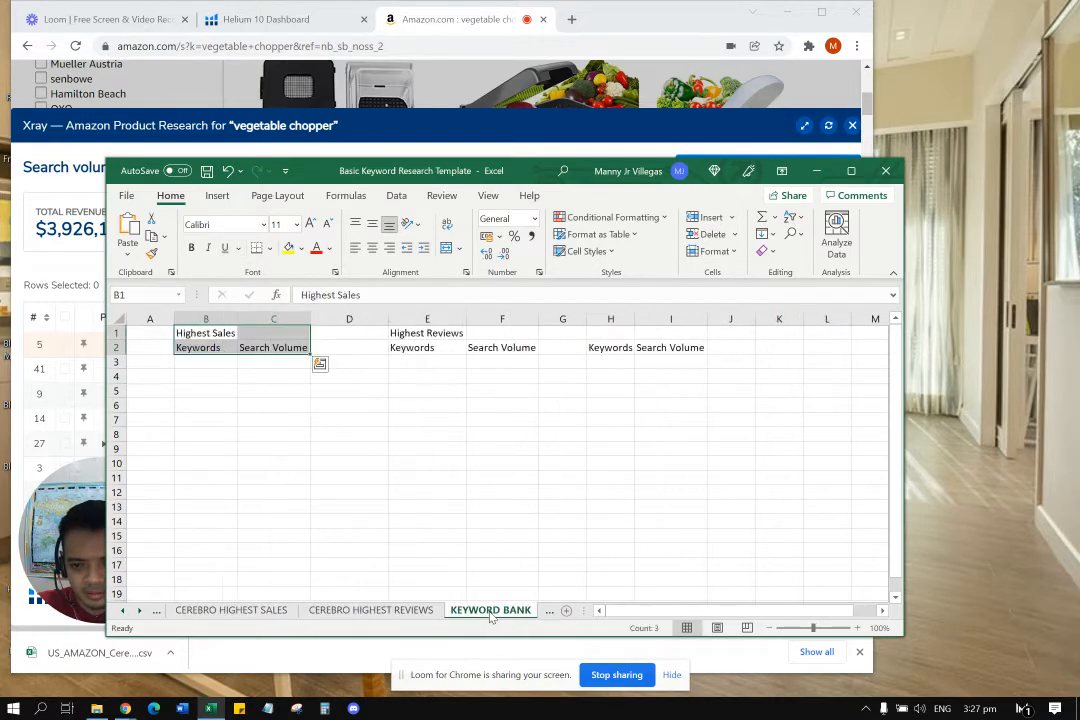
{"action": "left_click", "coordinate": [455, 518]}
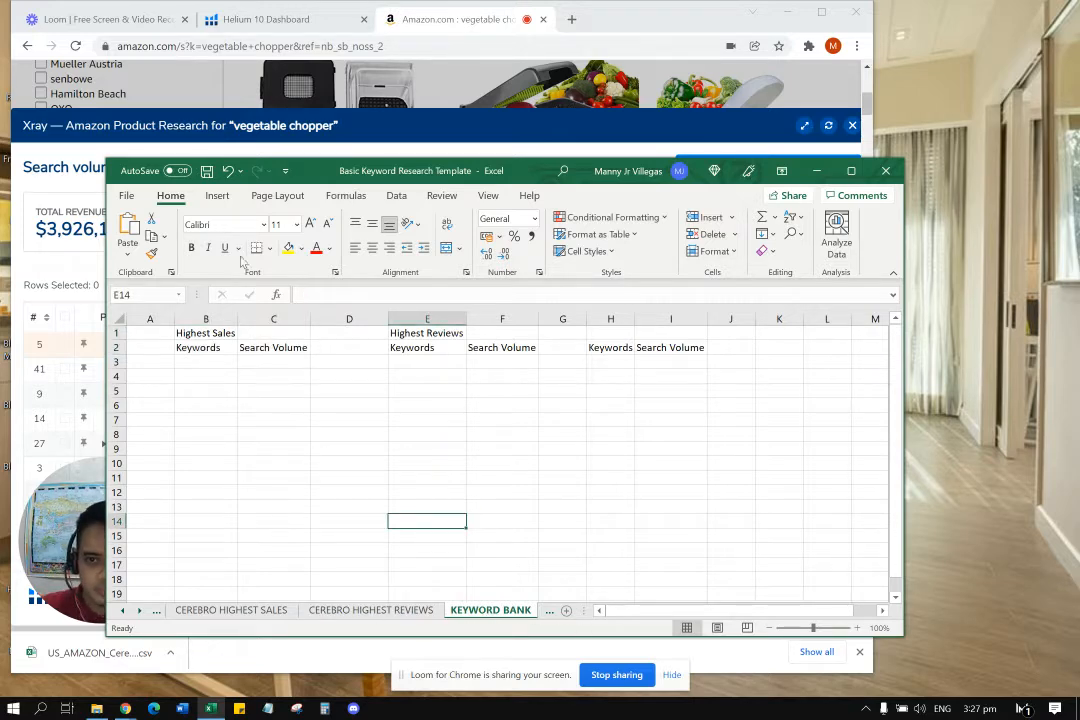
Return to Xray in the browser, select the Fullstar Vegetable Chopper, and briefly view its Amazon product page before closing it.
{"action": "left_click", "coordinate": [354, 130]}
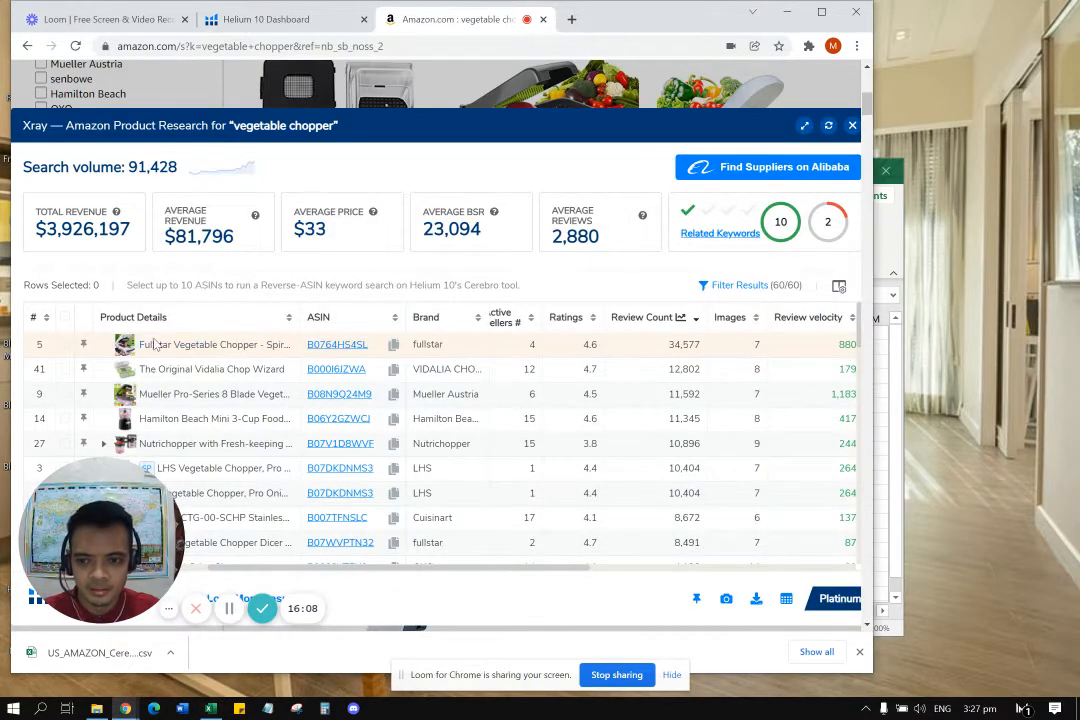
{"action": "left_click", "coordinate": [64, 344]}
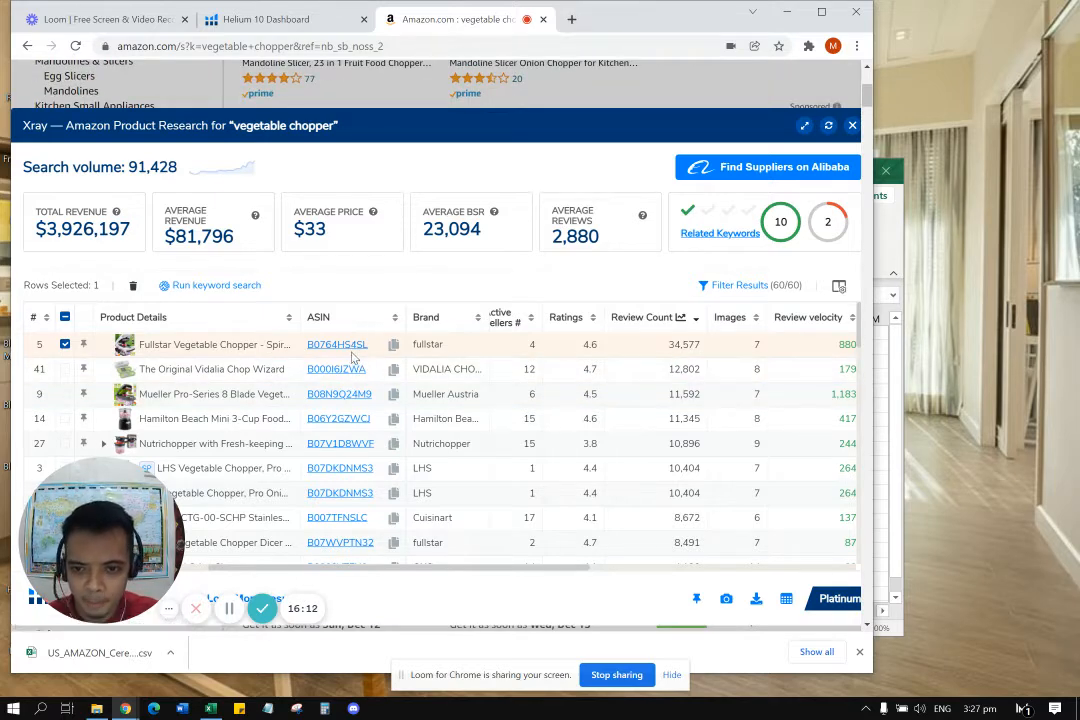
{"action": "mouse_move", "coordinate": [339, 353]}
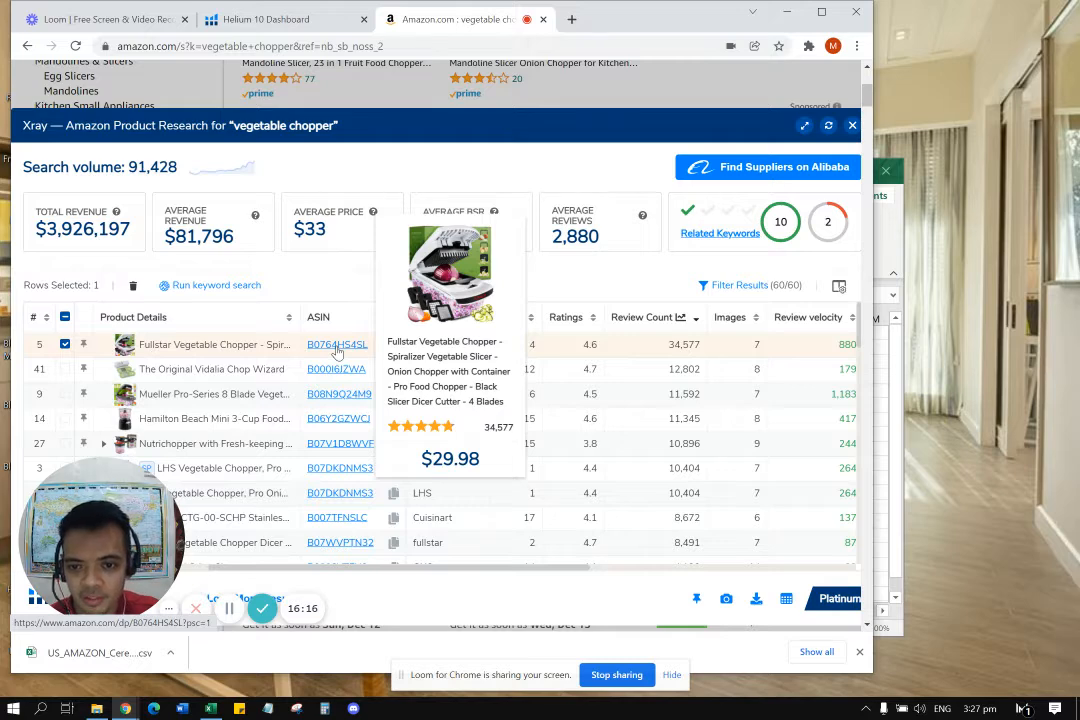
{"action": "left_click", "coordinate": [338, 346]}
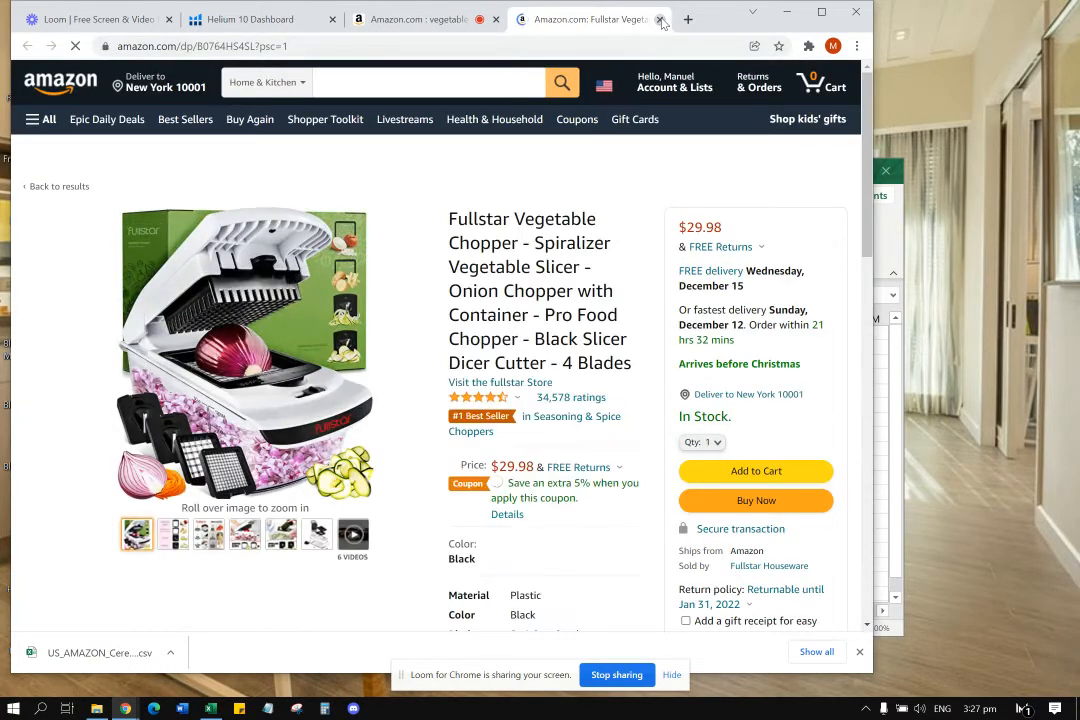
{"action": "left_click", "coordinate": [659, 20]}
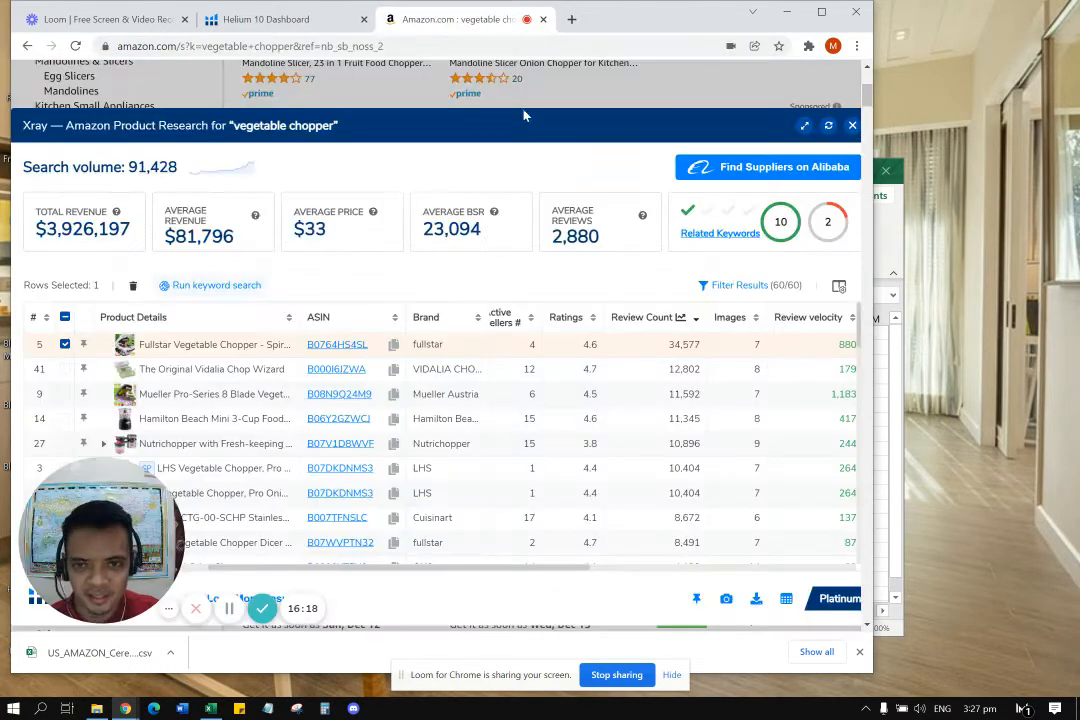
Run a Cerebro keyword search on the selected Fullstar product, getting its keywords as a new search with variation keywords excluded.
{"action": "left_click", "coordinate": [212, 288]}
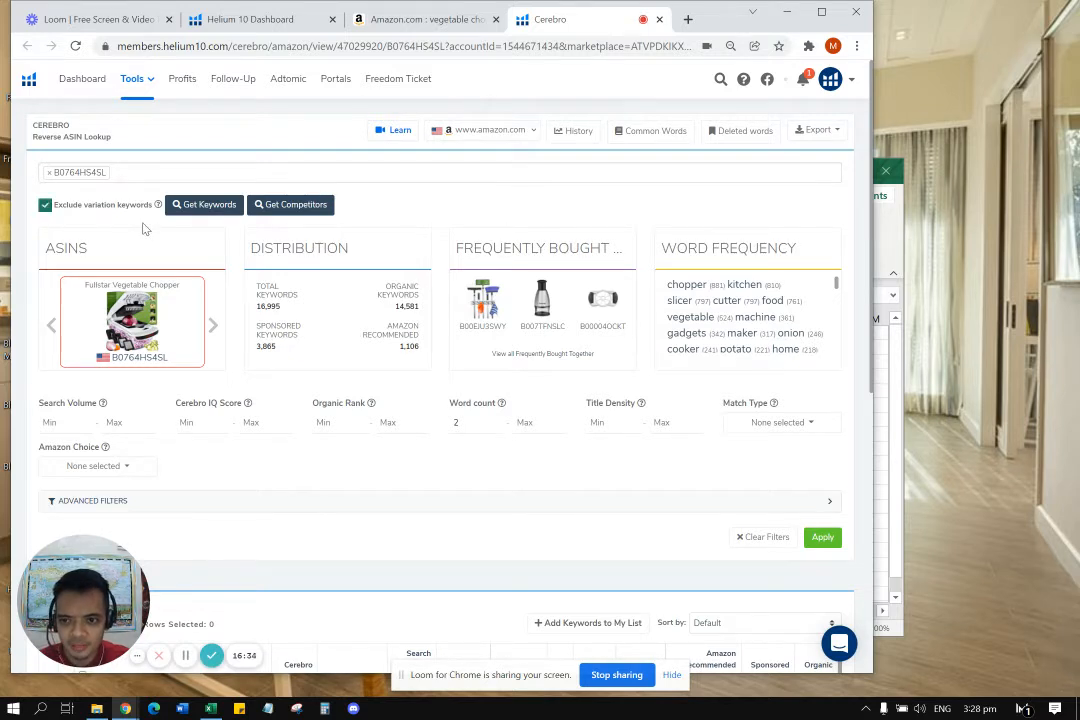
{"action": "left_click", "coordinate": [199, 212]}
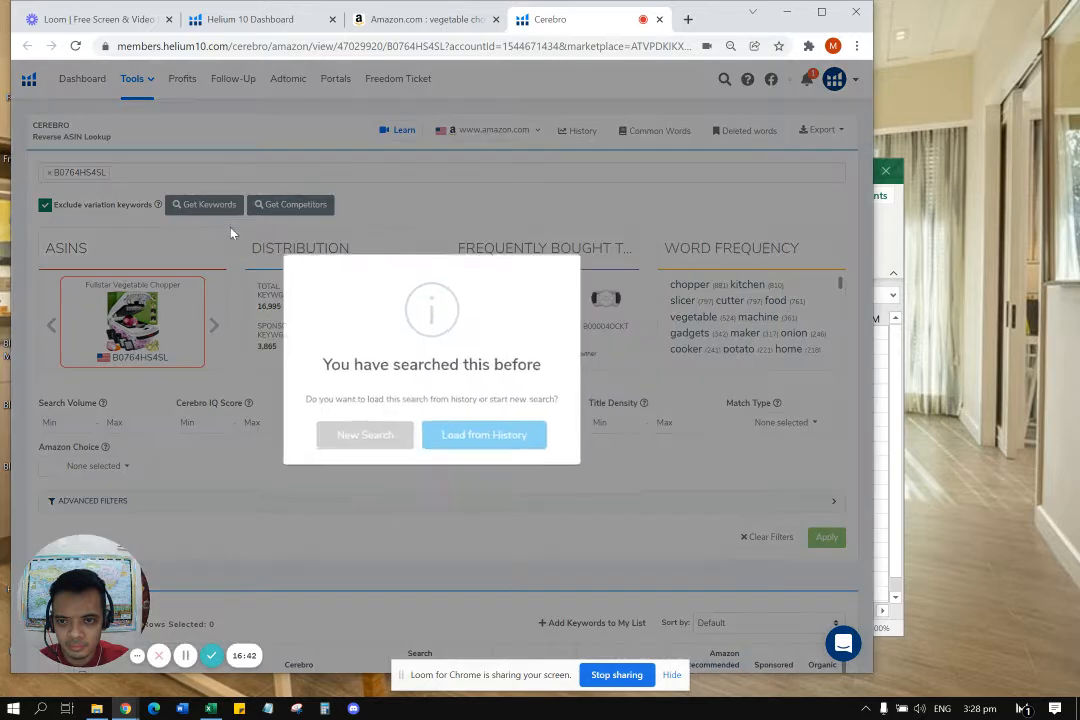
{"action": "left_click", "coordinate": [354, 431]}
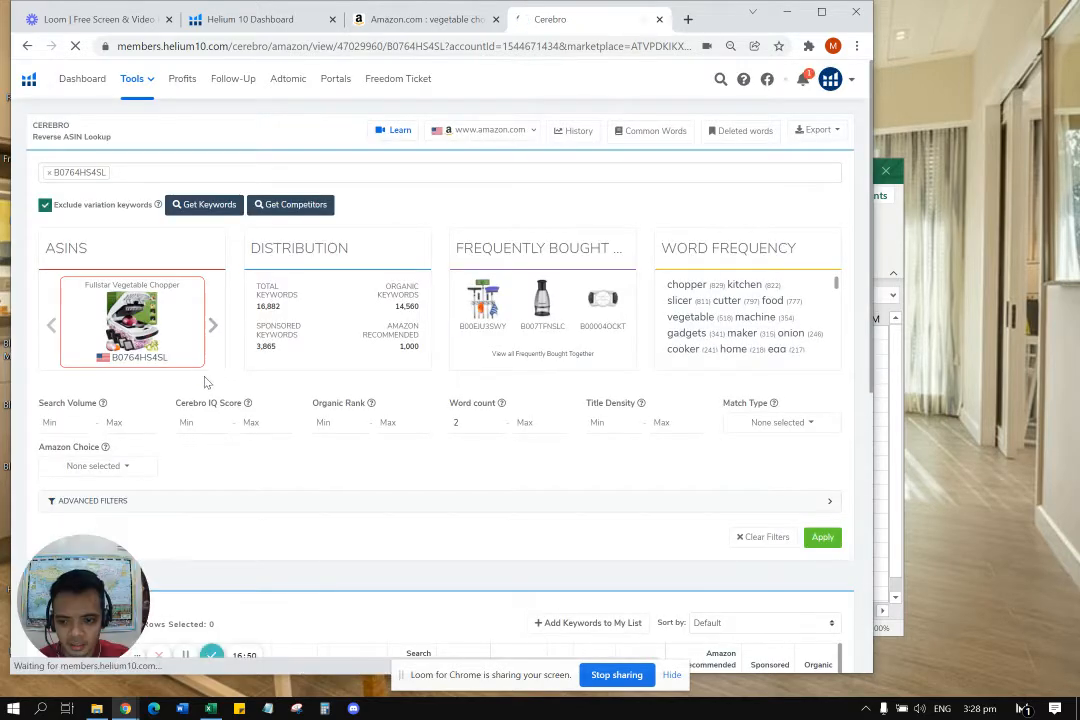
Filter the Cerebro keywords to a minimum search volume of 300 and an organic rank from 1 to 20.
{"action": "left_click", "coordinate": [72, 427]}
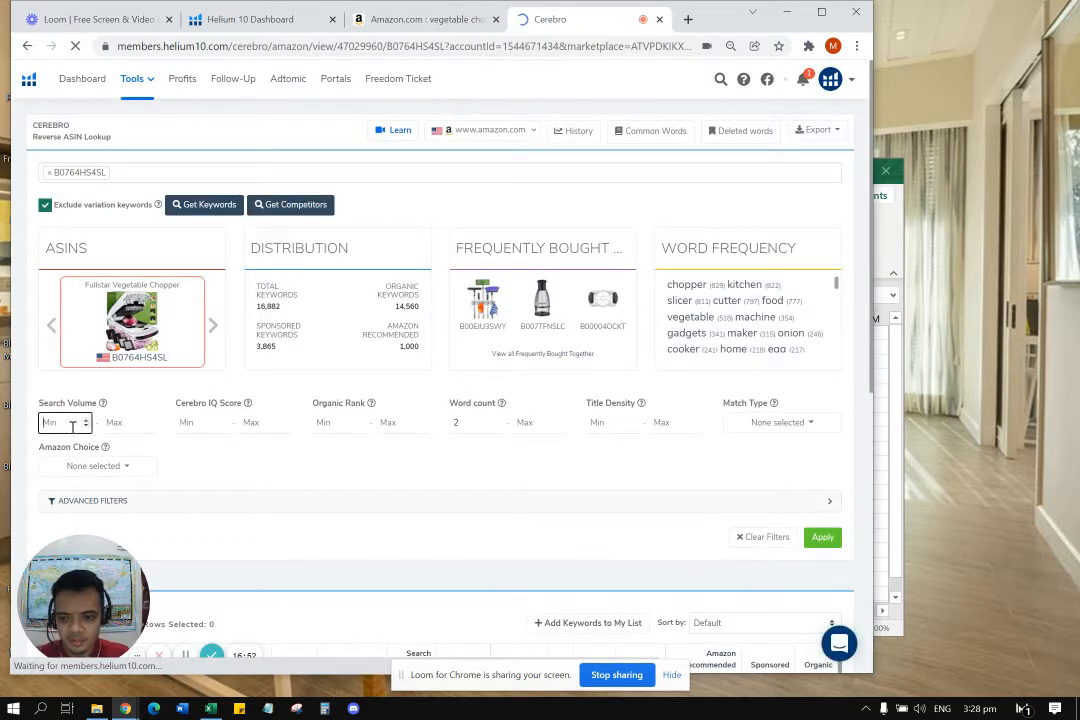
{"action": "type", "text": "300"}
{"action": "key", "text": "Tab"}
{"action": "key", "text": "Tab"}
{"action": "key", "text": "Tab"}
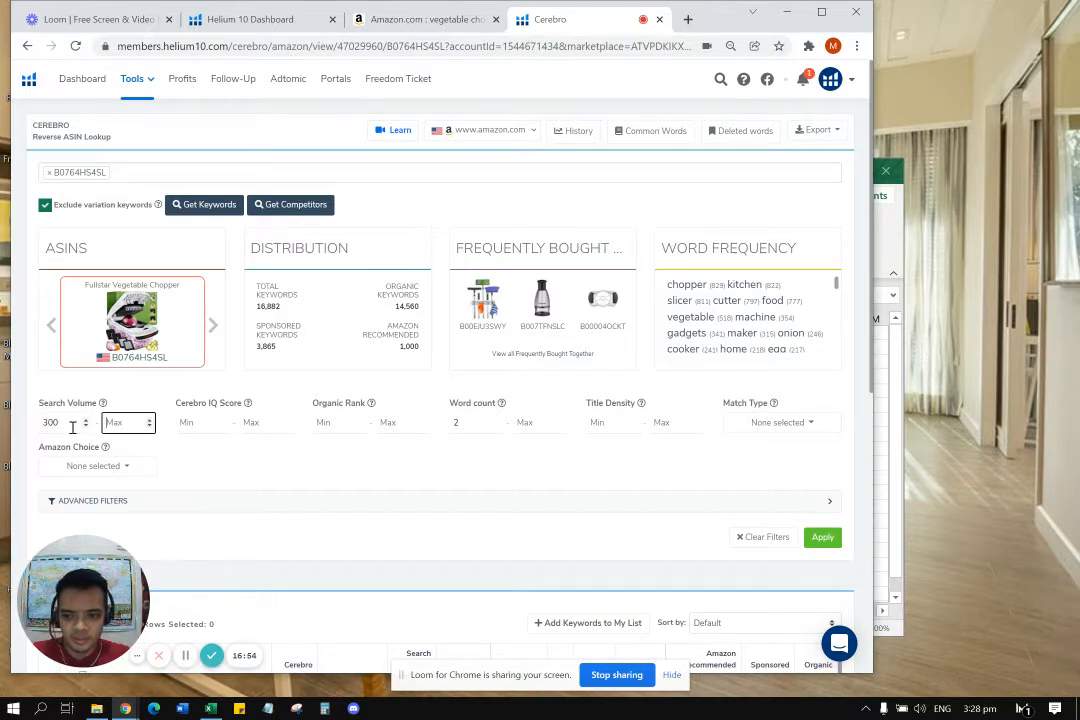
{"action": "key", "text": "Tab"}
{"action": "type", "text": "1"}
{"action": "key", "text": "Tab"}
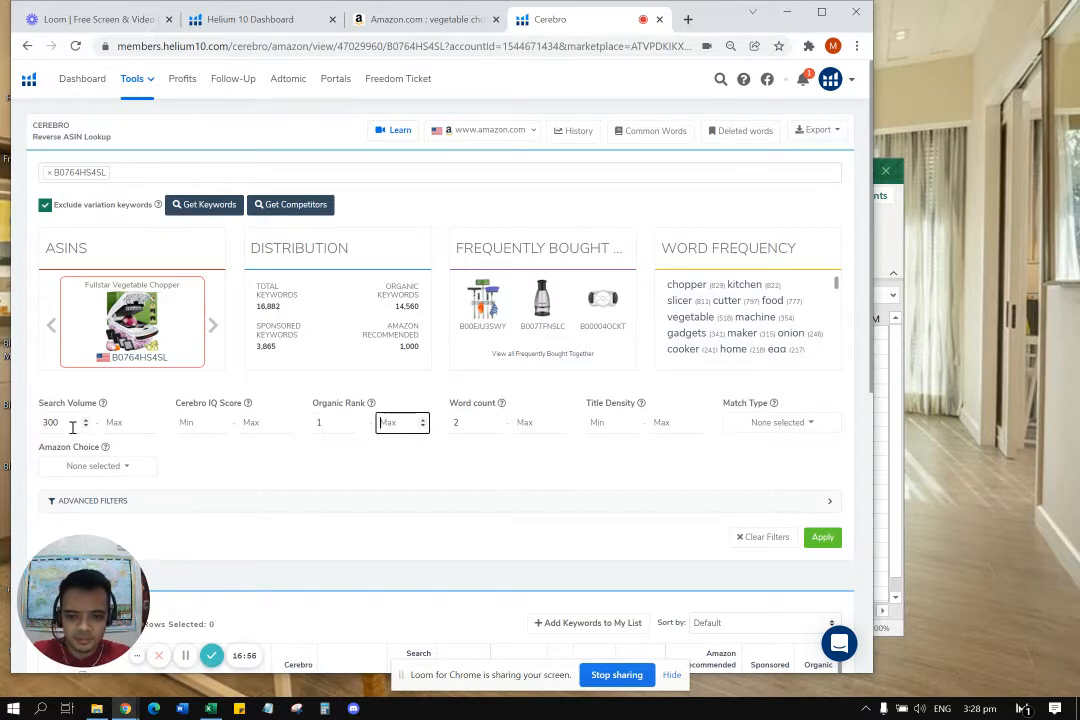
{"action": "scroll", "coordinate": [100, 453], "scroll_direction": "down", "scroll_amount": 2}
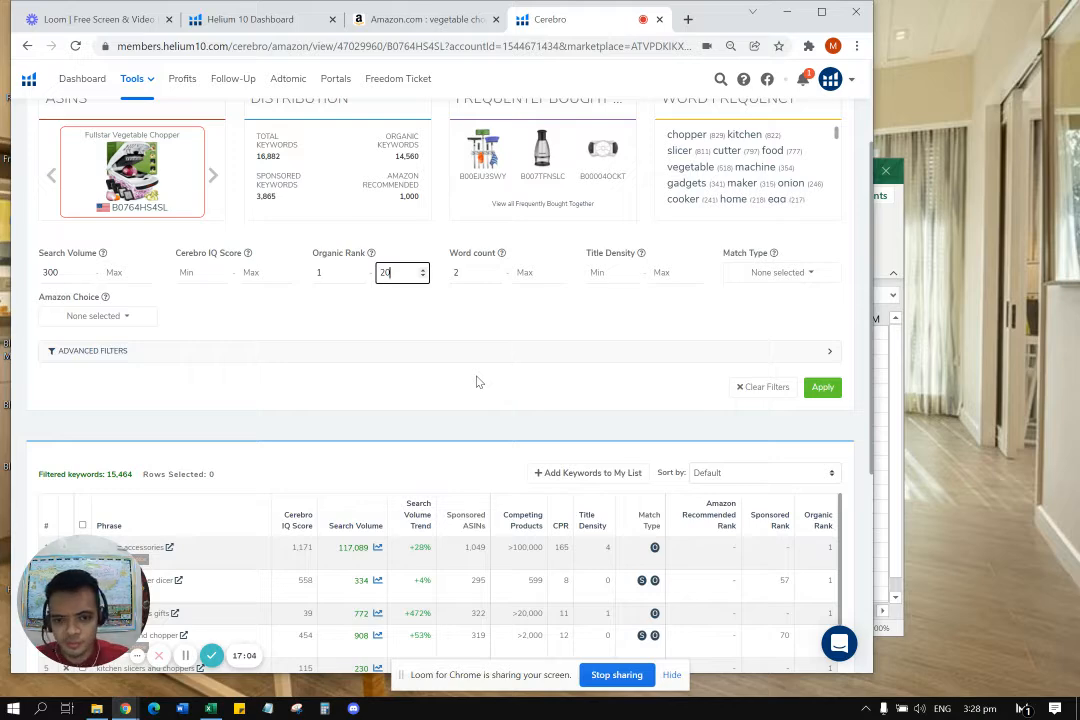
{"action": "scroll", "coordinate": [543, 318], "scroll_direction": "up", "scroll_amount": 1}
{"action": "left_click", "coordinate": [509, 403]}
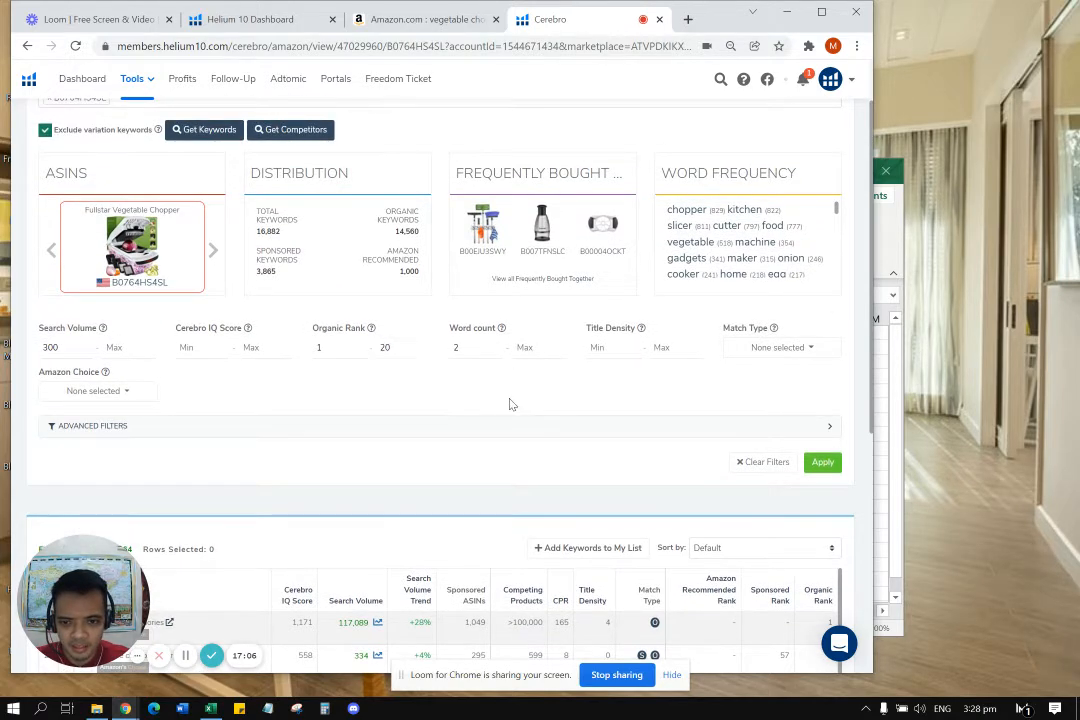
{"action": "left_click", "coordinate": [820, 463]}
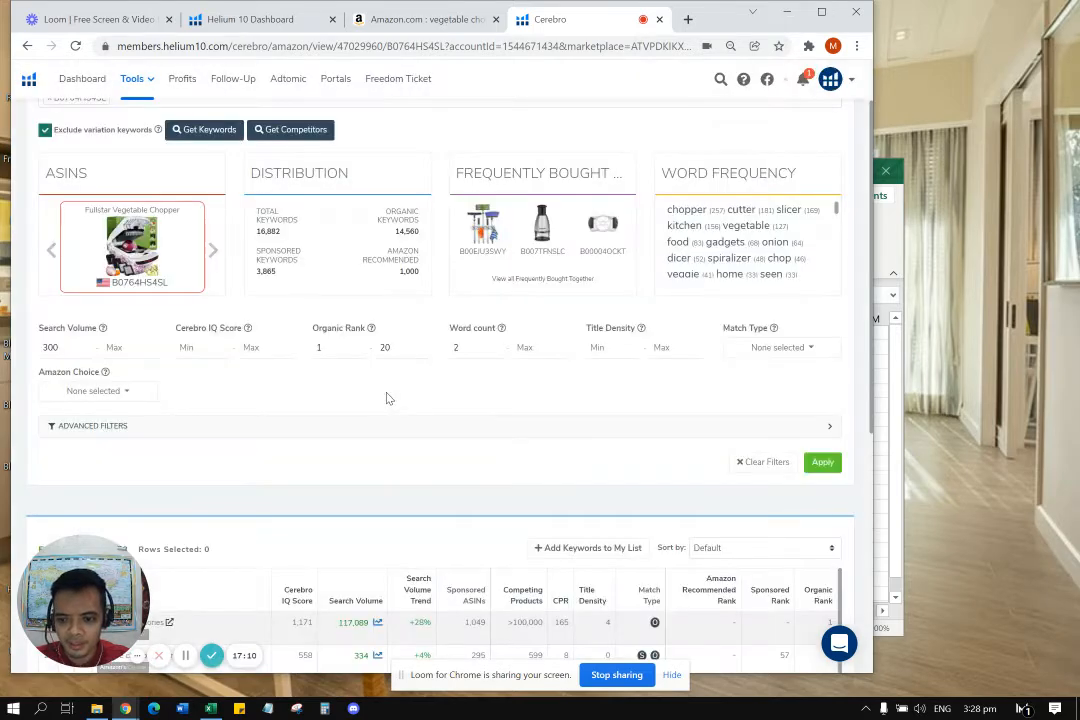
Sort the Fullstar keywords by search volume from high to low and export them as a CSV file.
{"action": "scroll", "coordinate": [285, 396], "scroll_direction": "down", "scroll_amount": 2}
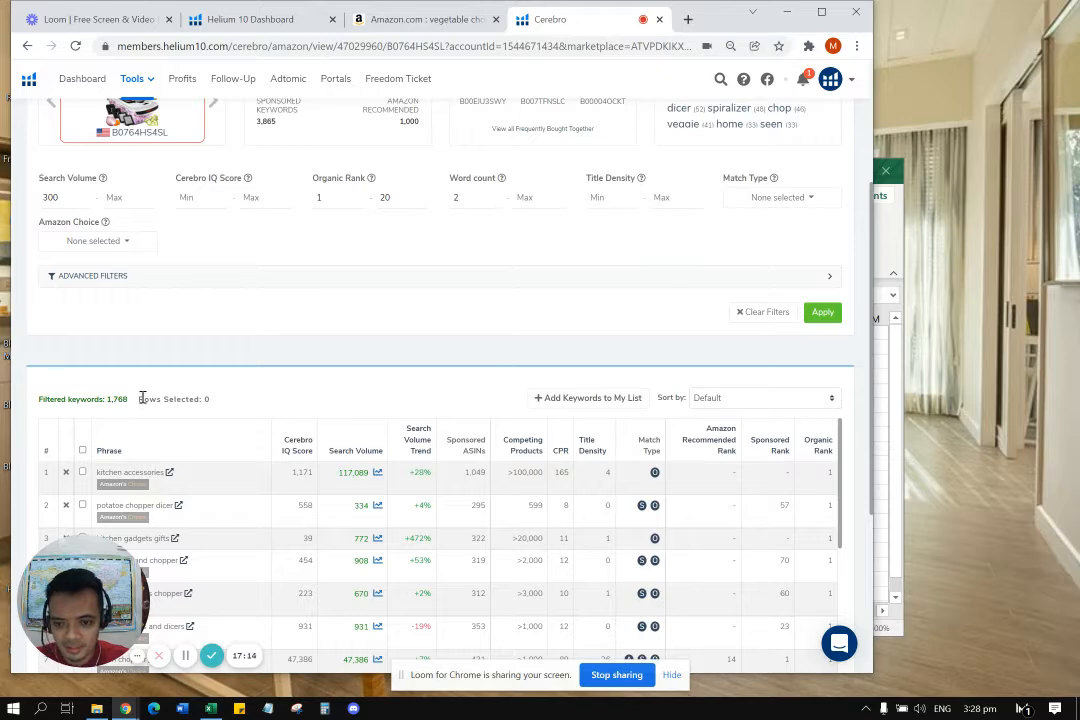
{"action": "left_click", "coordinate": [360, 456]}
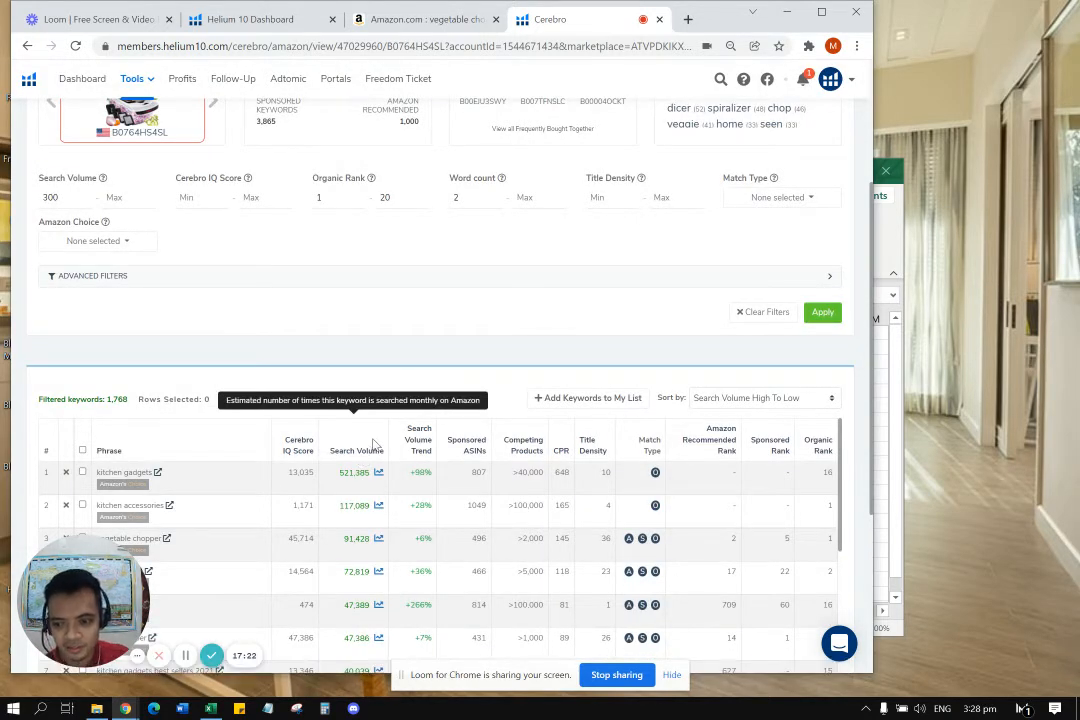
{"action": "scroll", "coordinate": [682, 354], "scroll_direction": "up", "scroll_amount": 3}
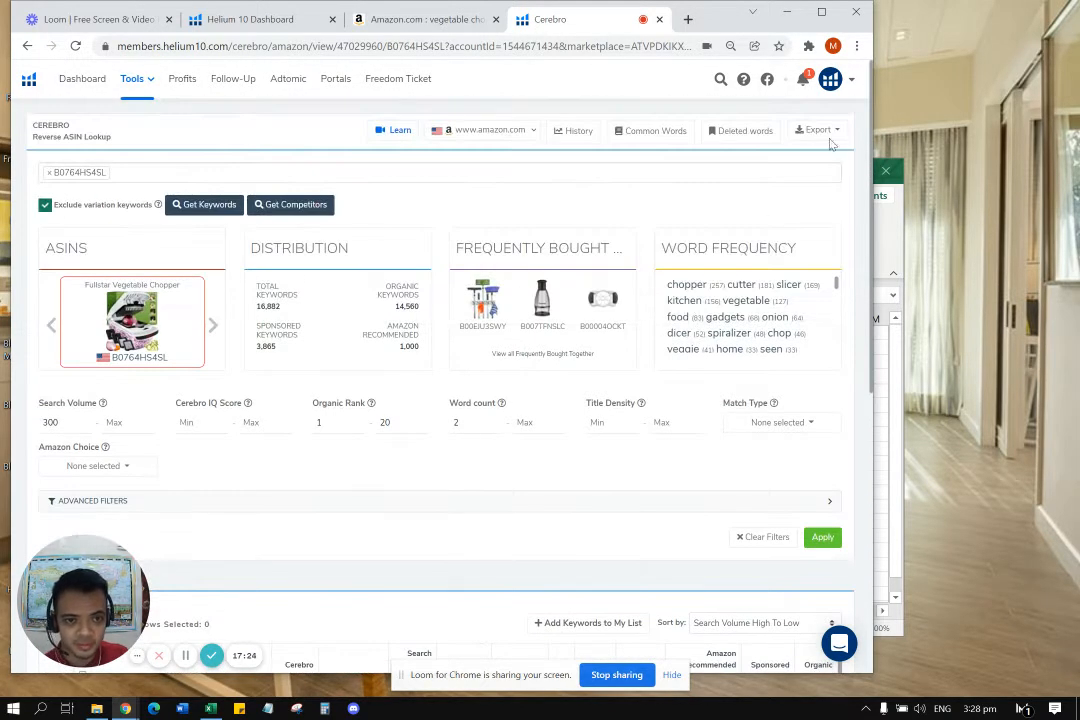
{"action": "left_click", "coordinate": [838, 131]}
{"action": "left_click", "coordinate": [778, 170]}
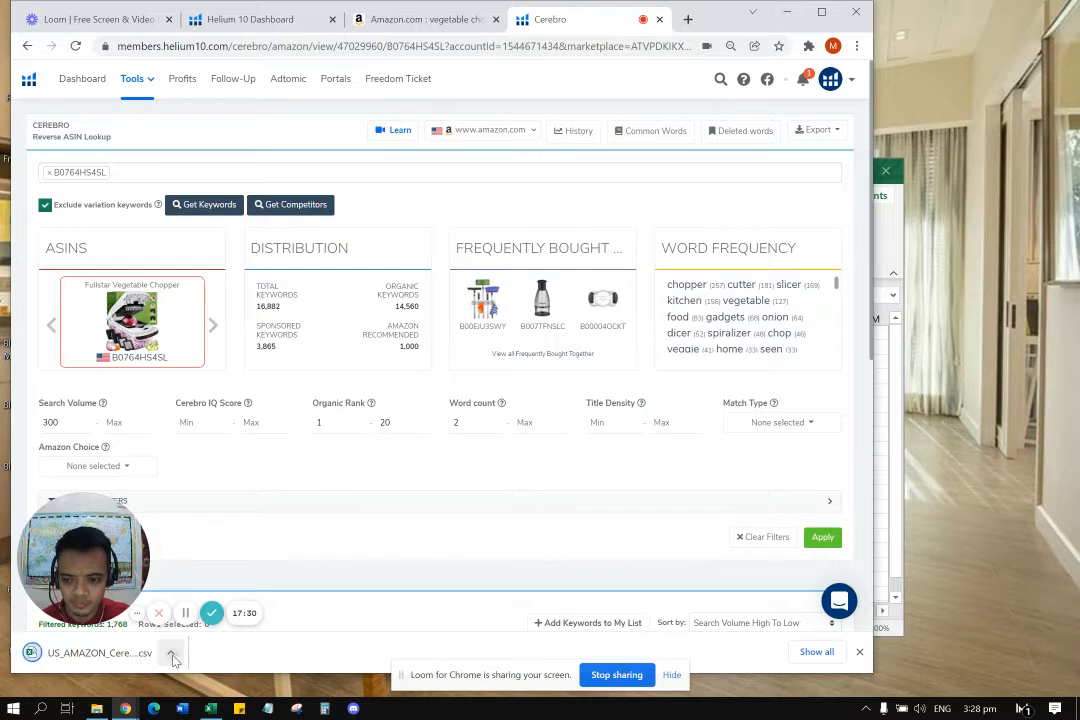
Show the exported Fullstar file in the Downloads folder and rename it to "US_AMAZON_Cerebro_B0764HS4SL - highest reviews".
{"action": "left_click", "coordinate": [170, 653]}
{"action": "left_click", "coordinate": [212, 601]}
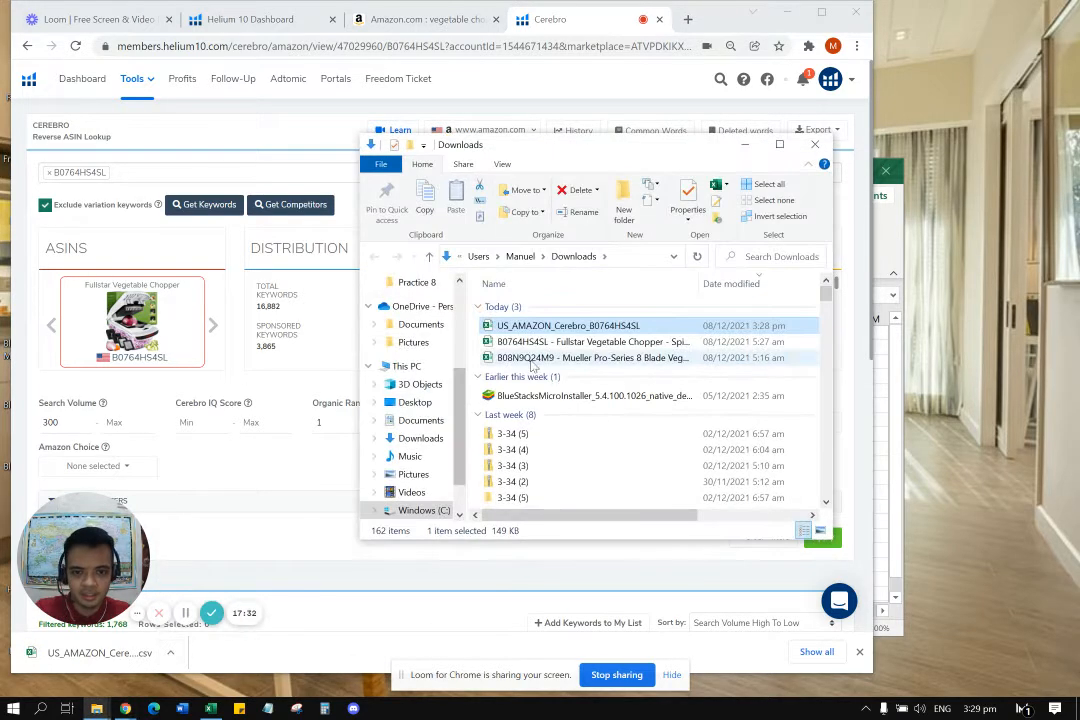
{"action": "left_click", "coordinate": [649, 327]}
{"action": "left_click", "coordinate": [649, 325]}
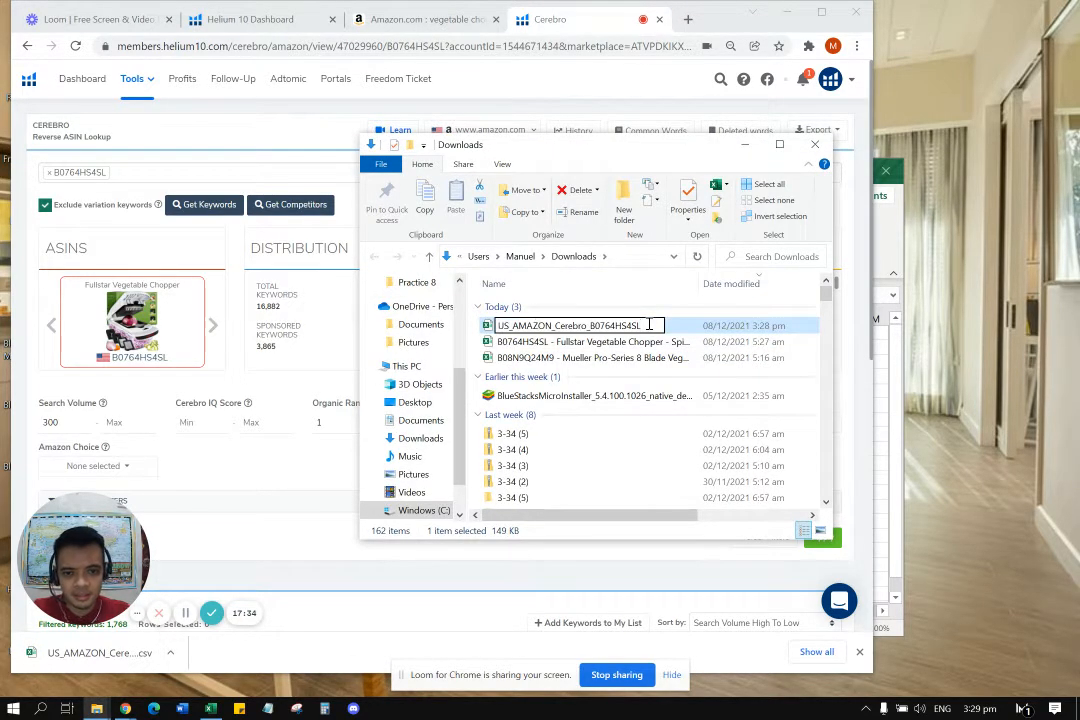
{"action": "type", "text": "-"}
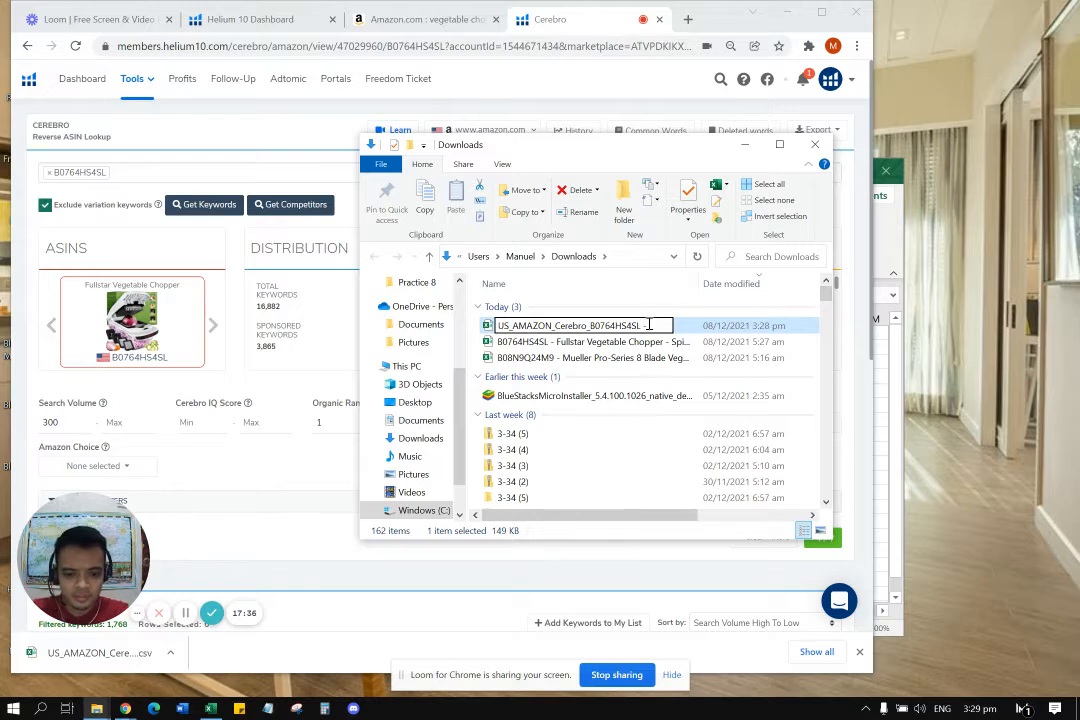
{"action": "type", "text": " highest re"}
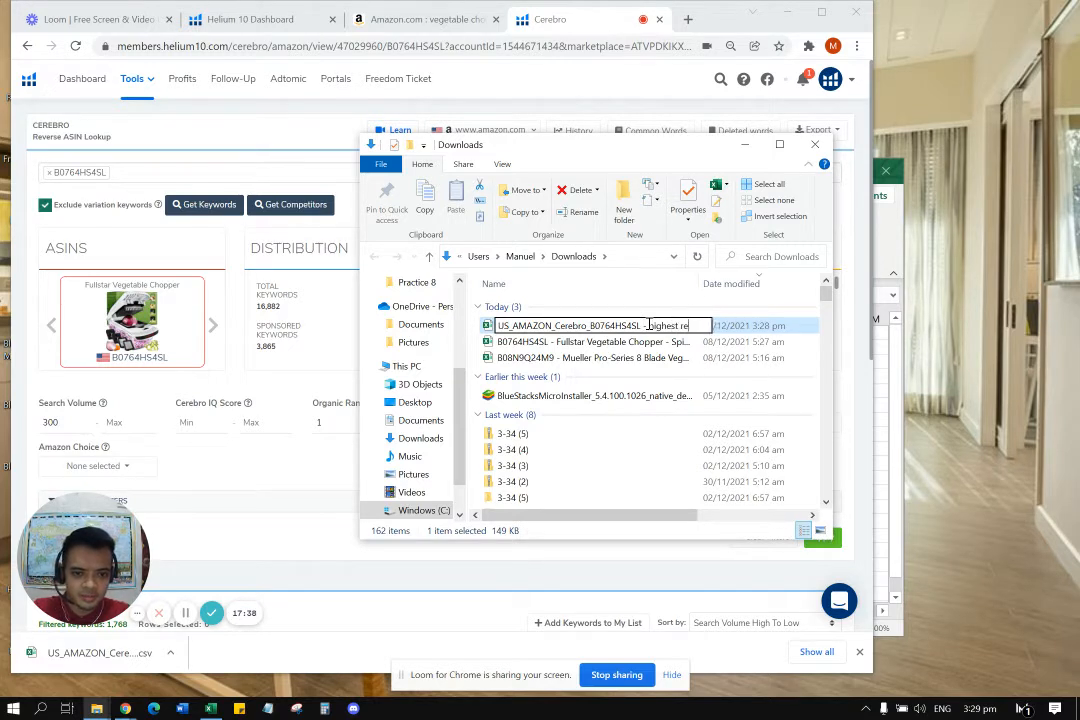
{"action": "type", "text": "views"}
{"action": "key", "text": "Return"}
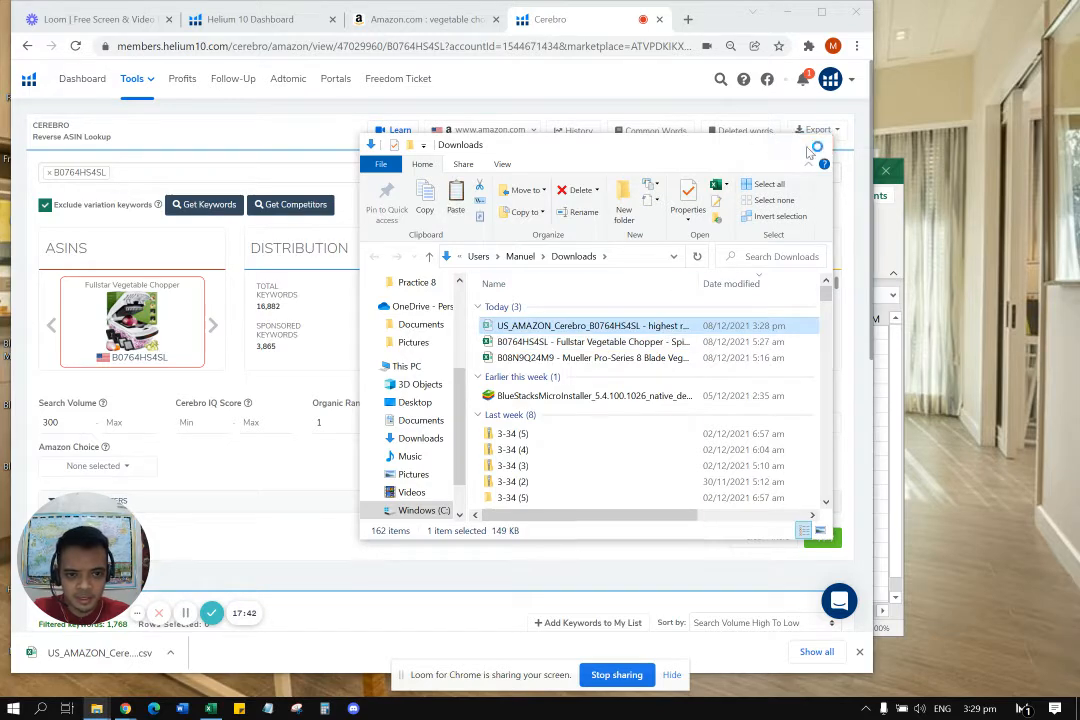
Move the renamed highest reviews file into the DEMO folder, minimize both folder windows, and dismiss the browser's download bar.
{"action": "left_click", "coordinate": [744, 144]}
{"action": "left_click", "coordinate": [97, 709]}
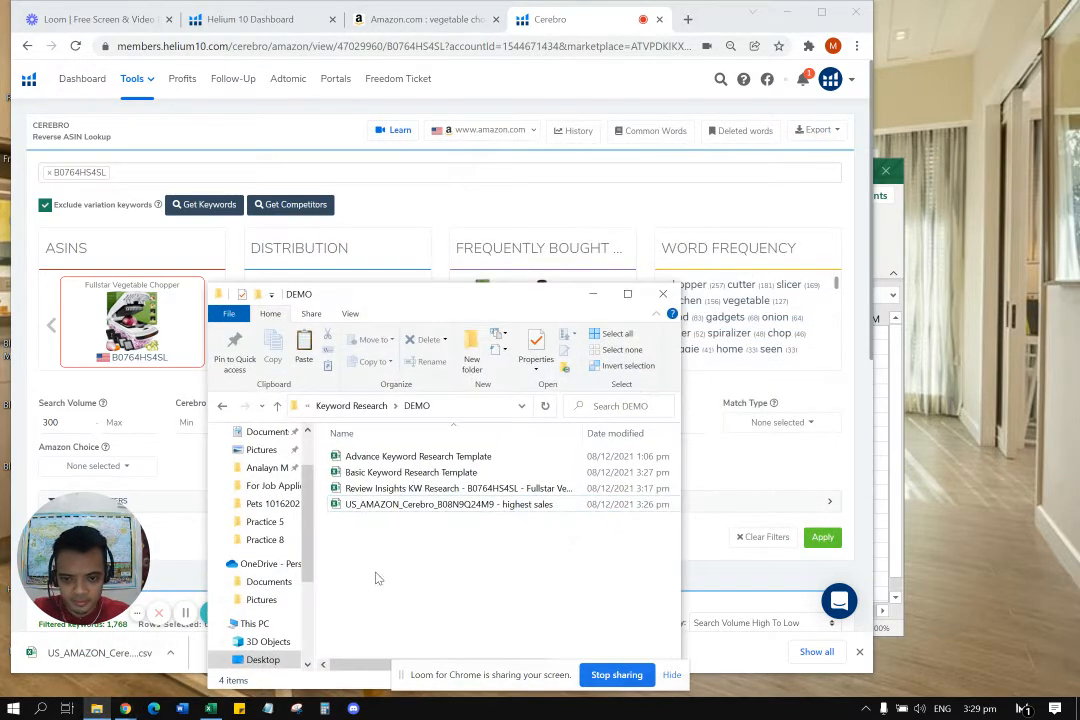
{"action": "key", "text": "ctrl+v"}
{"action": "left_click", "coordinate": [436, 559]}
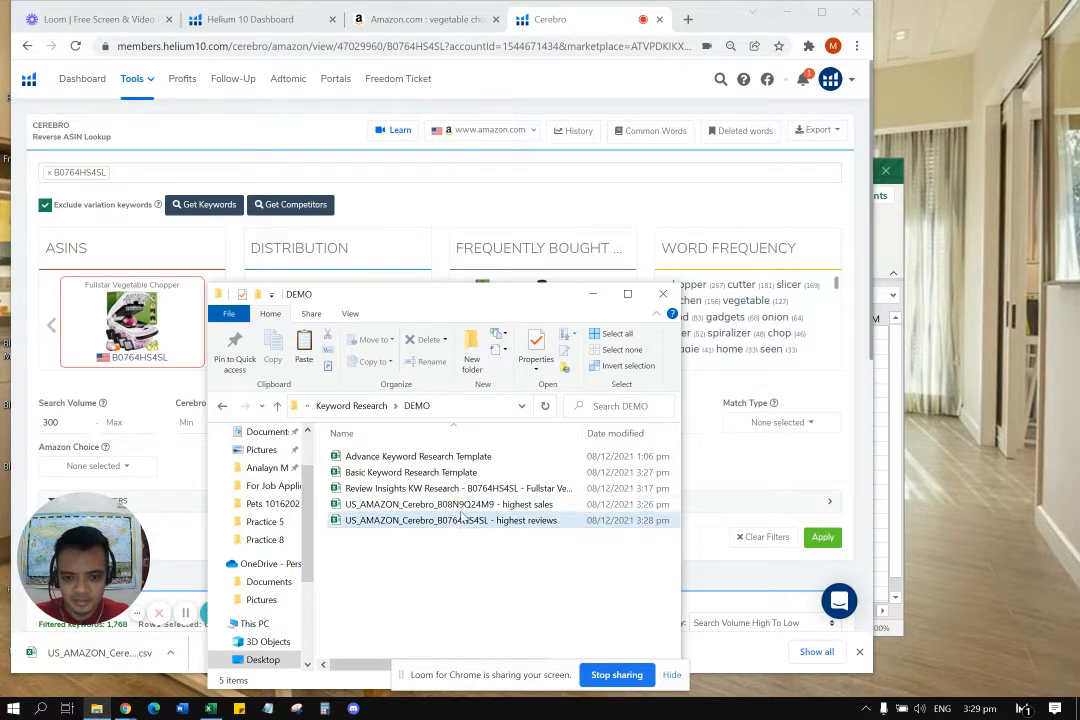
{"action": "left_click", "coordinate": [594, 295]}
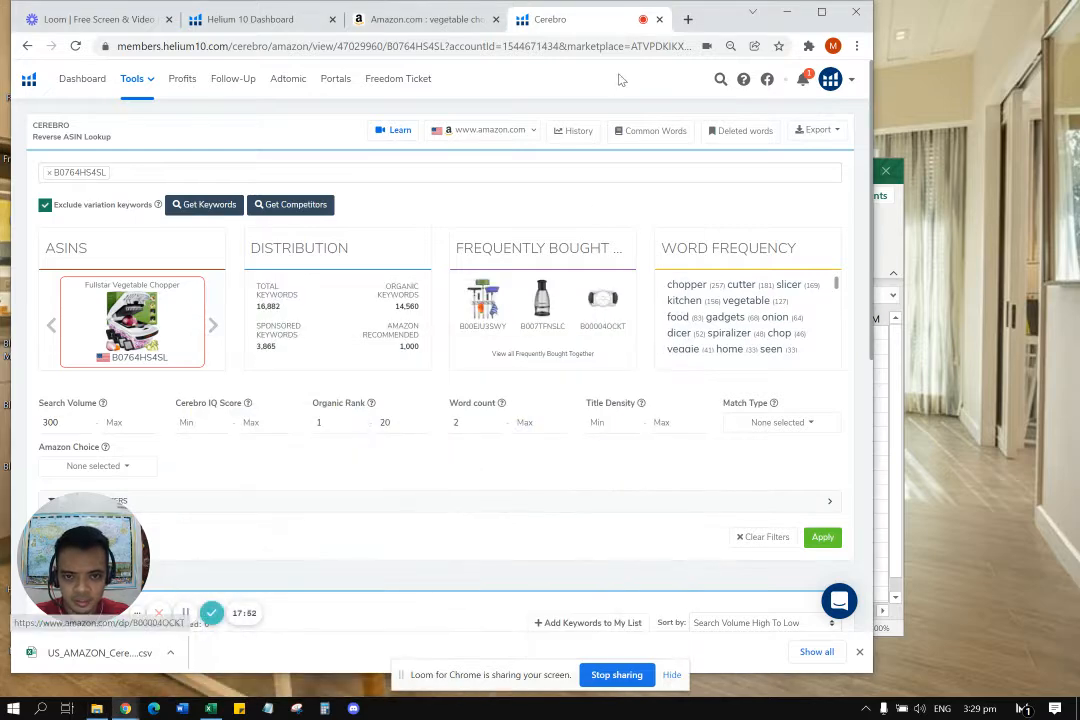
{"action": "left_click", "coordinate": [860, 653]}
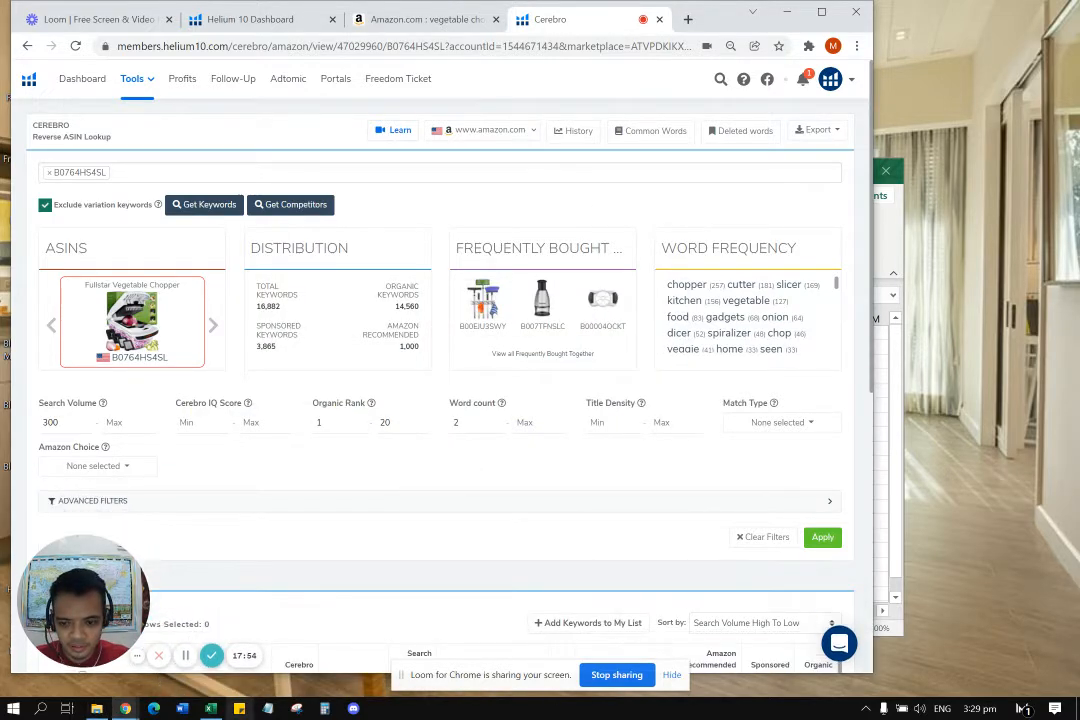
Switch to the Basic Keyword Research Template in Excel and show the Keywords and Search Volume columns of the CEREBRO HIGHEST SALES sheet.
{"action": "mouse_move", "coordinate": [210, 706]}
{"action": "left_click", "coordinate": [233, 686]}
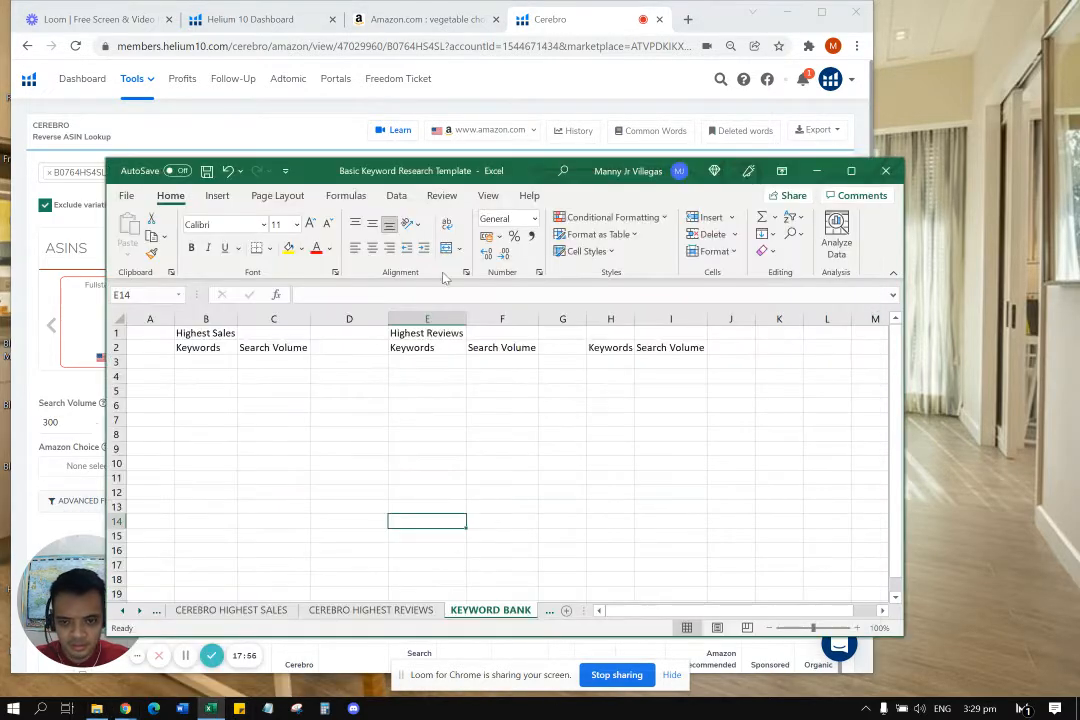
{"action": "left_click", "coordinate": [245, 609]}
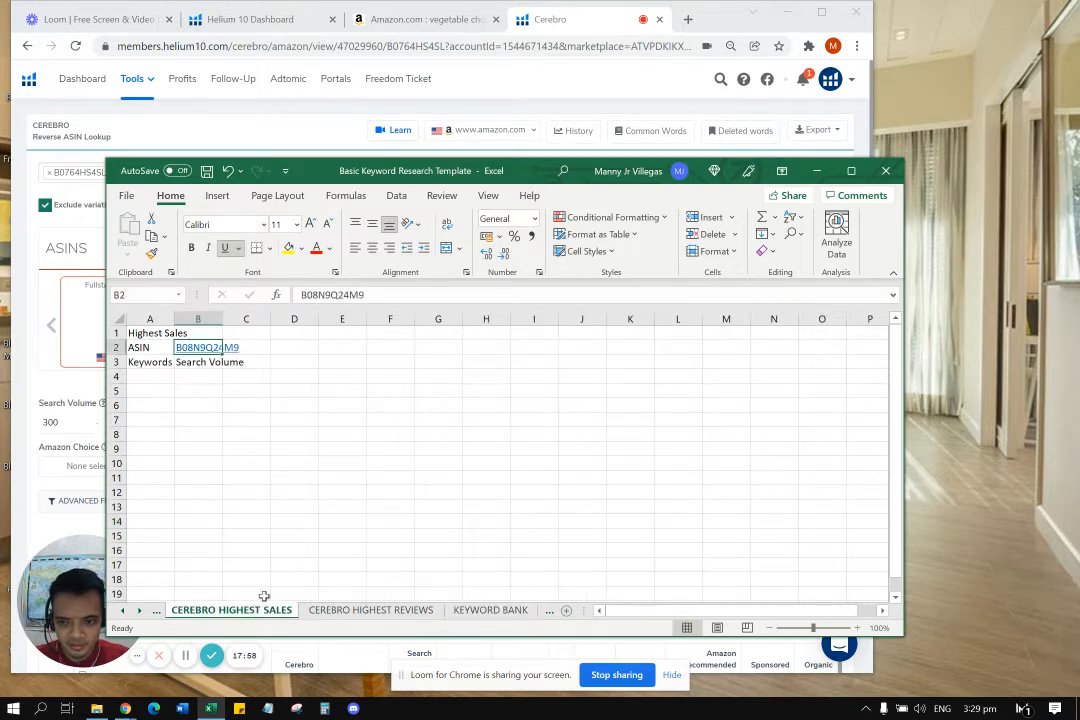
{"action": "left_click", "coordinate": [166, 373]}
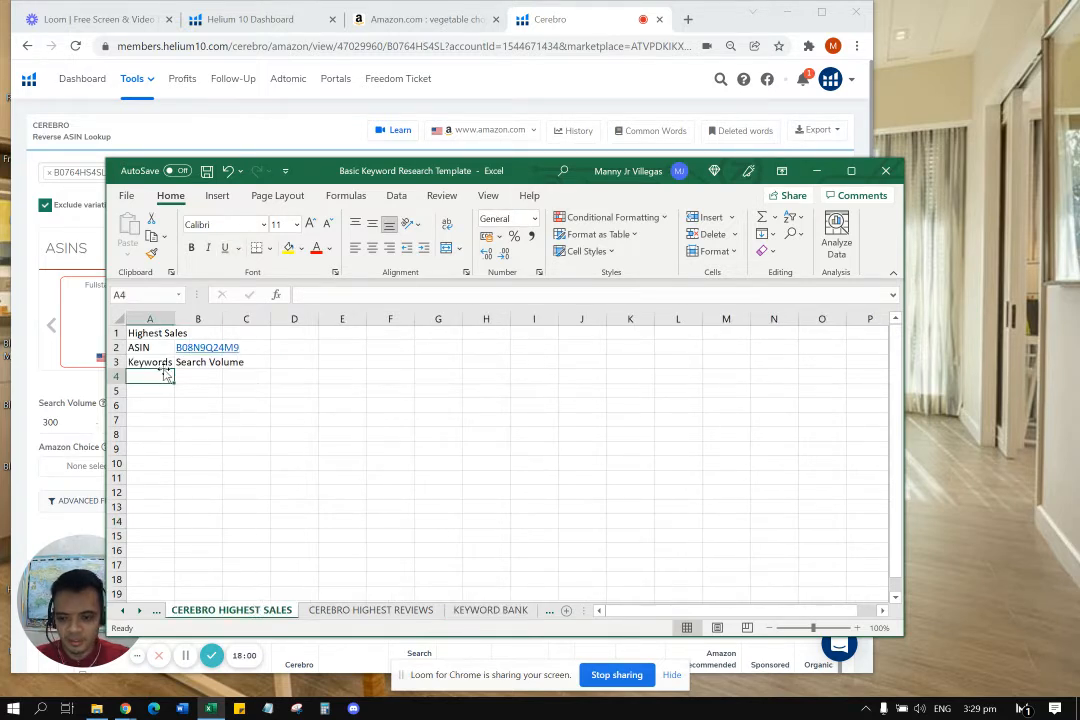
{"action": "left_click", "coordinate": [163, 363]}
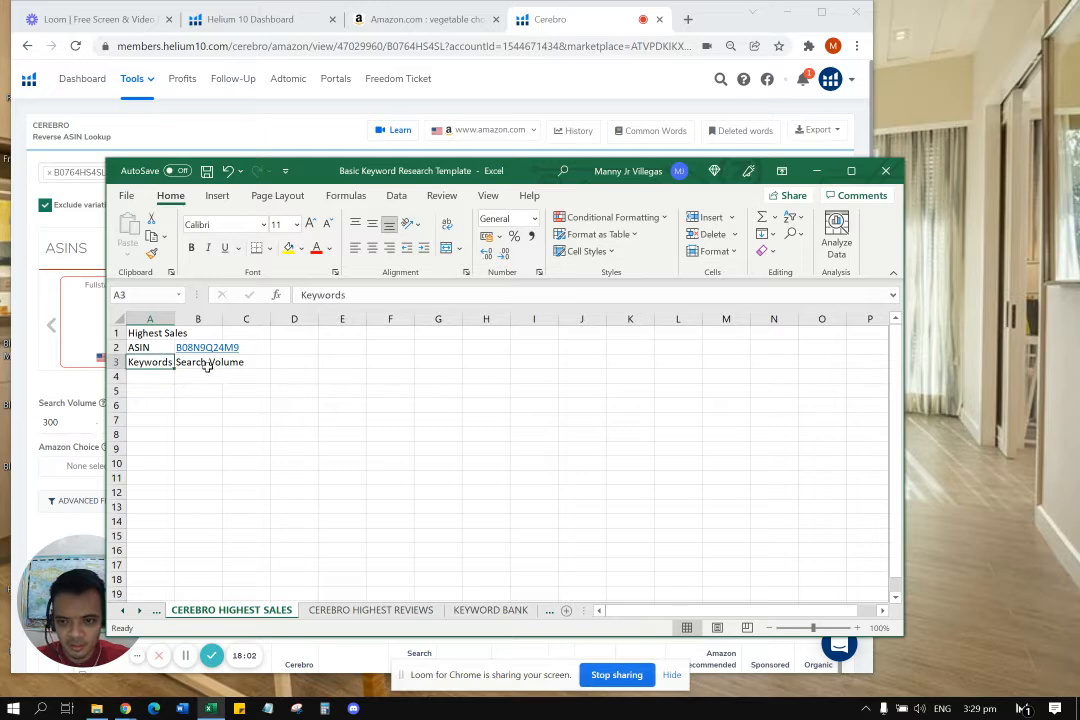
{"action": "left_click", "coordinate": [209, 365]}
{"action": "left_click", "coordinate": [204, 376]}
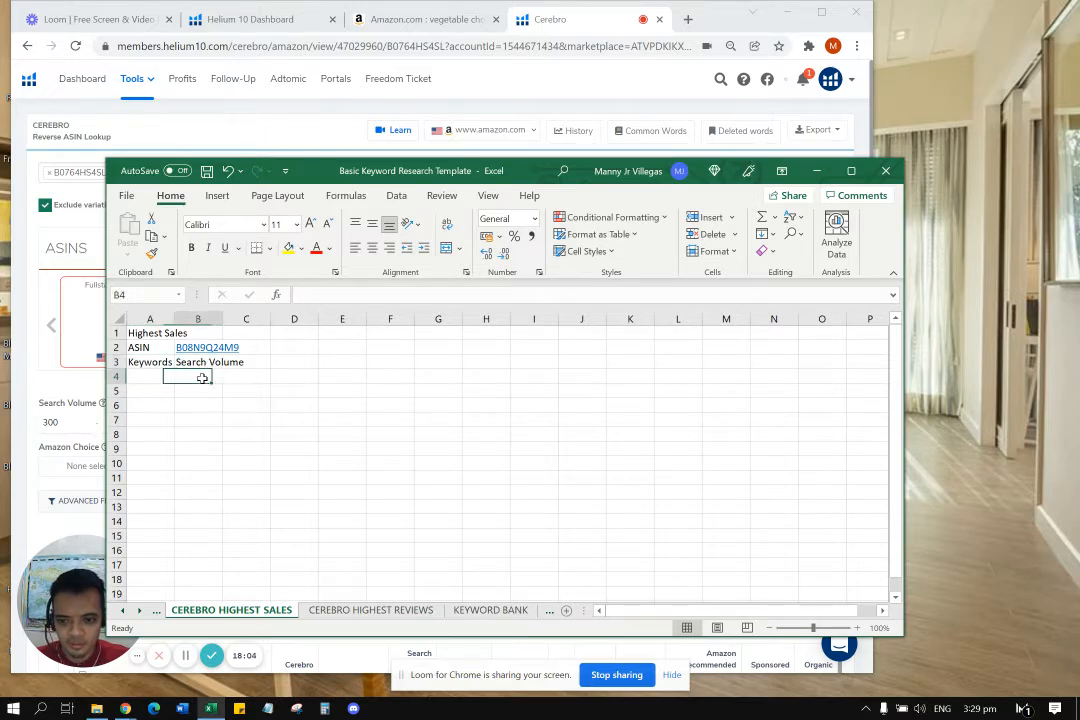
Open "US_AMAZON_Cerebro_B08N9Q24M9 - highest sales" from the DEMO folder and delete its Cerebro IQ Score column.
{"action": "left_click", "coordinate": [96, 708]}
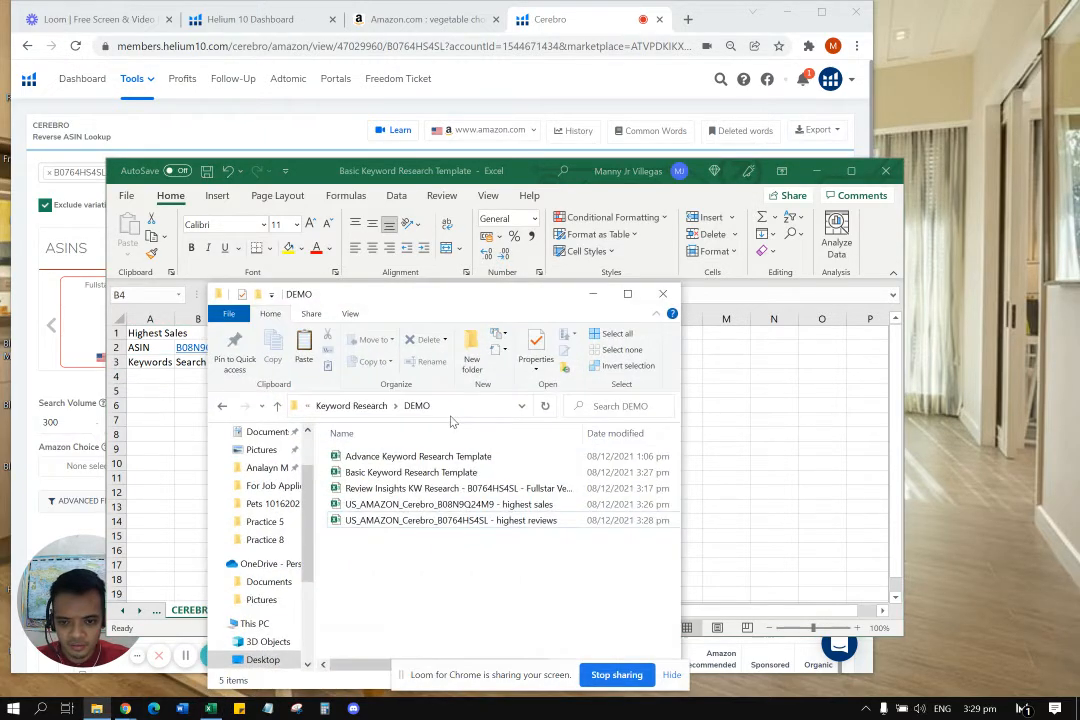
{"action": "double_click", "coordinate": [455, 505]}
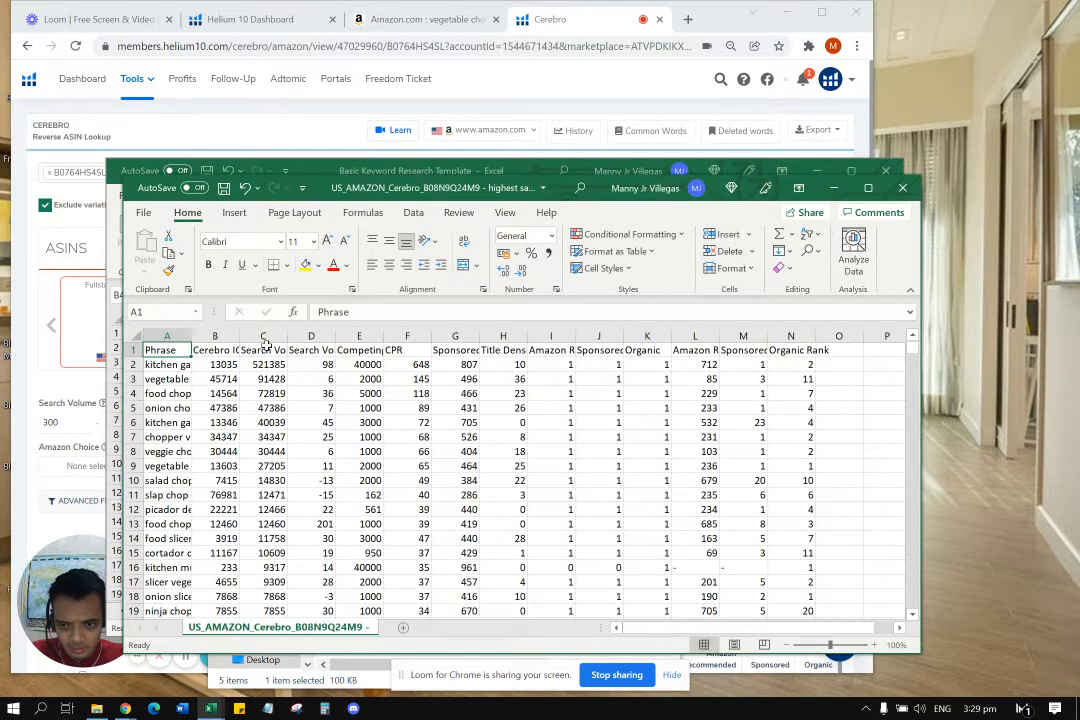
{"action": "right_click", "coordinate": [232, 337]}
{"action": "left_click", "coordinate": [266, 482]}
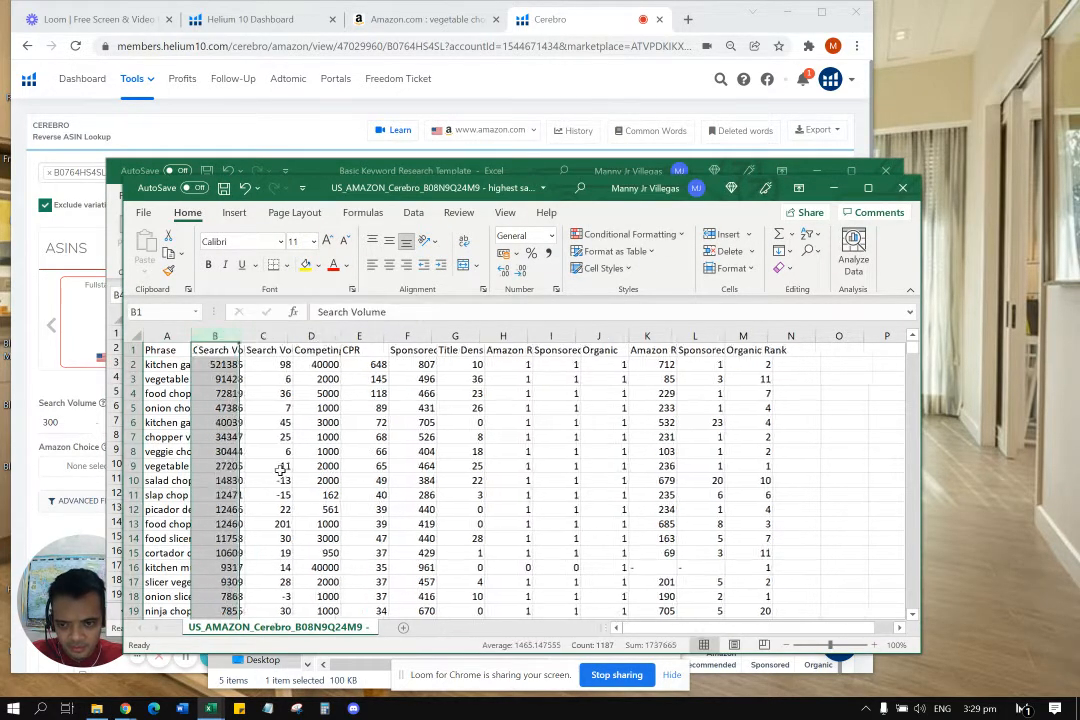
Copy all phrases and search volumes, cells A2 to B1187, from the highest sales export.
{"action": "left_click_drag", "start_coordinate": [178, 366], "coordinate": [214, 365]}
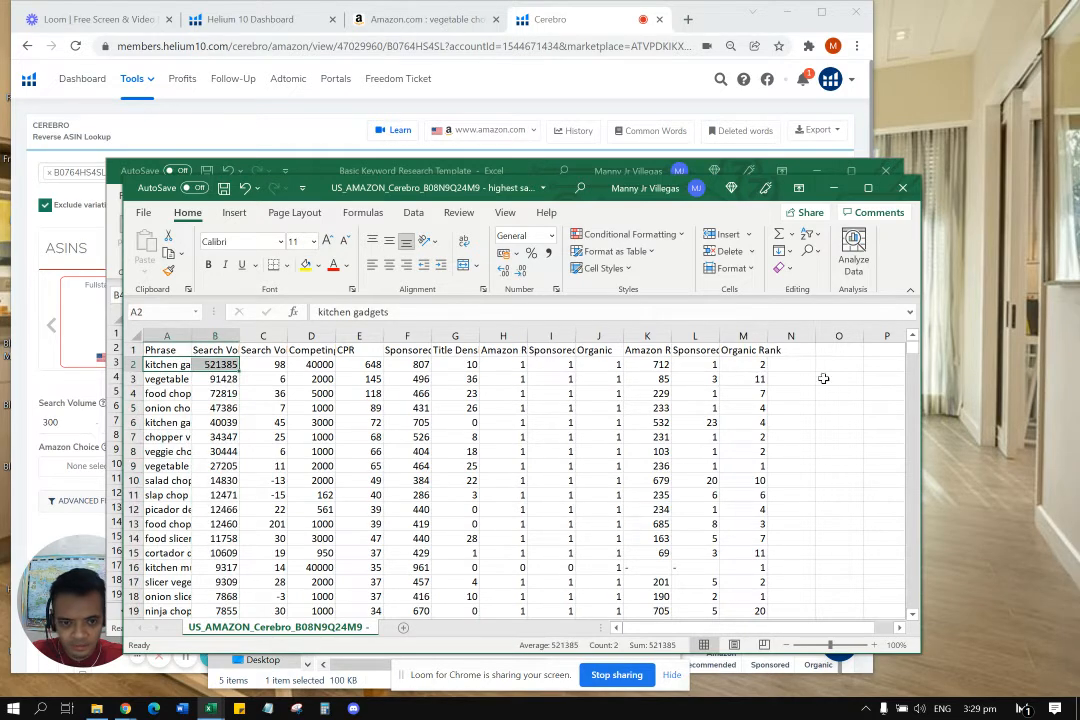
{"action": "scroll", "coordinate": [913, 518], "scroll_direction": "down", "scroll_amount": 10}
{"action": "left_click_drag", "start_coordinate": [913, 518], "coordinate": [912, 608]}
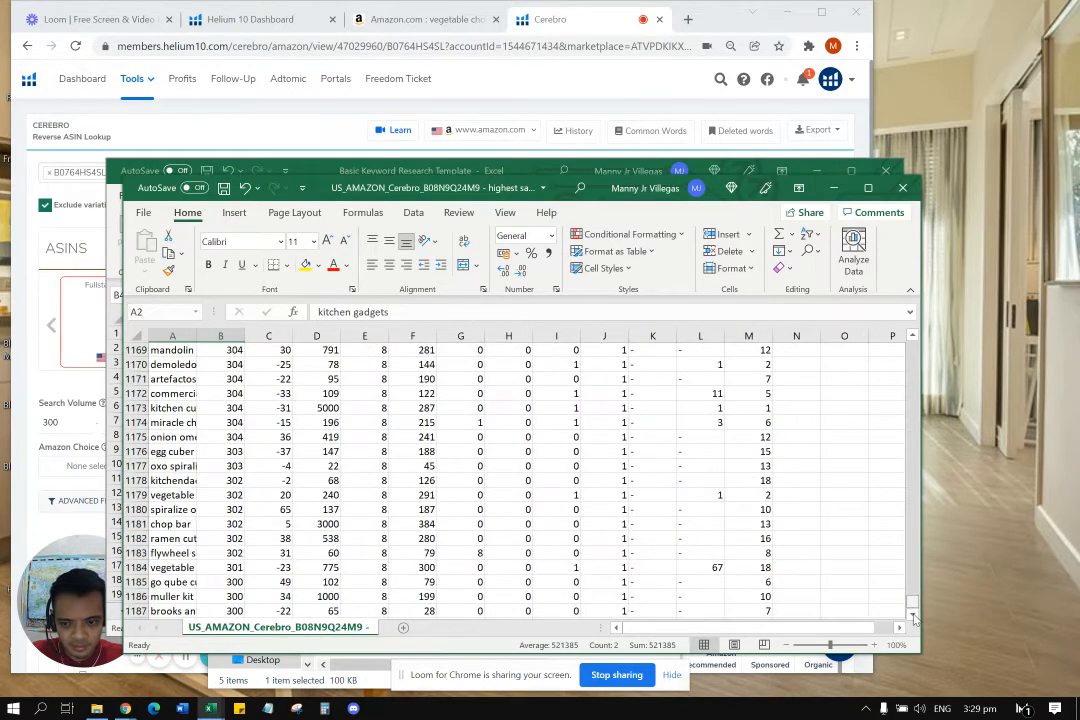
{"action": "left_click", "coordinate": [234, 610], "text": "shift"}
{"action": "key", "text": "ctrl+c"}
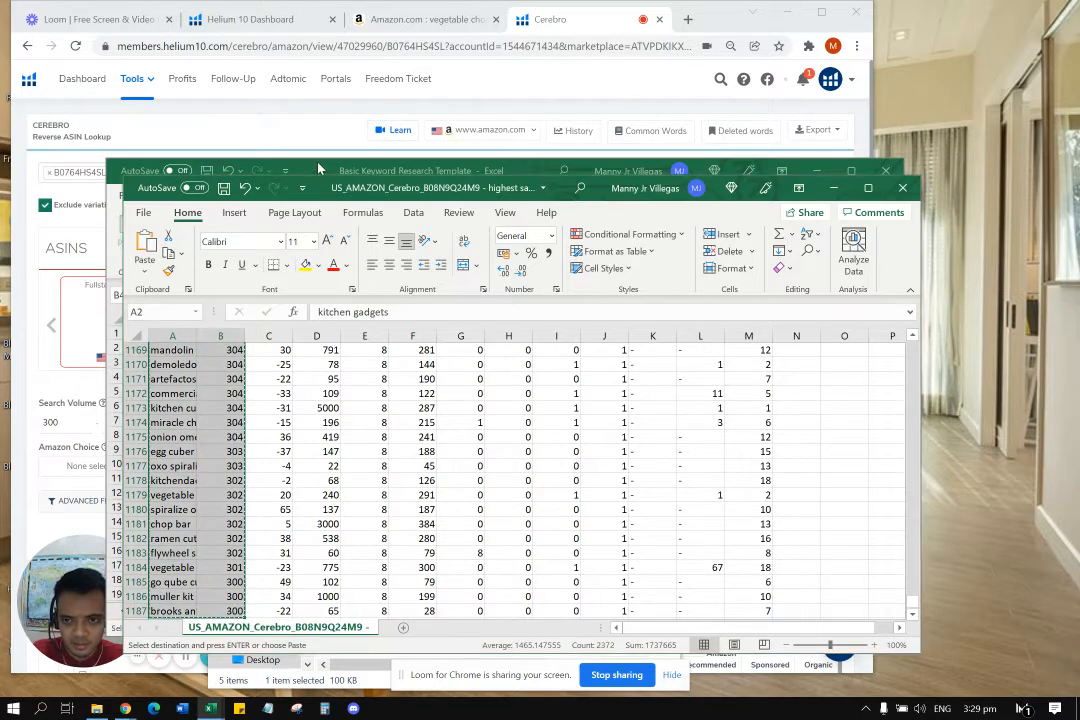
Paste the copied keywords and search volumes into the template's CEREBRO HIGHEST SALES sheet, starting at cell A4.
{"action": "key", "text": "alt+Tab"}
{"action": "left_click", "coordinate": [150, 376]}
{"action": "key", "text": "ctrl+v"}
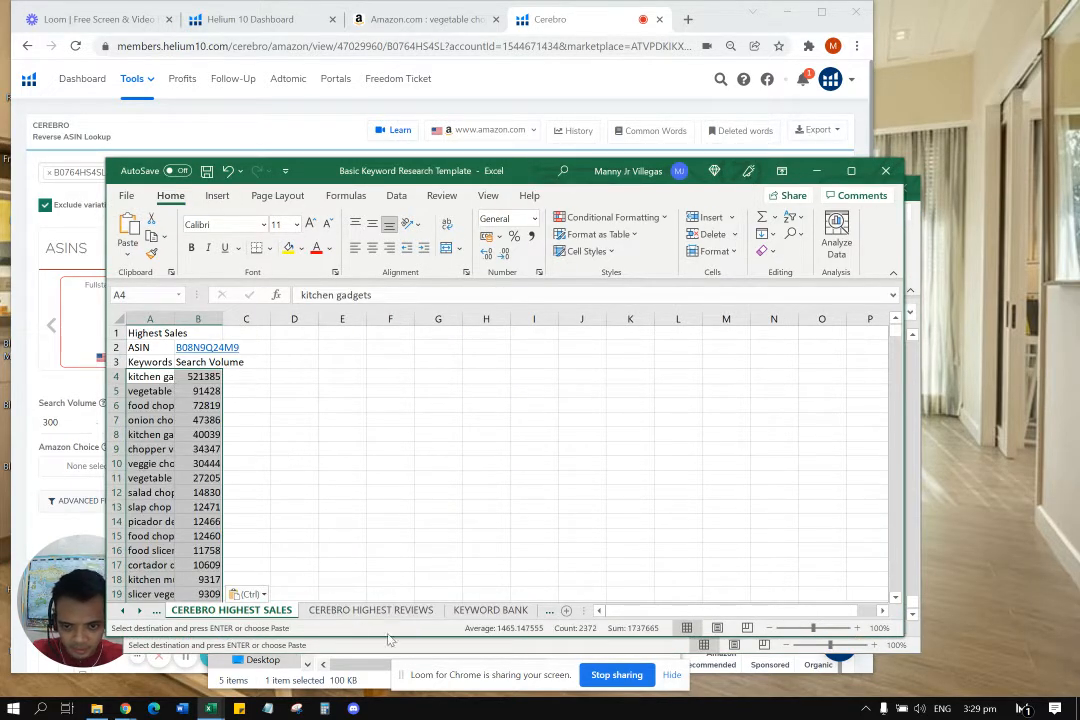
Paste the same keywords and search volumes under Highest Sales in the KEYWORD BANK sheet, starting at cell B3.
{"action": "left_click", "coordinate": [490, 610]}
{"action": "left_click", "coordinate": [206, 361]}
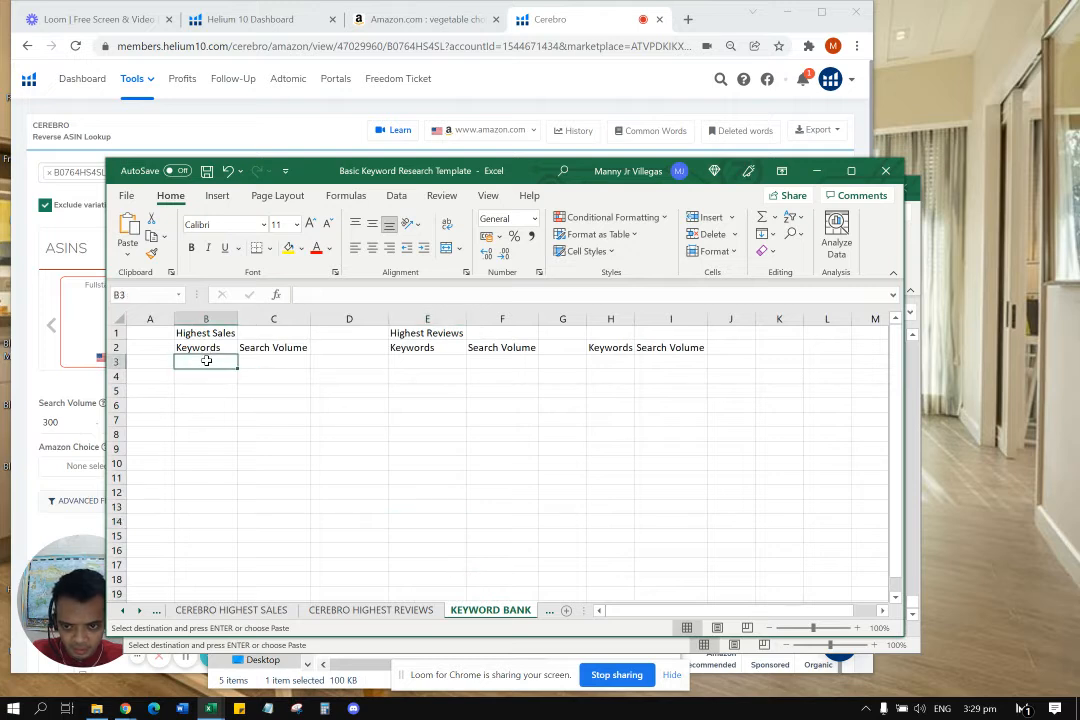
{"action": "key", "text": "ctrl+v"}
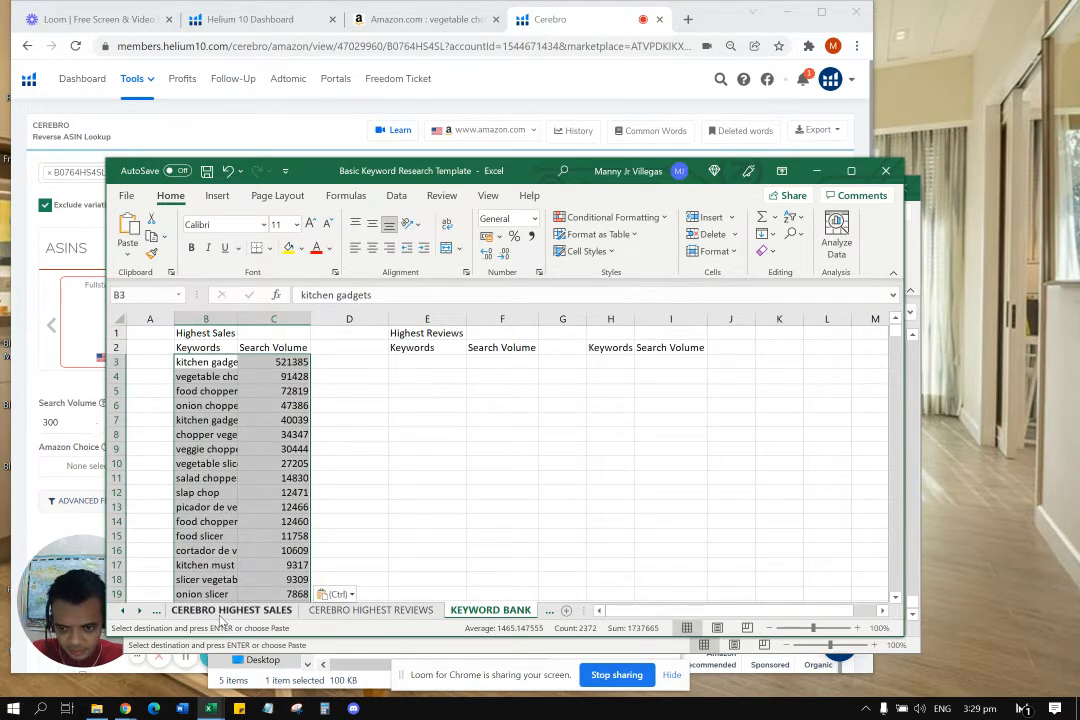
Show the CEREBRO HIGHEST REVIEWS sheet and close the highest sales export without saving it or keeping the copied data.
{"action": "left_click", "coordinate": [329, 612]}
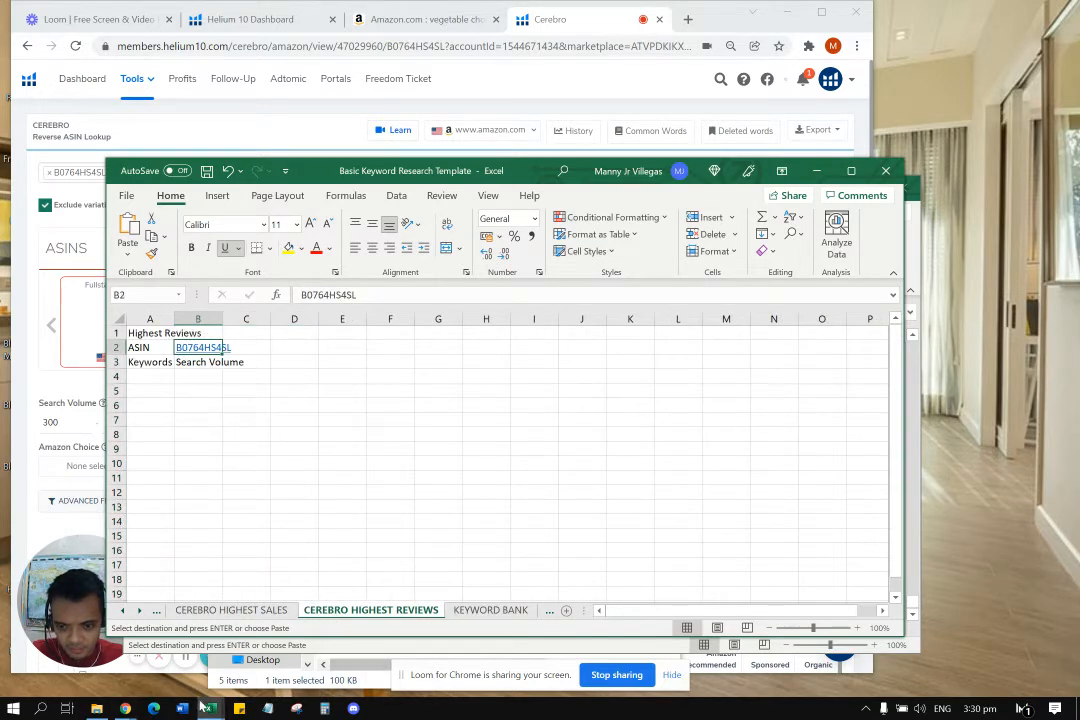
{"action": "mouse_move", "coordinate": [210, 706]}
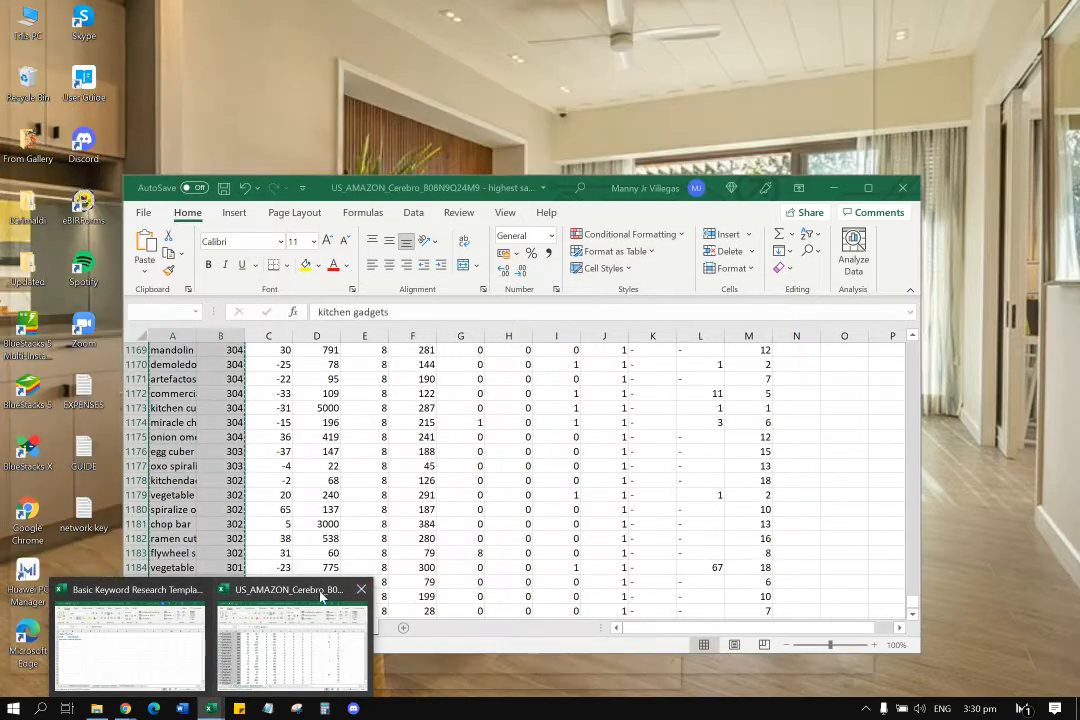
{"action": "left_click", "coordinate": [360, 588]}
{"action": "left_click", "coordinate": [540, 384]}
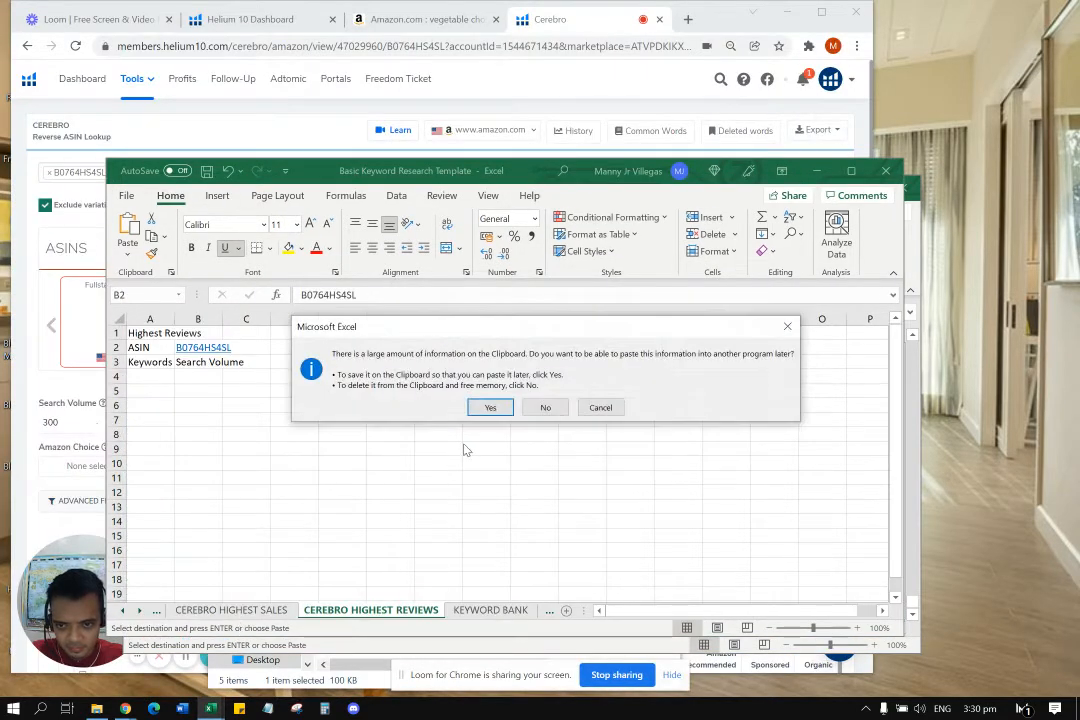
{"action": "left_click", "coordinate": [545, 407]}
{"action": "left_click", "coordinate": [368, 511]}
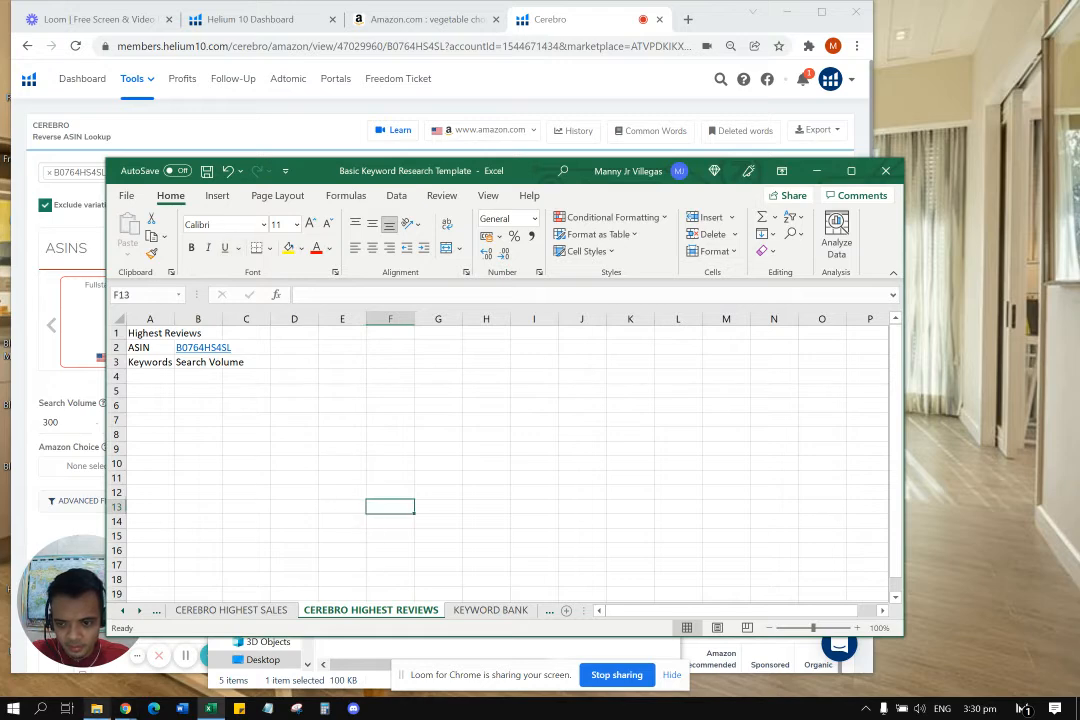
Open "US_AMAZON_Cerebro_B0764HS4SL - highest reviews" from the DEMO folder and delete its Cerebro IQ Score column.
{"action": "left_click", "coordinate": [100, 708]}
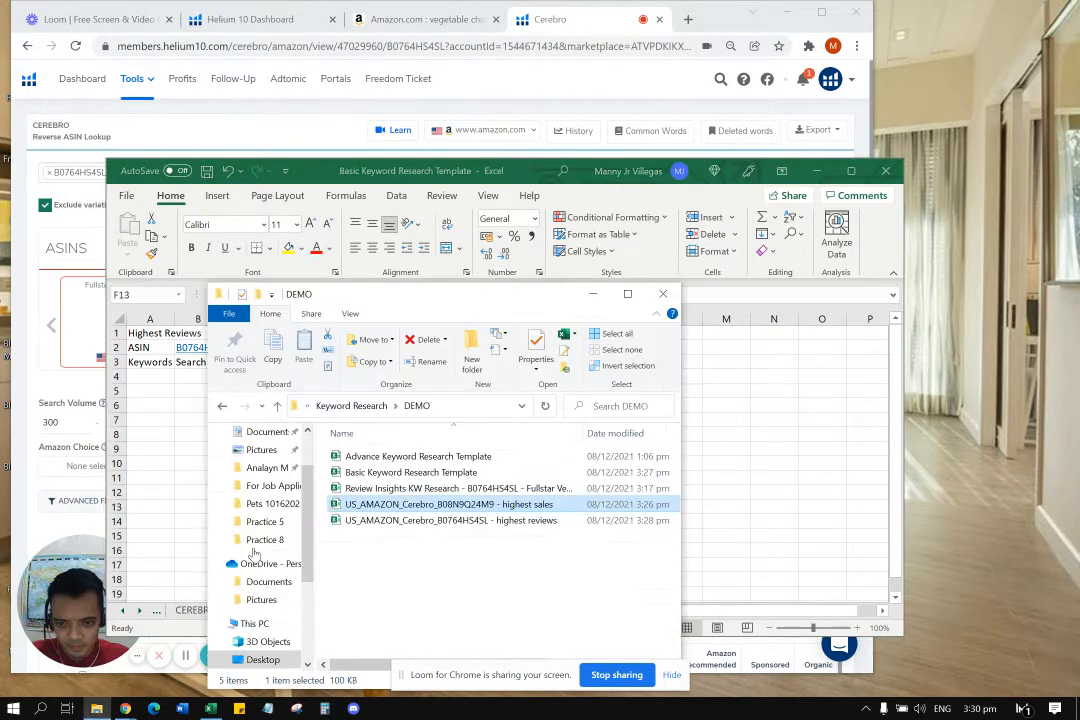
{"action": "double_click", "coordinate": [427, 519]}
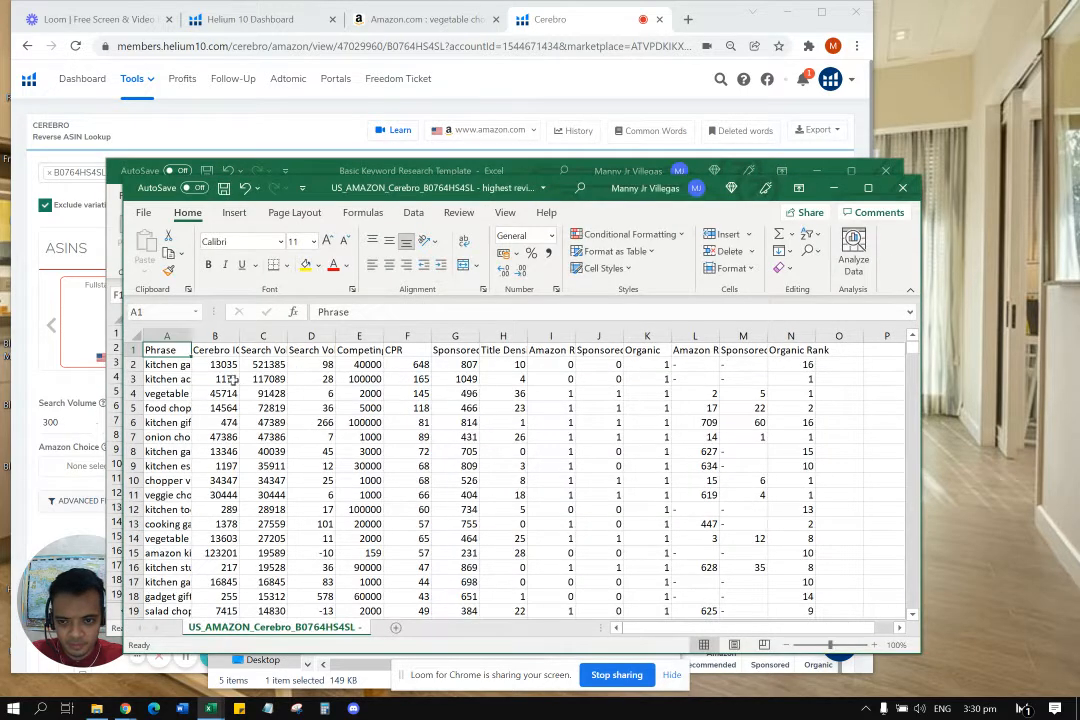
{"action": "right_click", "coordinate": [215, 335]}
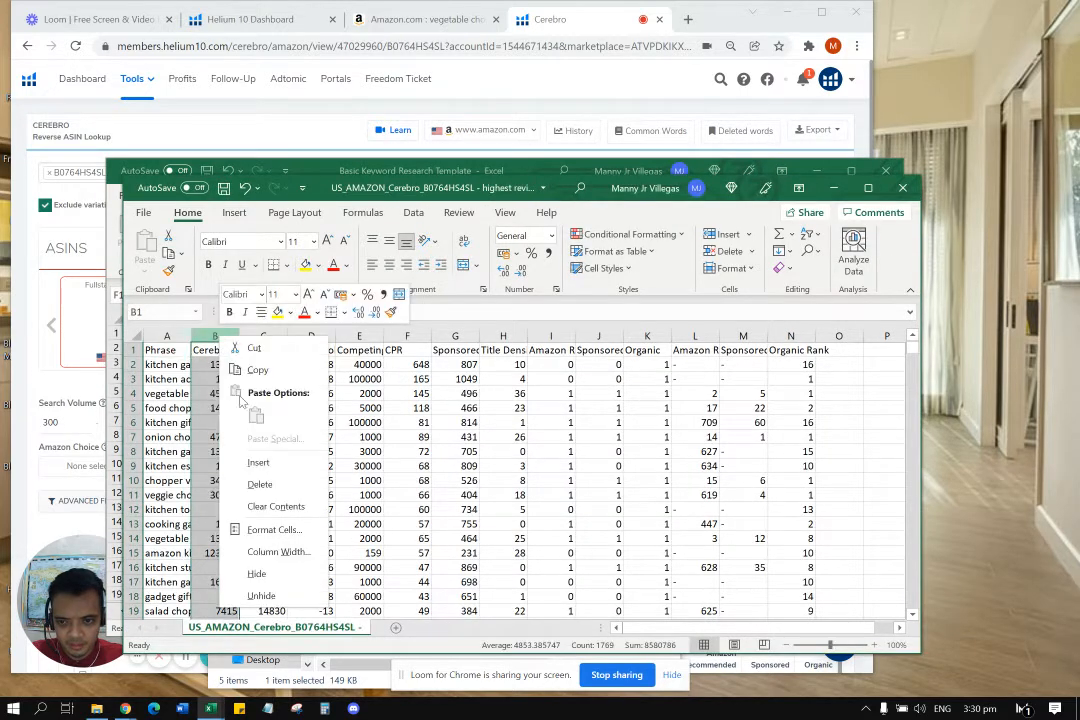
{"action": "left_click", "coordinate": [259, 484]}
{"action": "left_click_drag", "start_coordinate": [165, 364], "coordinate": [214, 364]}
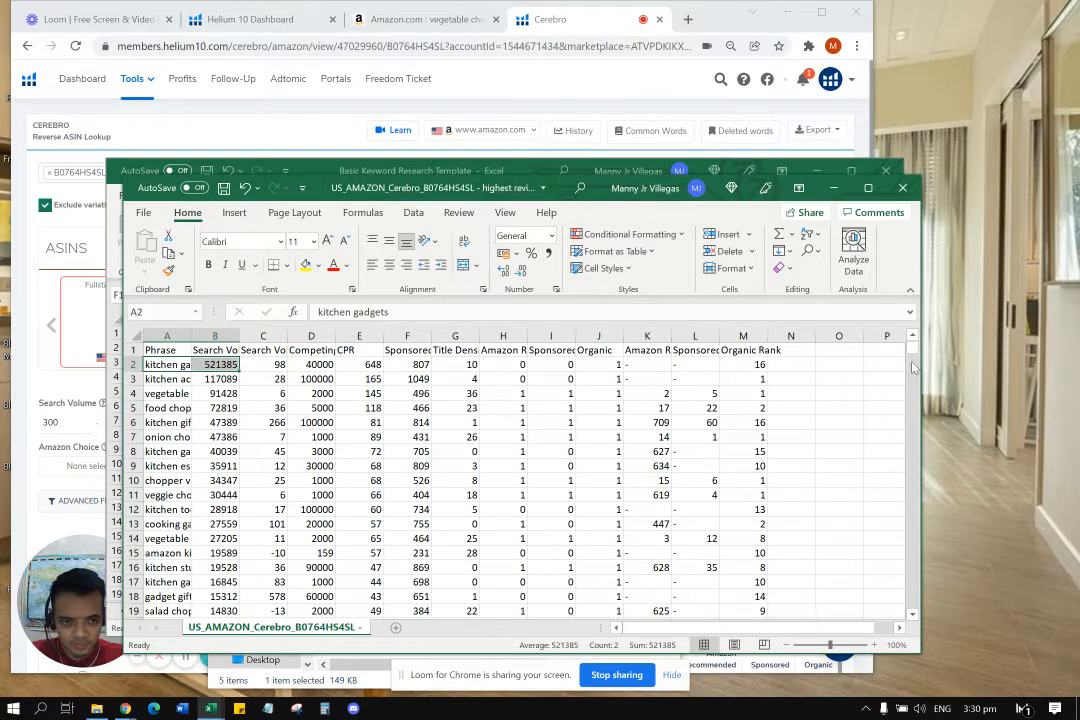
{"action": "left_click_drag", "start_coordinate": [914, 350], "coordinate": [290, 605]}
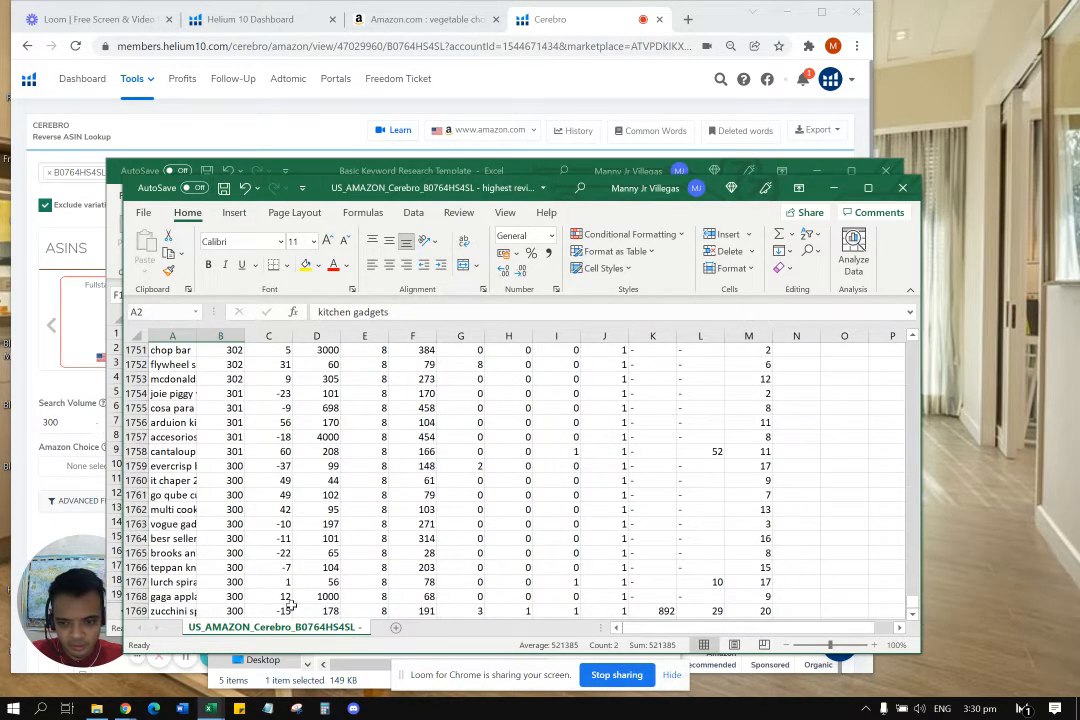
{"action": "left_click", "coordinate": [226, 611]}
{"action": "scroll", "coordinate": [775, 480], "scroll_direction": "up", "scroll_amount": 20}
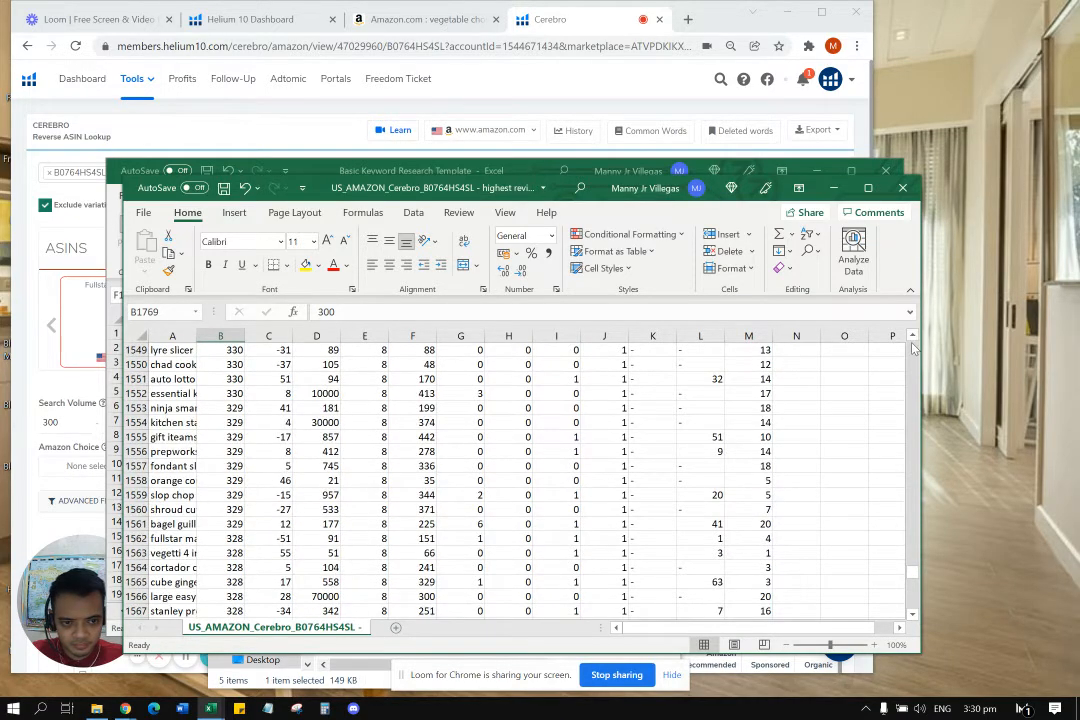
{"action": "left_click", "coordinate": [910, 531]}
{"action": "left_click_drag", "start_coordinate": [916, 571], "coordinate": [916, 345]}
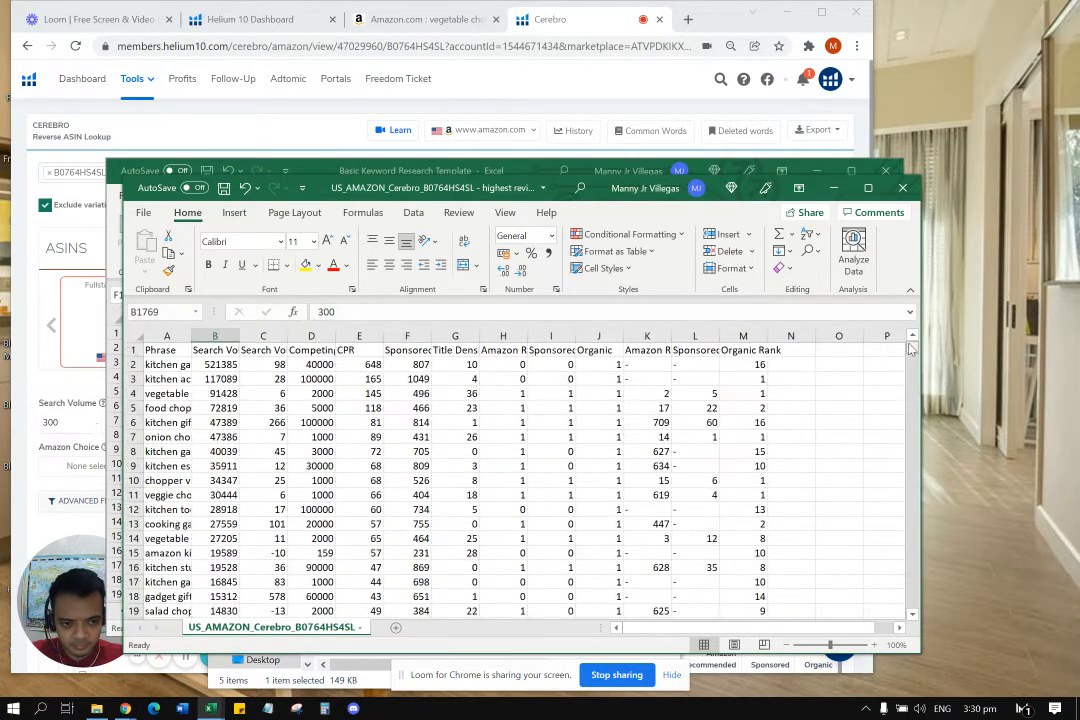
Copy all phrases and search volumes, cells A2 to B1769, from the highest reviews export.
{"action": "left_click_drag", "start_coordinate": [166, 366], "coordinate": [215, 365]}
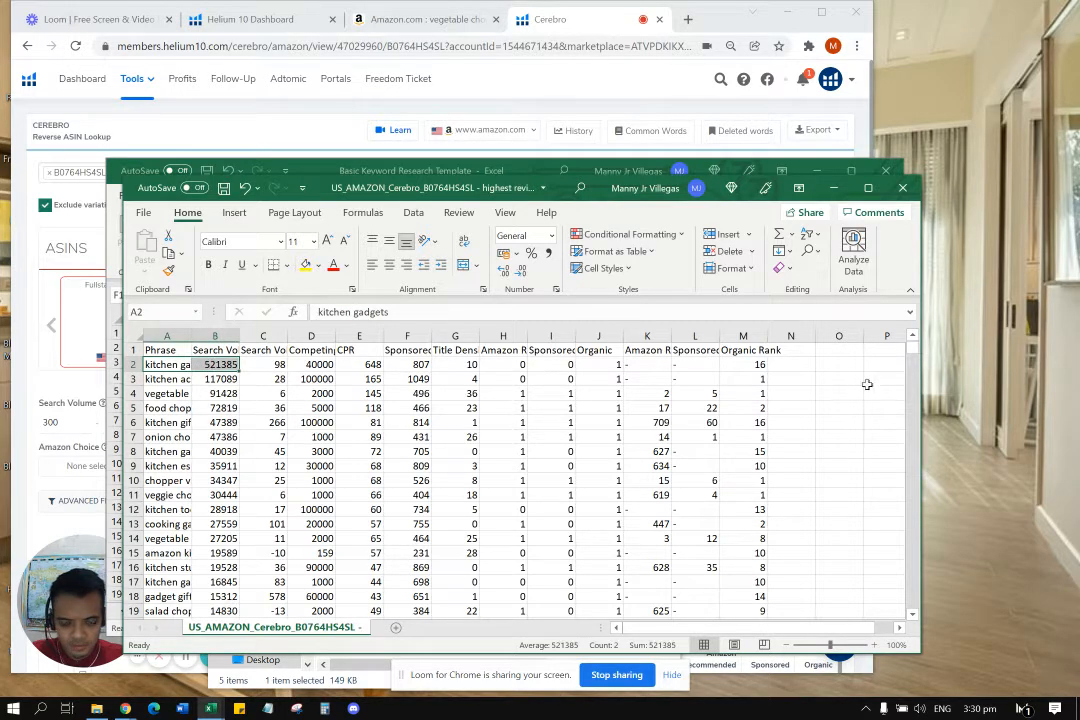
{"action": "left_click_drag", "start_coordinate": [914, 350], "coordinate": [908, 622]}
{"action": "left_click", "coordinate": [230, 612], "text": "shift"}
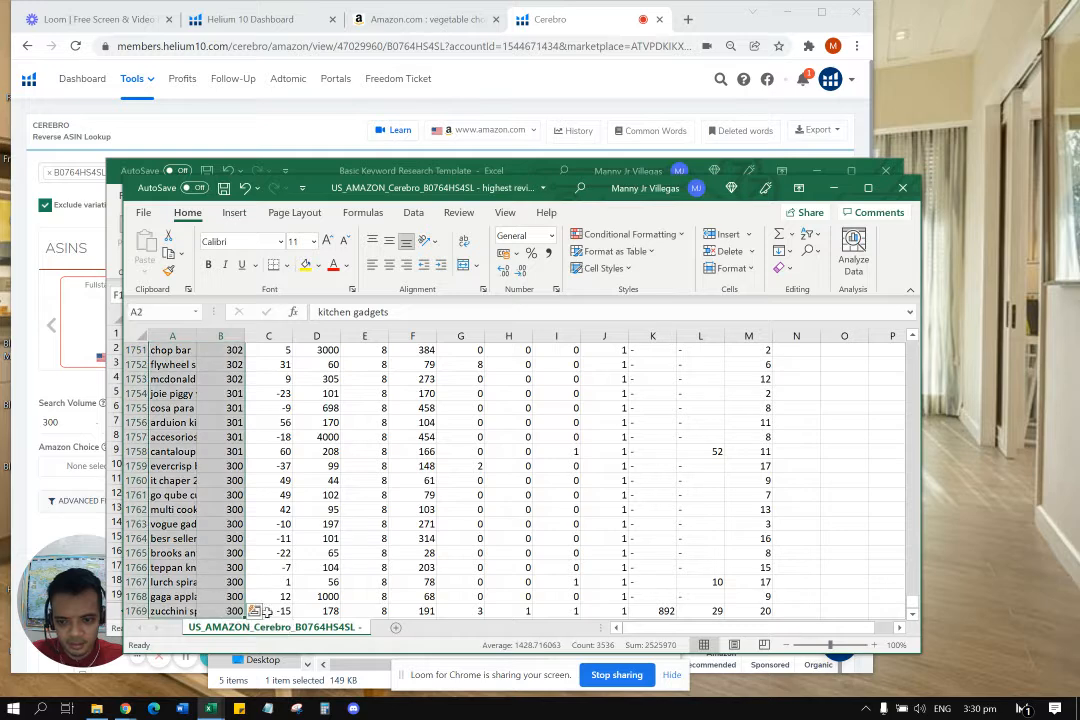
{"action": "key", "text": "ctrl+c"}
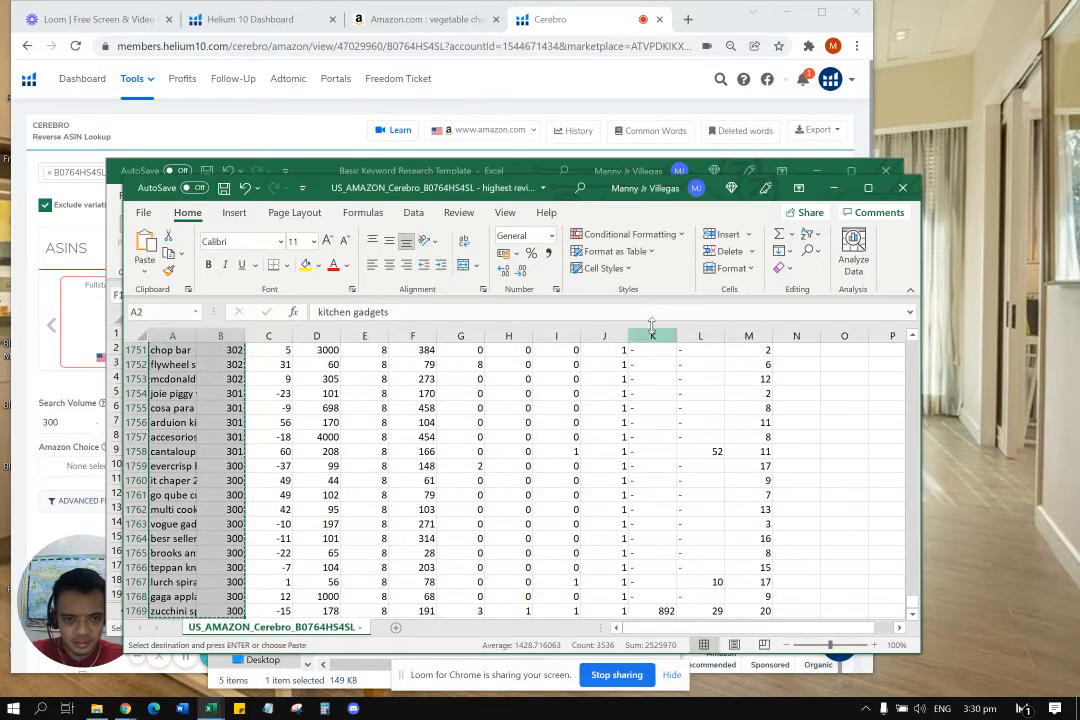
Close the highest reviews export, discard the copied data, and select cell A4 in the CEREBRO HIGHEST REVIEWS sheet.
{"action": "left_click", "coordinate": [902, 188]}
{"action": "left_click", "coordinate": [540, 384]}
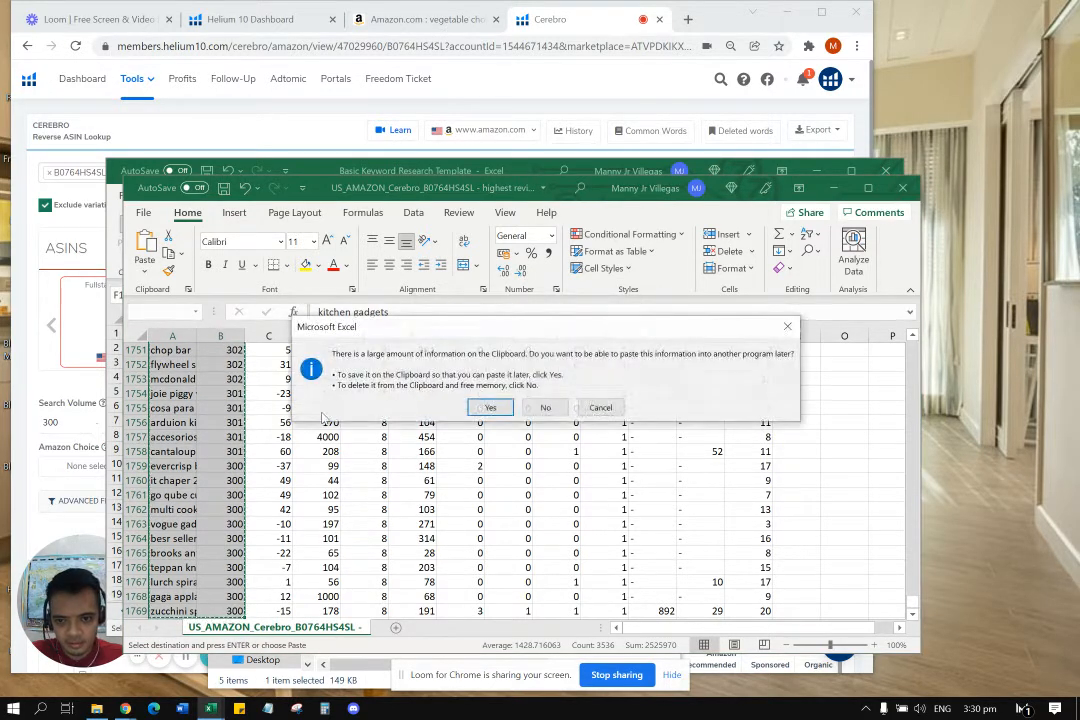
{"action": "left_click", "coordinate": [550, 407]}
{"action": "left_click", "coordinate": [159, 376]}
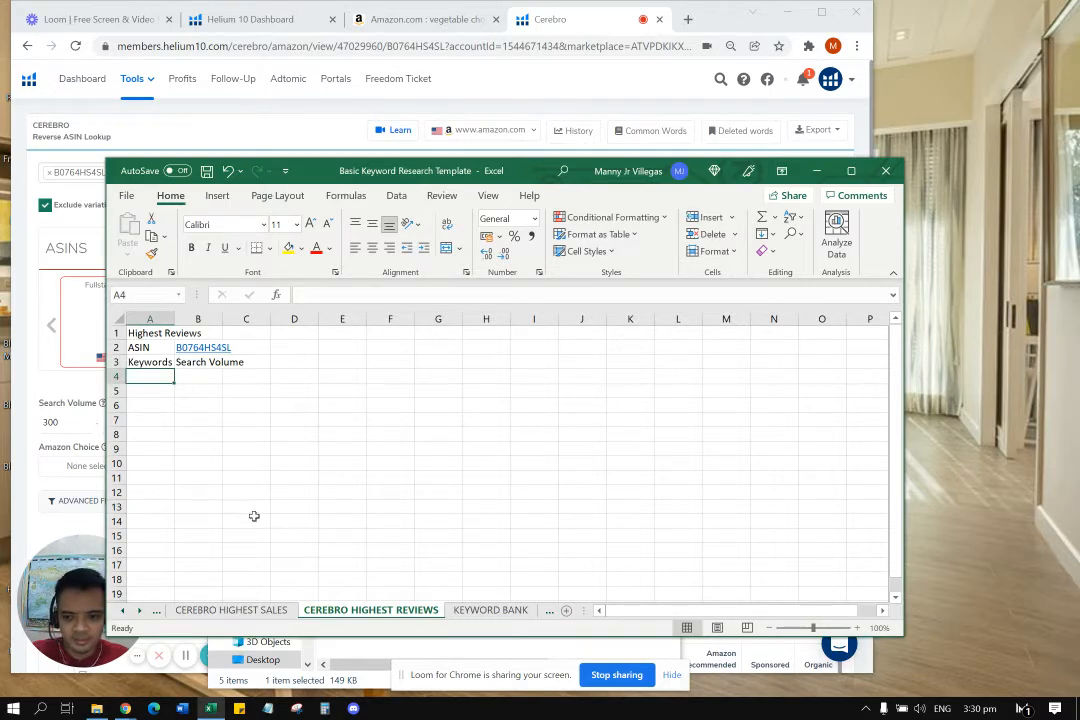
Reopen the "US_AMAZON_Cerebro_B0764HS4SL - highest reviews" file and delete its Cerebro IQ Score column.
{"action": "left_click", "coordinate": [96, 708]}
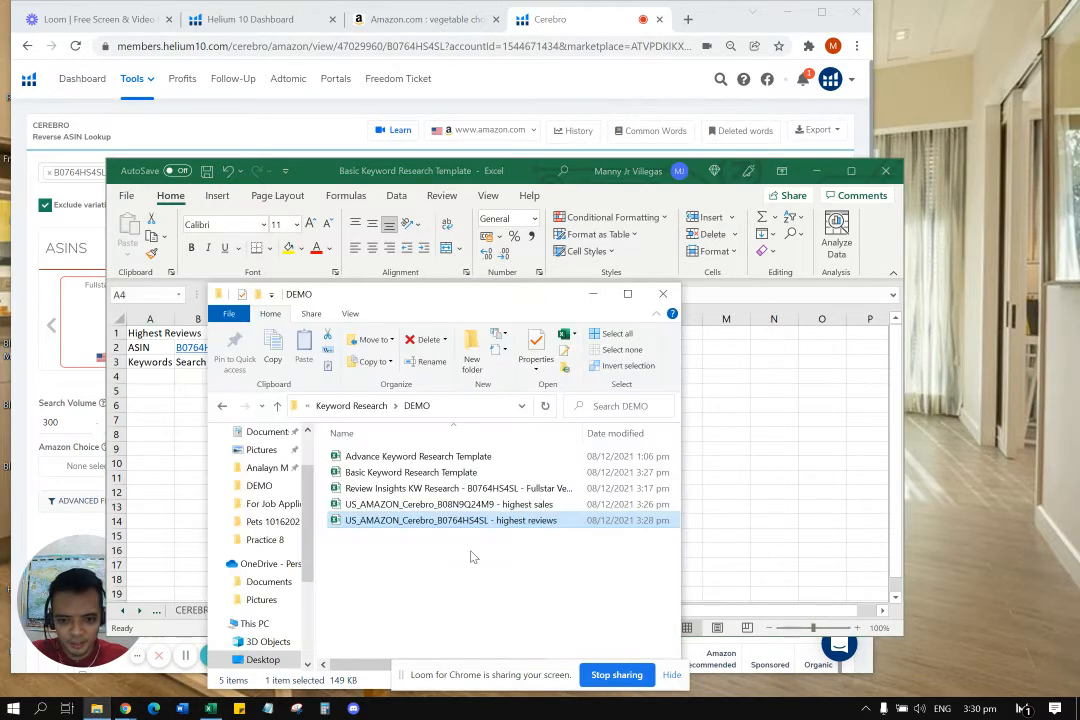
{"action": "double_click", "coordinate": [496, 520]}
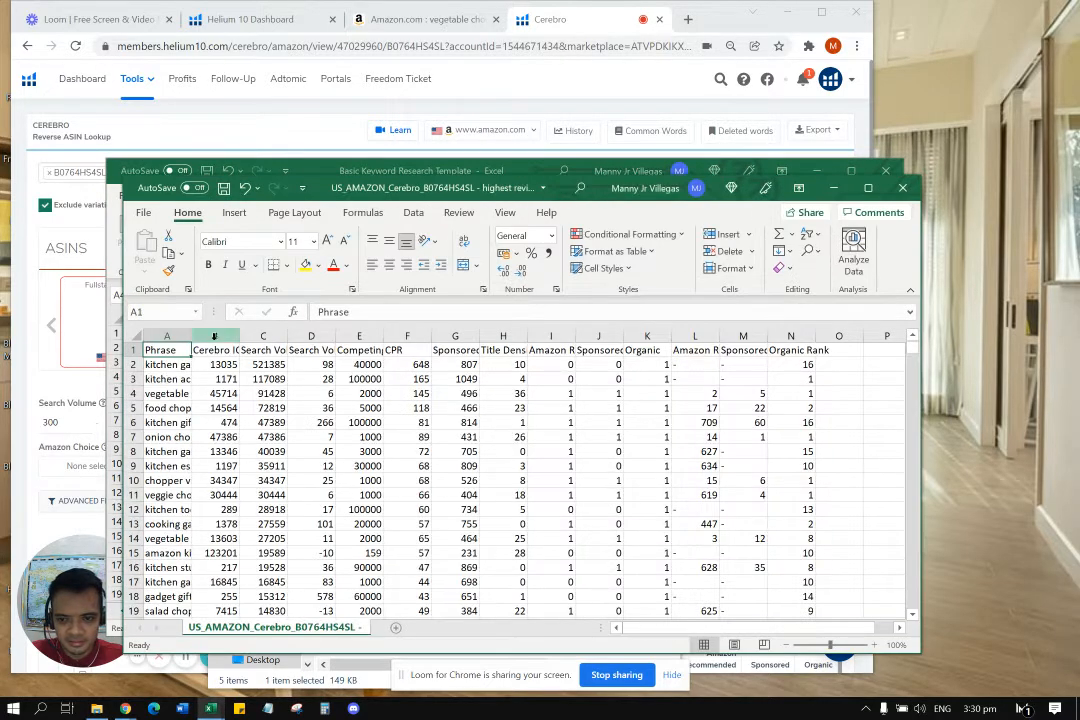
{"action": "right_click", "coordinate": [214, 337]}
{"action": "left_click", "coordinate": [245, 485]}
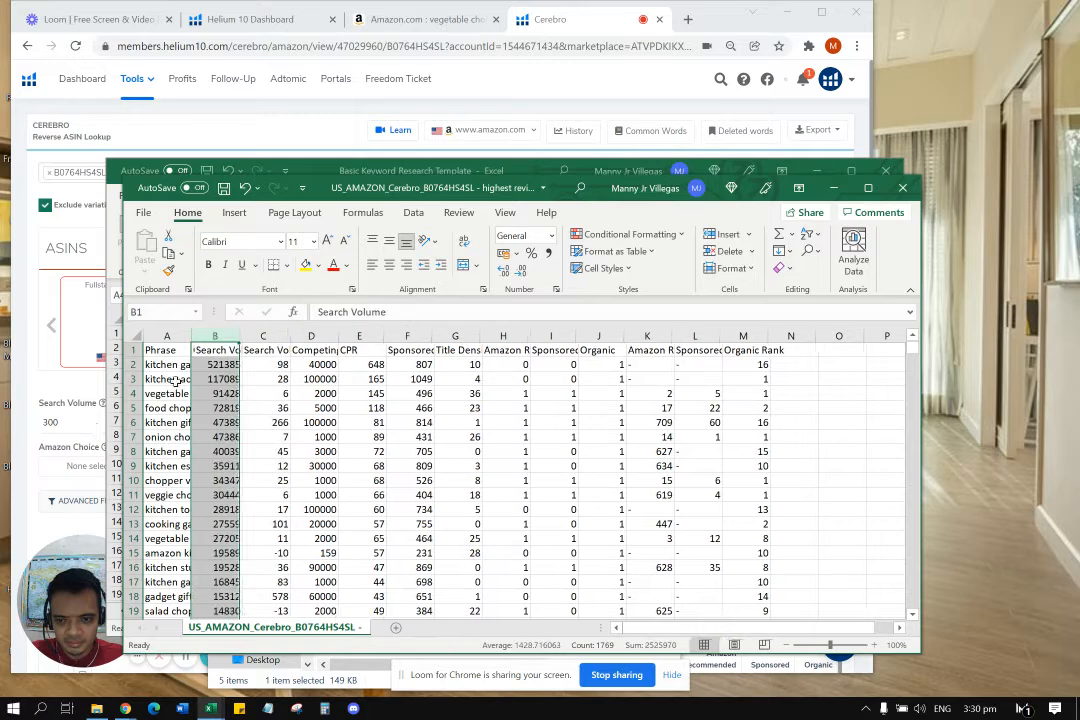
Copy cells A2 to B1769 from the highest reviews export and paste them at cell A4 of the CEREBRO HIGHEST REVIEWS sheet.
{"action": "left_click_drag", "start_coordinate": [167, 364], "coordinate": [214, 364]}
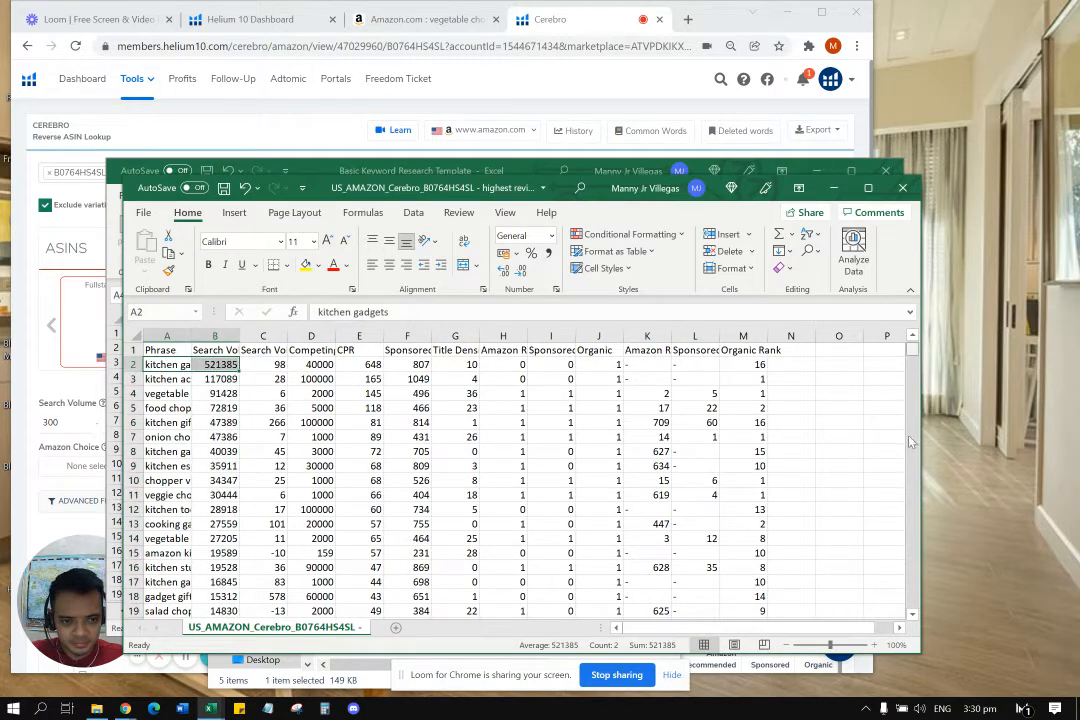
{"action": "left_click_drag", "start_coordinate": [912, 350], "coordinate": [910, 604]}
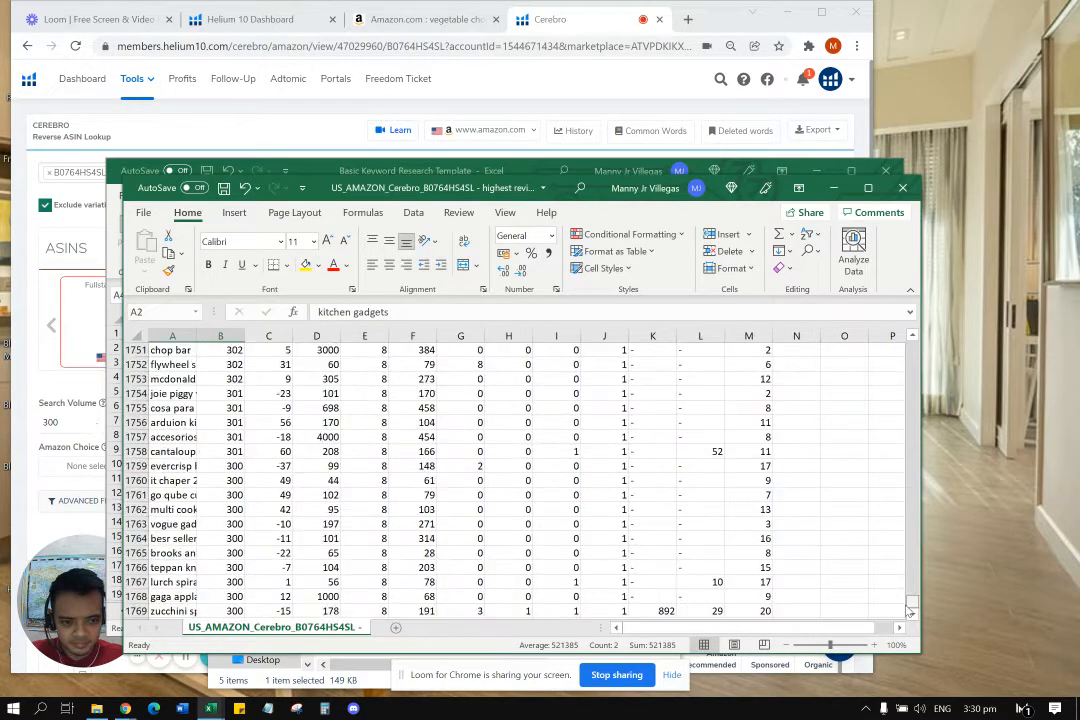
{"action": "left_click", "coordinate": [240, 611], "text": "shift"}
{"action": "key", "text": "ctrl+c"}
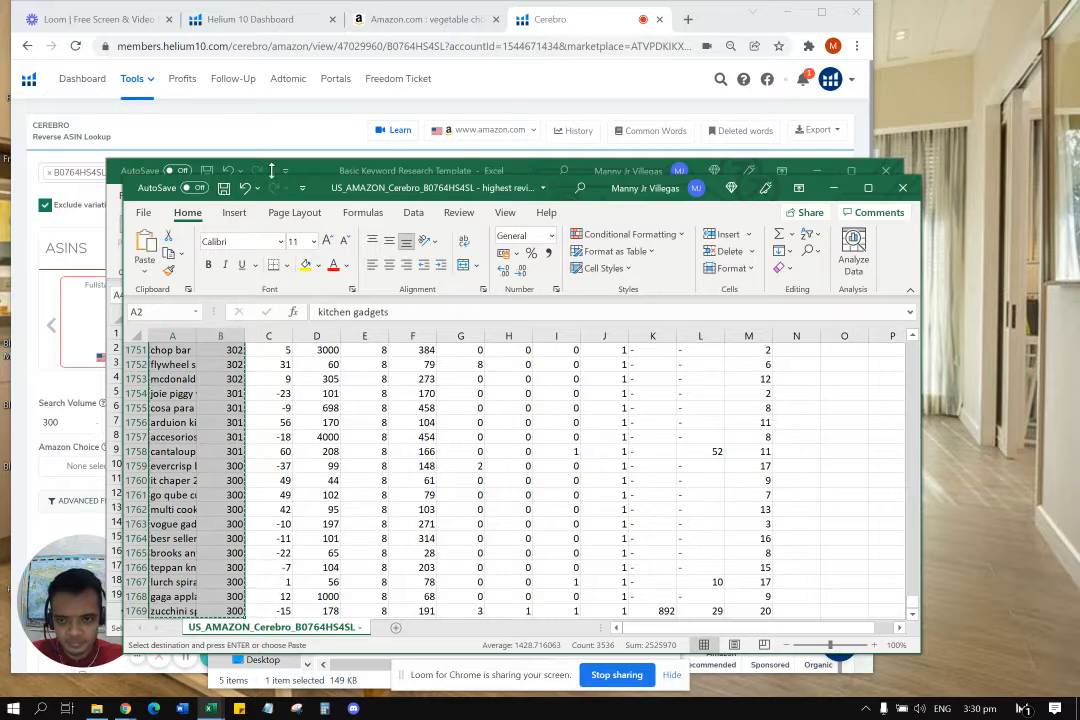
{"action": "left_click", "coordinate": [318, 171]}
{"action": "key", "text": "ctrl+v"}
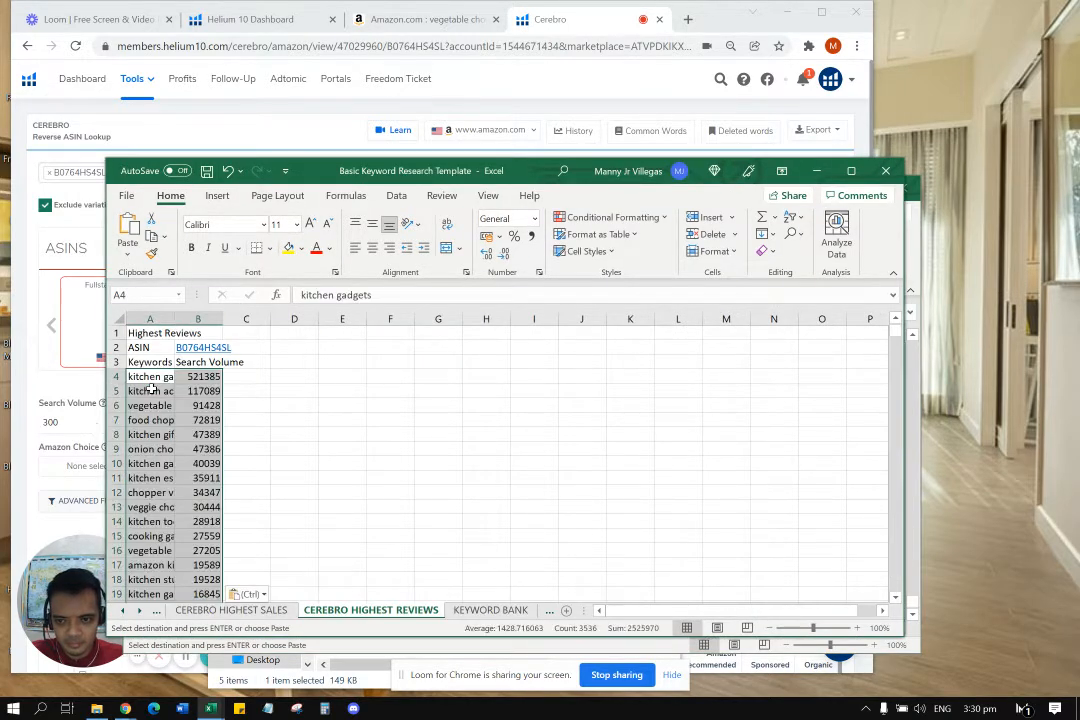
{"action": "scroll", "coordinate": [417, 422], "scroll_direction": "down", "scroll_amount": 5}
{"action": "scroll", "coordinate": [410, 410], "scroll_direction": "down", "scroll_amount": 3}
{"action": "scroll", "coordinate": [400, 395], "scroll_direction": "up", "scroll_amount": 4}
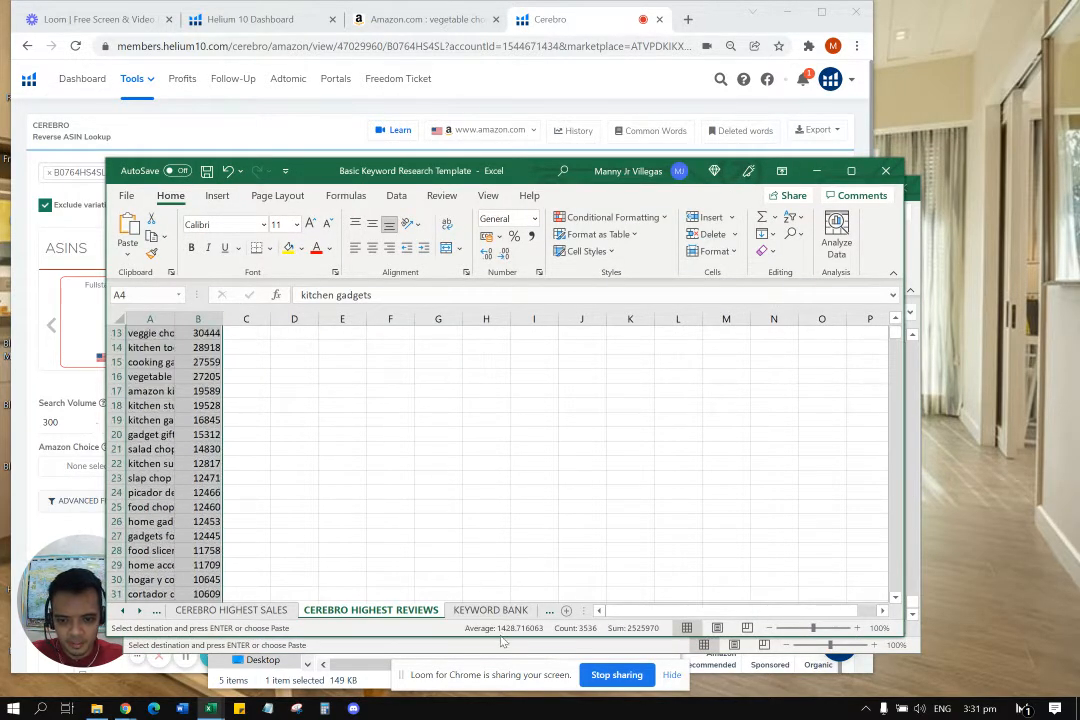
Paste the copied keywords and search volumes at cell E3 of the KEYWORD BANK sheet, under the Highest Reviews headers.
{"action": "left_click", "coordinate": [497, 610]}
{"action": "left_click", "coordinate": [427, 362]}
{"action": "key", "text": "ctrl+v"}
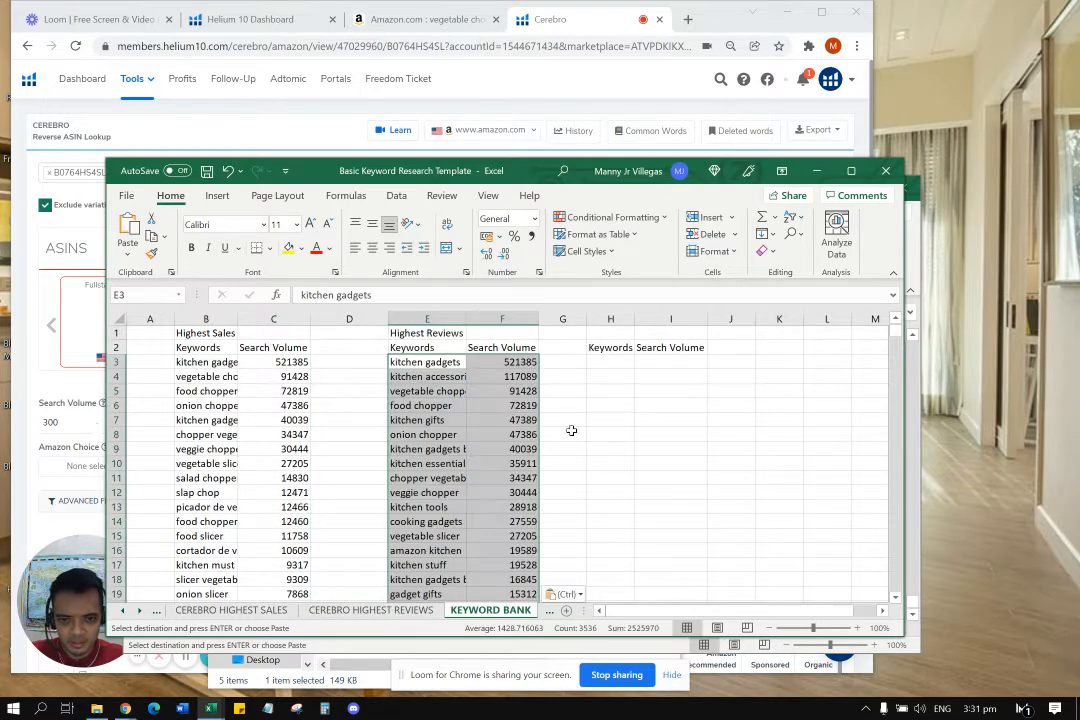
{"action": "left_click", "coordinate": [598, 432]}
{"action": "left_click", "coordinate": [701, 455]}
{"action": "key", "text": "Escape"}
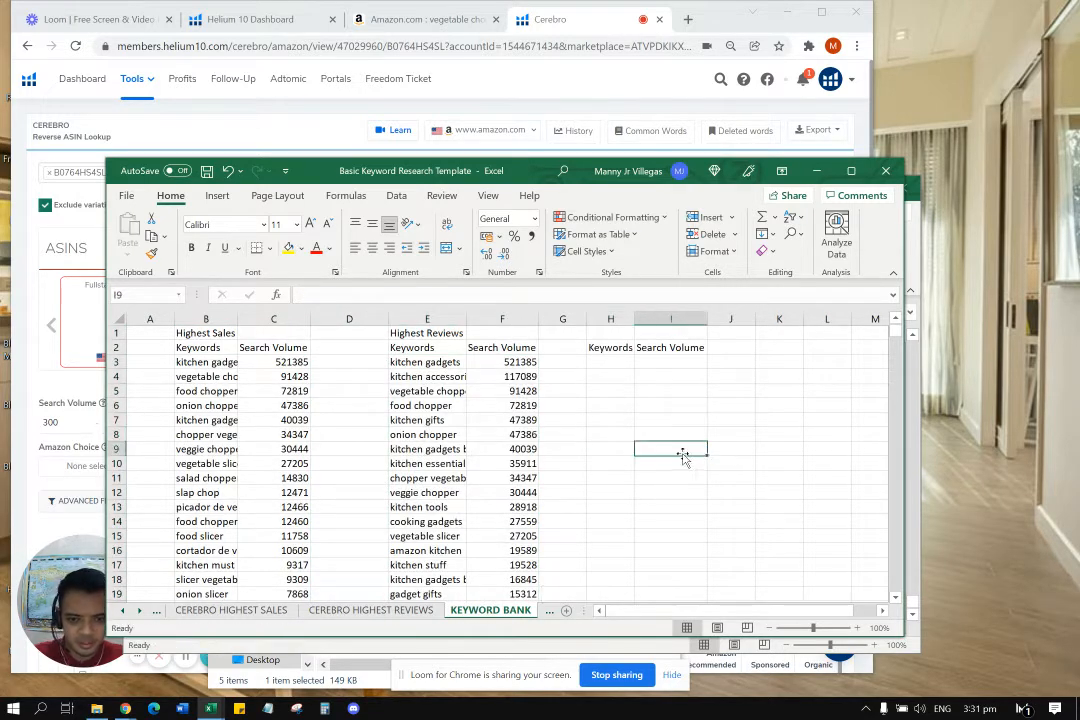
Close the "US_AMAZON_Cerebro_B0764HS4SL - highest reviews" export and return to the Basic Keyword Research Template.
{"action": "left_click", "coordinate": [406, 646]}
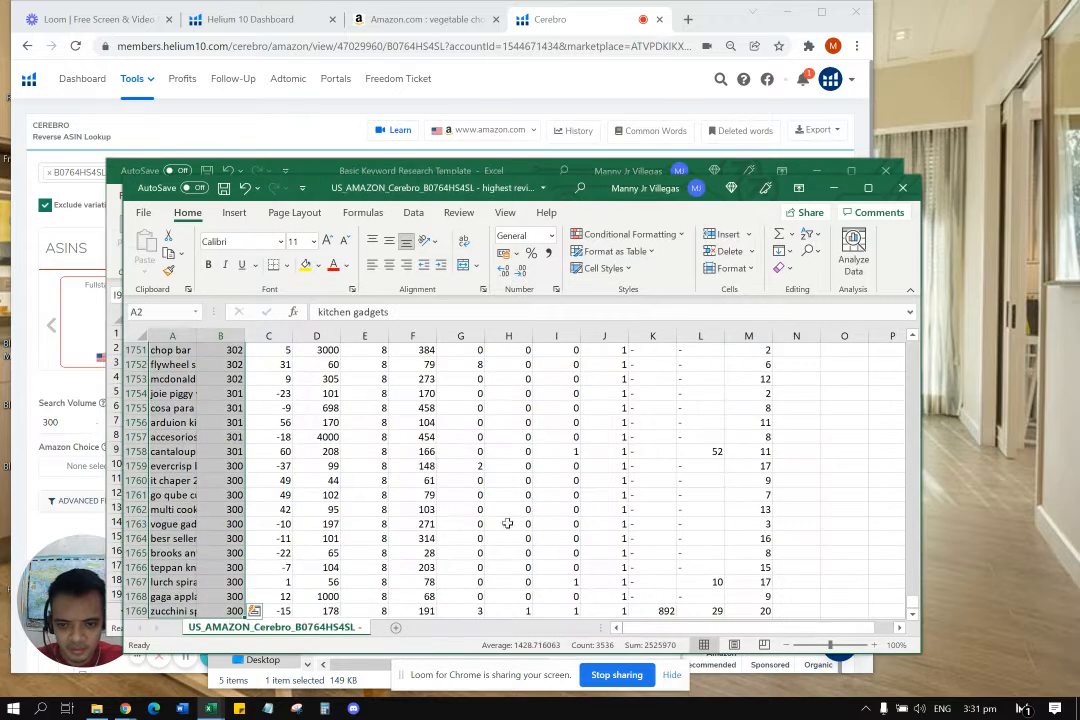
{"action": "left_click", "coordinate": [902, 187]}
{"action": "left_click", "coordinate": [540, 386]}
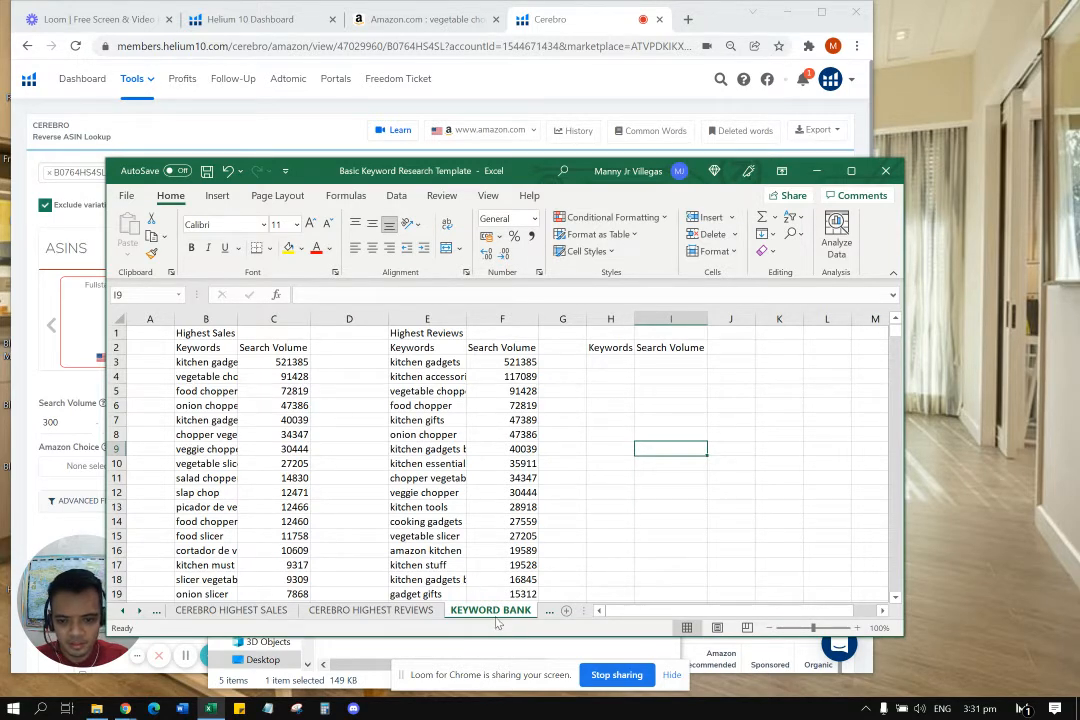
Review the pasted lists in both CEREBRO sheets and compare them with the source and empty keyword columns in KEYWORD BANK.
{"action": "left_click", "coordinate": [379, 610]}
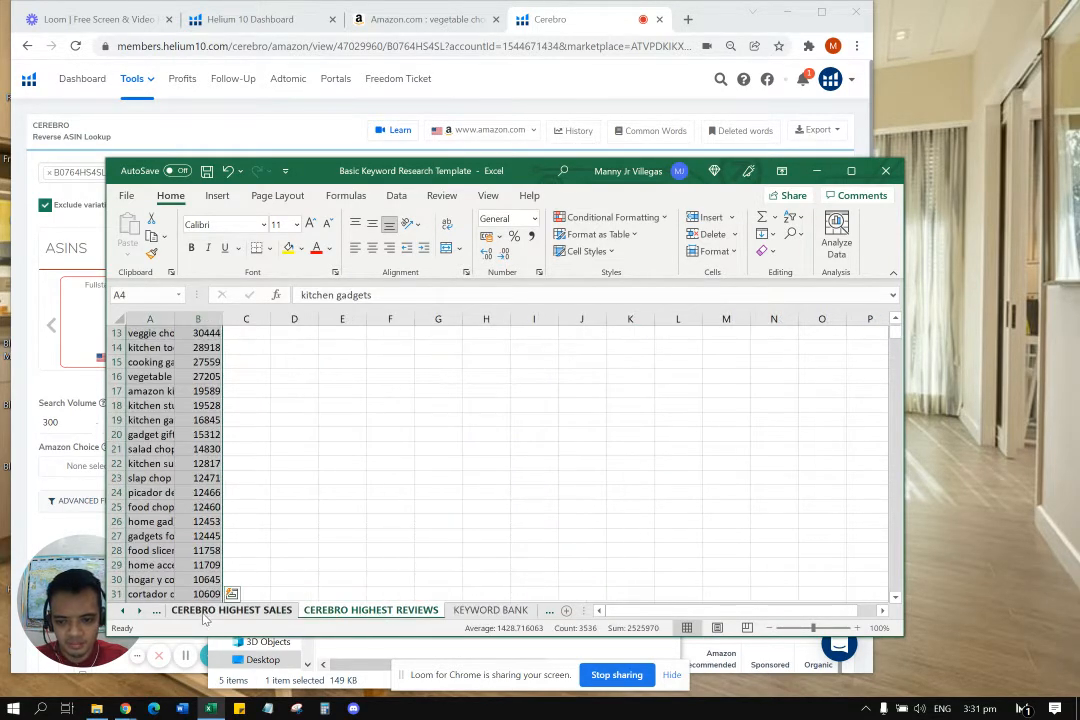
{"action": "left_click", "coordinate": [205, 611]}
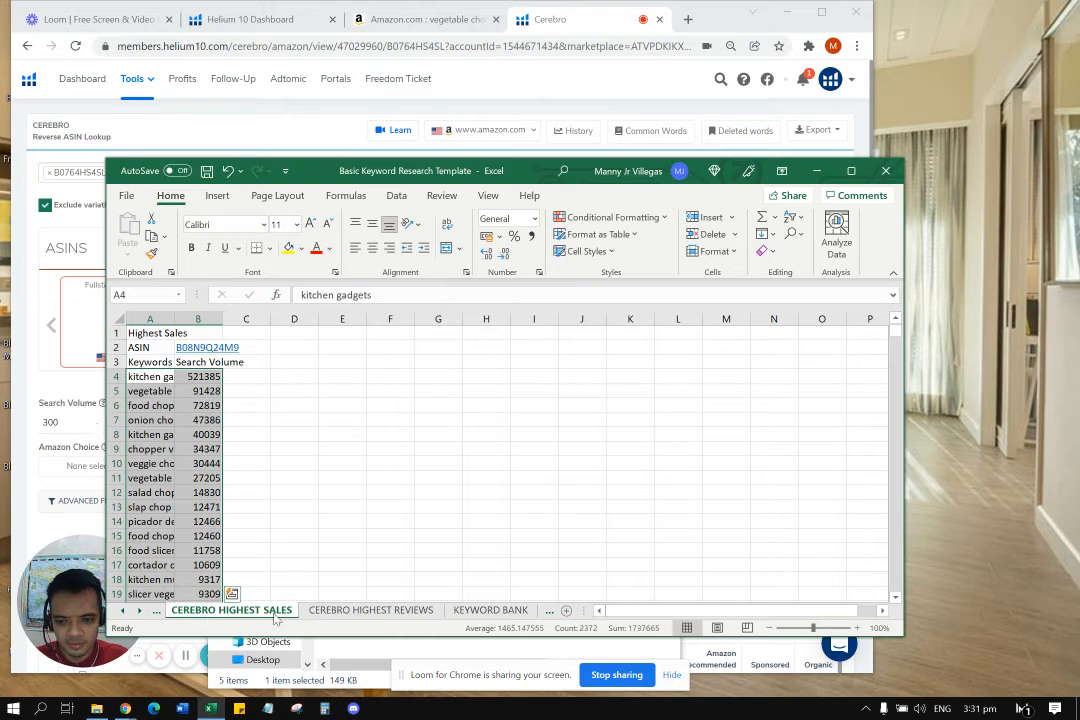
{"action": "left_click", "coordinate": [491, 611]}
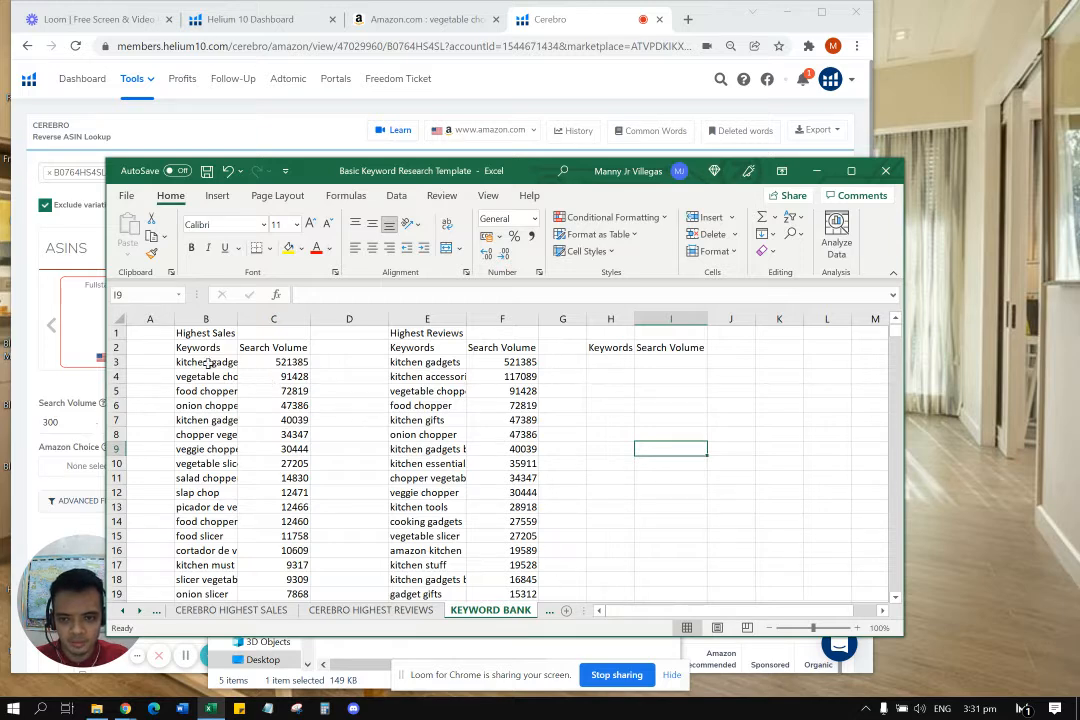
{"action": "left_click_drag", "start_coordinate": [228, 362], "coordinate": [254, 376]}
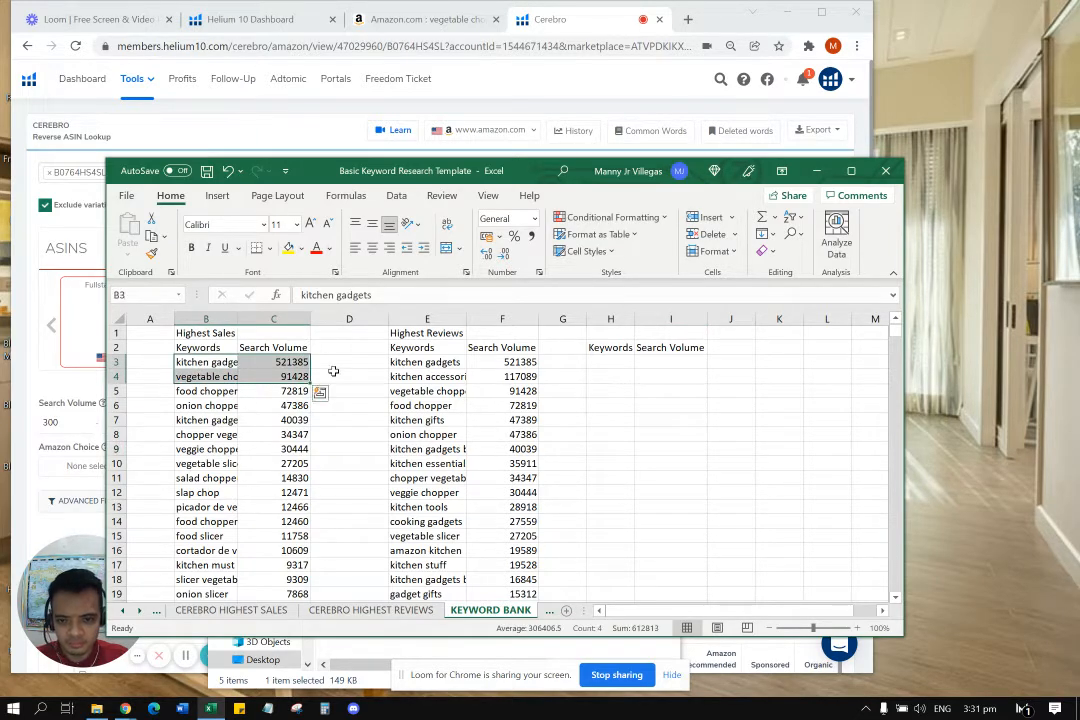
{"action": "left_click", "coordinate": [349, 376]}
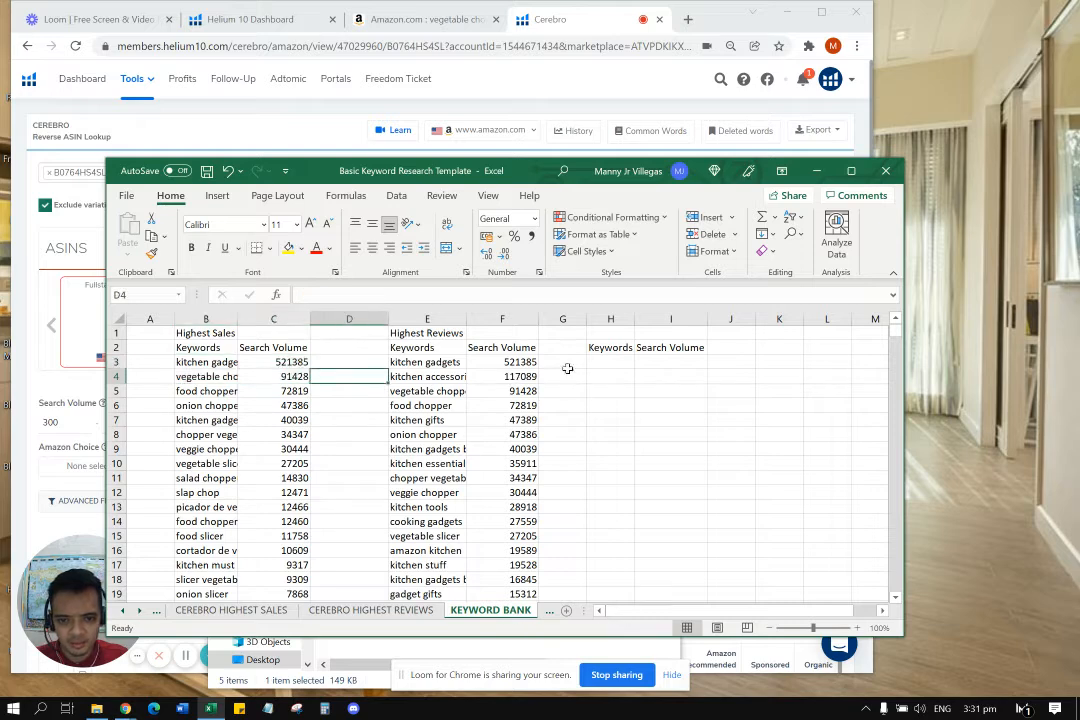
{"action": "left_click_drag", "start_coordinate": [228, 366], "coordinate": [272, 364]}
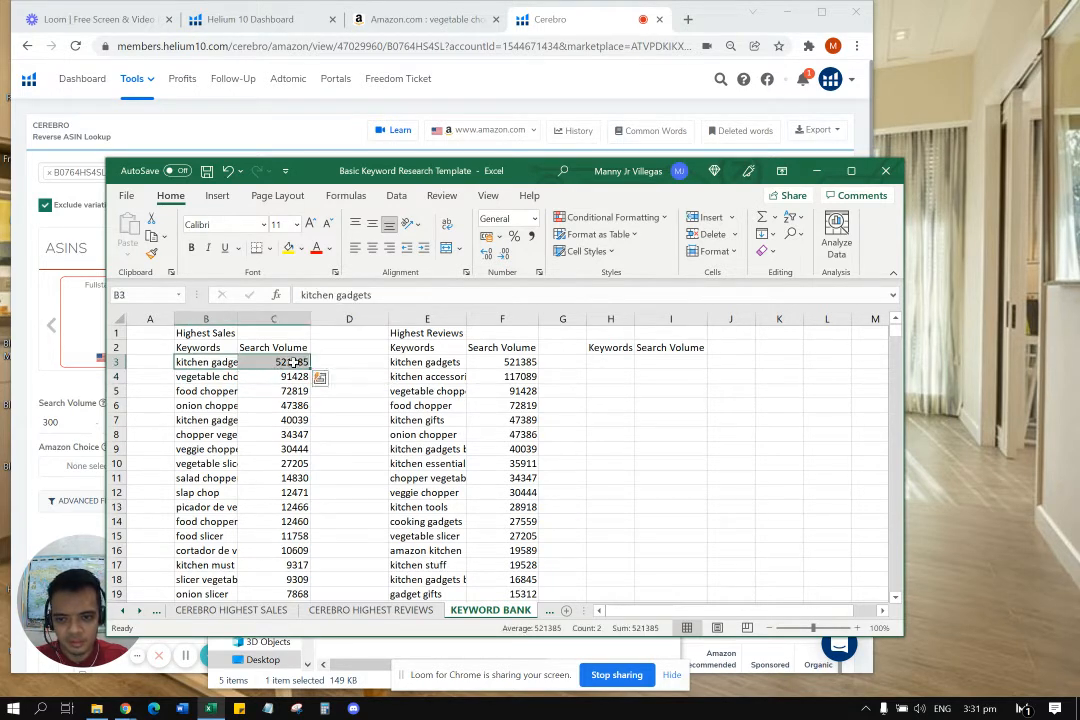
{"action": "left_click_drag", "start_coordinate": [608, 362], "coordinate": [676, 363]}
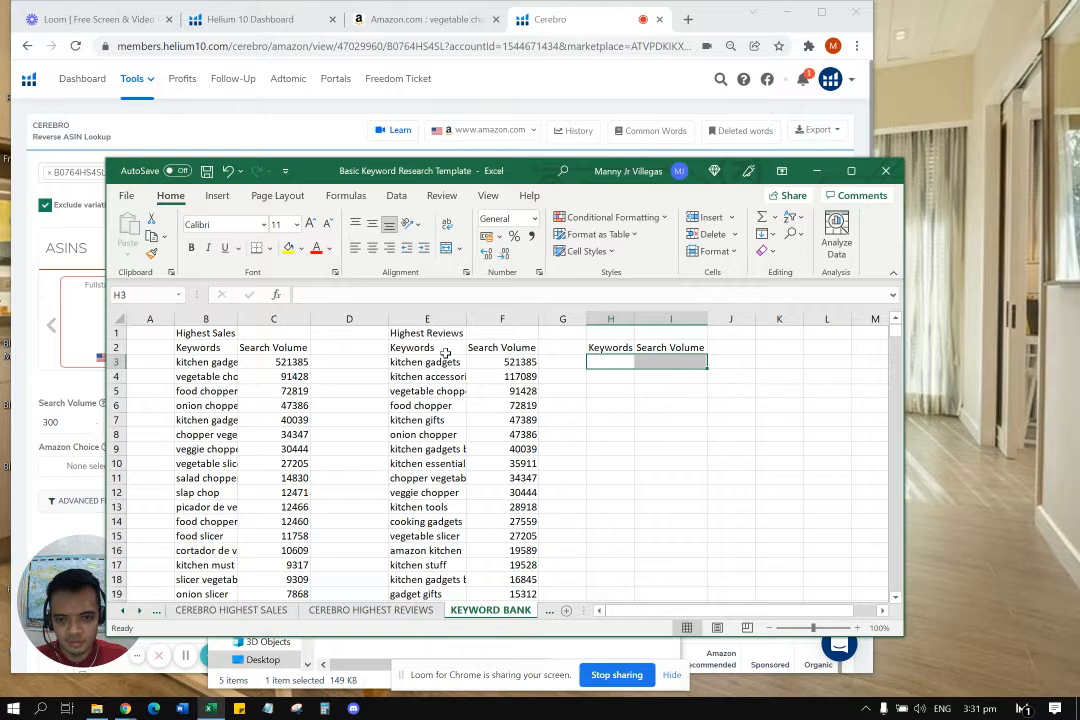
{"action": "left_click", "coordinate": [664, 390]}
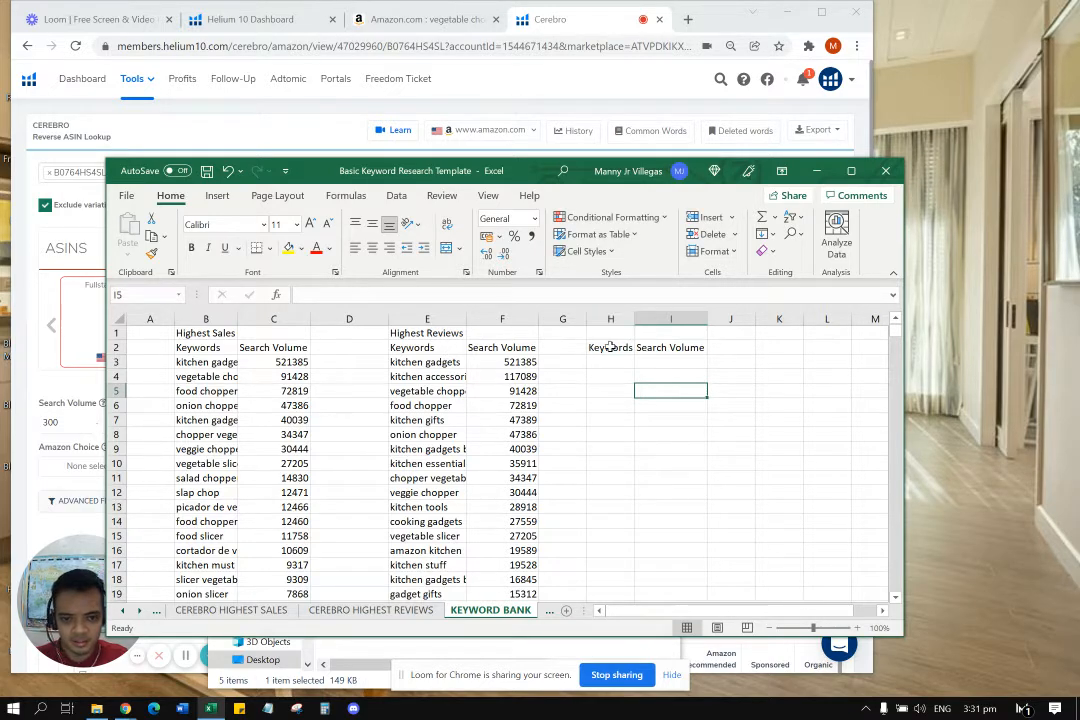
Copy the Keywords and Search Volume headers from H2:I2 to cell K2 in the KEYWORD BANK sheet.
{"action": "left_click_drag", "start_coordinate": [610, 347], "coordinate": [651, 345]}
{"action": "left_click", "coordinate": [790, 345]}
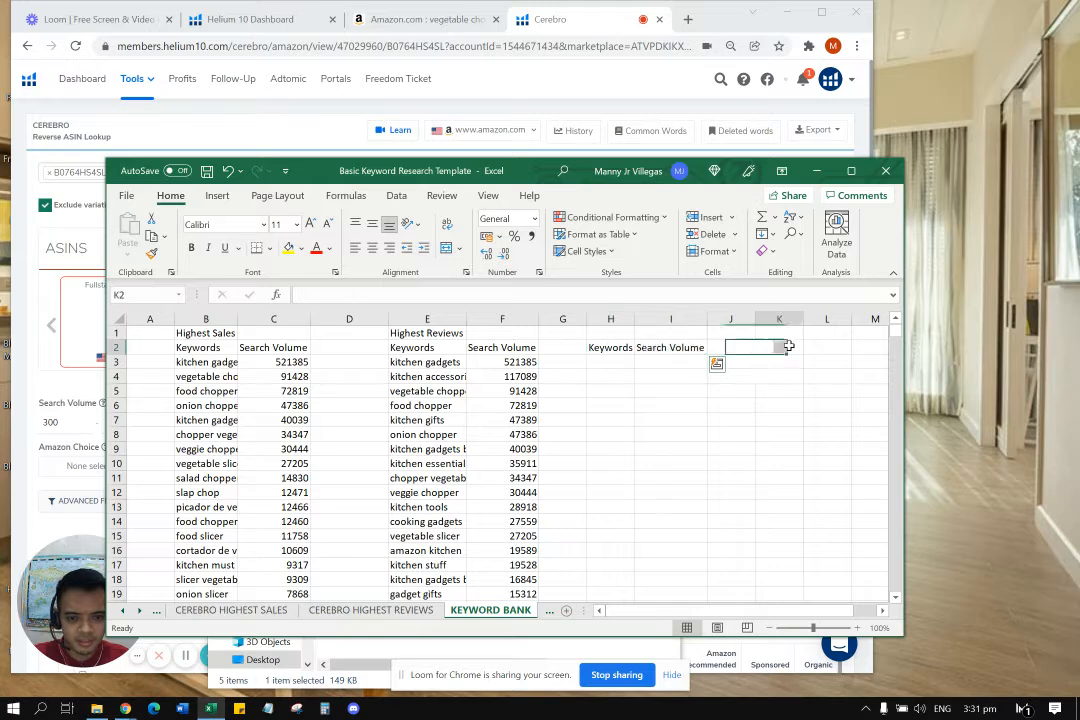
{"action": "left_click_drag", "start_coordinate": [605, 347], "coordinate": [690, 347]}
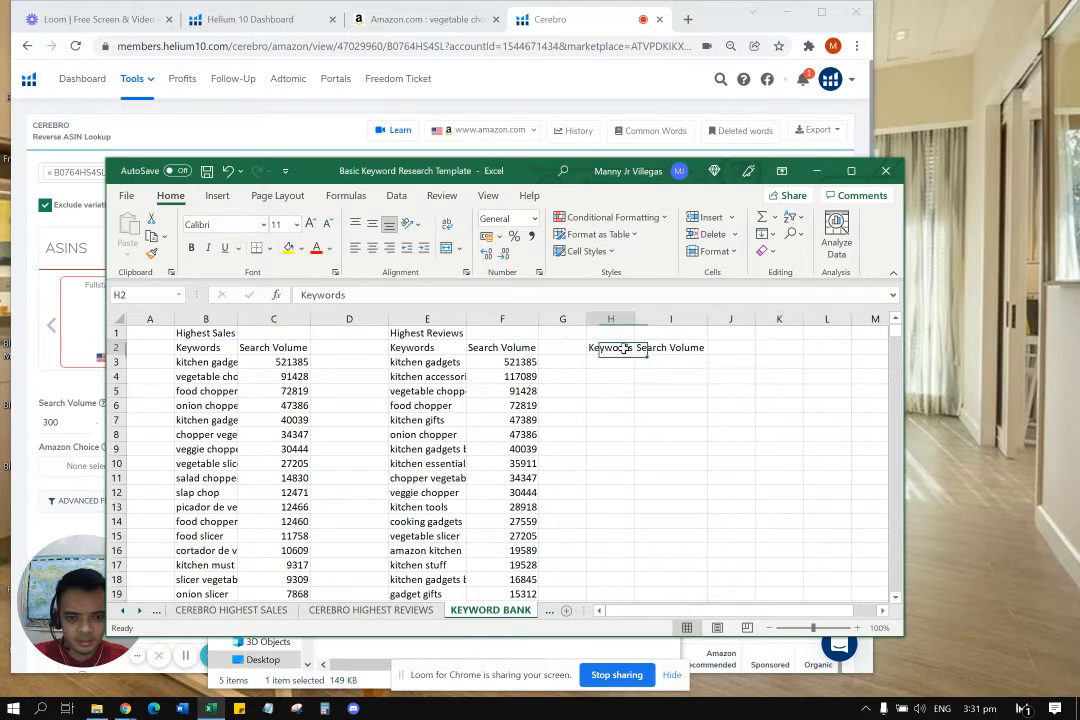
{"action": "key", "text": "ctrl+c"}
{"action": "left_click", "coordinate": [776, 347]}
{"action": "key", "text": "ctrl+v"}
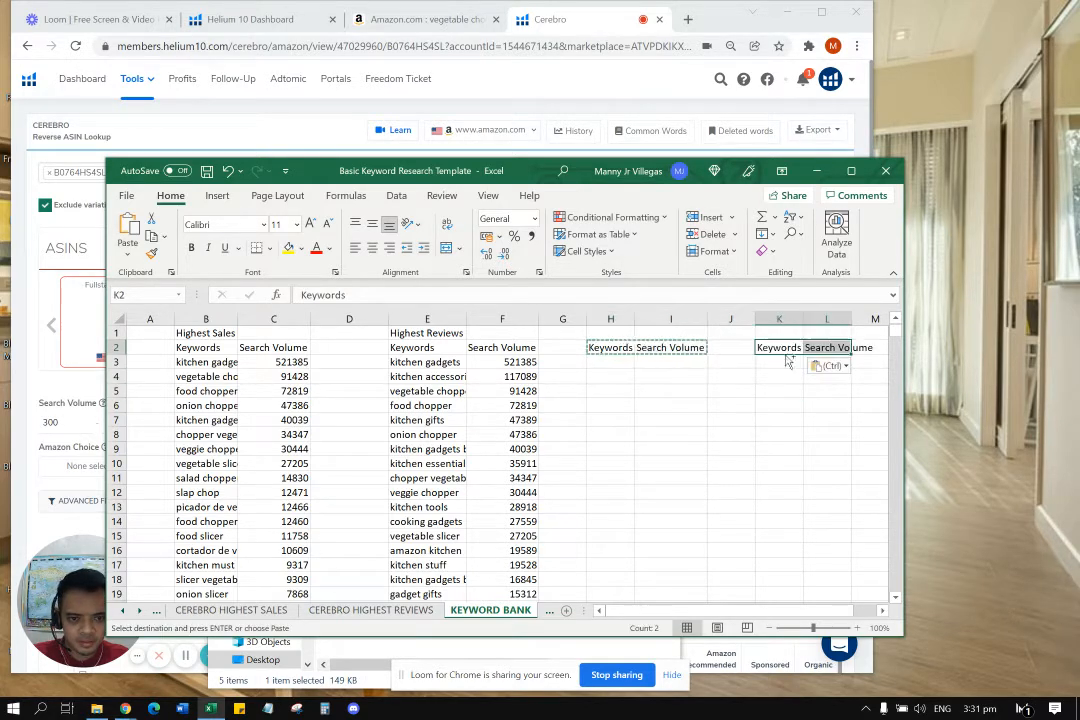
{"action": "left_click", "coordinate": [790, 405]}
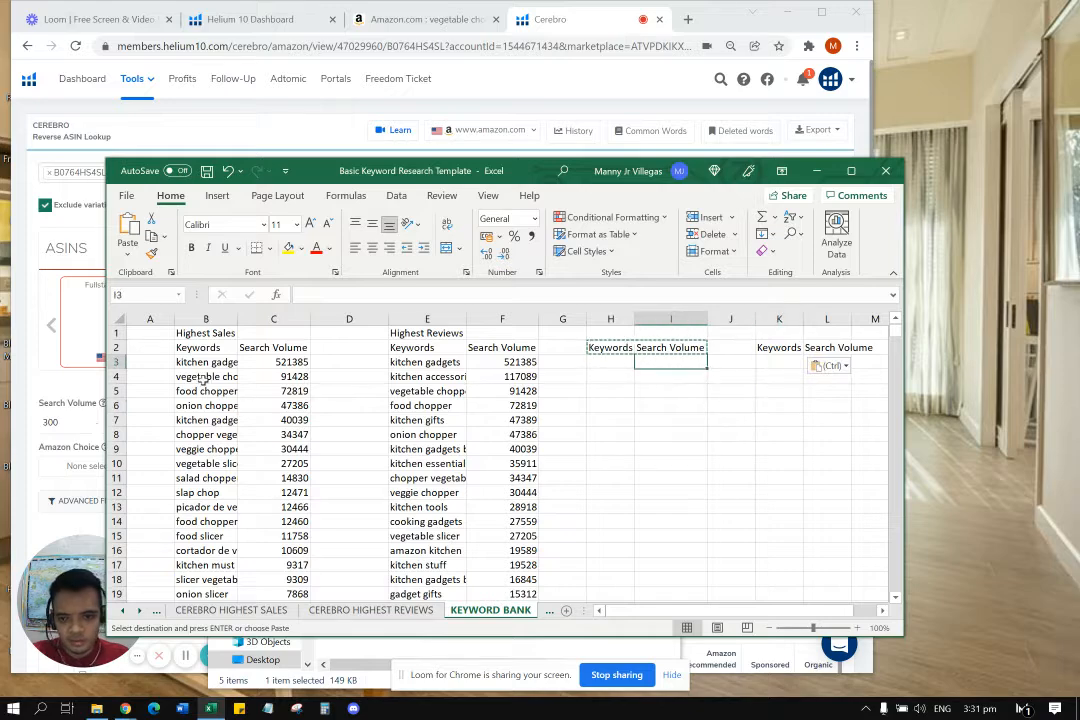
Copy all Highest Sales keywords and search volumes from columns B and C and paste them at cell H3.
{"action": "left_click_drag", "start_coordinate": [198, 362], "coordinate": [271, 364]}
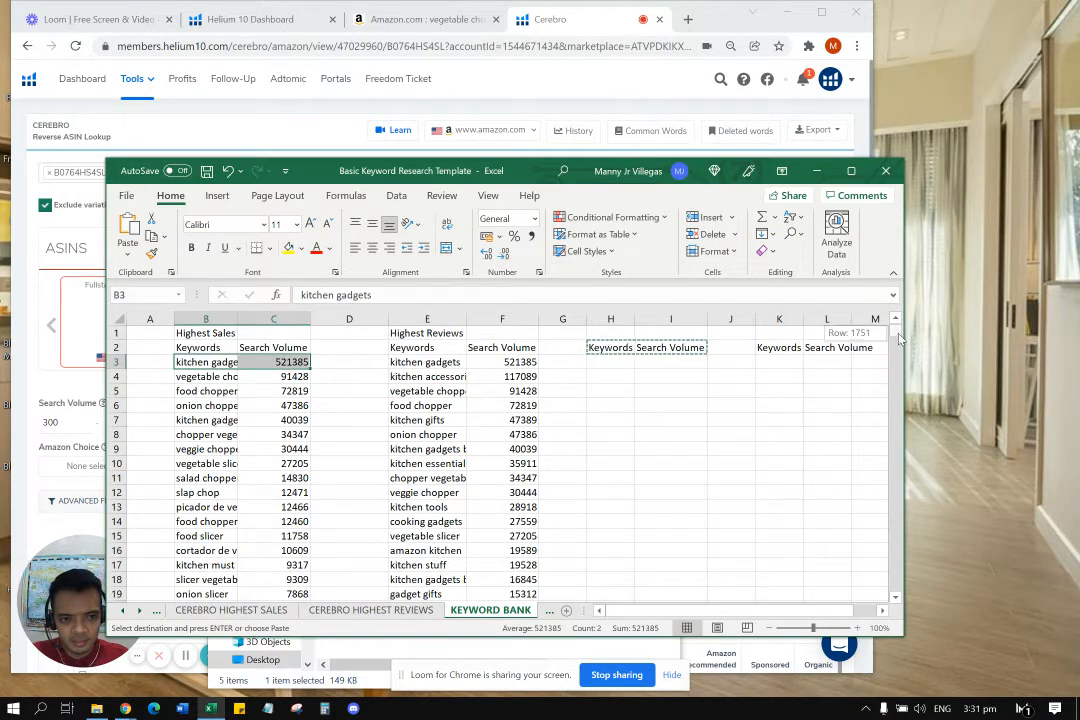
{"action": "mouse_move", "coordinate": [895, 334]}
{"action": "left_mouse_down"}
{"action": "mouse_move", "coordinate": [895, 525]}
{"action": "mouse_move", "coordinate": [893, 326]}
{"action": "left_mouse_up"}
{"action": "left_click", "coordinate": [308, 450], "text": "shift"}
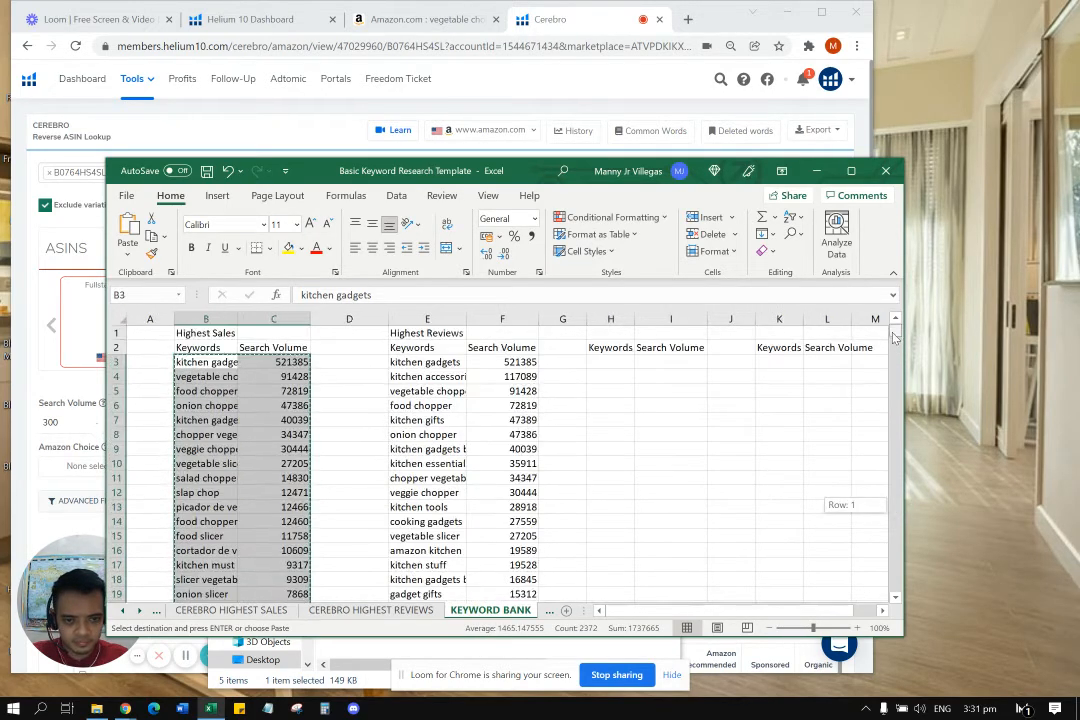
{"action": "left_click", "coordinate": [610, 362]}
{"action": "key", "text": "ctrl+v"}
Append all Highest Reviews keywords and search volumes from columns E and F directly below the last entry in columns H and I.
{"action": "left_click_drag", "start_coordinate": [415, 362], "coordinate": [505, 362]}
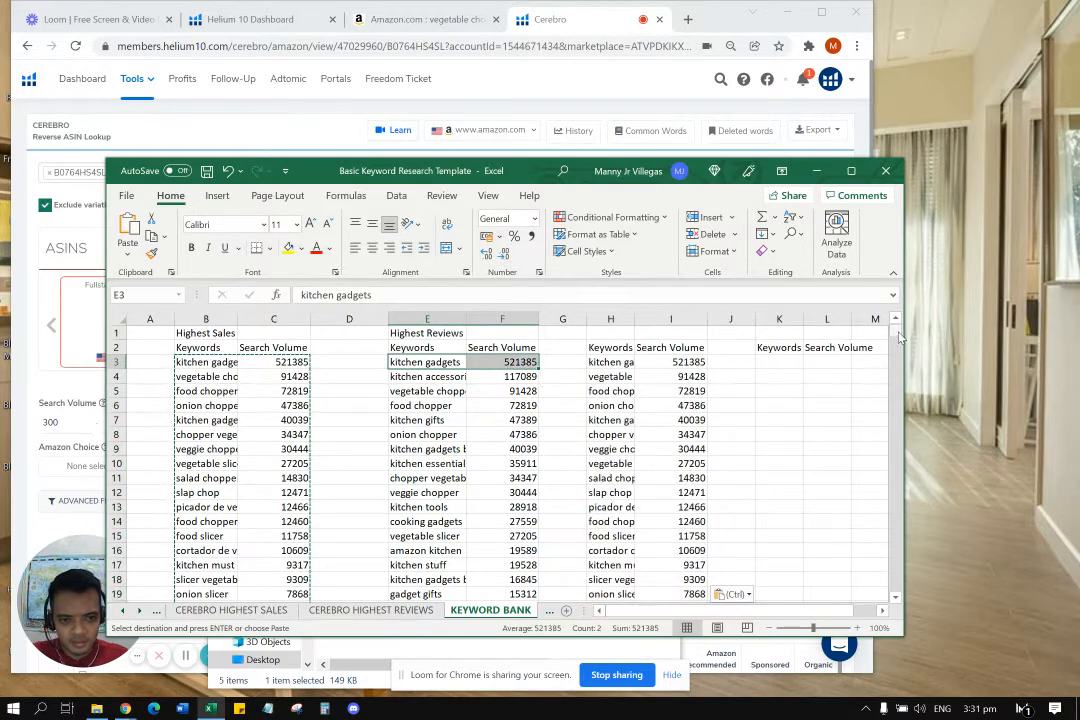
{"action": "left_click_drag", "start_coordinate": [894, 327], "coordinate": [895, 512]}
{"action": "key", "text": "ctrl+v"}
{"action": "left_click", "coordinate": [631, 465]}
{"action": "key", "text": "ctrl+v"}
{"action": "left_click_drag", "start_coordinate": [816, 472], "coordinate": [817, 483]}
{"action": "left_click_drag", "start_coordinate": [896, 434], "coordinate": [896, 328]}
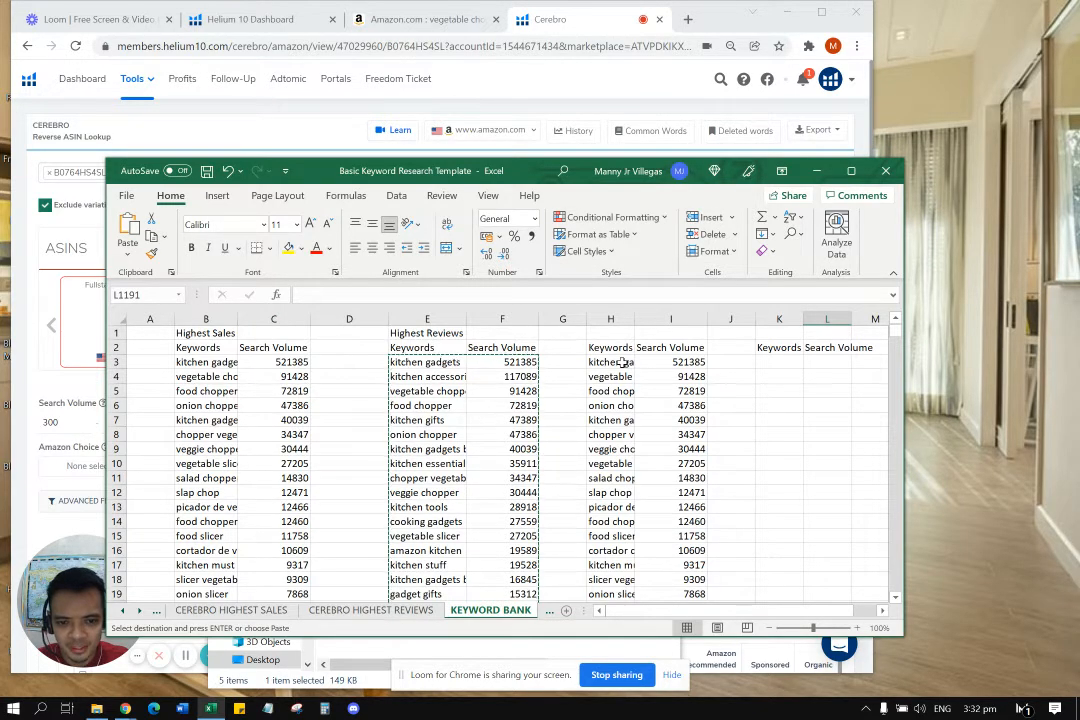
Remove duplicates from the combined list H3 to I2956, comparing only the Keywords column and ignoring Search Volume.
{"action": "left_click_drag", "start_coordinate": [610, 318], "coordinate": [670, 318]}
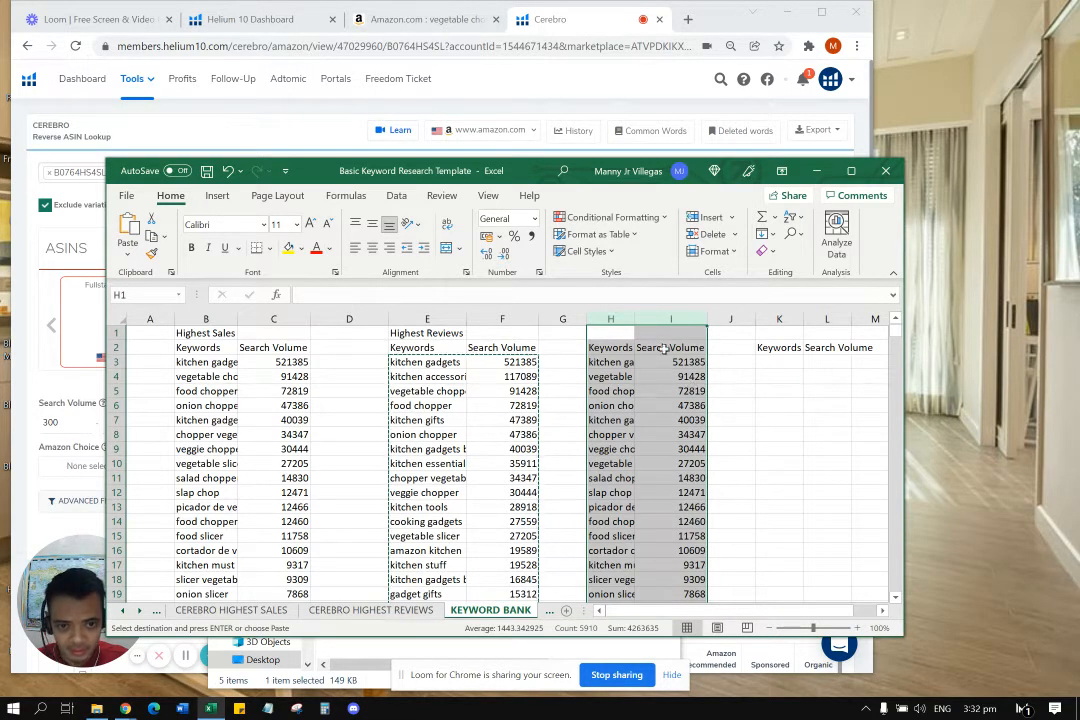
{"action": "left_click", "coordinate": [638, 376]}
{"action": "left_click_drag", "start_coordinate": [596, 361], "coordinate": [682, 363]}
{"action": "left_click_drag", "start_coordinate": [895, 330], "coordinate": [854, 597]}
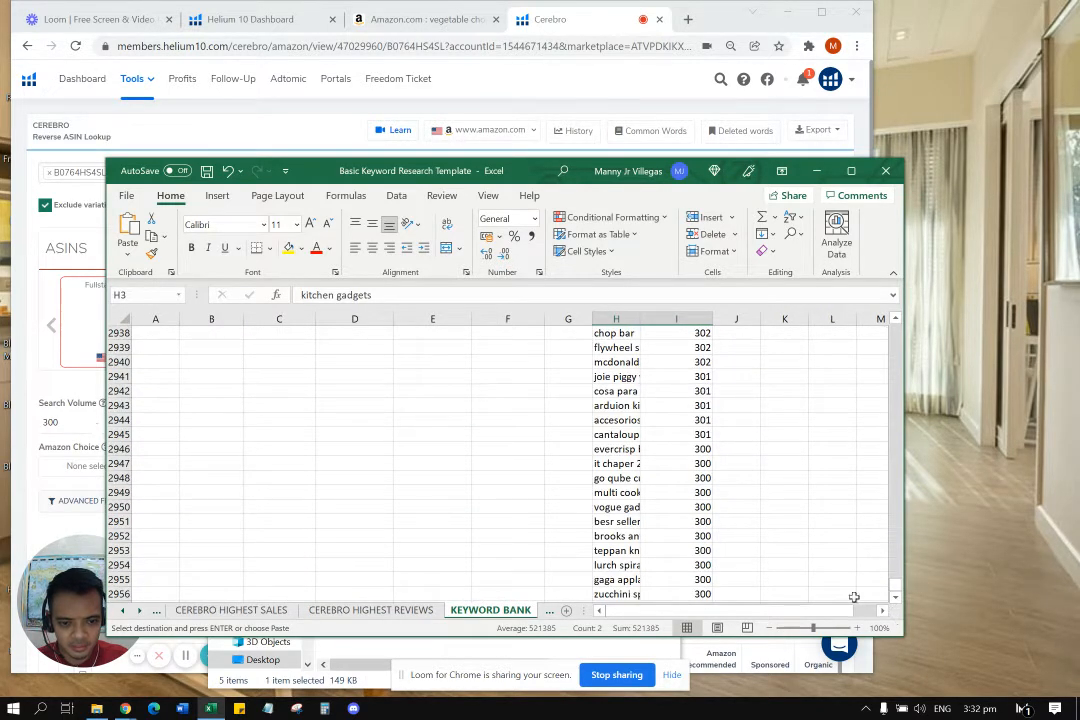
{"action": "left_click", "coordinate": [686, 597], "text": "shift"}
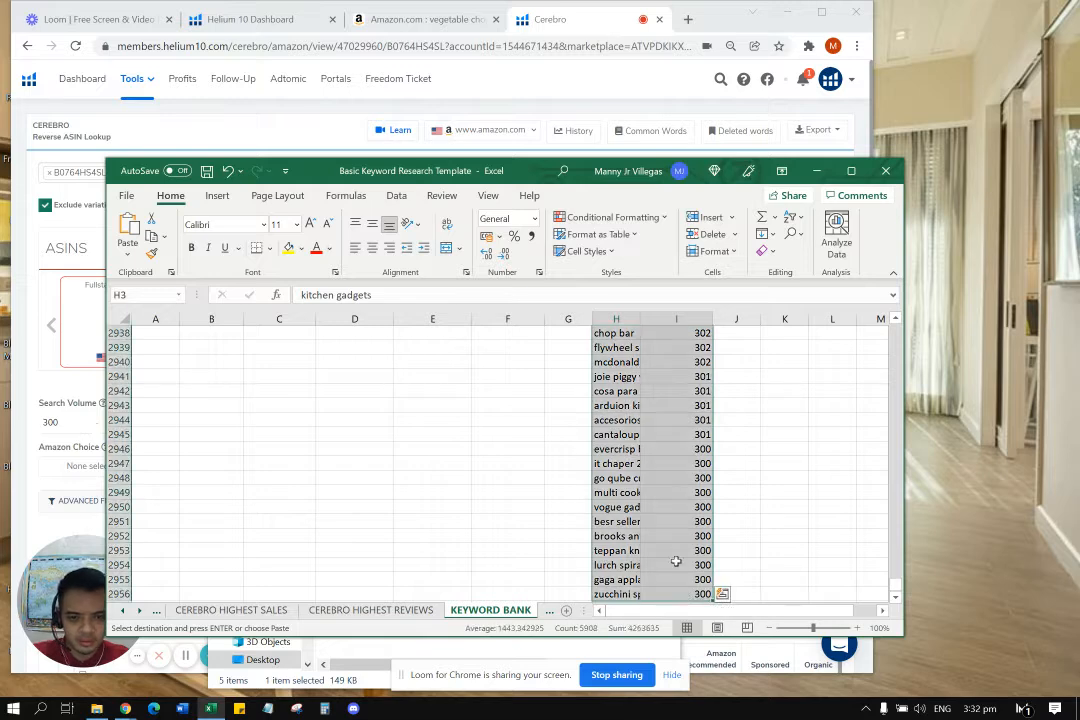
{"action": "left_click", "coordinate": [396, 195]}
{"action": "key", "text": "alt+a"}
{"action": "key", "text": "m"}
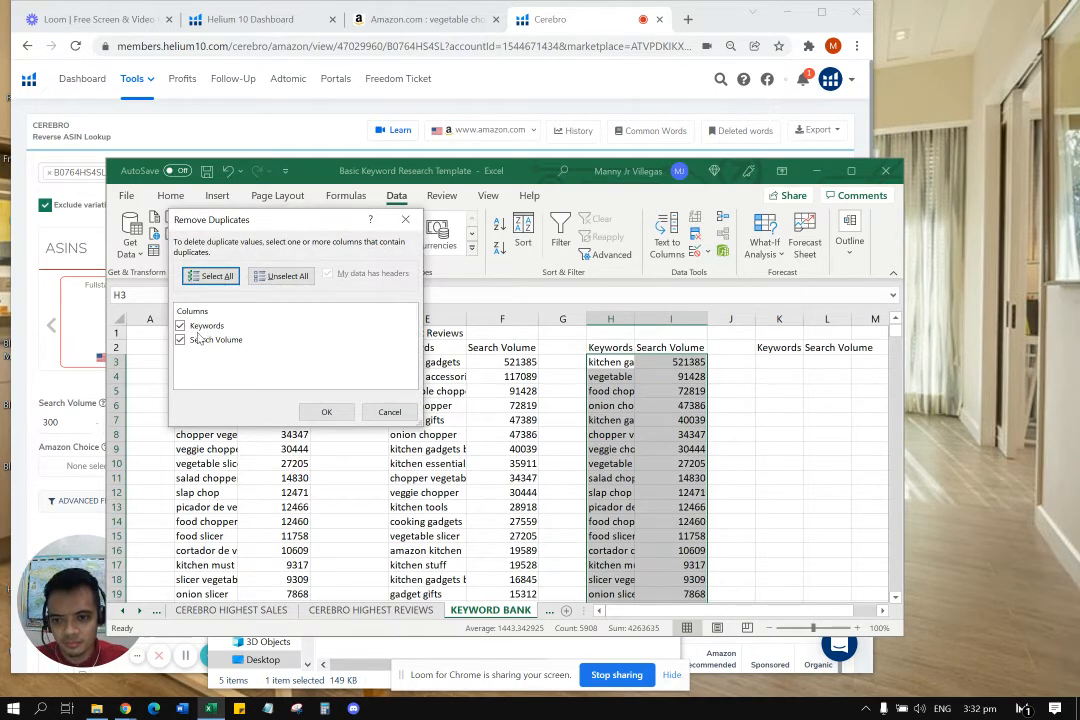
{"action": "left_click", "coordinate": [180, 341]}
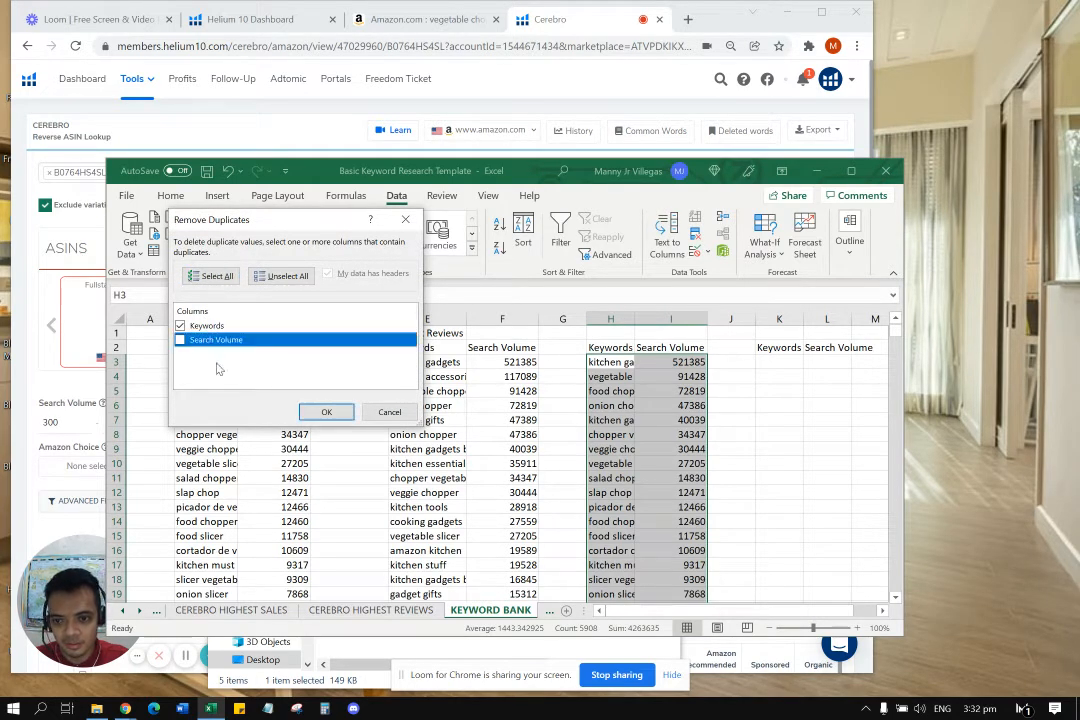
{"action": "left_click", "coordinate": [326, 412]}
{"action": "left_click", "coordinate": [545, 396]}
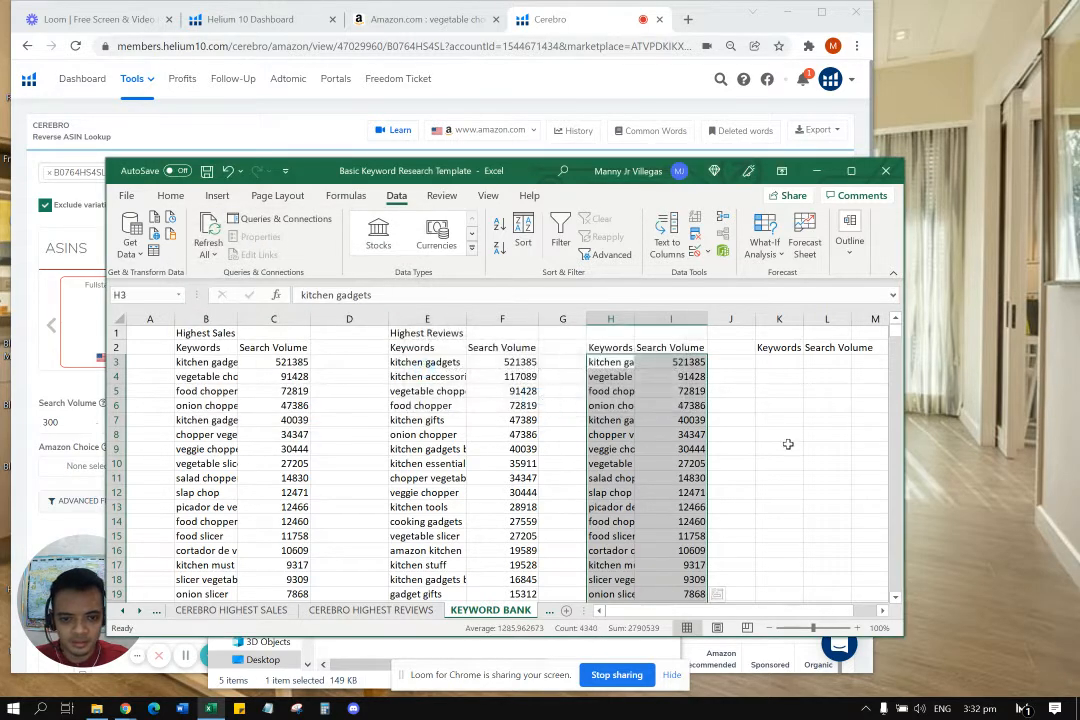
Look through the deduplicated list and widen its Keywords column H slightly.
{"action": "left_click", "coordinate": [830, 399]}
{"action": "scroll", "coordinate": [781, 439], "scroll_direction": "down", "scroll_amount": 1}
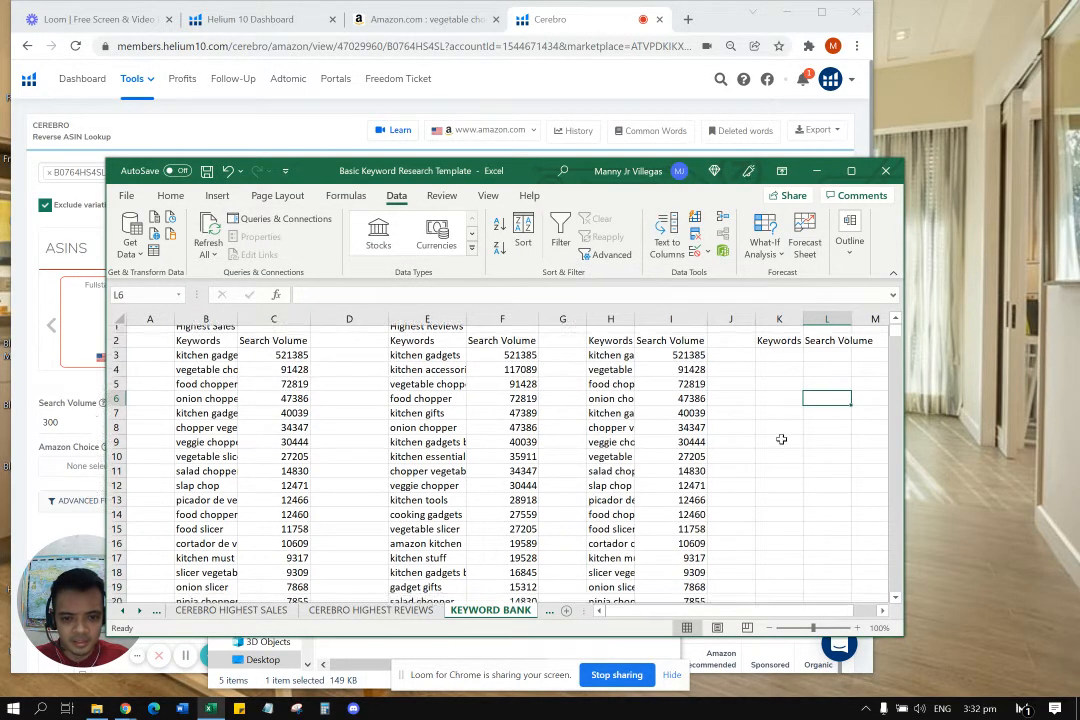
{"action": "scroll", "coordinate": [781, 439], "scroll_direction": "down", "scroll_amount": 20}
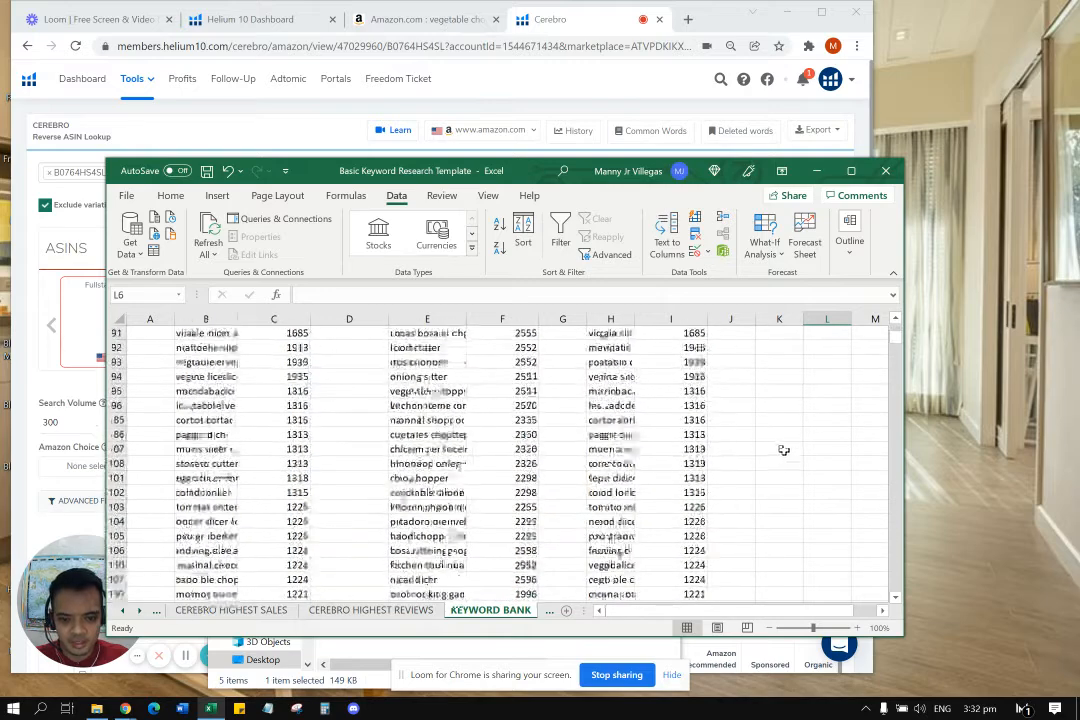
{"action": "scroll", "coordinate": [783, 450], "scroll_direction": "down", "scroll_amount": 7}
{"action": "scroll", "coordinate": [730, 400], "scroll_direction": "up", "scroll_amount": 20}
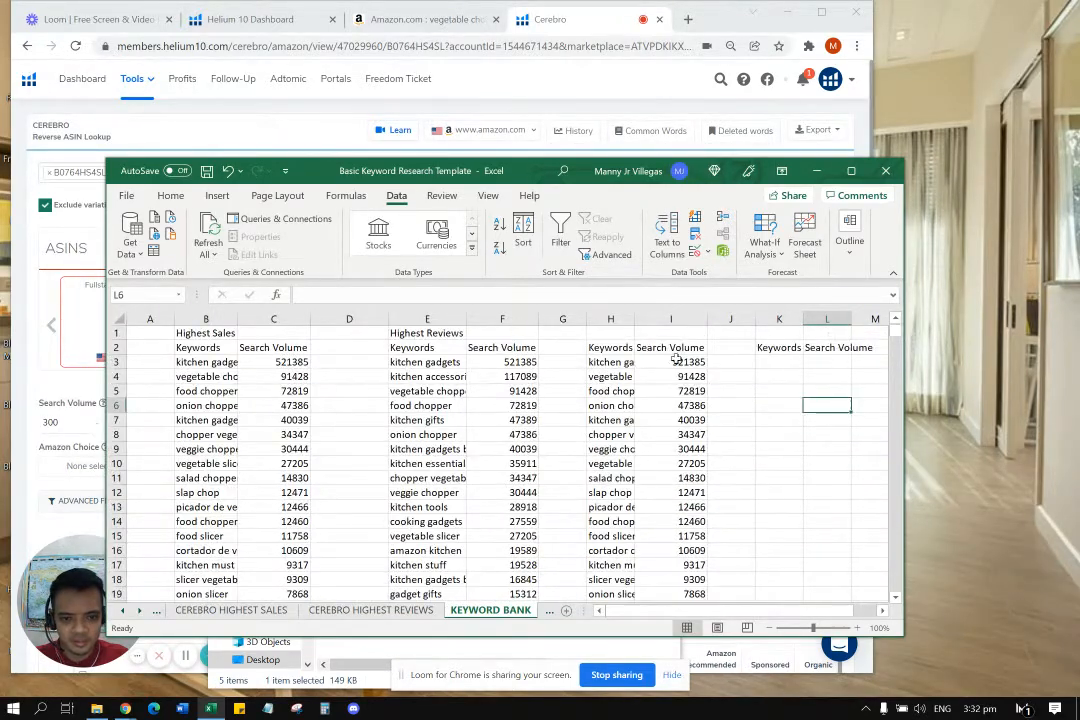
{"action": "left_click_drag", "start_coordinate": [633, 321], "coordinate": [646, 322]}
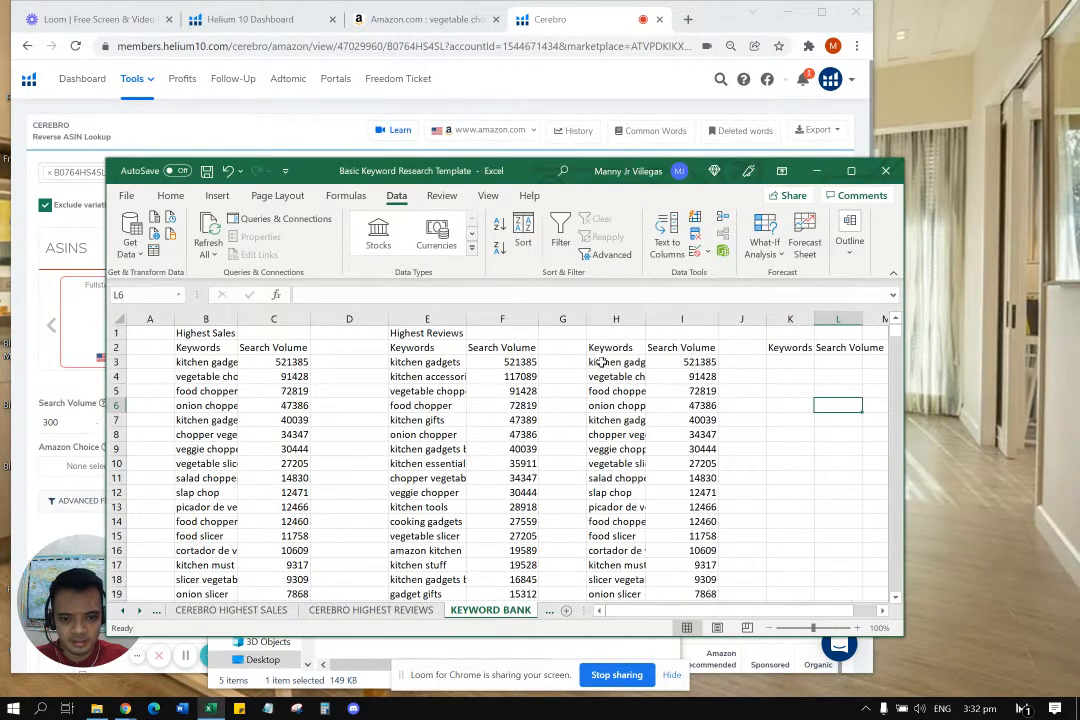
Copy all deduplicated keywords in column H, from H3 down to H2172, without their search volumes.
{"action": "left_click_drag", "start_coordinate": [602, 363], "coordinate": [622, 422]}
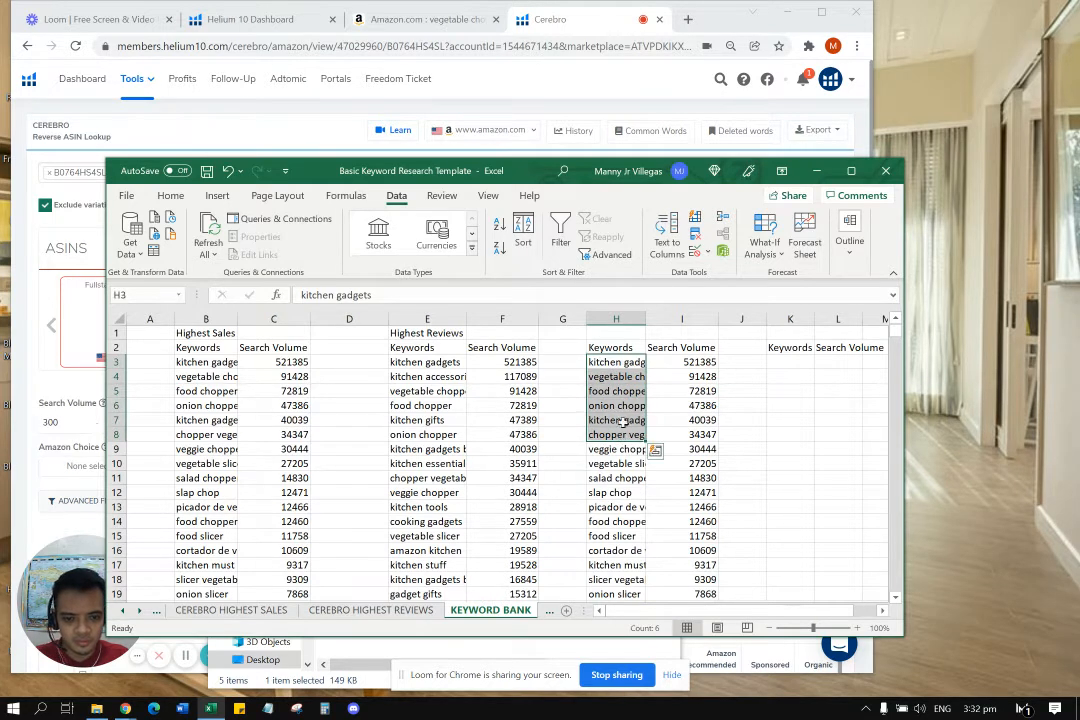
{"action": "left_click", "coordinate": [771, 407]}
{"action": "left_click", "coordinate": [627, 363]}
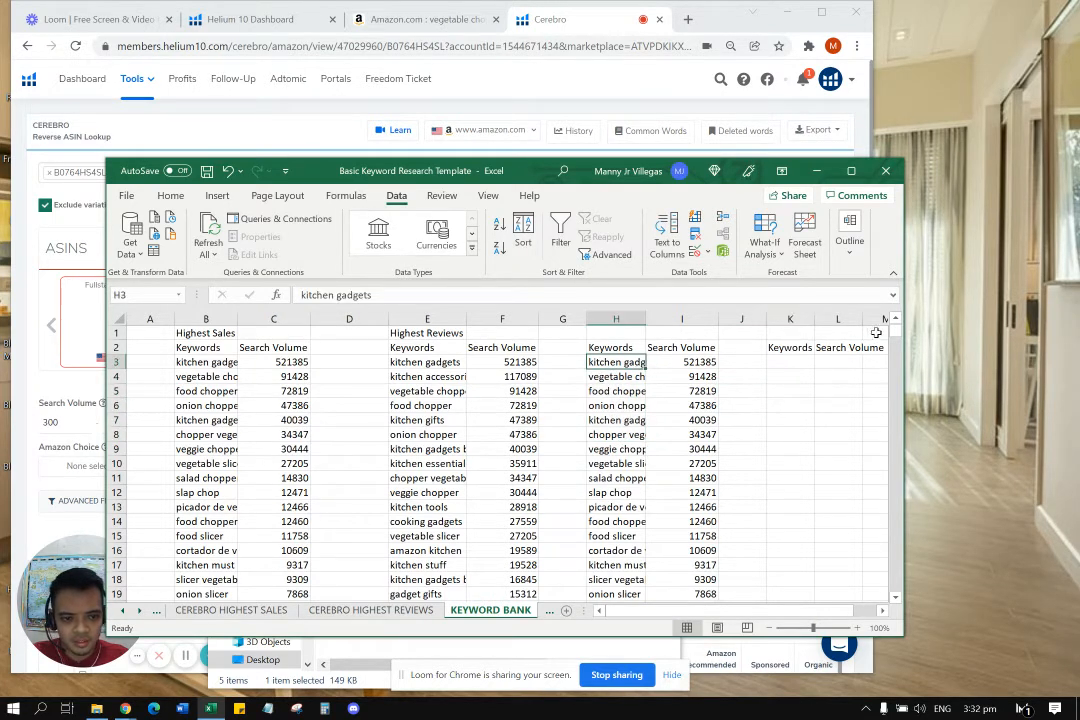
{"action": "left_click_drag", "start_coordinate": [894, 336], "coordinate": [894, 516]}
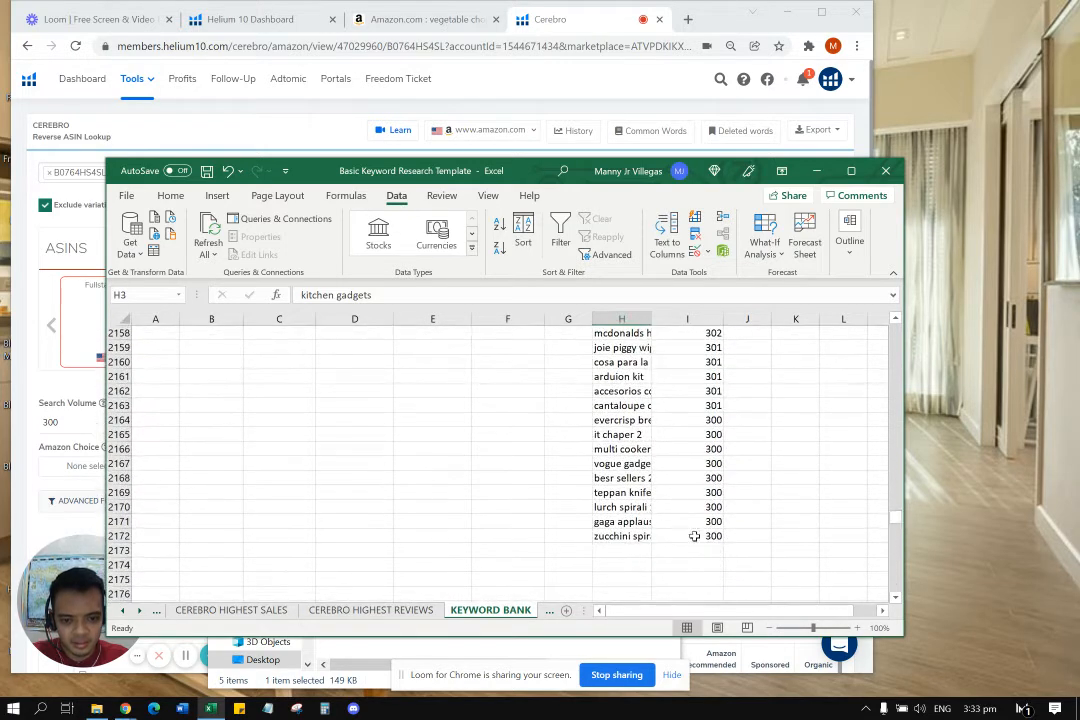
{"action": "left_click", "coordinate": [640, 537], "text": "shift"}
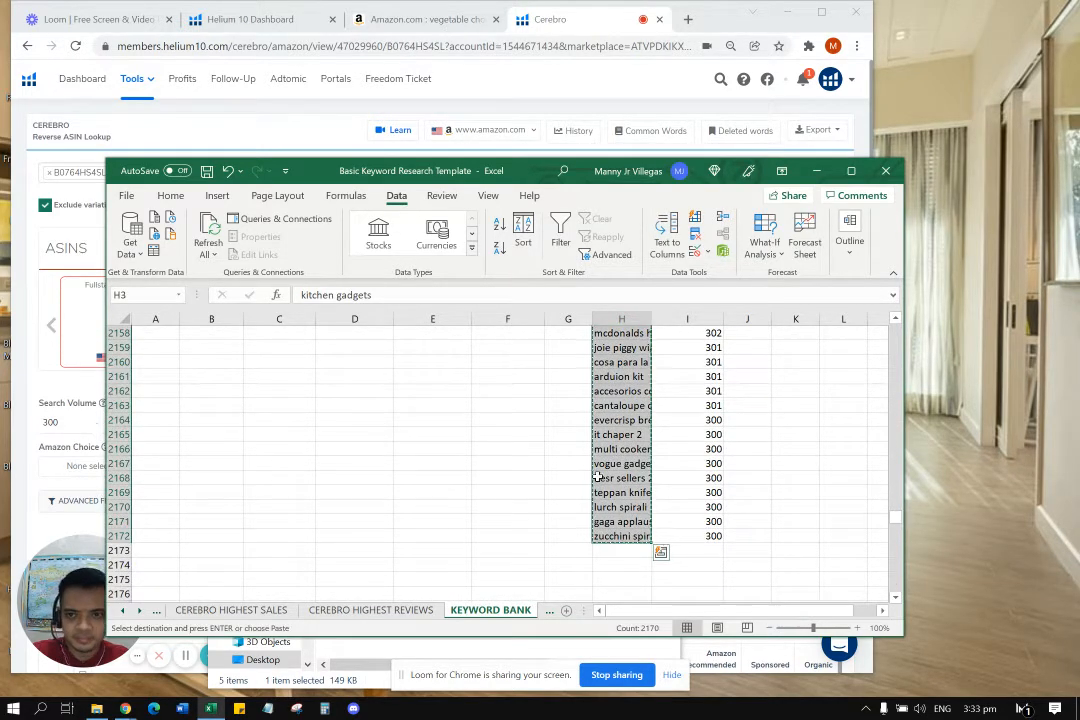
Switch to the Helium 10 Dashboard in Chrome and open the Frankenstein keyword processor.
{"action": "left_click", "coordinate": [280, 22]}
{"action": "scroll", "coordinate": [240, 362], "scroll_direction": "down", "scroll_amount": 4}
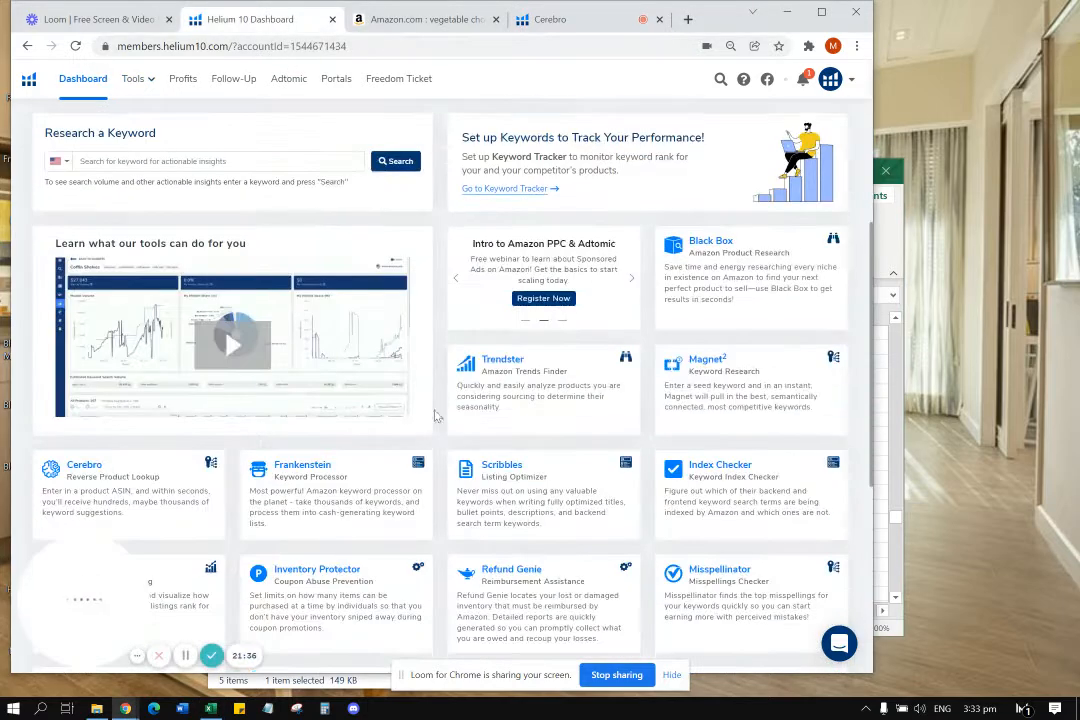
{"action": "left_click", "coordinate": [310, 474]}
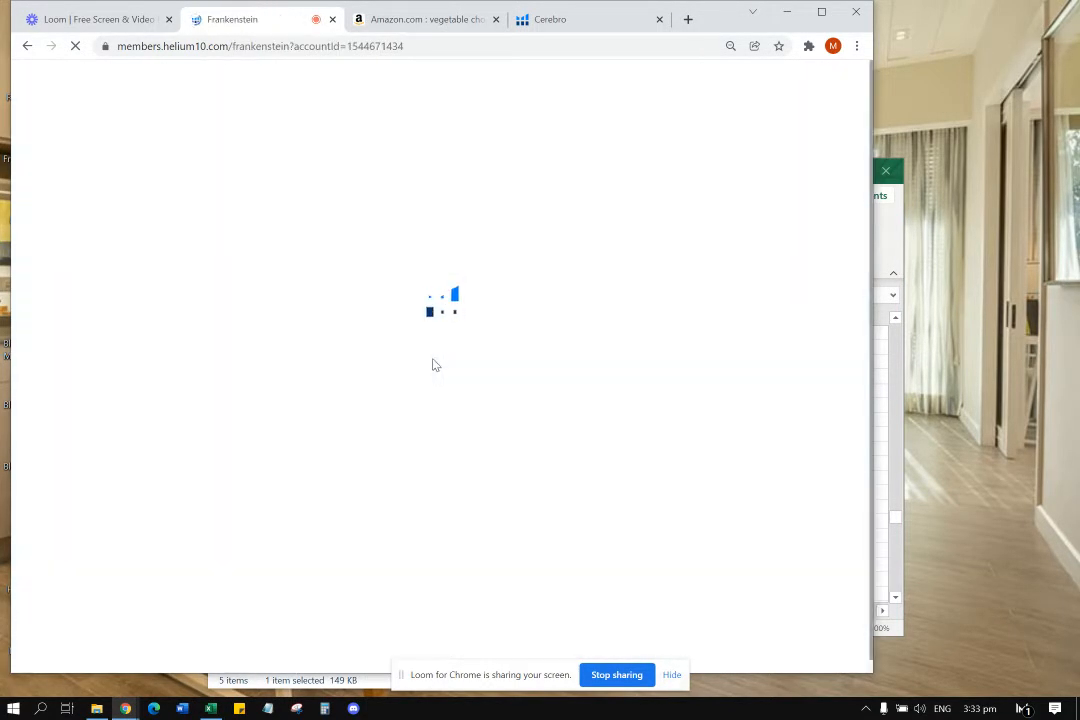
Paste the copied keyword list into Frankenstein's original keywords box.
{"action": "key", "text": "ctrl+v"}
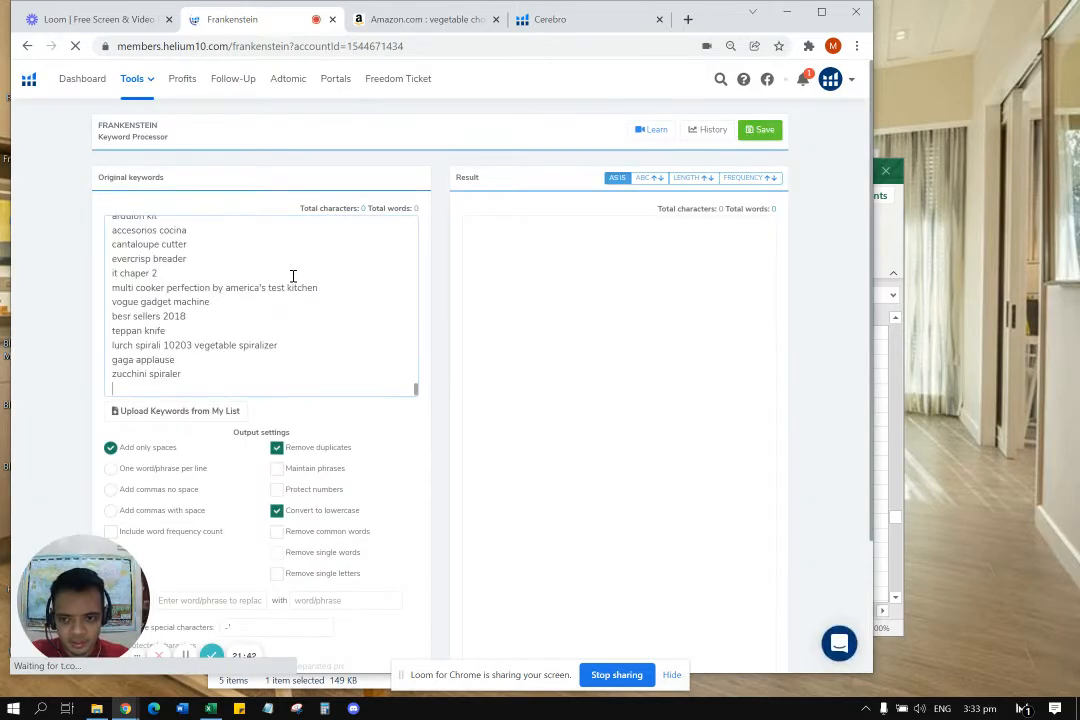
{"action": "scroll", "coordinate": [310, 304], "scroll_direction": "up", "scroll_amount": 1}
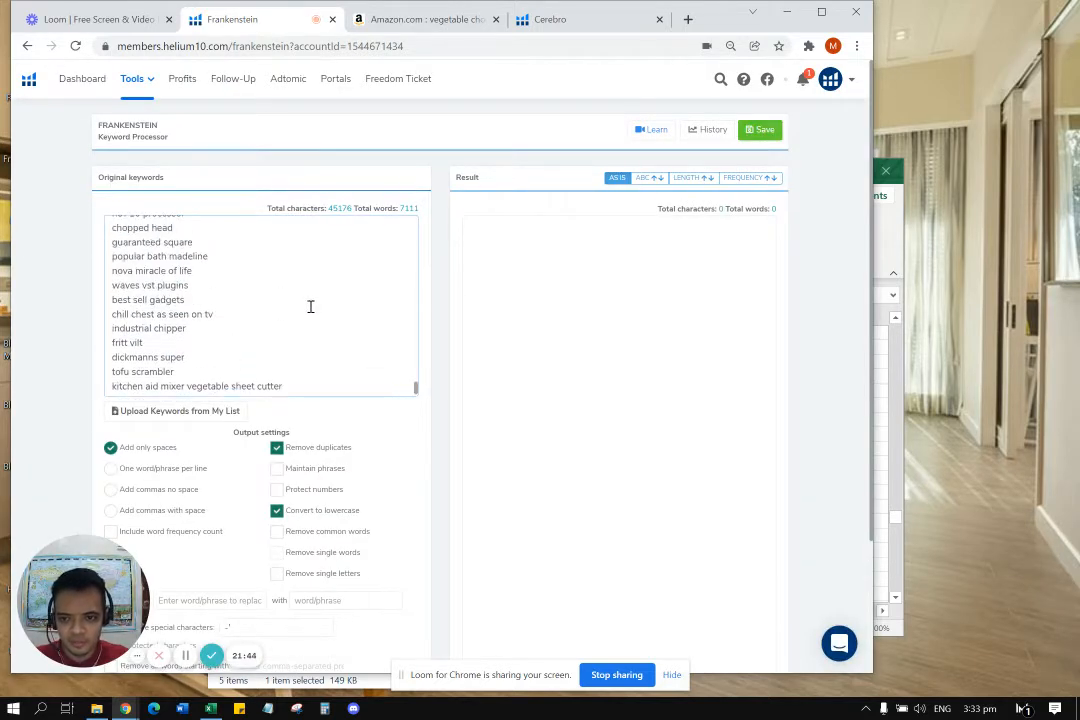
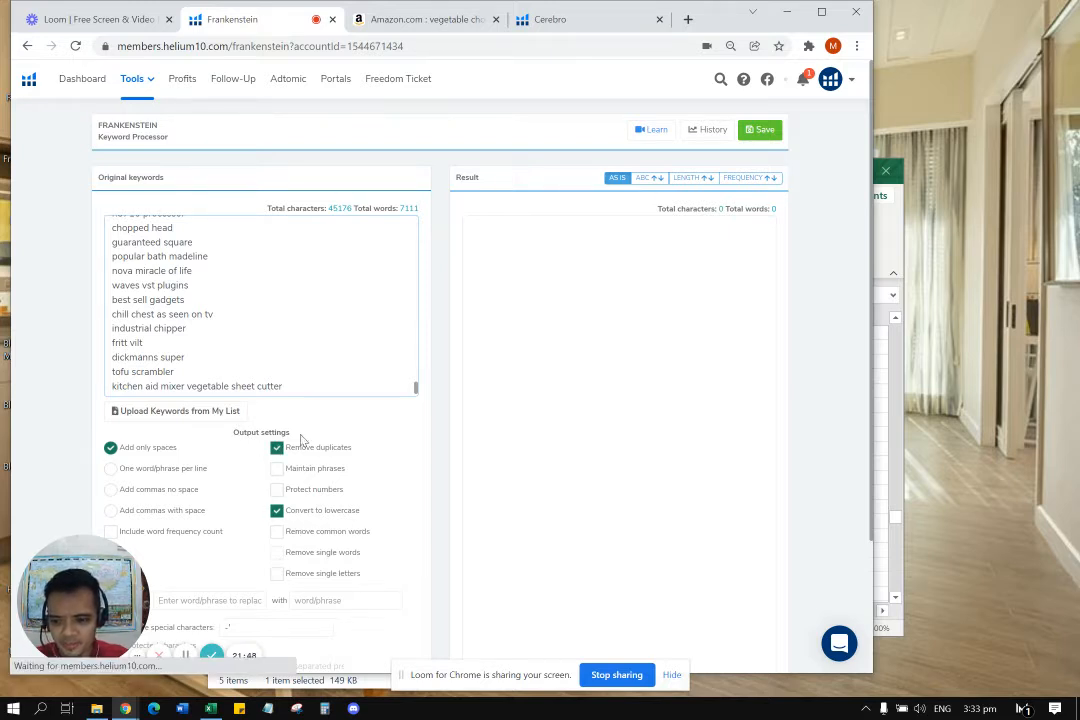
Open the GUIDE note from the desktop in Notepad and show it alongside the Frankenstein page.
{"action": "right_click", "coordinate": [267, 708]}
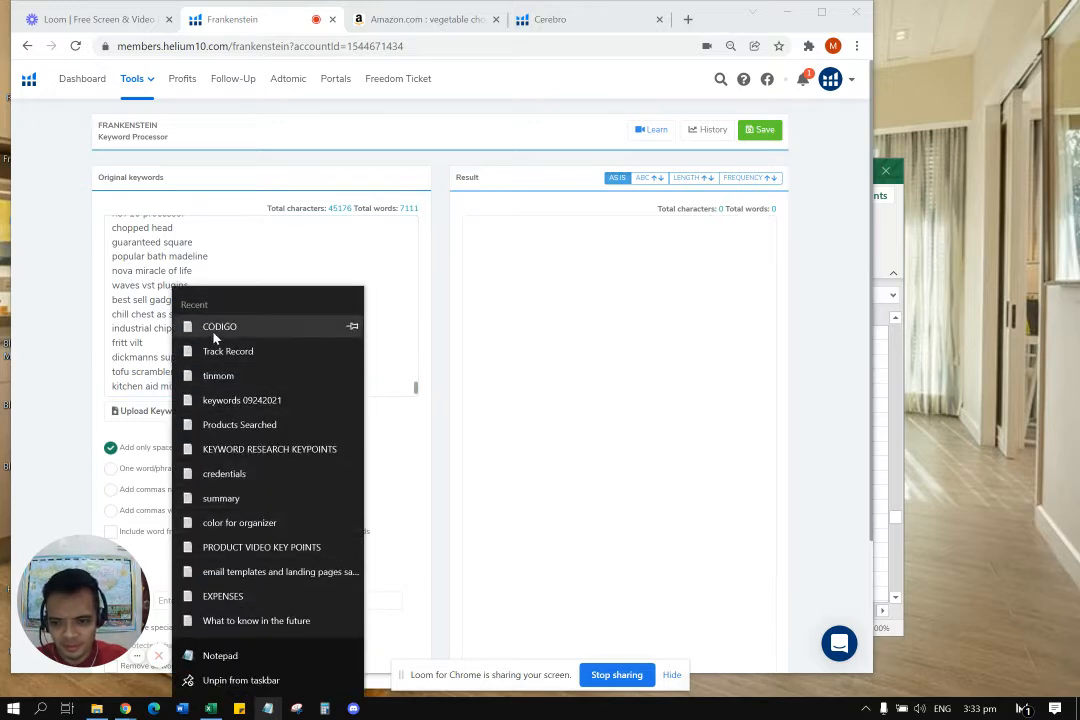
{"action": "left_click", "coordinate": [788, 12]}
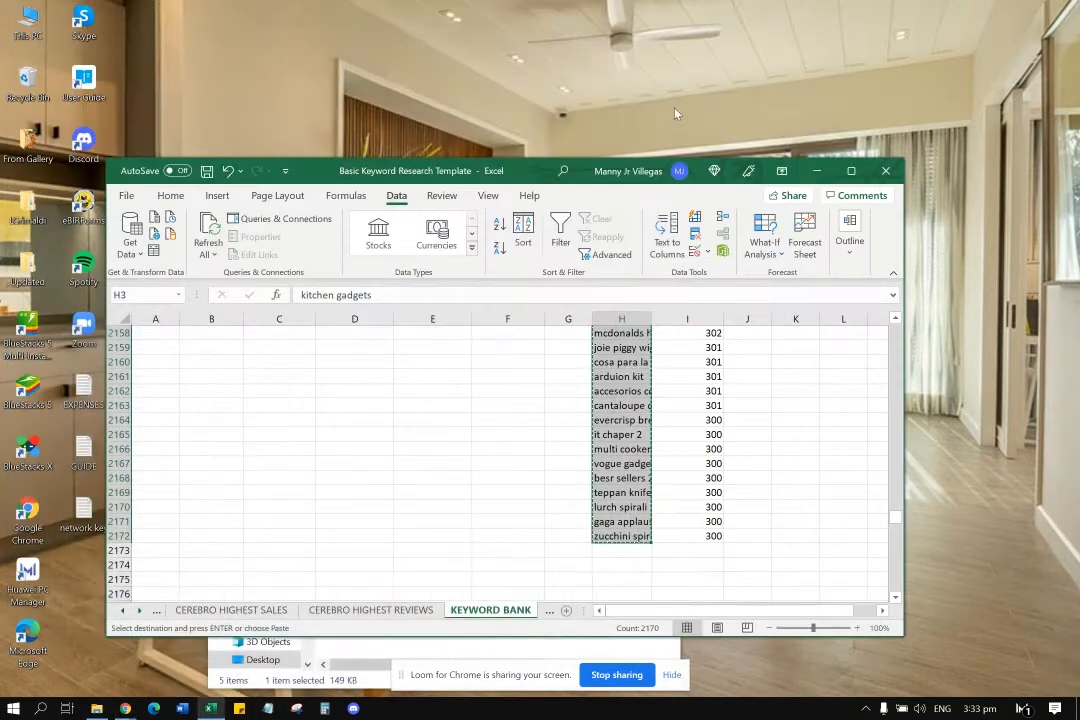
{"action": "left_click", "coordinate": [78, 468]}
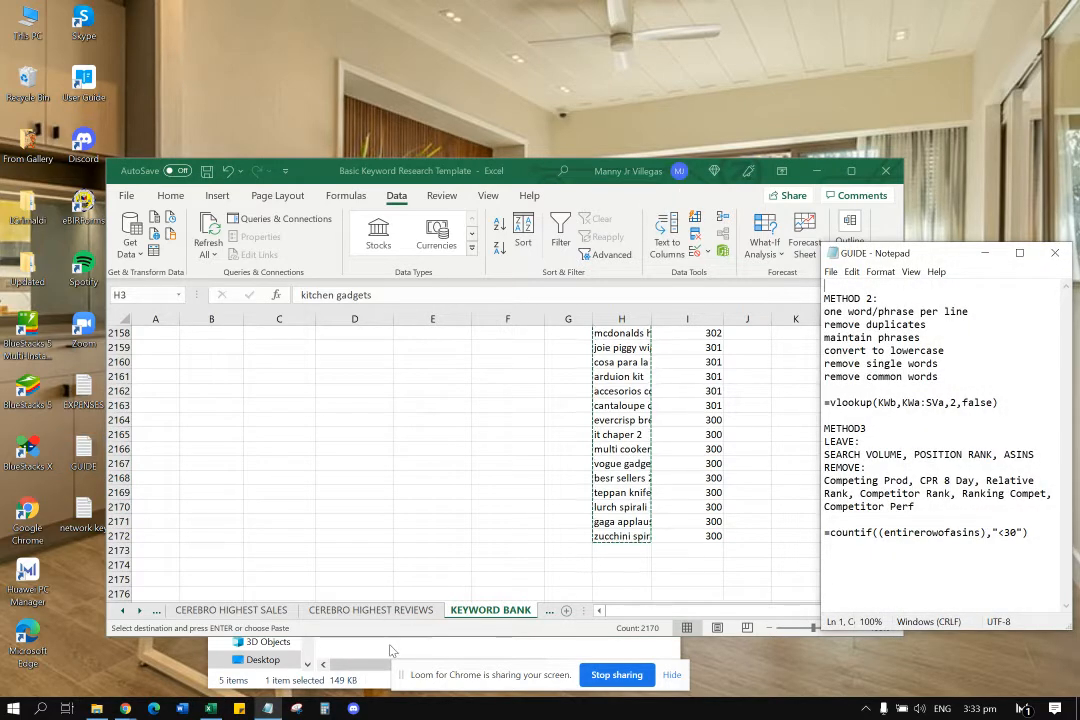
{"action": "left_click", "coordinate": [391, 649]}
{"action": "left_click", "coordinate": [595, 294]}
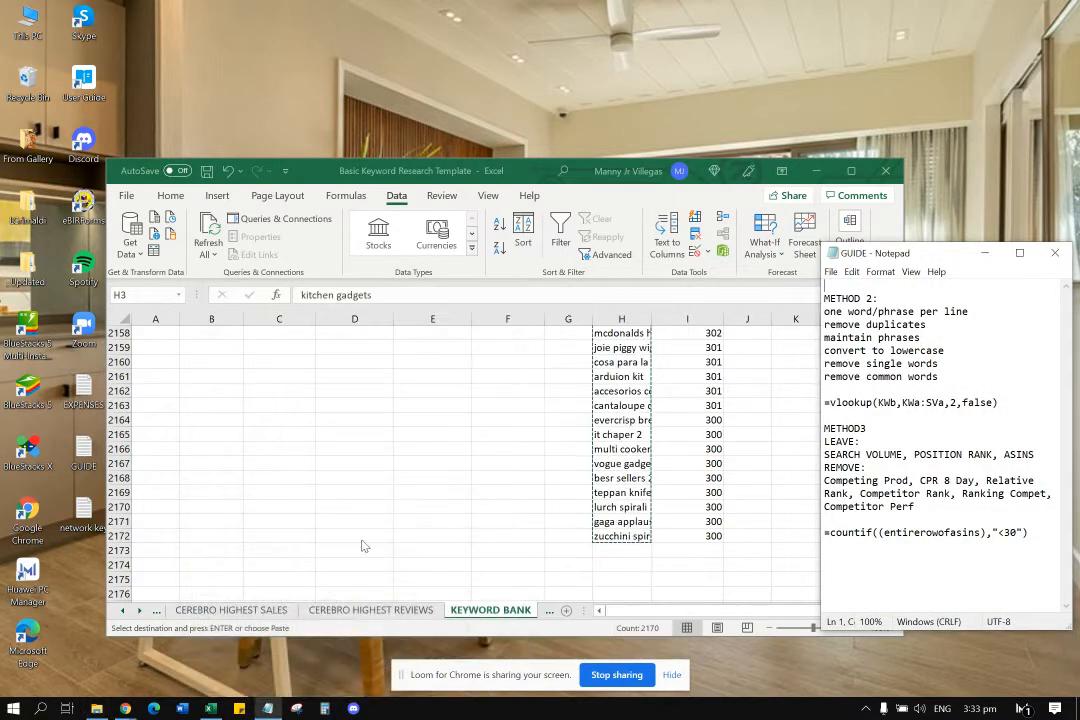
{"action": "mouse_move", "coordinate": [155, 708]}
{"action": "left_click", "coordinate": [65, 640]}
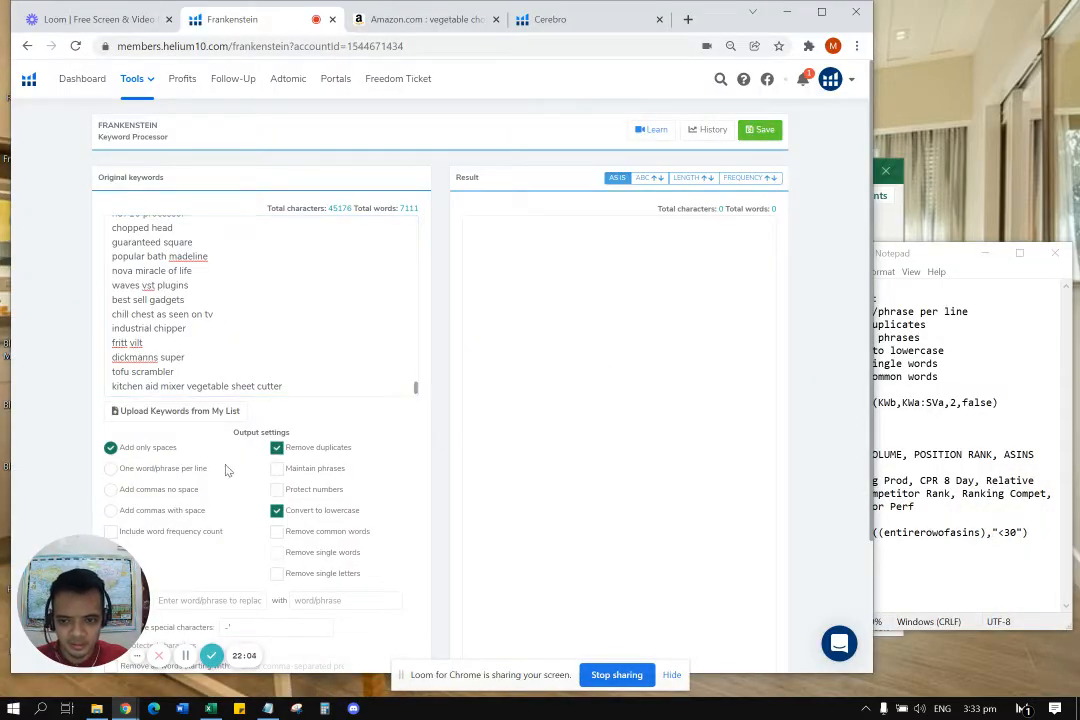
{"action": "left_click", "coordinate": [268, 708]}
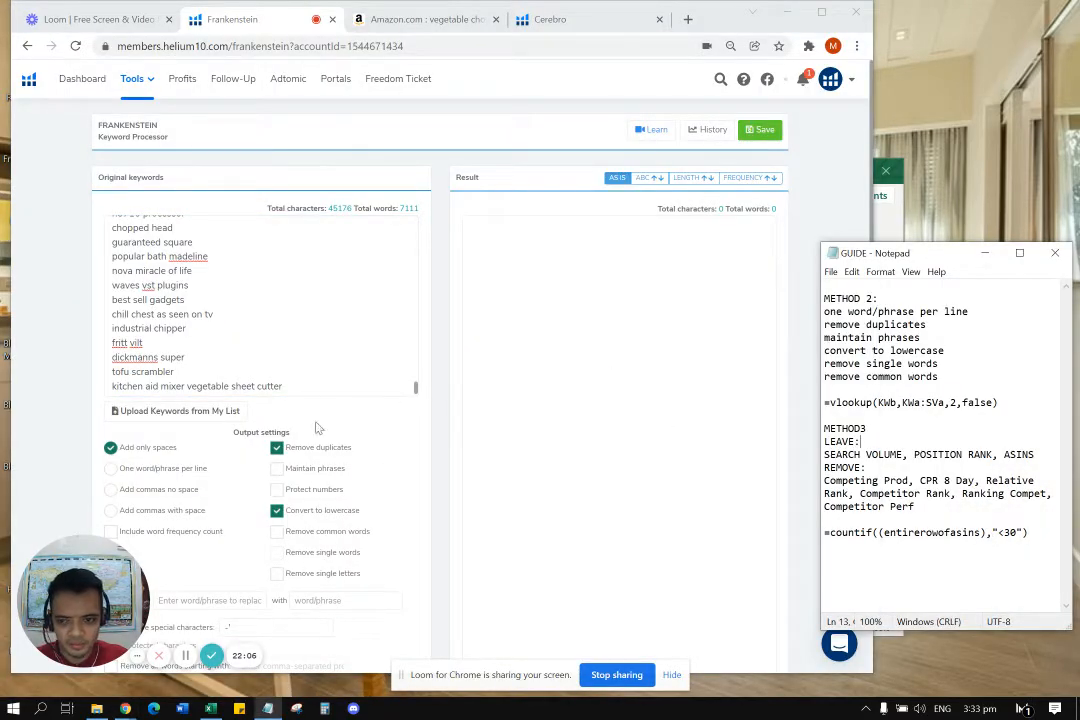
Set the Frankenstein output to one word/phrase per line, maintaining phrases and removing single words and common words, following the METHOD 2 notes.
{"action": "left_click", "coordinate": [110, 468]}
{"action": "left_click", "coordinate": [930, 392]}
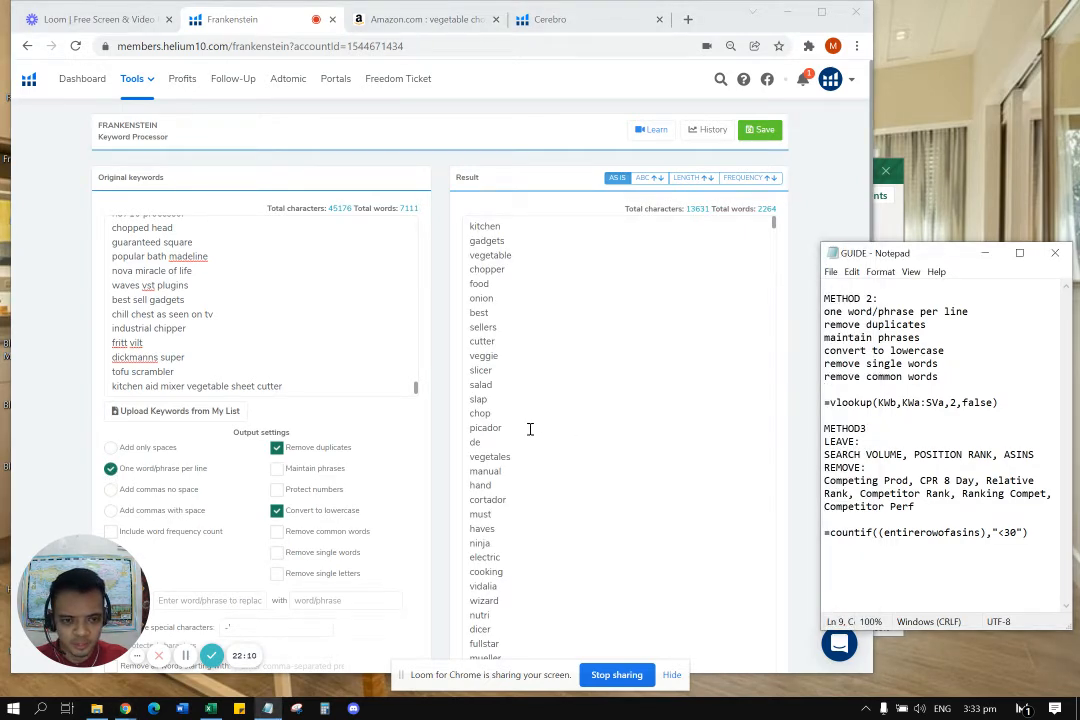
{"action": "left_click", "coordinate": [276, 469]}
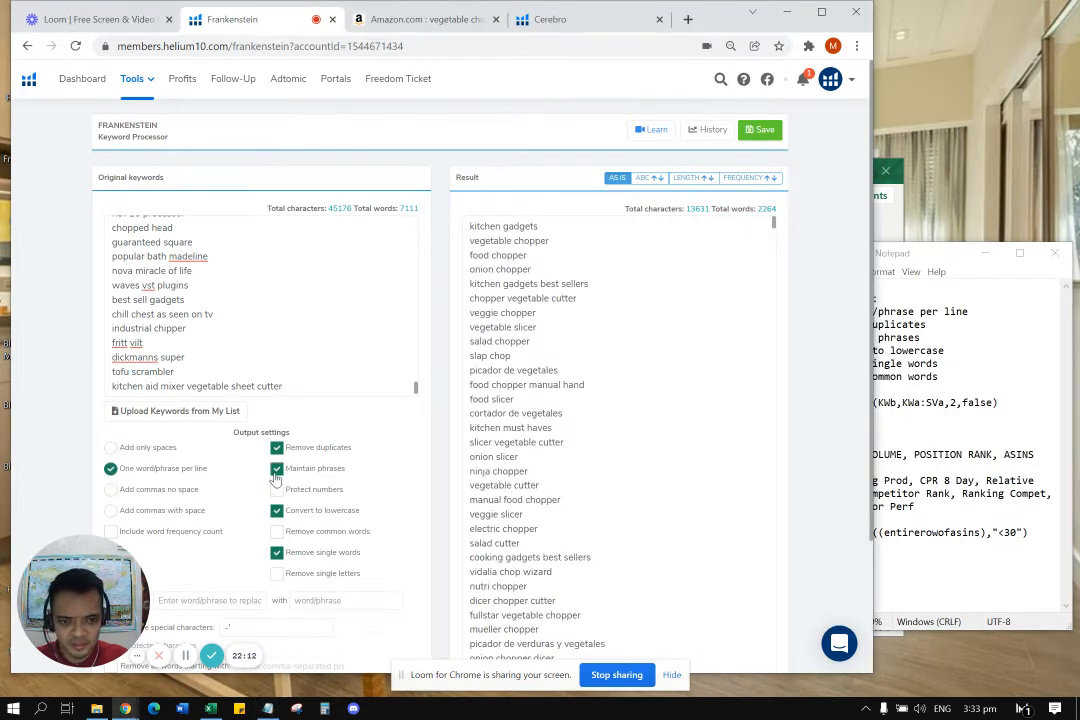
{"action": "left_click", "coordinate": [1017, 379]}
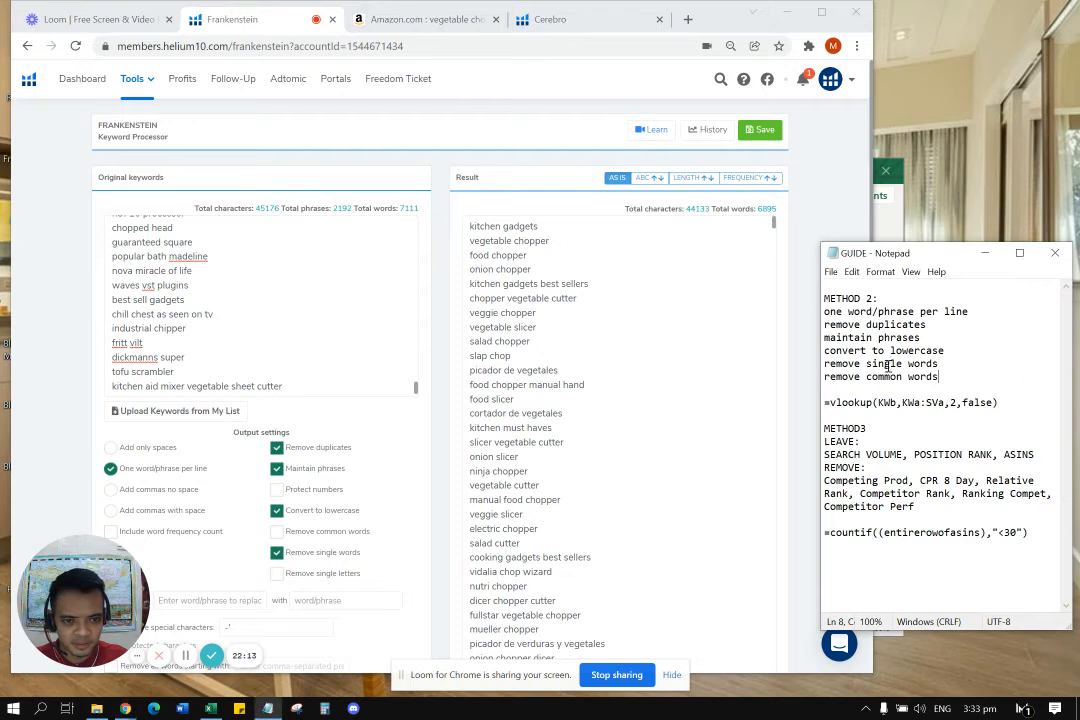
{"action": "left_click", "coordinate": [277, 533]}
{"action": "left_click", "coordinate": [957, 388]}
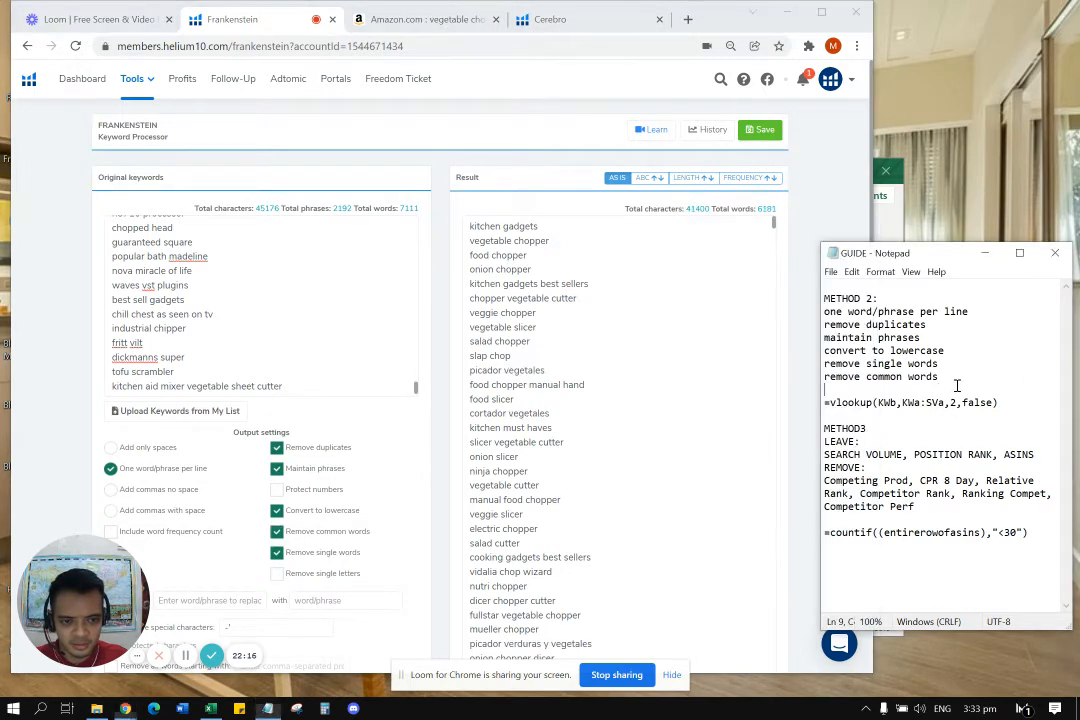
Select and copy the entire list of processed keywords from the Frankenstein result.
{"action": "scroll", "coordinate": [300, 339], "scroll_direction": "down", "scroll_amount": 2}
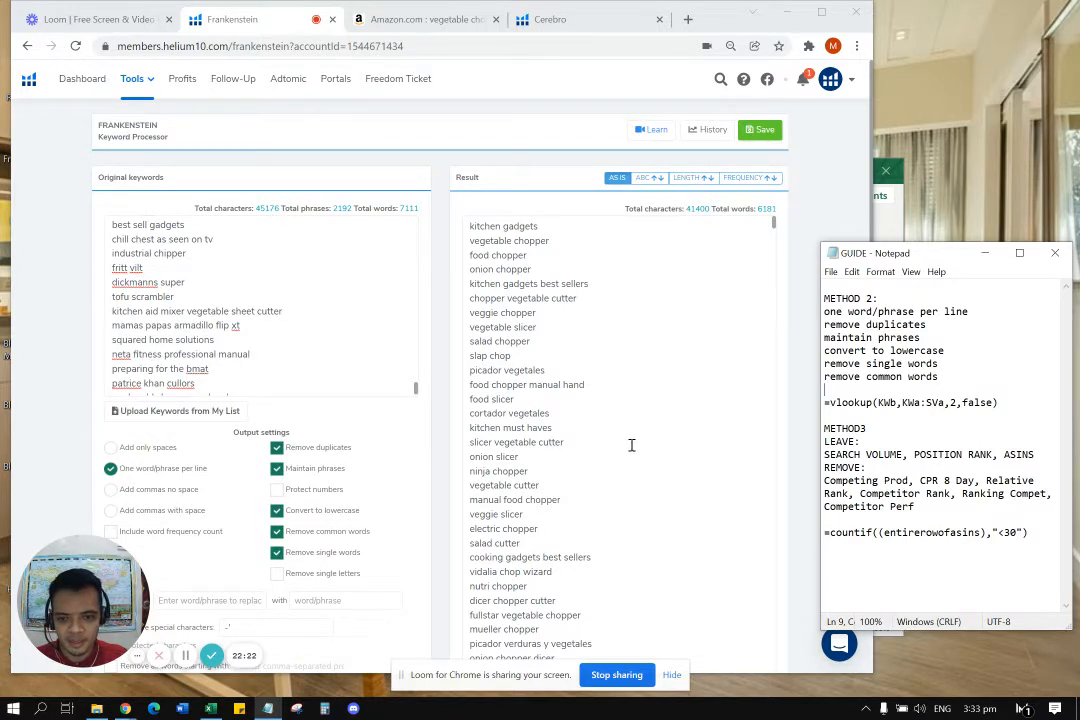
{"action": "left_click", "coordinate": [644, 363]}
{"action": "left_click_drag", "start_coordinate": [676, 457], "coordinate": [533, 284]}
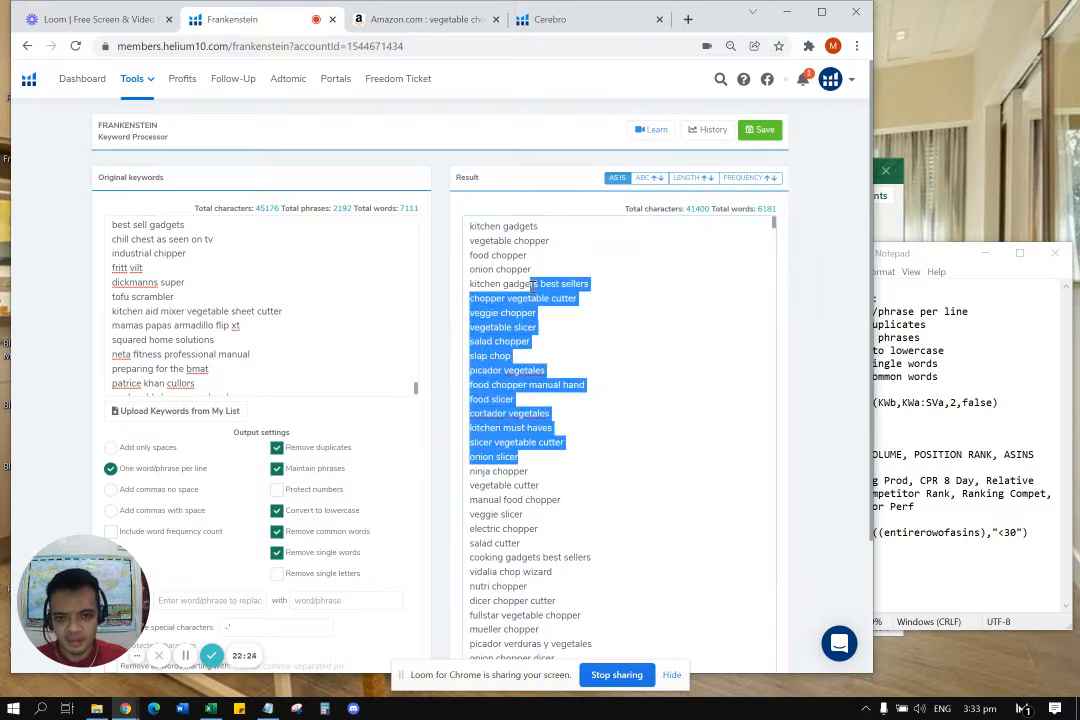
{"action": "left_click", "coordinate": [665, 323]}
{"action": "scroll", "coordinate": [665, 323], "scroll_direction": "down", "scroll_amount": 4}
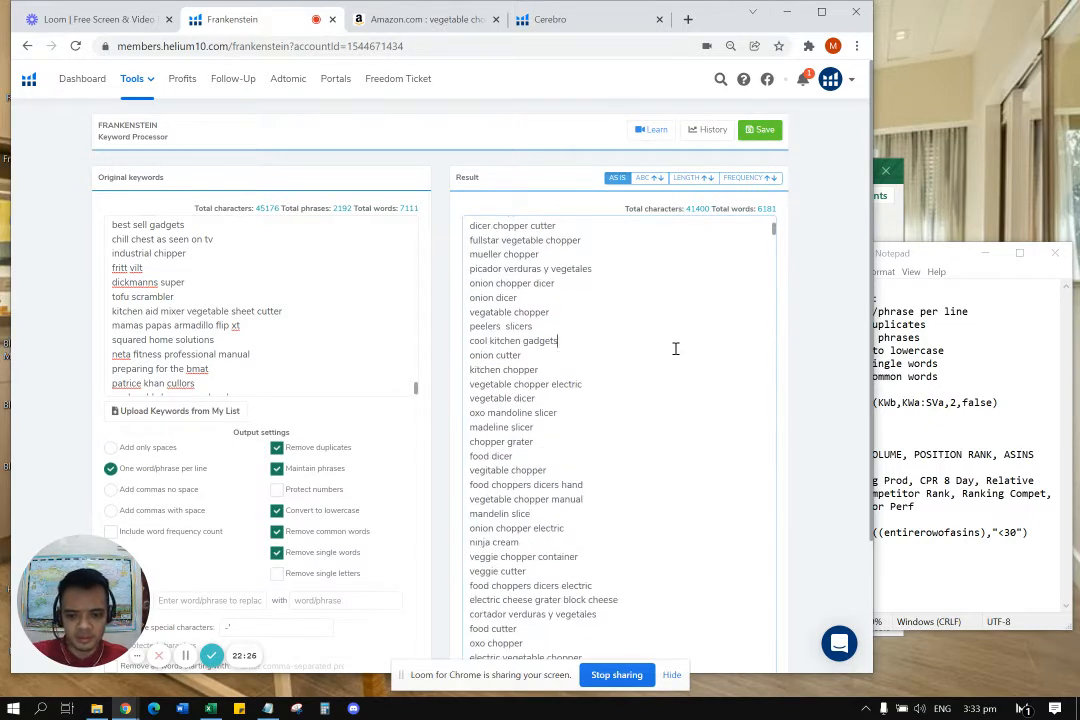
{"action": "key", "text": "ctrl+a"}
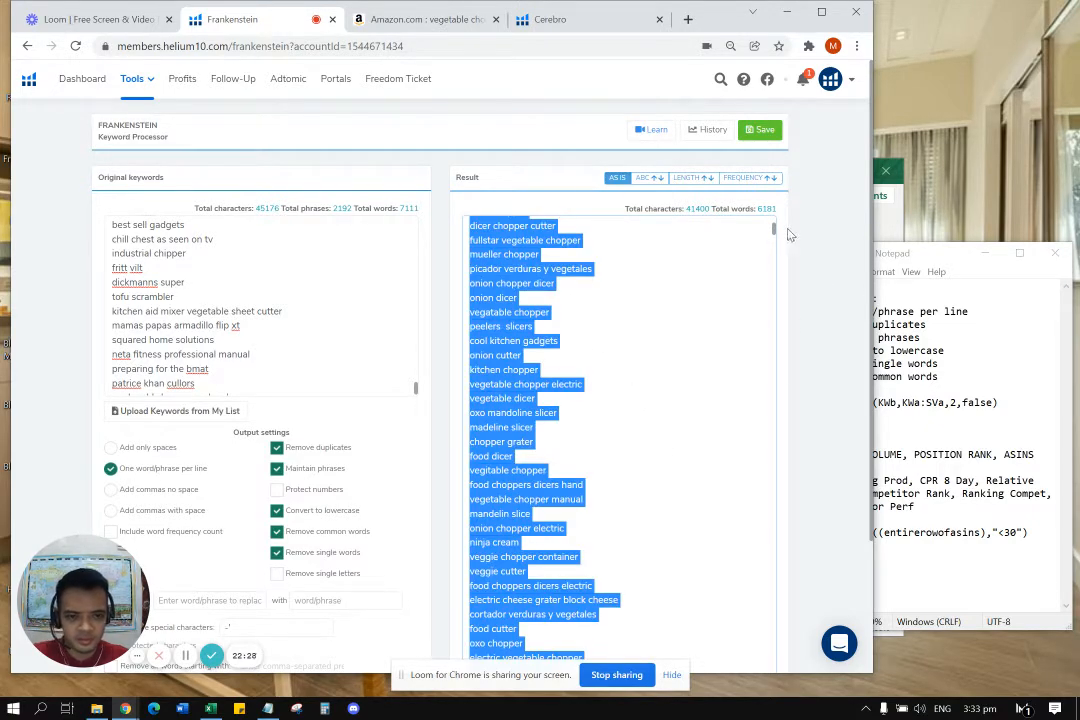
{"action": "scroll", "coordinate": [704, 551], "scroll_direction": "down", "scroll_amount": 3}
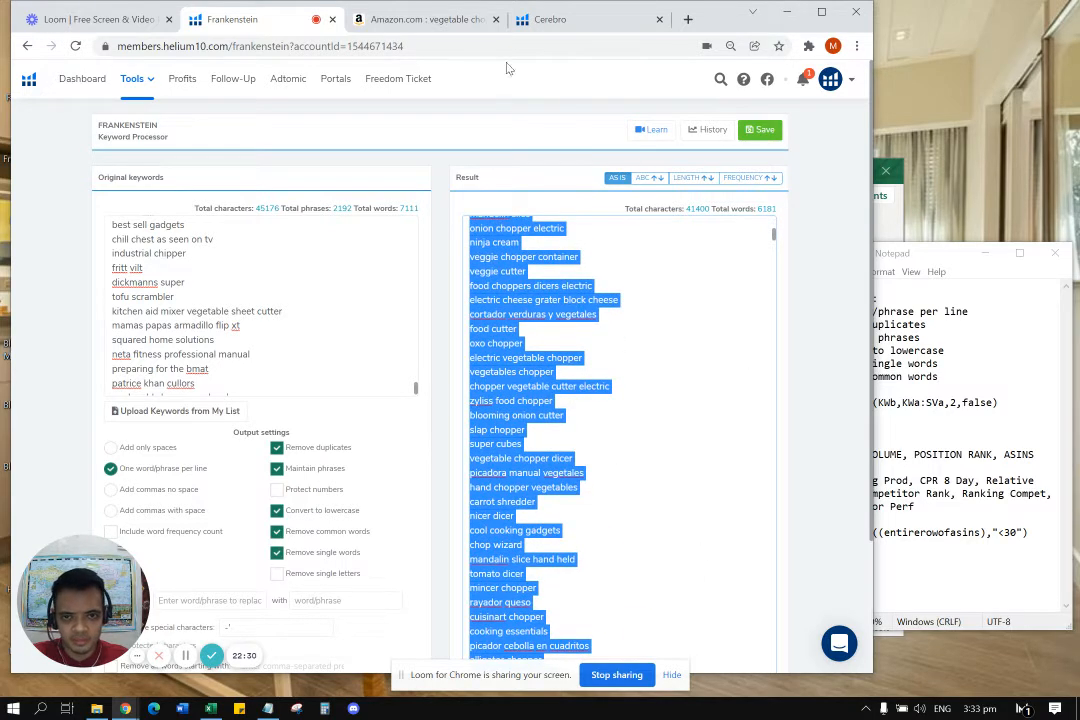
Switch to Excel, paste the processed keywords into the KEYWORD BANK sheet from cell K3, and slightly widen column K.
{"action": "left_click", "coordinate": [211, 708]}
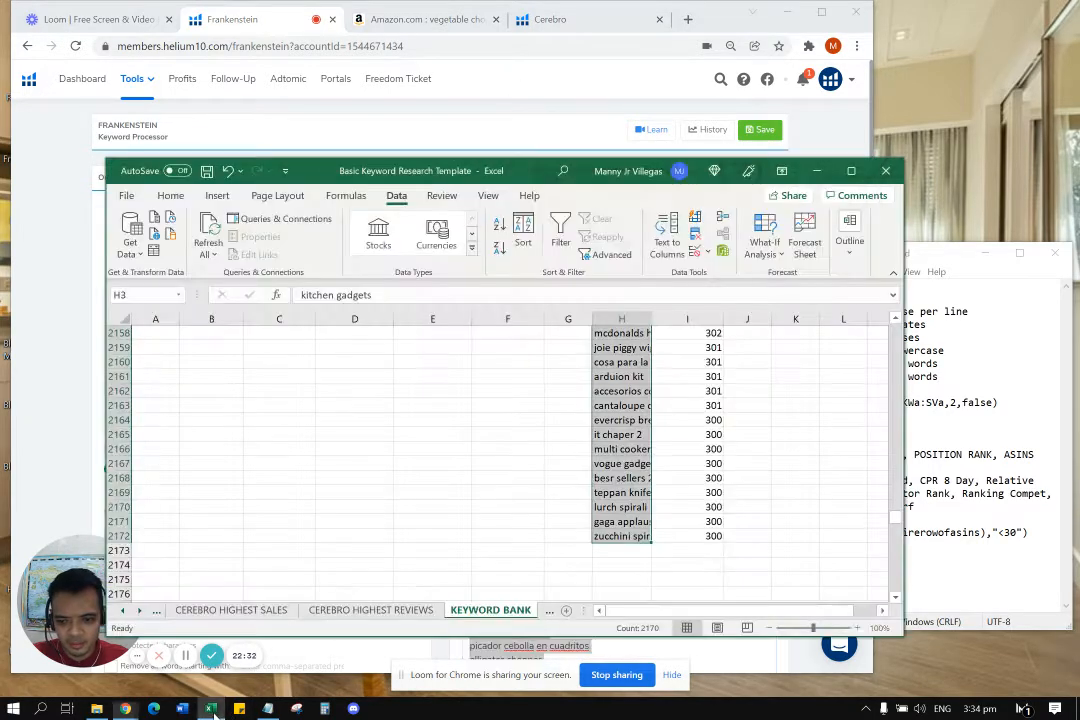
{"action": "left_click_drag", "start_coordinate": [649, 613], "coordinate": [657, 612]}
{"action": "scroll", "coordinate": [837, 458], "scroll_direction": "up", "scroll_amount": 20}
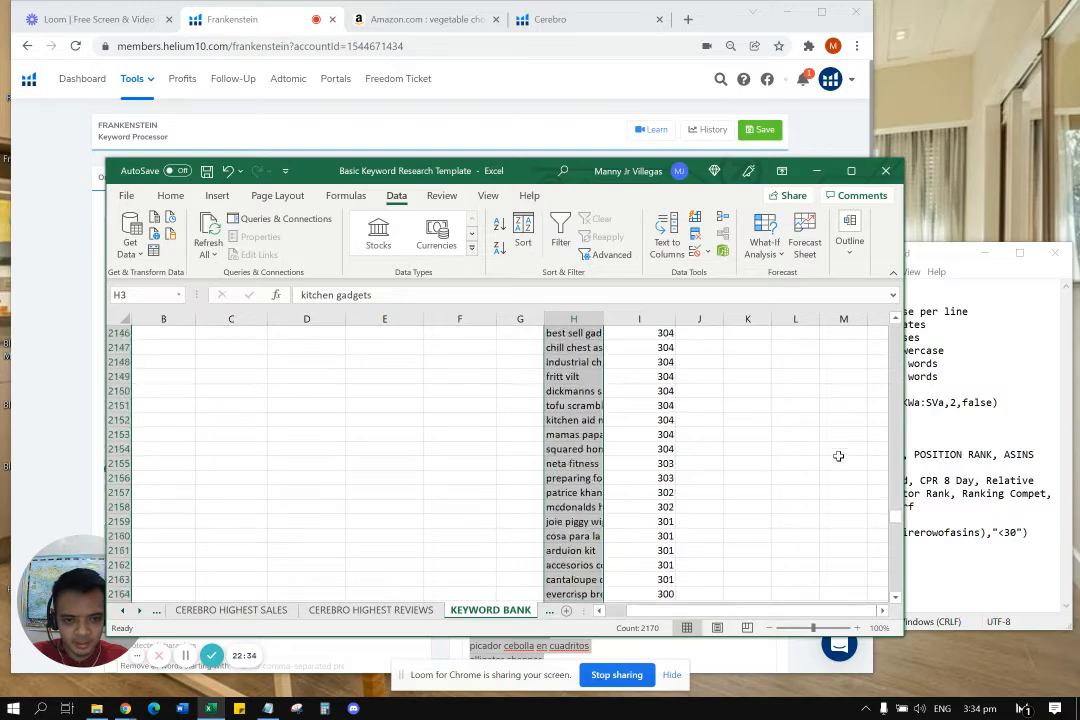
{"action": "scroll", "coordinate": [876, 480], "scroll_direction": "up", "scroll_amount": 20}
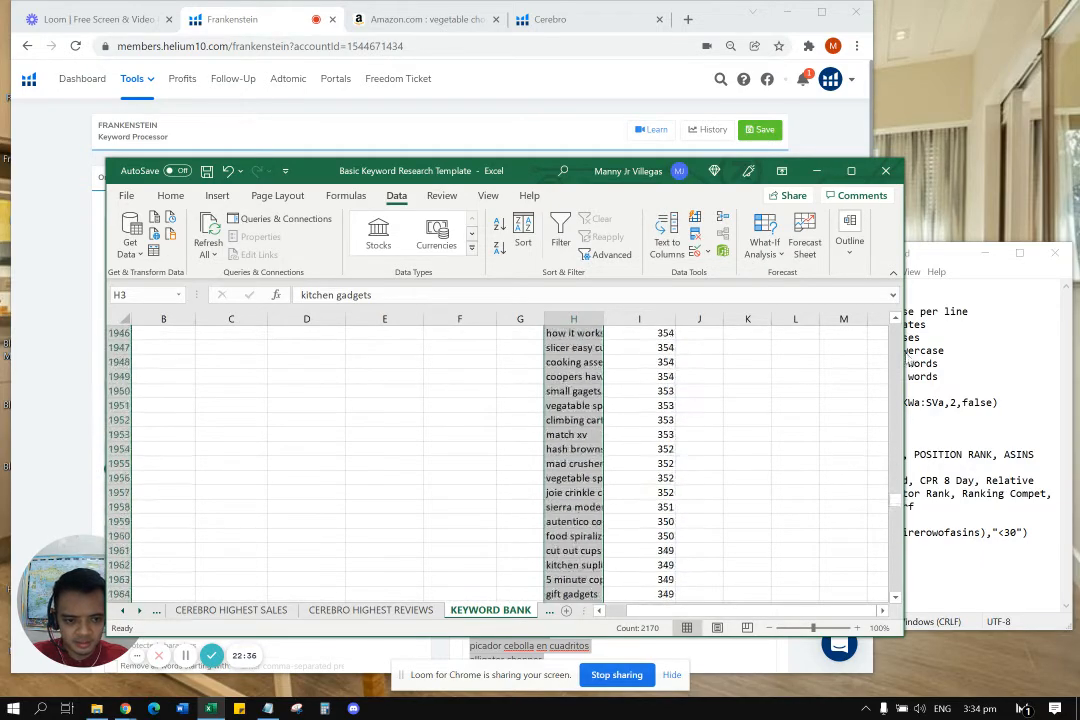
{"action": "left_click_drag", "start_coordinate": [899, 345], "coordinate": [895, 344]}
{"action": "left_click", "coordinate": [753, 361]}
{"action": "key", "text": "ctrl+v"}
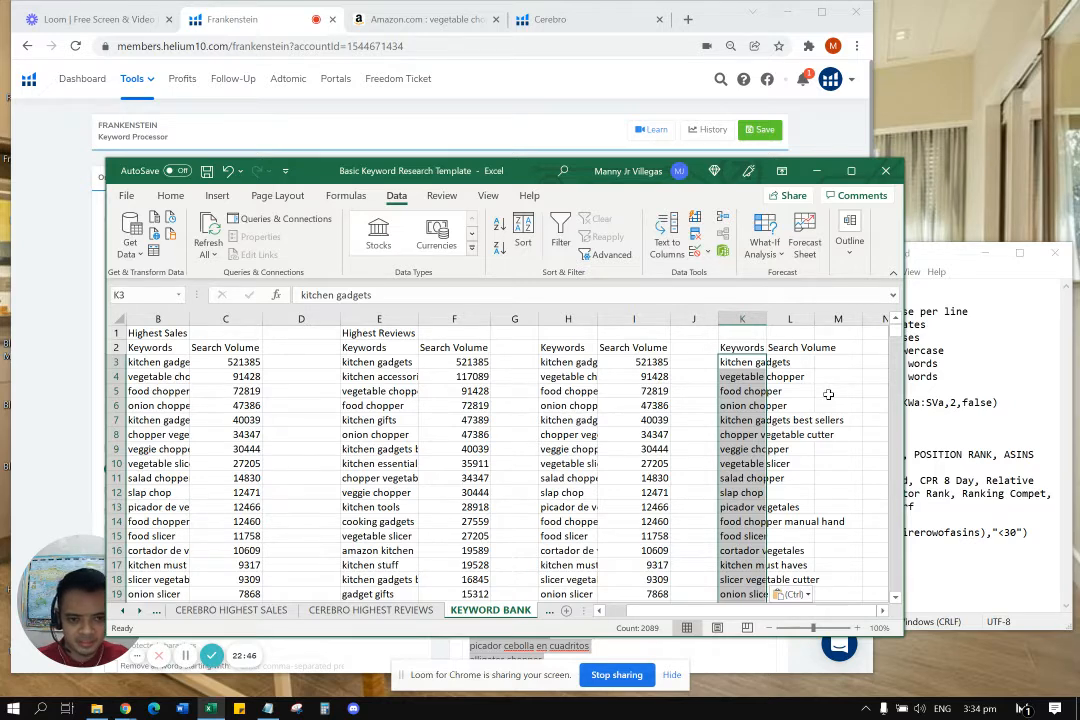
{"action": "left_click", "coordinate": [828, 394]}
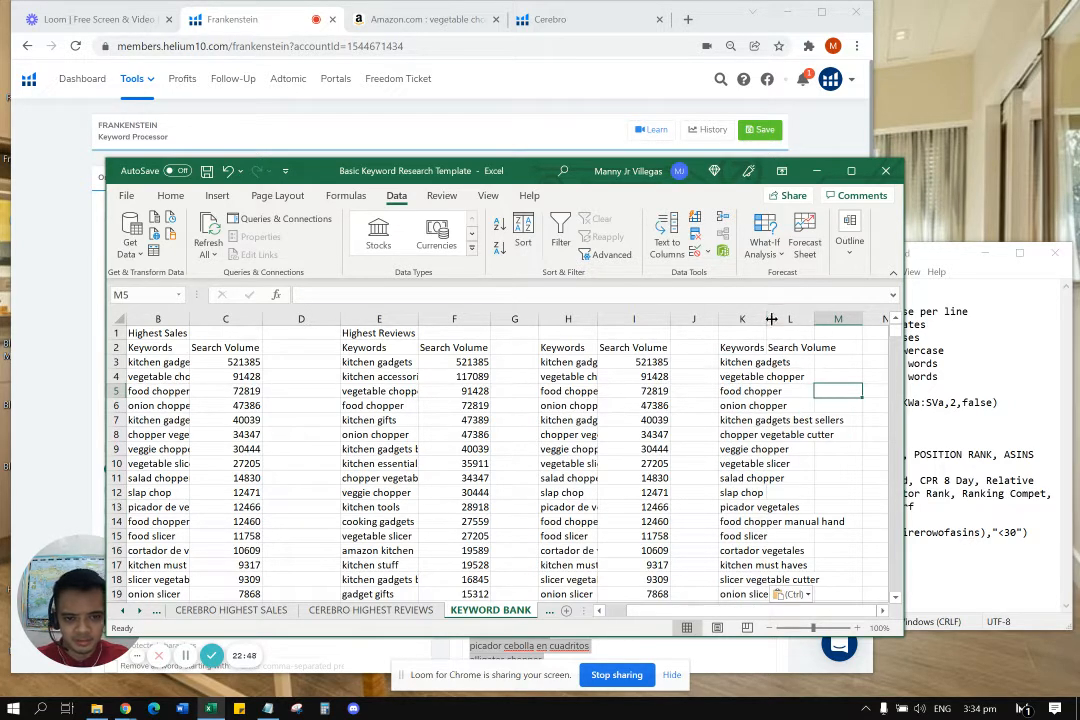
{"action": "left_click_drag", "start_coordinate": [766, 318], "coordinate": [775, 318]}
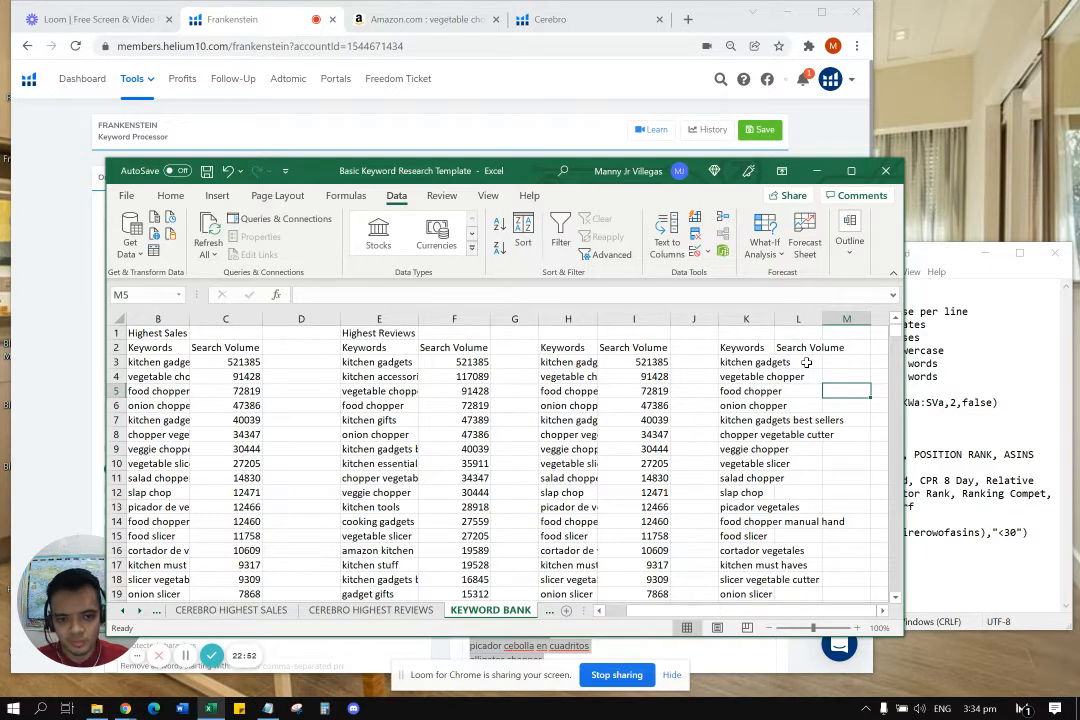
Start a VLOOKUP formula in cell L3 with K3 as the lookup value.
{"action": "left_click", "coordinate": [806, 362]}
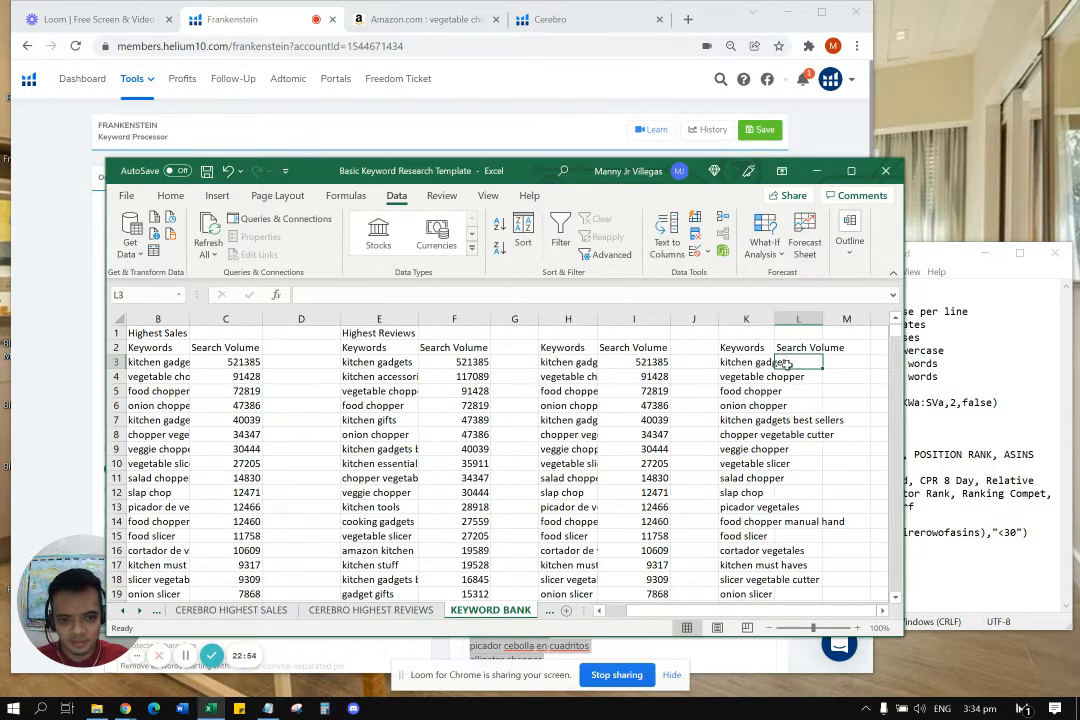
{"action": "left_click", "coordinate": [638, 364]}
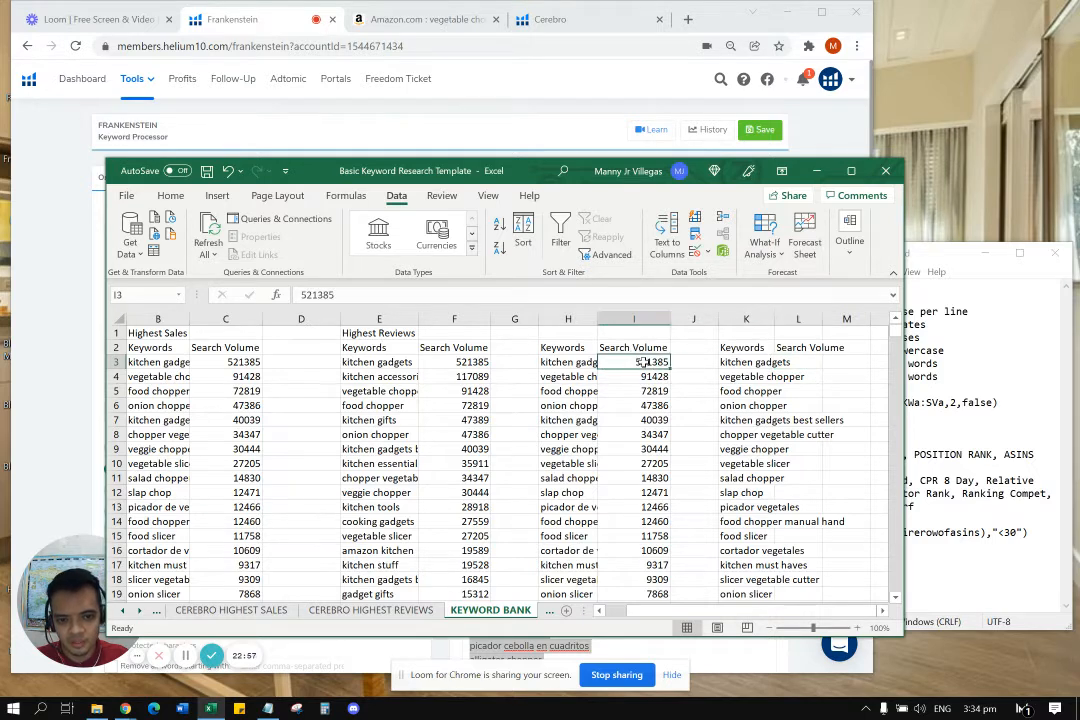
{"action": "left_click", "coordinate": [808, 362]}
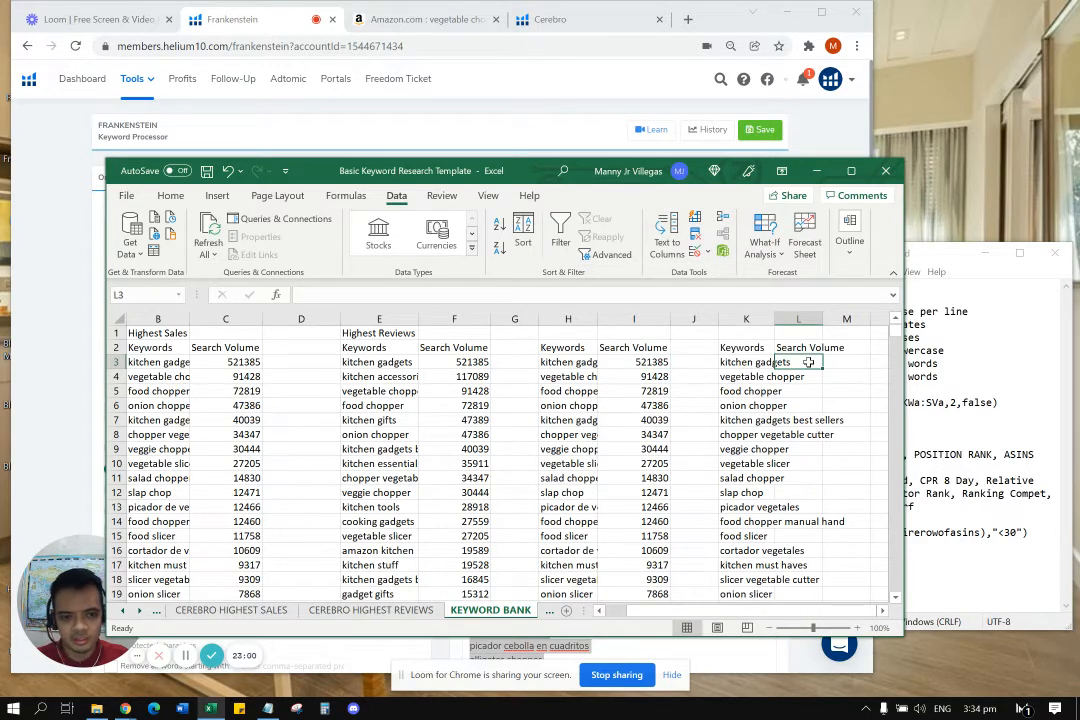
{"action": "double_click", "coordinate": [808, 362]}
{"action": "type", "text": "=VLOKU"}
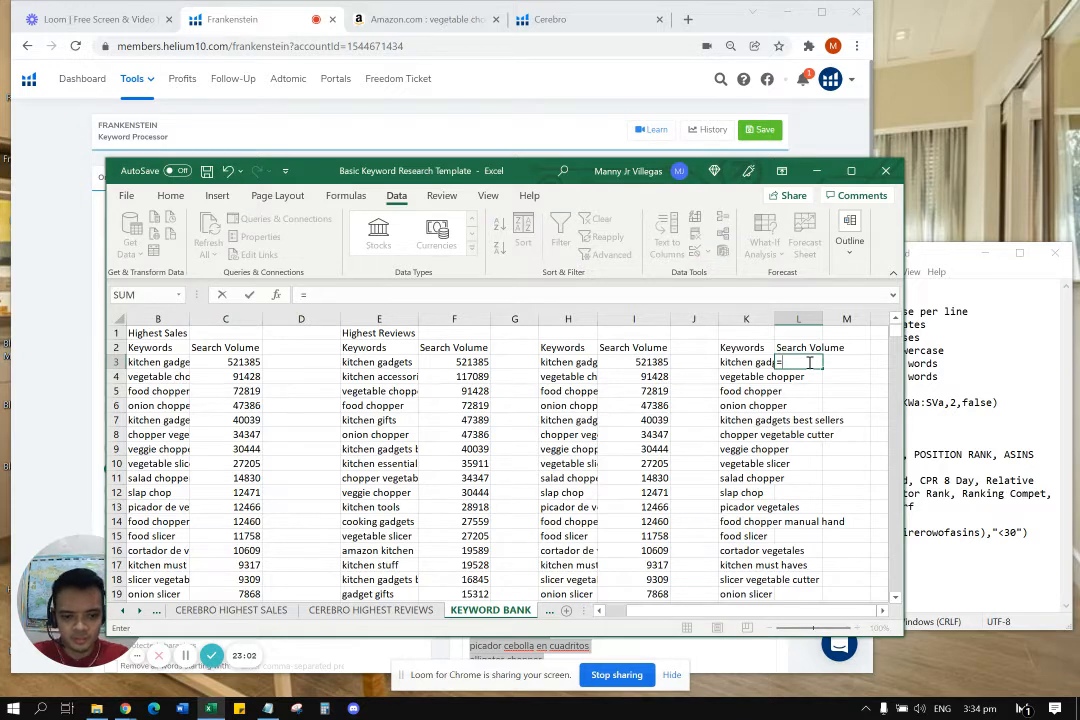
{"action": "key", "text": "BackSpace"}
{"action": "key", "text": "BackSpace"}
{"action": "key", "text": "BackSpace"}
{"action": "key", "text": "BackSpace"}
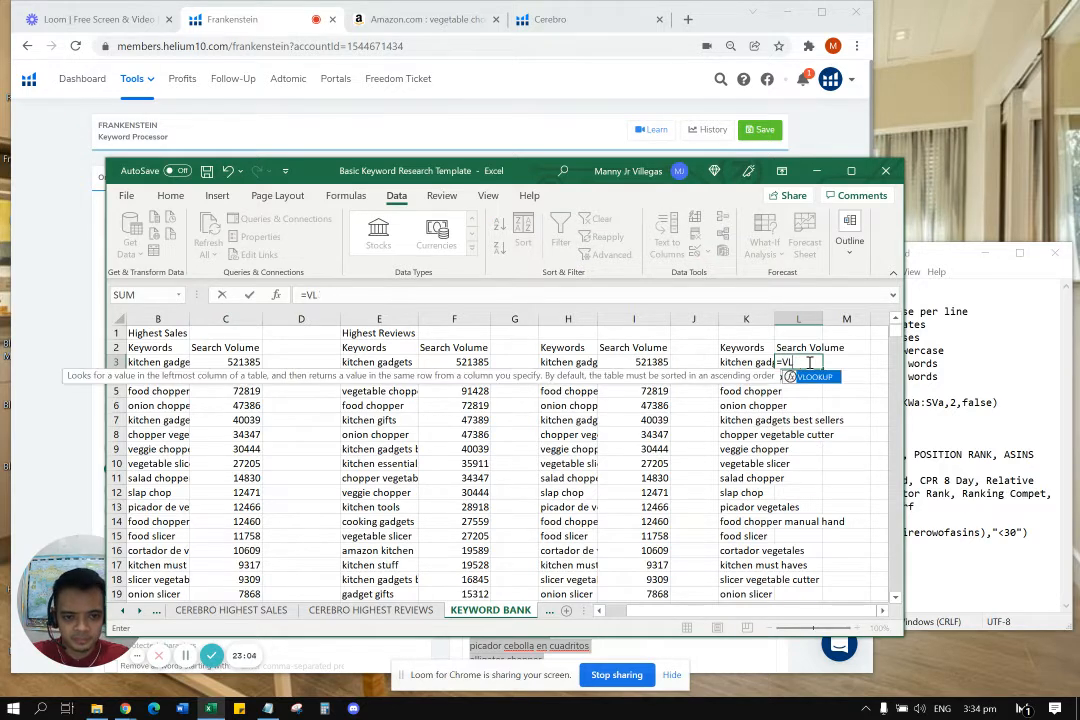
{"action": "type", "text": "LOOKUP"}
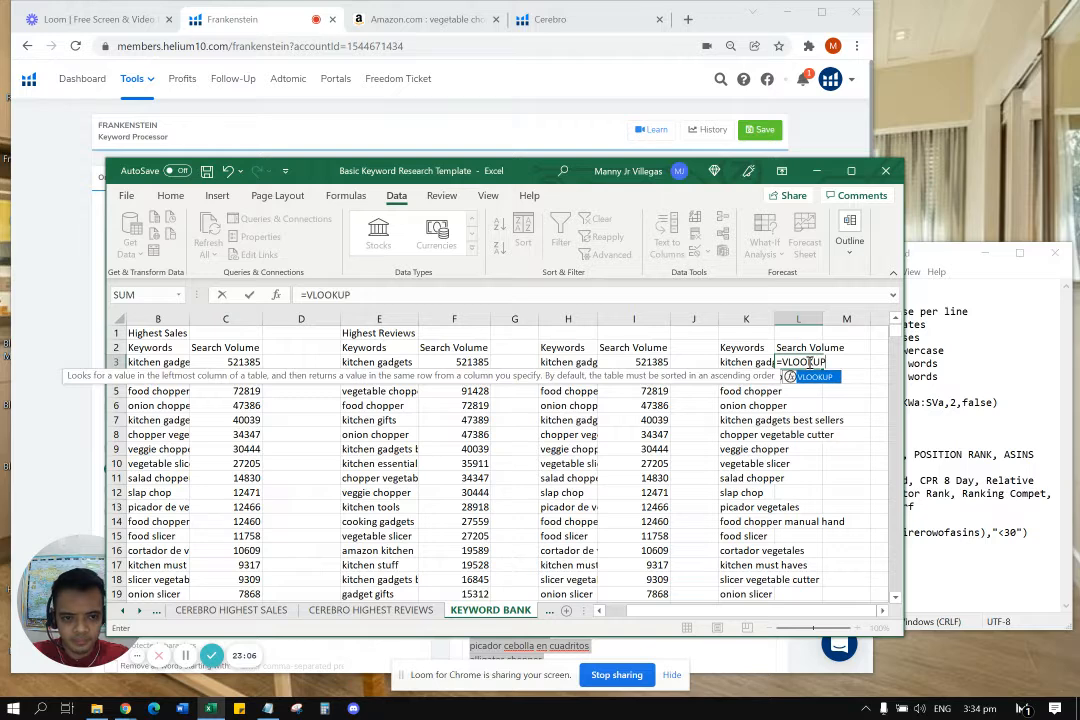
{"action": "type", "text": "("}
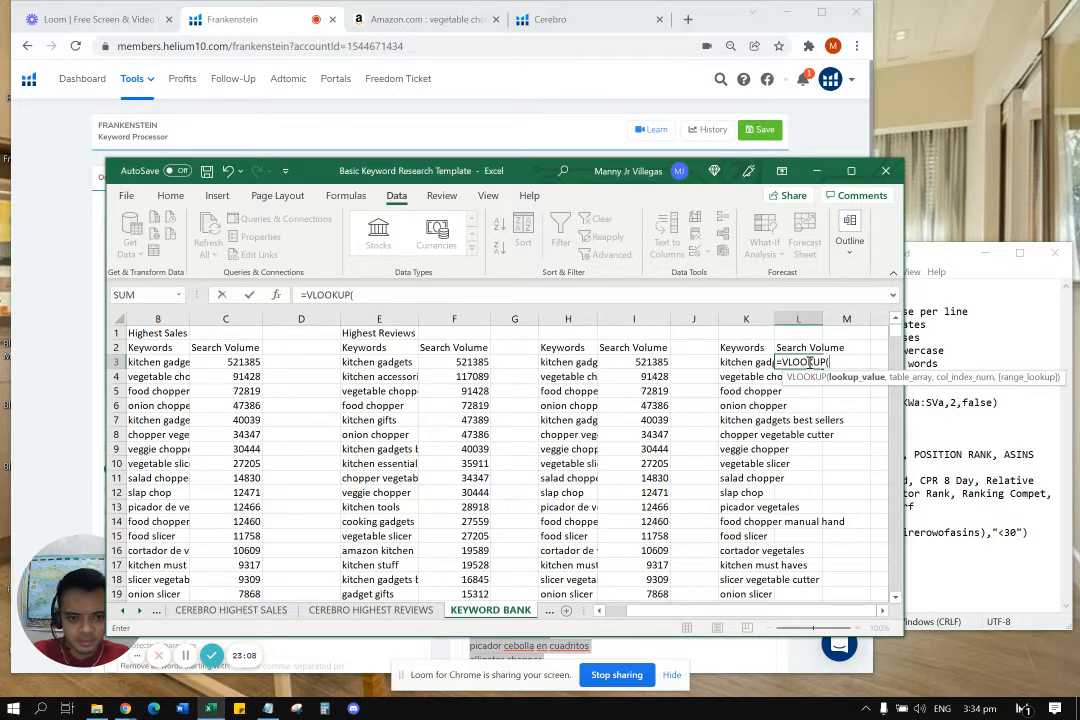
{"action": "left_click", "coordinate": [757, 364]}
{"action": "type", "text": ","}
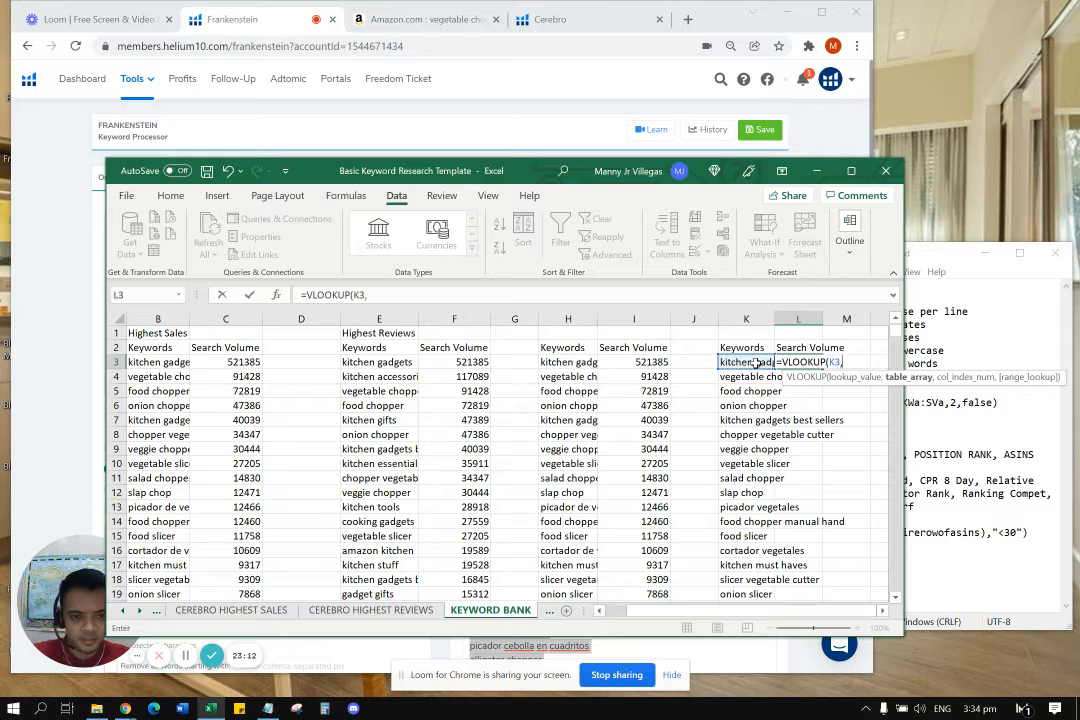
Complete the L3 VLOOKUP formula with H3:I3 as the table array and 2 as the column index.
{"action": "left_click", "coordinate": [578, 364]}
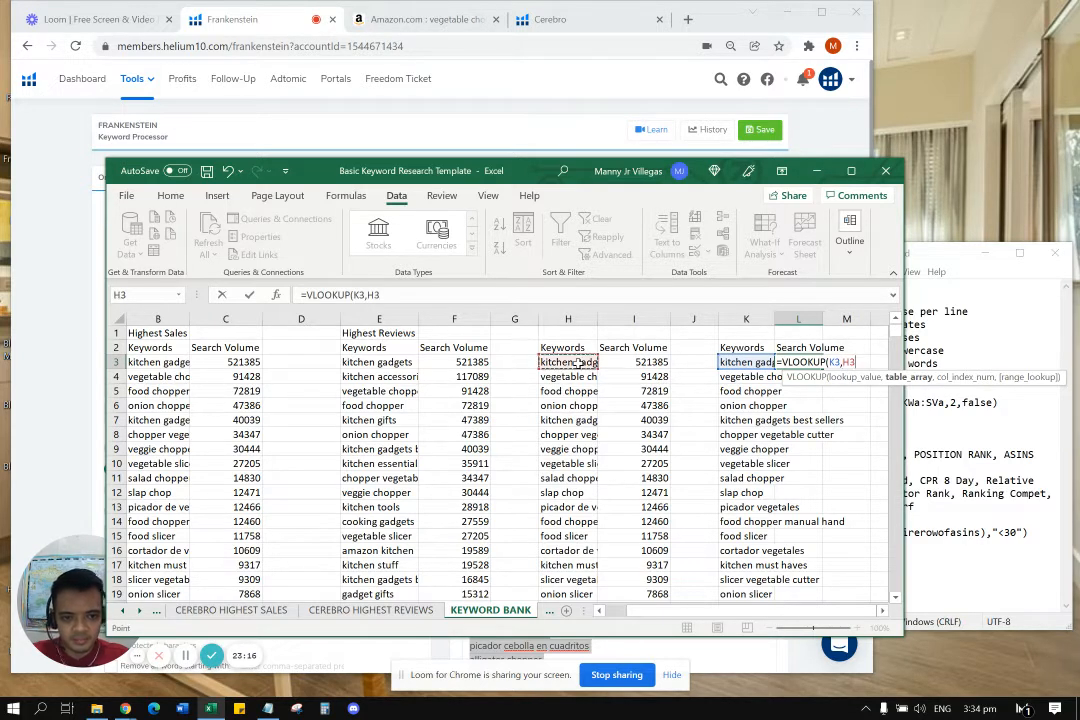
{"action": "left_click", "coordinate": [857, 364]}
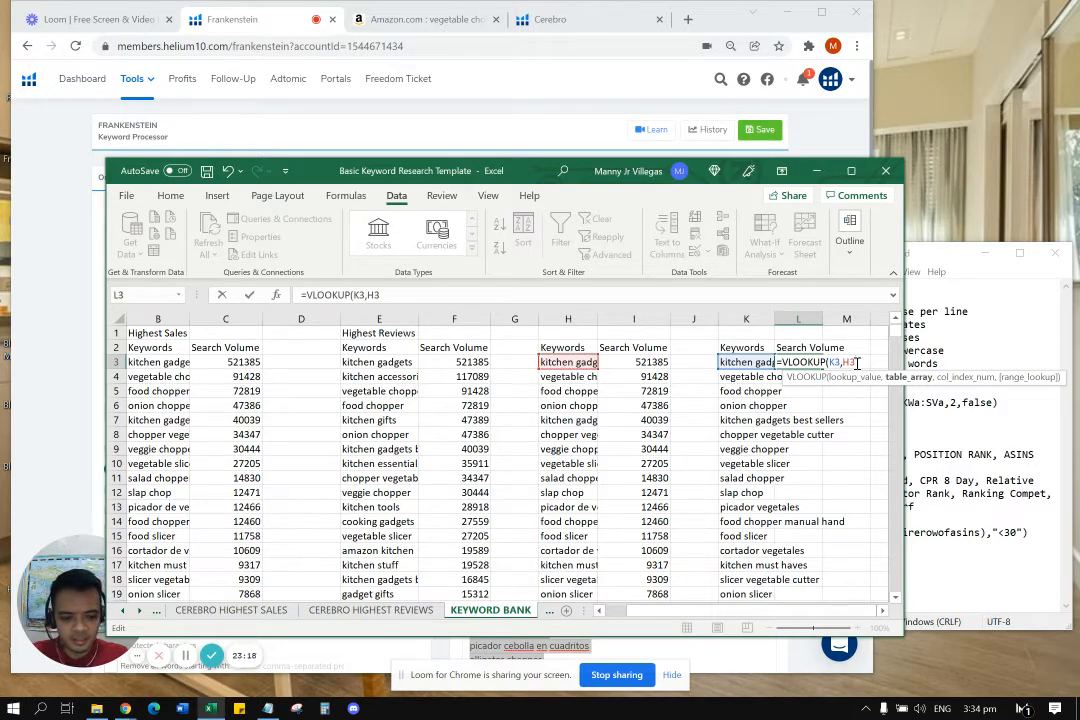
{"action": "left_click", "coordinate": [645, 362]}
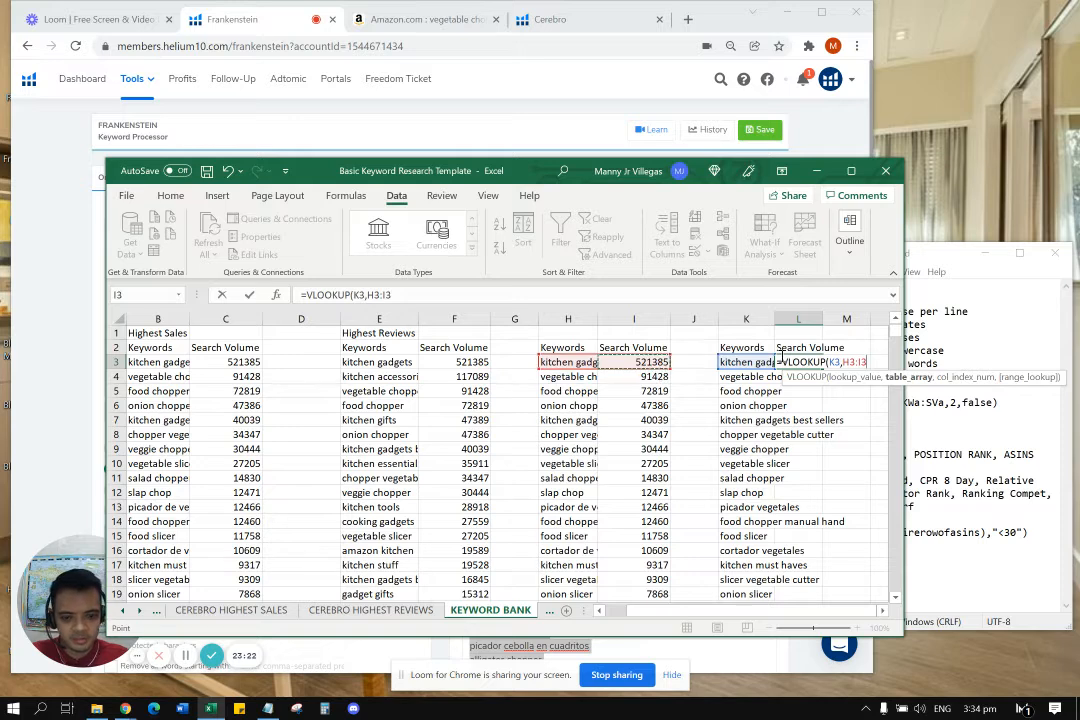
{"action": "type", "text": ",2"}
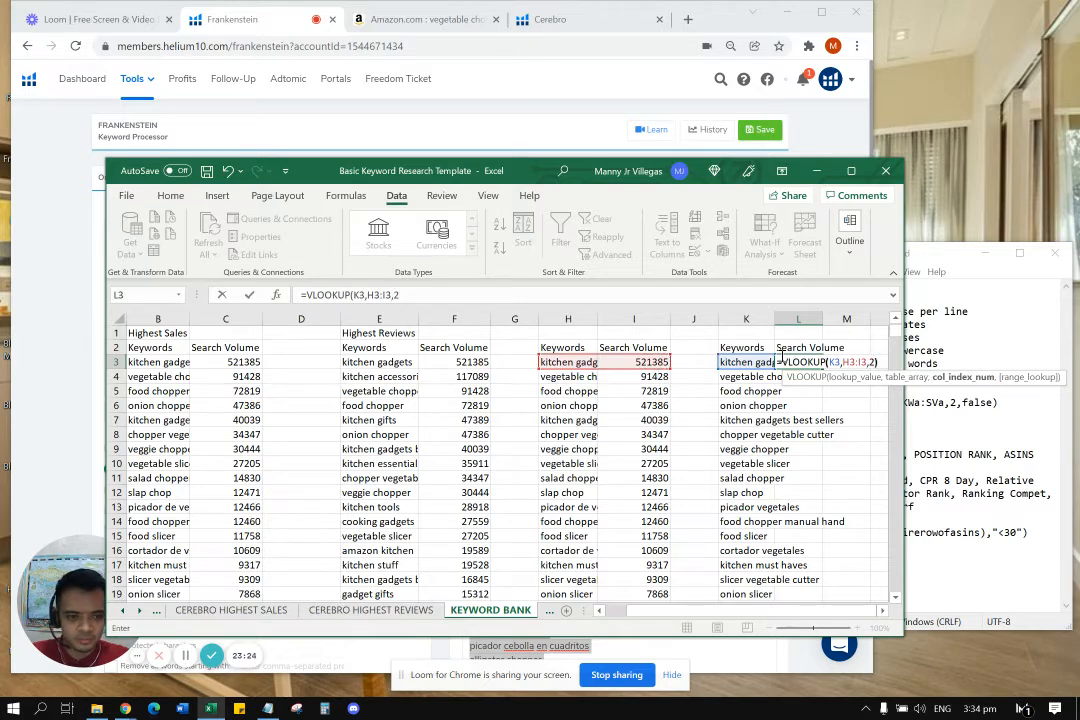
{"action": "type", "text": ")"}
{"action": "key", "text": "Return"}
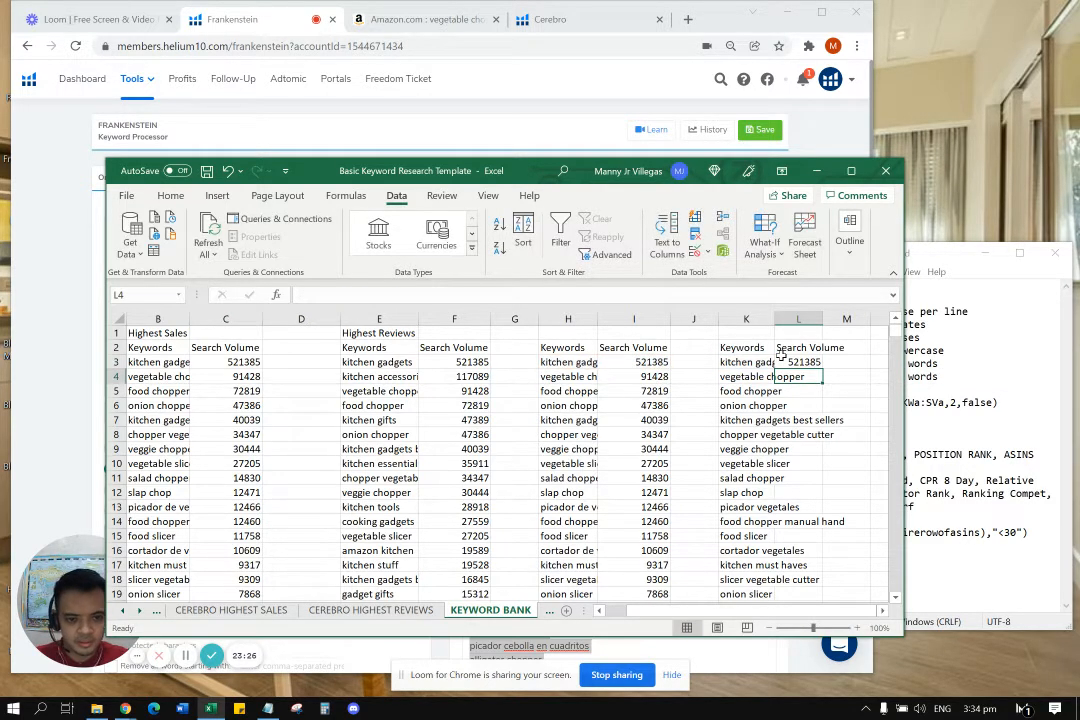
Fill the VLOOKUP formula from L3 down the whole keyword list and check the copied results in column L.
{"action": "left_click", "coordinate": [810, 362]}
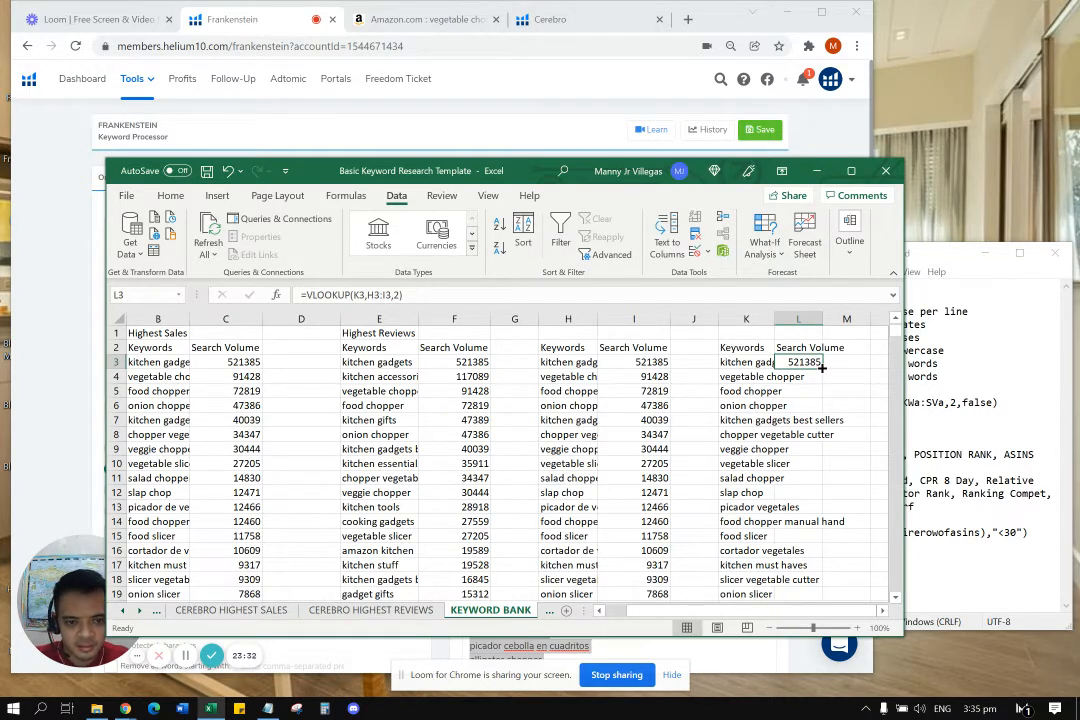
{"action": "double_click", "coordinate": [822, 368]}
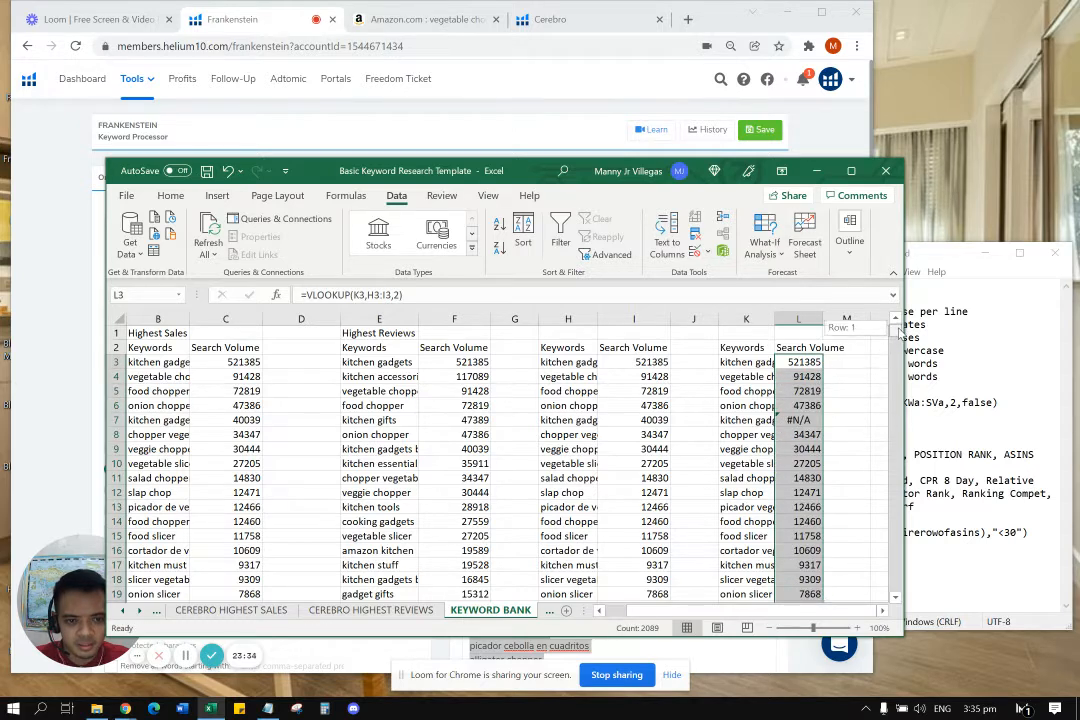
{"action": "left_click_drag", "start_coordinate": [895, 330], "coordinate": [897, 398]}
{"action": "mouse_move", "coordinate": [895, 490]}
{"action": "left_mouse_down"}
{"action": "mouse_move", "coordinate": [896, 500]}
{"action": "mouse_move", "coordinate": [897, 485]}
{"action": "left_mouse_up"}
{"action": "left_click_drag", "start_coordinate": [898, 378], "coordinate": [895, 322]}
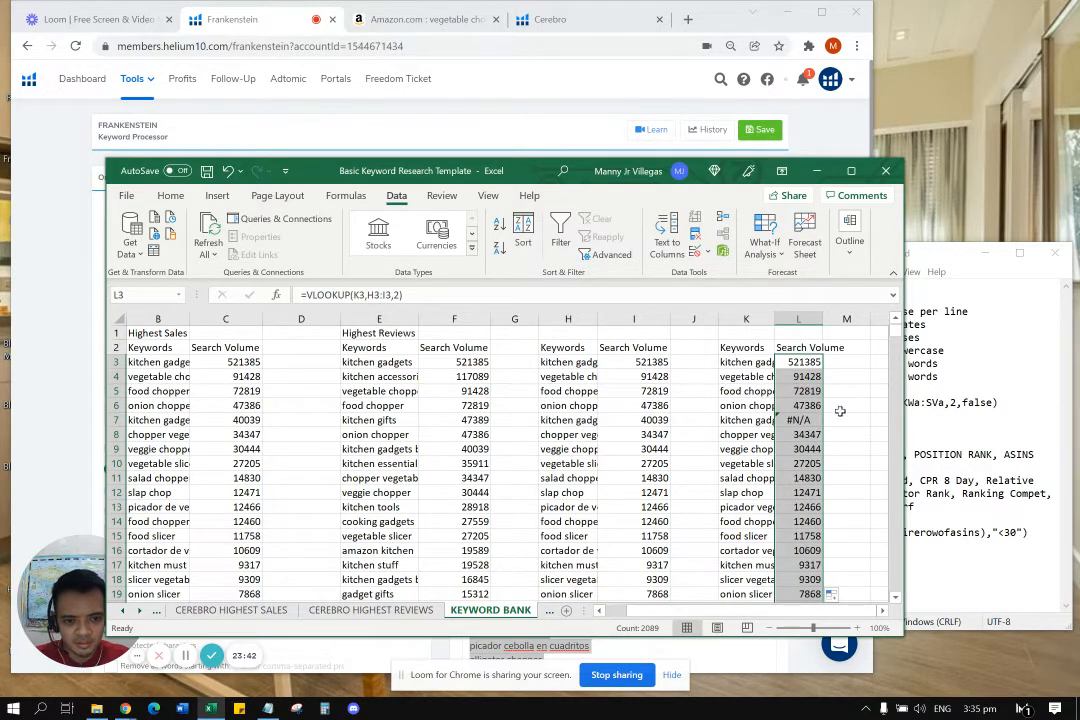
{"action": "left_click", "coordinate": [800, 420]}
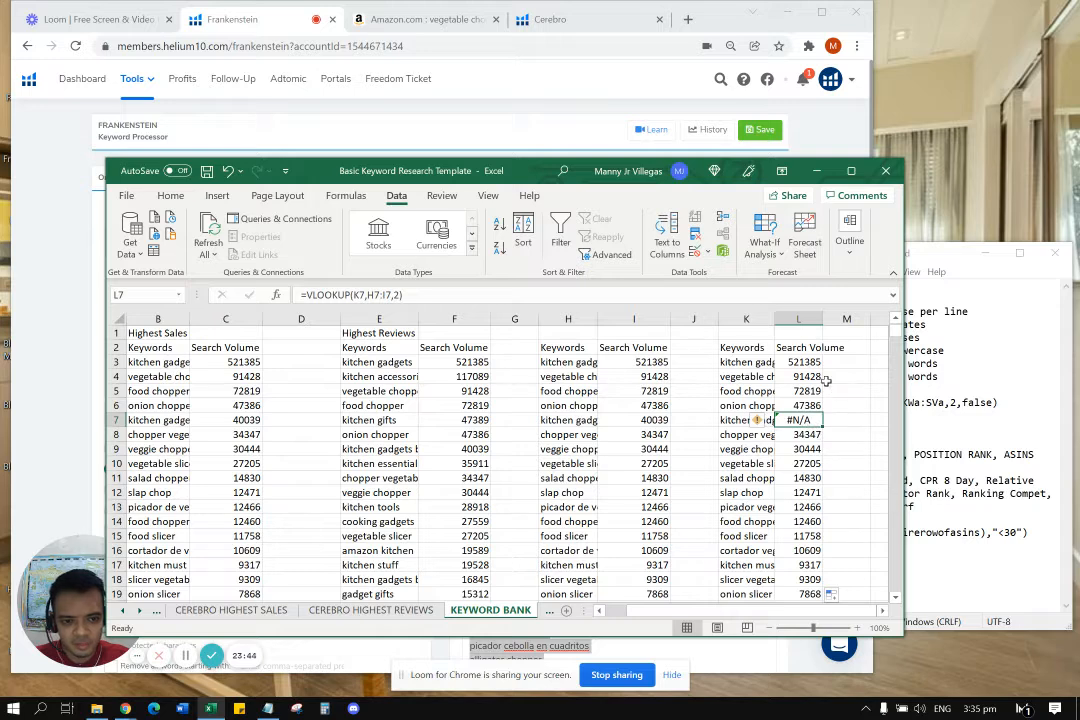
Add a filter to the Search Volume header in L2 and exclude the #NAME? and #N/A values.
{"action": "left_click", "coordinate": [807, 328]}
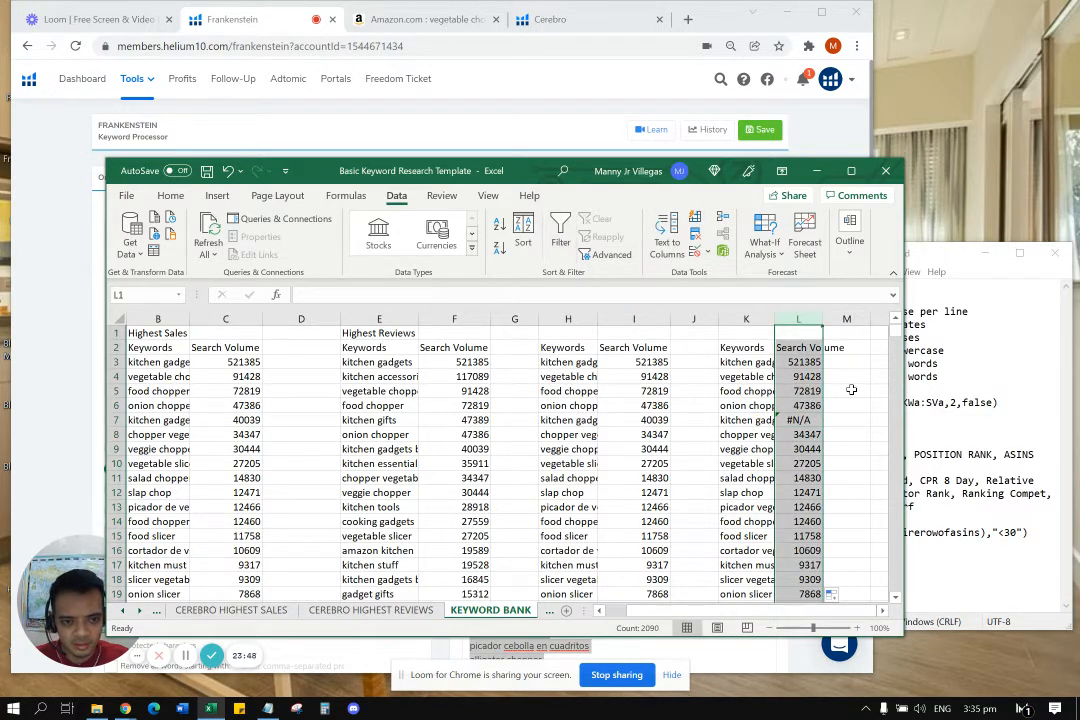
{"action": "left_click", "coordinate": [798, 347]}
{"action": "left_click", "coordinate": [566, 240]}
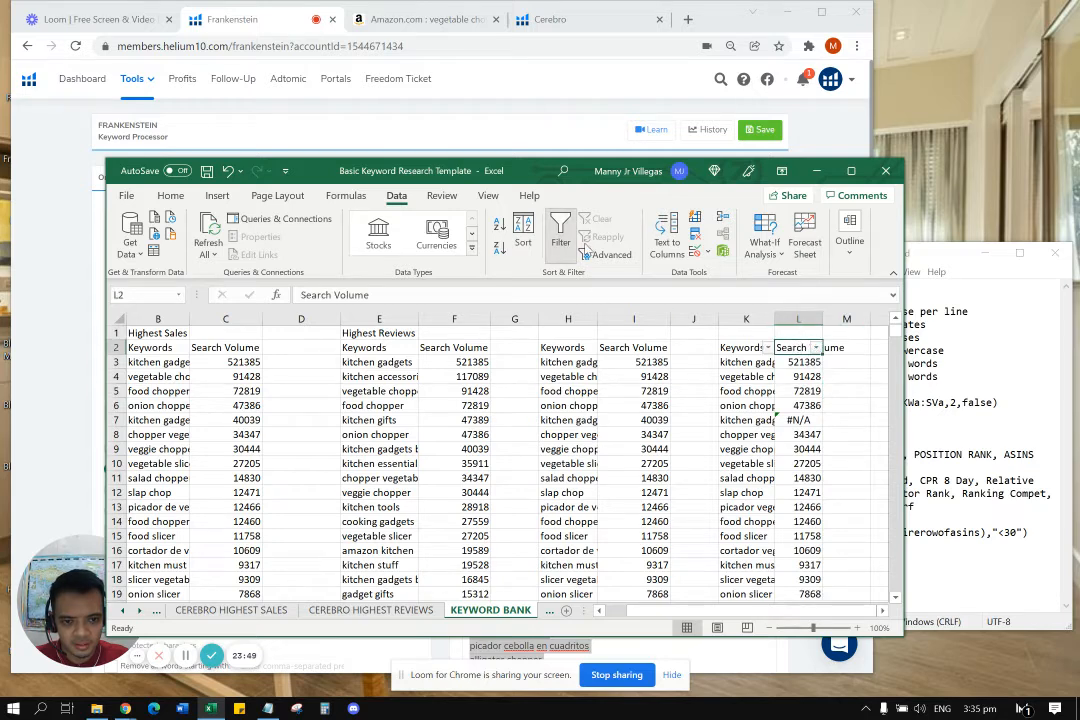
{"action": "left_click", "coordinate": [816, 347]}
{"action": "scroll", "coordinate": [680, 505], "scroll_direction": "down", "scroll_amount": 13}
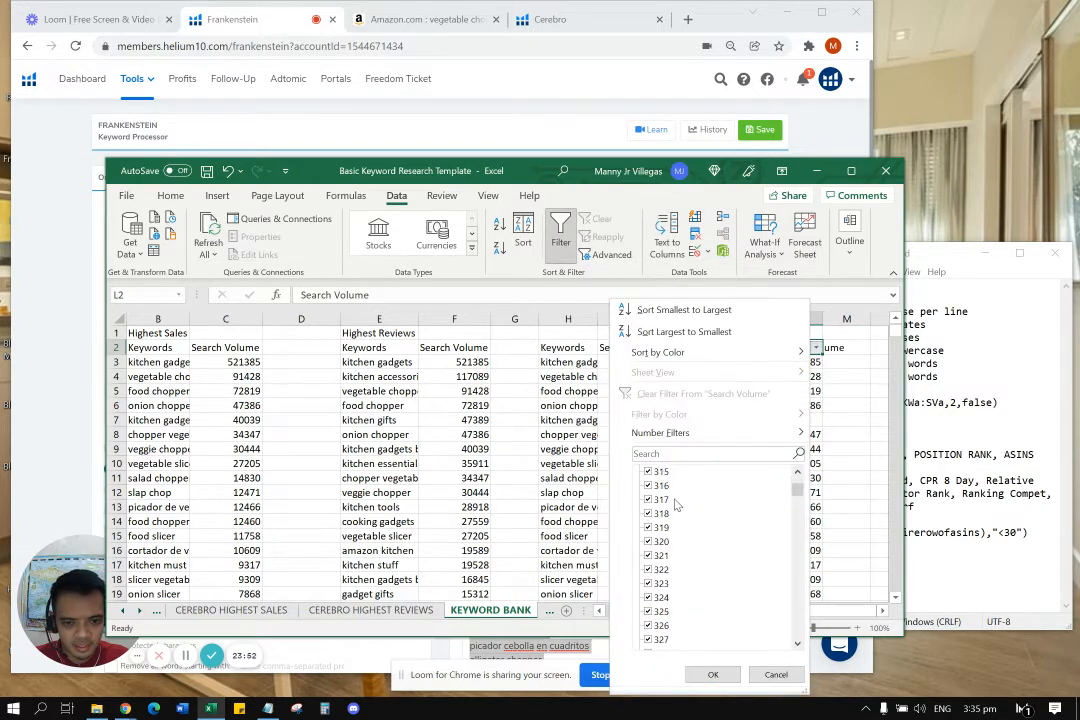
{"action": "left_click_drag", "start_coordinate": [799, 500], "coordinate": [797, 632]}
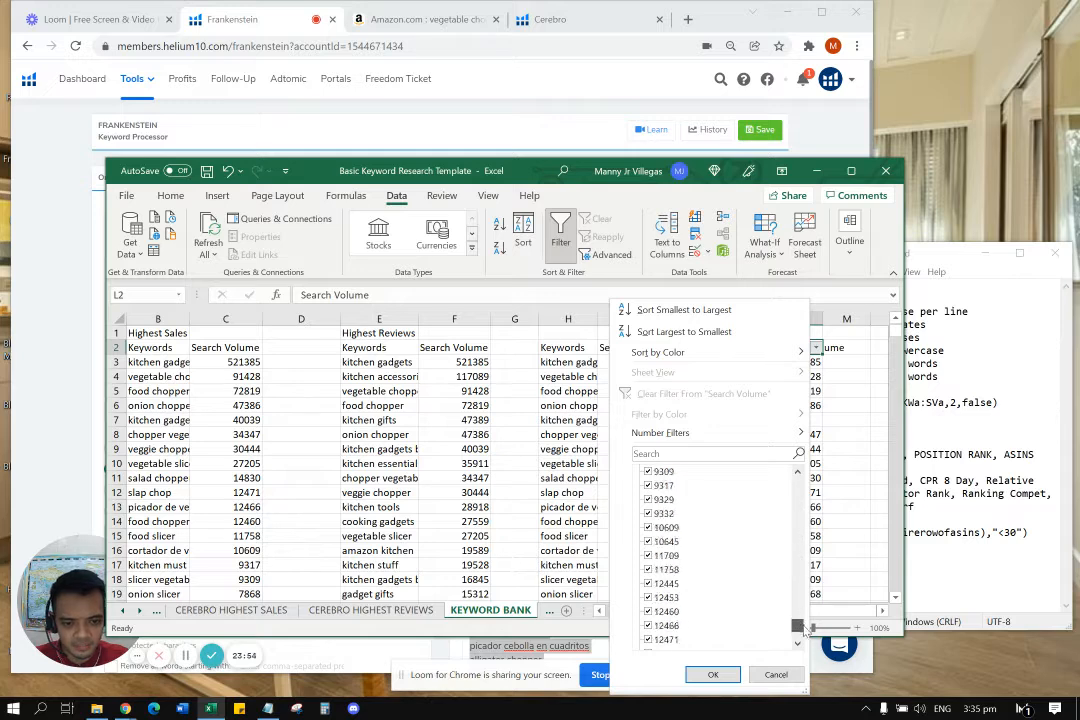
{"action": "left_click", "coordinate": [648, 626]}
{"action": "left_click", "coordinate": [648, 639]}
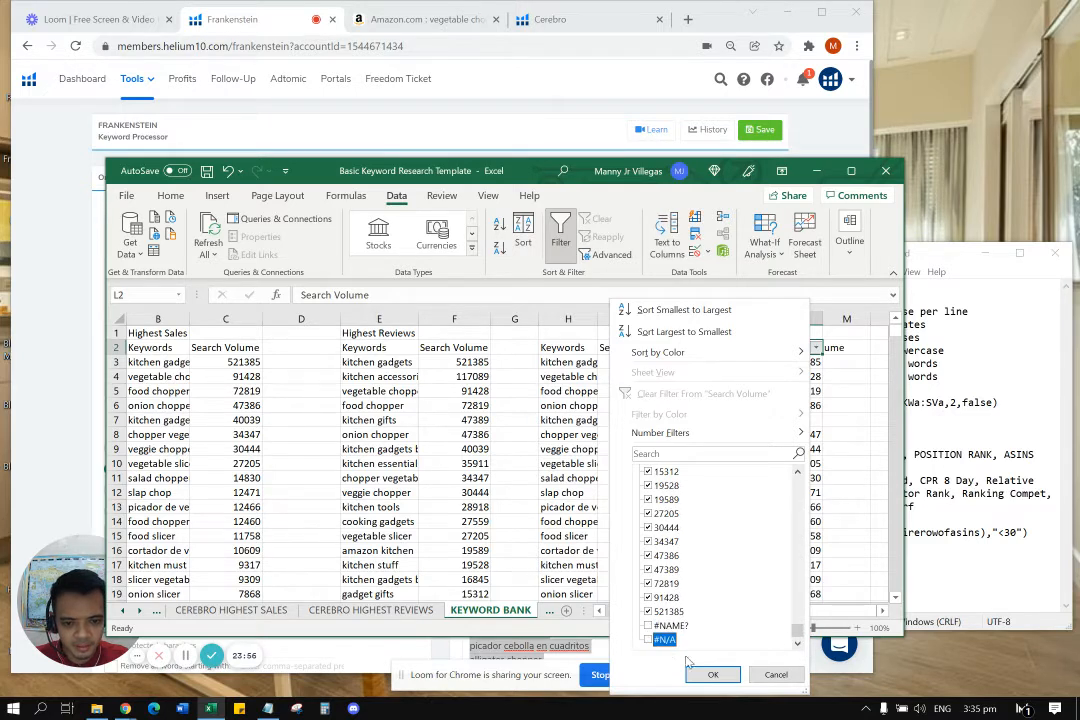
{"action": "left_click", "coordinate": [713, 674]}
{"action": "left_click", "coordinate": [852, 432]}
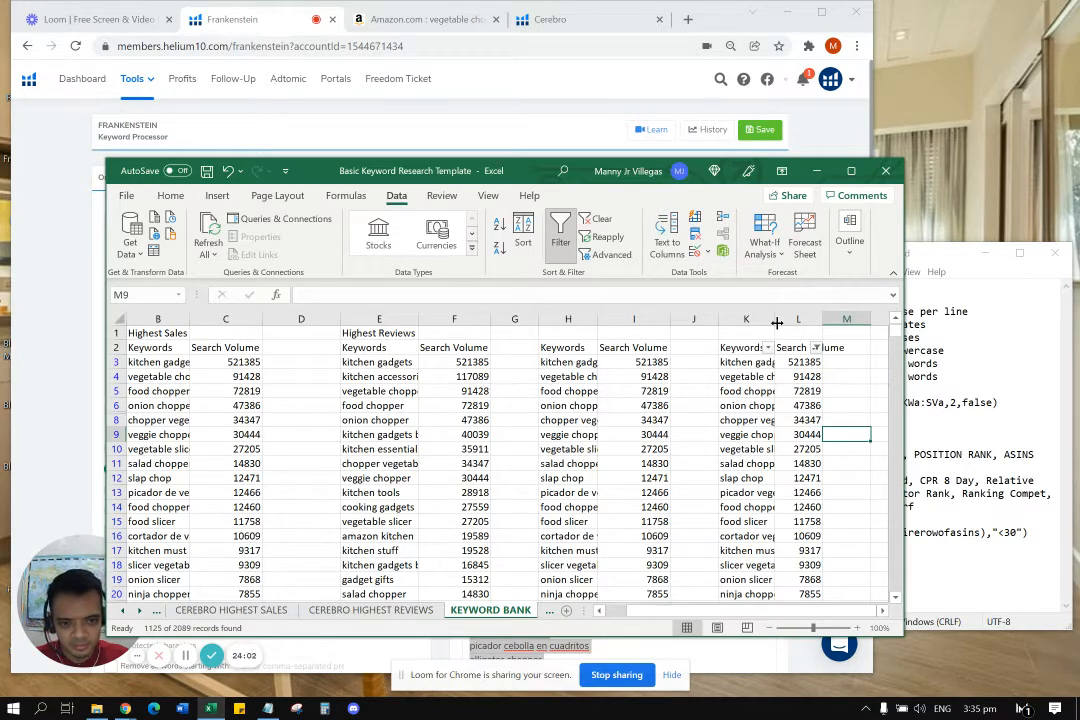
Slightly widen column K and copy the filtered keywords and search volumes from K3 through L2091.
{"action": "left_click_drag", "start_coordinate": [776, 322], "coordinate": [790, 322]}
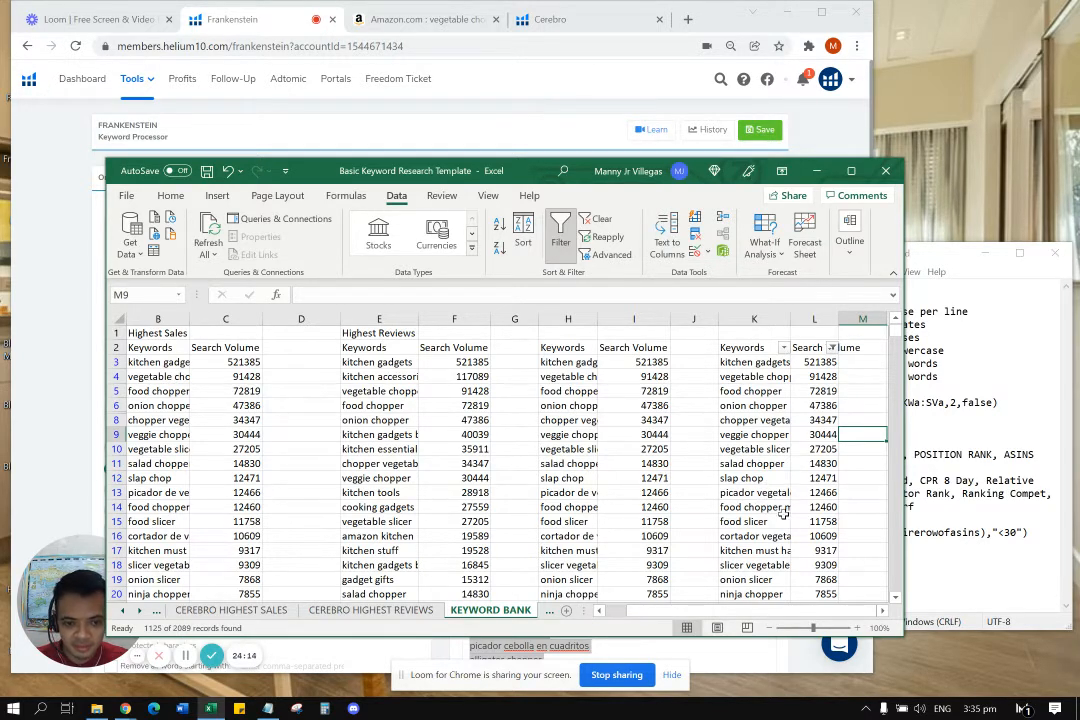
{"action": "scroll", "coordinate": [771, 494], "scroll_direction": "down", "scroll_amount": 5}
{"action": "scroll", "coordinate": [770, 480], "scroll_direction": "up", "scroll_amount": 5}
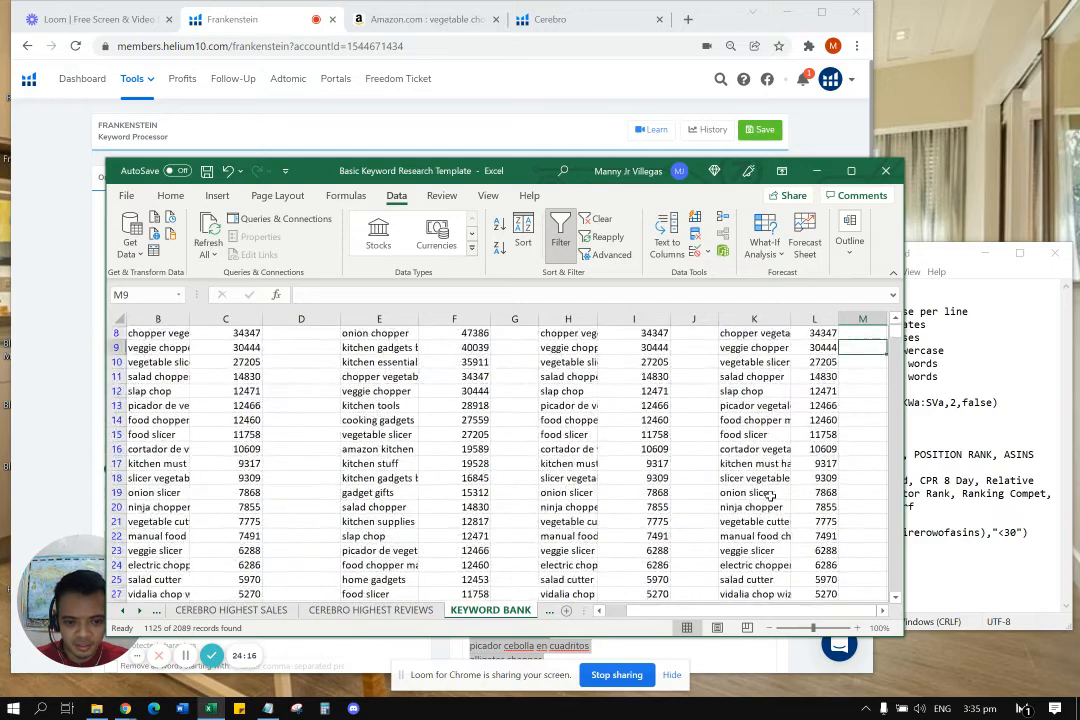
{"action": "left_click_drag", "start_coordinate": [752, 364], "coordinate": [818, 363]}
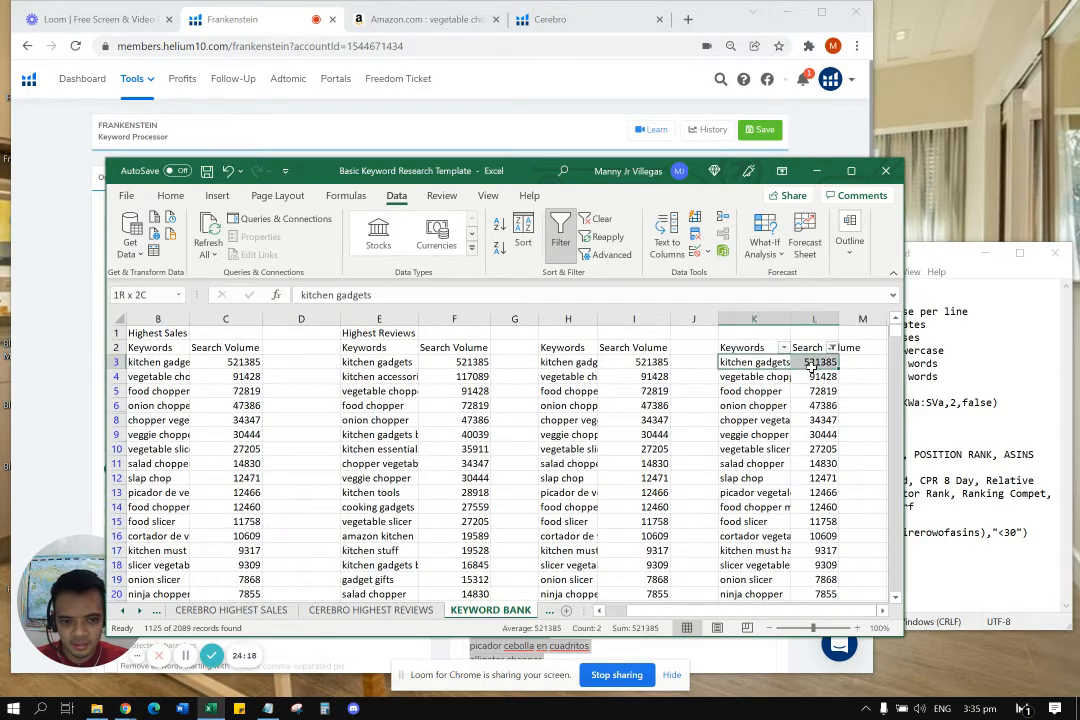
{"action": "left_click_drag", "start_coordinate": [898, 336], "coordinate": [893, 516]}
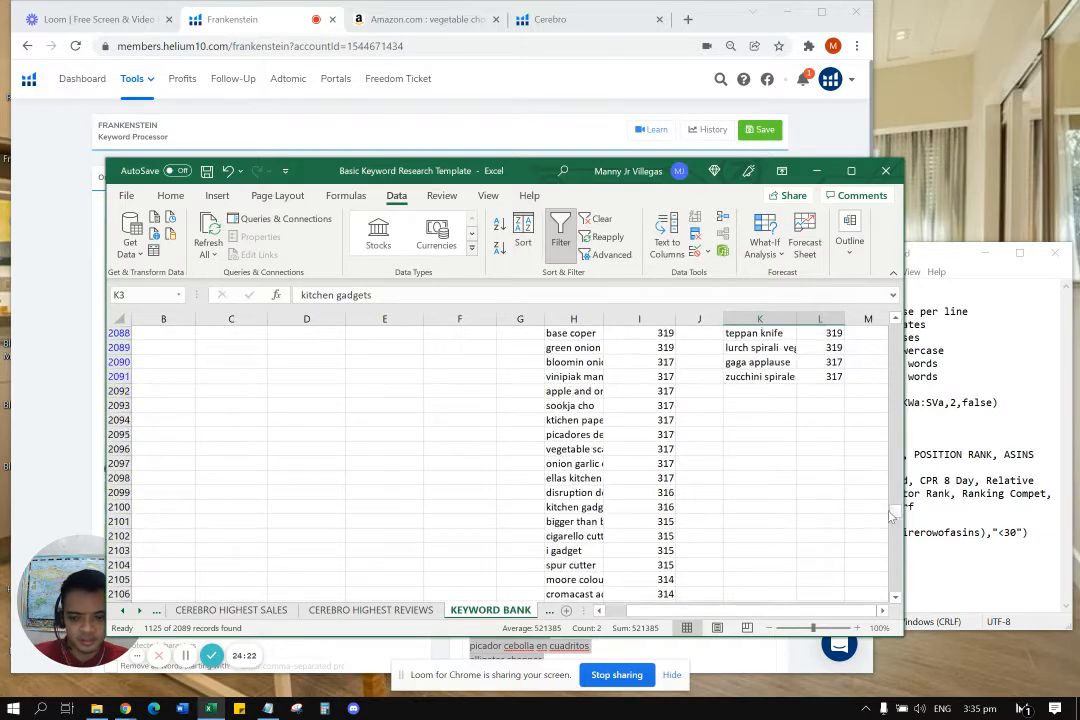
{"action": "left_click", "coordinate": [823, 377], "text": "shift"}
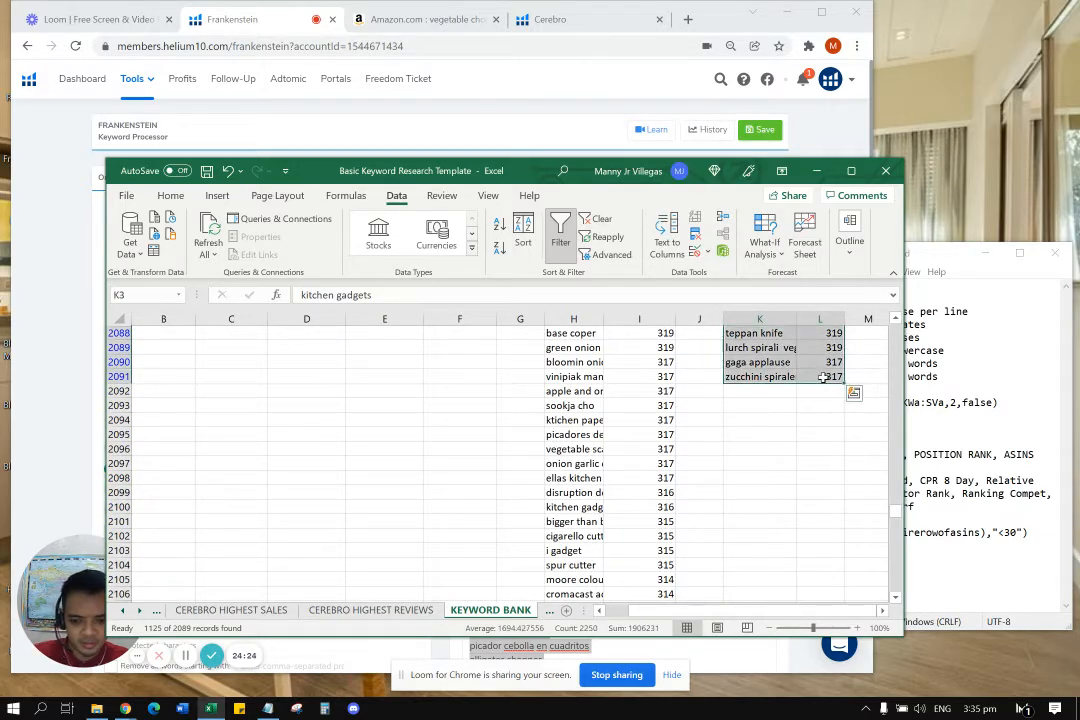
{"action": "key", "text": "ctrl+c"}
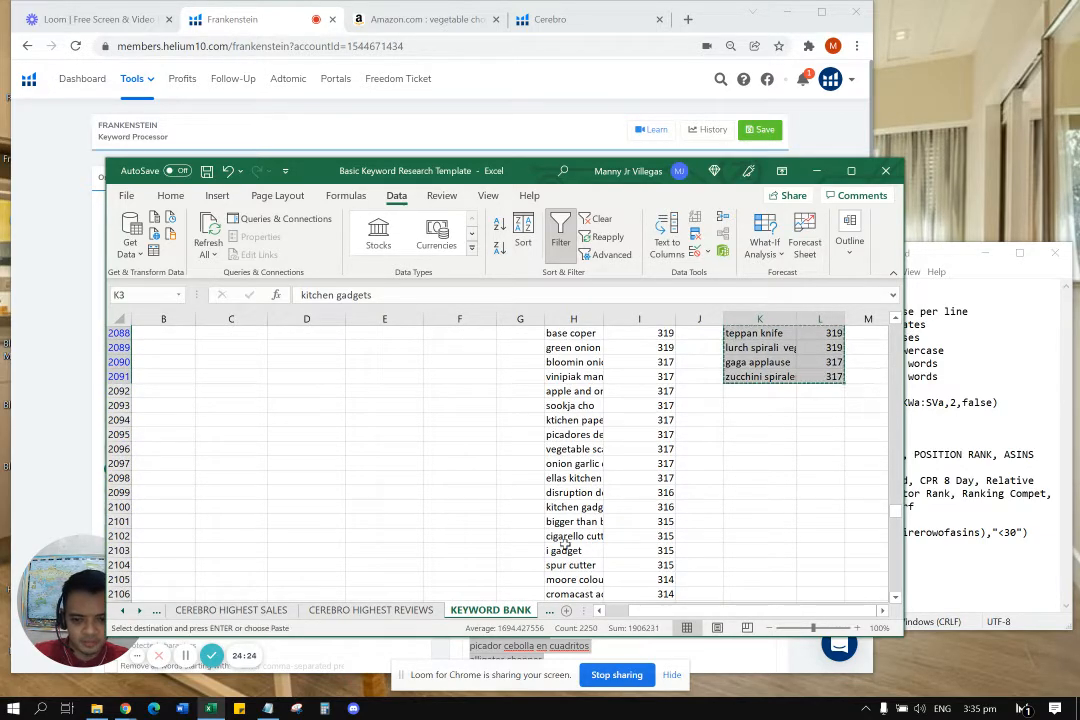
Paste the copied keywords and search volumes into the FINAL KEYWORD BANK sheet starting at cell A2.
{"action": "left_click", "coordinate": [99, 709]}
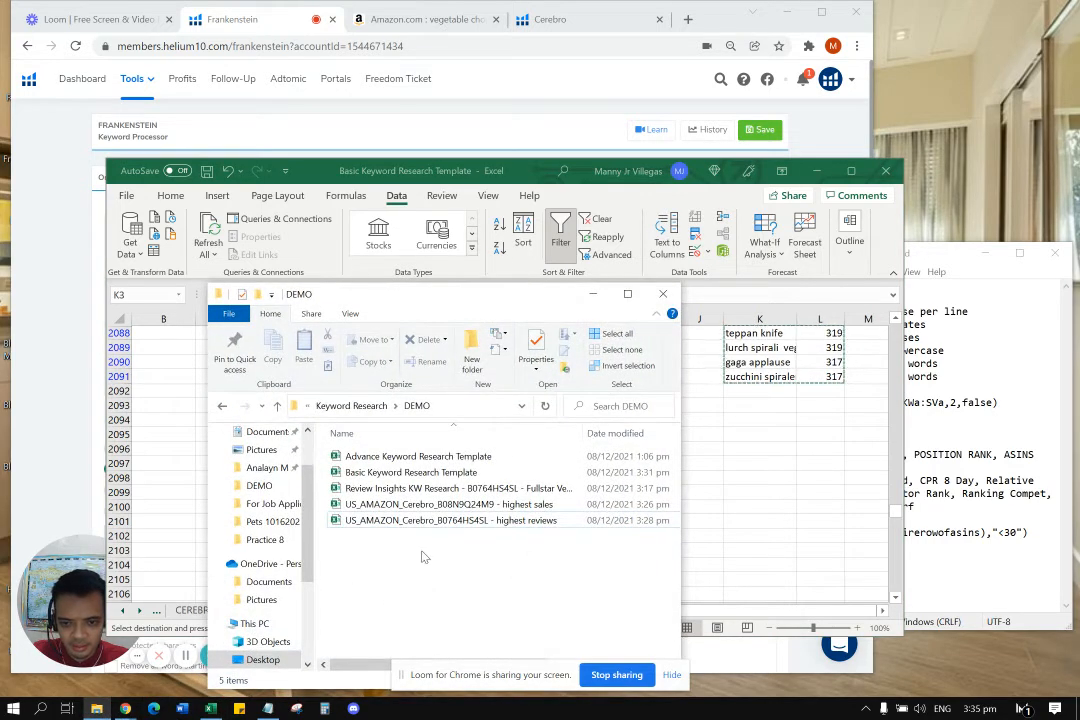
{"action": "left_click", "coordinate": [735, 532]}
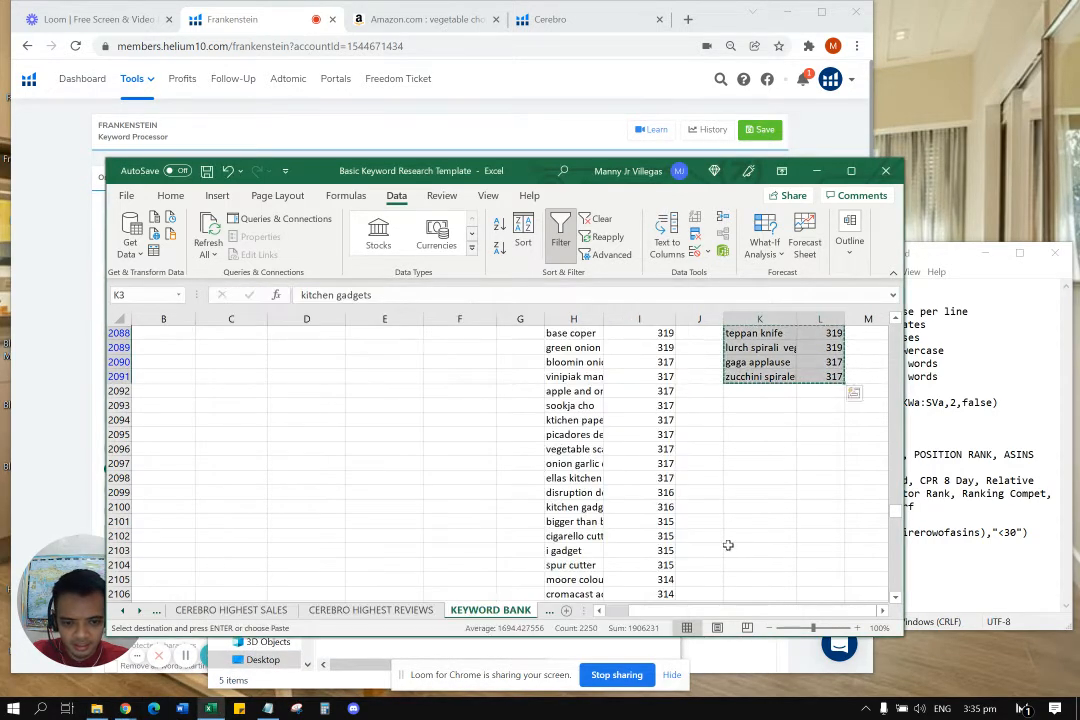
{"action": "left_click", "coordinate": [548, 611]}
{"action": "left_click", "coordinate": [170, 348]}
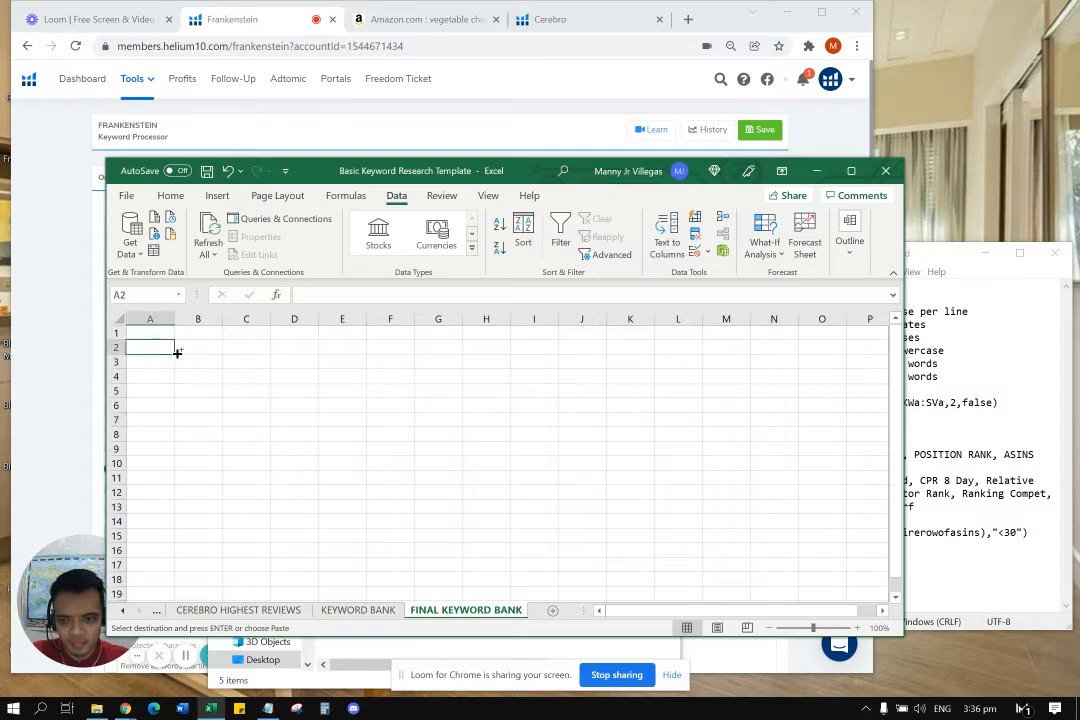
{"action": "key", "text": "ctrl+v"}
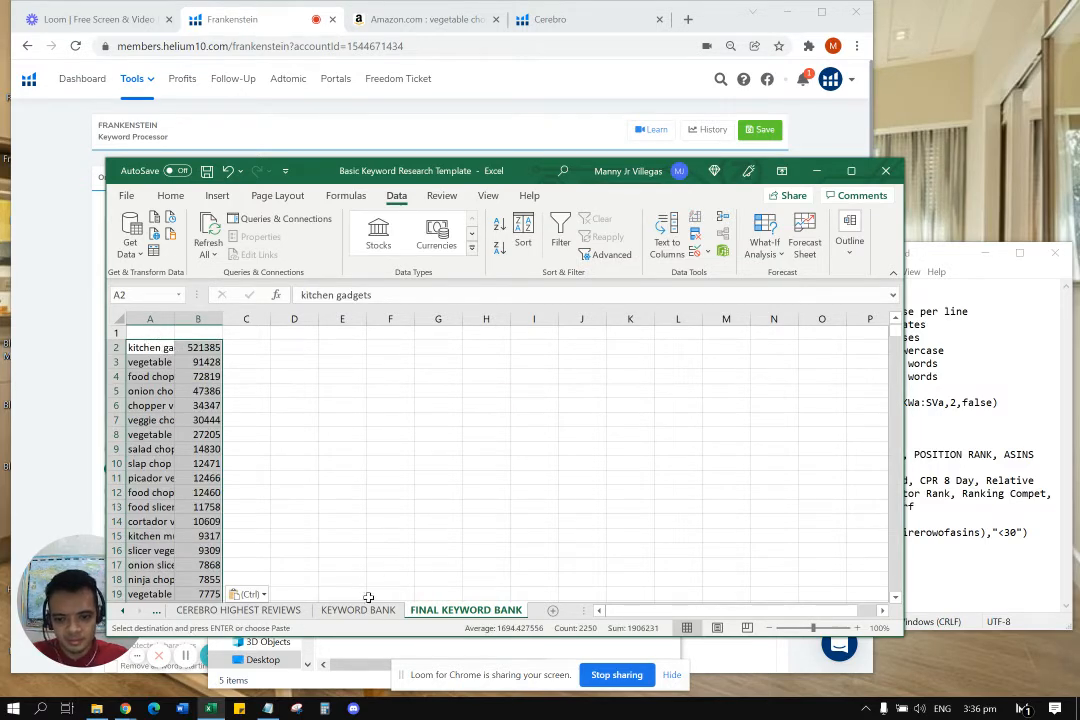
Copy the Keywords and Search Volume headers from the CEREBRO HIGHEST REVIEWS sheet into A1 of the FINAL KEYWORD BANK sheet.
{"action": "left_click", "coordinate": [267, 611]}
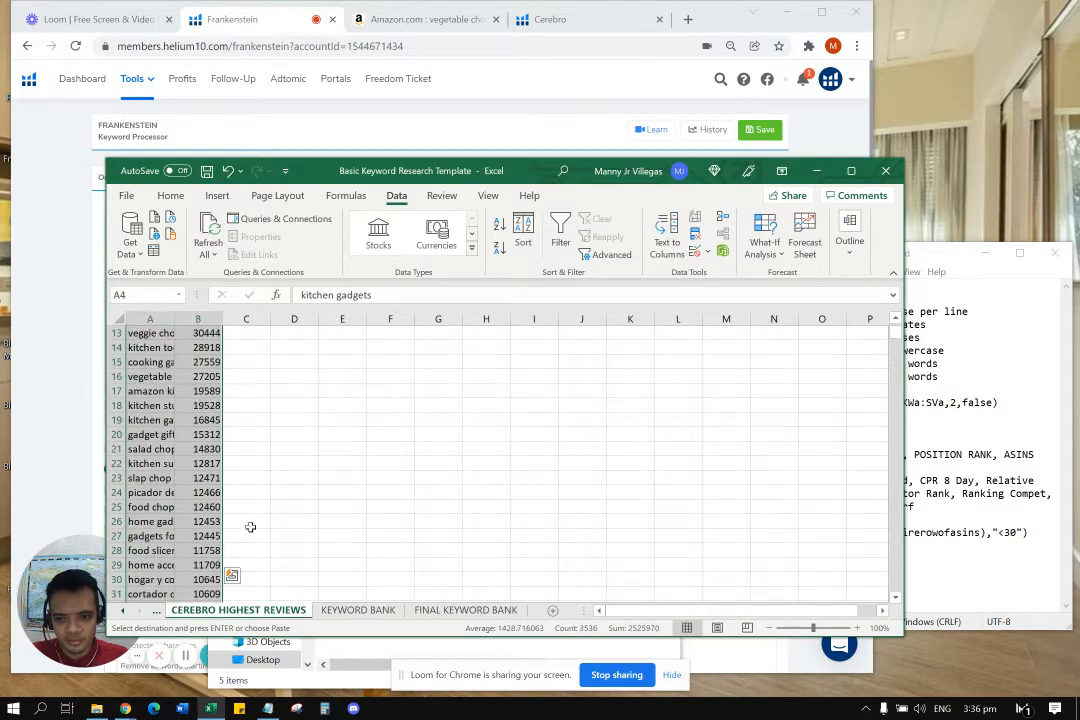
{"action": "scroll", "coordinate": [250, 527], "scroll_direction": "up", "scroll_amount": 4}
{"action": "left_click_drag", "start_coordinate": [150, 362], "coordinate": [200, 362]}
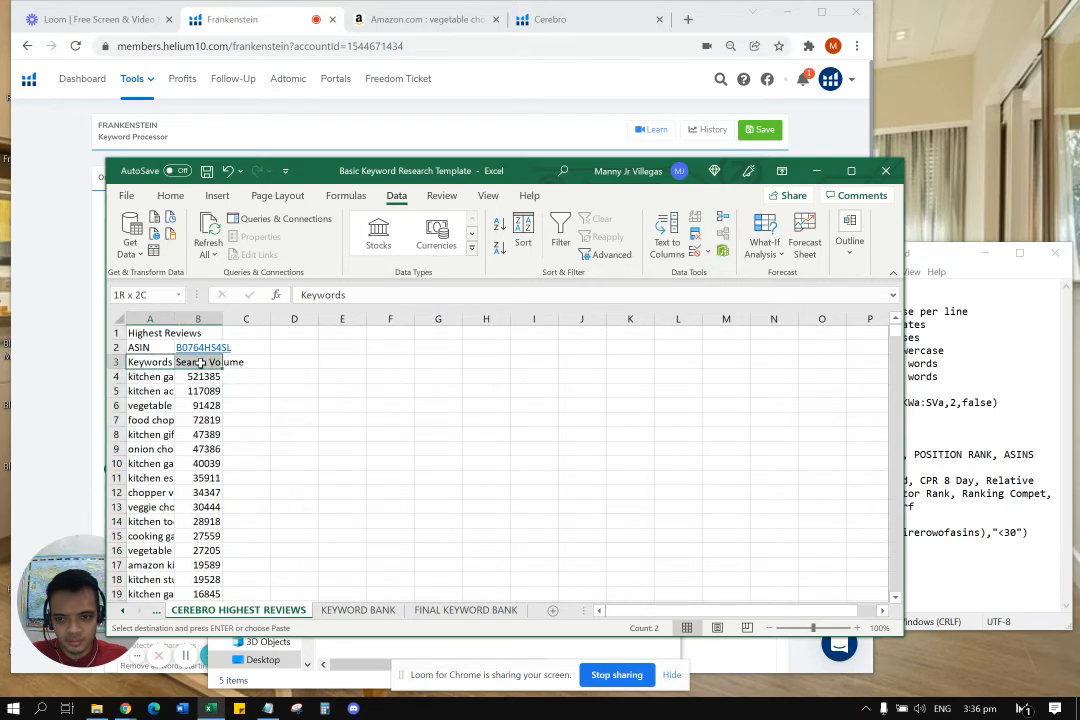
{"action": "left_click", "coordinate": [478, 611]}
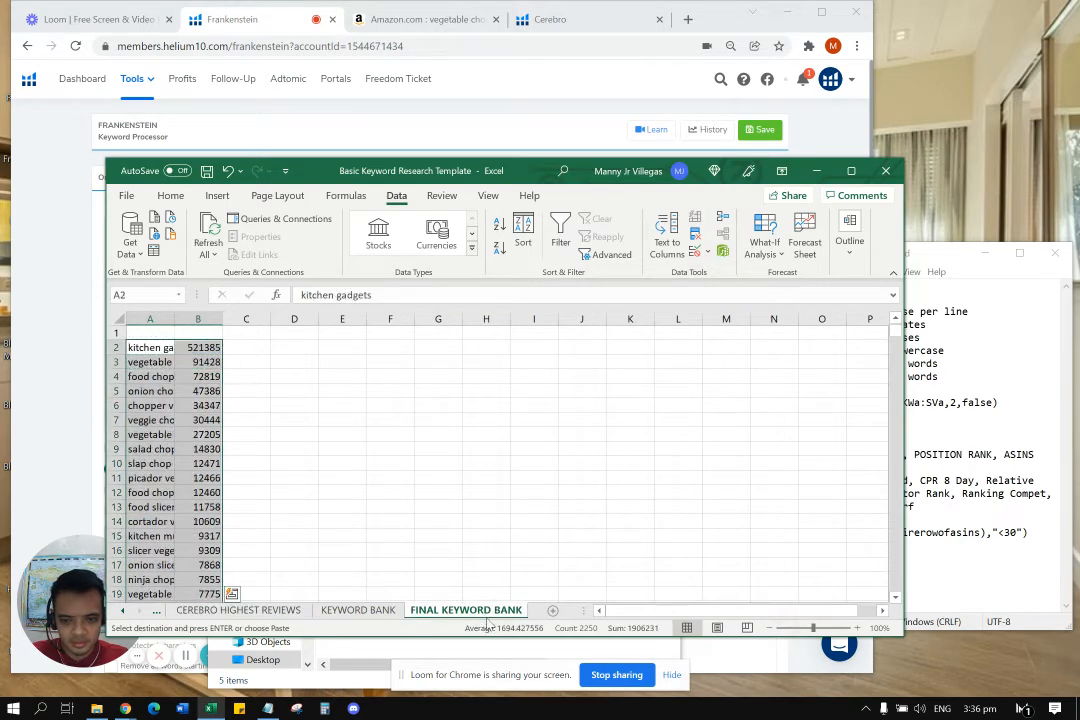
{"action": "left_click", "coordinate": [162, 331]}
{"action": "key", "text": "ctrl+v"}
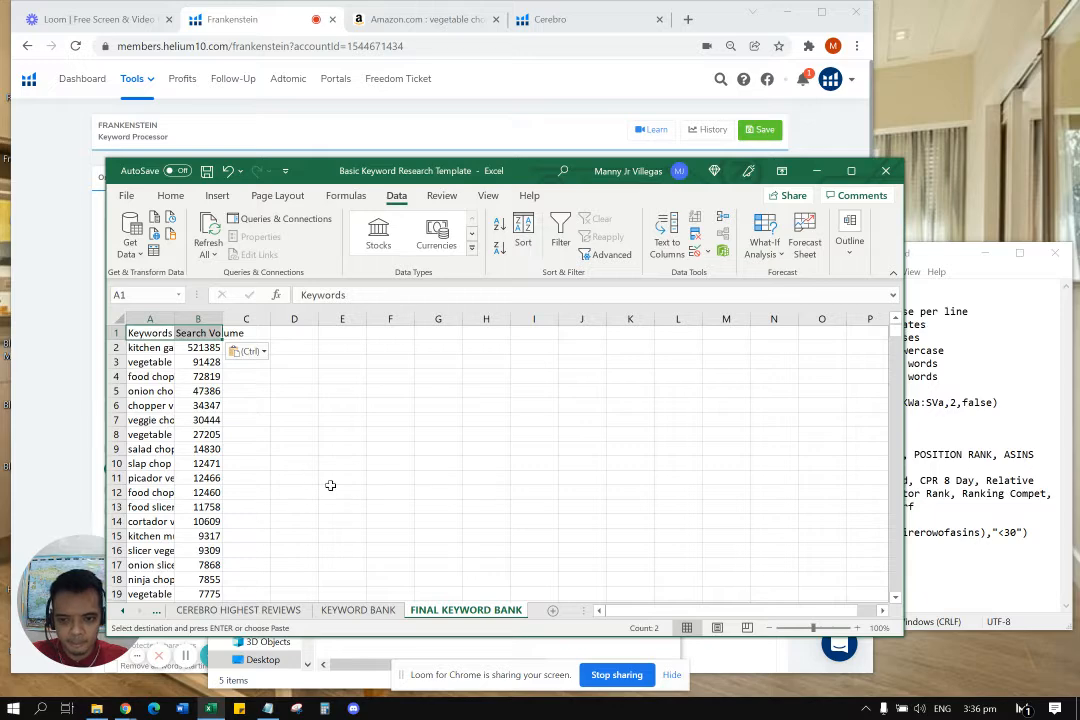
{"action": "left_click", "coordinate": [332, 488]}
Save and close the basic template workbook, and open Advance Keyword Research Template from the DEMO folder for editing.
{"action": "left_click", "coordinate": [896, 172]}
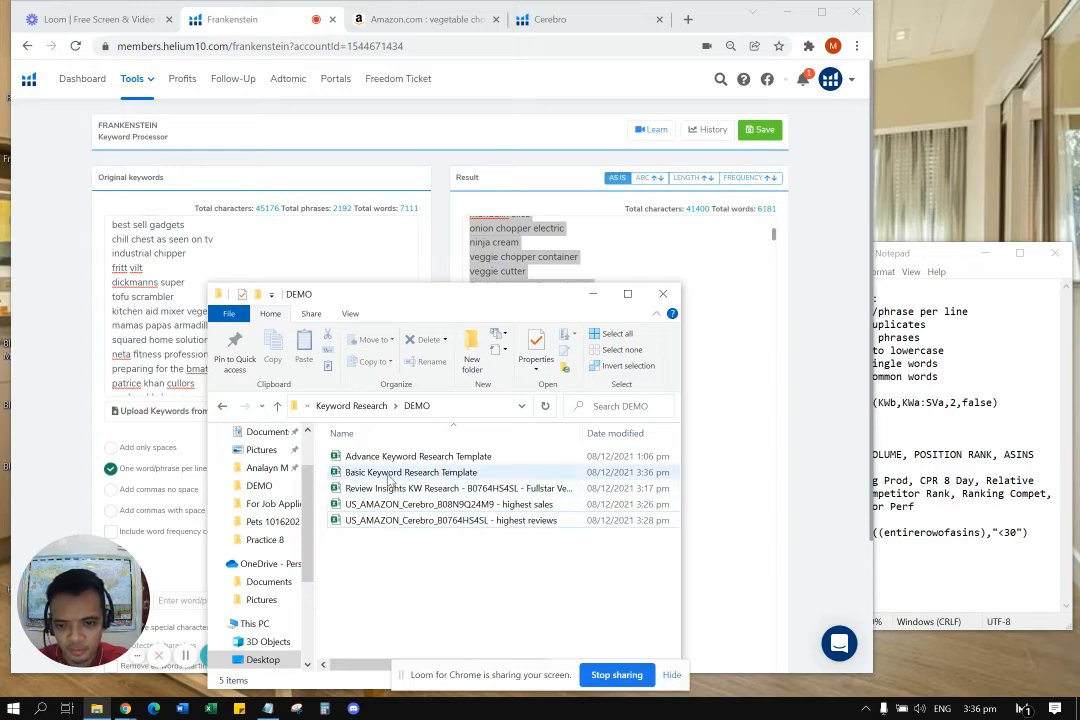
{"action": "left_click", "coordinate": [389, 474]}
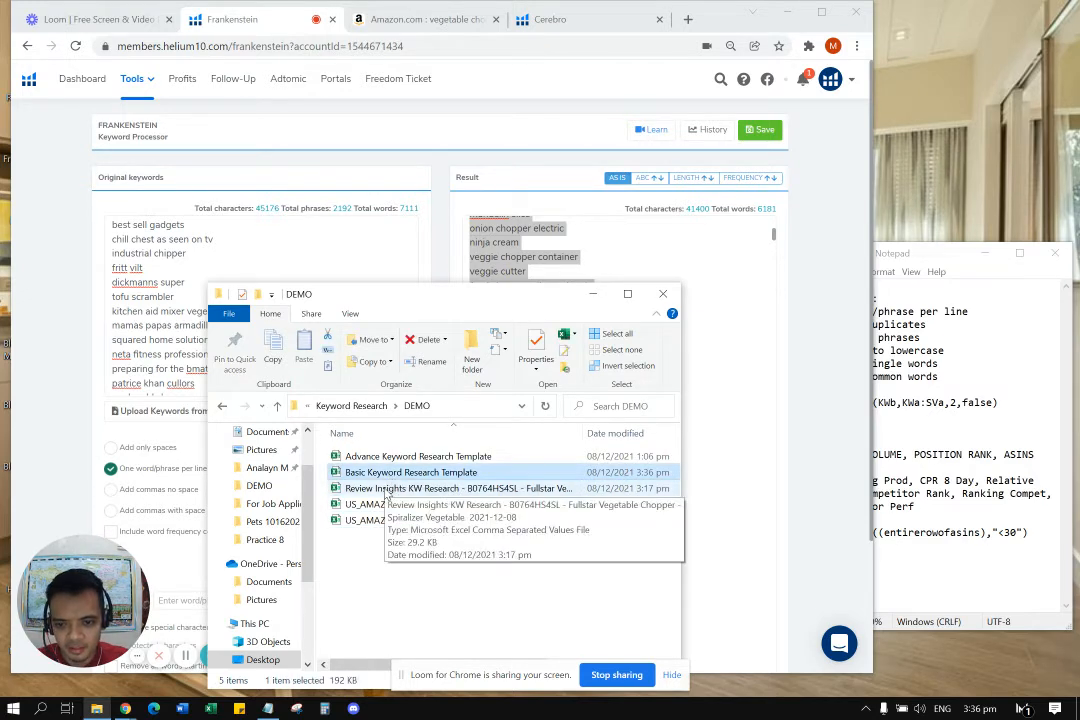
{"action": "left_click", "coordinate": [385, 488]}
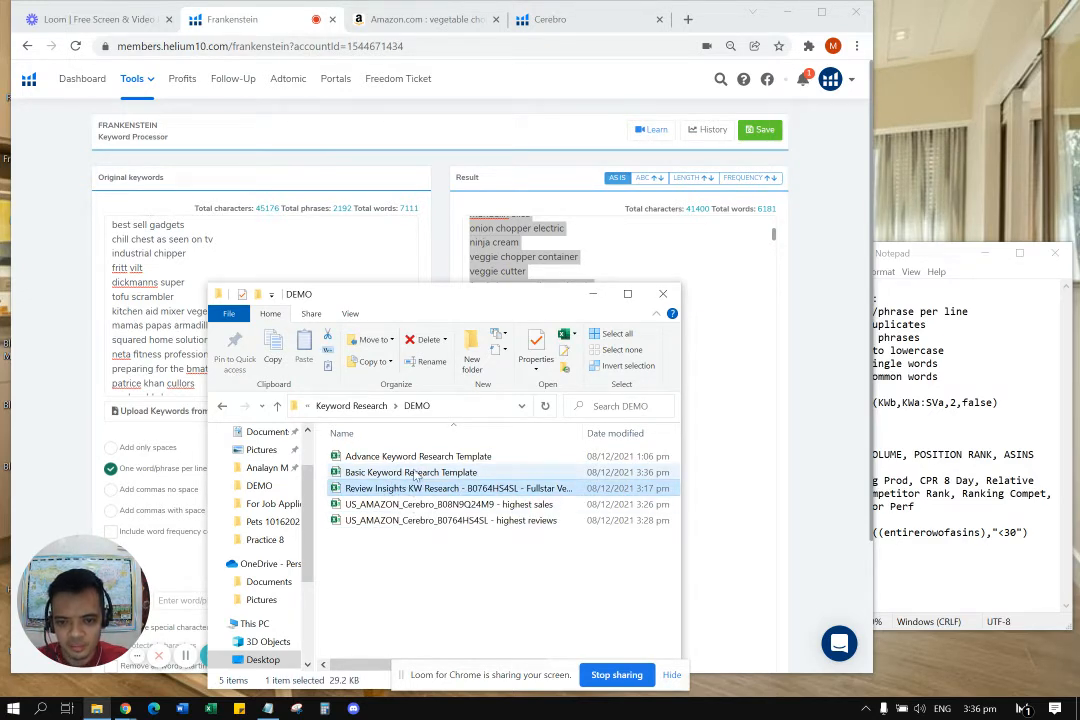
{"action": "left_click", "coordinate": [365, 472]}
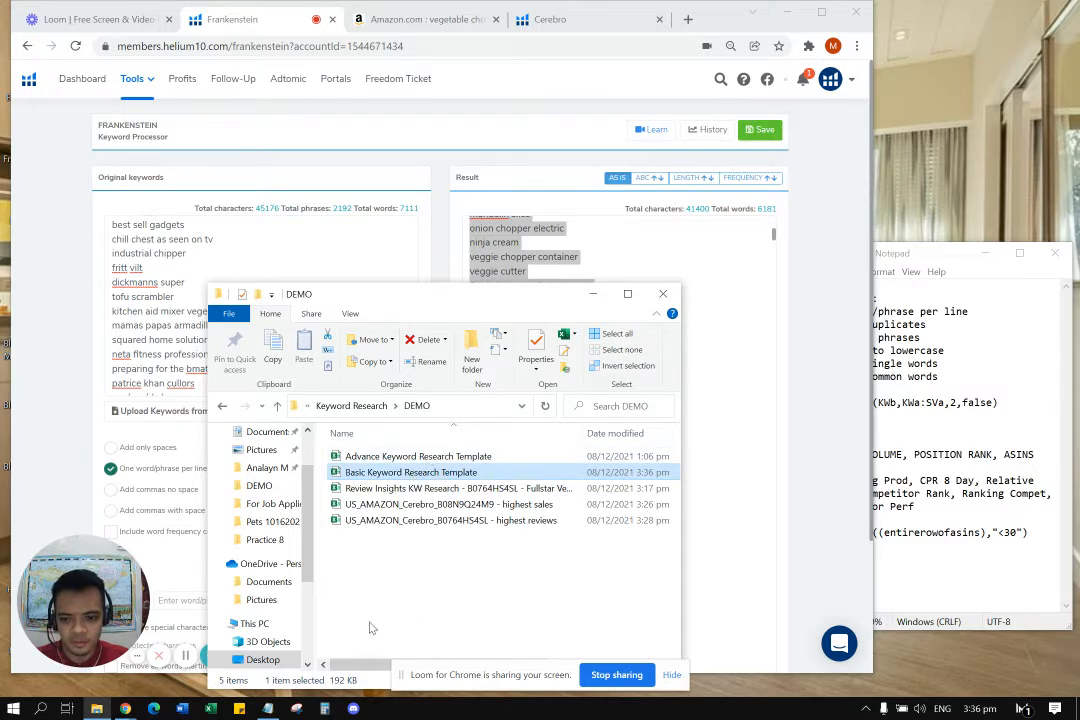
{"action": "double_click", "coordinate": [450, 457]}
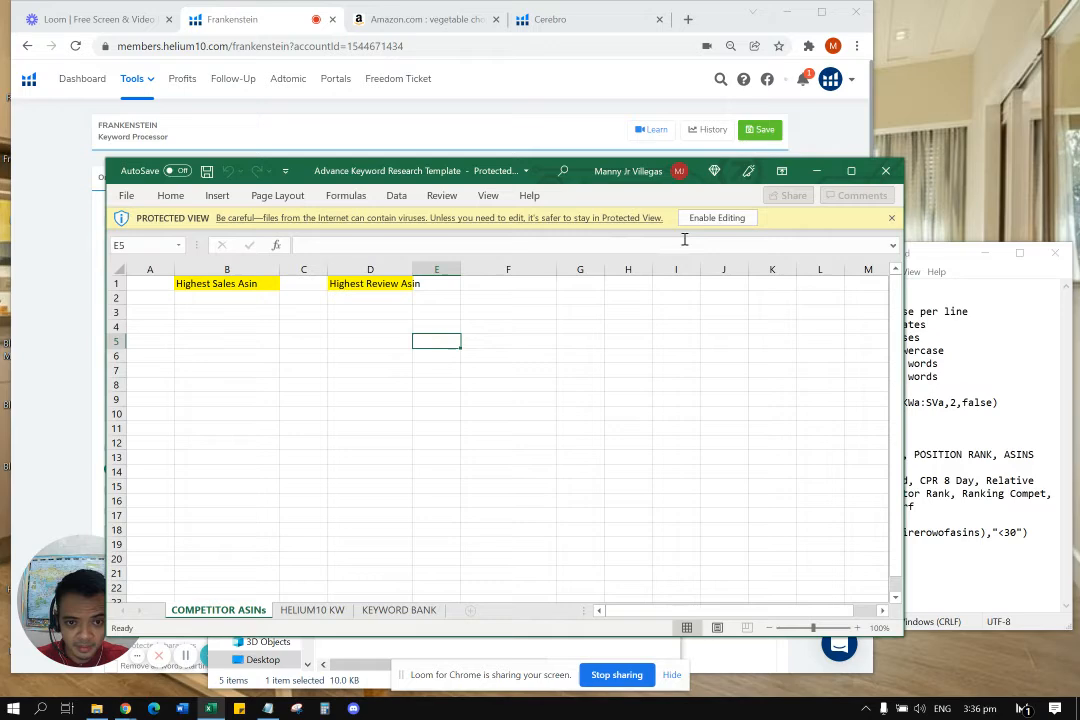
{"action": "left_click", "coordinate": [716, 217]}
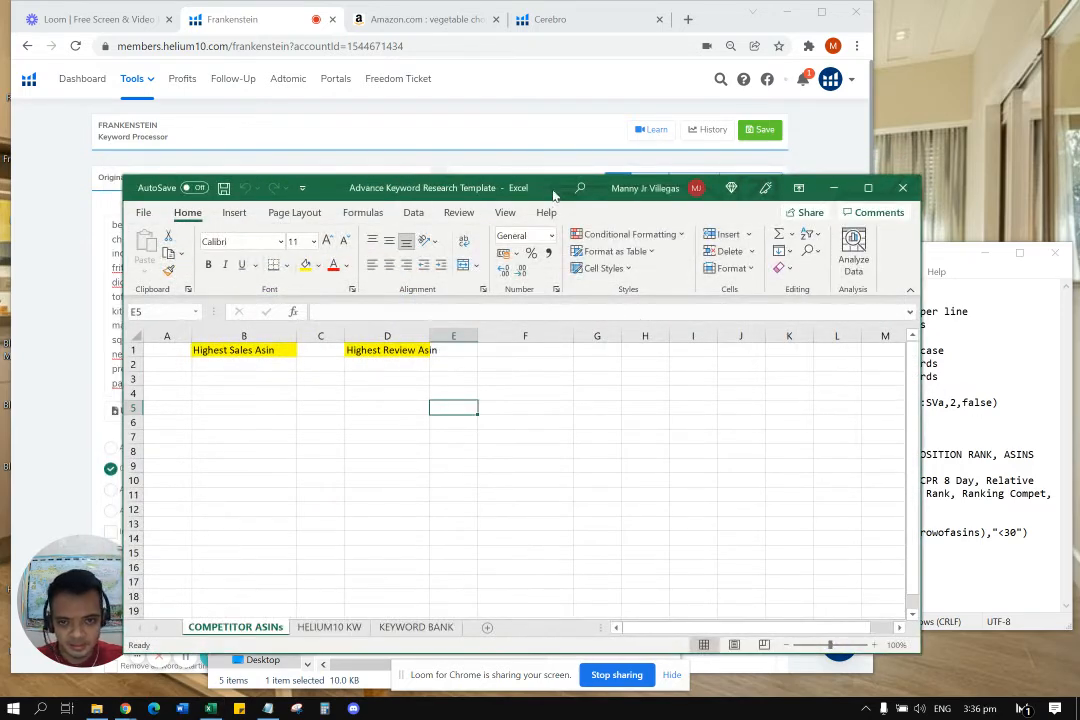
Close the Cerebro page and the old Xray results on Amazon, and return to the Advance Keyword Research Template workbook.
{"action": "left_click", "coordinate": [420, 19]}
{"action": "left_click", "coordinate": [548, 19]}
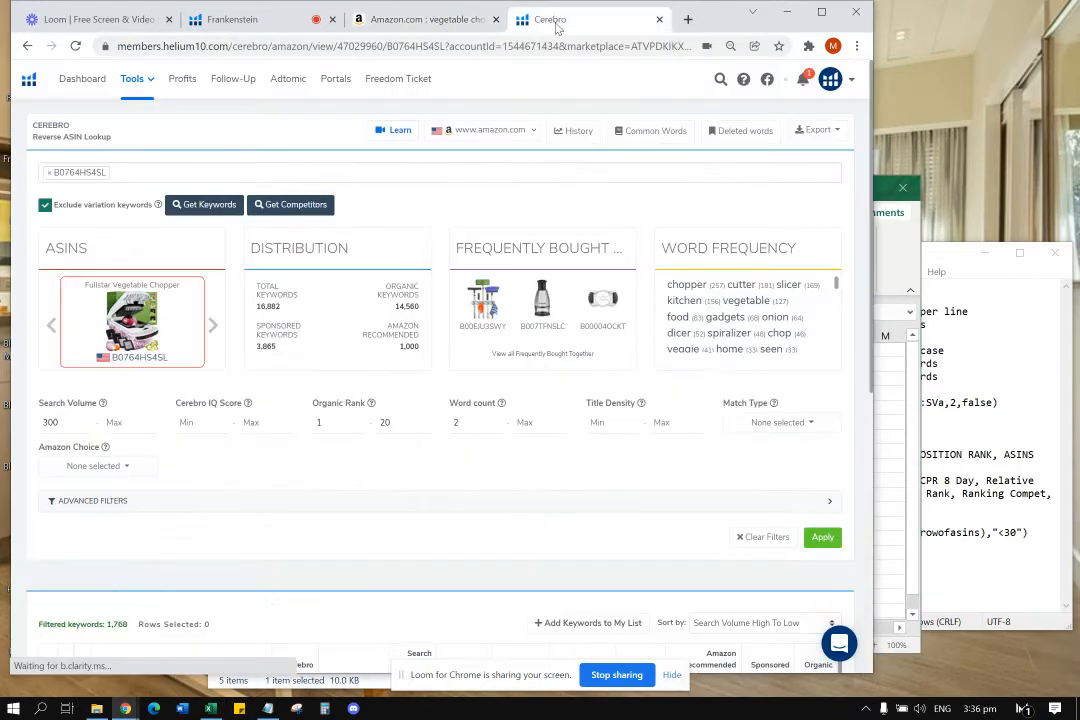
{"action": "left_click", "coordinate": [659, 21]}
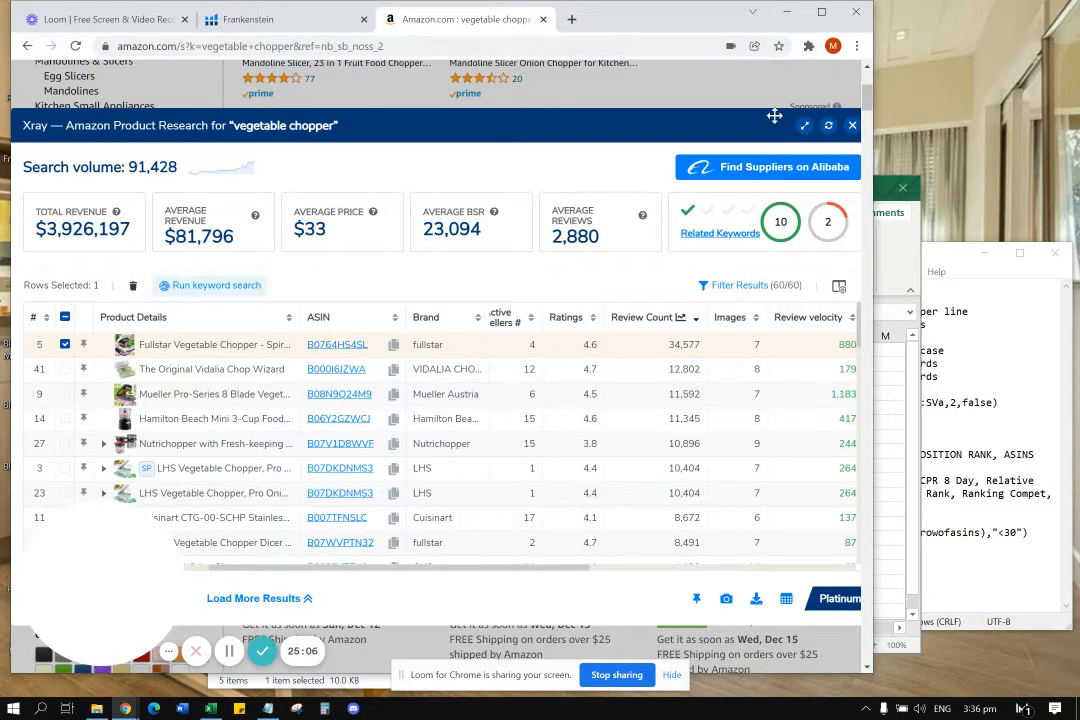
{"action": "left_click", "coordinate": [852, 125]}
{"action": "scroll", "coordinate": [518, 155], "scroll_direction": "up", "scroll_amount": 3}
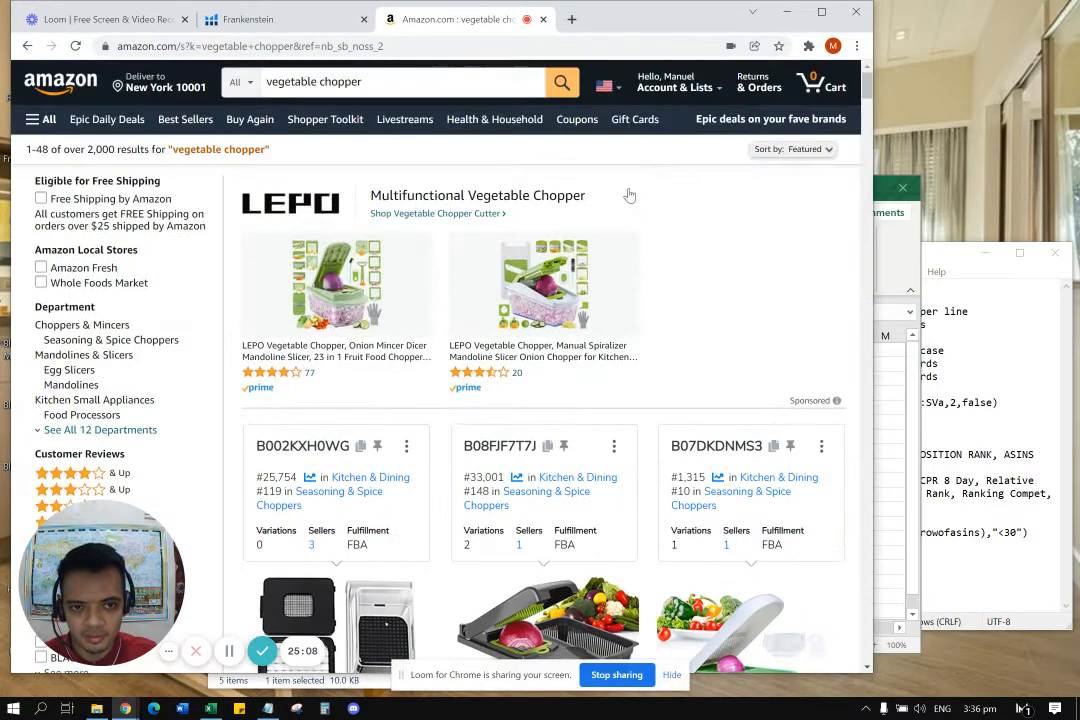
{"action": "left_click", "coordinate": [298, 30]}
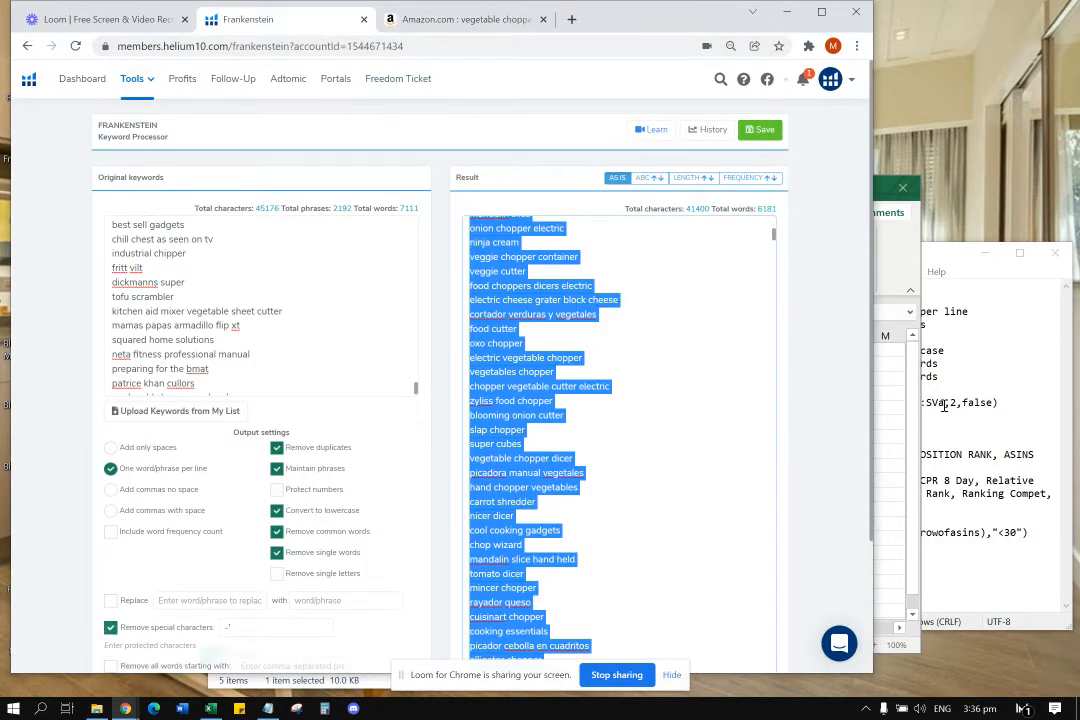
{"action": "key", "text": "alt+Tab"}
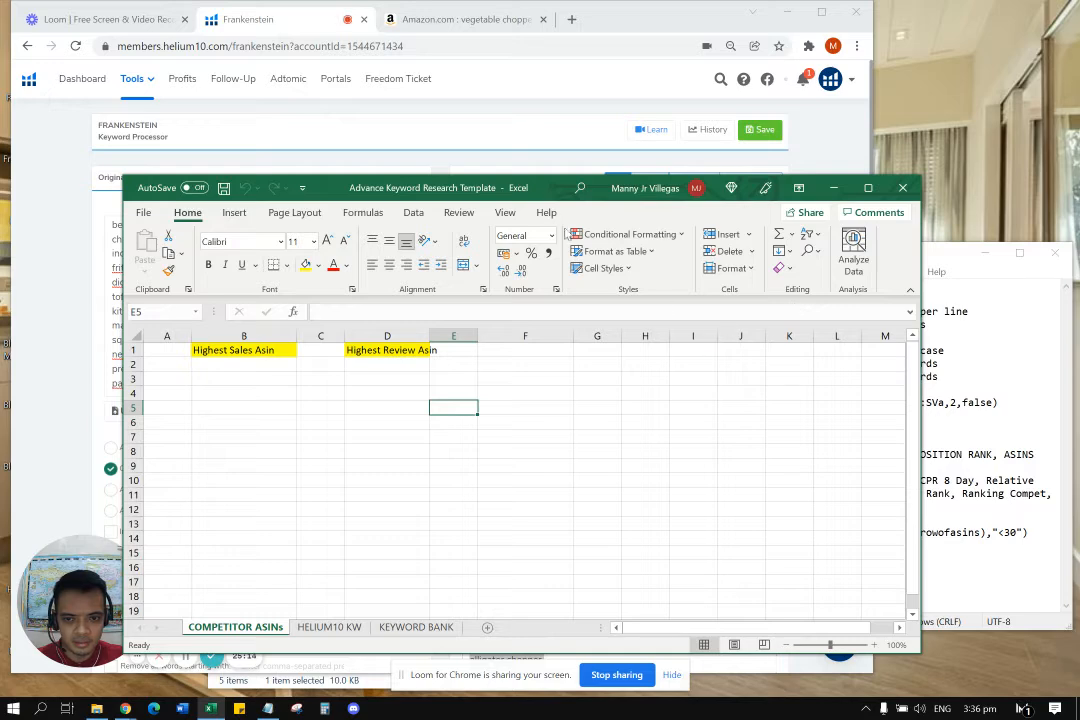
Examine the cells under Highest Sales Asin and Highest Review Asin on the COMPETITOR ASINs sheet, rows 2 to 7.
{"action": "left_click_drag", "start_coordinate": [598, 197], "coordinate": [580, 241]}
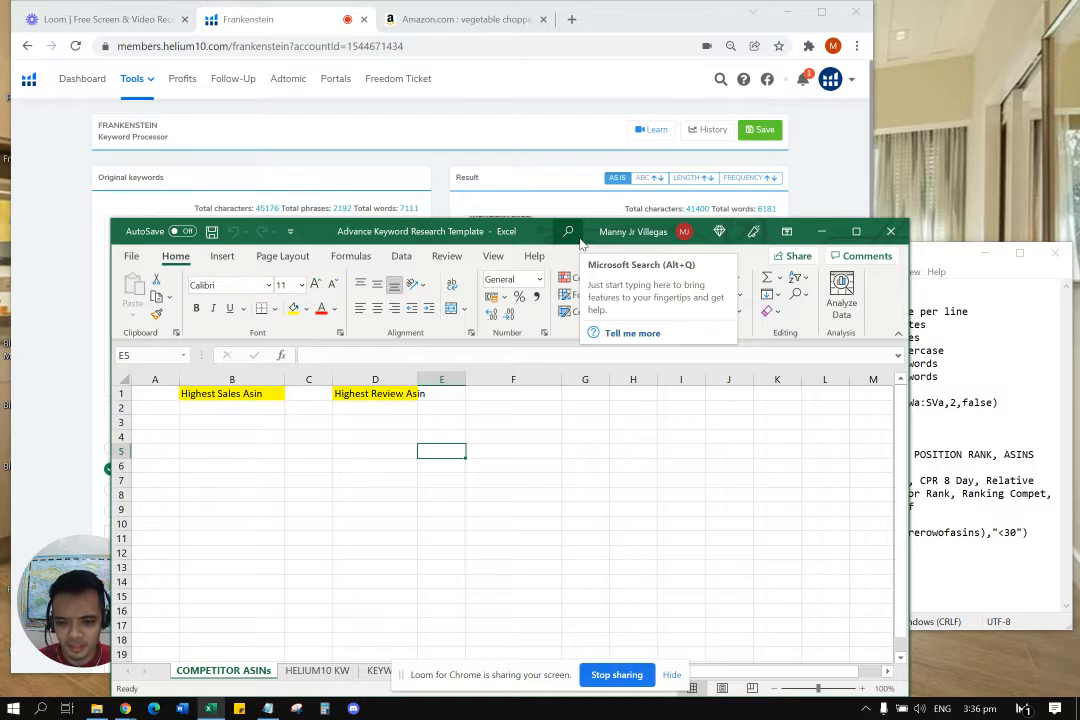
{"action": "left_click", "coordinate": [696, 525]}
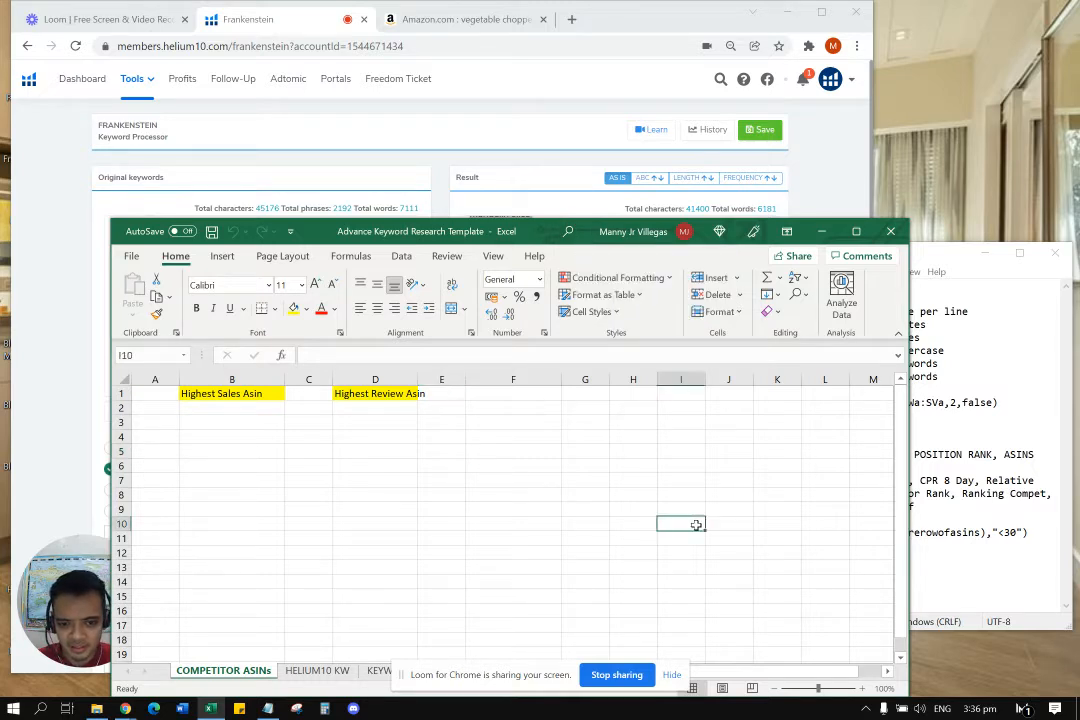
{"action": "scroll", "coordinate": [650, 540], "scroll_direction": "down", "scroll_amount": 1}
{"action": "scroll", "coordinate": [610, 444], "scroll_direction": "up", "scroll_amount": 1}
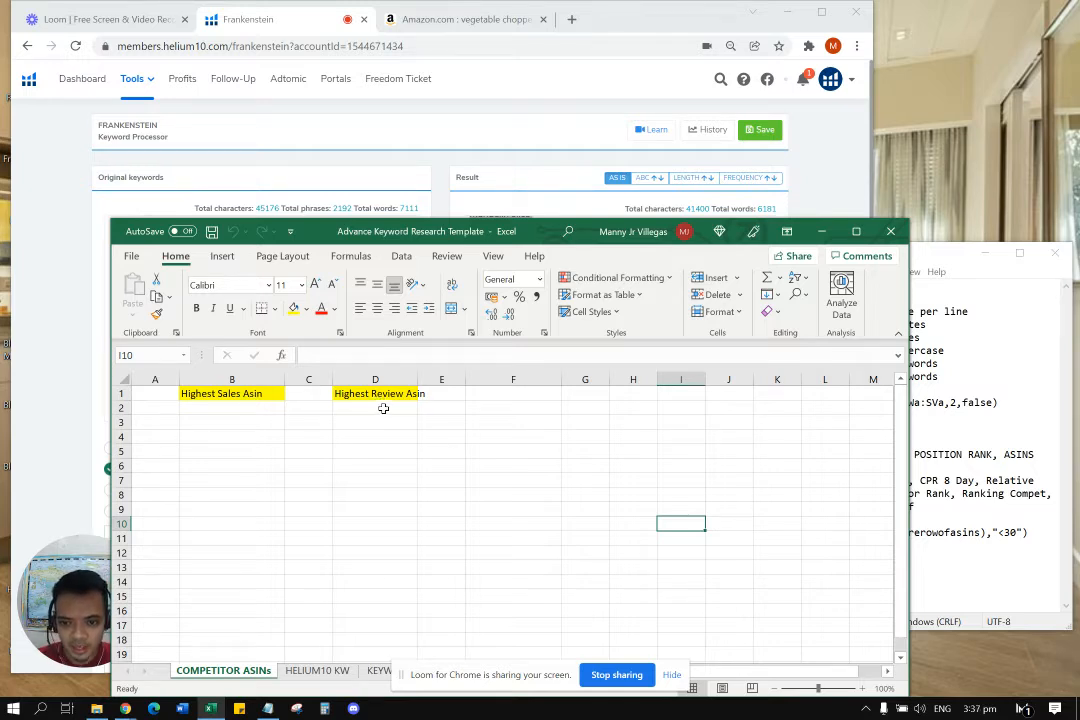
{"action": "left_click", "coordinate": [266, 406]}
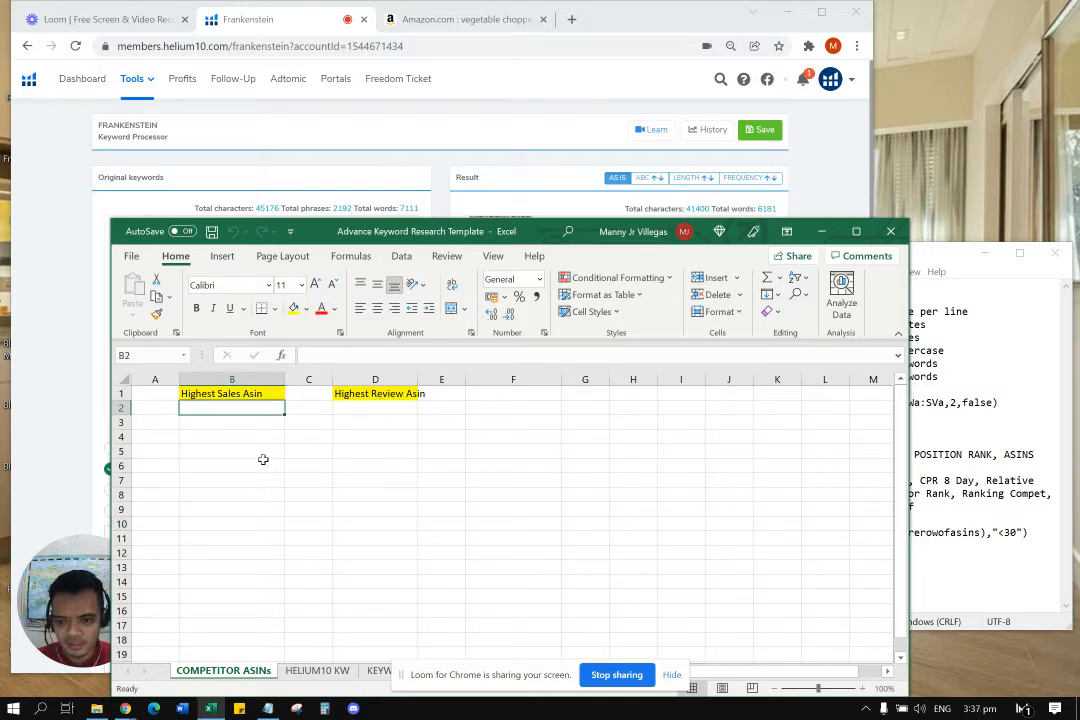
{"action": "key", "text": "Down"}
{"action": "key", "text": "Down"}
{"action": "key", "text": "Down"}
{"action": "key", "text": "Down"}
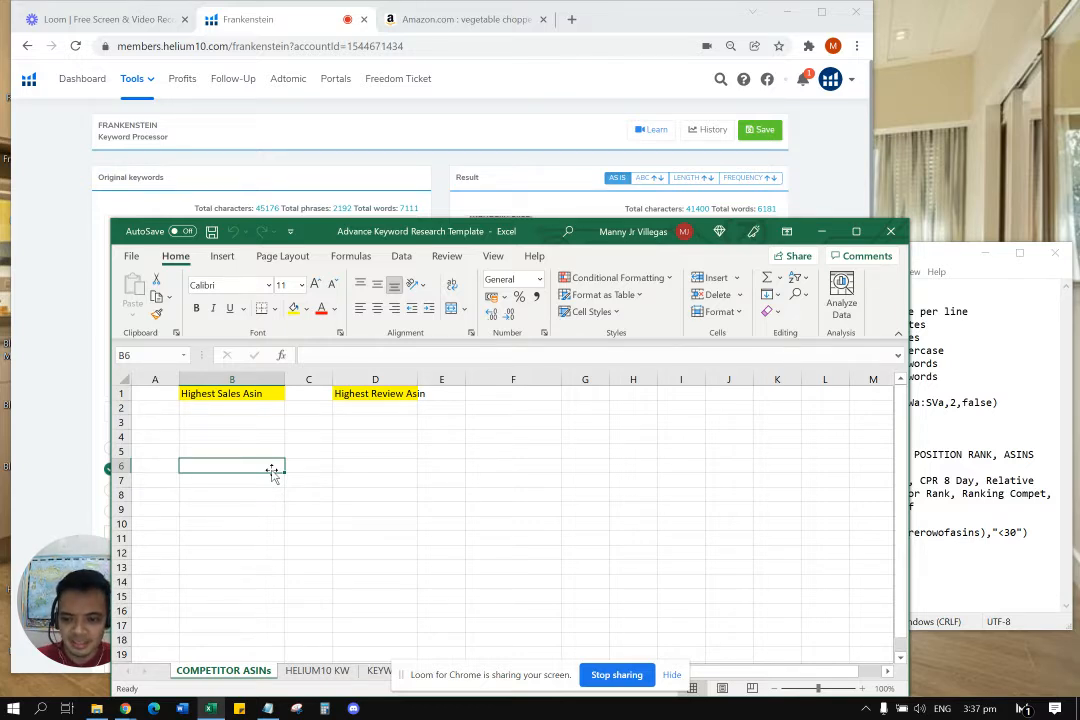
{"action": "left_click_drag", "start_coordinate": [260, 410], "coordinate": [268, 475]}
{"action": "left_click", "coordinate": [267, 481]}
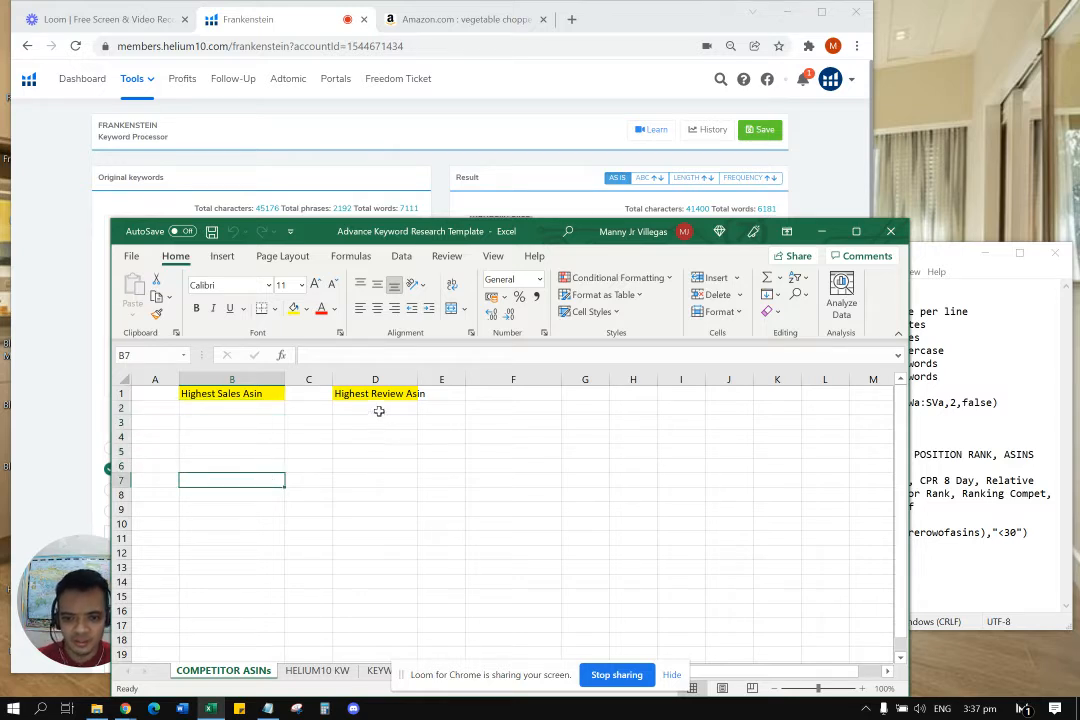
{"action": "left_click_drag", "start_coordinate": [379, 411], "coordinate": [386, 473]}
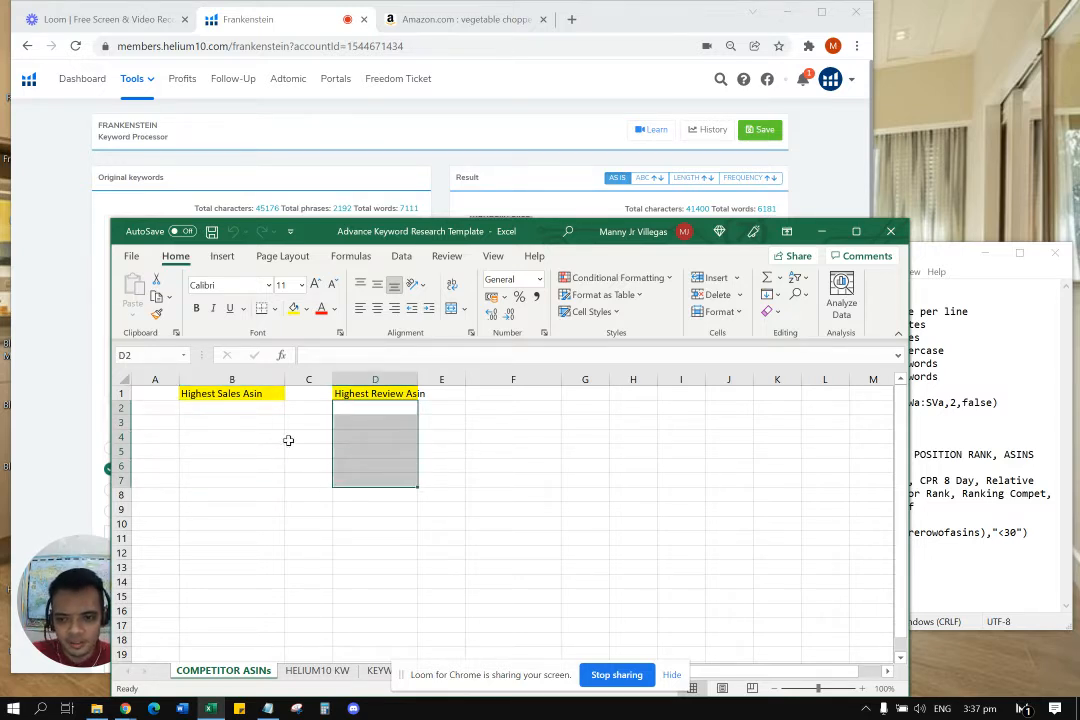
Switch to the Amazon page in the browser and rerun the search for vegetable chopper.
{"action": "left_click", "coordinate": [441, 19]}
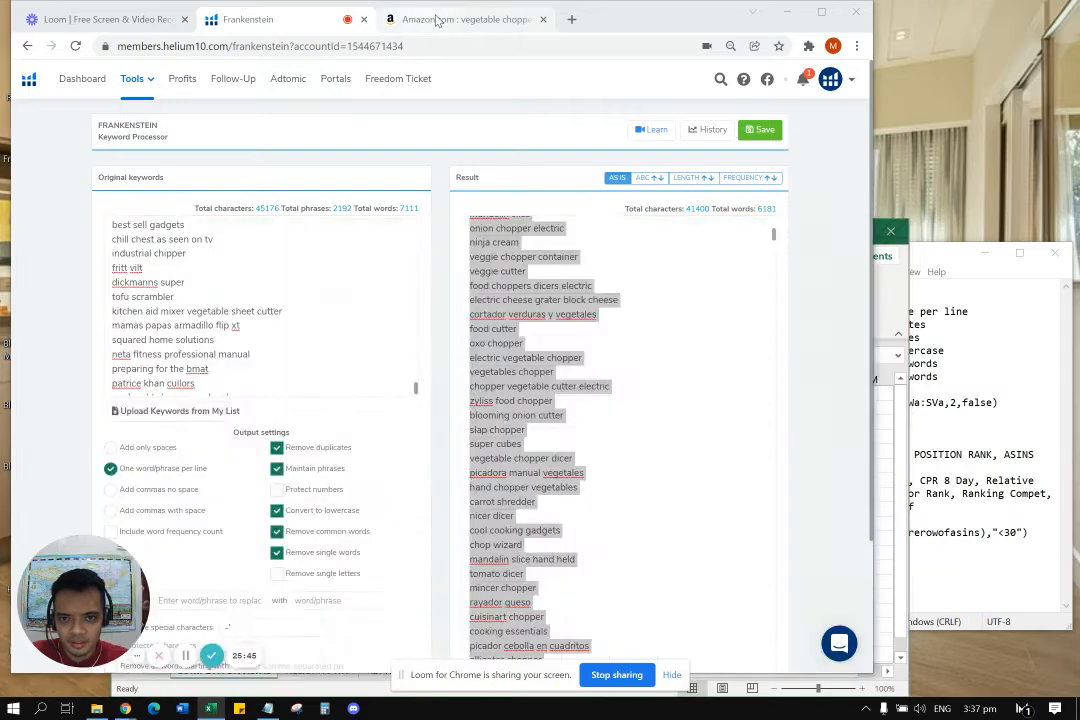
{"action": "left_click", "coordinate": [376, 82]}
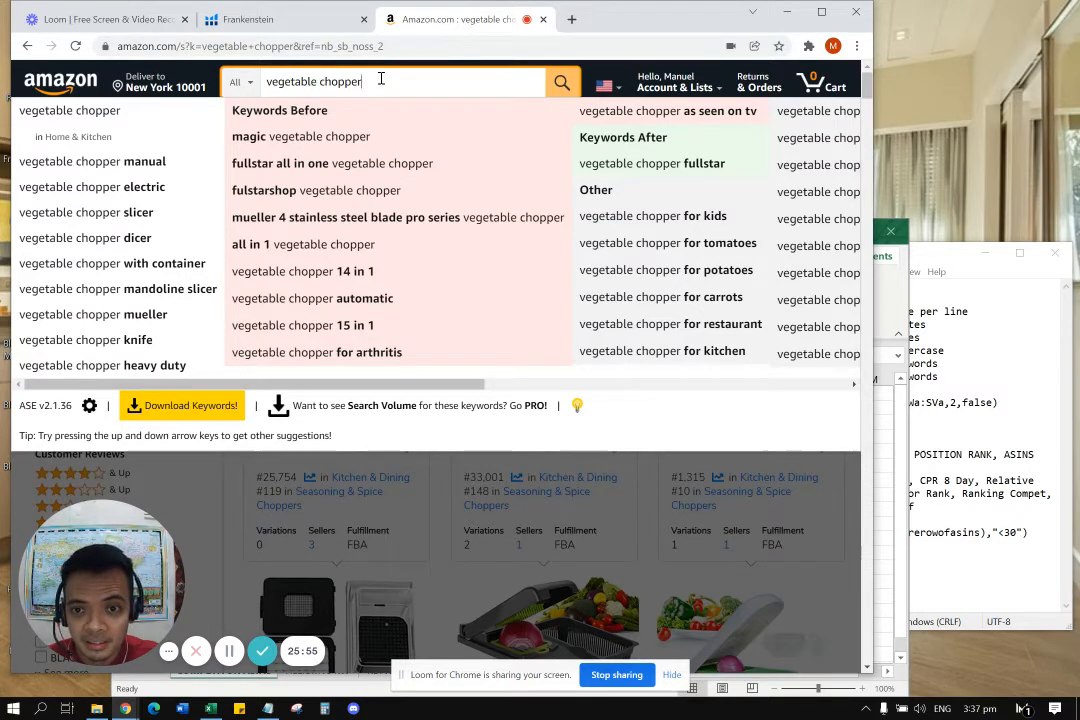
{"action": "left_click", "coordinate": [559, 82]}
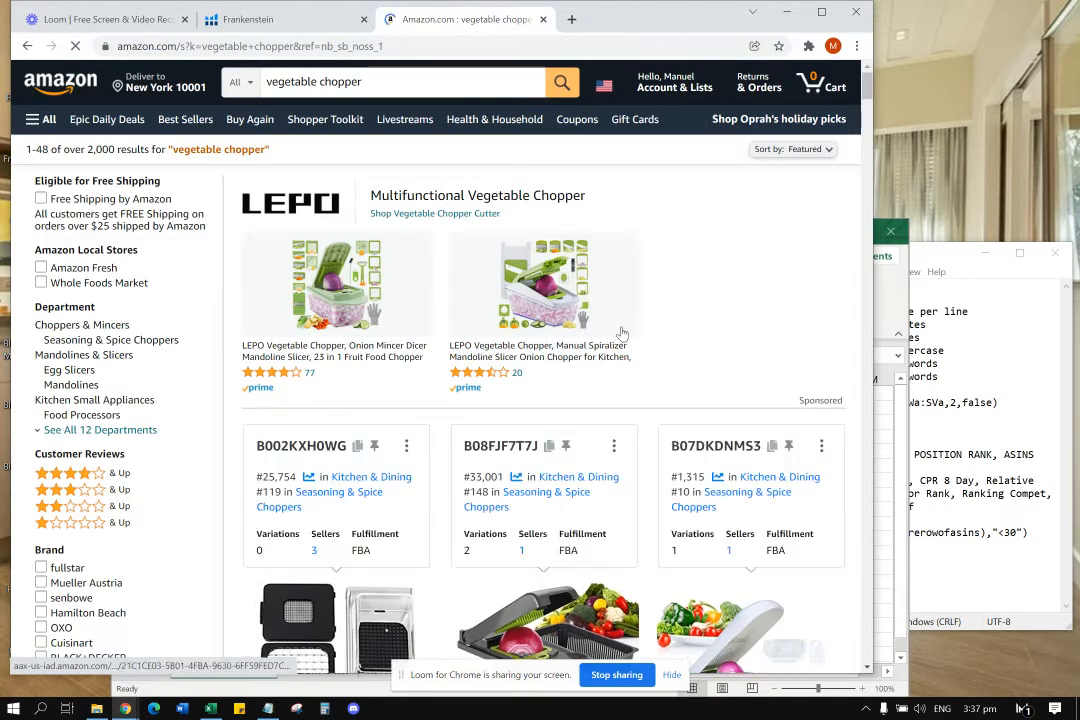
{"action": "scroll", "coordinate": [615, 345], "scroll_direction": "down", "scroll_amount": 1}
{"action": "scroll", "coordinate": [612, 352], "scroll_direction": "down", "scroll_amount": 2}
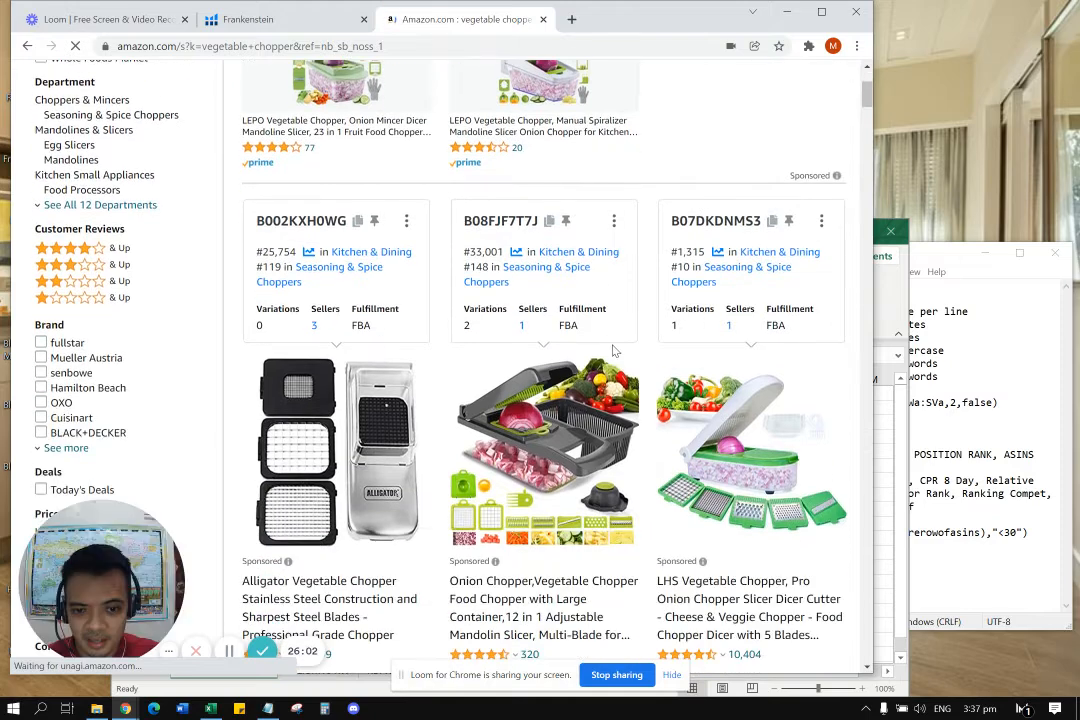
{"action": "scroll", "coordinate": [615, 350], "scroll_direction": "up", "scroll_amount": 3}
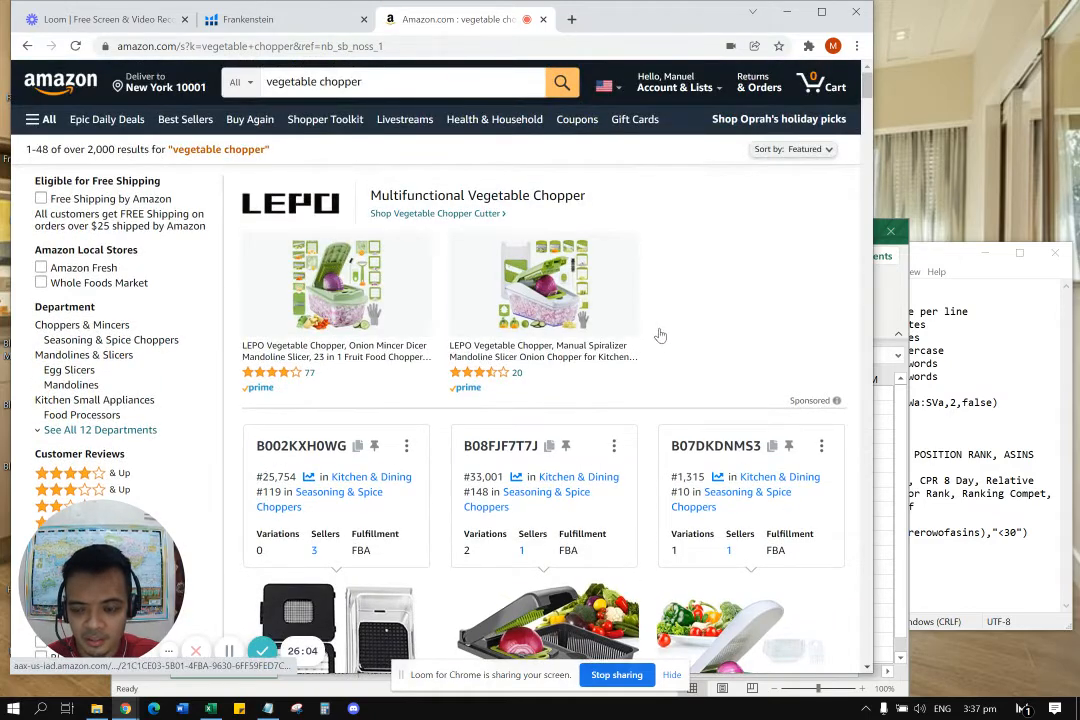
Run Helium 10's Xray - Amazon Product Research on the search results and sort the products by sales from highest to lowest.
{"action": "left_click", "coordinate": [808, 46]}
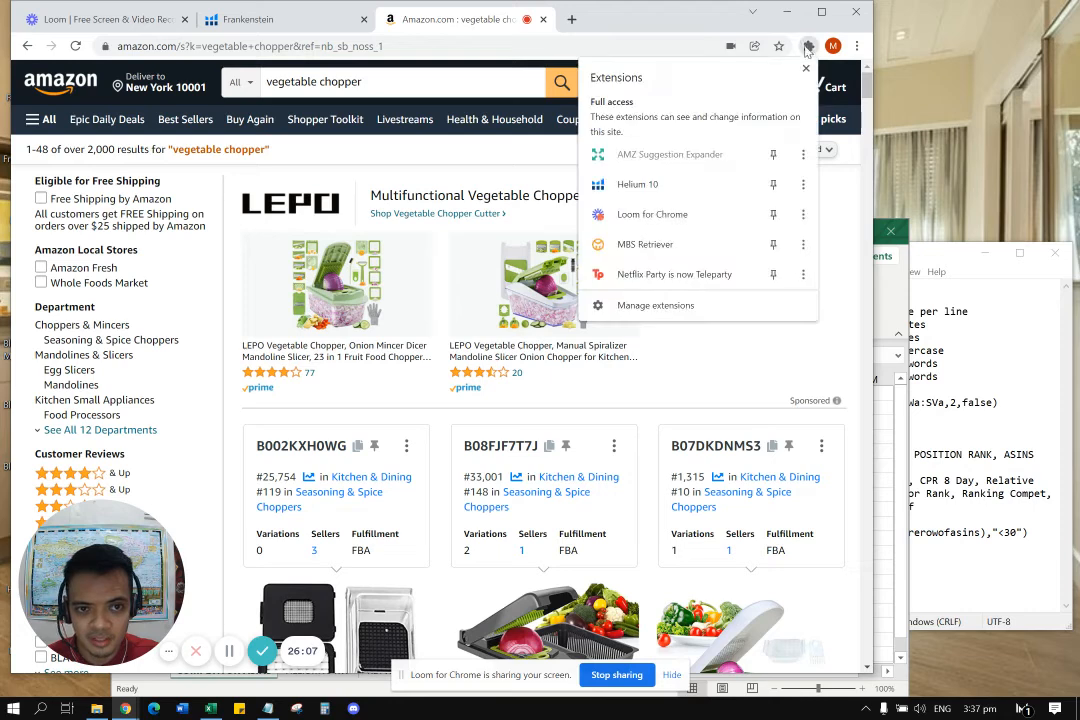
{"action": "left_click", "coordinate": [668, 188]}
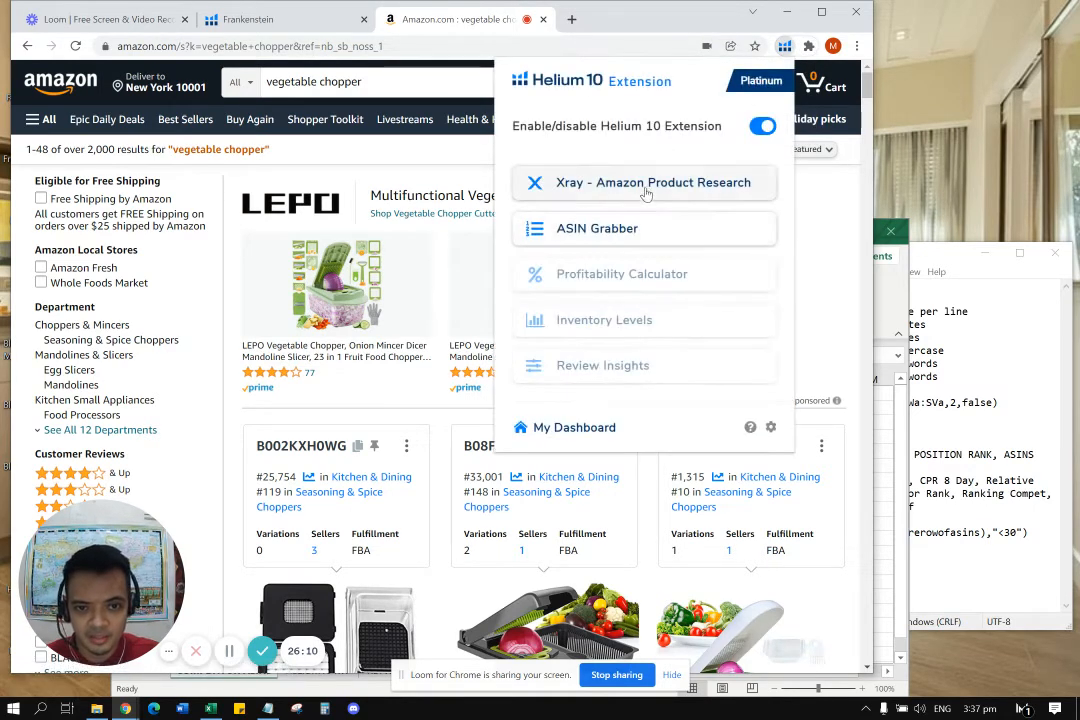
{"action": "left_click", "coordinate": [646, 190]}
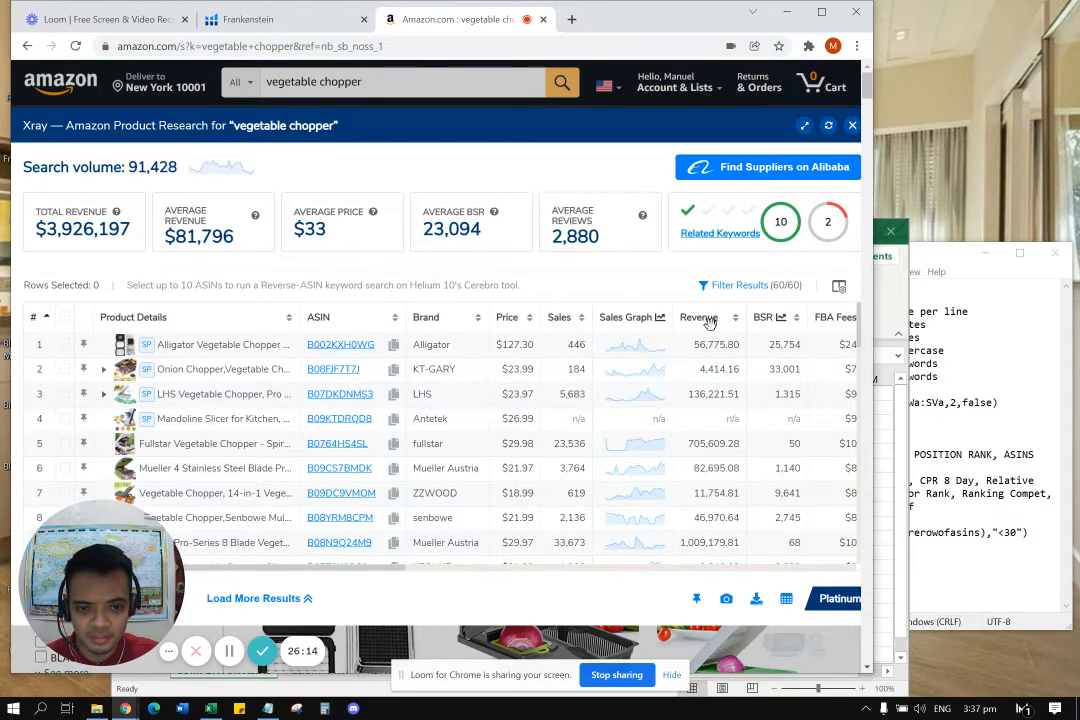
{"action": "left_click", "coordinate": [565, 318]}
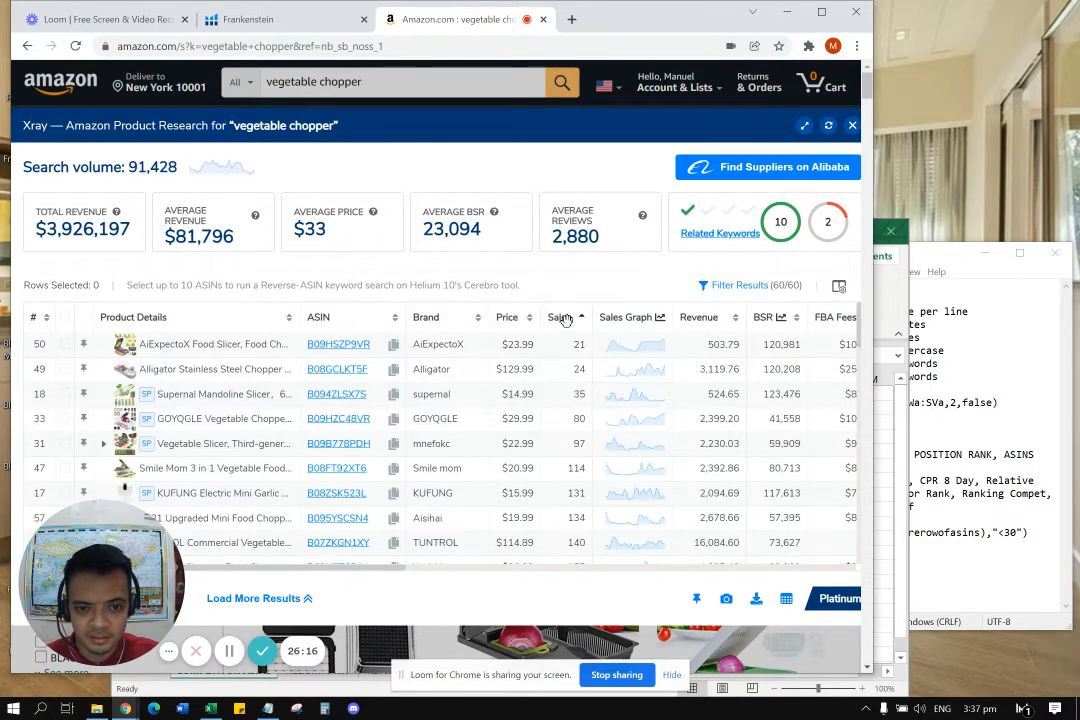
{"action": "left_click", "coordinate": [565, 318]}
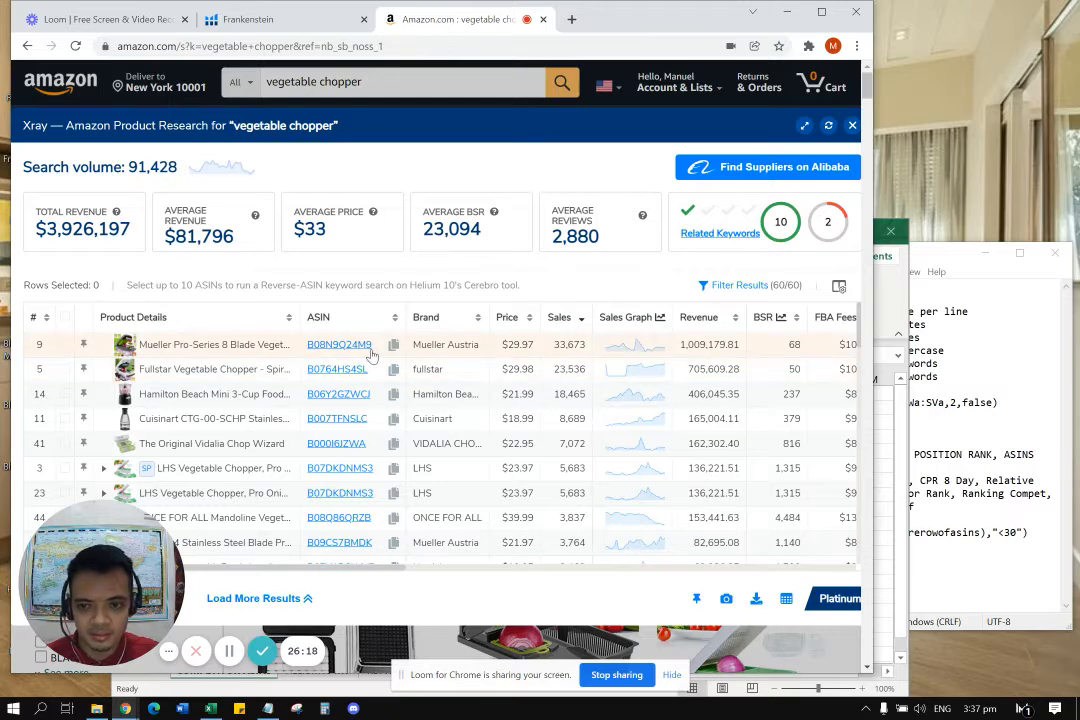
Copy the top-selling Mueller Pro-Series product's ASIN B08N9Q24M9 from Xray into cell B2 of the COMPETITOR ASINs sheet.
{"action": "left_click_drag", "start_coordinate": [376, 345], "coordinate": [311, 345]}
{"action": "key", "text": "ctrl+c"}
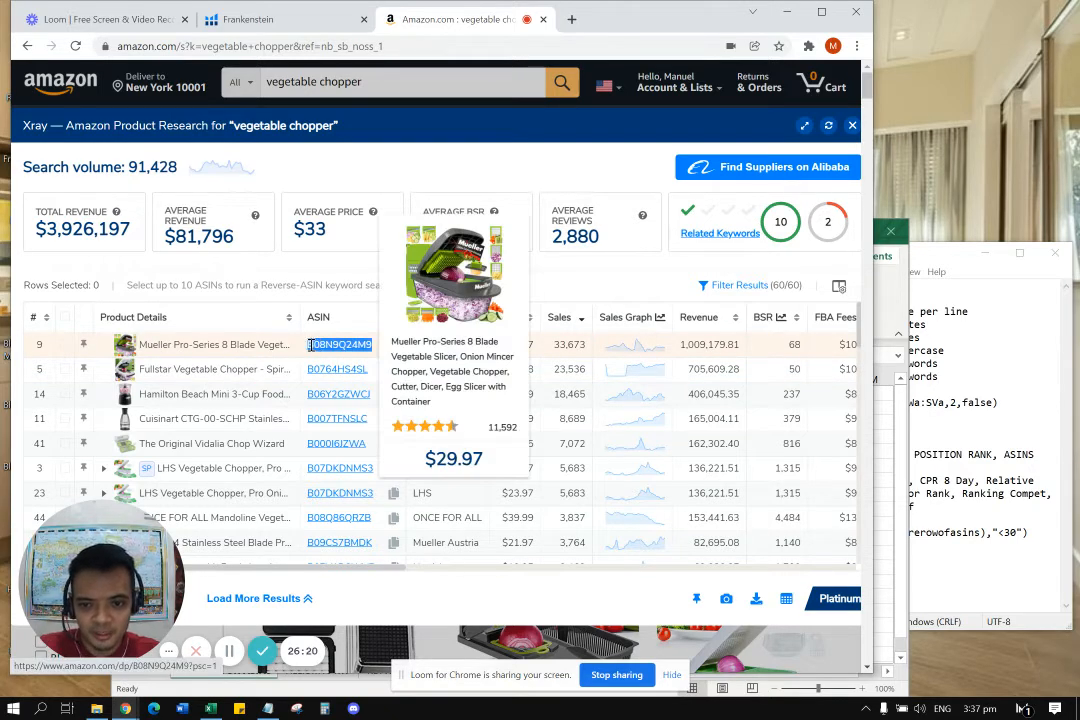
{"action": "left_click", "coordinate": [211, 708]}
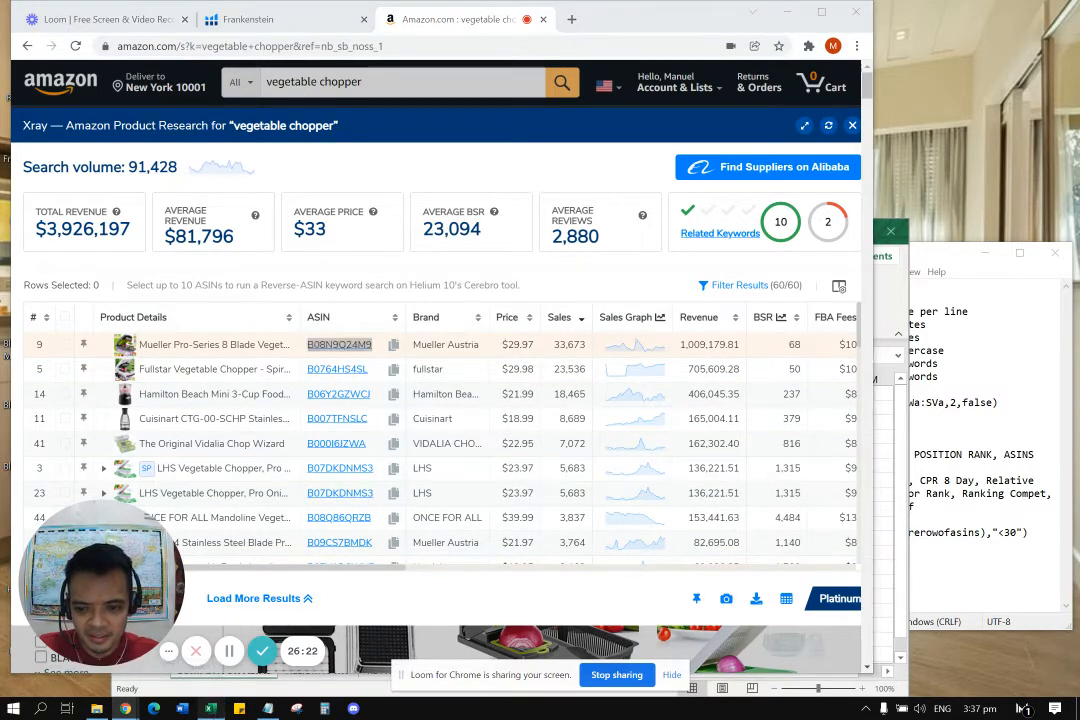
{"action": "left_click", "coordinate": [250, 408]}
{"action": "key", "text": "ctrl+v"}
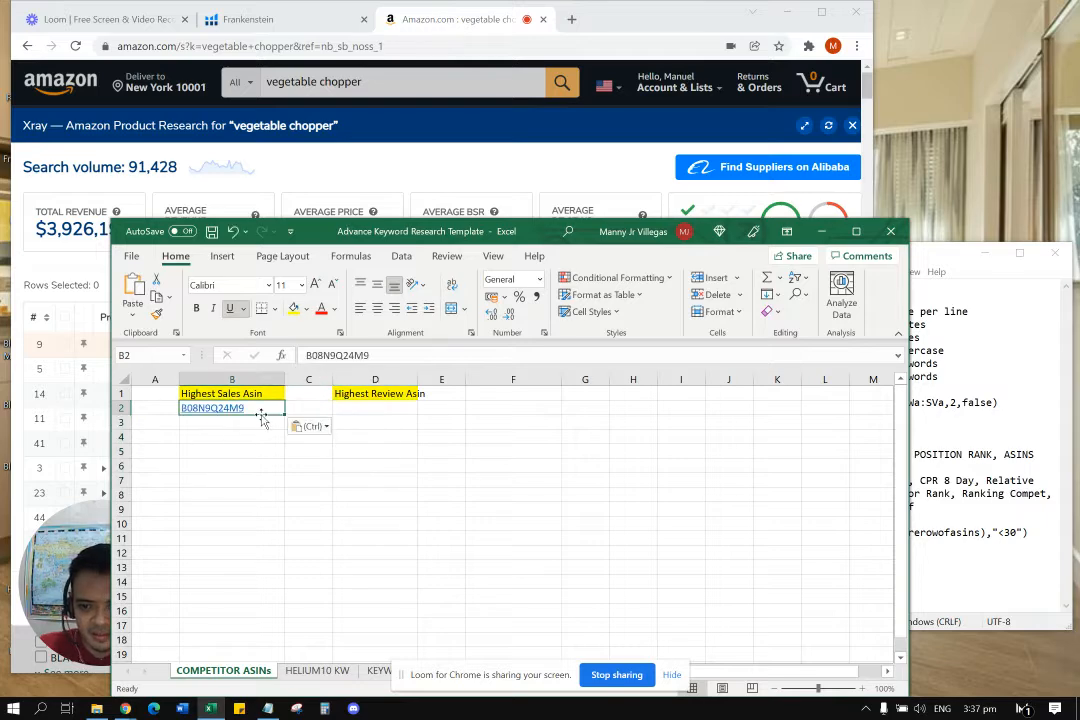
Copy the Fullstar Vegetable Chopper's ASIN B0764HS4SL from Xray into cell B3 under Highest Sales Asin.
{"action": "key", "text": "alt+Tab"}
{"action": "left_click_drag", "start_coordinate": [376, 370], "coordinate": [307, 369]}
{"action": "key", "text": "ctrl+c"}
{"action": "key", "text": "alt+Tab"}
{"action": "left_click", "coordinate": [280, 423]}
{"action": "key", "text": "ctrl+v"}
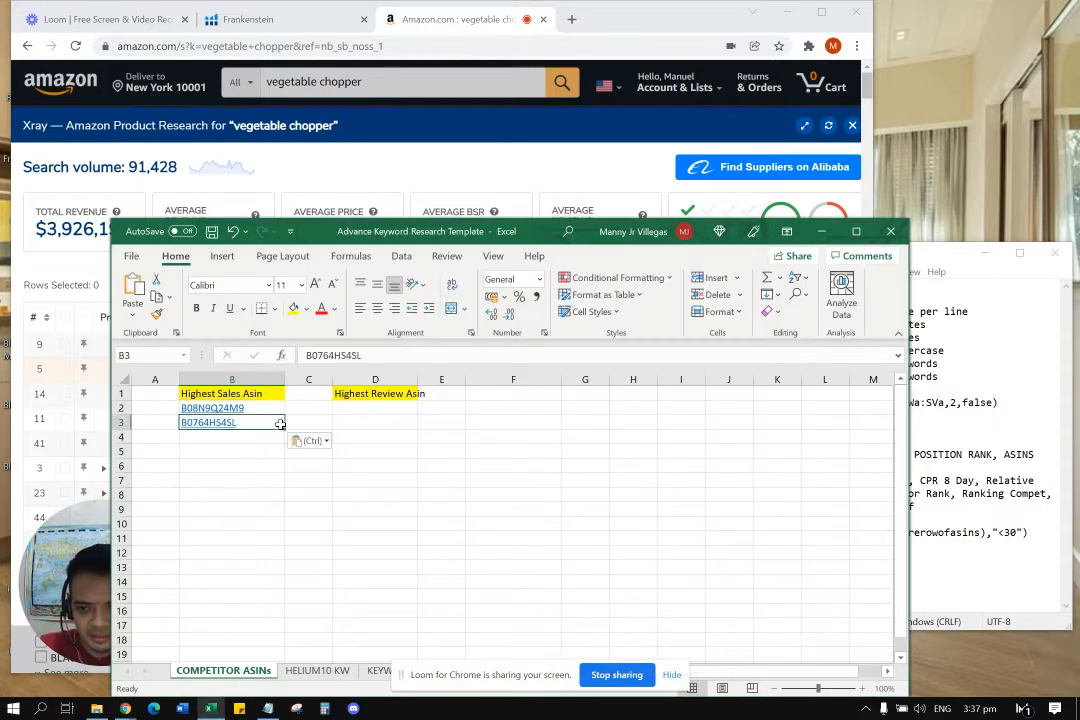
Copy the LHS Vegetable Chopper's ASIN B07DKDNMS3 from Xray into cell B4 under Highest Sales Asin.
{"action": "key", "text": "alt+Tab"}
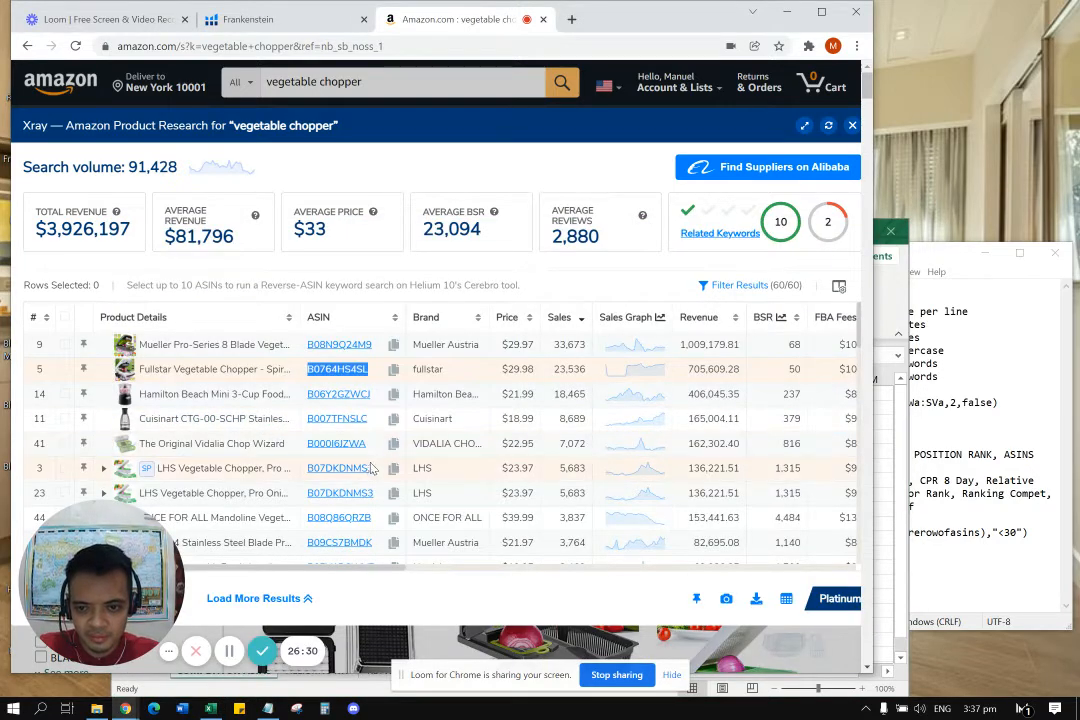
{"action": "scroll", "coordinate": [340, 400], "scroll_direction": "down", "scroll_amount": 3}
{"action": "left_click_drag", "start_coordinate": [378, 400], "coordinate": [303, 392]}
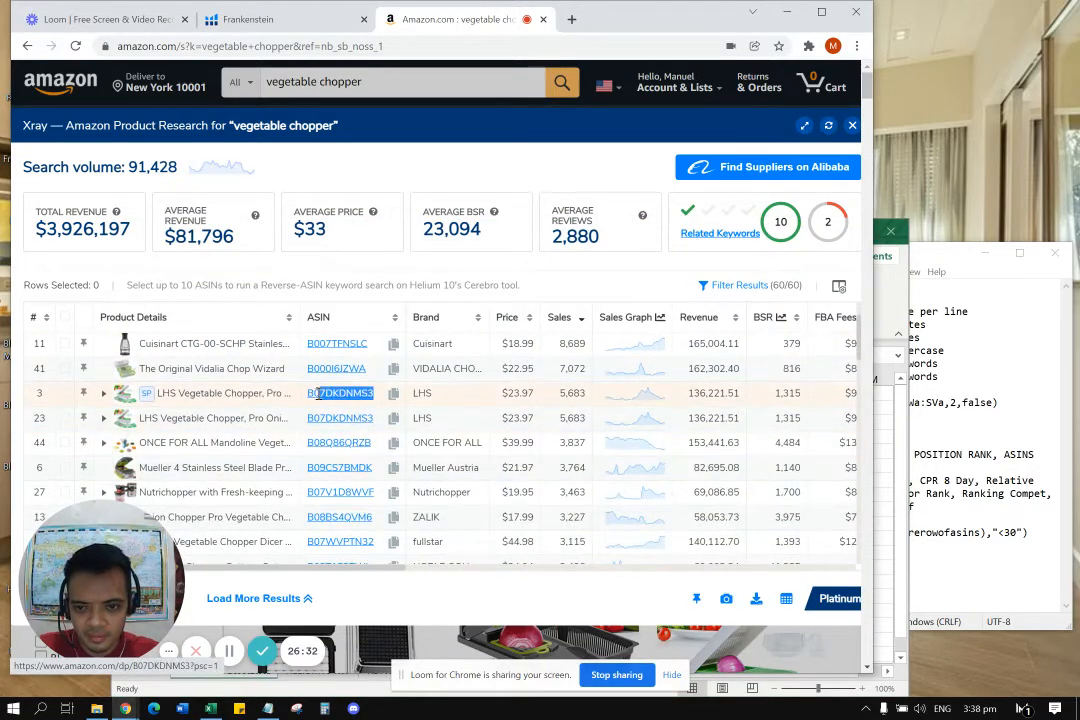
{"action": "key", "text": "ctrl+c"}
{"action": "key", "text": "alt+Tab"}
{"action": "left_click", "coordinate": [275, 442]}
{"action": "key", "text": "ctrl+v"}
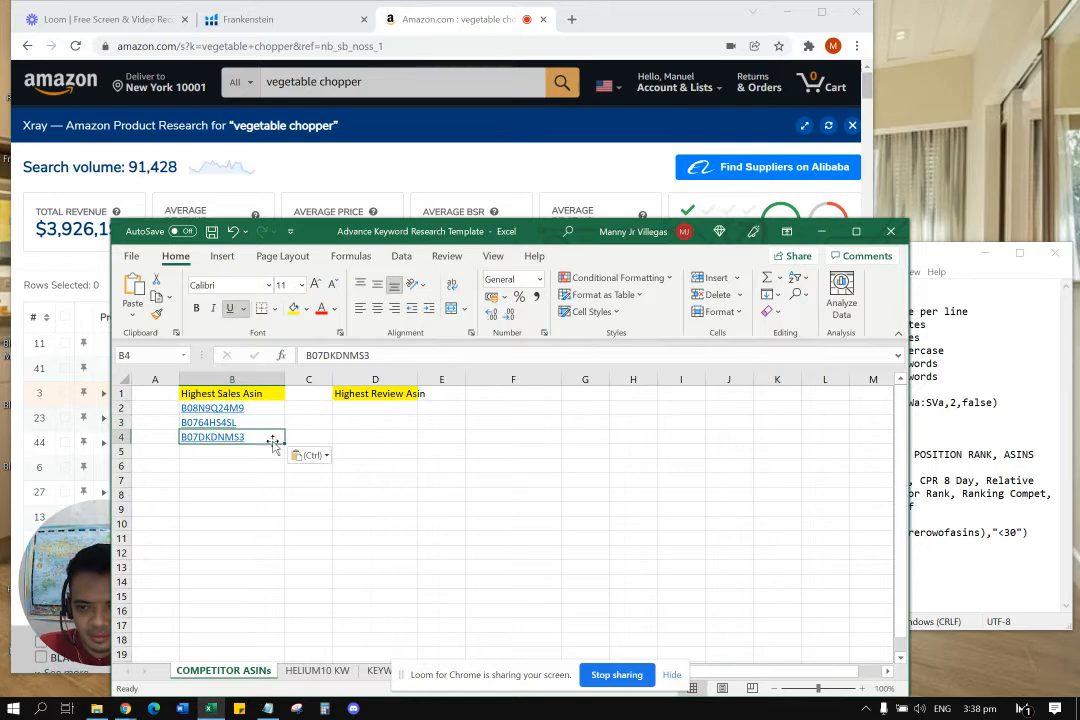
Copy the Mueller 4 Stainless Steel Blade product's ASIN B09CS7BMDK from Xray into cell B5 under Highest Sales Asin.
{"action": "key", "text": "alt+Tab"}
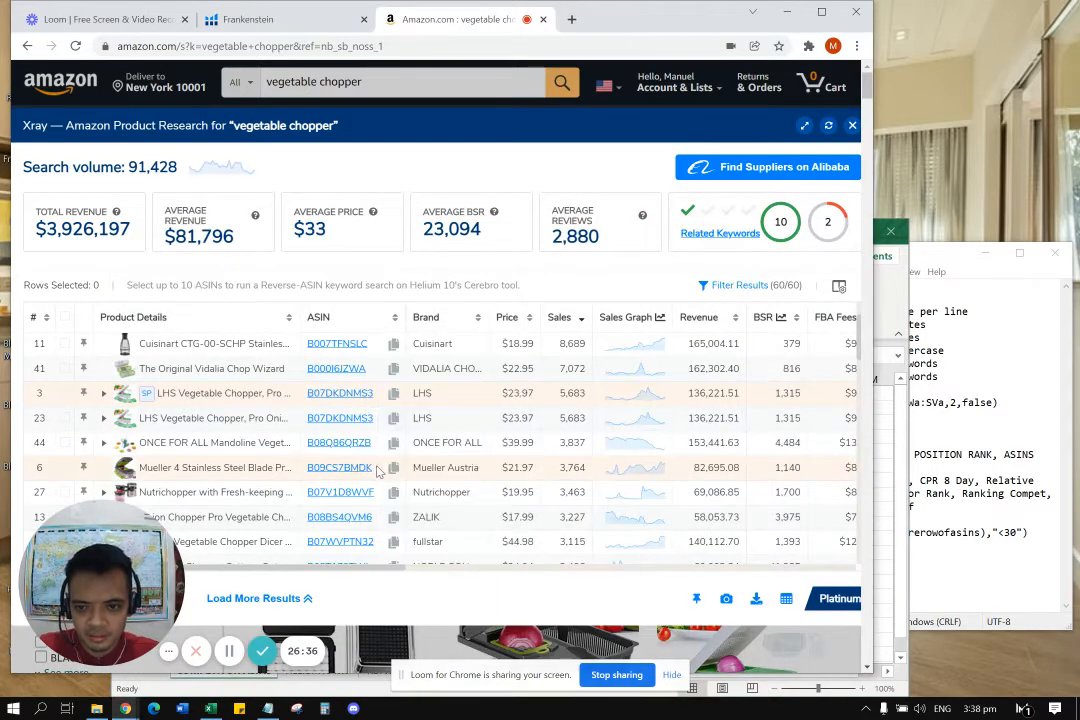
{"action": "left_click_drag", "start_coordinate": [376, 467], "coordinate": [312, 466]}
{"action": "key", "text": "ctrl+c"}
{"action": "key", "text": "alt+Tab"}
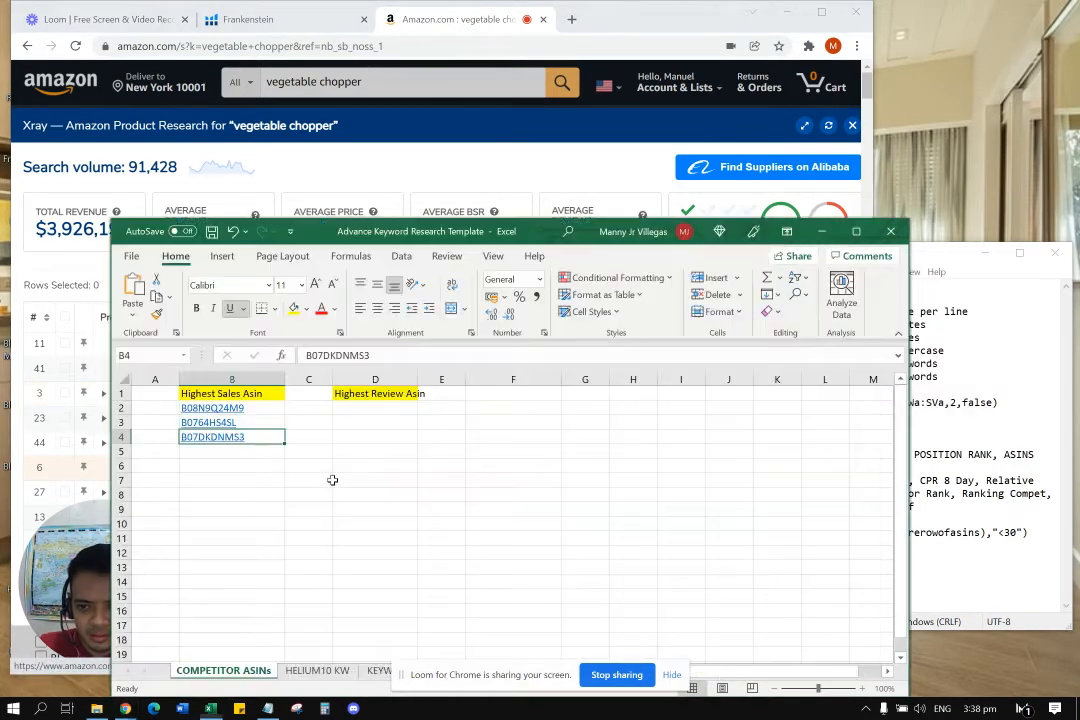
{"action": "left_click", "coordinate": [278, 455]}
{"action": "key", "text": "ctrl+v"}
Copy the Onion Chopper Pro's ASIN B08BS4QVM6 from Xray into cell B6 under Highest Sales Asin.
{"action": "key", "text": "alt+Tab"}
{"action": "scroll", "coordinate": [320, 459], "scroll_direction": "down", "scroll_amount": 1}
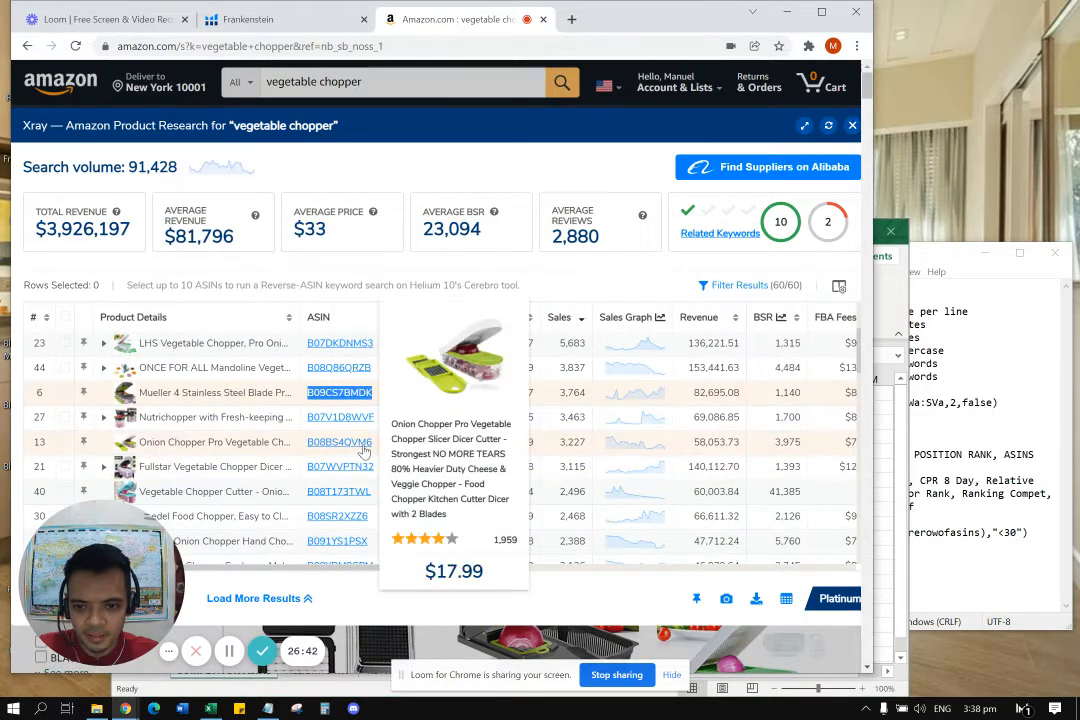
{"action": "left_click_drag", "start_coordinate": [374, 442], "coordinate": [310, 442]}
{"action": "key", "text": "ctrl+c"}
{"action": "key", "text": "alt+Tab"}
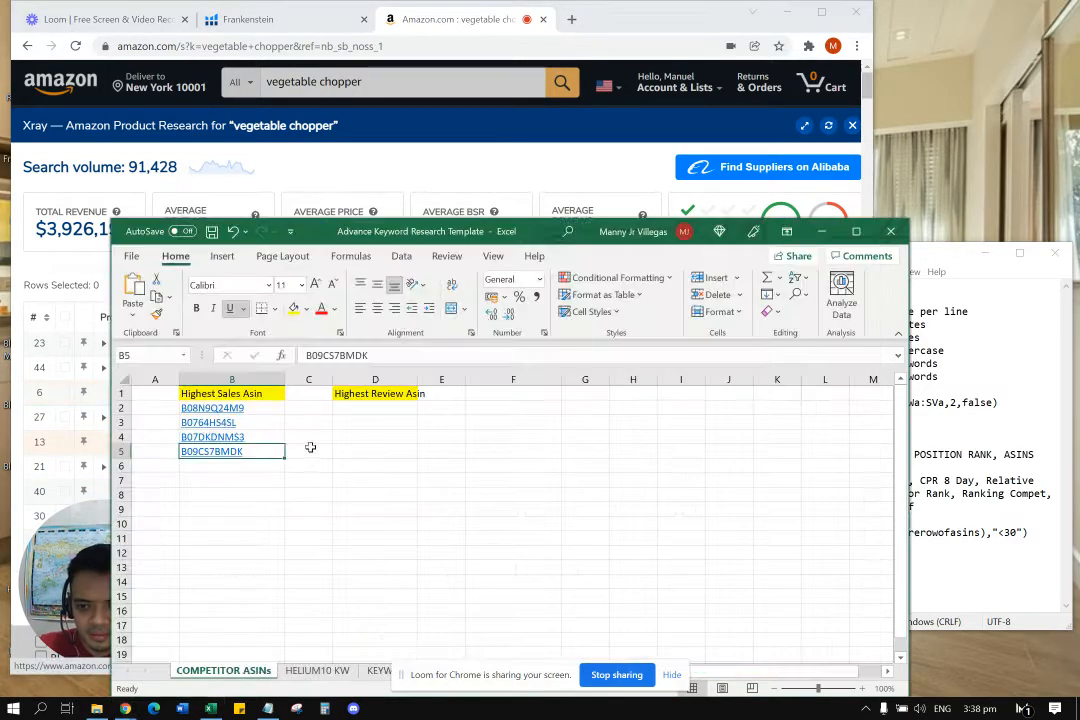
{"action": "left_click", "coordinate": [267, 464]}
{"action": "key", "text": "ctrl+v"}
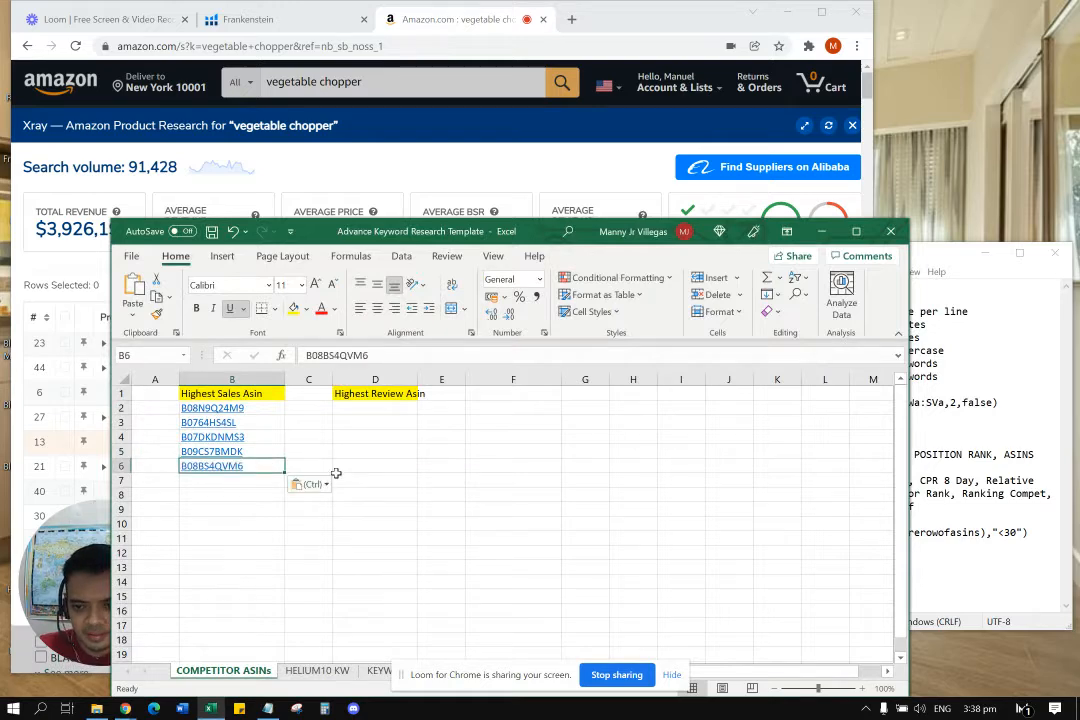
Sort the Xray product list by review count from highest to lowest.
{"action": "left_click", "coordinate": [378, 409]}
{"action": "key", "text": "alt+Tab"}
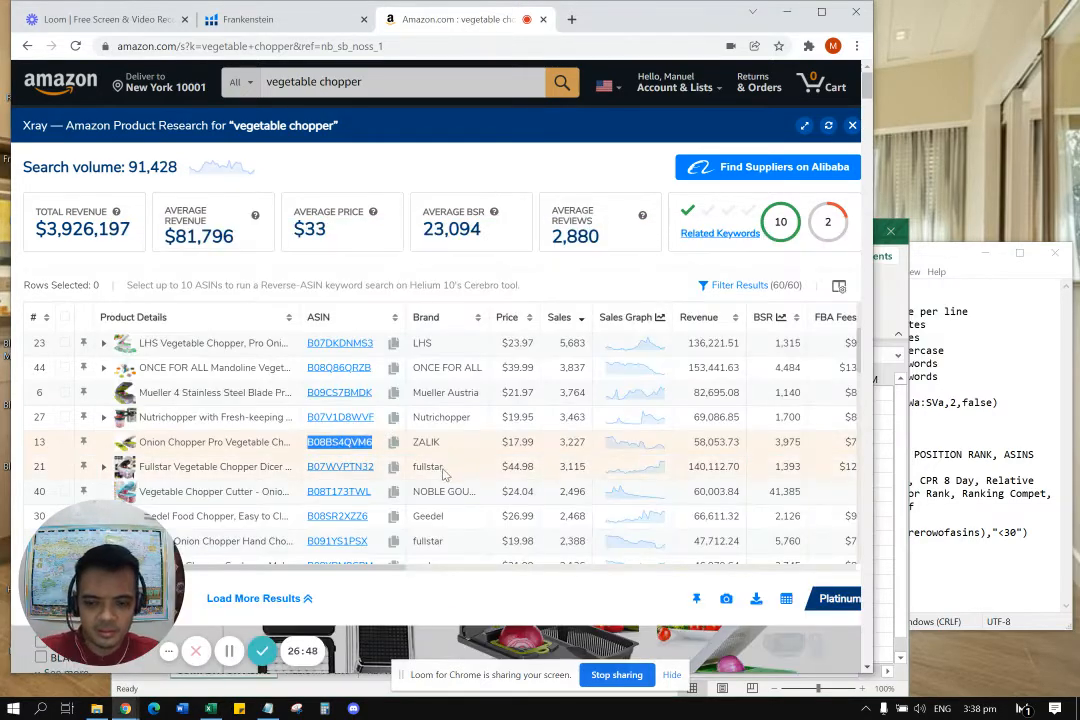
{"action": "left_click_drag", "start_coordinate": [372, 574], "coordinate": [551, 562]}
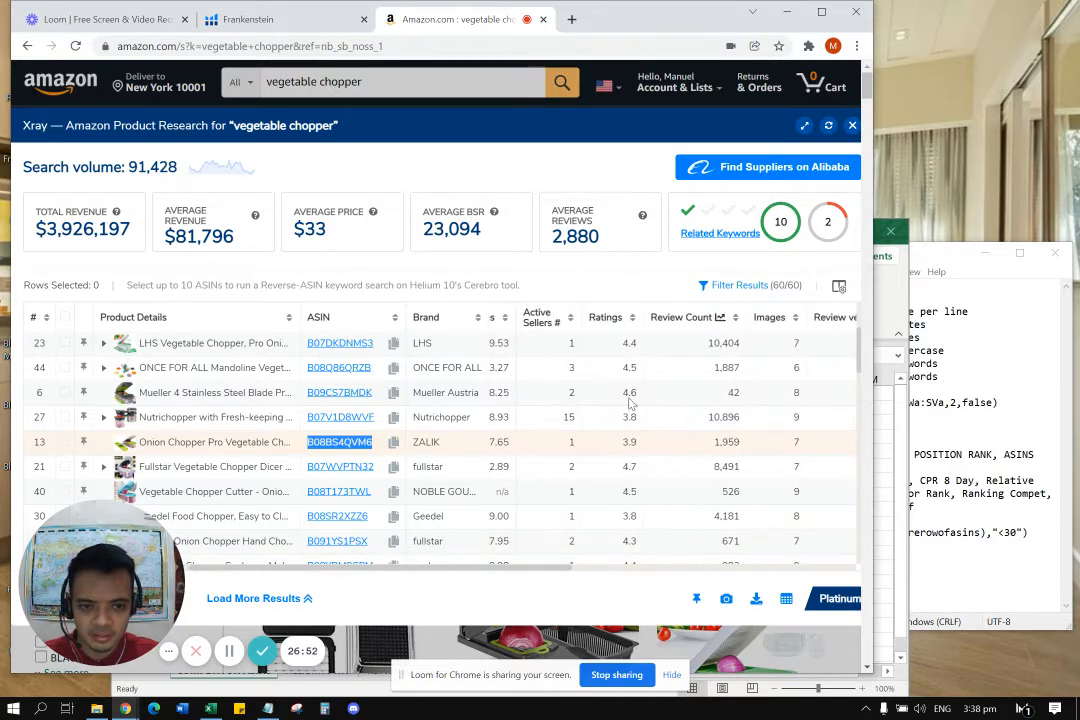
{"action": "left_click", "coordinate": [675, 319]}
{"action": "left_click", "coordinate": [675, 319]}
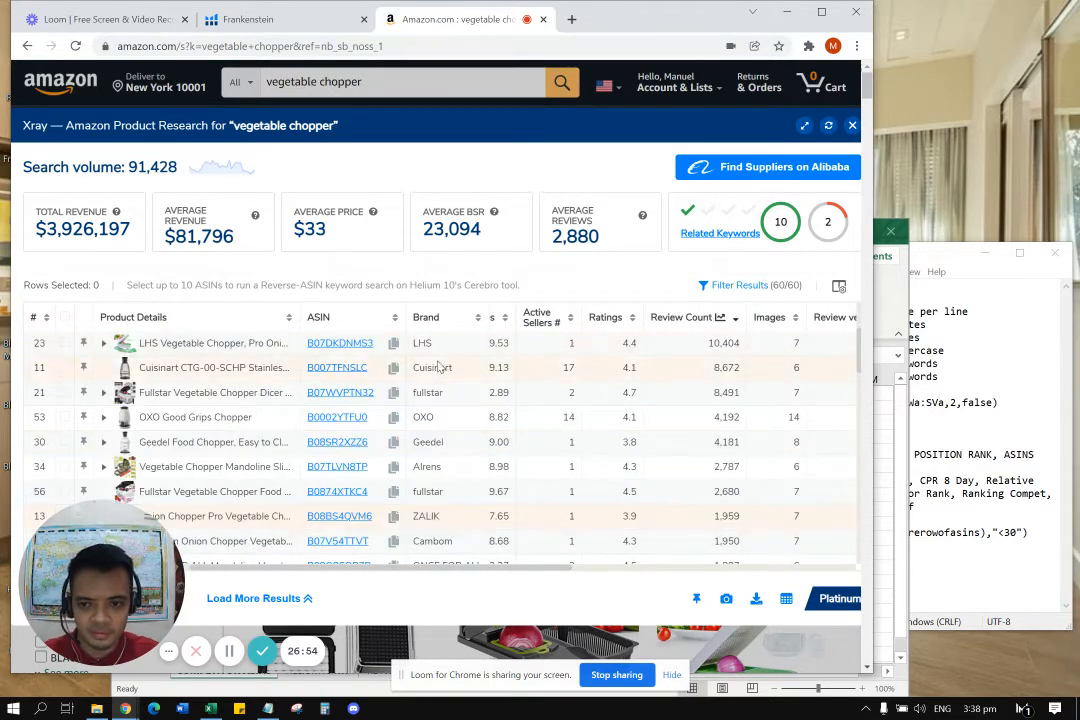
{"action": "left_click_drag", "start_coordinate": [423, 572], "coordinate": [355, 570]}
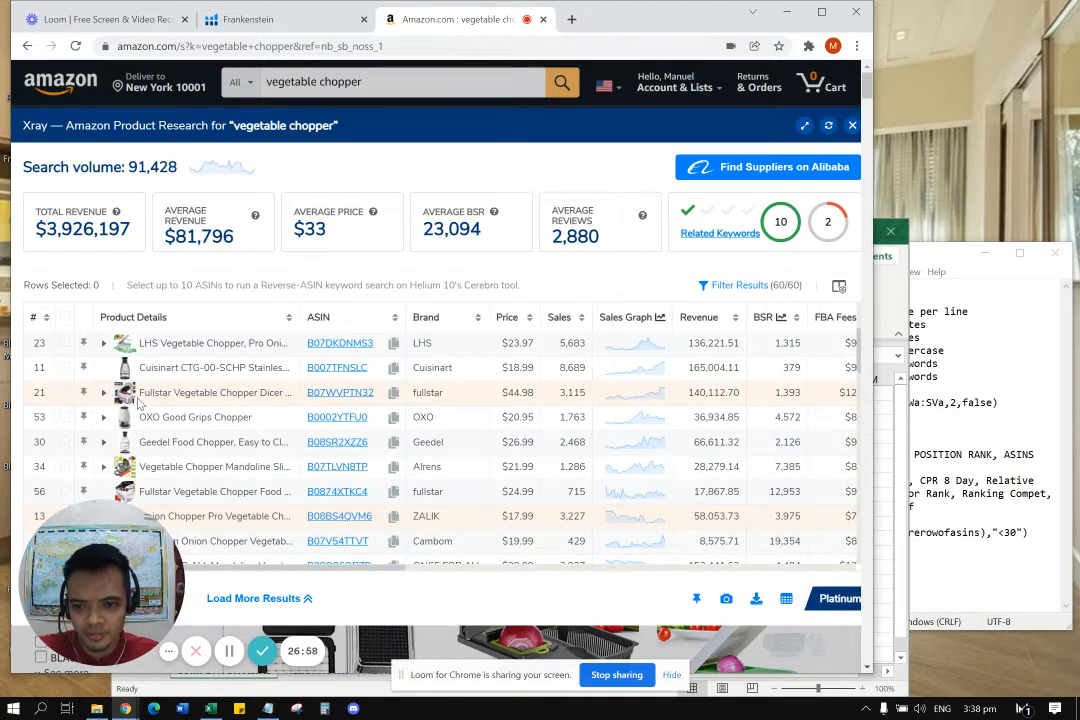
Copy the LHS Vegetable Chopper's ASIN B07DKDNMS3 from Xray into cell D2 under Highest Review Asin.
{"action": "mouse_move", "coordinate": [322, 393]}
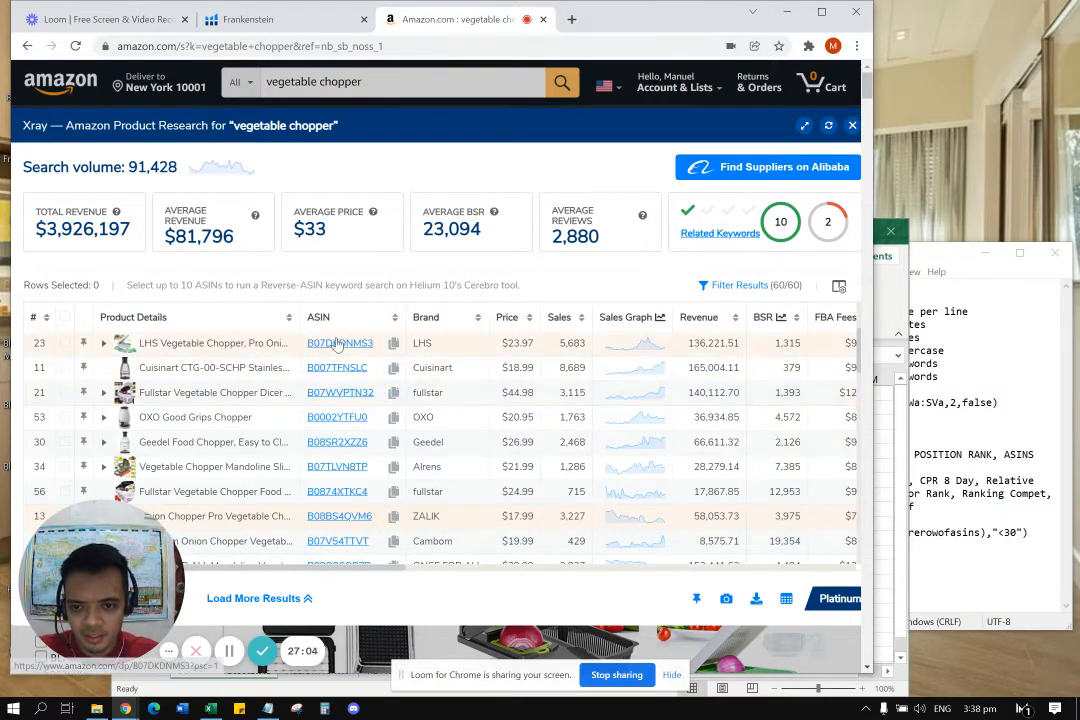
{"action": "mouse_move", "coordinate": [338, 344]}
{"action": "left_click_drag", "start_coordinate": [376, 343], "coordinate": [310, 345]}
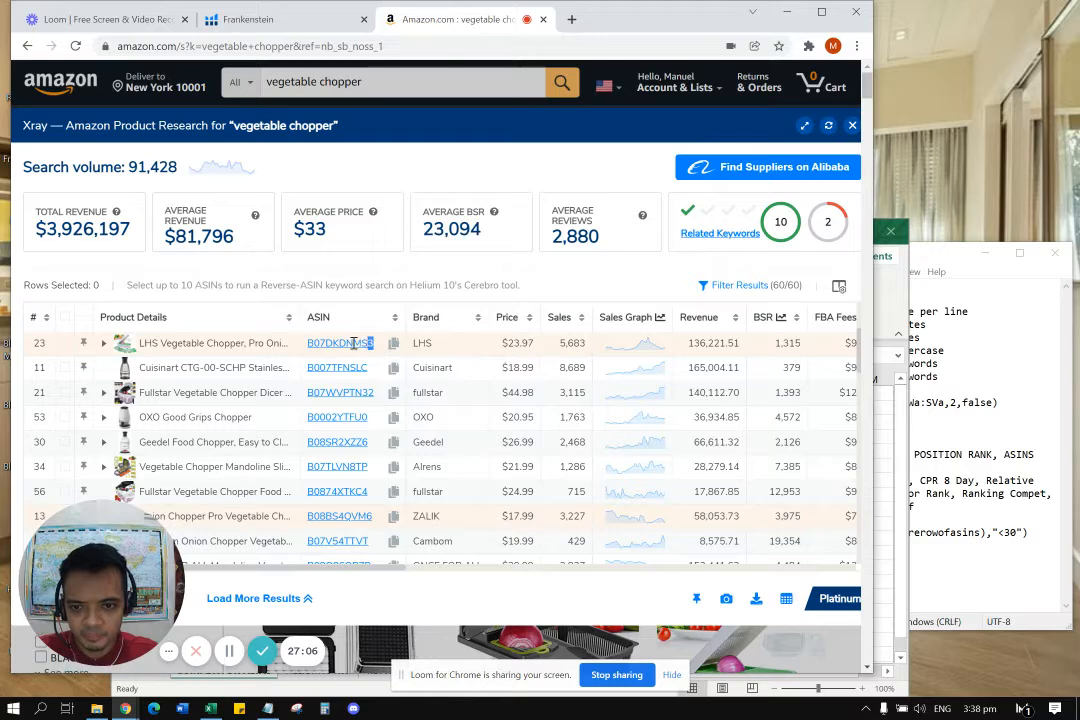
{"action": "key", "text": "alt+Tab"}
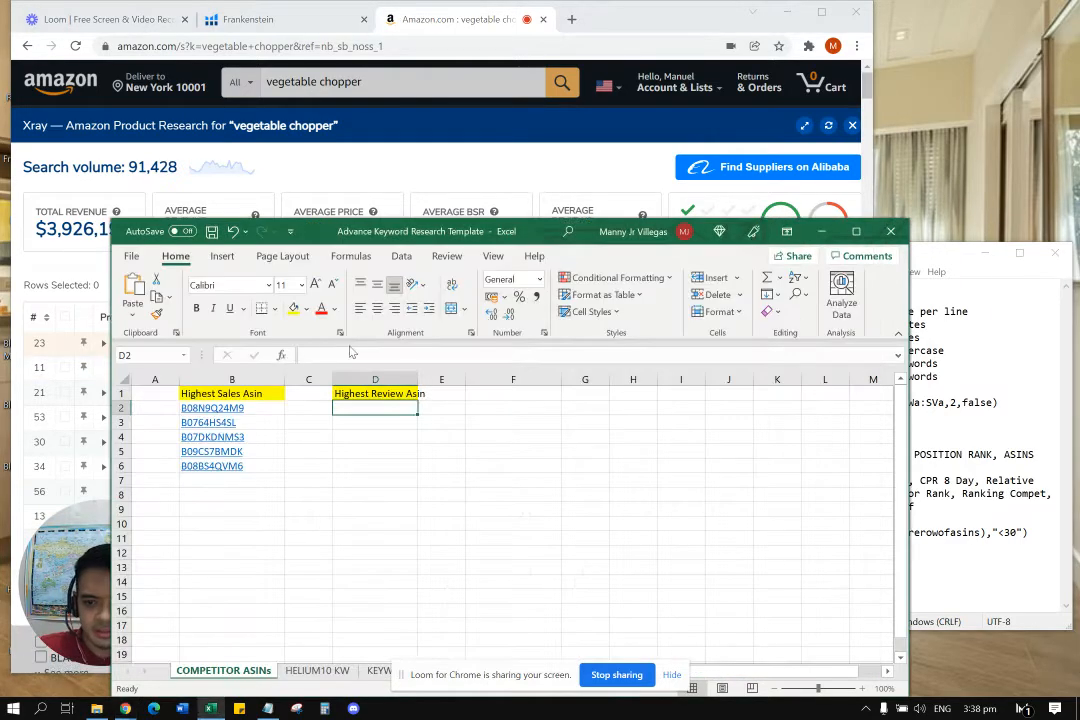
{"action": "key", "text": "ctrl+v"}
{"action": "key", "text": "alt+Tab"}
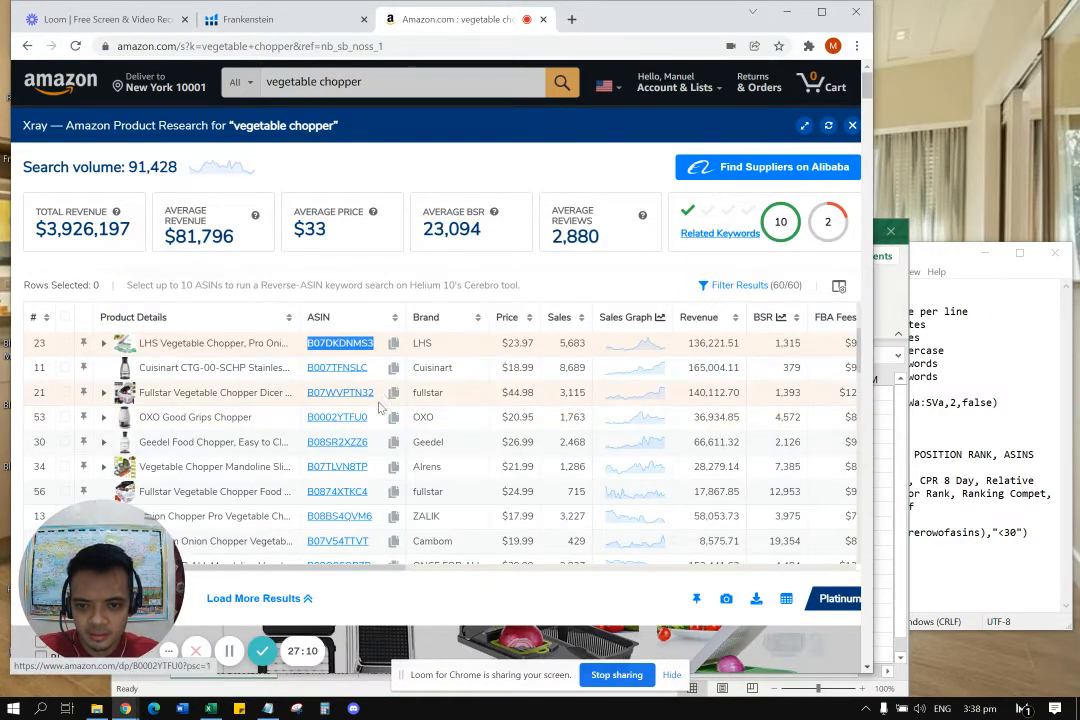
Copy the Fullstar Vegetable Chopper Dicer's ASIN B07WVPTN32 from Xray into cell D3 under Highest Review Asin.
{"action": "left_click_drag", "start_coordinate": [380, 392], "coordinate": [310, 392]}
{"action": "key", "text": "ctrl+c"}
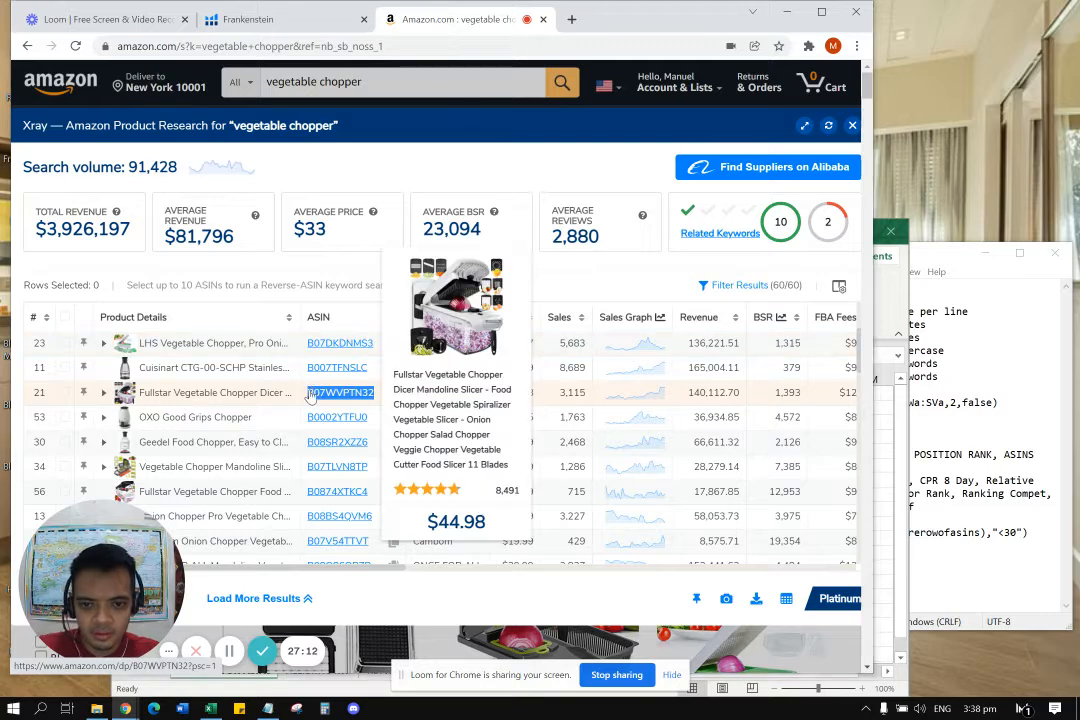
{"action": "key", "text": "alt+Tab"}
{"action": "left_click", "coordinate": [370, 423]}
{"action": "key", "text": "ctrl+v"}
{"action": "key", "text": "alt+Tab"}
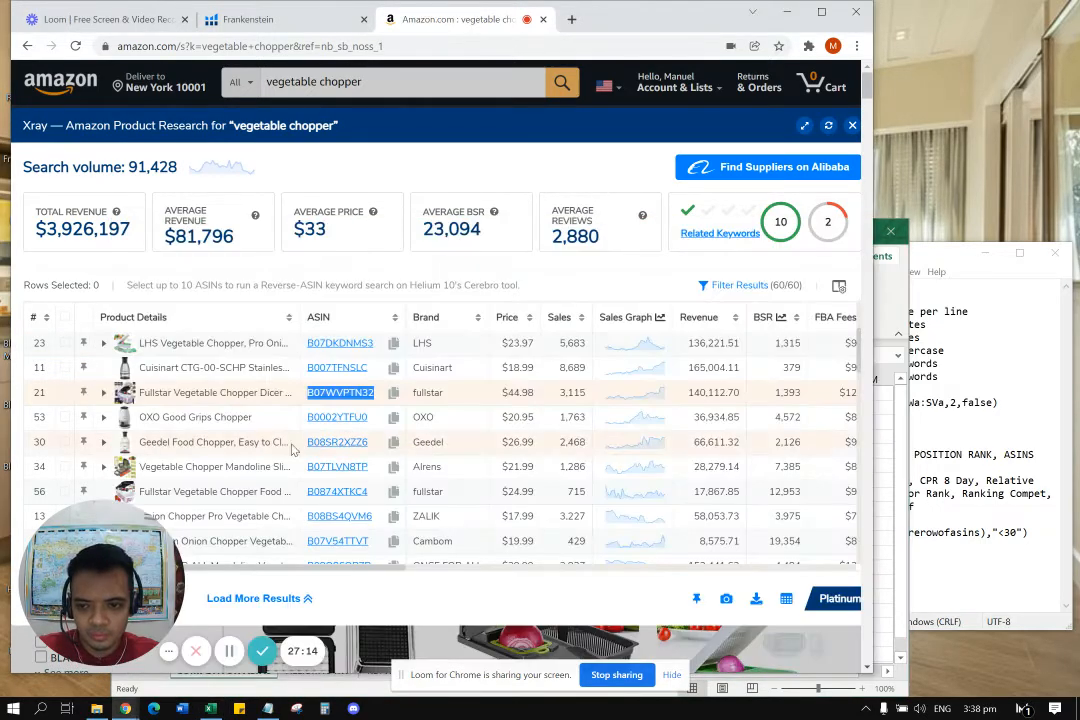
Copy the Alrens Vegetable Chopper Mandoline's ASIN B07TLVN8TP from Xray into cell D4 under Highest Review Asin.
{"action": "scroll", "coordinate": [267, 455], "scroll_direction": "down", "scroll_amount": 1}
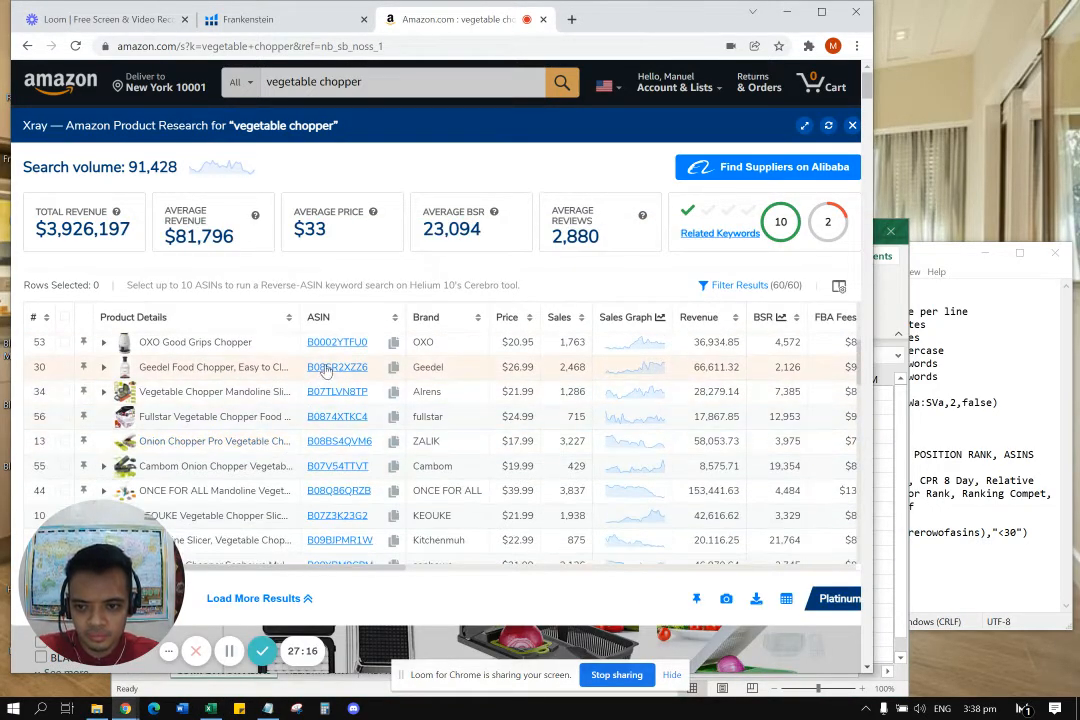
{"action": "left_click_drag", "start_coordinate": [372, 392], "coordinate": [305, 392]}
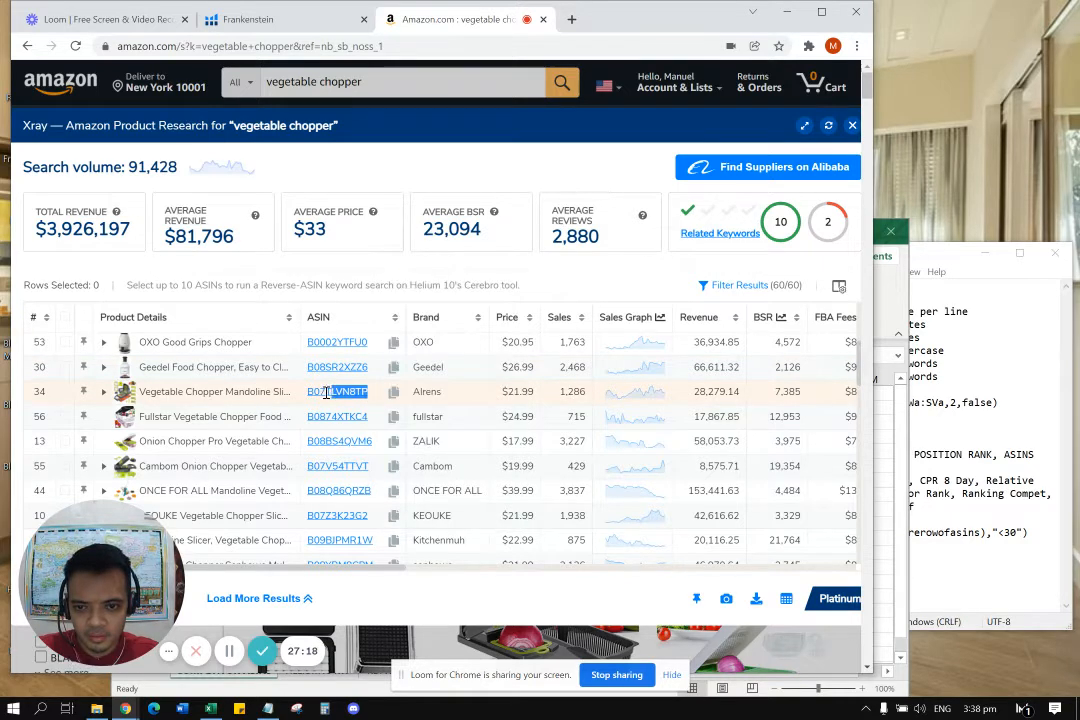
{"action": "key", "text": "alt+Tab"}
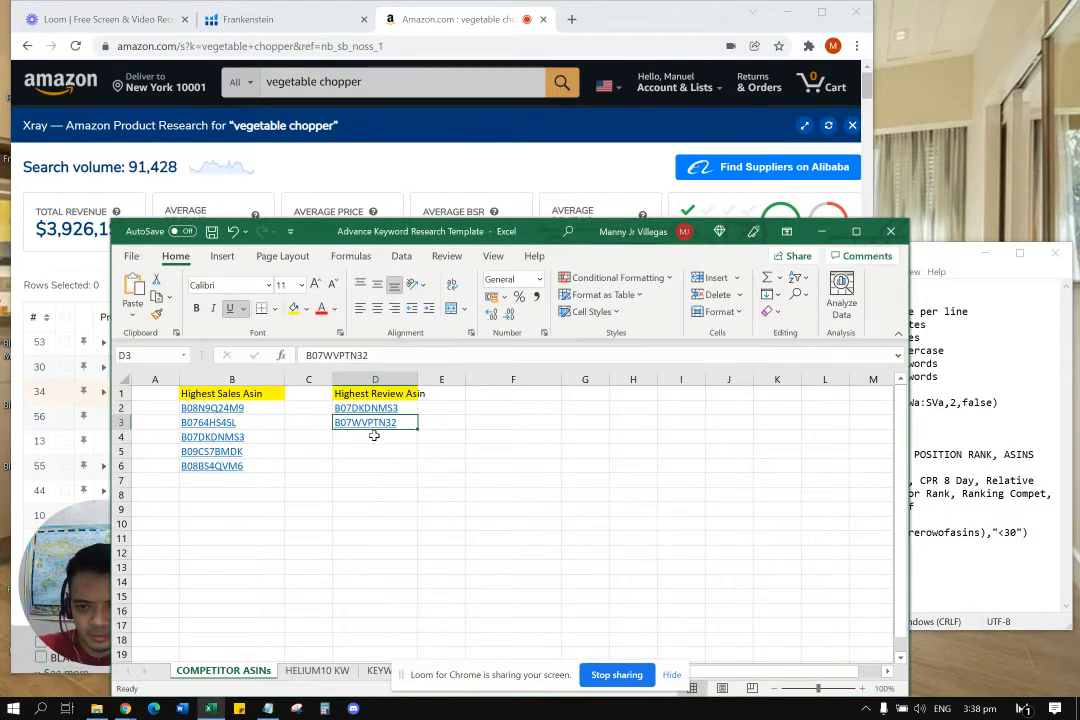
{"action": "key", "text": "ctrl+v"}
{"action": "key", "text": "alt+Tab"}
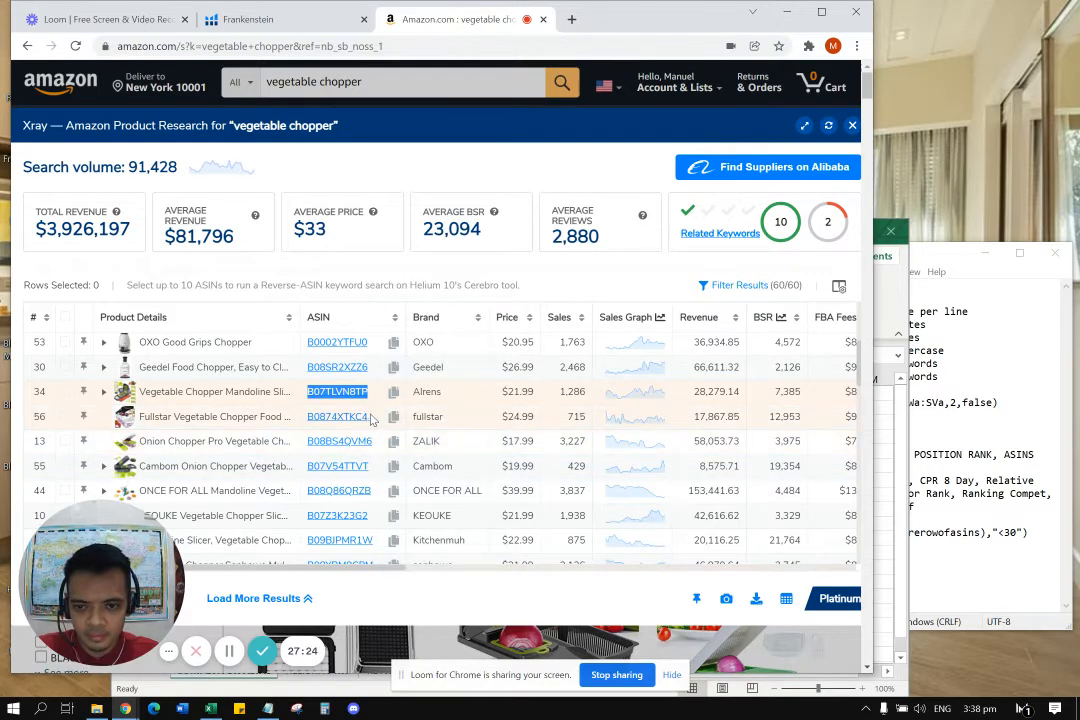
Copy the Fullstar Vegetable Chopper Food product's ASIN B0874XTKC4 from Xray into cell D5 under Highest Review Asin.
{"action": "left_click_drag", "start_coordinate": [372, 420], "coordinate": [306, 417]}
{"action": "key", "text": "alt+Tab"}
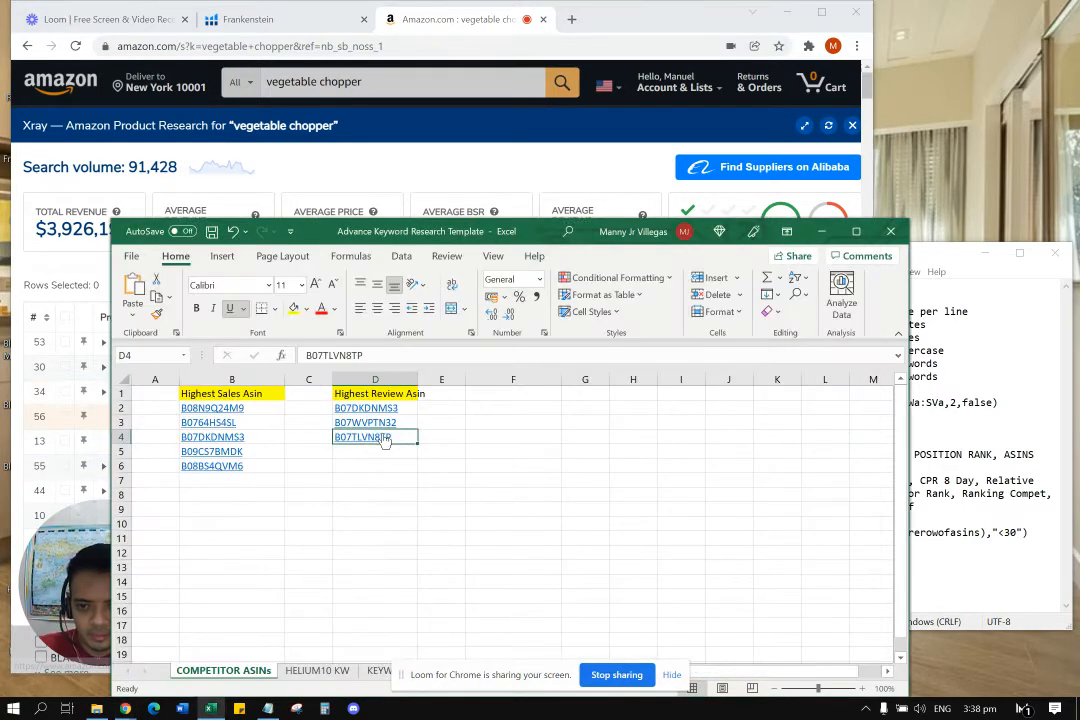
{"action": "left_click", "coordinate": [380, 451]}
{"action": "key", "text": "ctrl+v"}
{"action": "key", "text": "alt+Tab"}
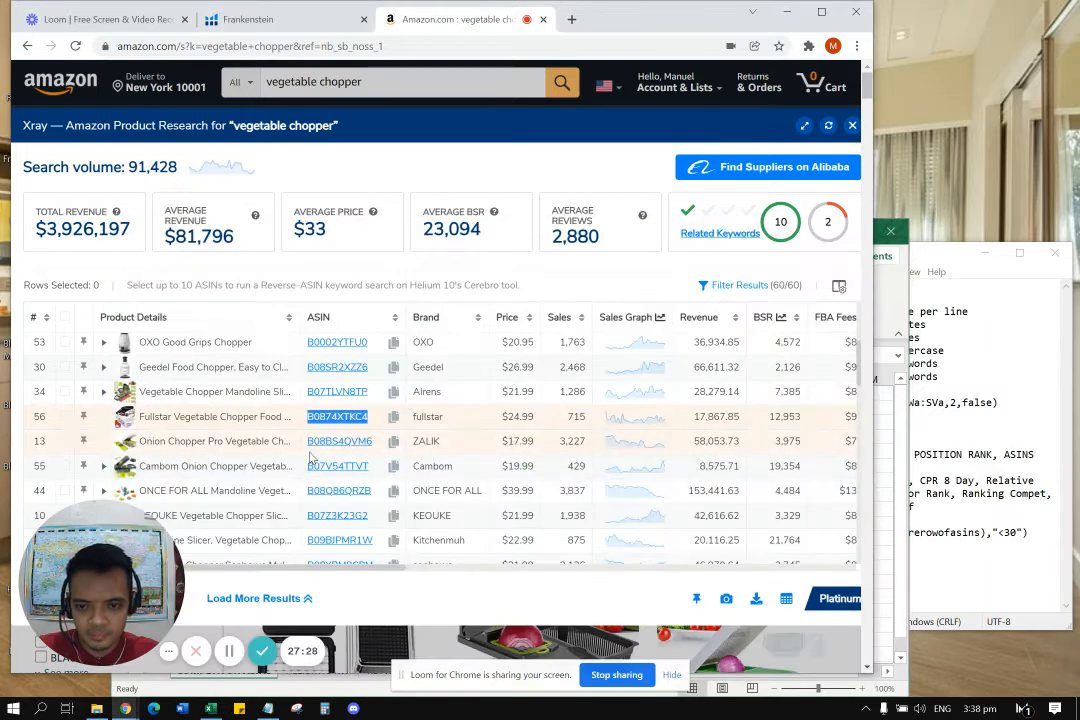
Copy the Onion Chopper Pro's ASIN B08BS4QVM6 from Xray into cell D6 under Highest Review Asin.
{"action": "left_click_drag", "start_coordinate": [372, 441], "coordinate": [309, 440]}
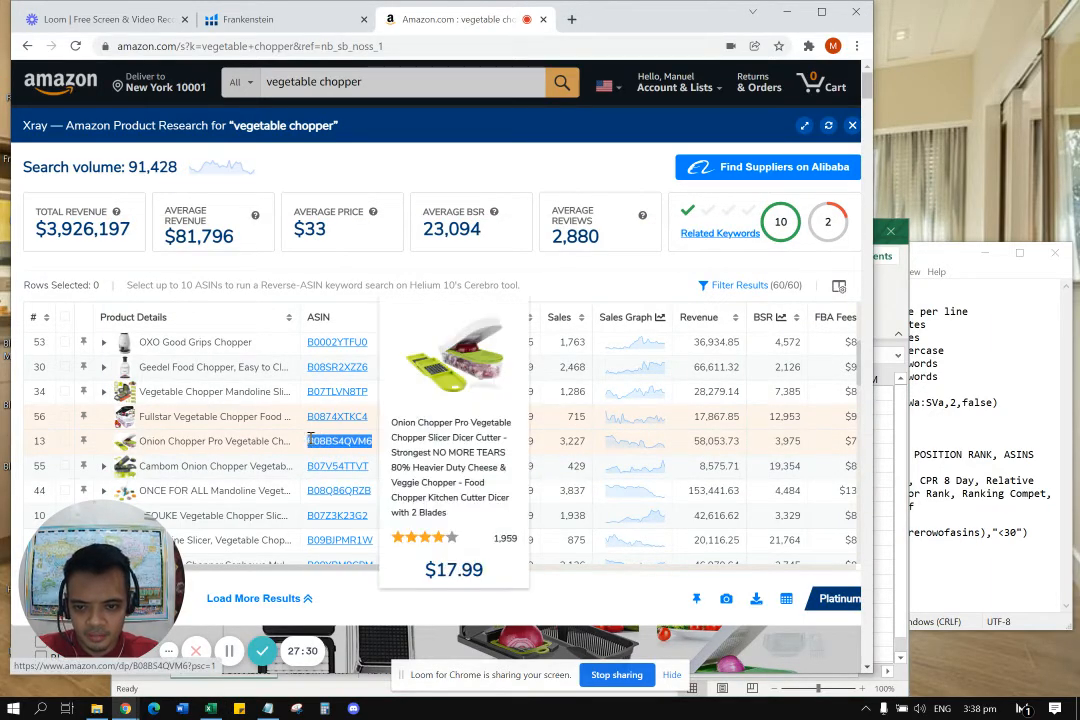
{"action": "key", "text": "alt+Tab"}
{"action": "left_click", "coordinate": [360, 468]}
{"action": "key", "text": "ctrl+v"}
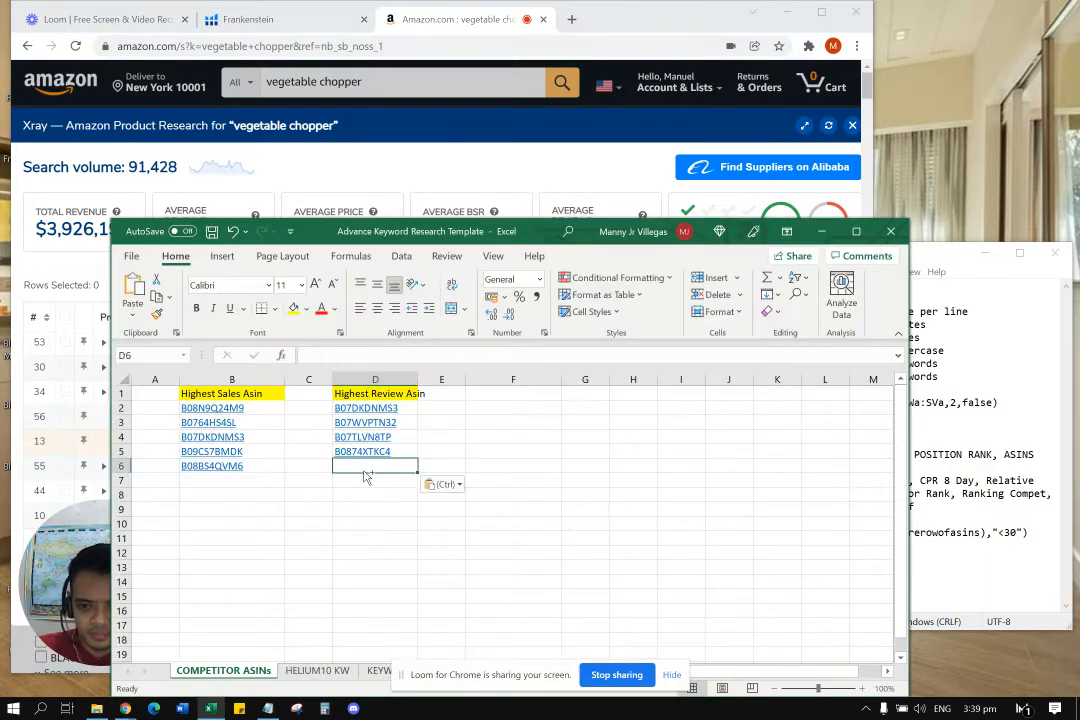
{"action": "left_click", "coordinate": [427, 523]}
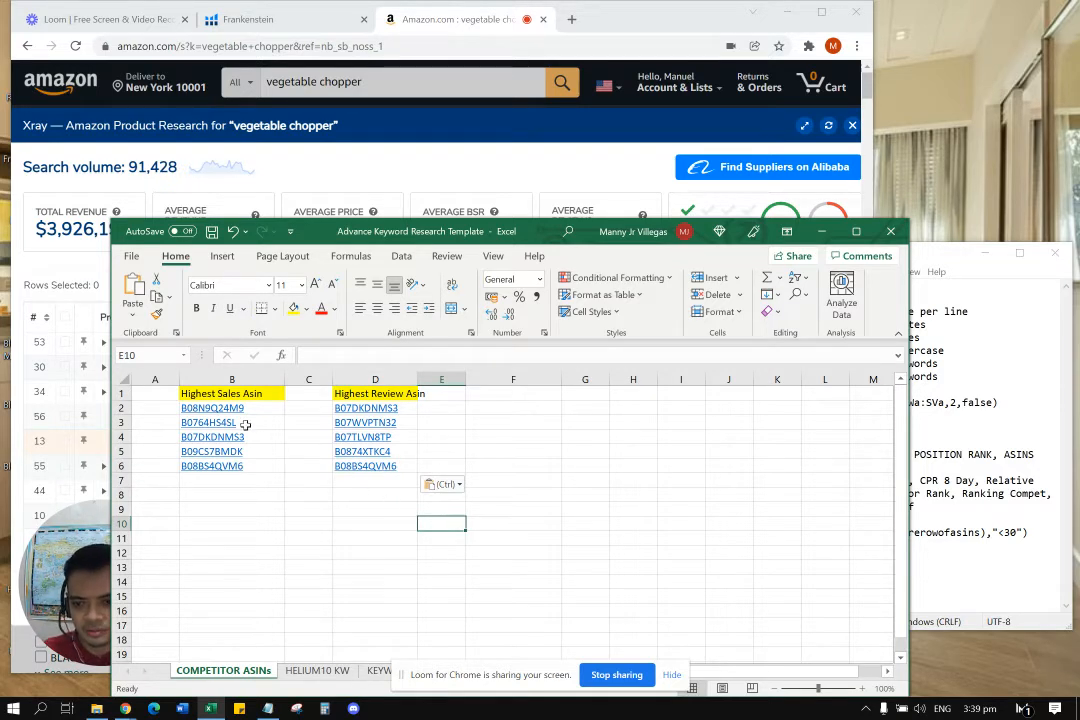
Combine both ASIN lists in column F, copying B2:B6 to F7 and D2:D6 to F12.
{"action": "left_click_drag", "start_coordinate": [252, 408], "coordinate": [265, 462]}
{"action": "key", "text": "ctrl+c"}
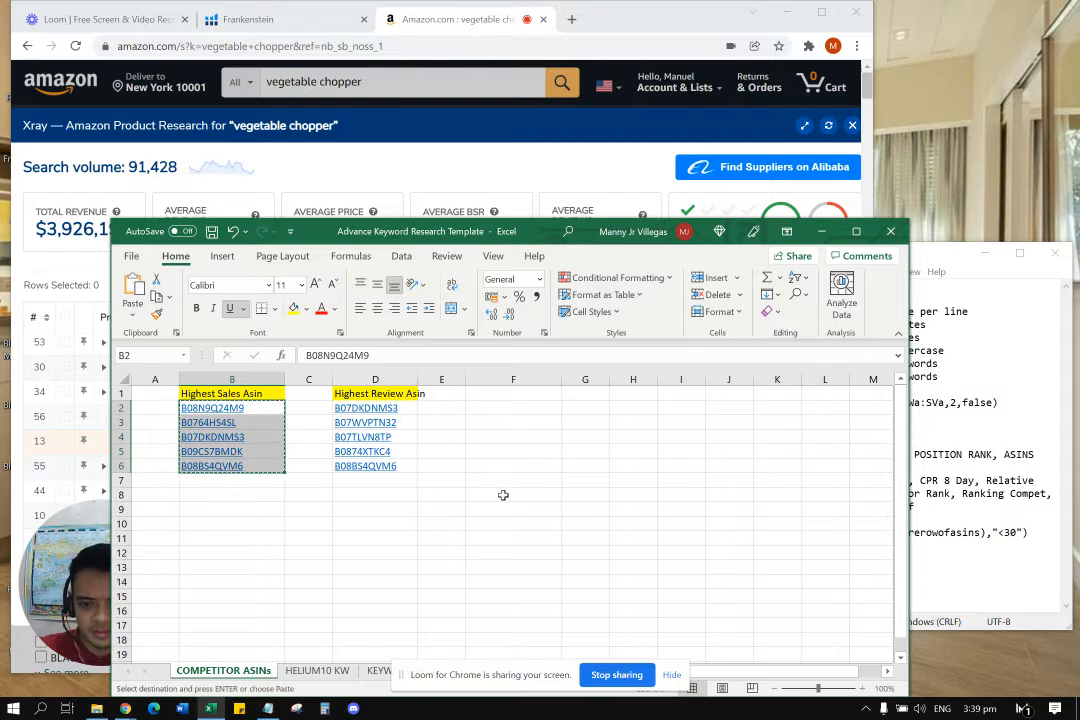
{"action": "left_click", "coordinate": [511, 480]}
{"action": "key", "text": "ctrl+v"}
{"action": "left_click_drag", "start_coordinate": [400, 408], "coordinate": [403, 464]}
{"action": "key", "text": "ctrl+c"}
{"action": "left_click", "coordinate": [516, 552]}
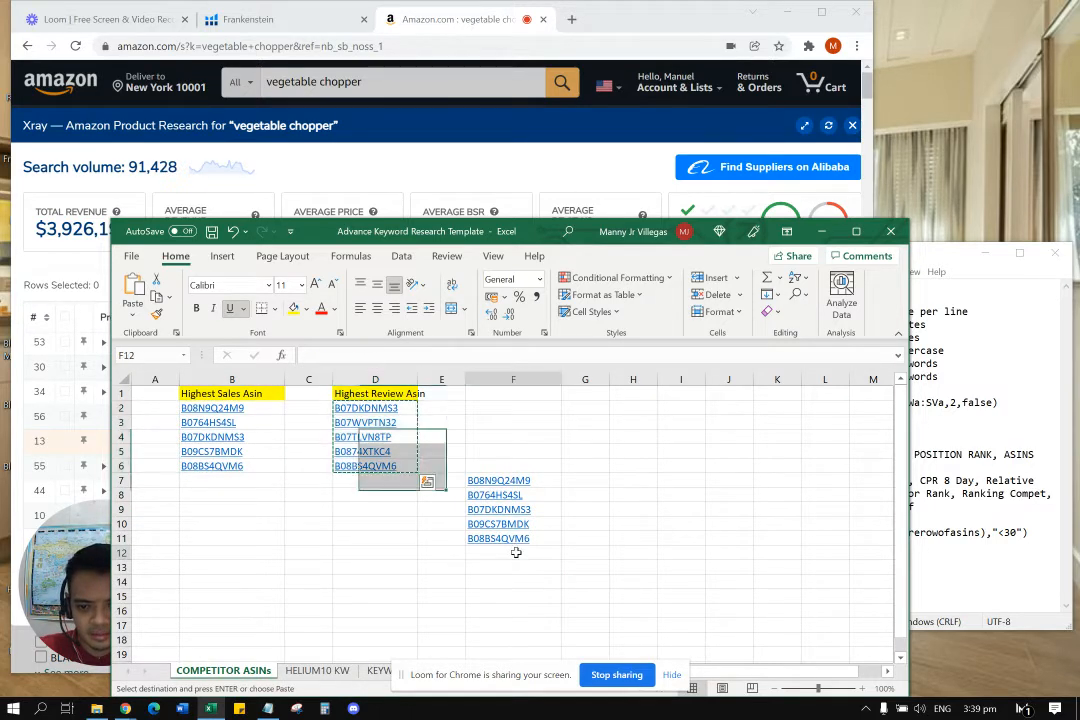
{"action": "key", "text": "ctrl+v"}
Remove the duplicate ASINs from the combined list in F7:F16.
{"action": "left_click_drag", "start_coordinate": [520, 481], "coordinate": [546, 609]}
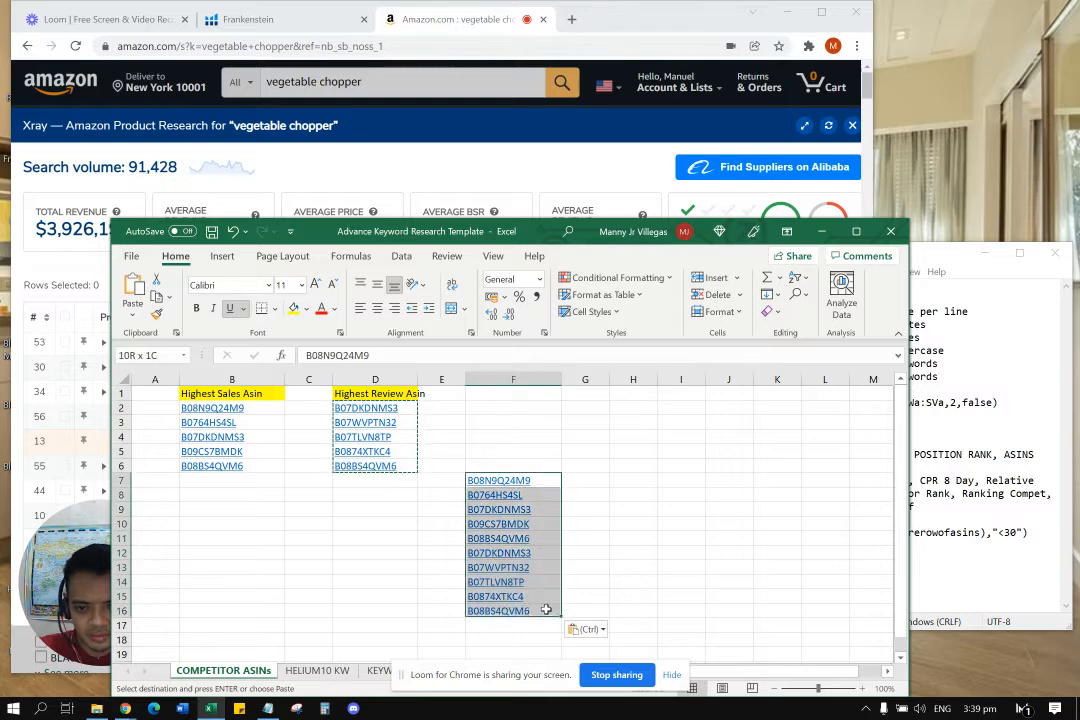
{"action": "left_click", "coordinate": [403, 256]}
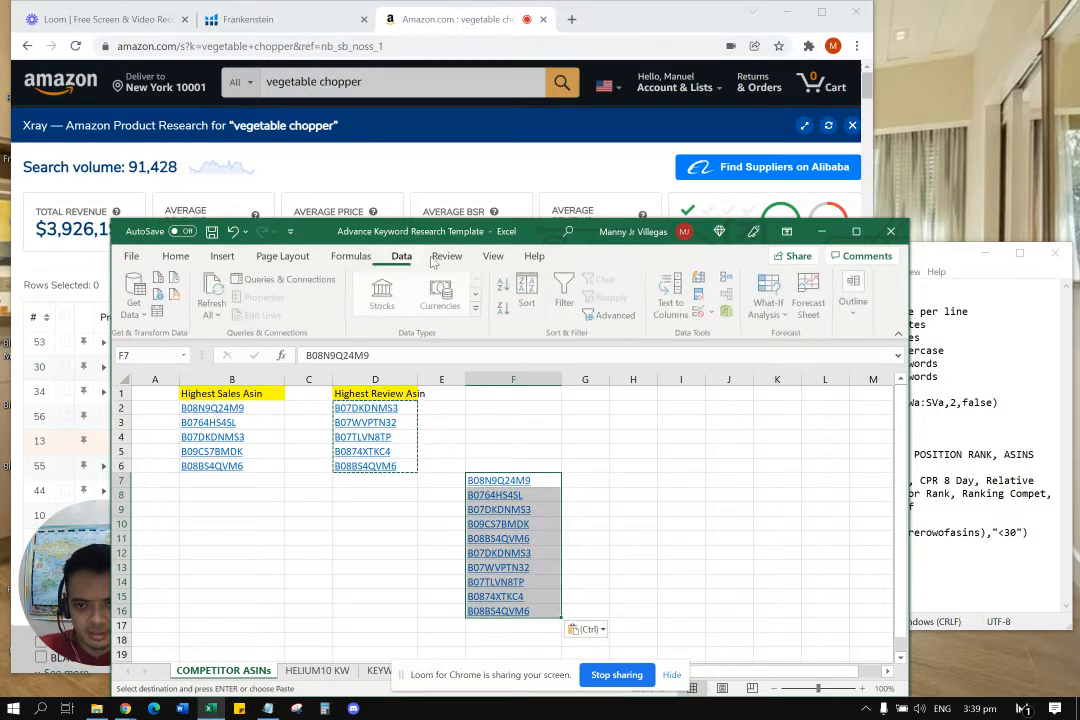
{"action": "left_click", "coordinate": [700, 295]}
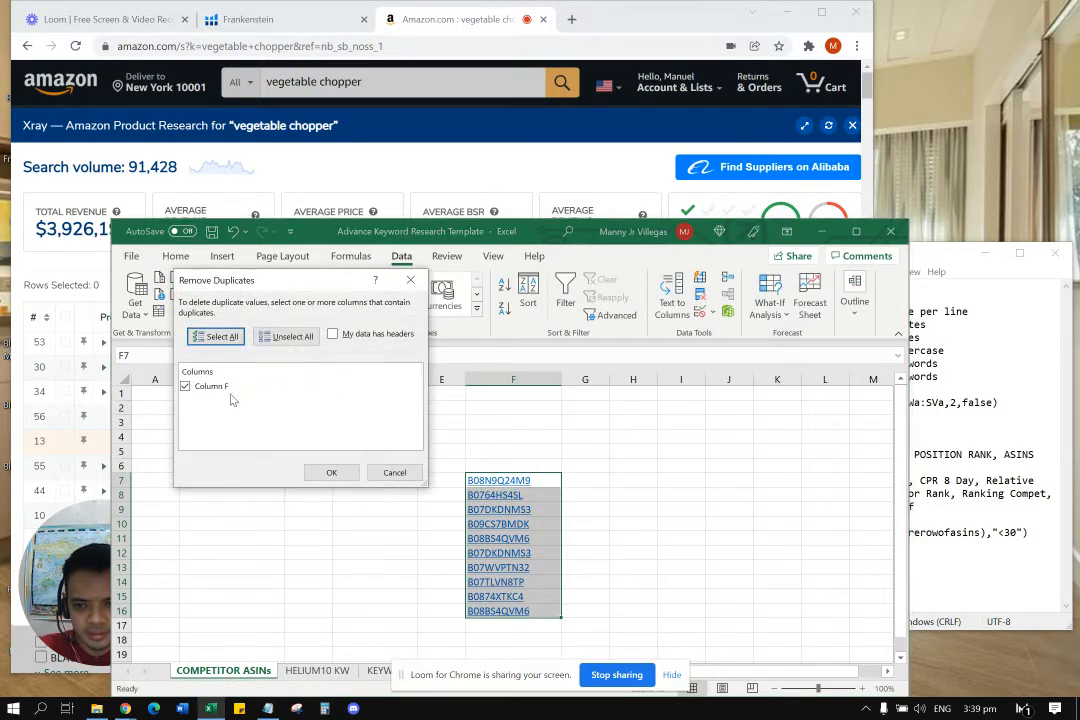
{"action": "left_click", "coordinate": [331, 472]}
{"action": "key", "text": "Return"}
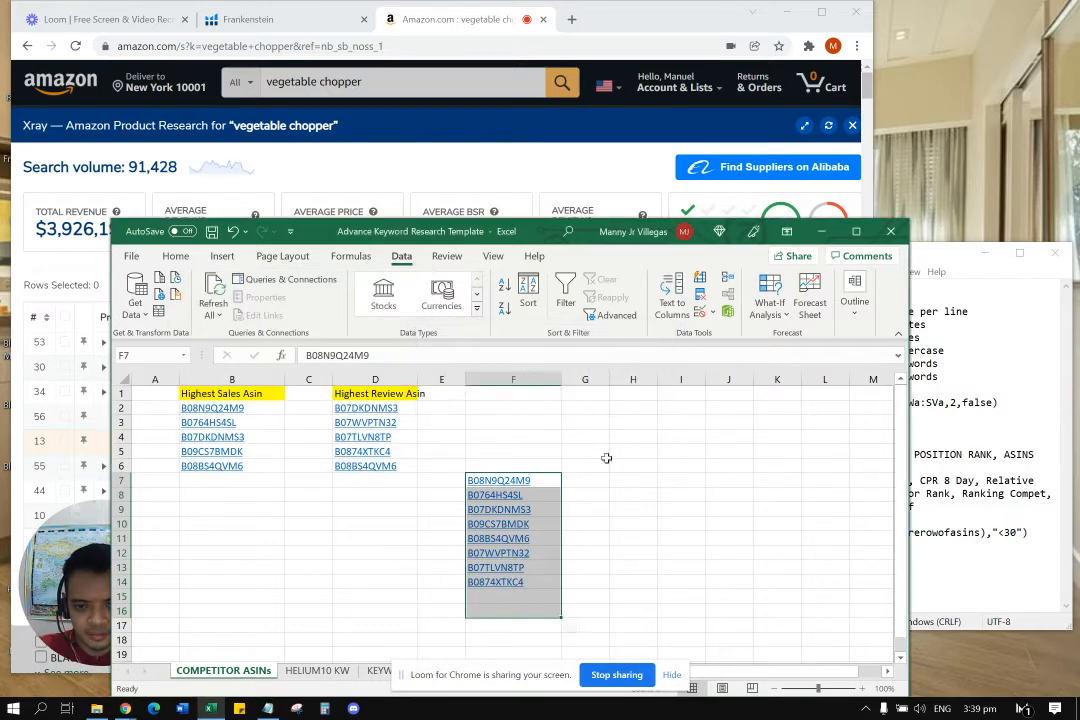
{"action": "left_click", "coordinate": [622, 478]}
Copy the deduplicated ASIN list in F7:F14.
{"action": "left_click_drag", "start_coordinate": [540, 478], "coordinate": [538, 584]}
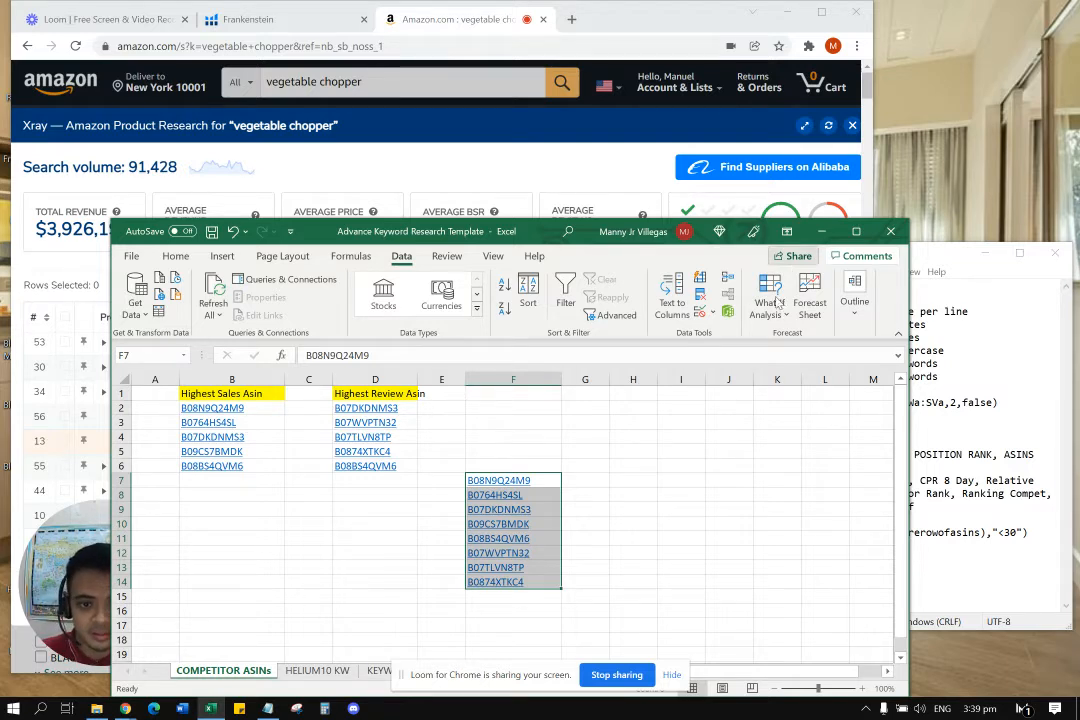
{"action": "left_click", "coordinate": [662, 486]}
{"action": "left_click_drag", "start_coordinate": [542, 483], "coordinate": [534, 578]}
{"action": "key", "text": "ctrl+c"}
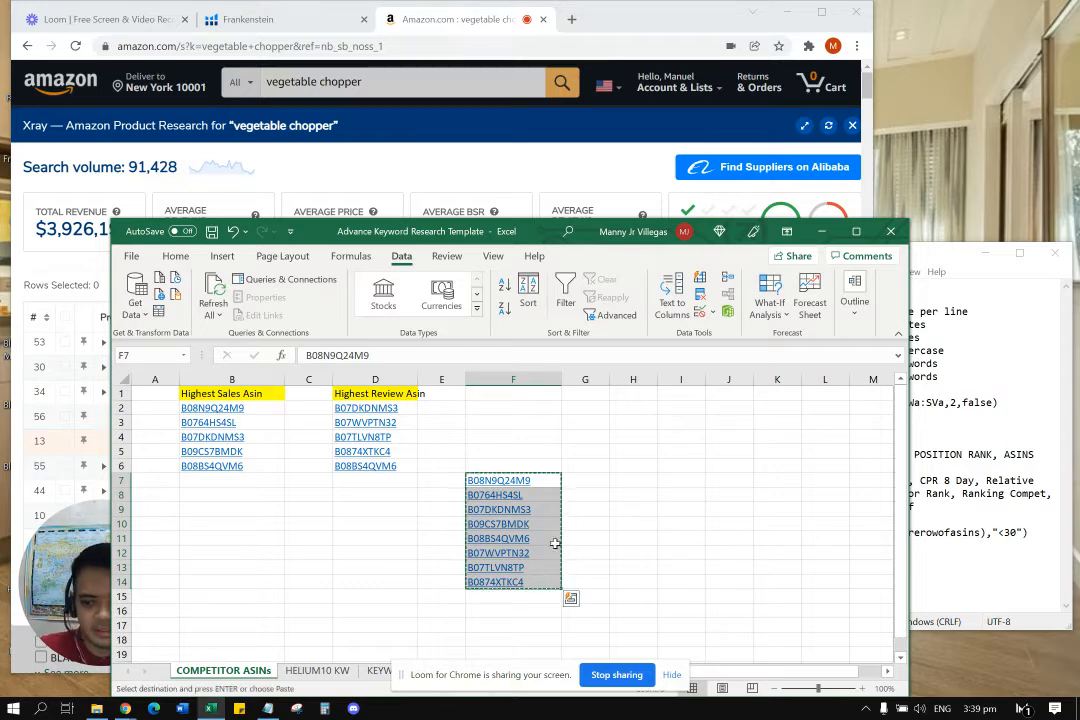
Switch to Helium 10 in the browser and open the Cerebro reverse ASIN lookup from its dashboard.
{"action": "left_click", "coordinate": [434, 24]}
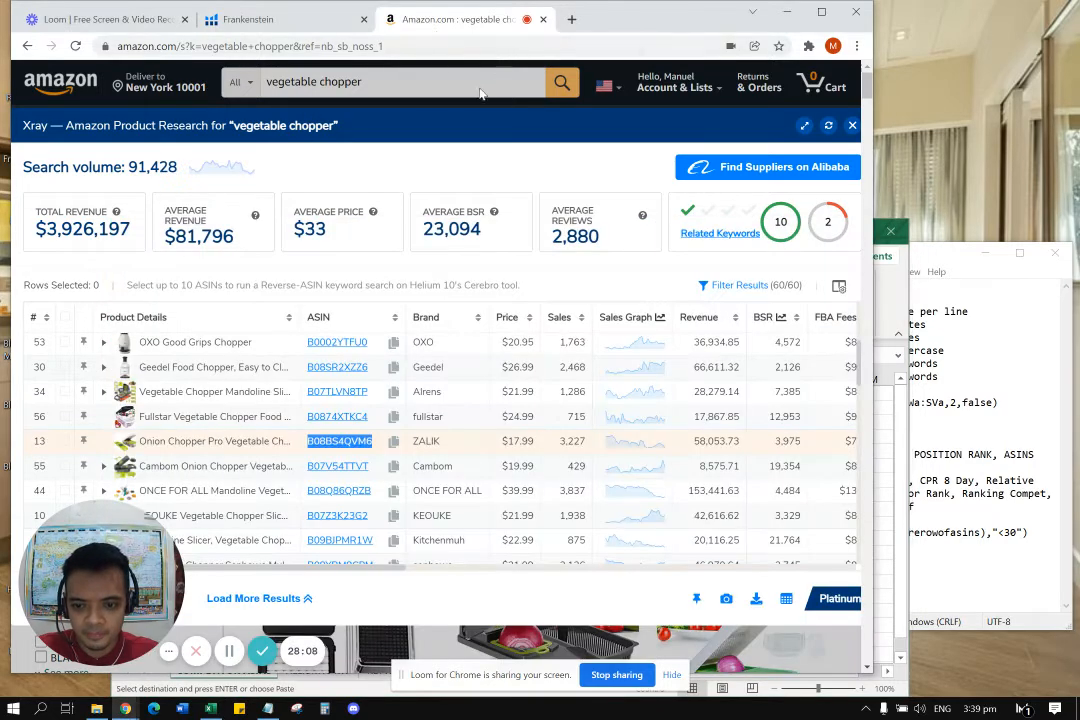
{"action": "left_click", "coordinate": [245, 24]}
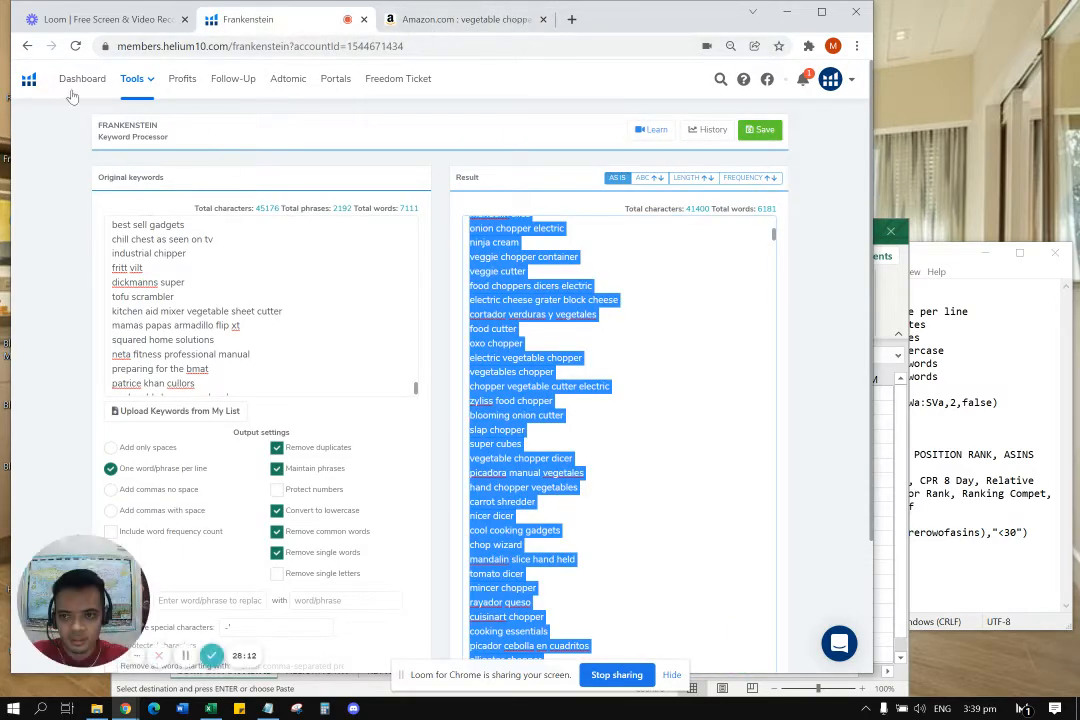
{"action": "left_click", "coordinate": [95, 90]}
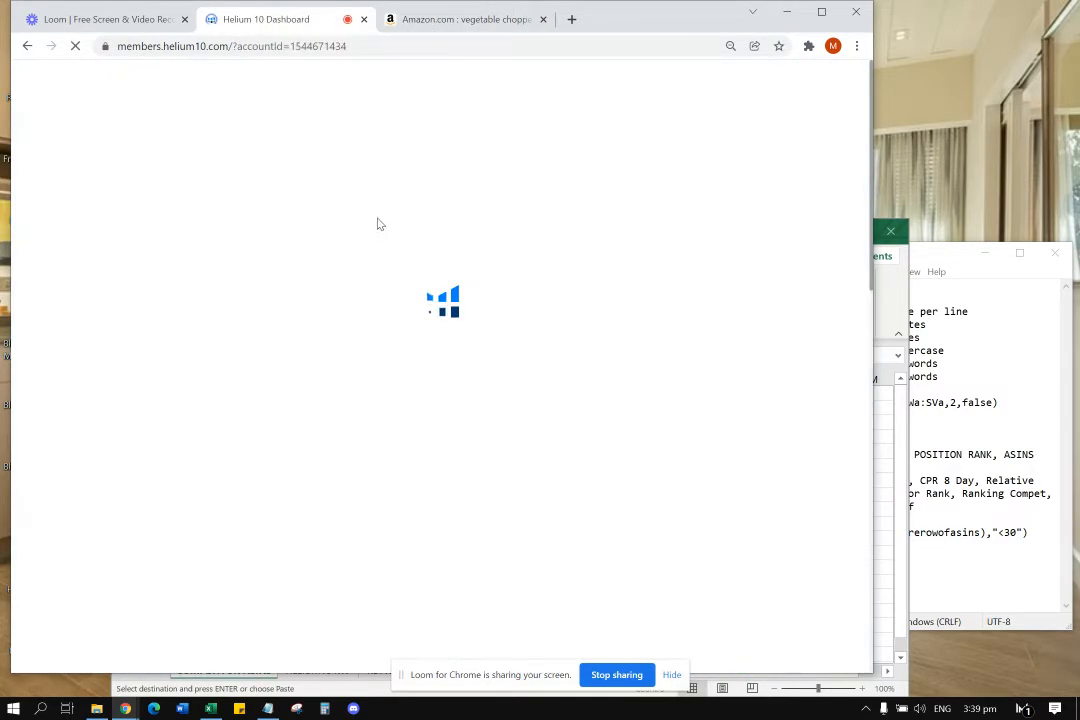
{"action": "scroll", "coordinate": [260, 400], "scroll_direction": "down", "scroll_amount": 5}
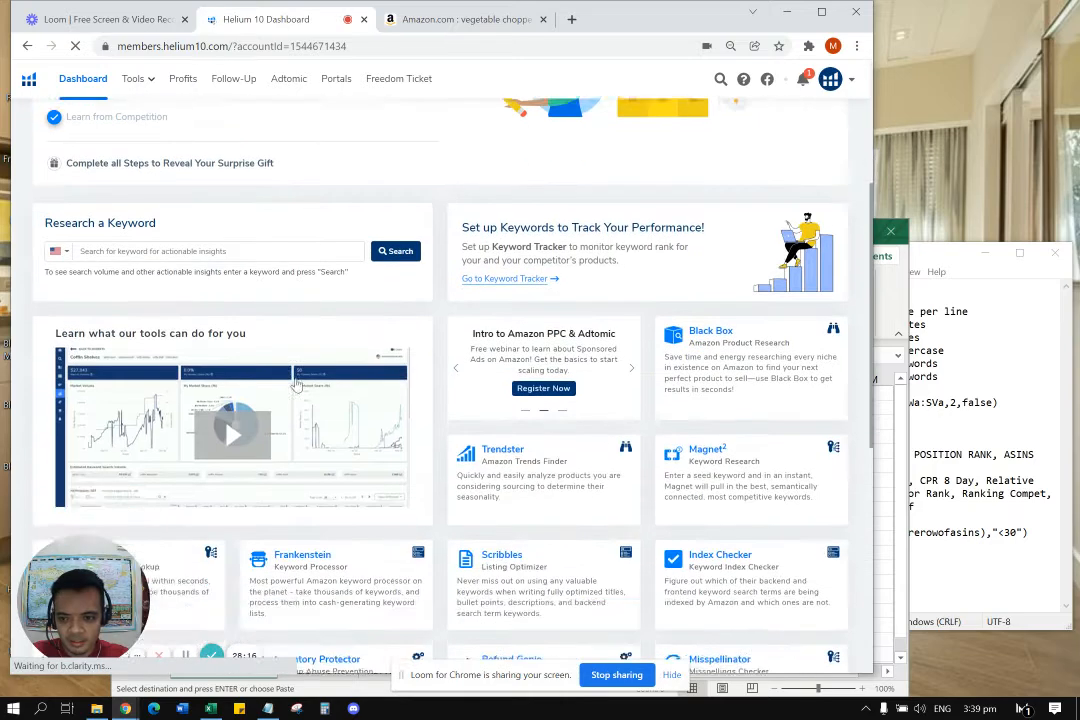
{"action": "left_click", "coordinate": [88, 320]}
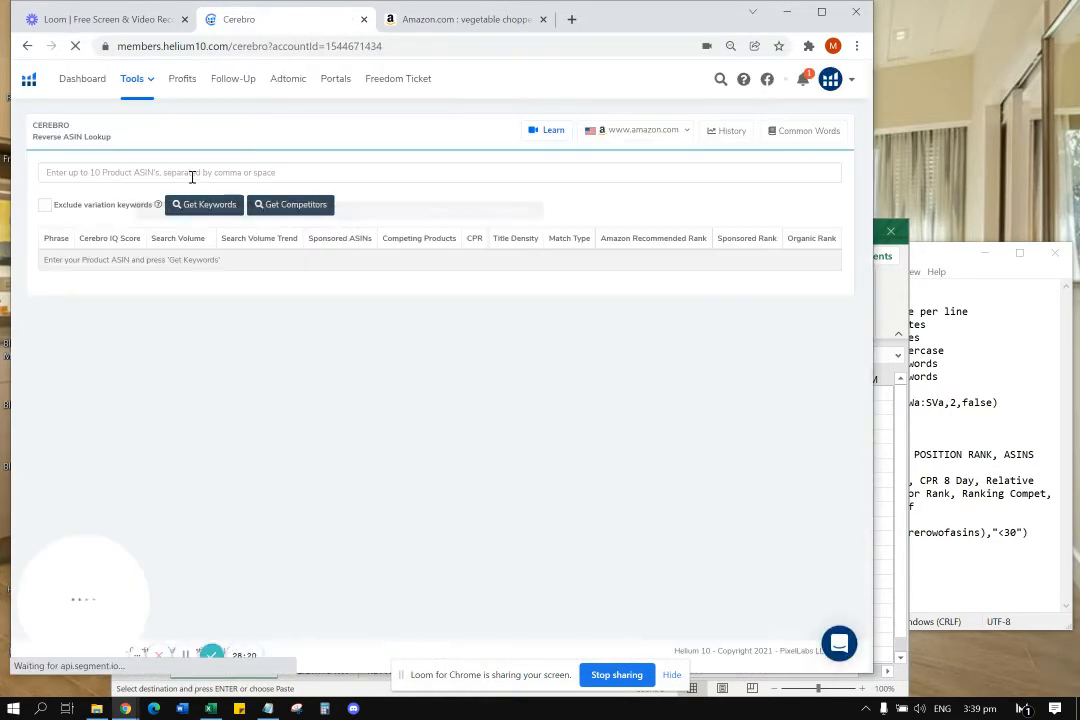
Paste the copied competitor ASINs into Cerebro's product ASIN field and add the last one, B0874XTKC4, as an entry.
{"action": "left_click", "coordinate": [190, 175]}
{"action": "key", "text": "ctrl+v"}
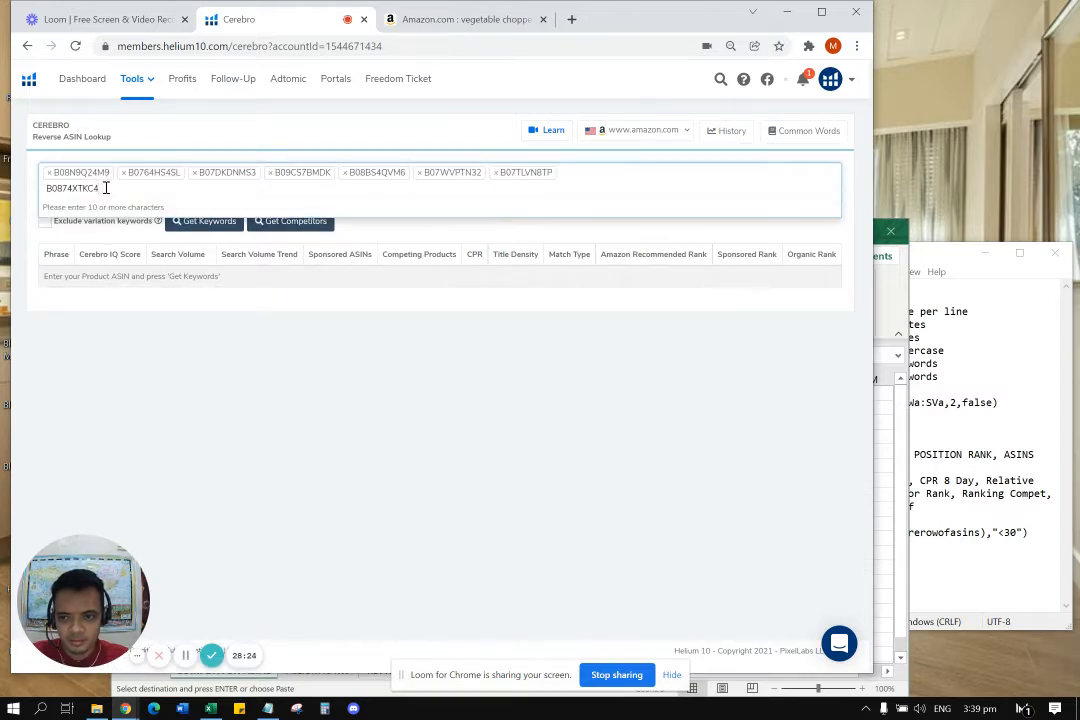
{"action": "key", "text": "Return"}
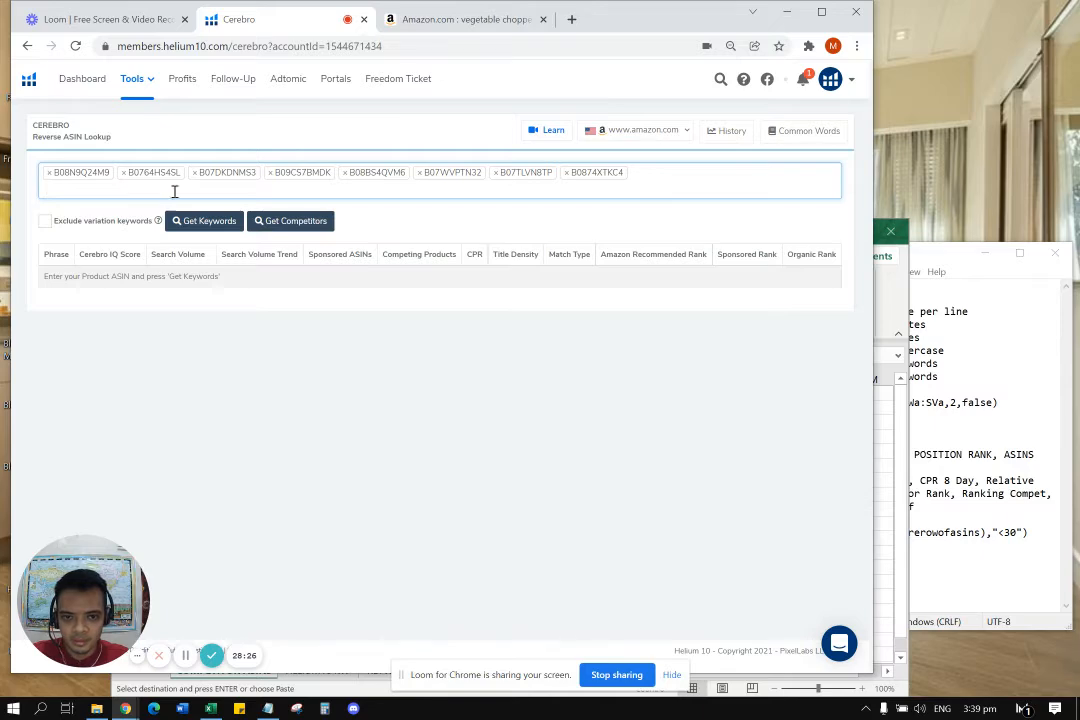
{"action": "key", "text": "alt+Tab"}
{"action": "key", "text": "alt+Tab"}
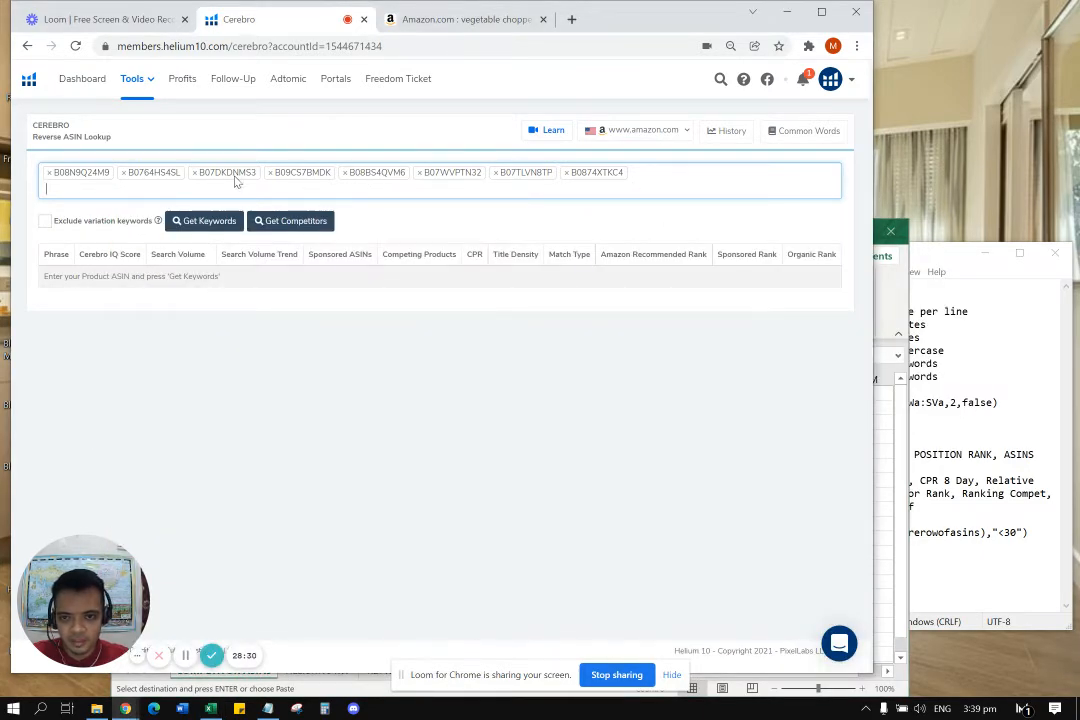
Get keywords for the eight competitor ASINs with variation keywords excluded, running a new search instead of loading from history.
{"action": "key", "text": "alt+Tab"}
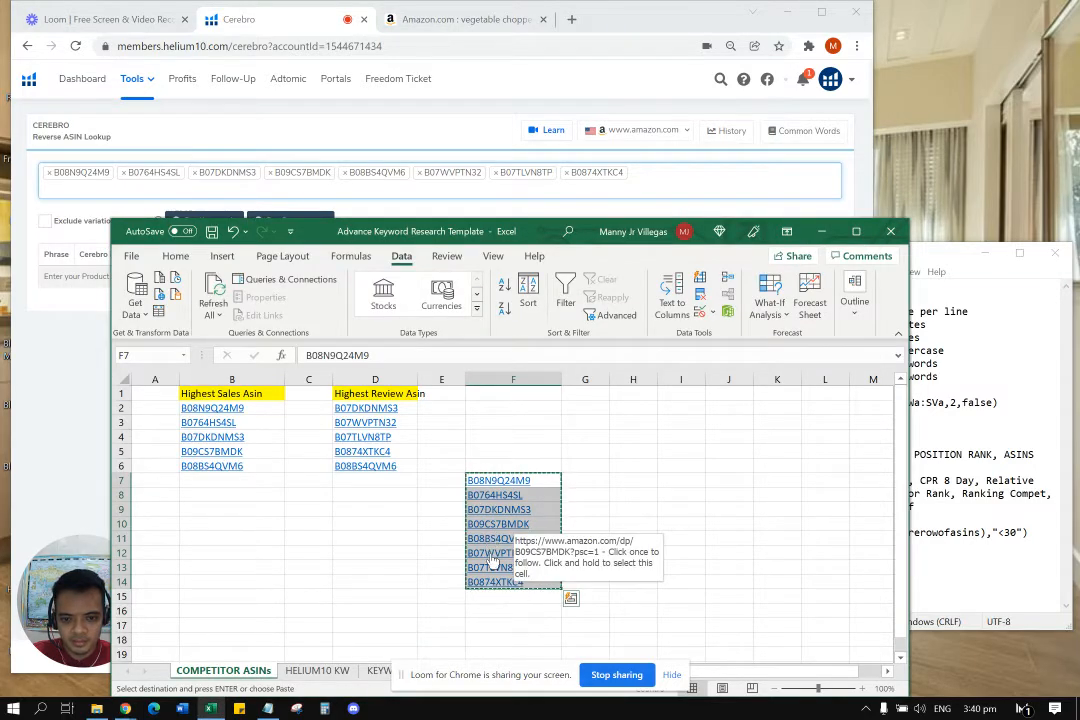
{"action": "key", "text": "alt+Tab"}
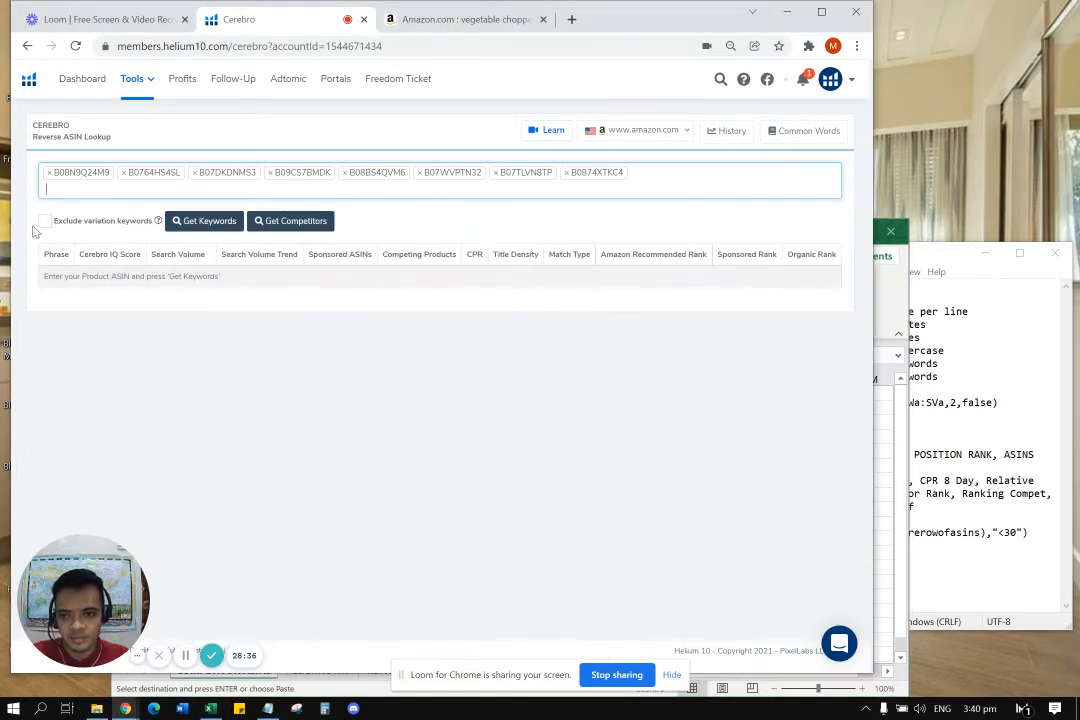
{"action": "left_click", "coordinate": [205, 221]}
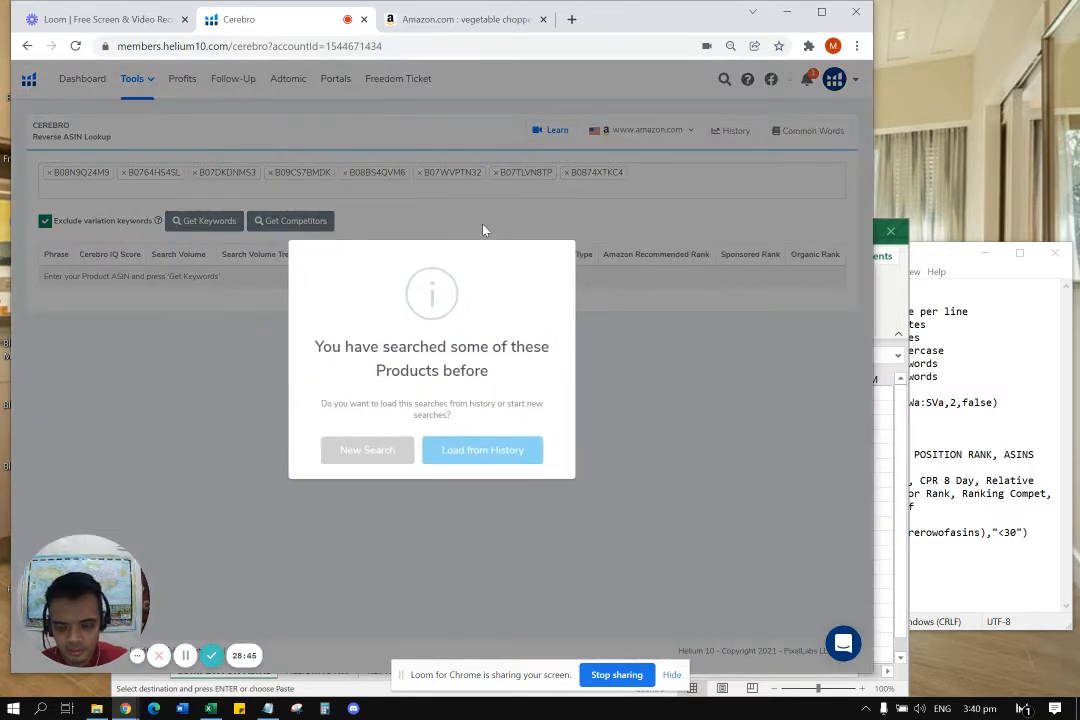
{"action": "left_click", "coordinate": [392, 450]}
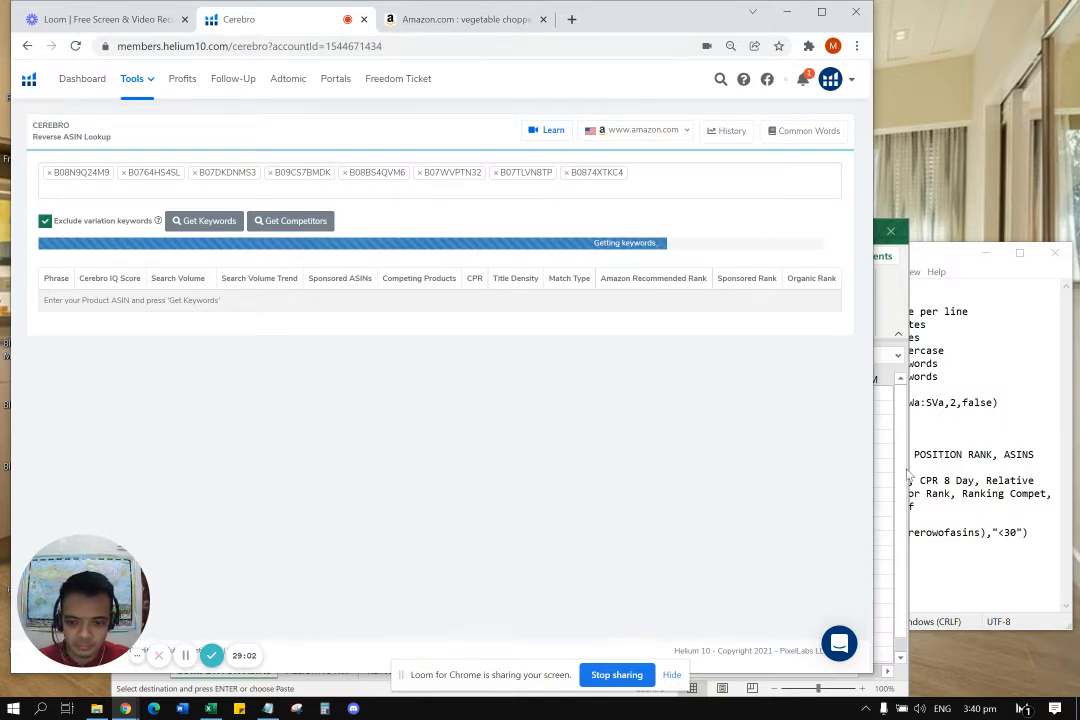
{"action": "right_click", "coordinate": [182, 708]}
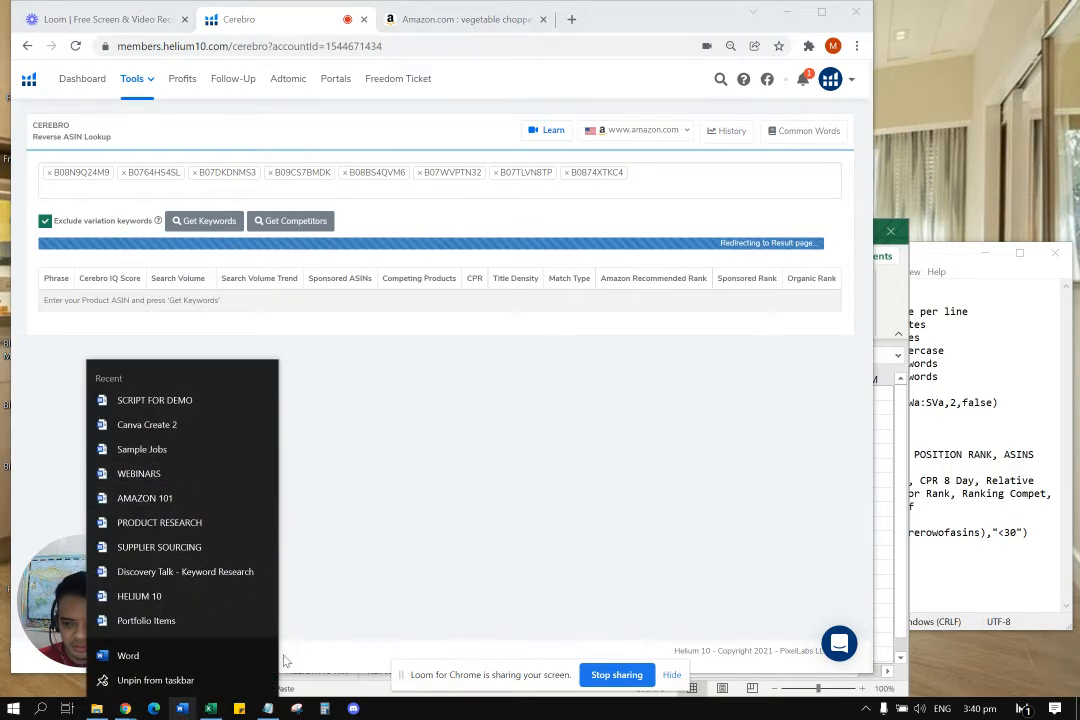
{"action": "left_click", "coordinate": [858, 676]}
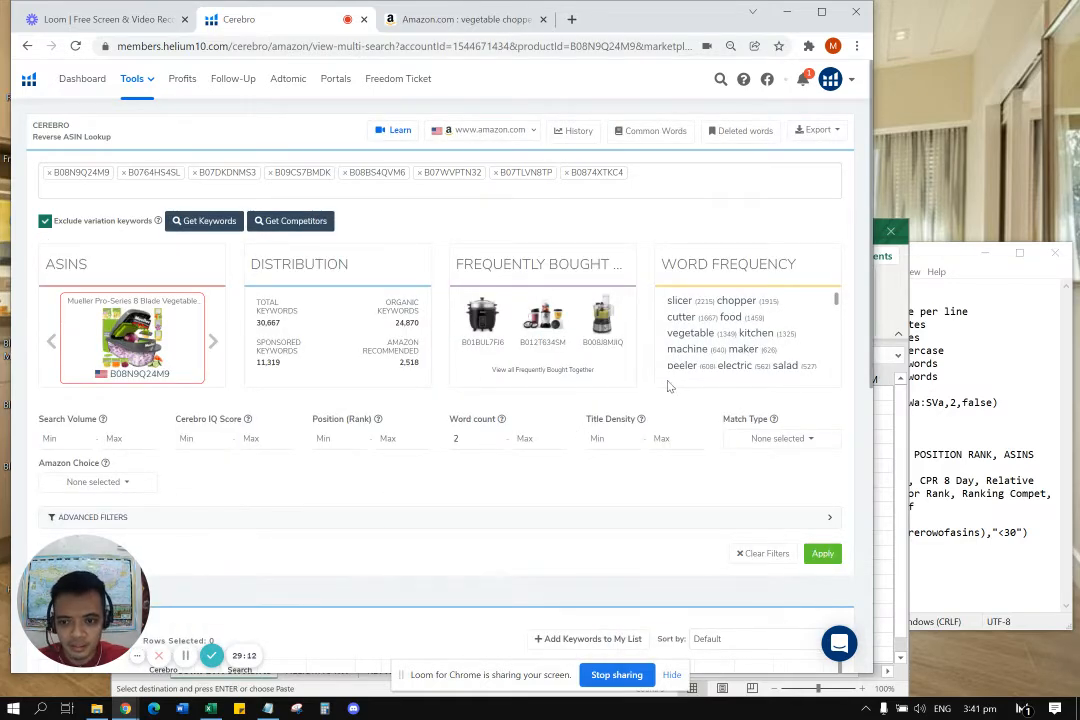
Filter the Cerebro keywords to a minimum search volume of 300 and the Organic match type.
{"action": "scroll", "coordinate": [645, 389], "scroll_direction": "down", "scroll_amount": 3}
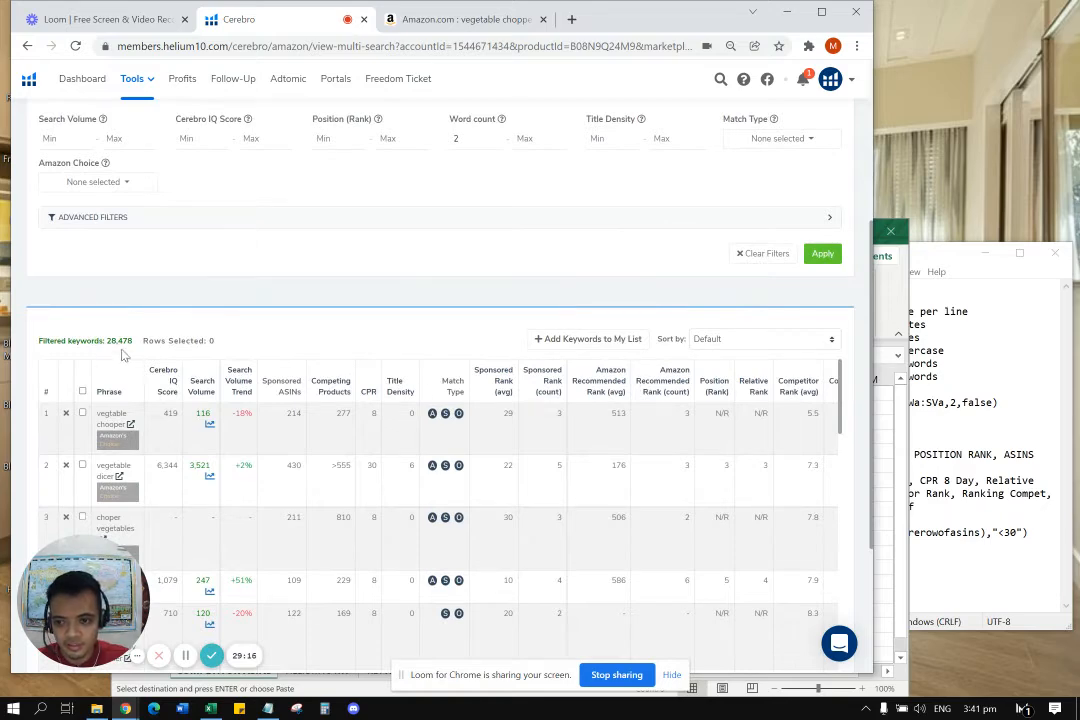
{"action": "scroll", "coordinate": [118, 358], "scroll_direction": "up", "scroll_amount": 3}
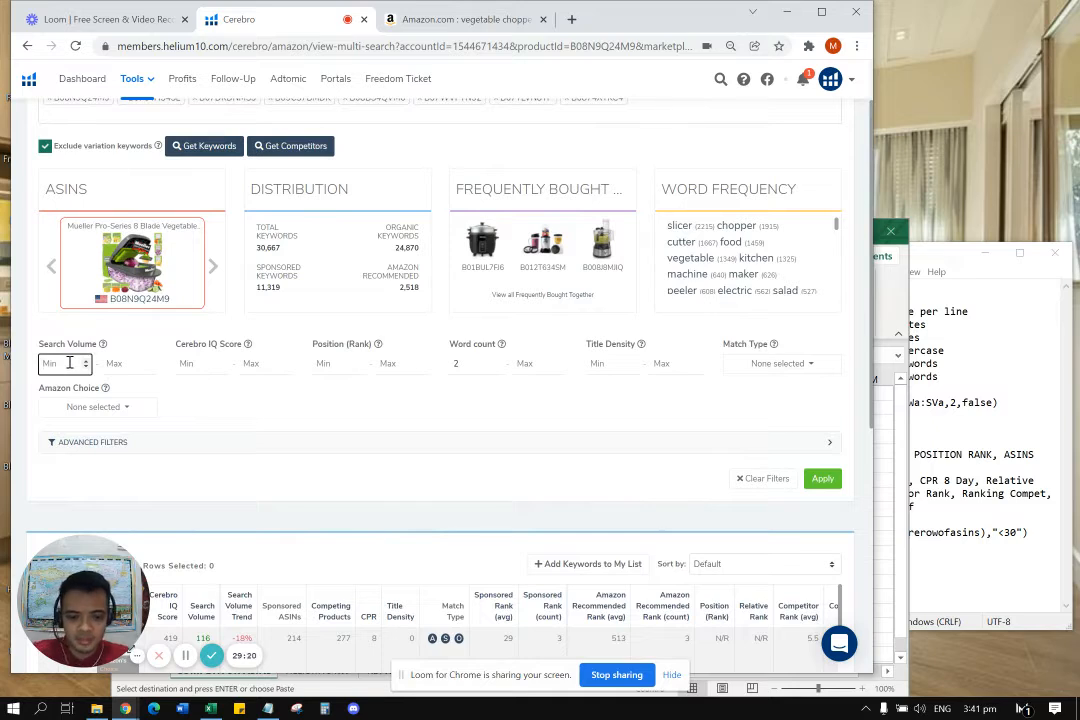
{"action": "left_click", "coordinate": [355, 414]}
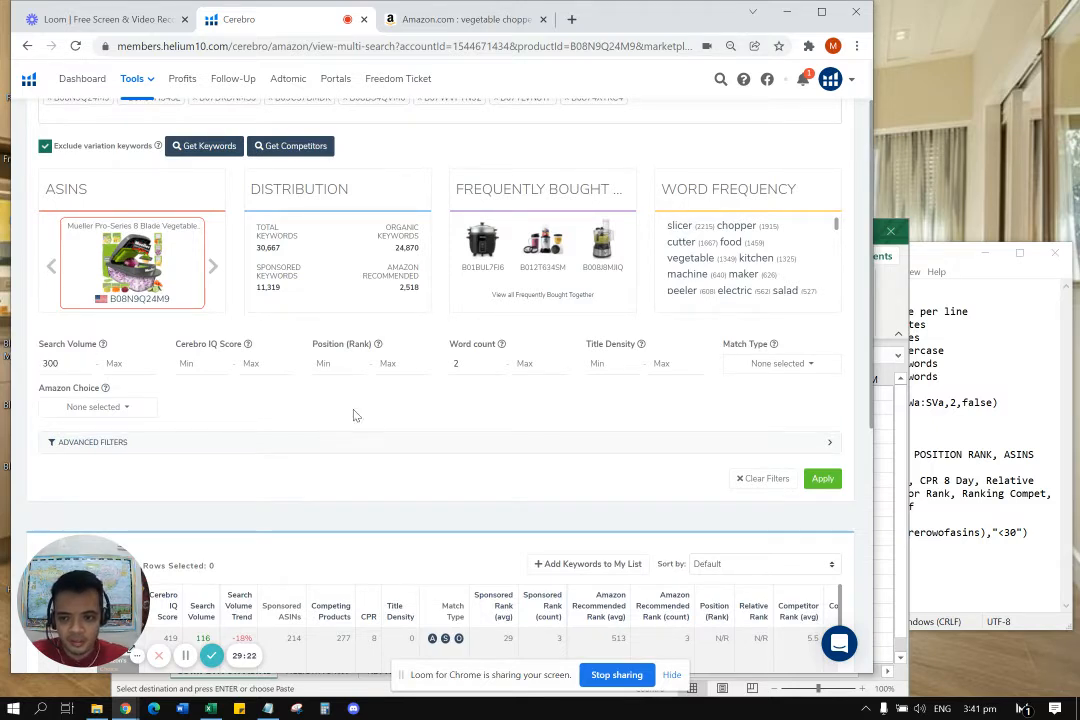
{"action": "left_click", "coordinate": [812, 371]}
{"action": "left_click", "coordinate": [752, 386]}
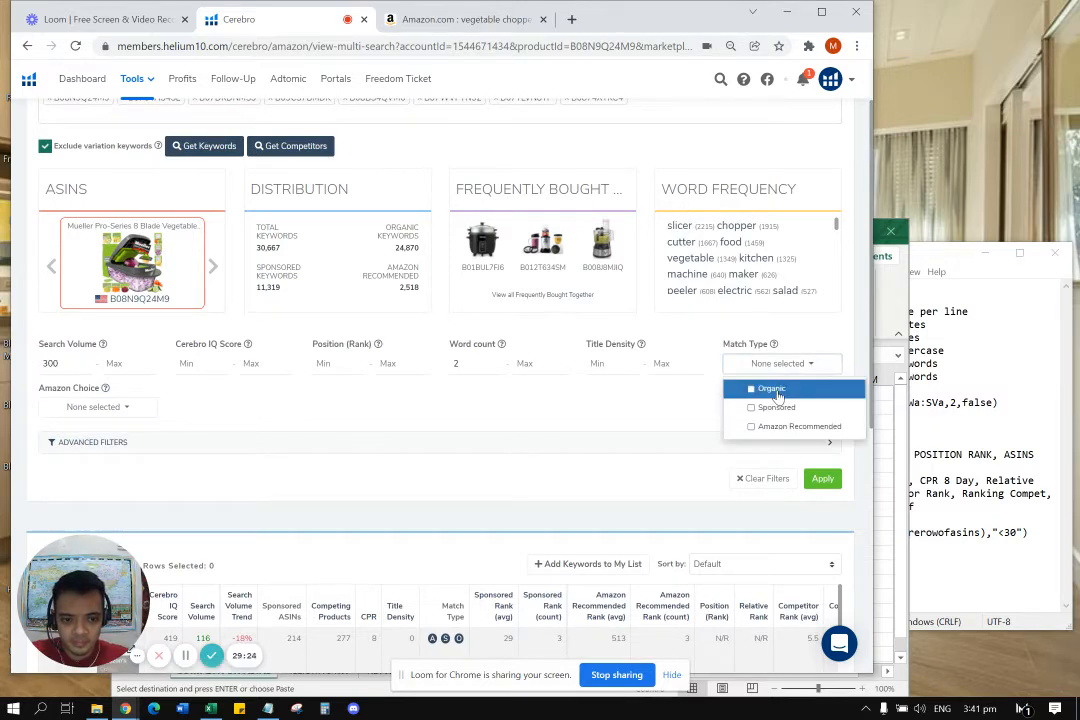
{"action": "left_click", "coordinate": [701, 426]}
{"action": "left_click", "coordinate": [821, 478]}
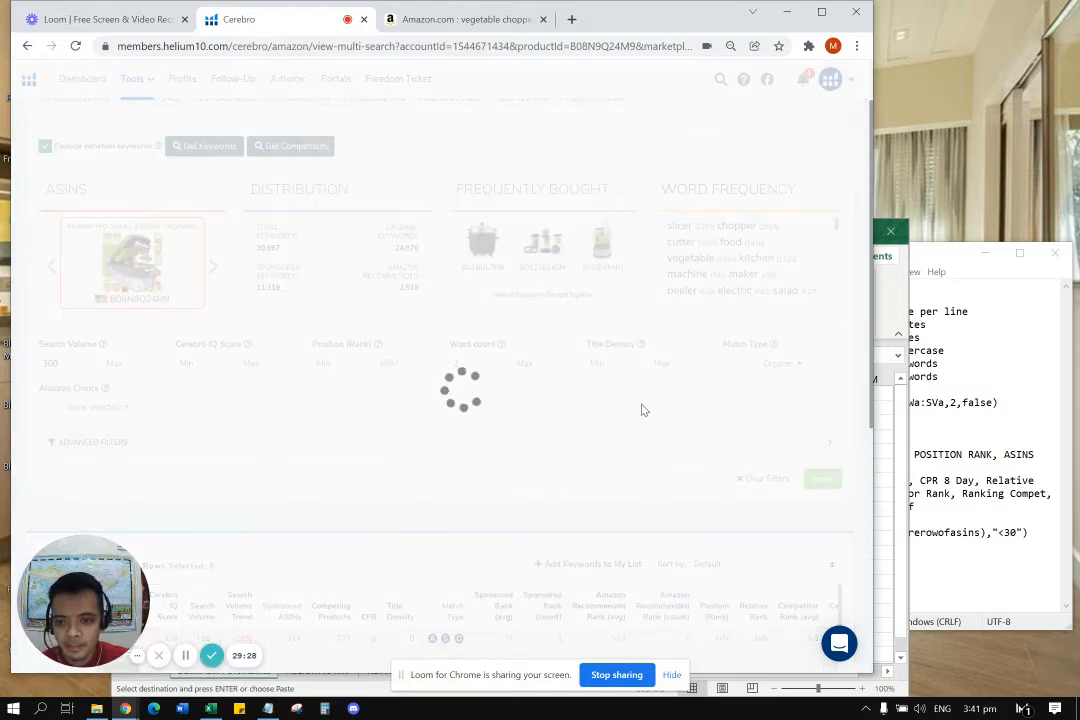
Sort the filtered keywords by search volume from high to low.
{"action": "scroll", "coordinate": [352, 370], "scroll_direction": "down", "scroll_amount": 1}
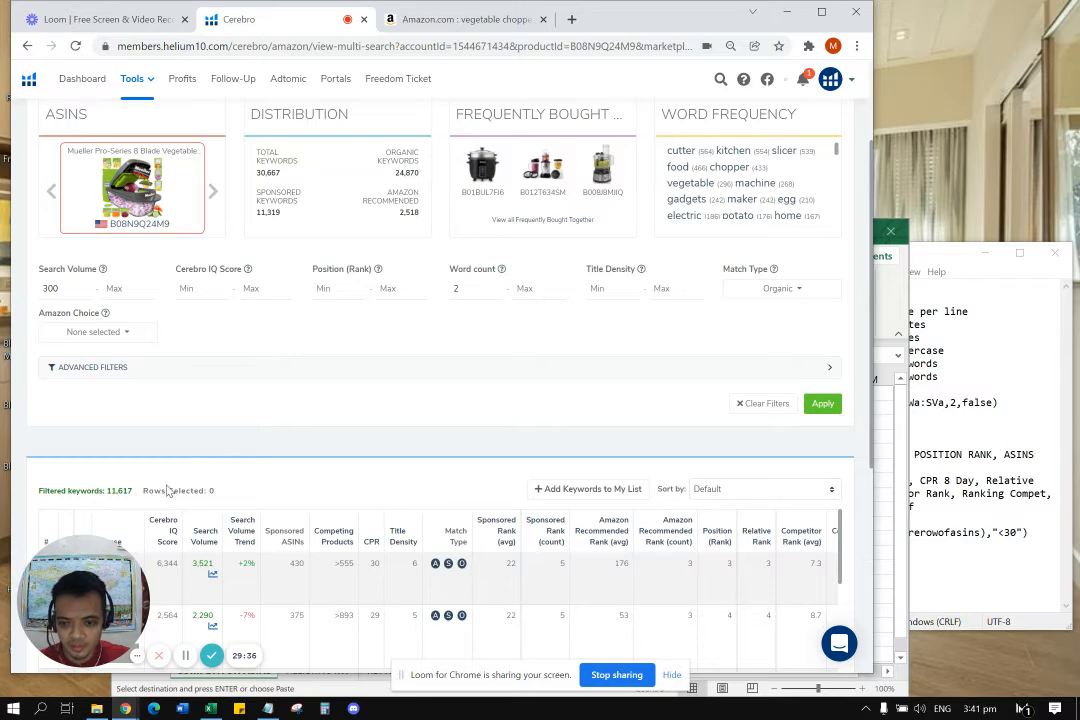
{"action": "scroll", "coordinate": [168, 490], "scroll_direction": "down", "scroll_amount": 1}
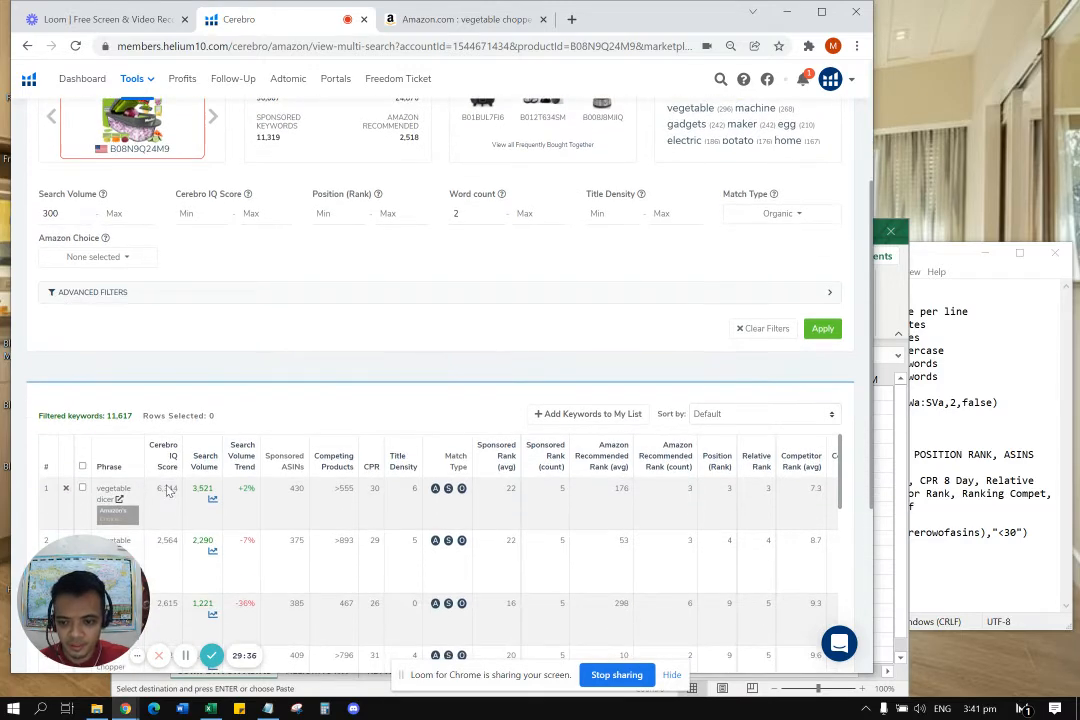
{"action": "left_click", "coordinate": [213, 460]}
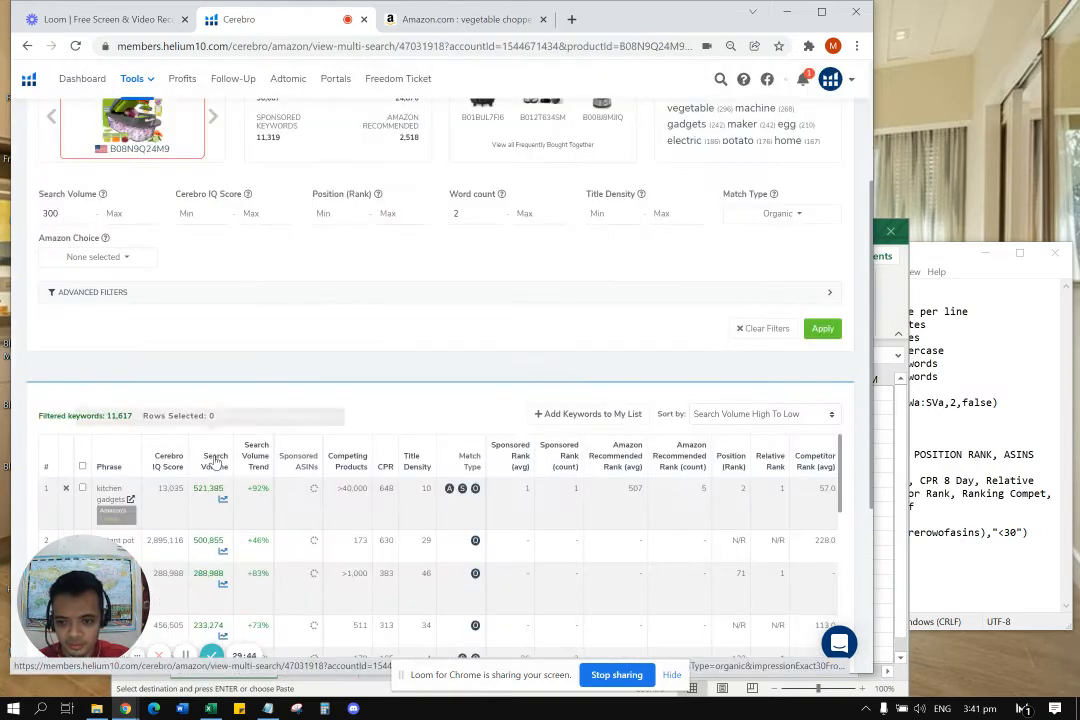
Export the filtered Cerebro keyword results as a CSV file.
{"action": "scroll", "coordinate": [650, 320], "scroll_direction": "up", "scroll_amount": 2}
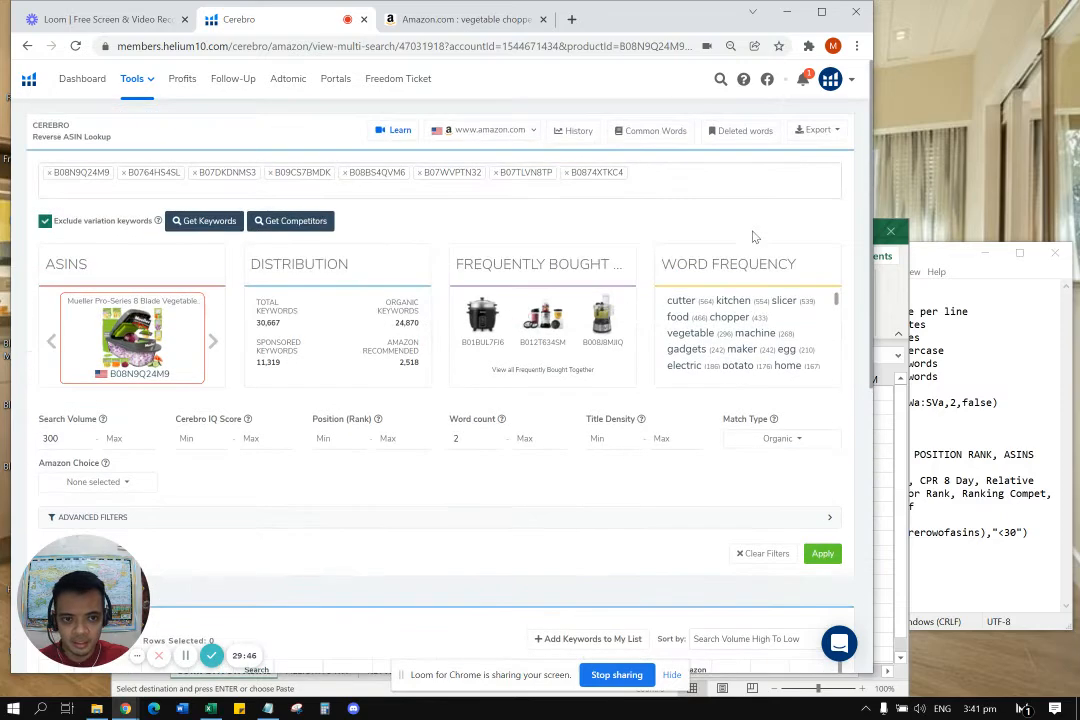
{"action": "left_click", "coordinate": [830, 133]}
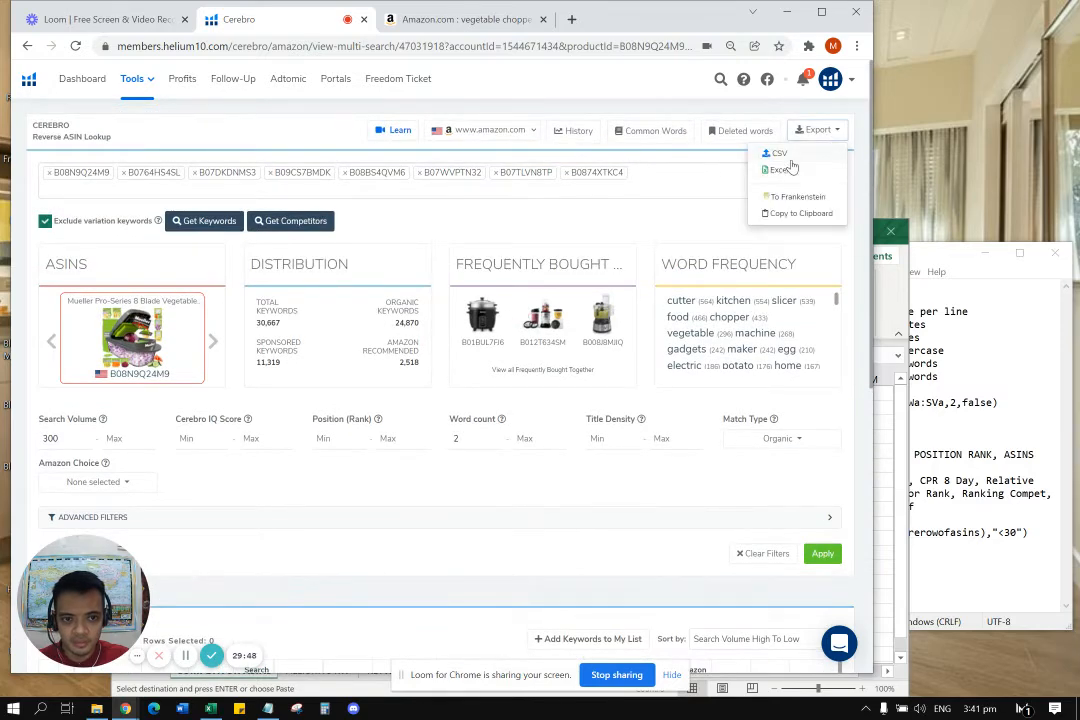
{"action": "left_click", "coordinate": [790, 166]}
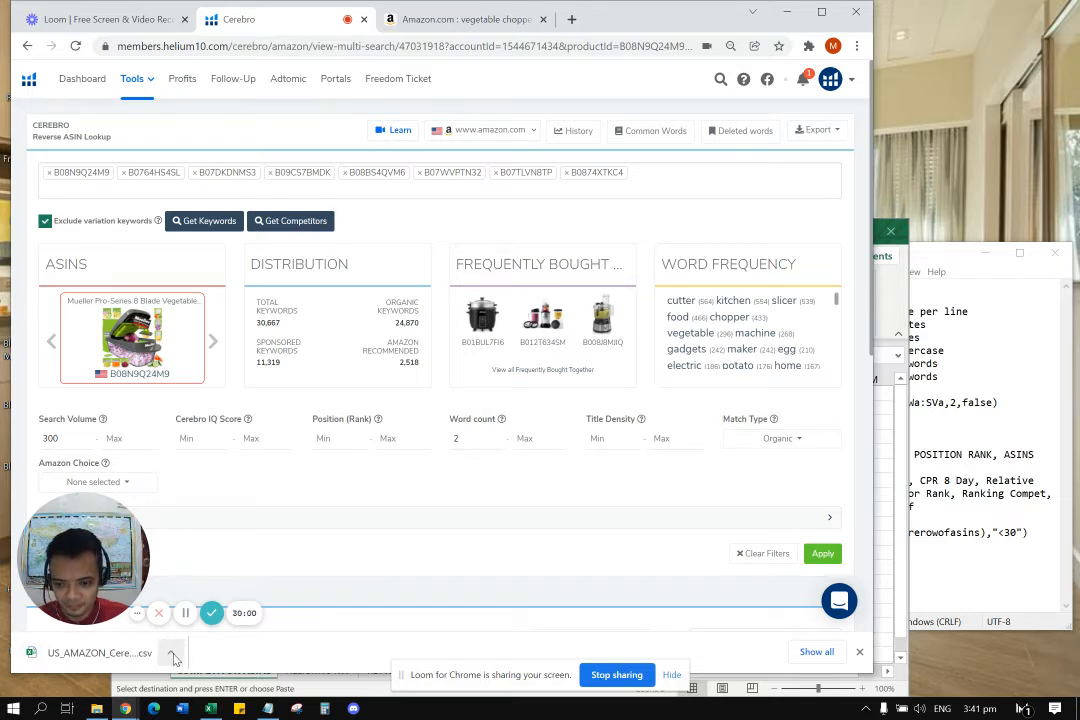
Show the exported file in its Downloads folder and rename it US_AMAZON_Cerebro_B08N9Q24M9 - combined.
{"action": "left_click", "coordinate": [172, 656]}
{"action": "left_click", "coordinate": [215, 600]}
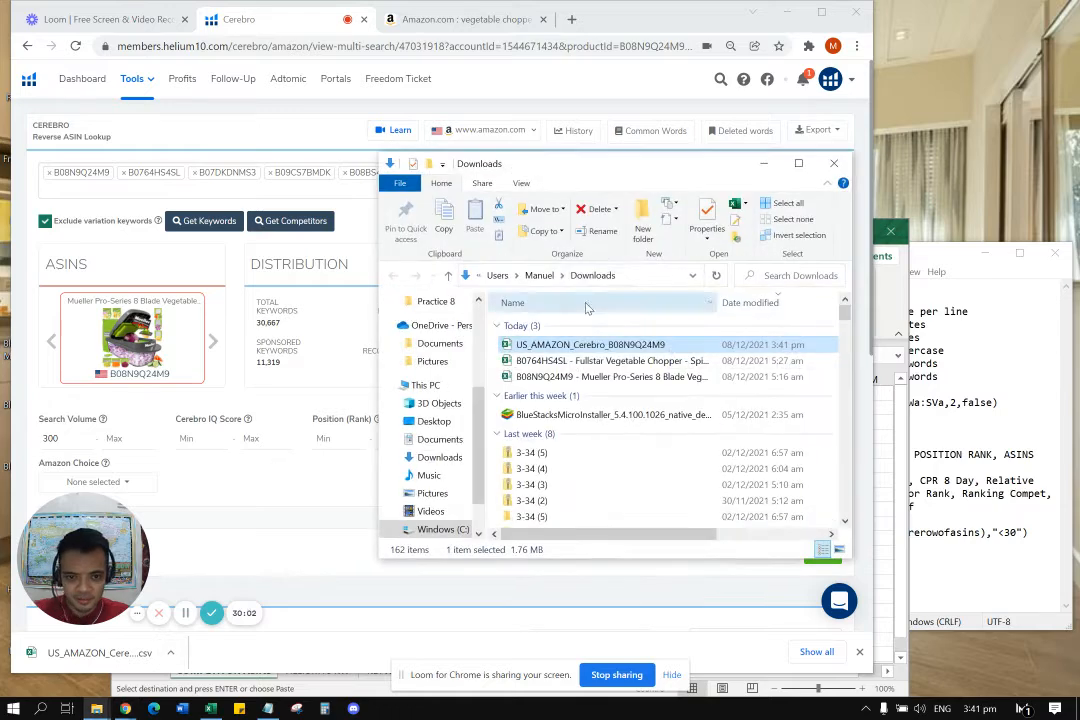
{"action": "left_click", "coordinate": [672, 345]}
{"action": "left_click", "coordinate": [676, 345]}
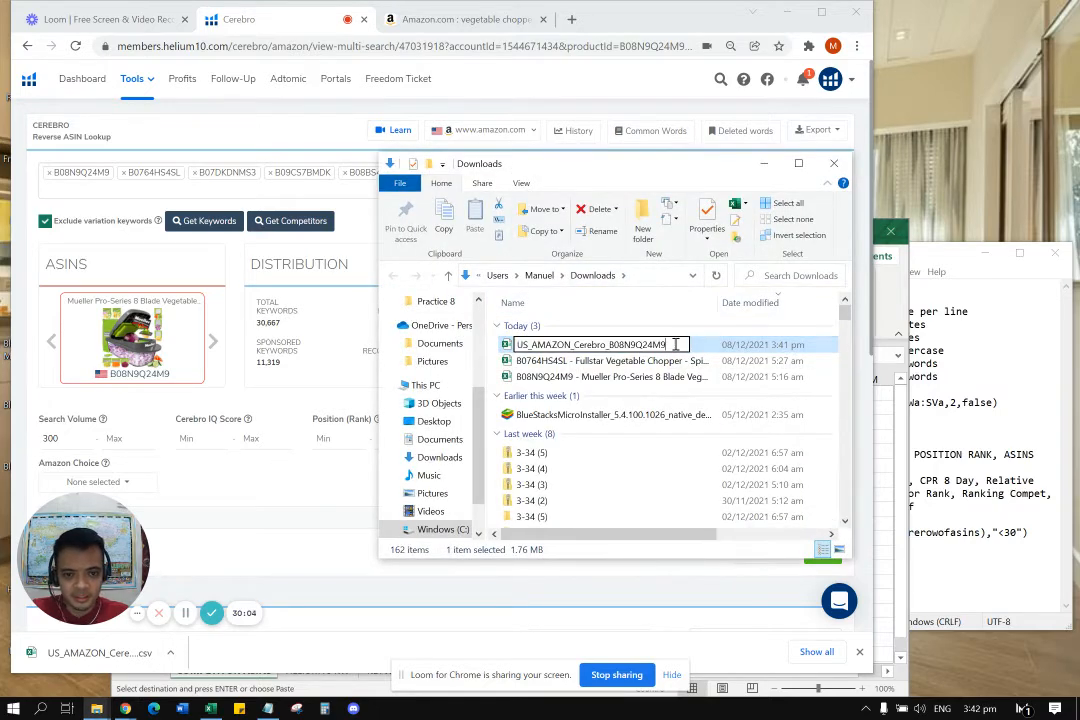
{"action": "type", "text": "- COMP"}
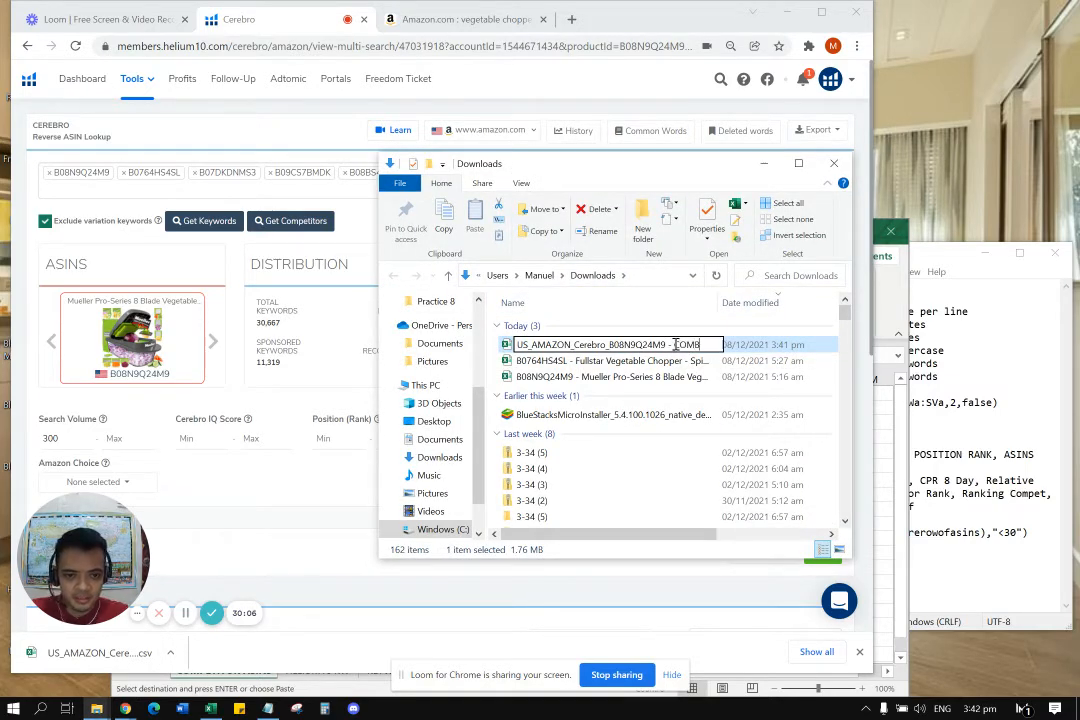
{"action": "key", "text": "BackSpace"}
{"action": "key", "text": "BackSpace"}
{"action": "type", "text": "ombin..."}
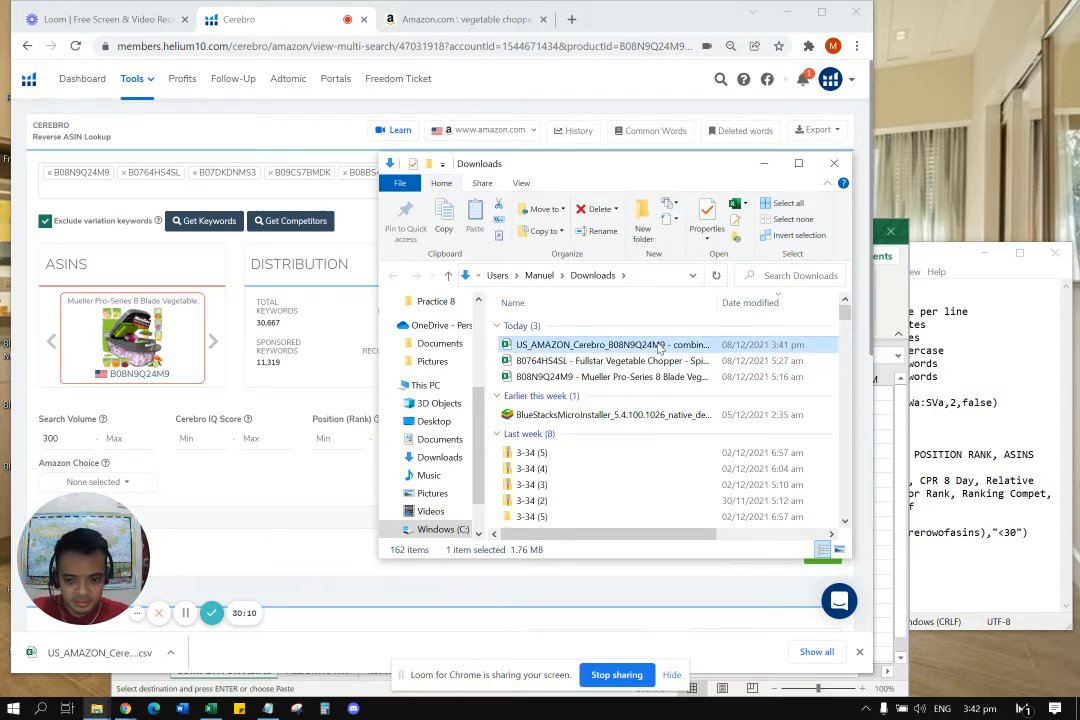
Move the combined export from Downloads into the DEMO folder, then clear away the folder windows and the browser's download bar.
{"action": "key", "text": "ctrl+x"}
{"action": "left_click", "coordinate": [104, 708]}
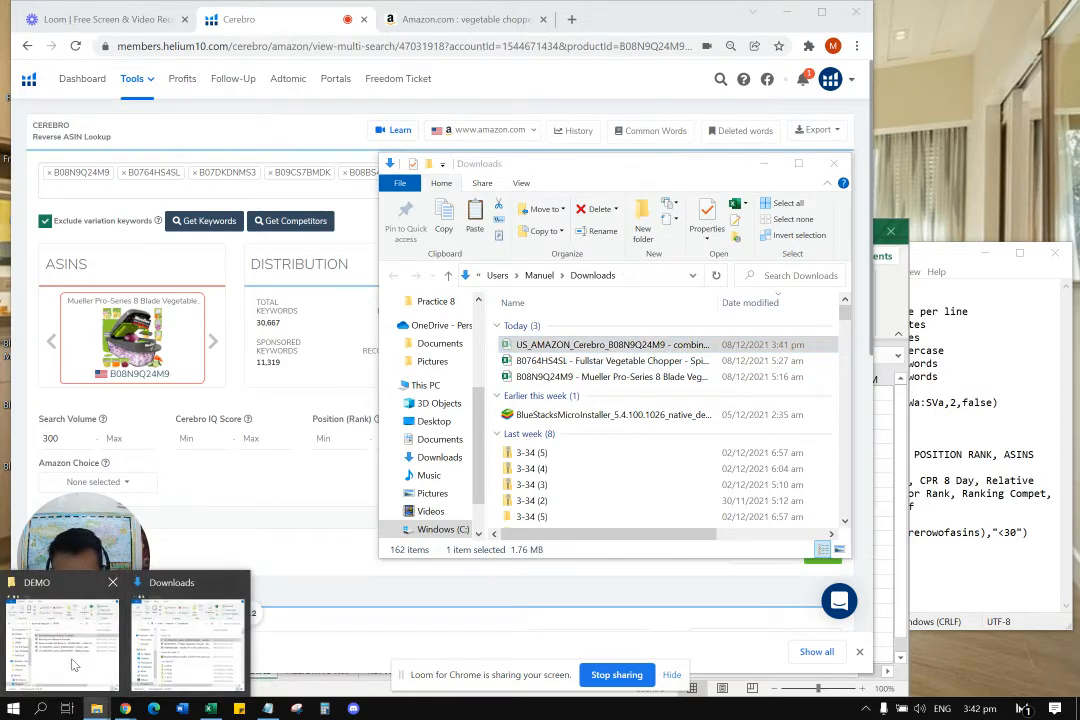
{"action": "left_click", "coordinate": [65, 646]}
{"action": "key", "text": "ctrl+v"}
{"action": "left_click", "coordinate": [497, 583]}
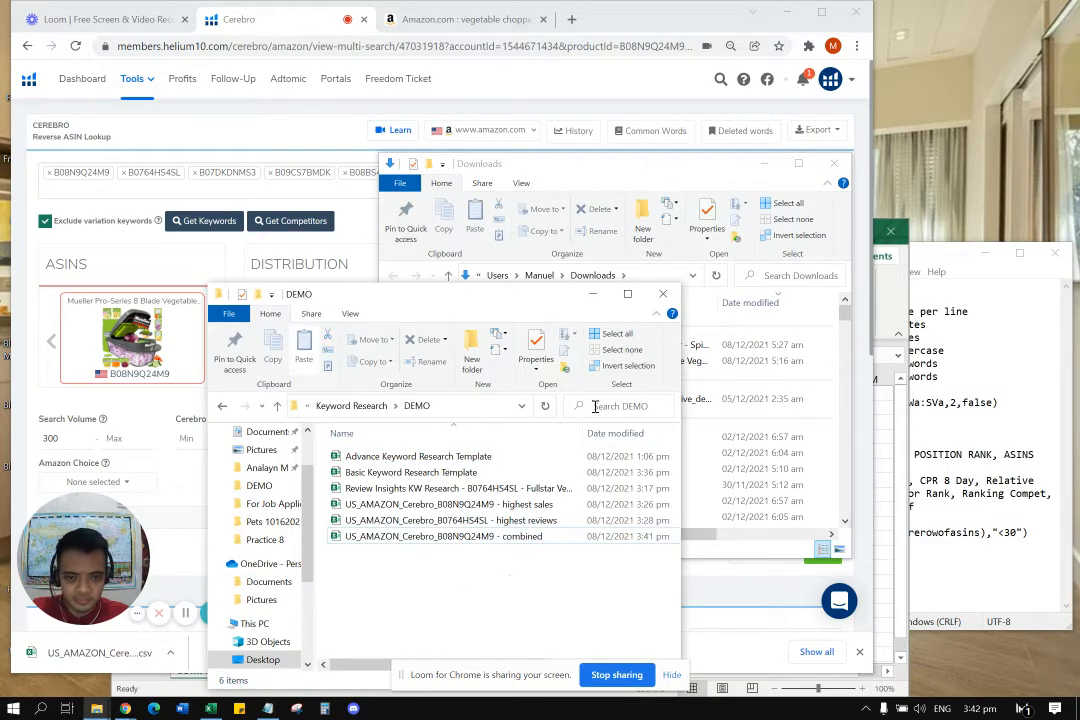
{"action": "left_click", "coordinate": [834, 165]}
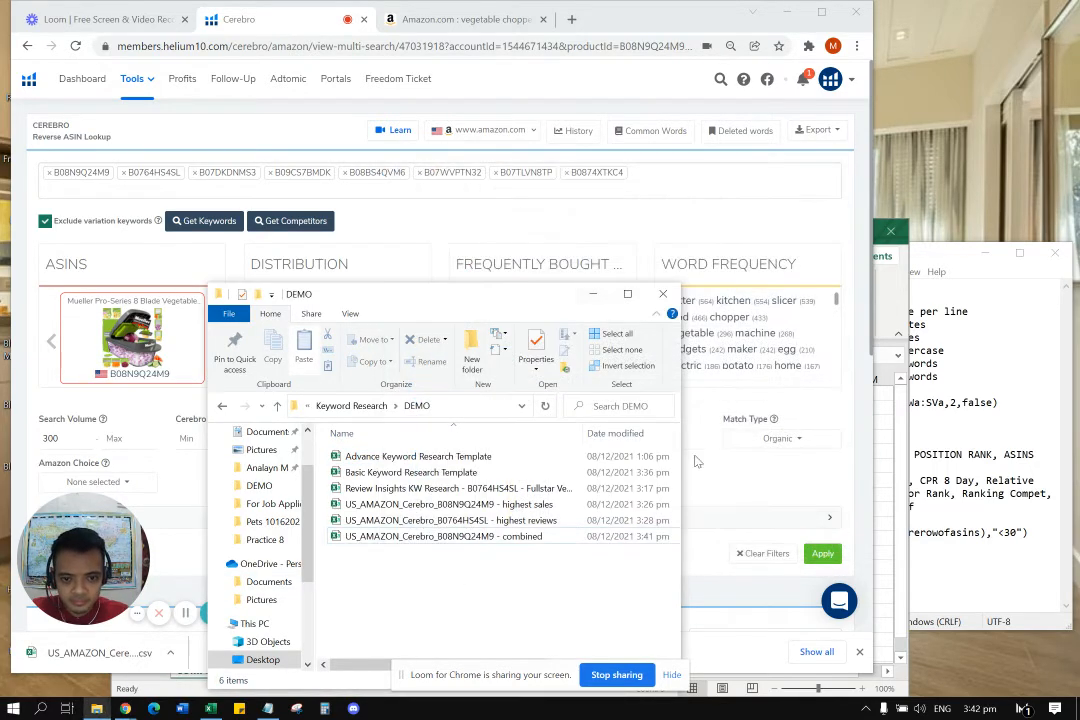
{"action": "left_click", "coordinate": [592, 293]}
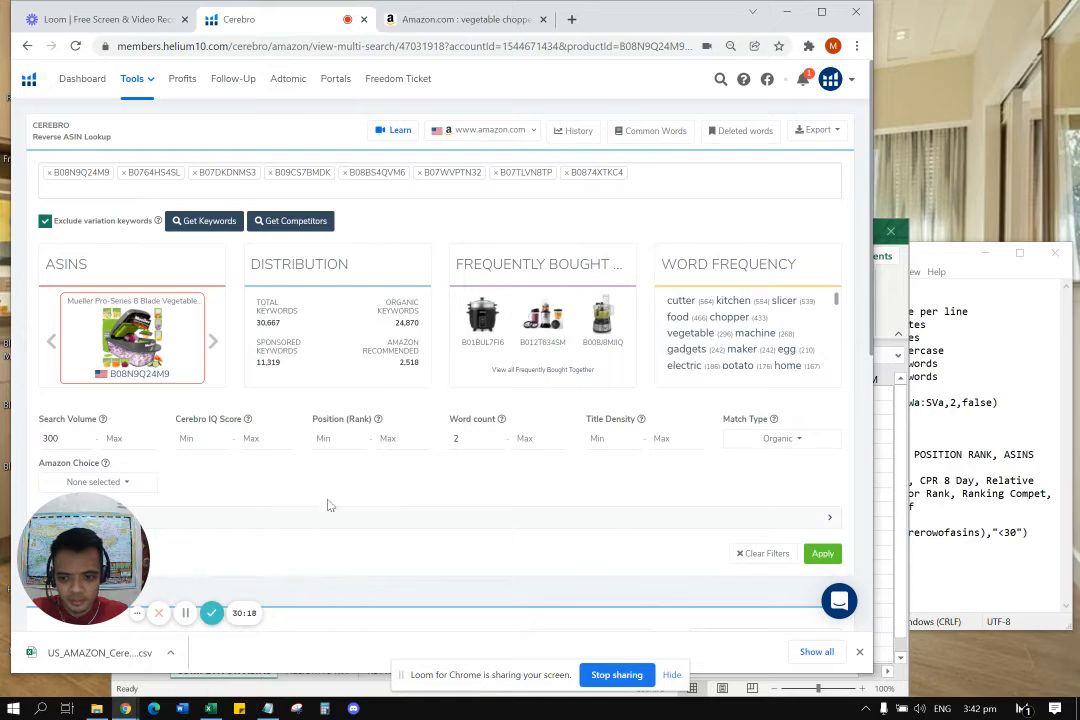
{"action": "left_click", "coordinate": [859, 651]}
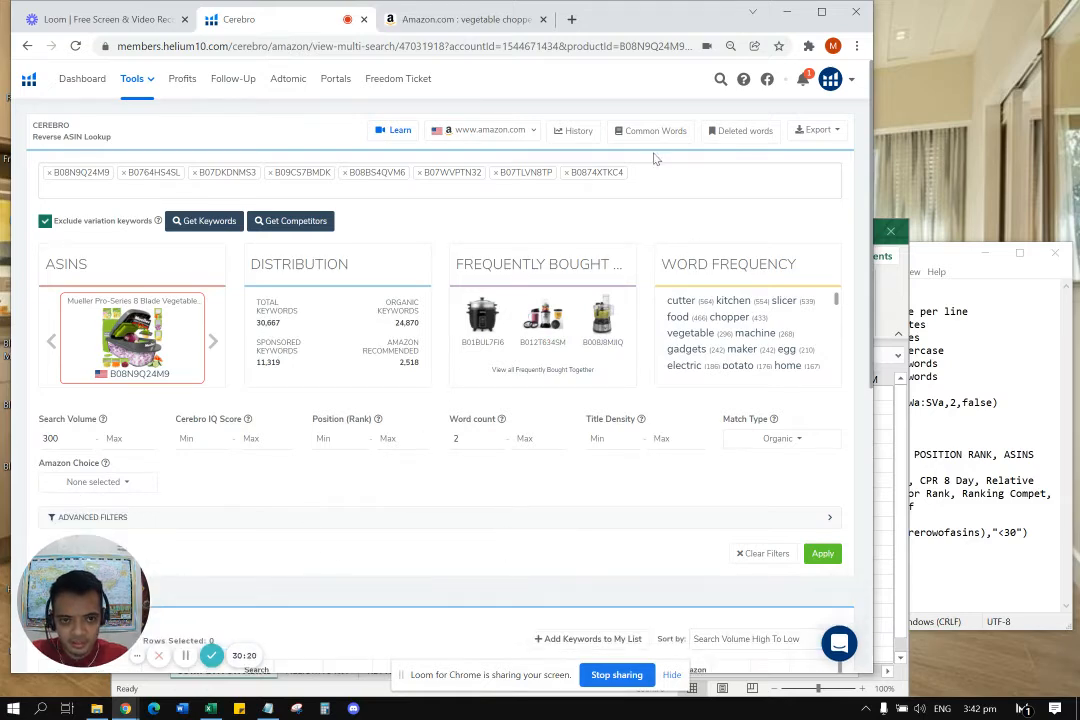
Show the template's HELIUM10 KW sheet in Excel, then open the combined Cerebro export from the DEMO folder and copy all its data.
{"action": "left_click", "coordinate": [906, 453]}
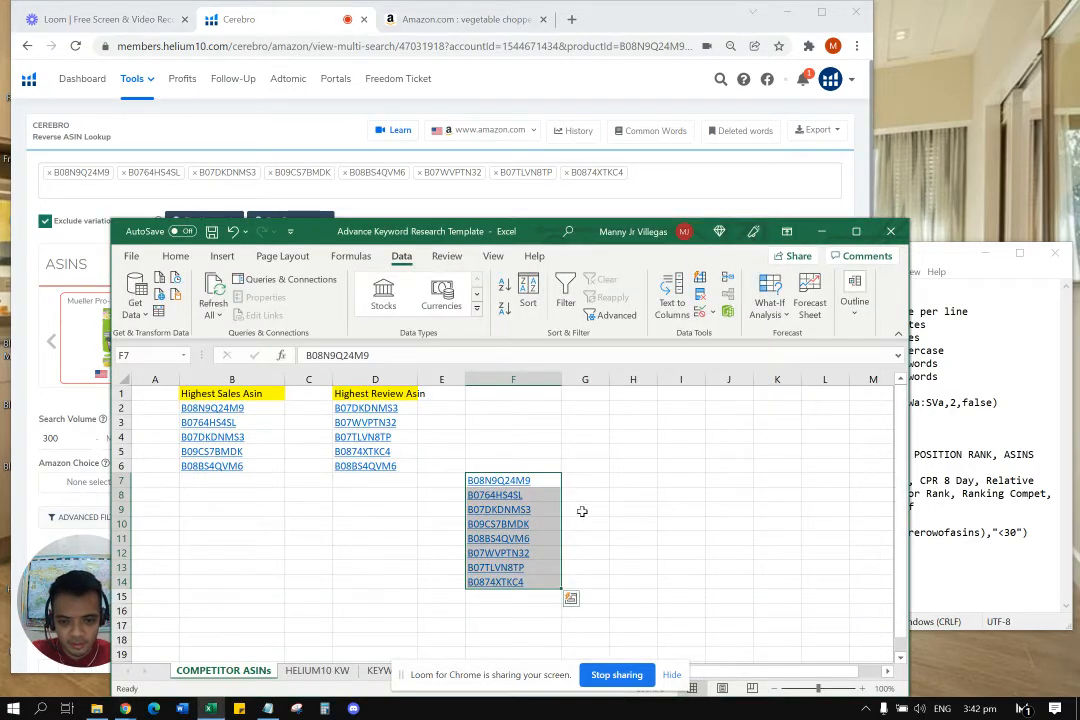
{"action": "left_click", "coordinate": [318, 671]}
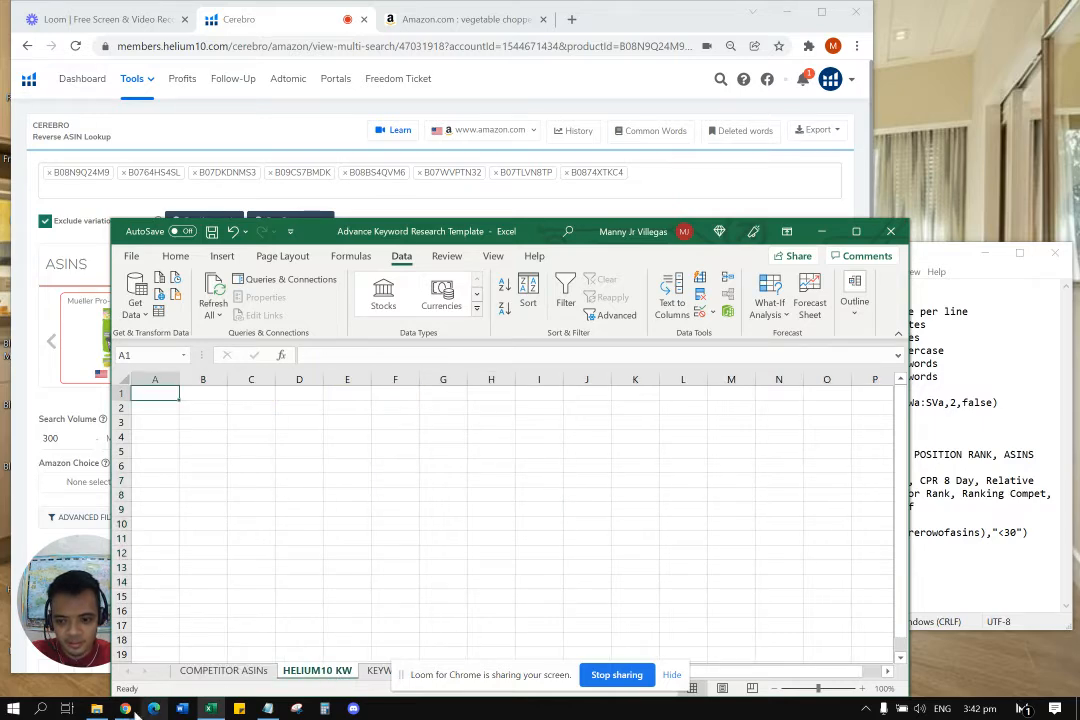
{"action": "left_click", "coordinate": [97, 708]}
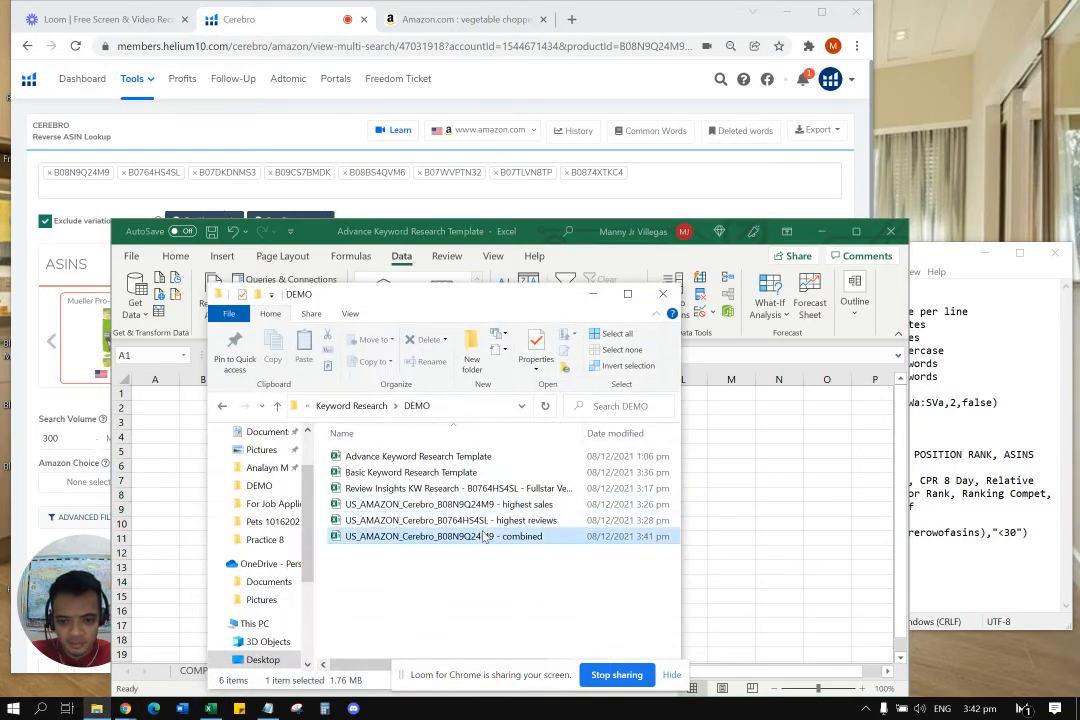
{"action": "double_click", "coordinate": [484, 537]}
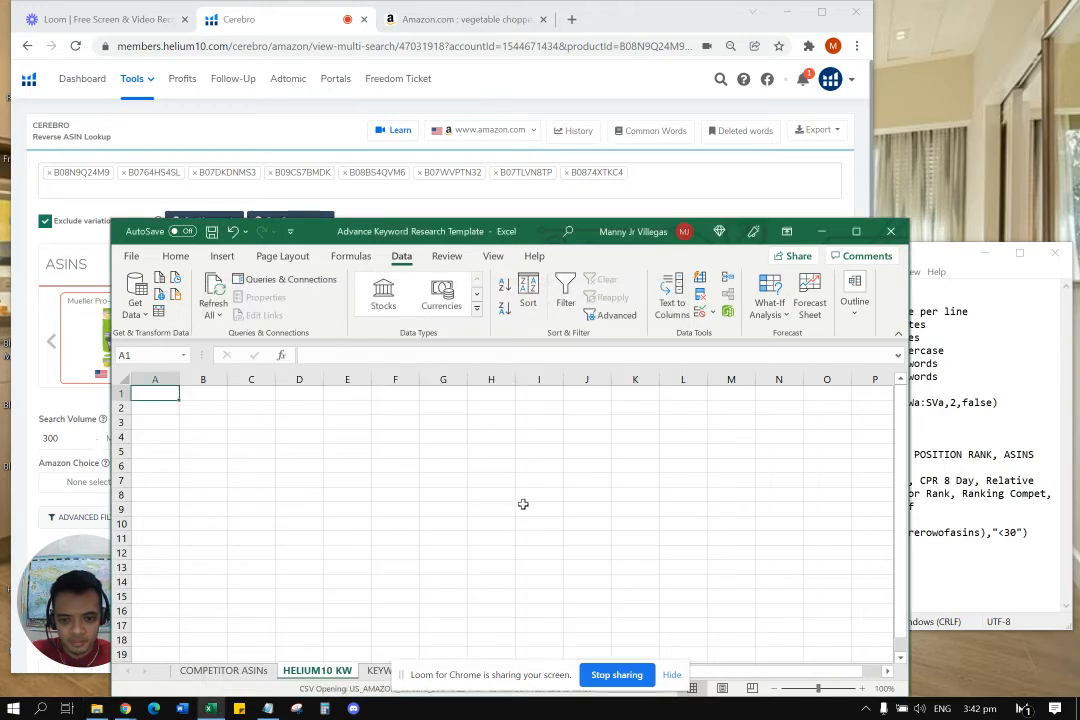
{"action": "key", "text": "ctrl+shift+End"}
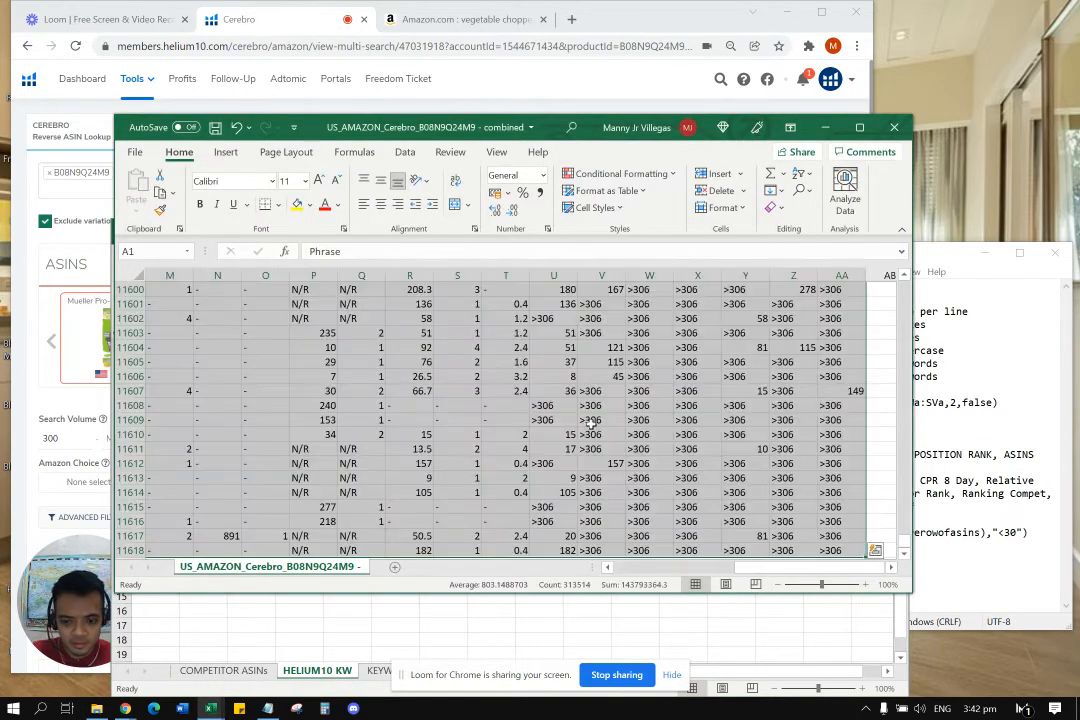
{"action": "key", "text": "ctrl+c"}
Close the export while keeping the copied data, and paste it into the HELIUM10 KW sheet starting at A1.
{"action": "key", "text": "alt+F4"}
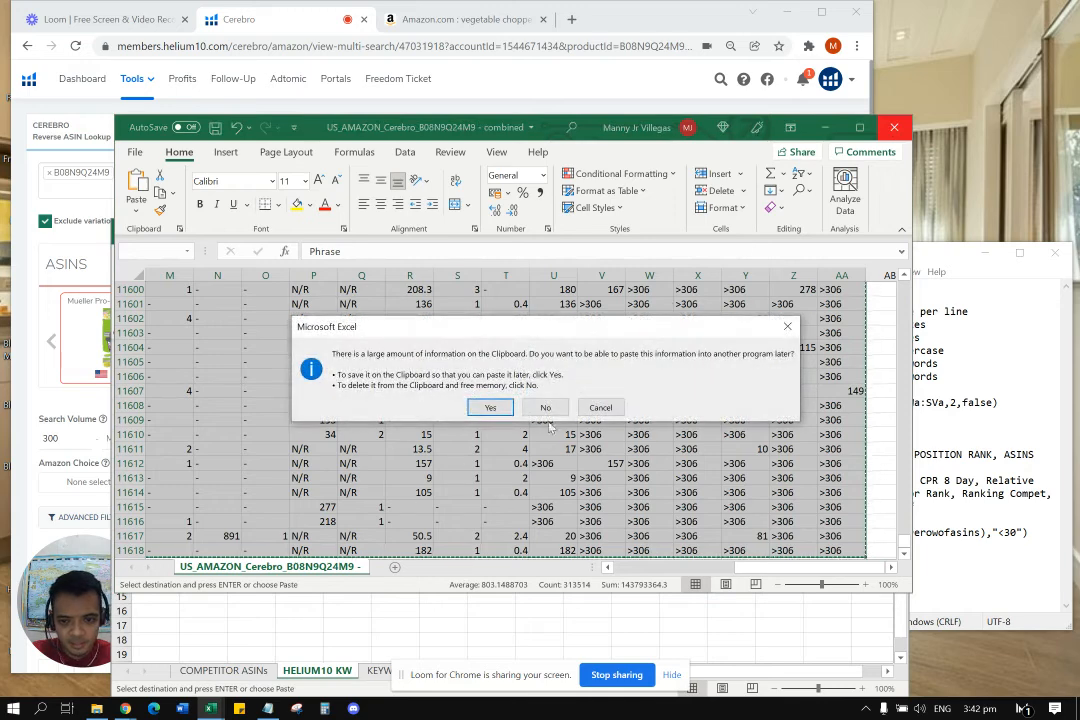
{"action": "left_click", "coordinate": [500, 411]}
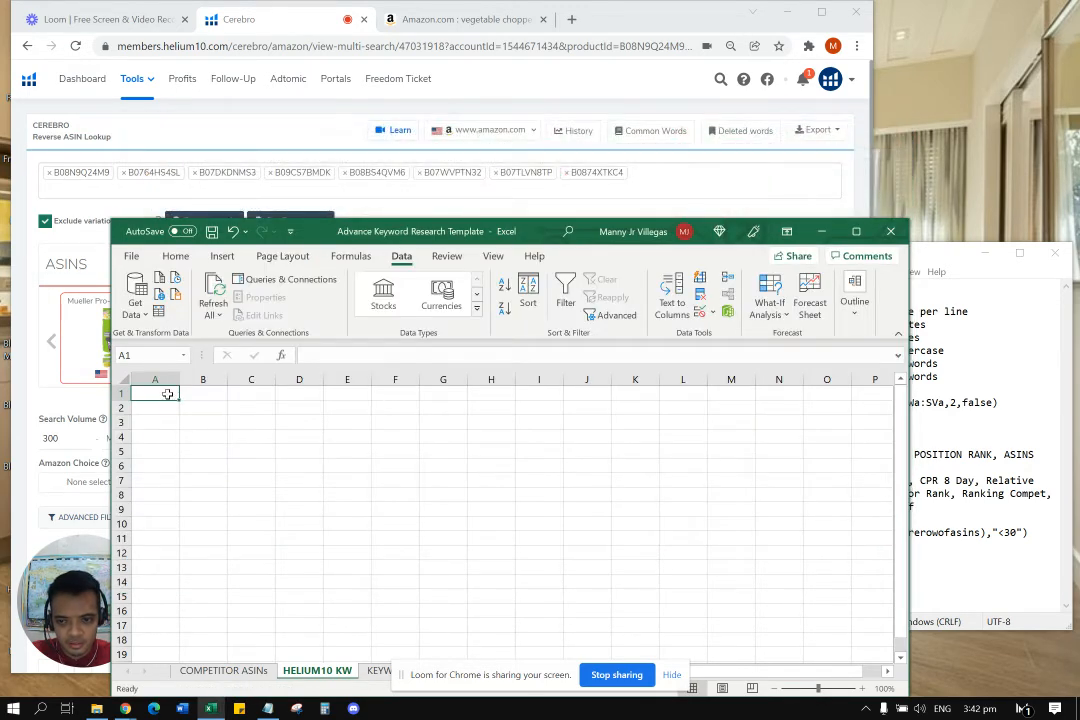
{"action": "key", "text": "ctrl+v"}
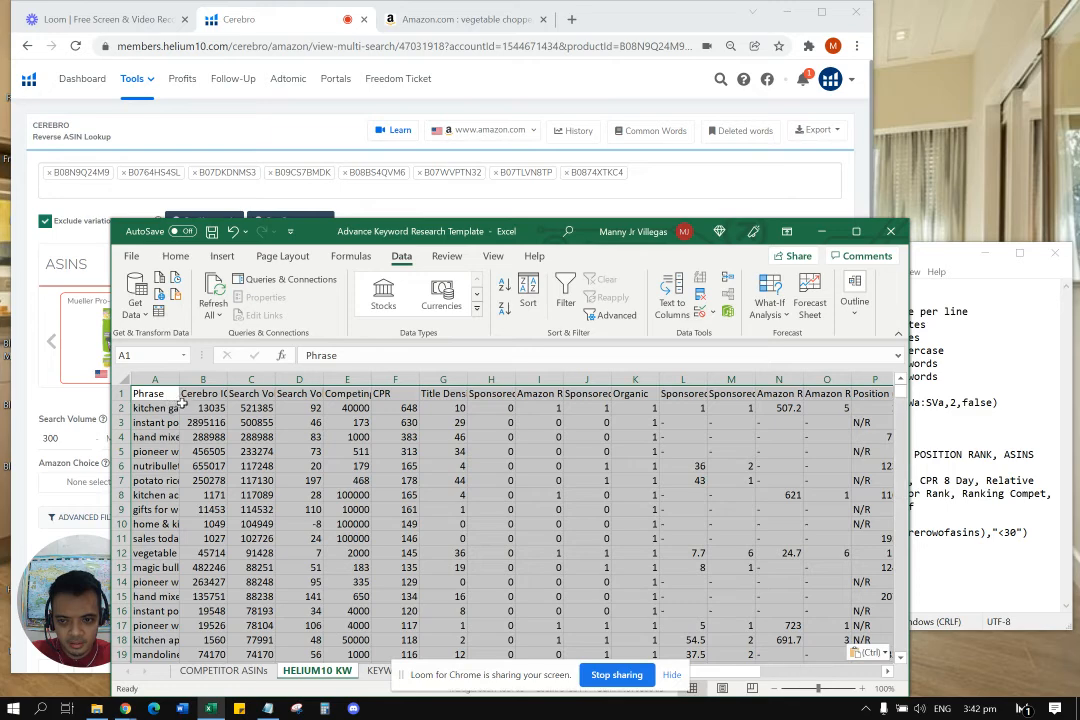
{"action": "left_click", "coordinate": [567, 505]}
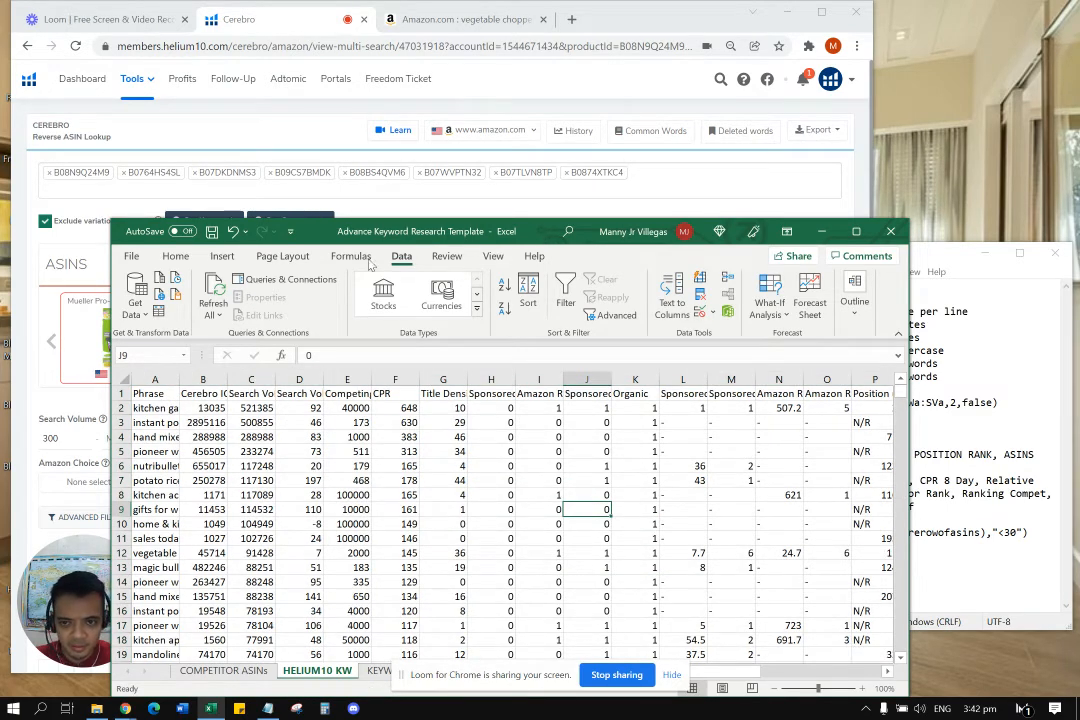
Create a copy of the HELIUM10 KW sheet within the same workbook, placed before the original sheet.
{"action": "left_click_drag", "start_coordinate": [311, 245], "coordinate": [290, 208]}
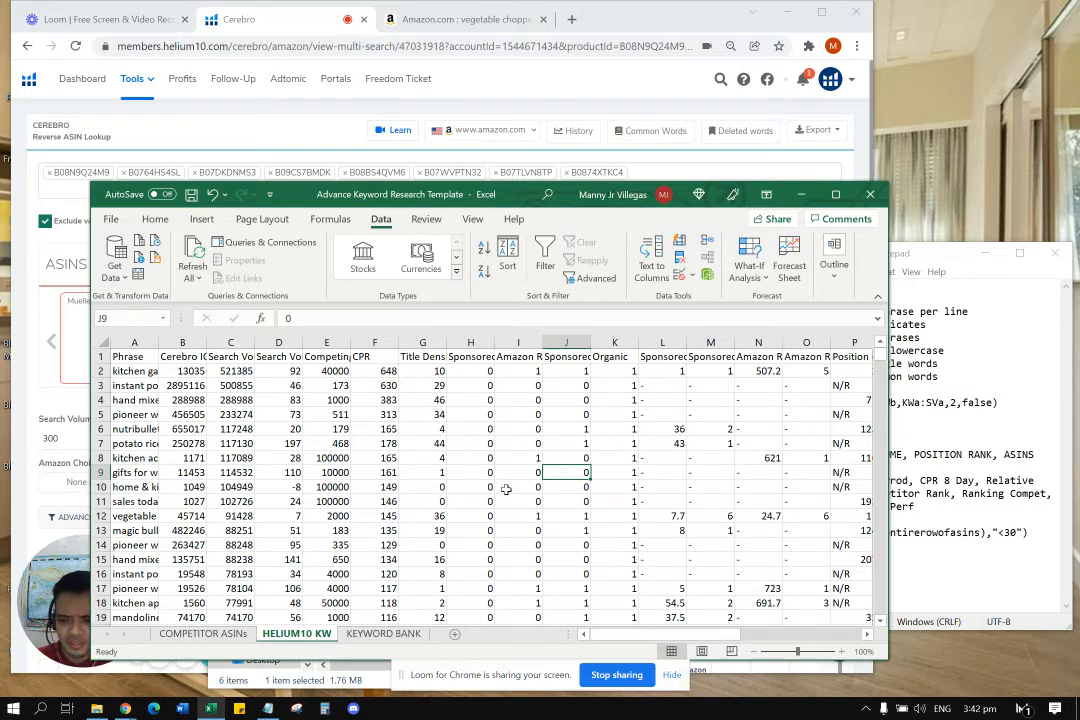
{"action": "right_click", "coordinate": [306, 641]}
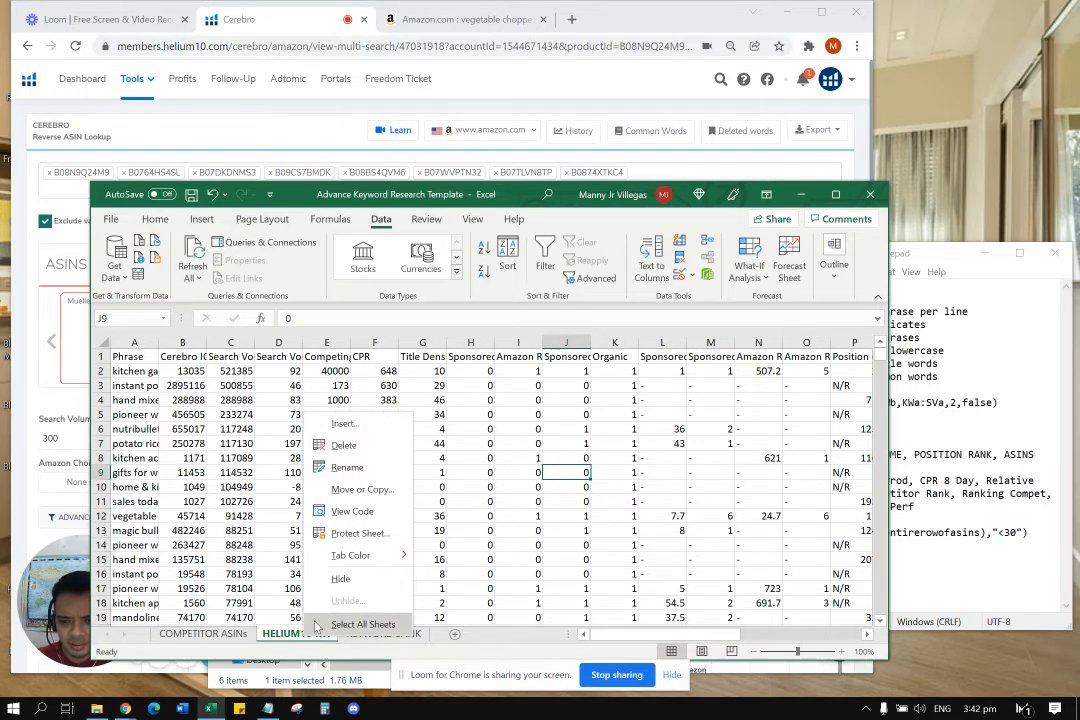
{"action": "left_click", "coordinate": [346, 491]}
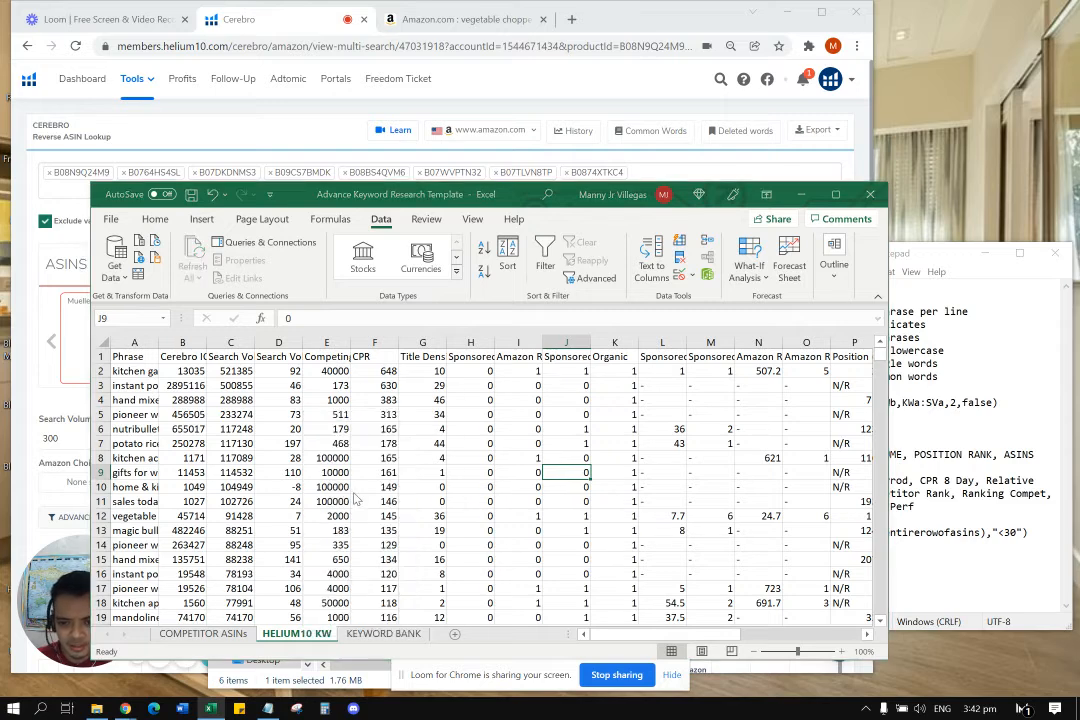
{"action": "left_click", "coordinate": [243, 582]}
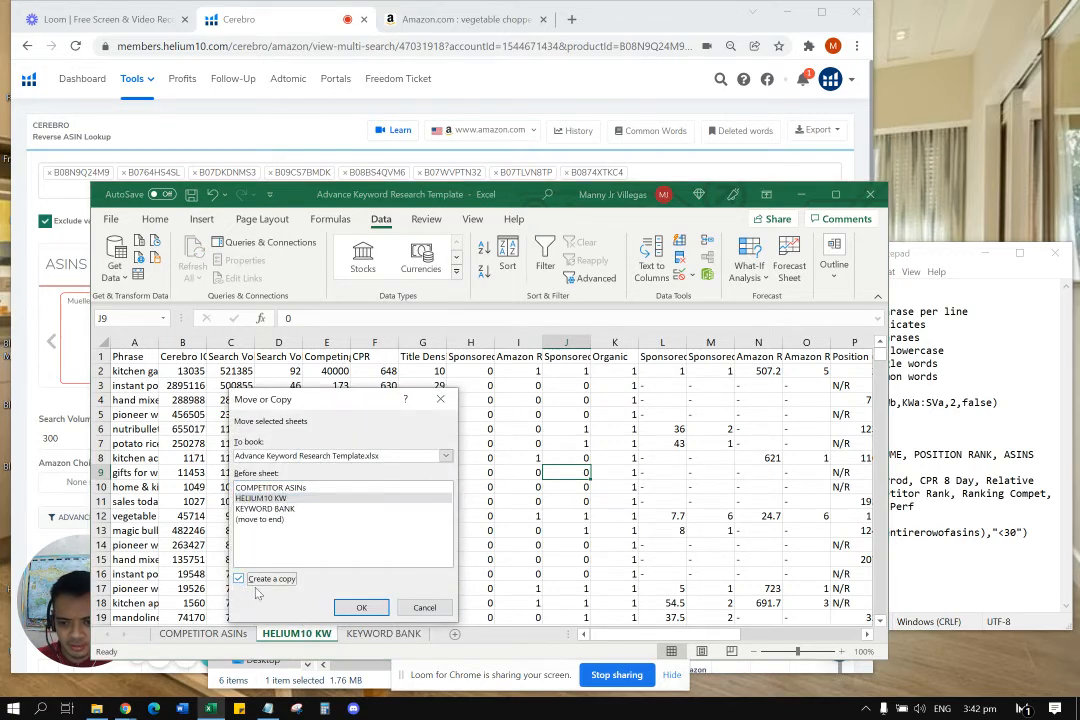
{"action": "left_click", "coordinate": [361, 607]}
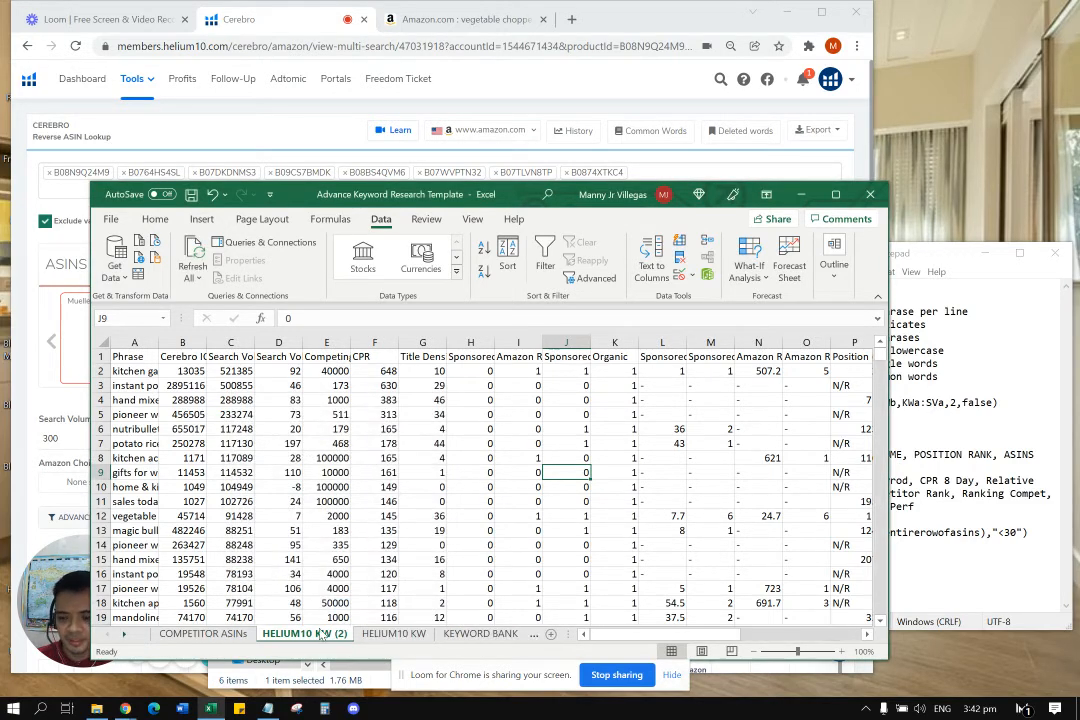
Rename the original HELIUM10 KW sheet as SCORESHEET.
{"action": "left_click", "coordinate": [389, 638]}
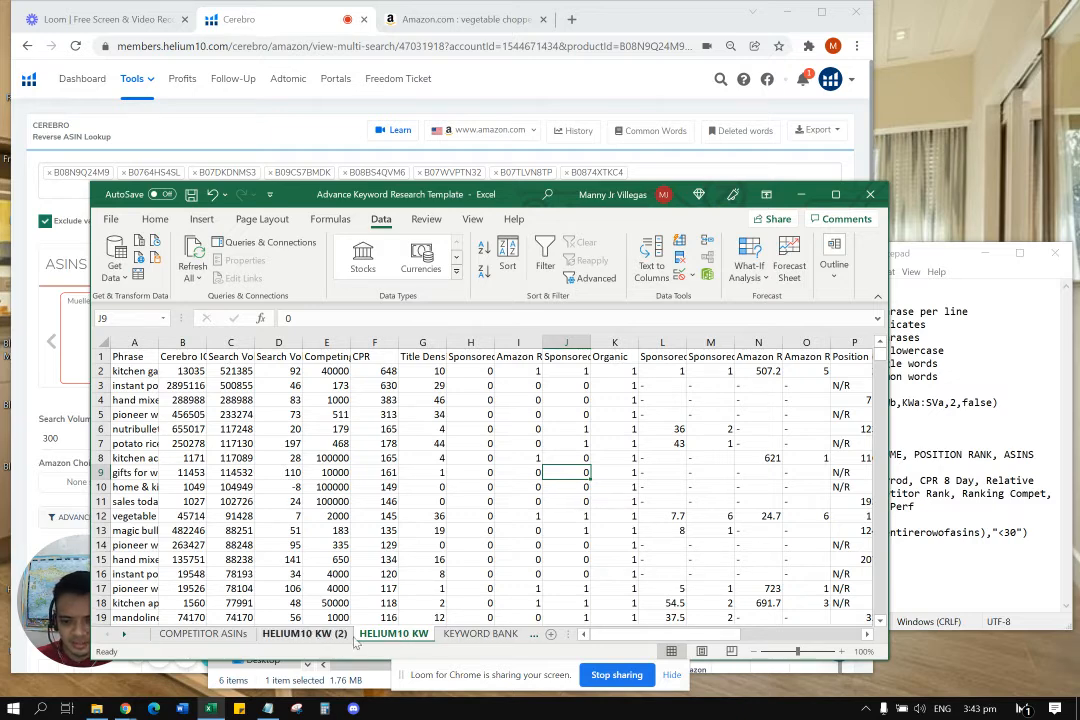
{"action": "right_click", "coordinate": [380, 642]}
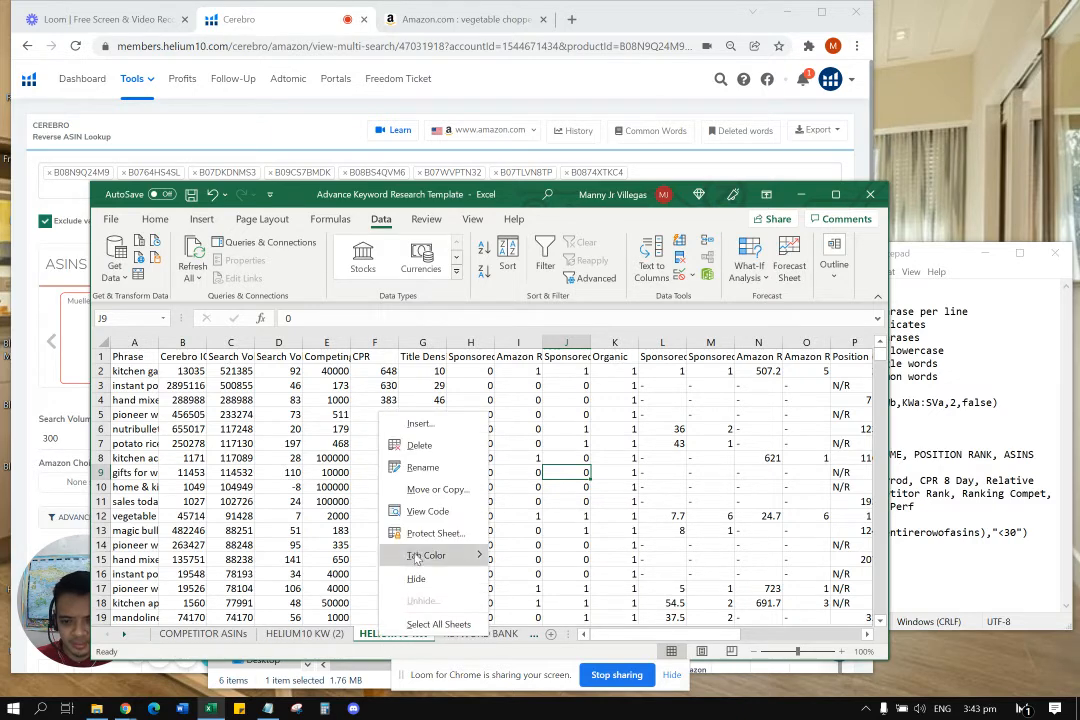
{"action": "left_click", "coordinate": [367, 413]}
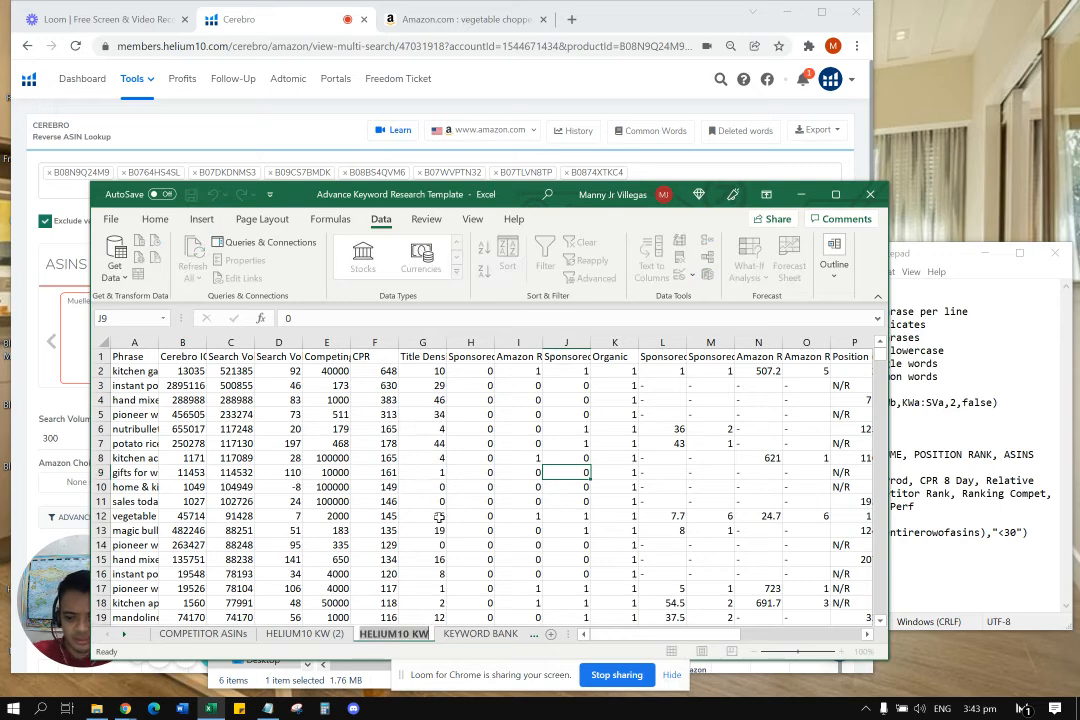
{"action": "type", "text": "SCORE"}
{"action": "key", "text": "Return"}
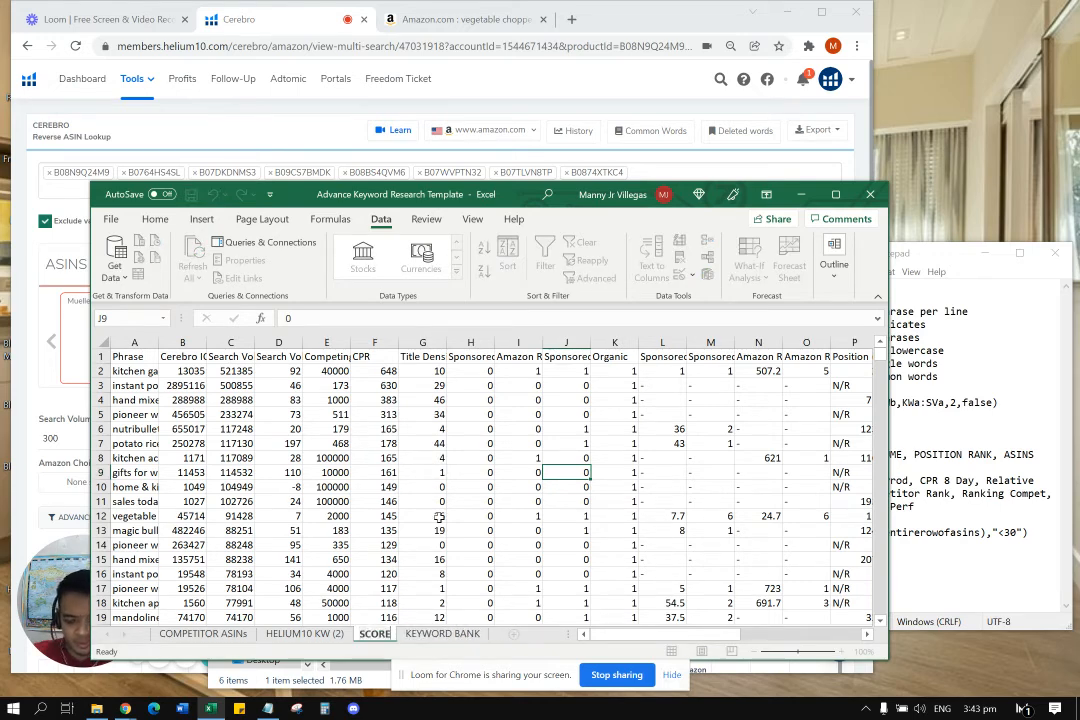
{"action": "type", "text": "SHEET"}
{"action": "key", "text": "Return"}
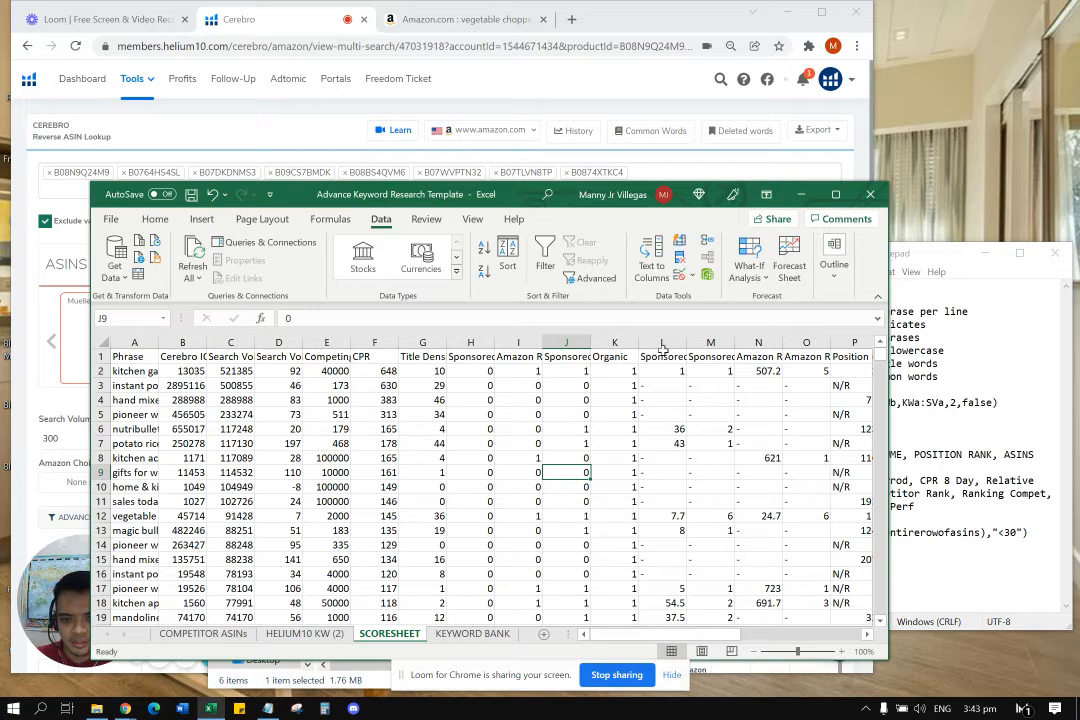
Delete the Cerebro IQ Score column and all columns from Search Volume Trend (30 days) up to, but excluding, Position (Rank) in SCORESHEET.
{"action": "left_click", "coordinate": [185, 340]}
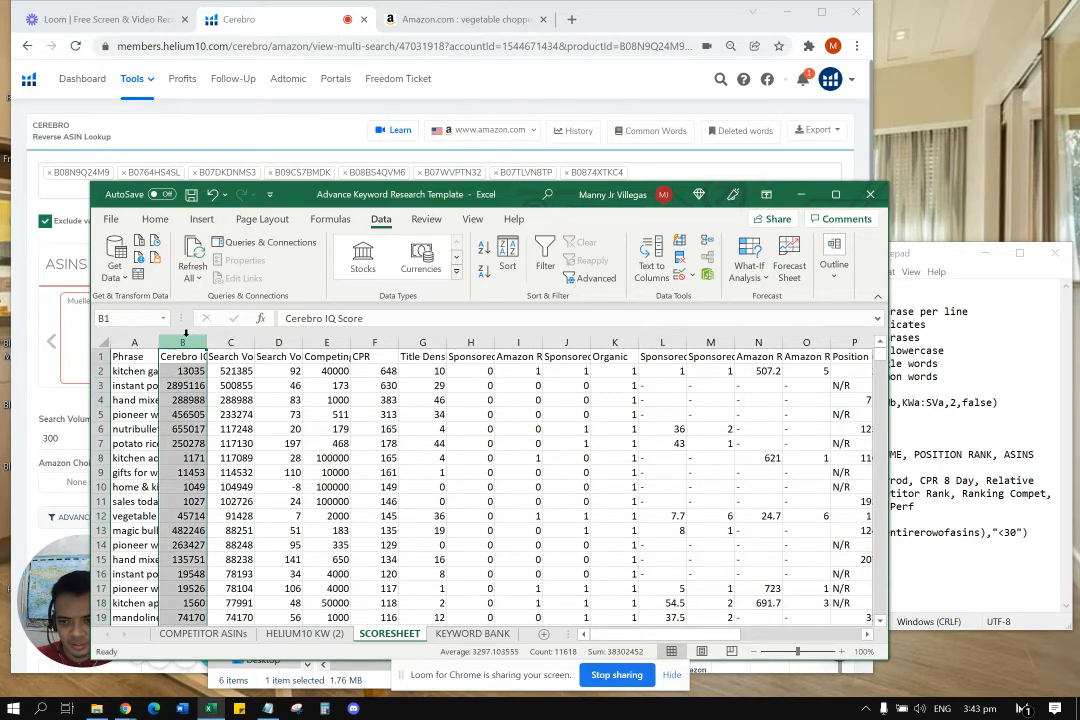
{"action": "right_click", "coordinate": [192, 342]}
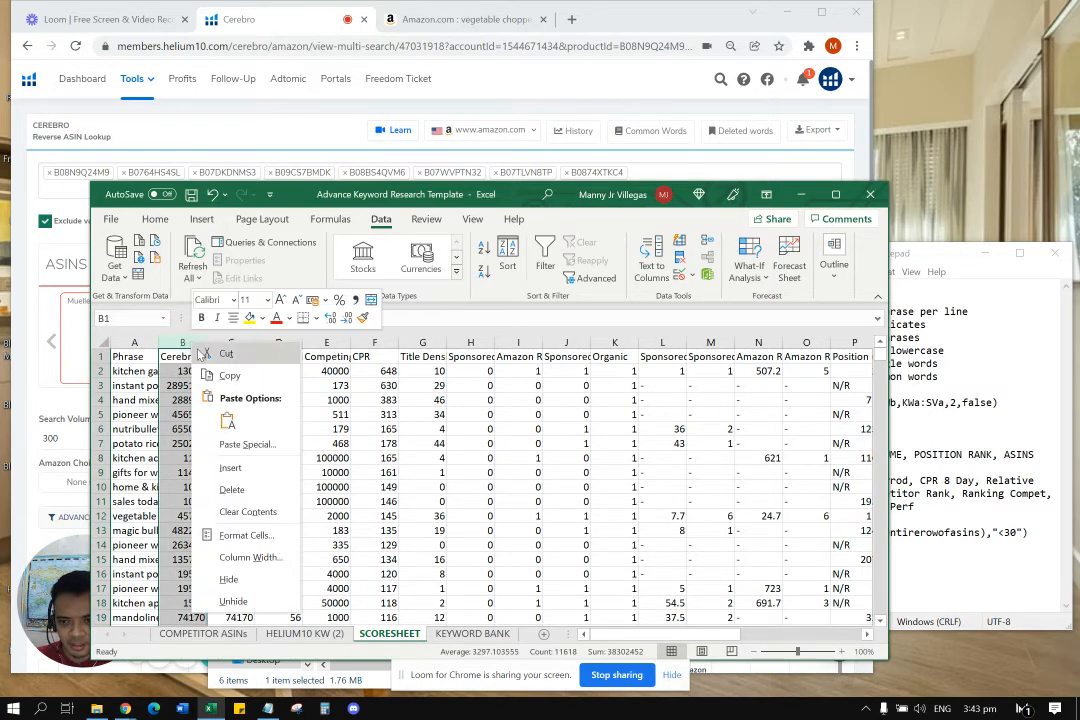
{"action": "left_click", "coordinate": [240, 490]}
{"action": "left_click_drag", "start_coordinate": [240, 343], "coordinate": [757, 345]}
{"action": "right_click", "coordinate": [708, 346]}
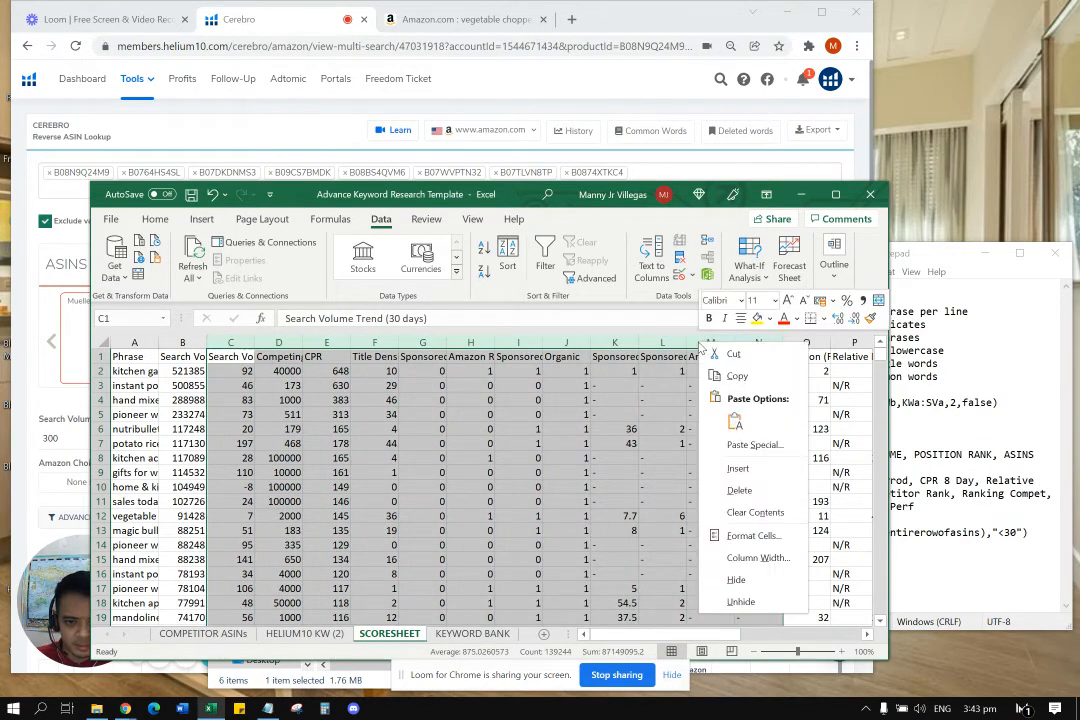
{"action": "left_click", "coordinate": [734, 423]}
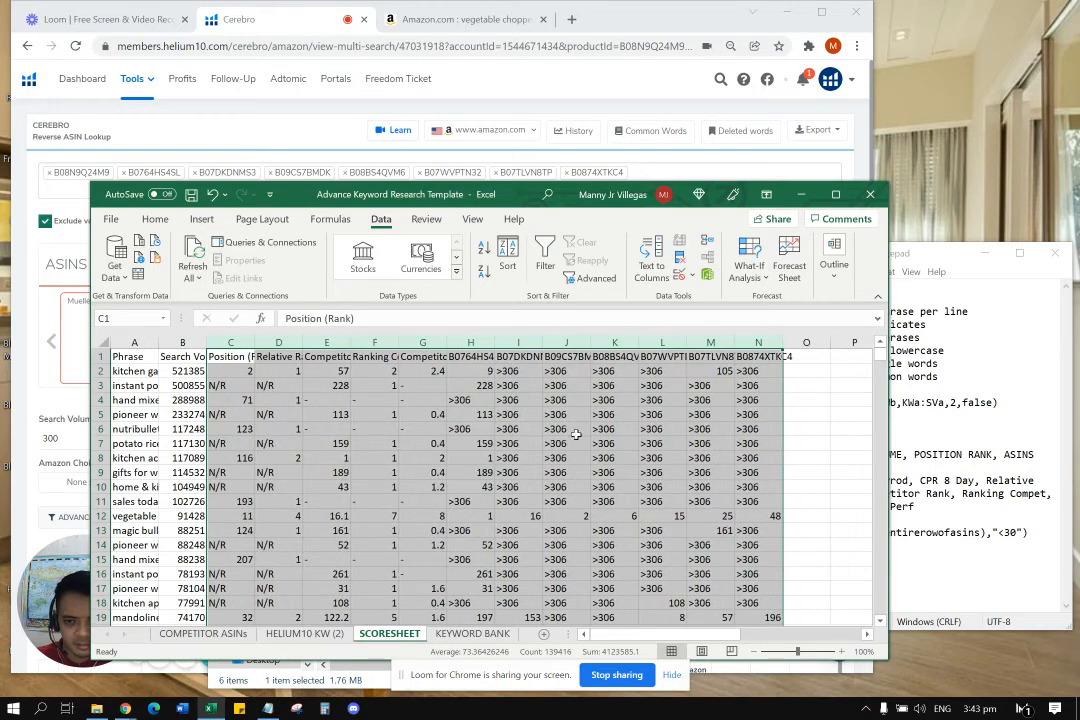
Delete the four columns from Relative Rank up to, but excluding, the first competitor ASIN column.
{"action": "left_click_drag", "start_coordinate": [278, 343], "coordinate": [418, 346]}
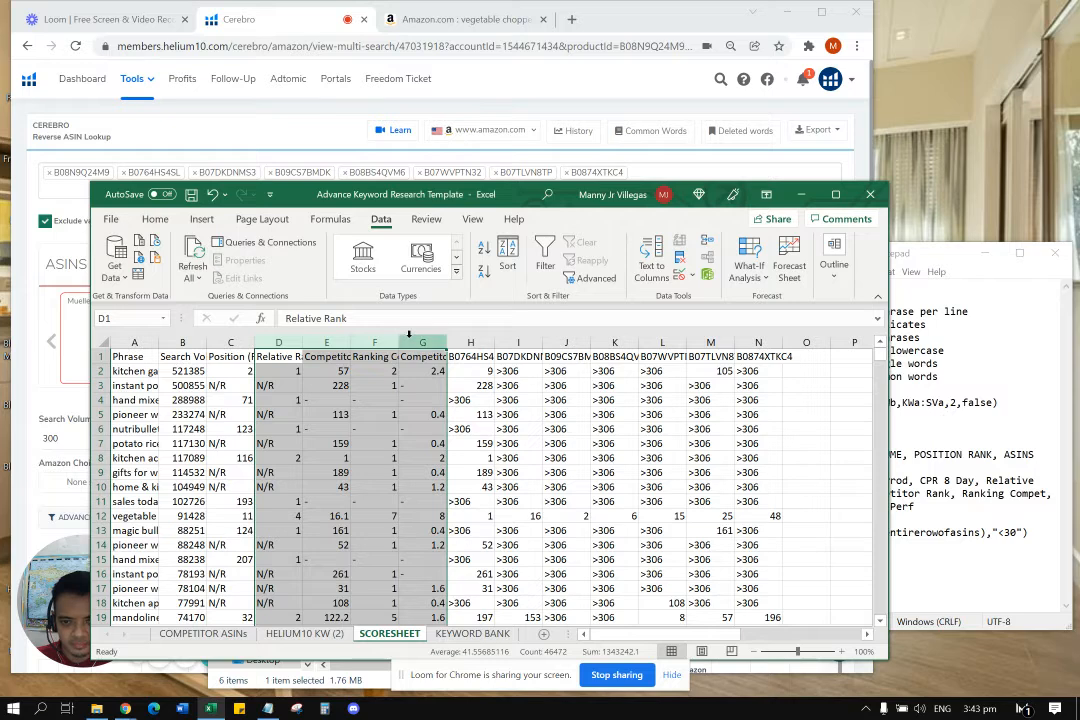
{"action": "right_click", "coordinate": [416, 344]}
{"action": "left_click", "coordinate": [450, 486]}
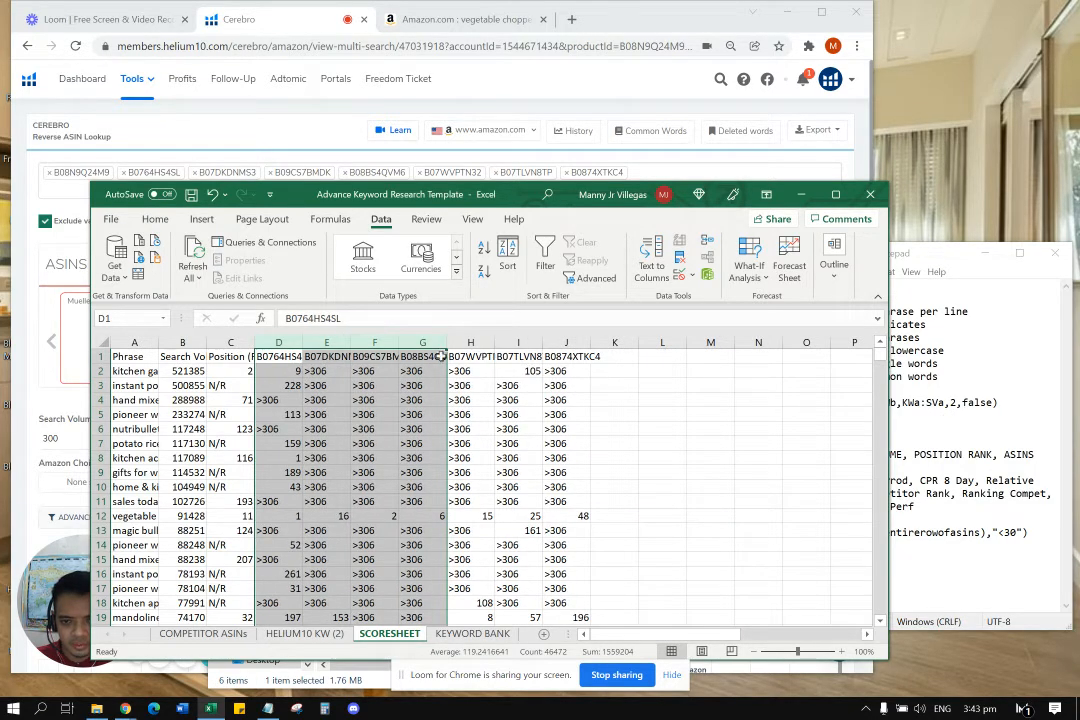
{"action": "left_click", "coordinate": [706, 413]}
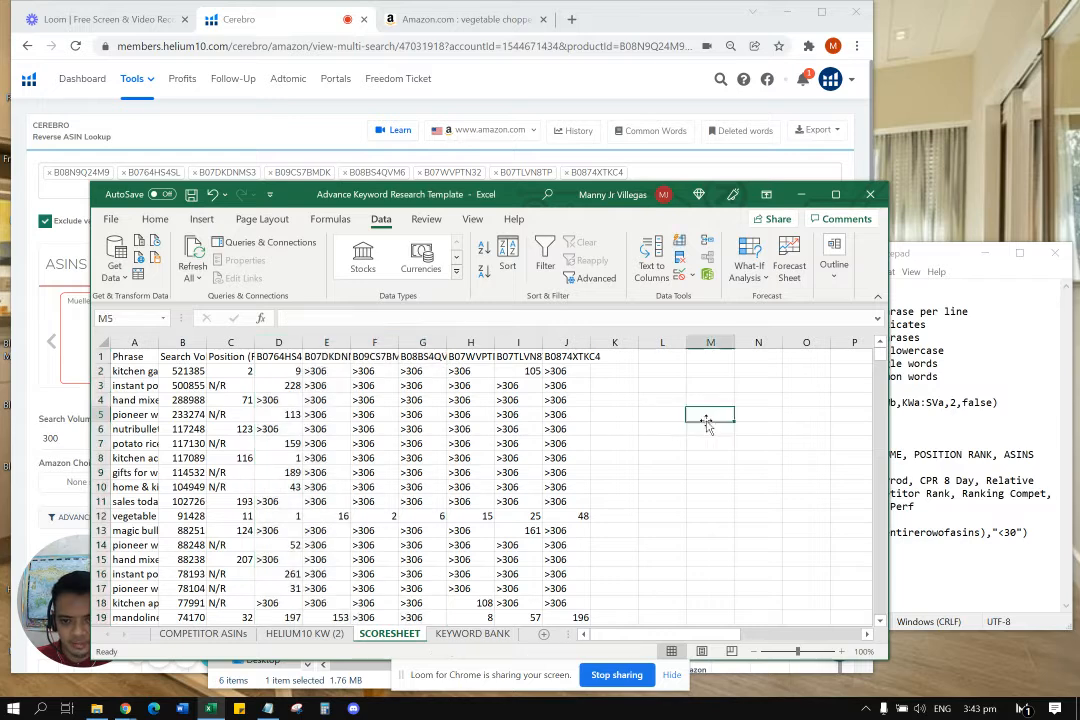
Copy the list of eight ASINs in F7:F14 of the COMPETITOR ASINs sheet.
{"action": "left_click", "coordinate": [203, 633]}
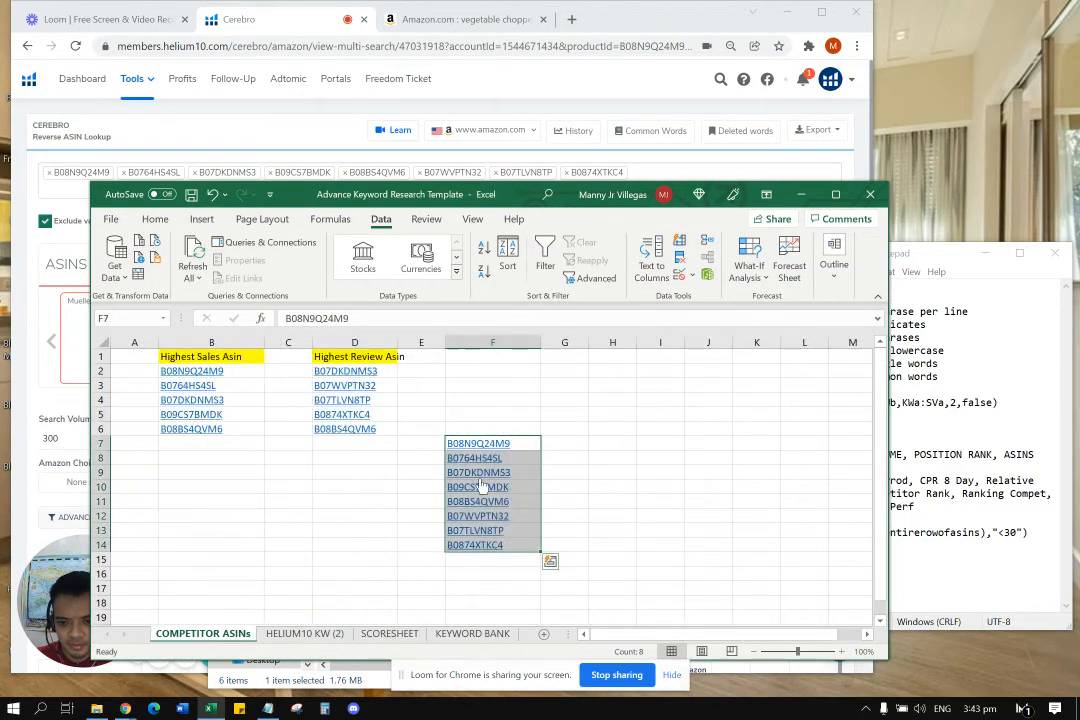
{"action": "left_click", "coordinate": [660, 486]}
{"action": "left_click_drag", "start_coordinate": [523, 444], "coordinate": [521, 545]}
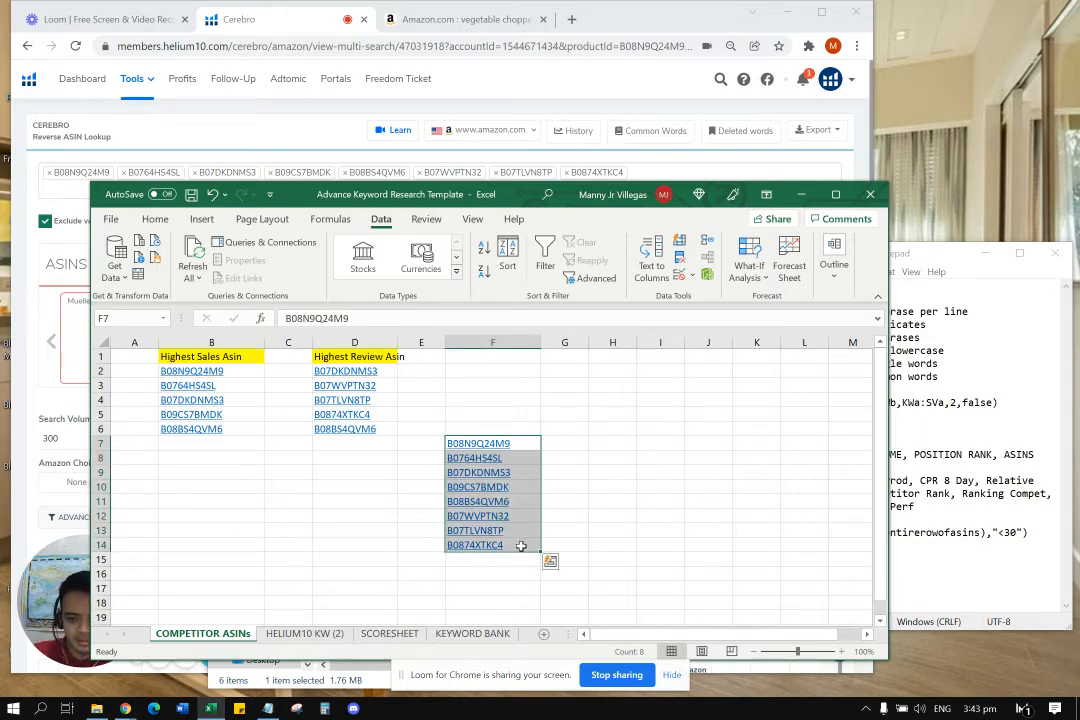
{"action": "key", "text": "ctrl+c"}
Paste the copied ASINs transposed into the SCORESHEET header row starting at C1, replacing Position (Rank) and the existing ASIN headings.
{"action": "left_click", "coordinate": [490, 633]}
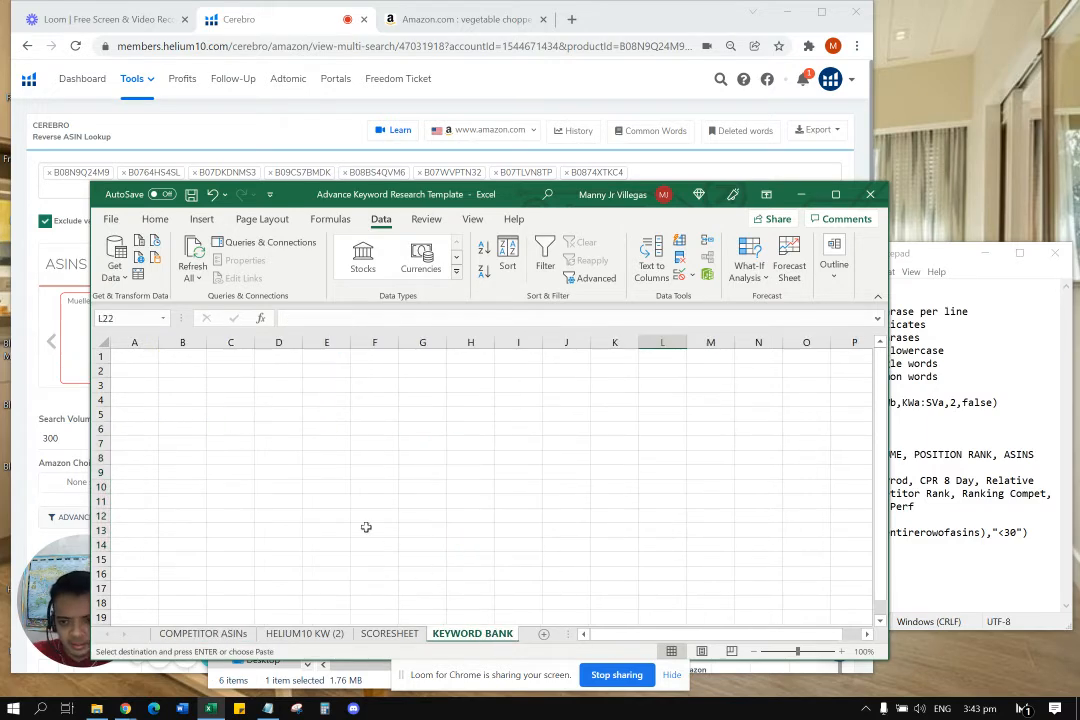
{"action": "left_click", "coordinate": [389, 633]}
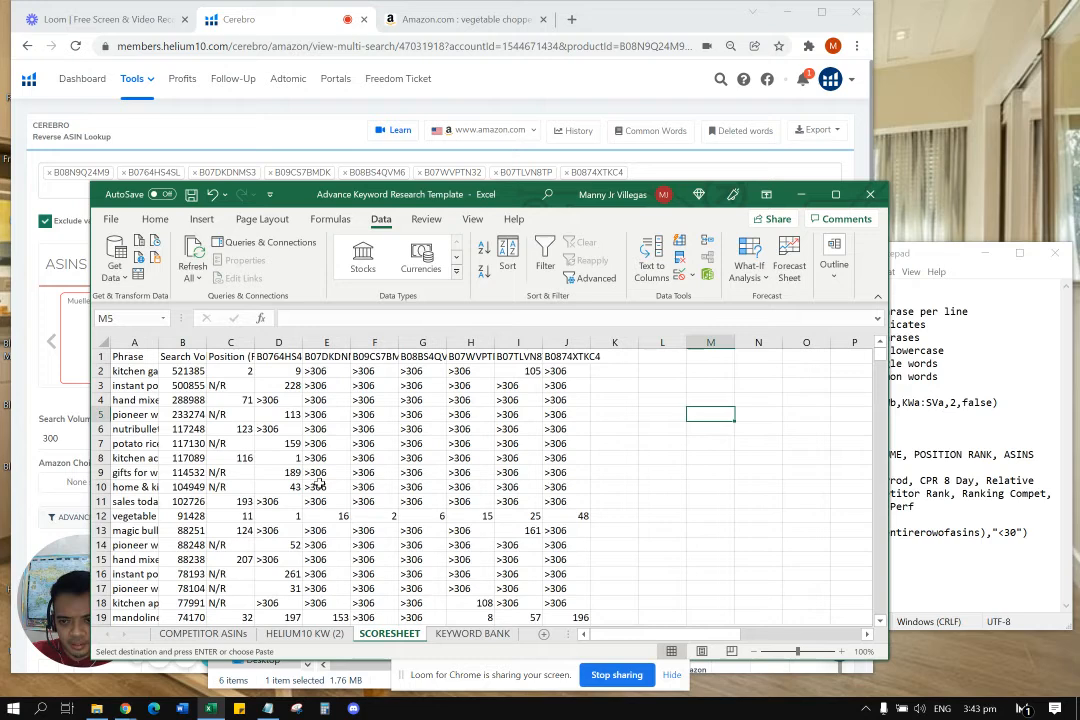
{"action": "left_click", "coordinate": [231, 356]}
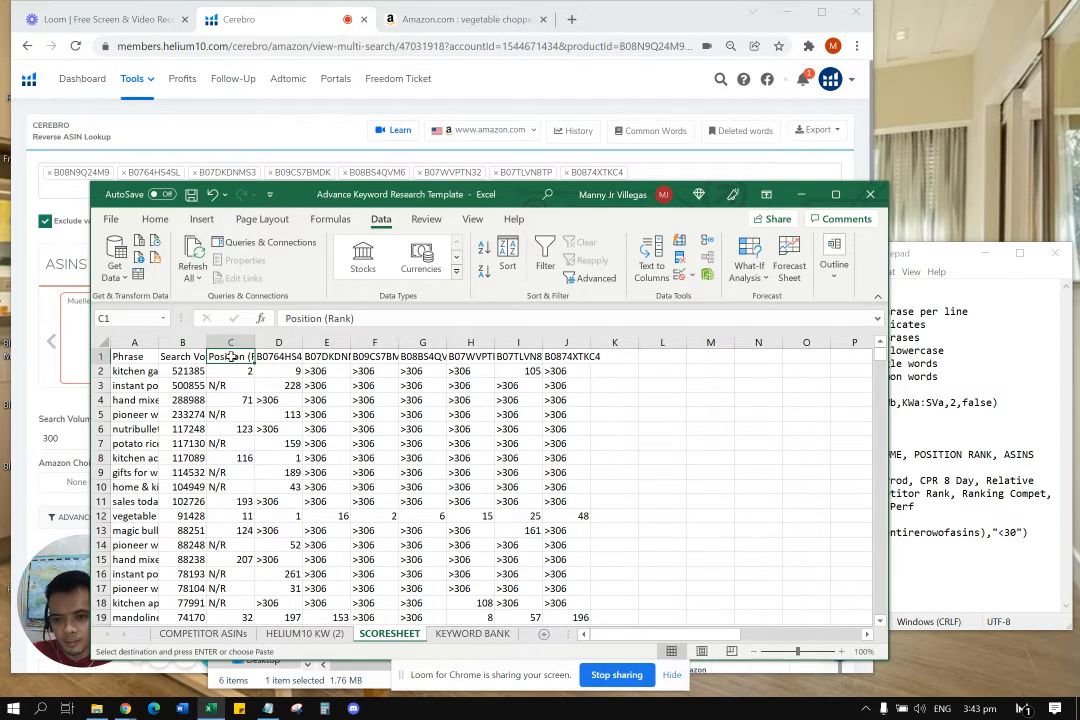
{"action": "right_click", "coordinate": [231, 357]}
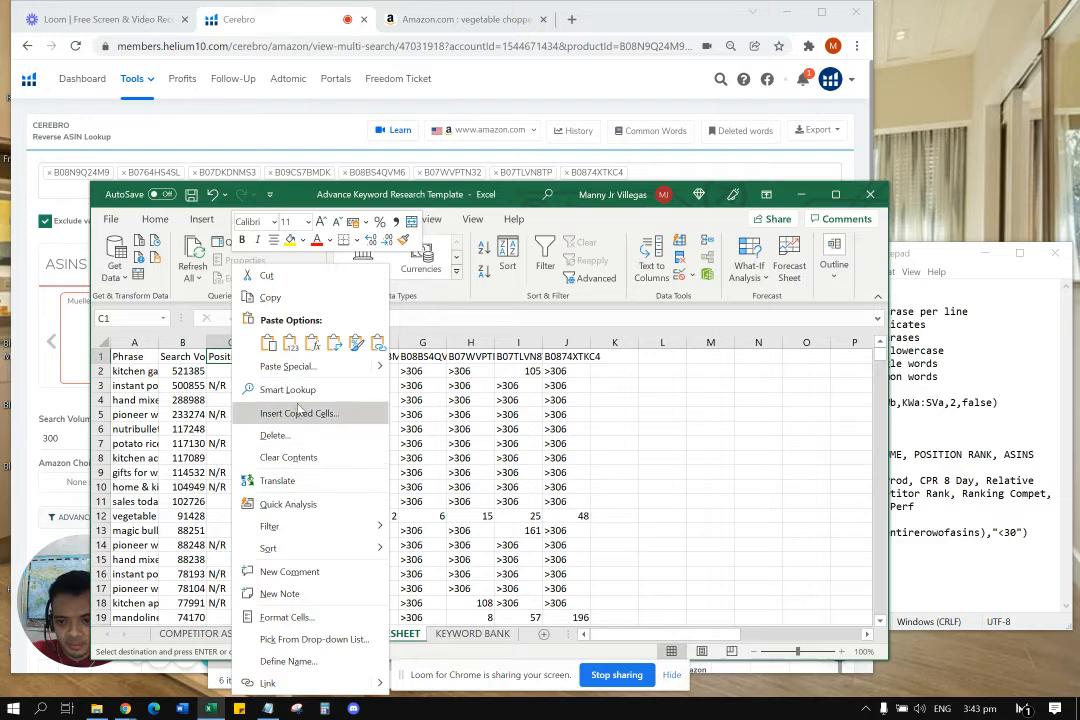
{"action": "mouse_move", "coordinate": [383, 370]}
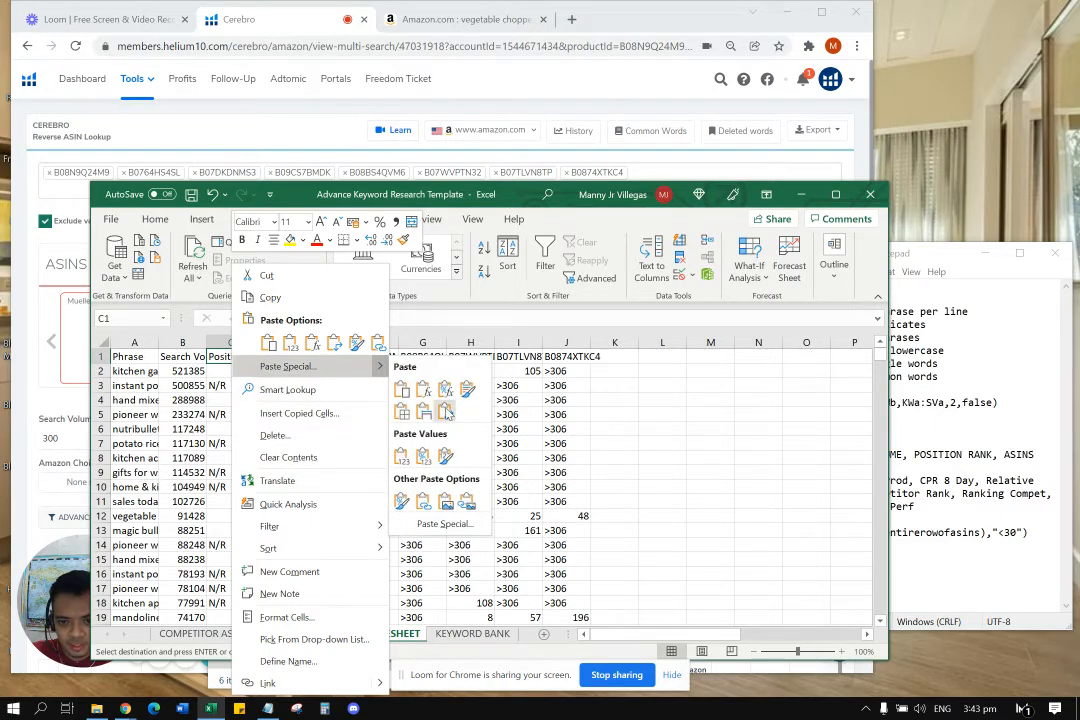
{"action": "left_click", "coordinate": [449, 407]}
{"action": "left_click", "coordinate": [695, 444]}
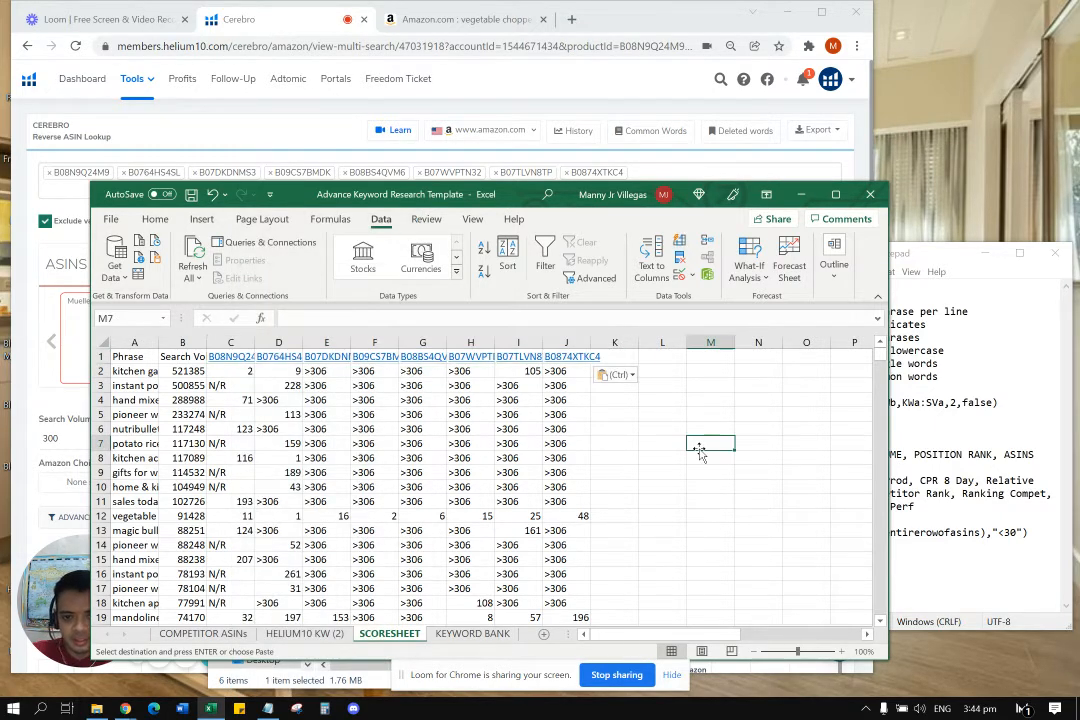
{"action": "left_click", "coordinate": [712, 486]}
{"action": "key", "text": "Escape"}
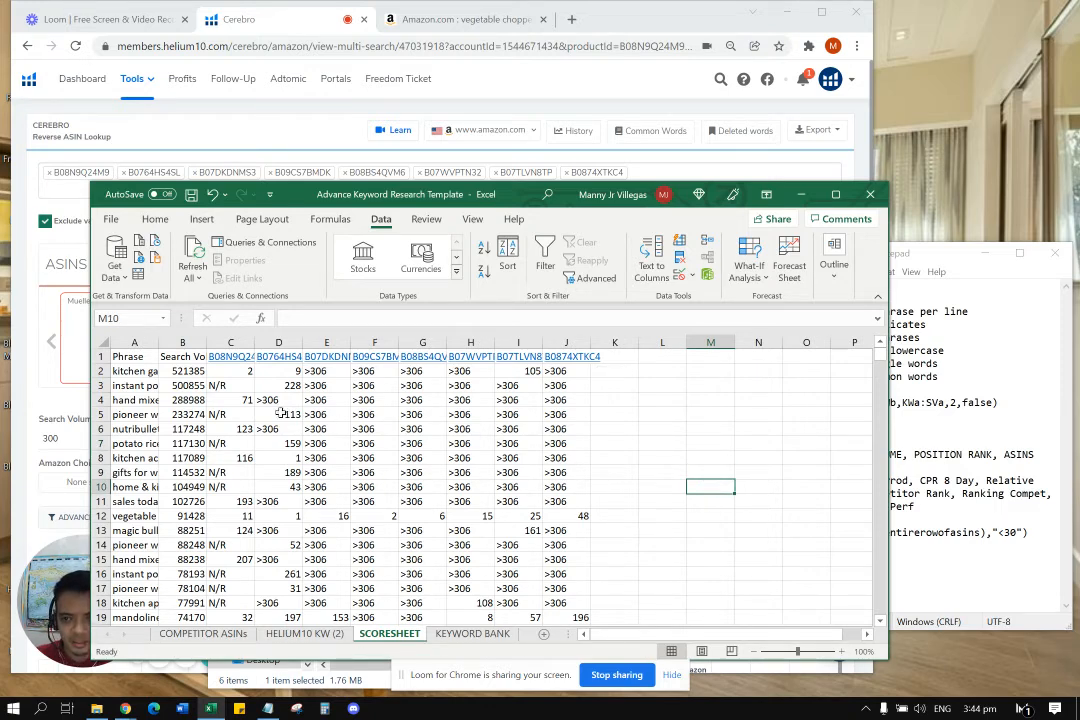
Insert a blank column before the Phrase column in SCORESHEET and enter the heading SCORE in A1.
{"action": "right_click", "coordinate": [143, 336]}
{"action": "left_click", "coordinate": [181, 460]}
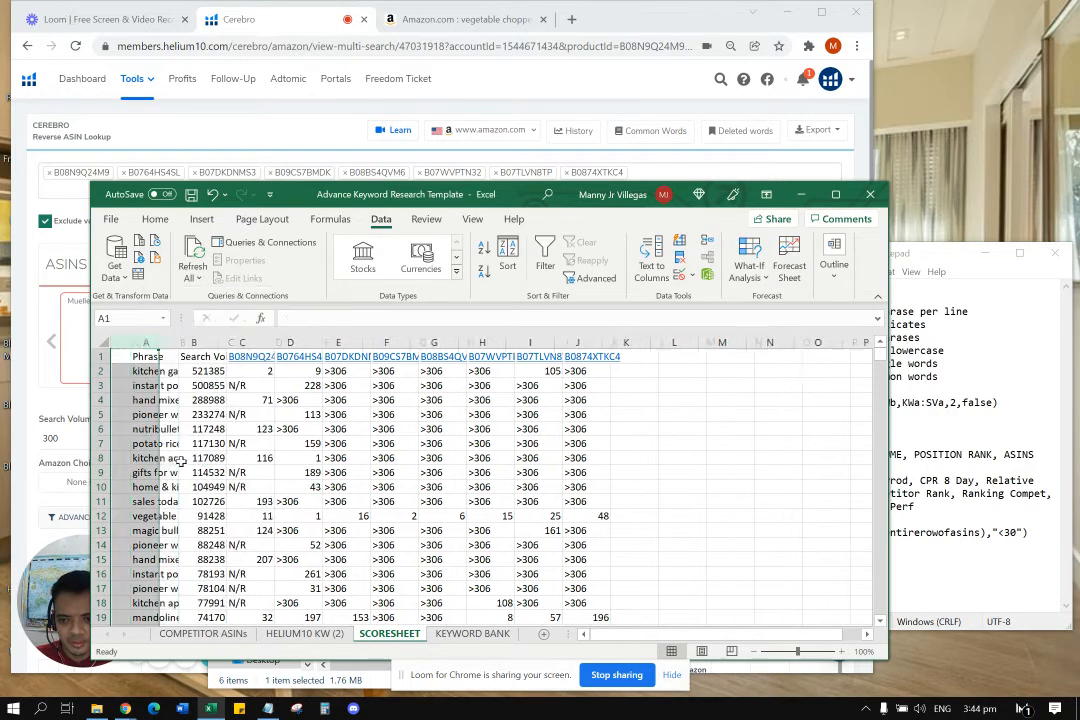
{"action": "left_click", "coordinate": [148, 359]}
{"action": "double_click", "coordinate": [149, 360]}
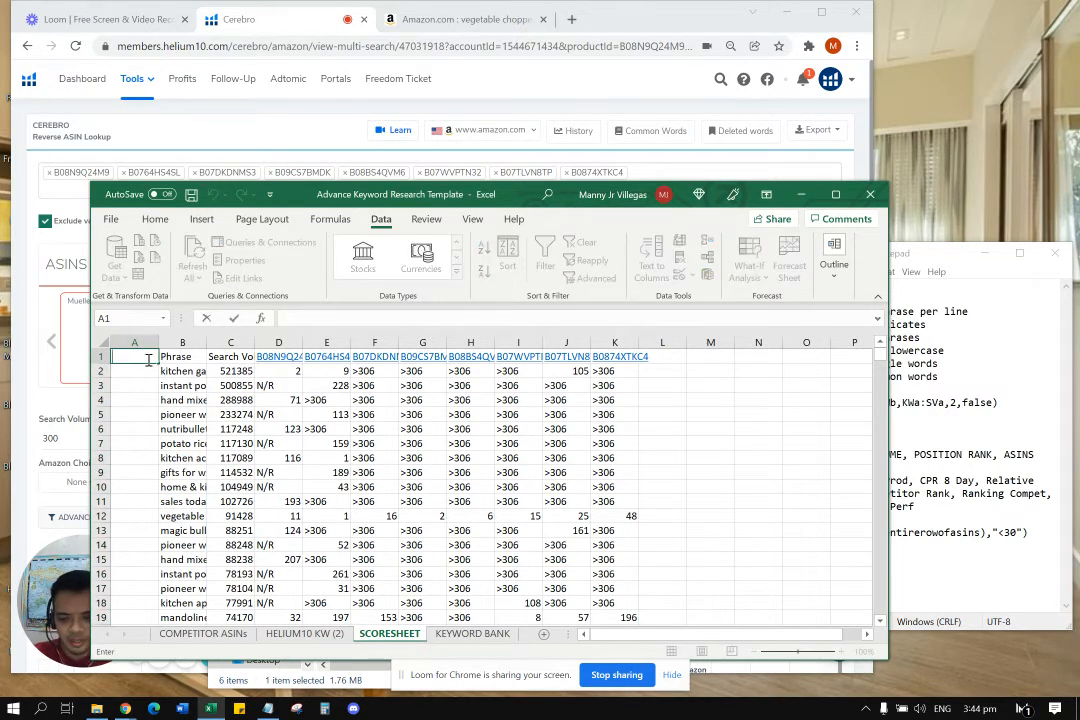
{"action": "type", "text": "SC"}
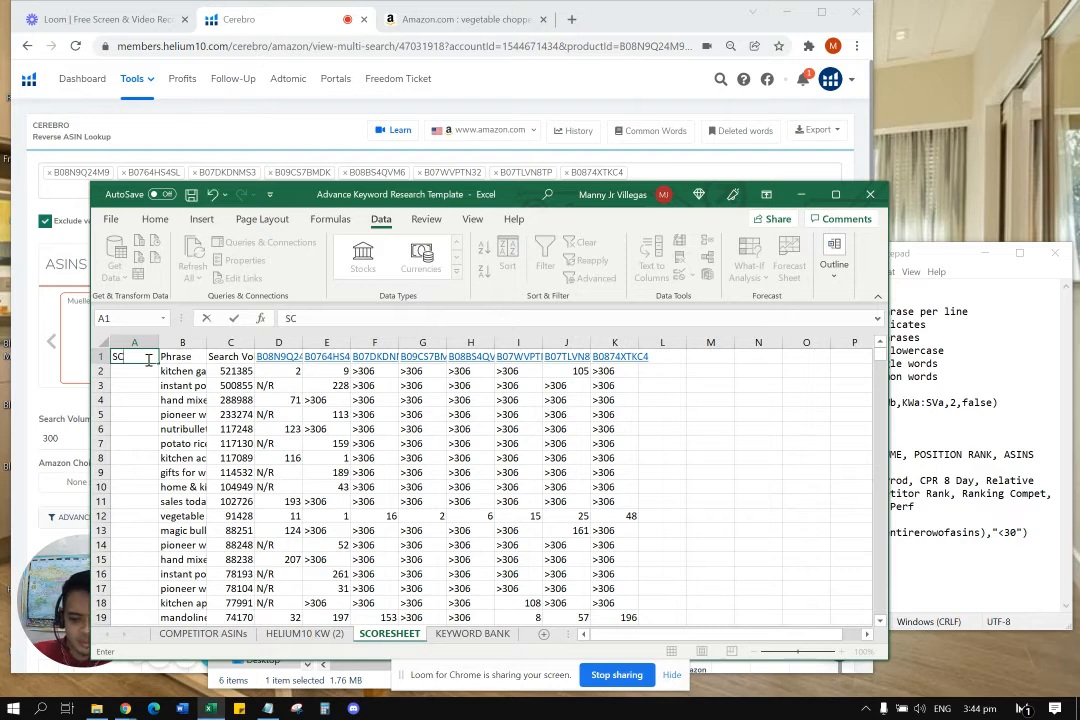
{"action": "type", "text": "ORE"}
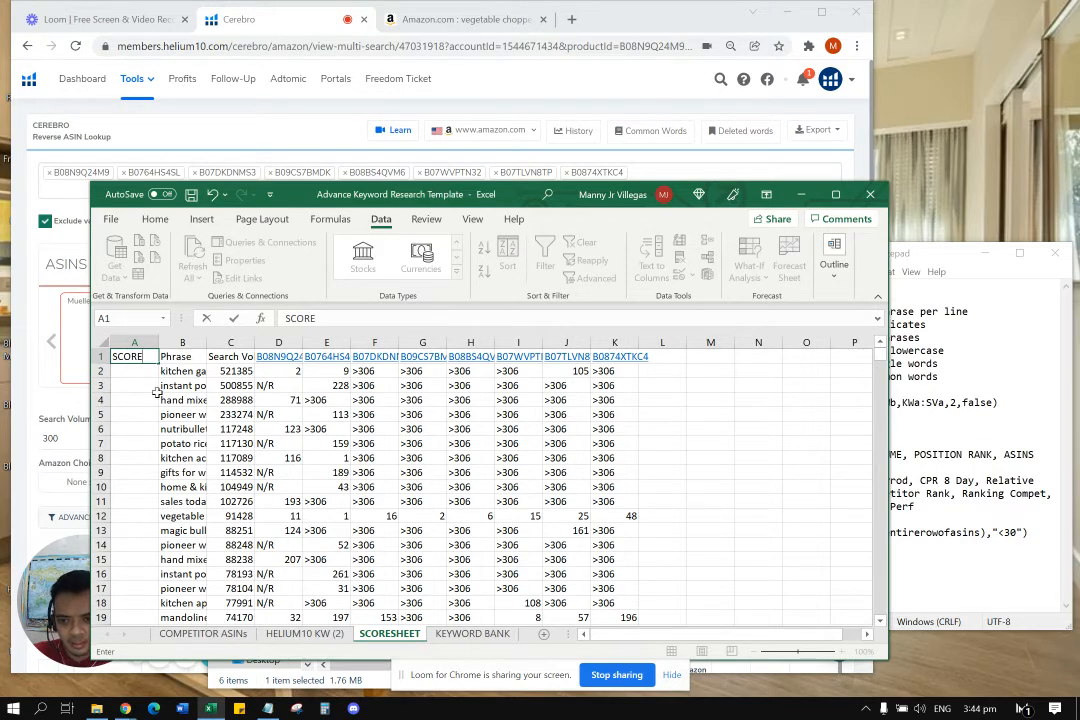
{"action": "key", "text": "Return"}
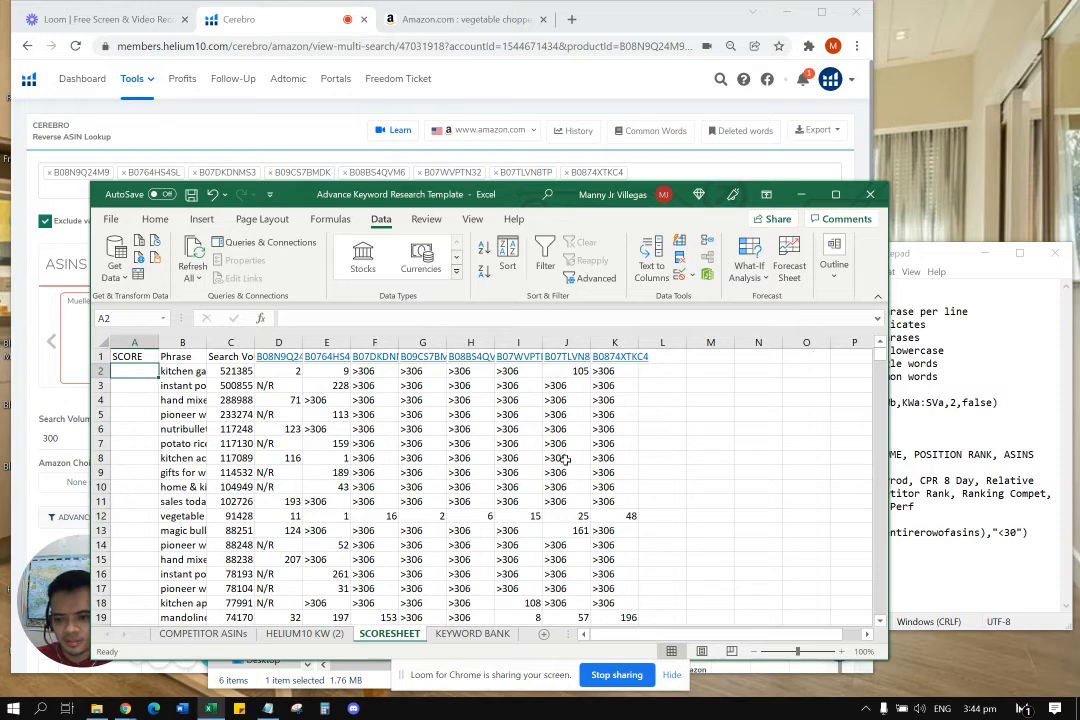
{"action": "left_click", "coordinate": [712, 443]}
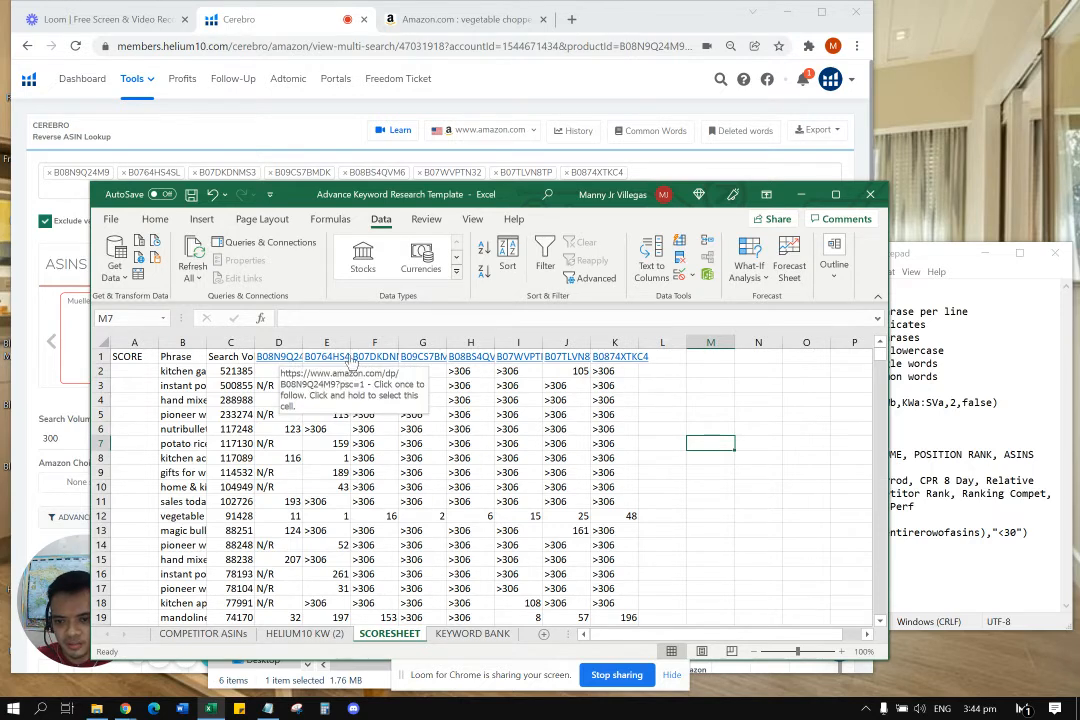
{"action": "left_click_drag", "start_coordinate": [660, 356], "coordinate": [443, 368]}
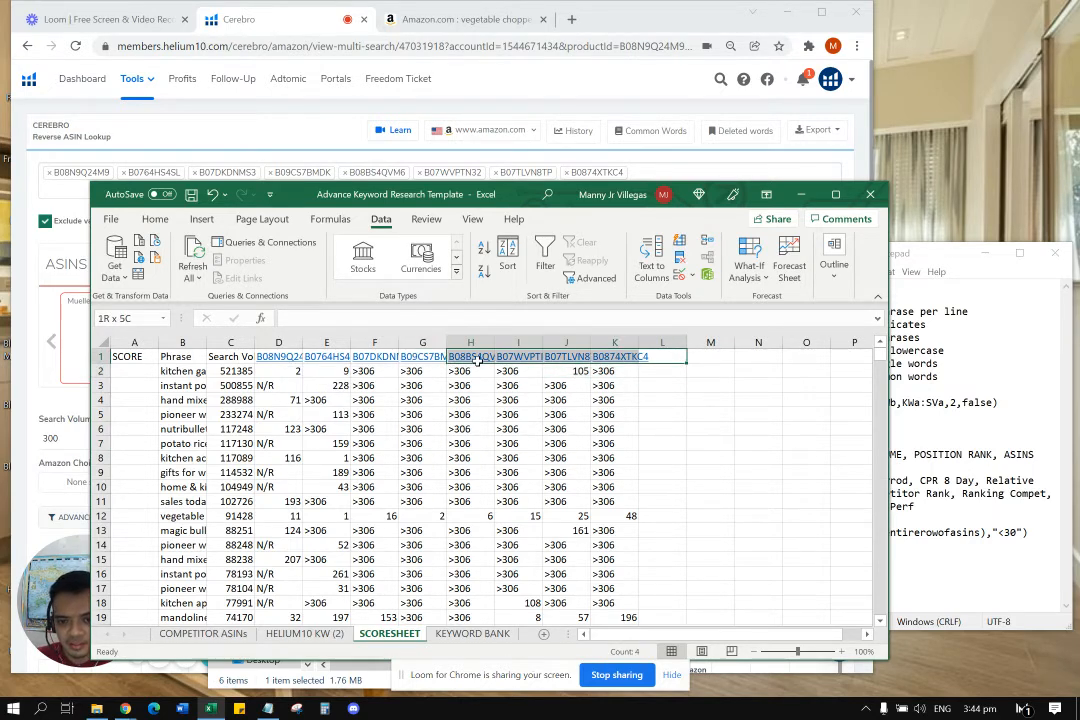
{"action": "left_click", "coordinate": [702, 405]}
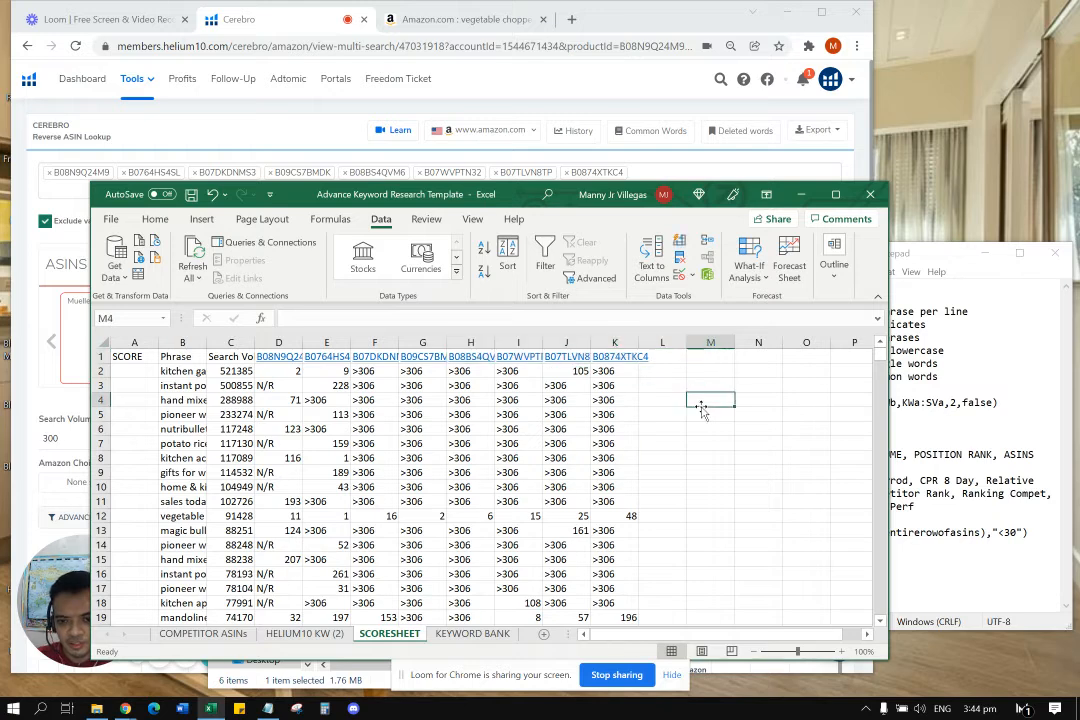
{"action": "left_click", "coordinate": [285, 372]}
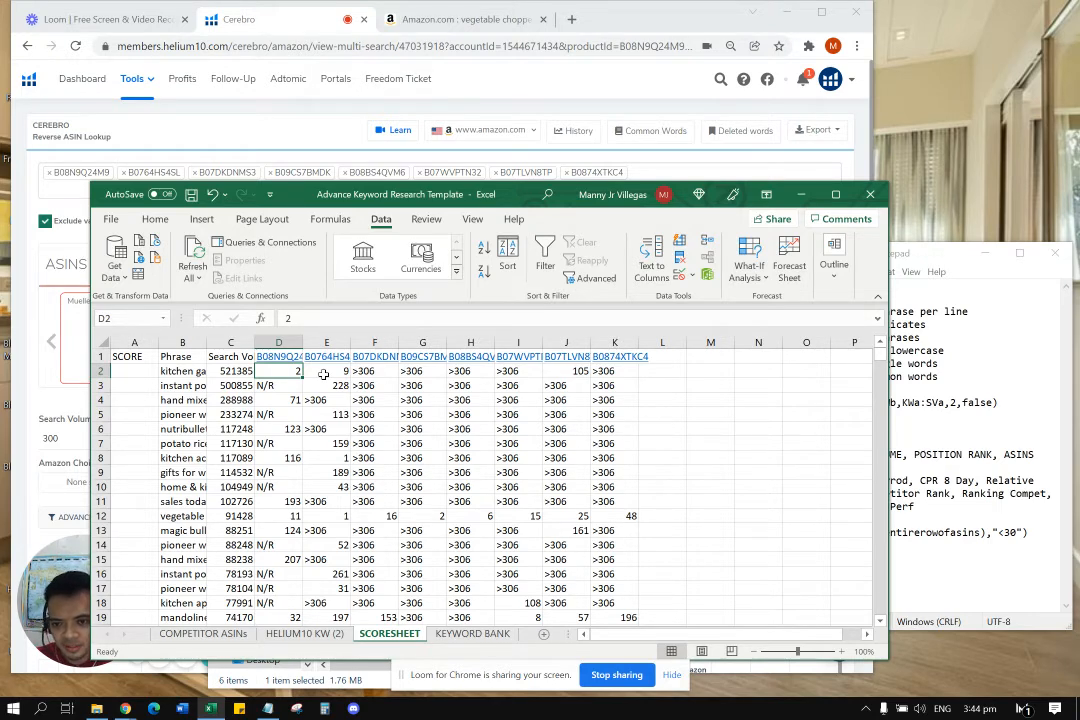
{"action": "left_click", "coordinate": [180, 372]}
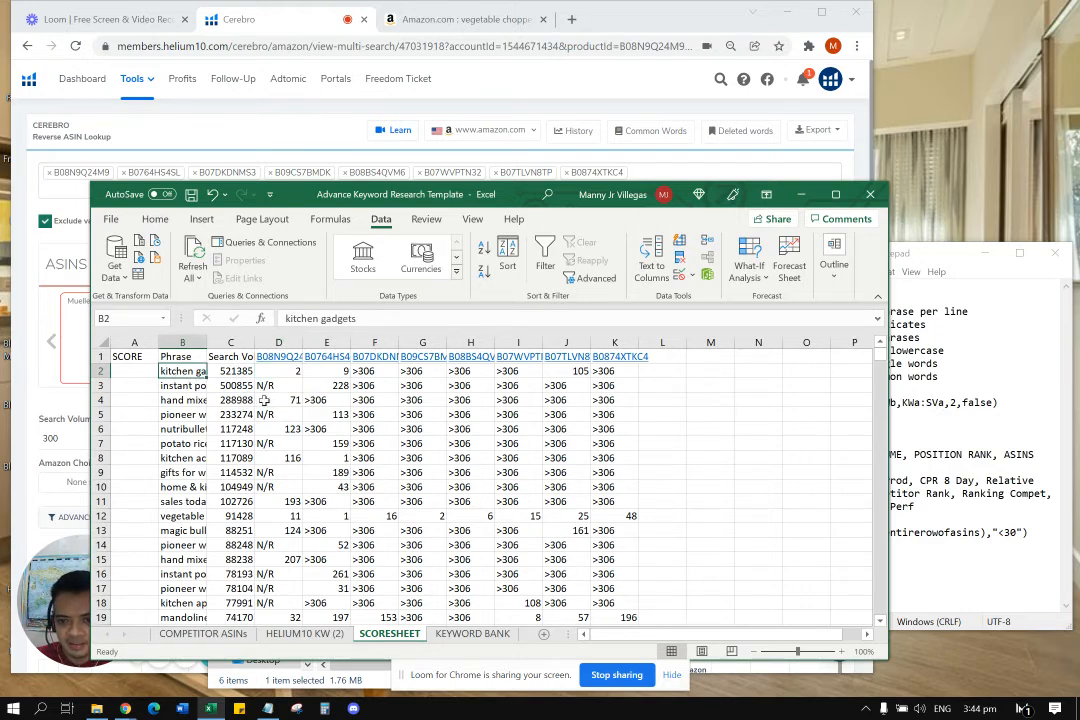
{"action": "left_click_drag", "start_coordinate": [290, 371], "coordinate": [618, 373]}
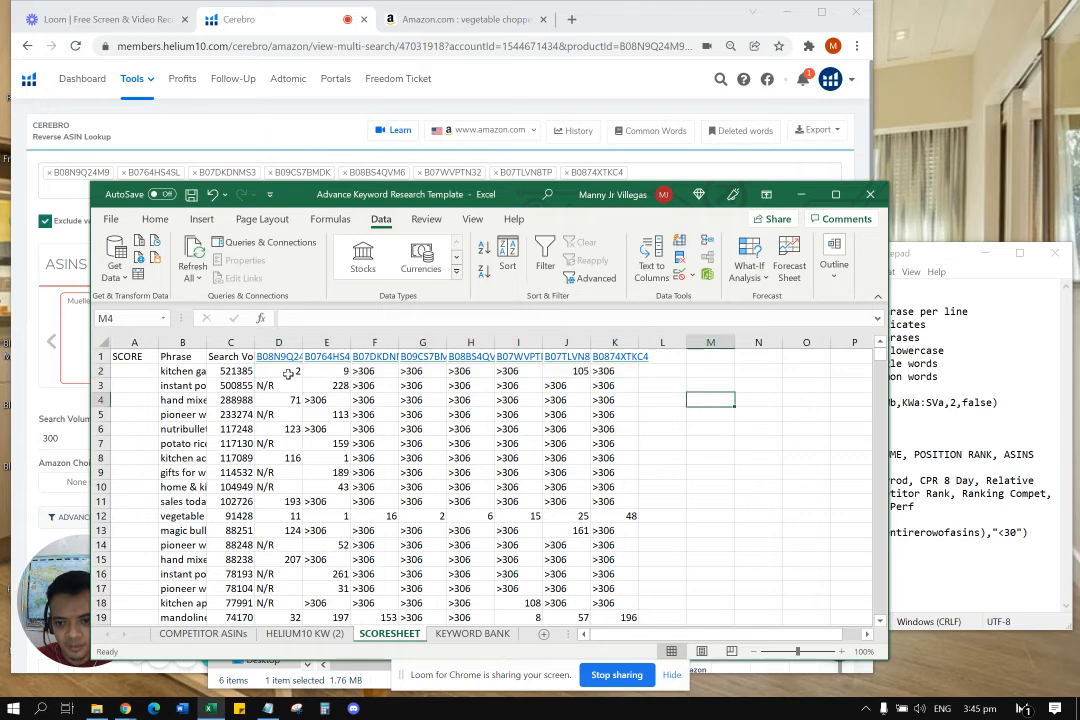
{"action": "left_click_drag", "start_coordinate": [292, 372], "coordinate": [321, 376]}
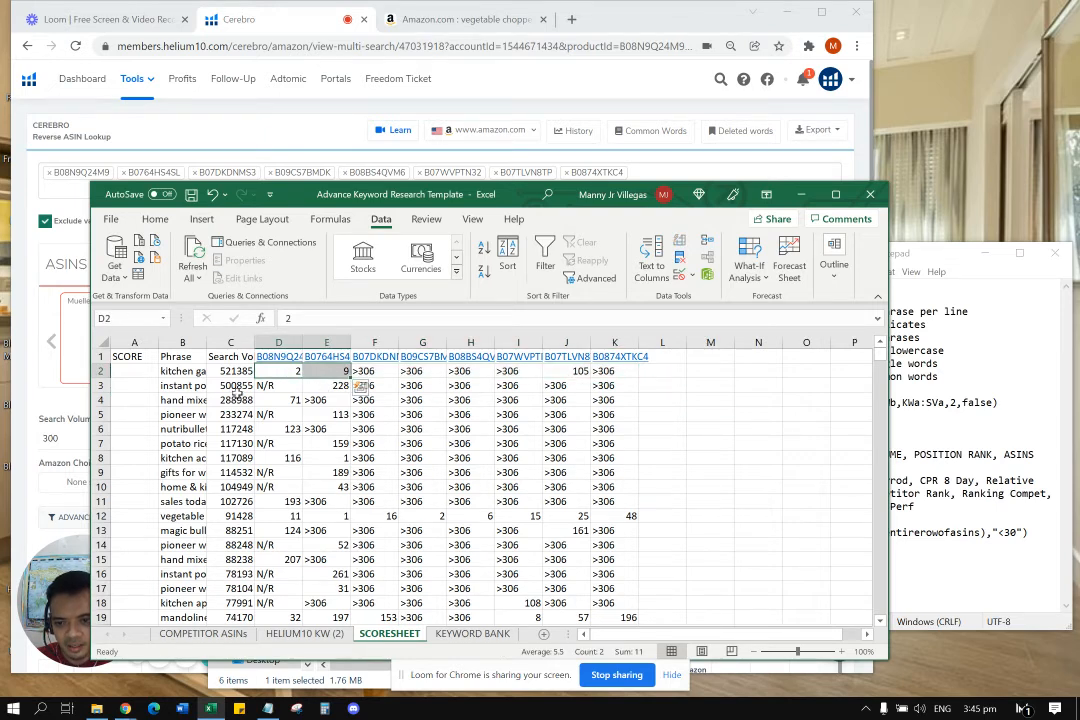
{"action": "left_click", "coordinate": [199, 372]}
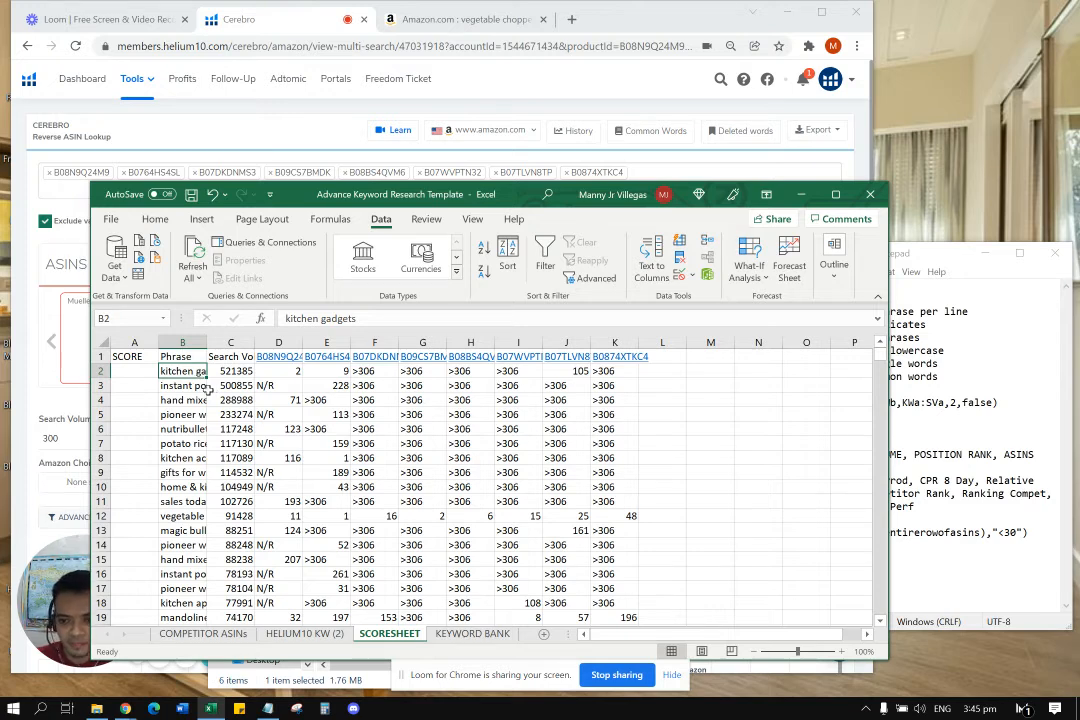
Enter the formula =COUNTIF(D2:K2,"<30") in A2 of the SCORE column.
{"action": "left_click", "coordinate": [154, 374]}
{"action": "type", "text": "="}
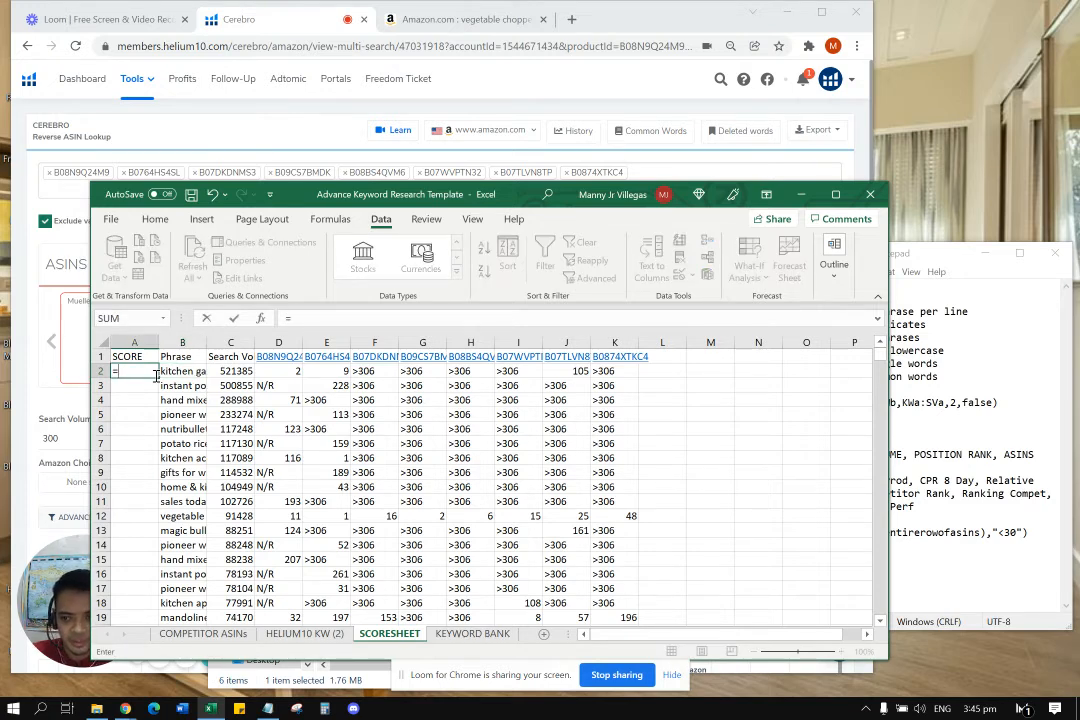
{"action": "type", "text": "counf"}
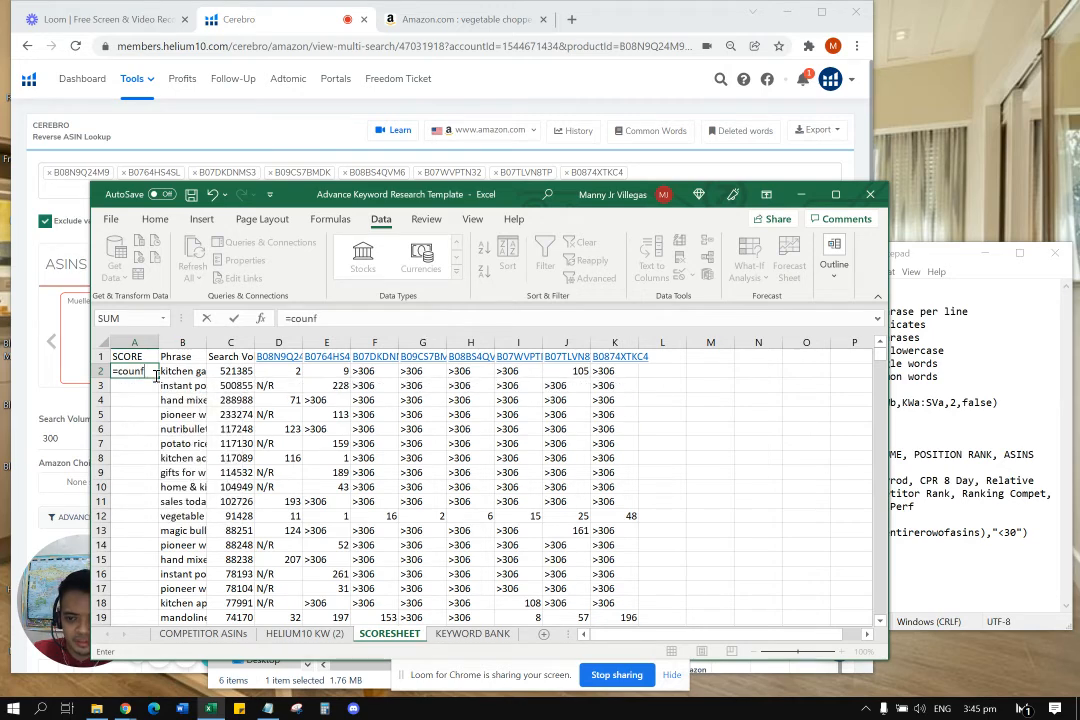
{"action": "key", "text": "BackSpace"}
{"action": "type", "text": "tif"}
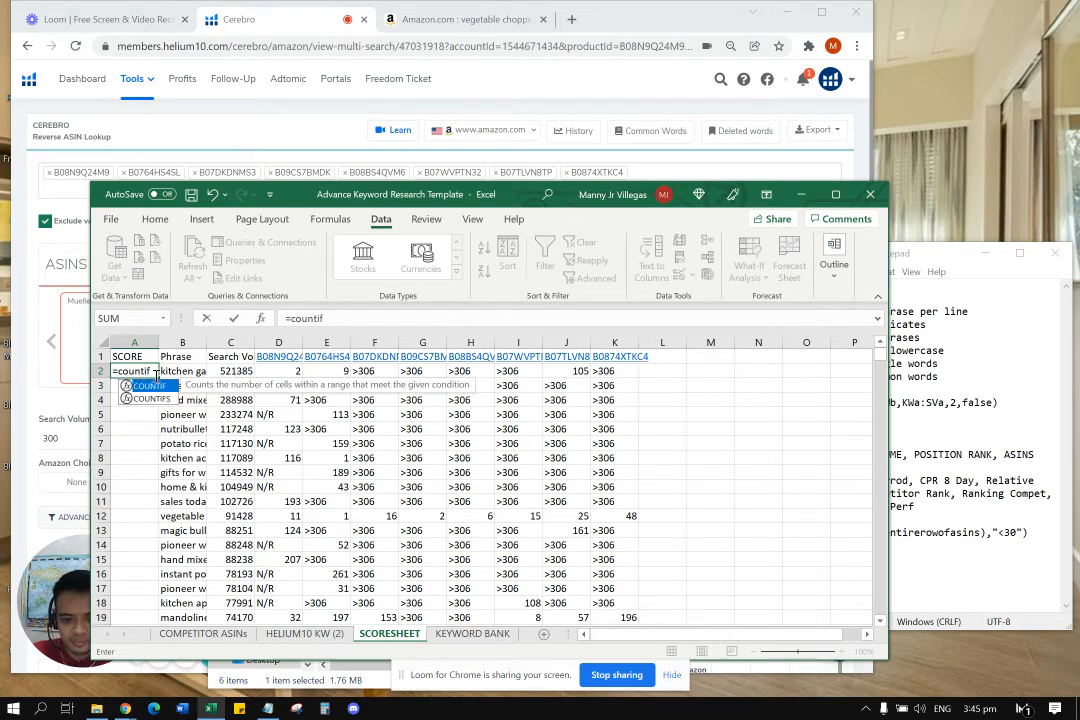
{"action": "type", "text": "("}
{"action": "left_click_drag", "start_coordinate": [268, 376], "coordinate": [606, 372]}
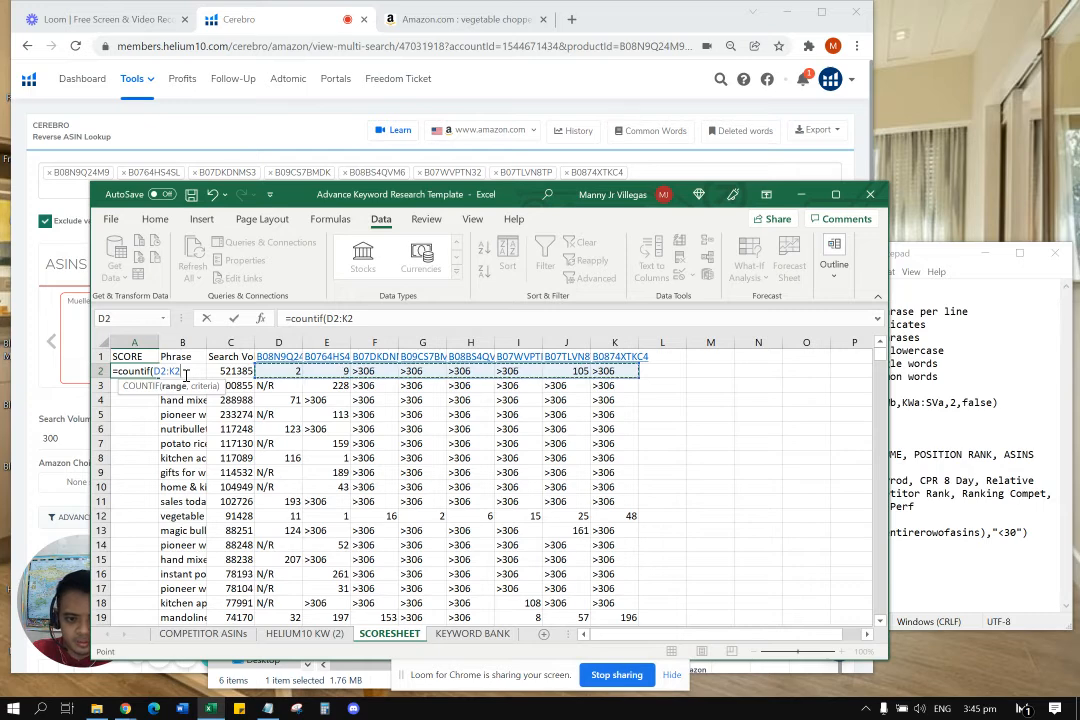
{"action": "type", "text": ",\"<3"}
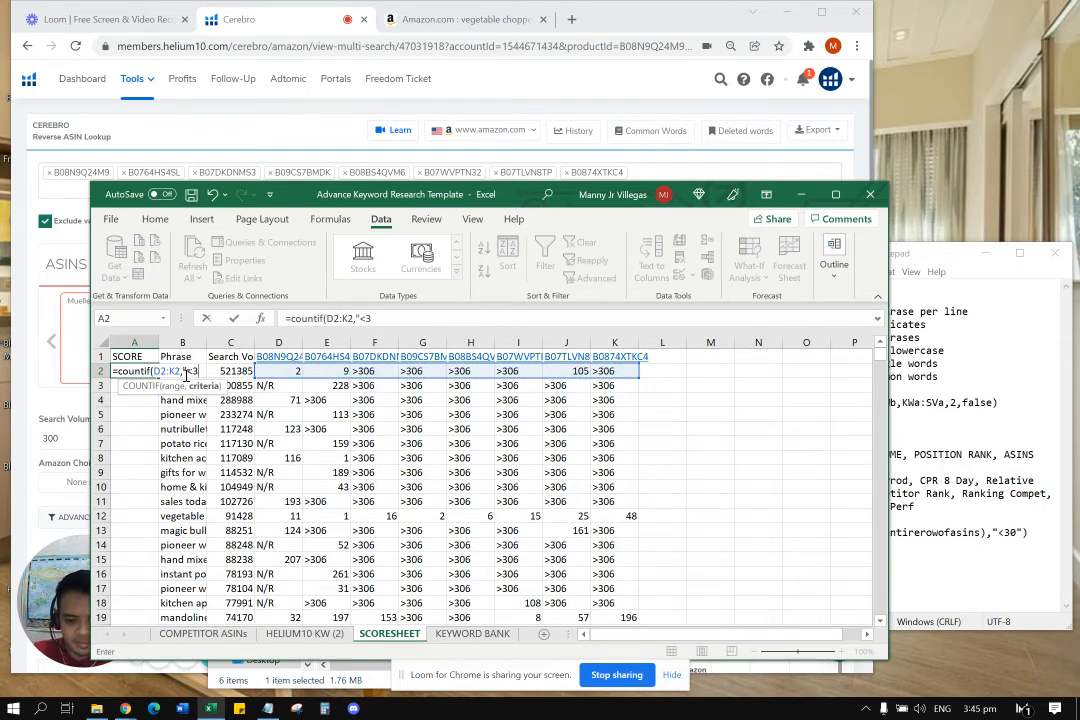
{"action": "type", "text": "0\""}
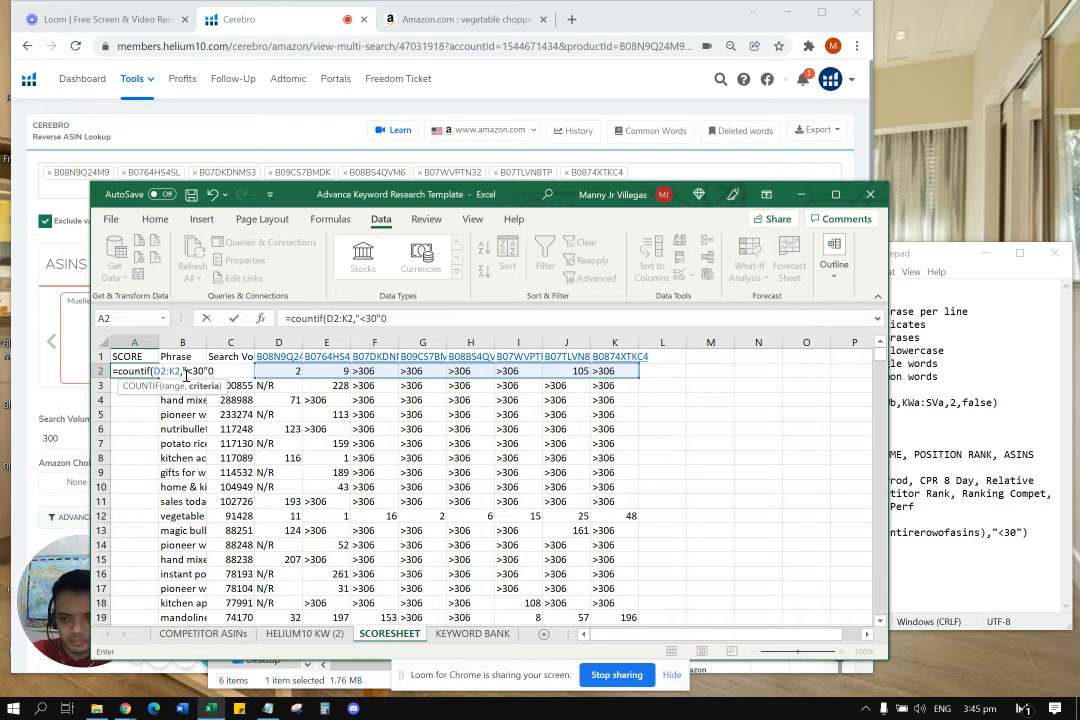
{"action": "key", "text": "Return"}
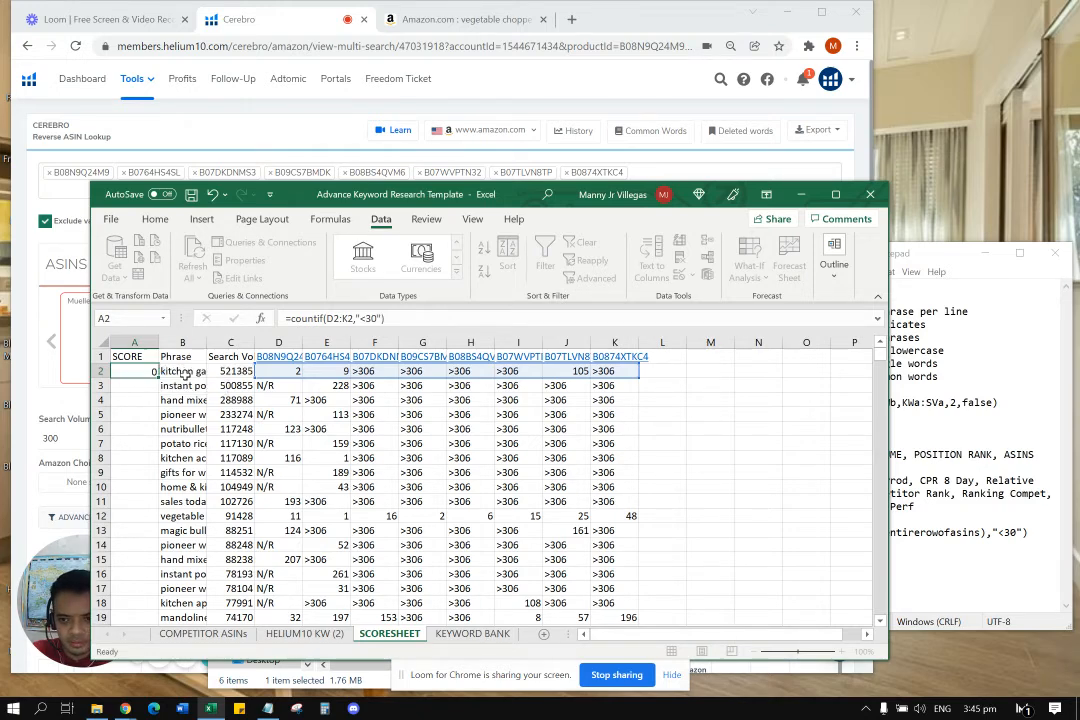
{"action": "left_click", "coordinate": [758, 457]}
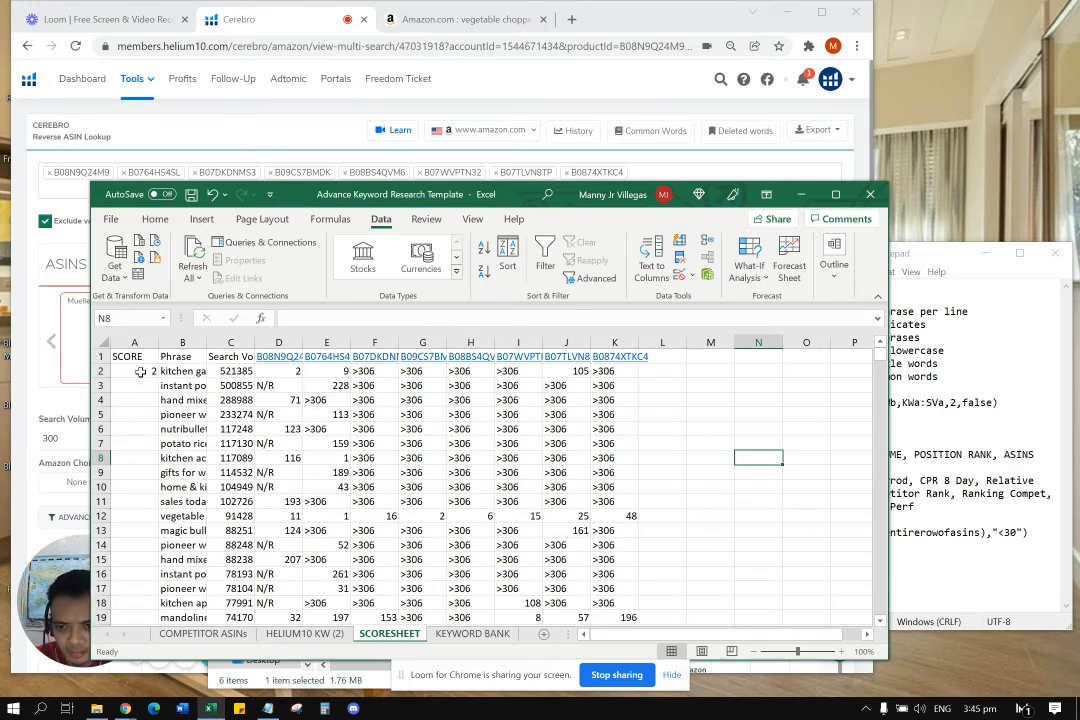
Examine the competitor ranks of the kitchen gadgets row to see which ones count towards its score.
{"action": "left_click", "coordinate": [200, 371]}
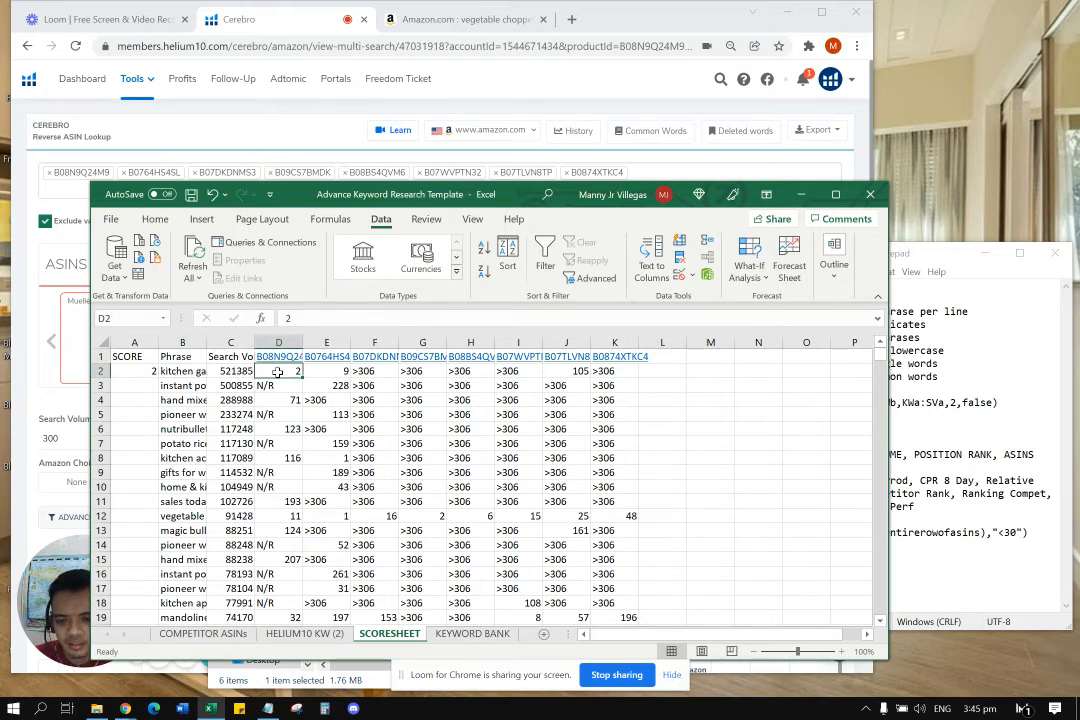
{"action": "left_click", "coordinate": [288, 371]}
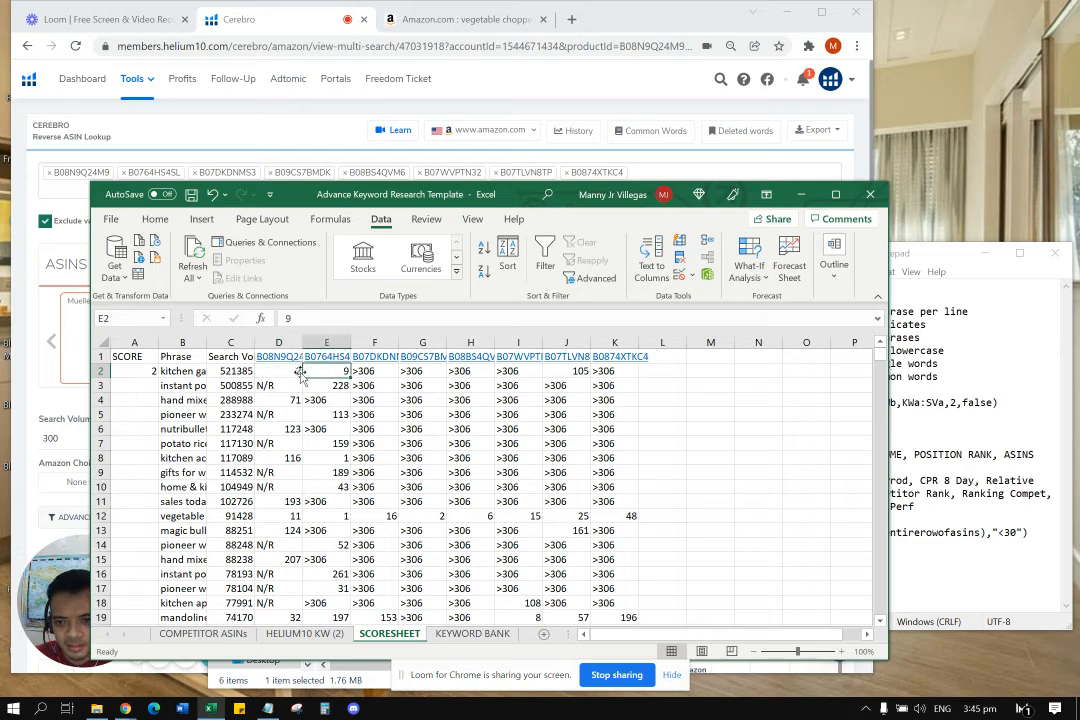
{"action": "key", "text": "Left"}
{"action": "key", "text": "Left"}
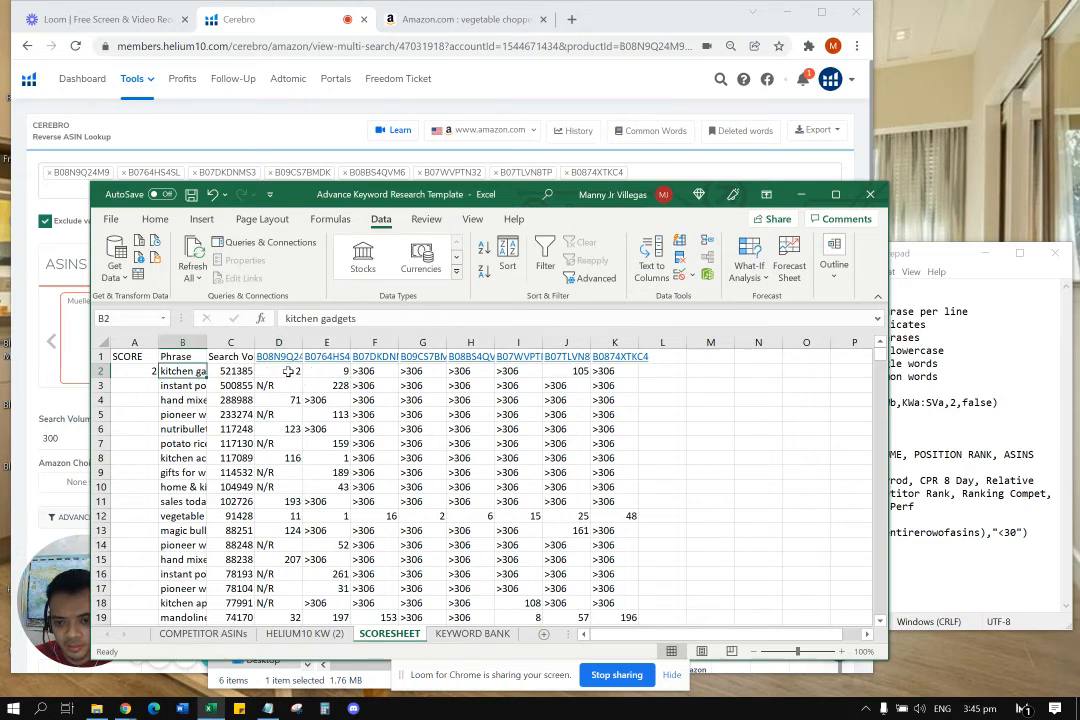
{"action": "key", "text": "Right"}
{"action": "key", "text": "Right"}
{"action": "key", "text": "Right"}
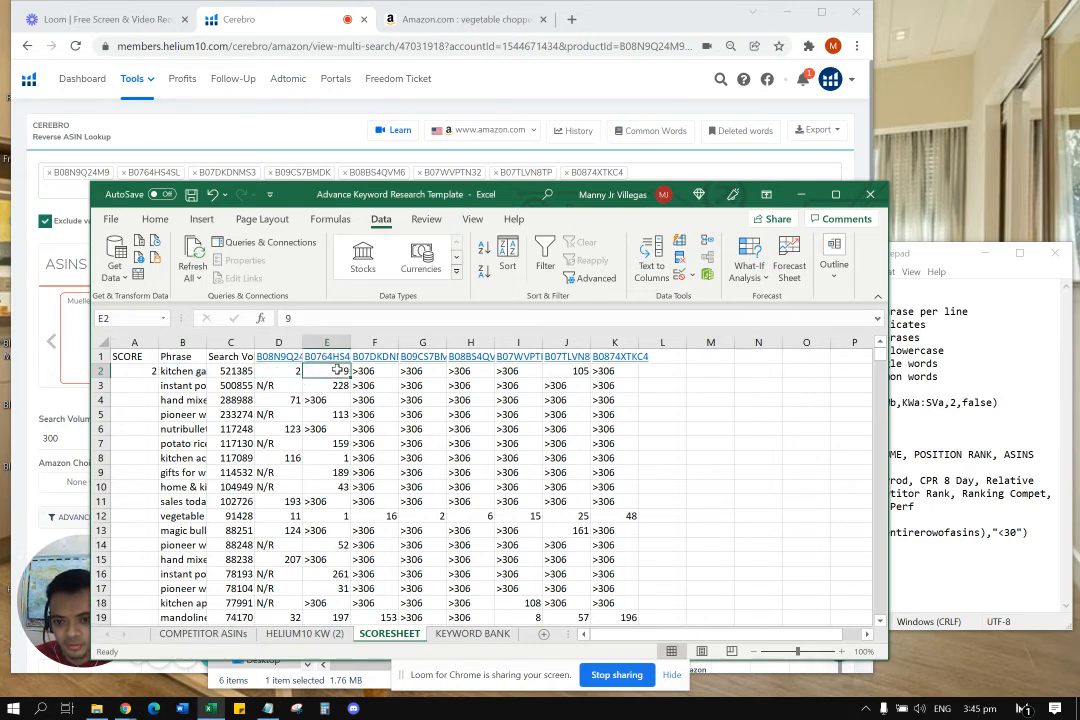
{"action": "left_click", "coordinate": [390, 374]}
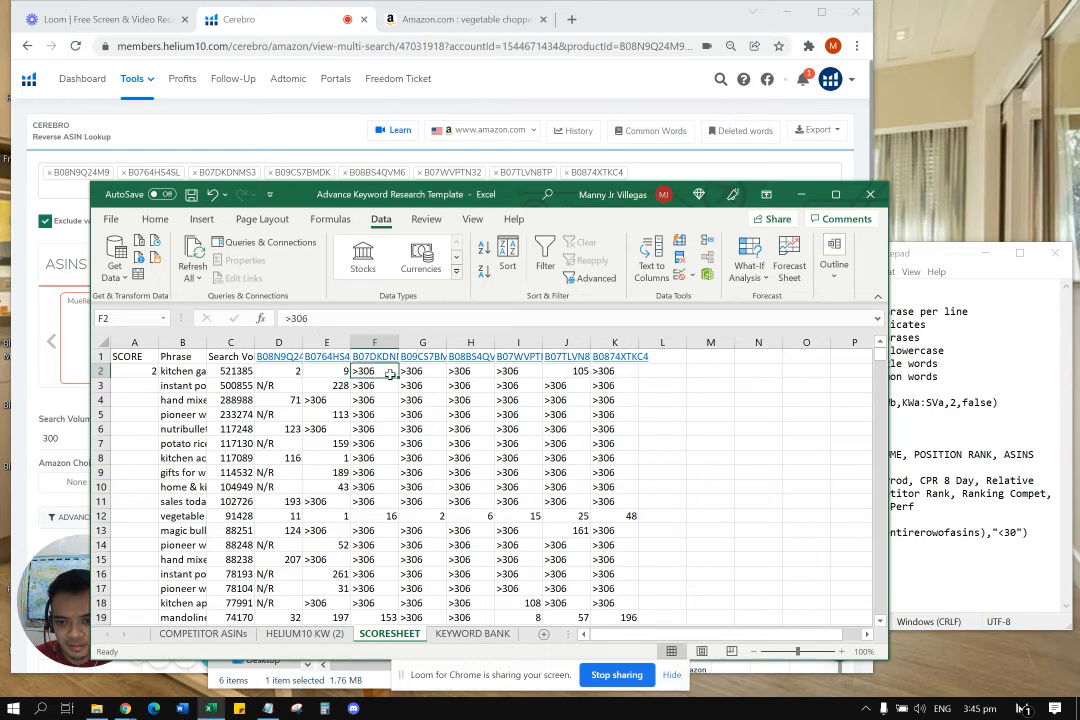
{"action": "left_click_drag", "start_coordinate": [390, 374], "coordinate": [565, 376]}
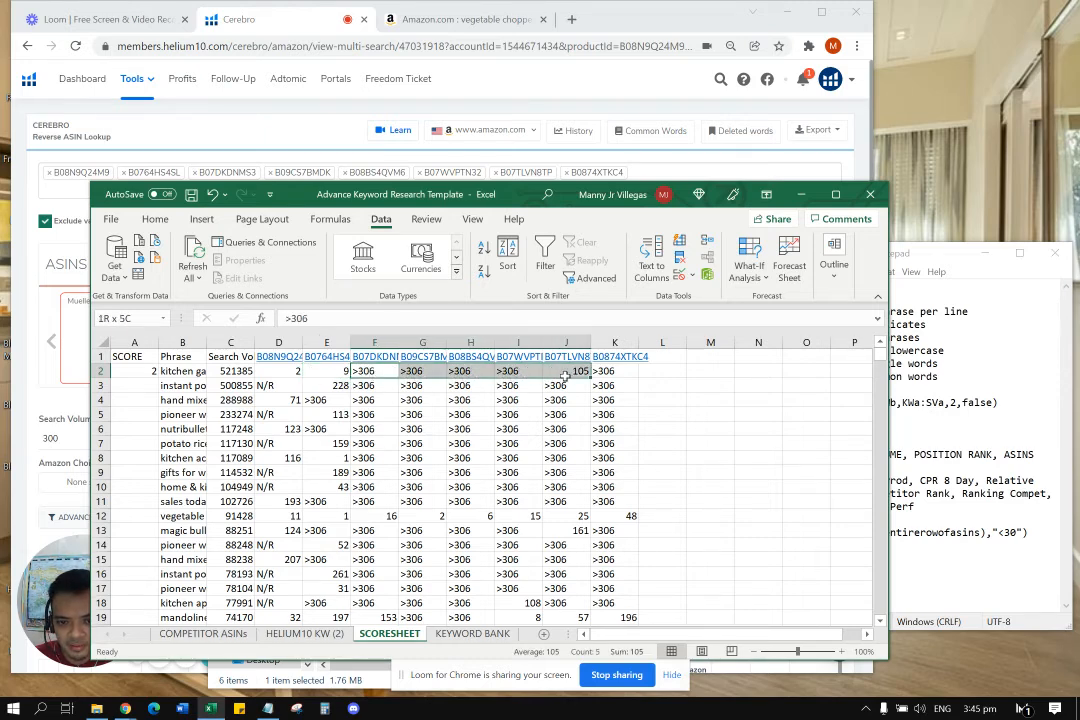
{"action": "left_click", "coordinate": [668, 373]}
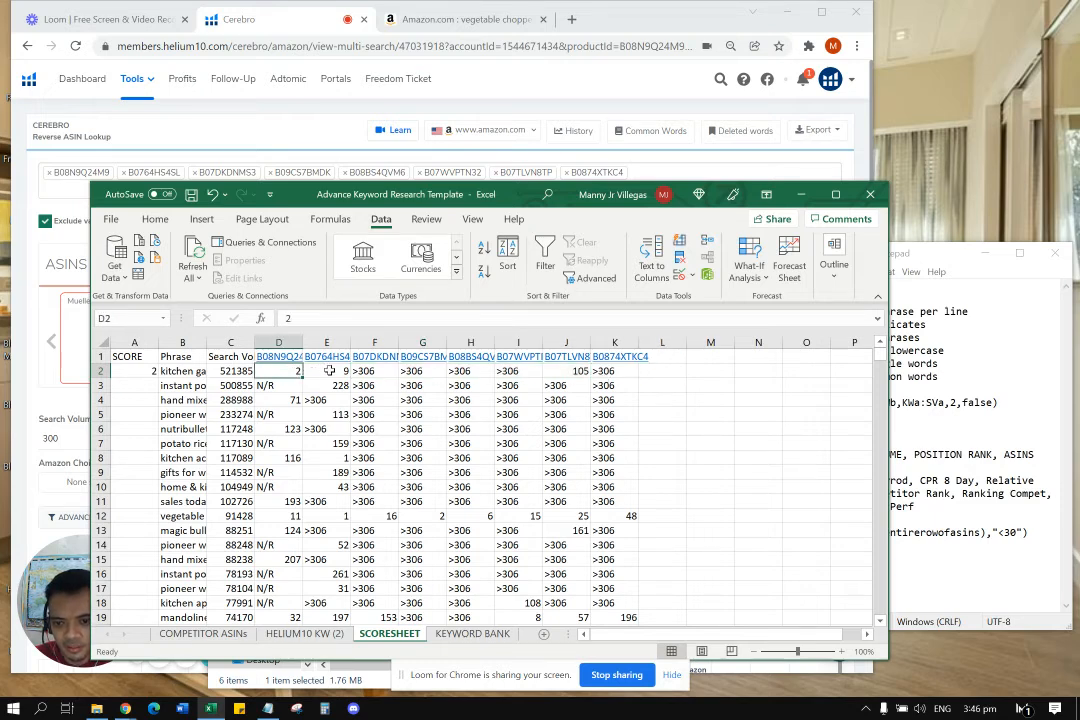
{"action": "left_click", "coordinate": [286, 370]}
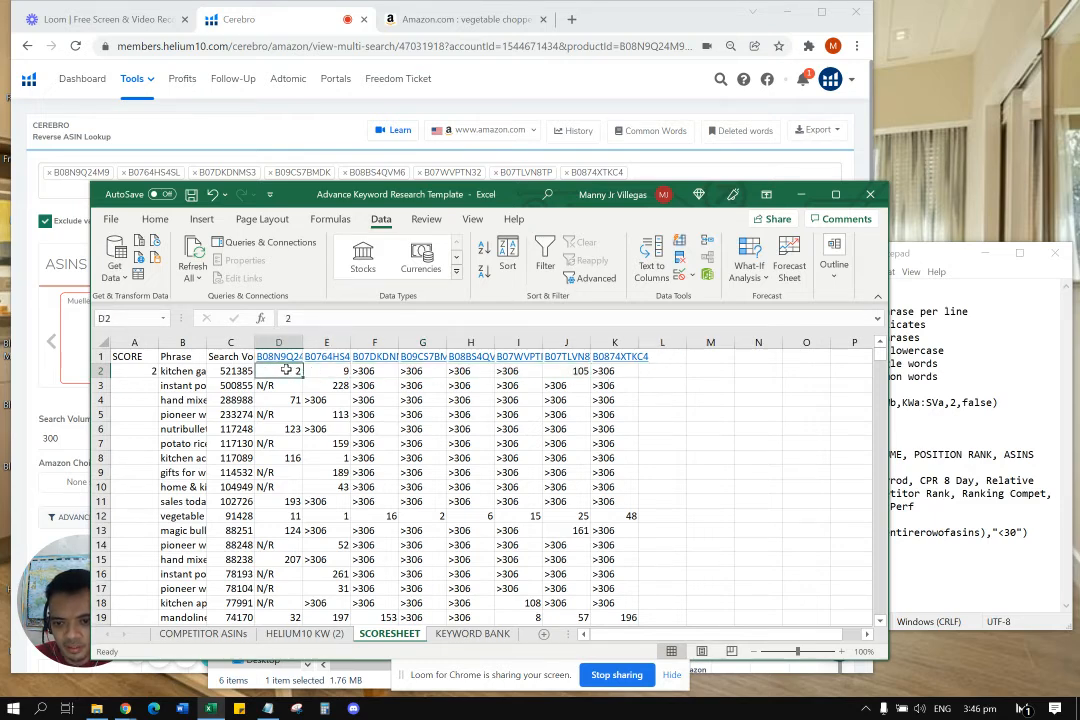
{"action": "left_click", "coordinate": [172, 371]}
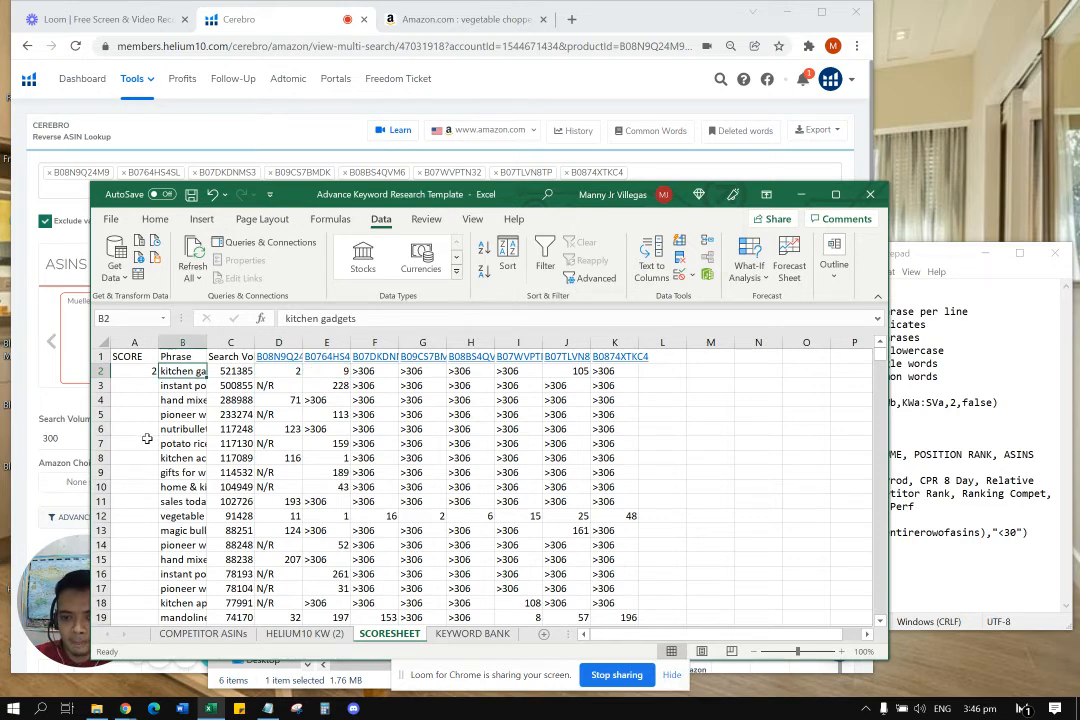
Fill the COUNTIF formula from A2 down the SCORE column for all keywords and check the score in A12.
{"action": "left_click", "coordinate": [142, 372]}
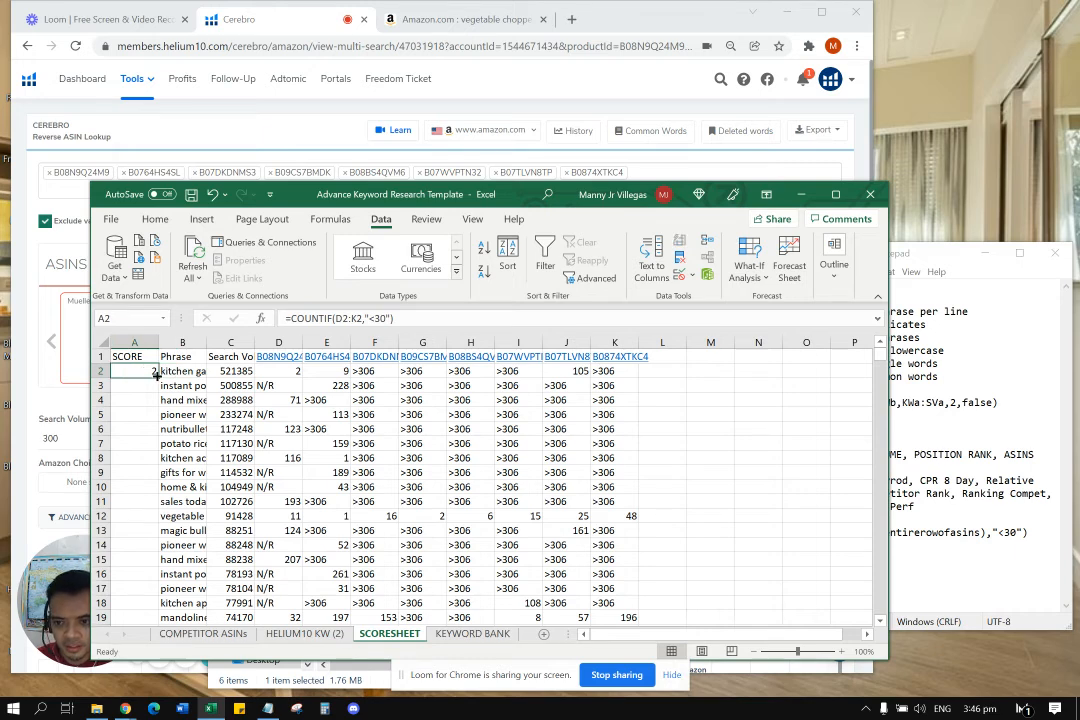
{"action": "double_click", "coordinate": [156, 372]}
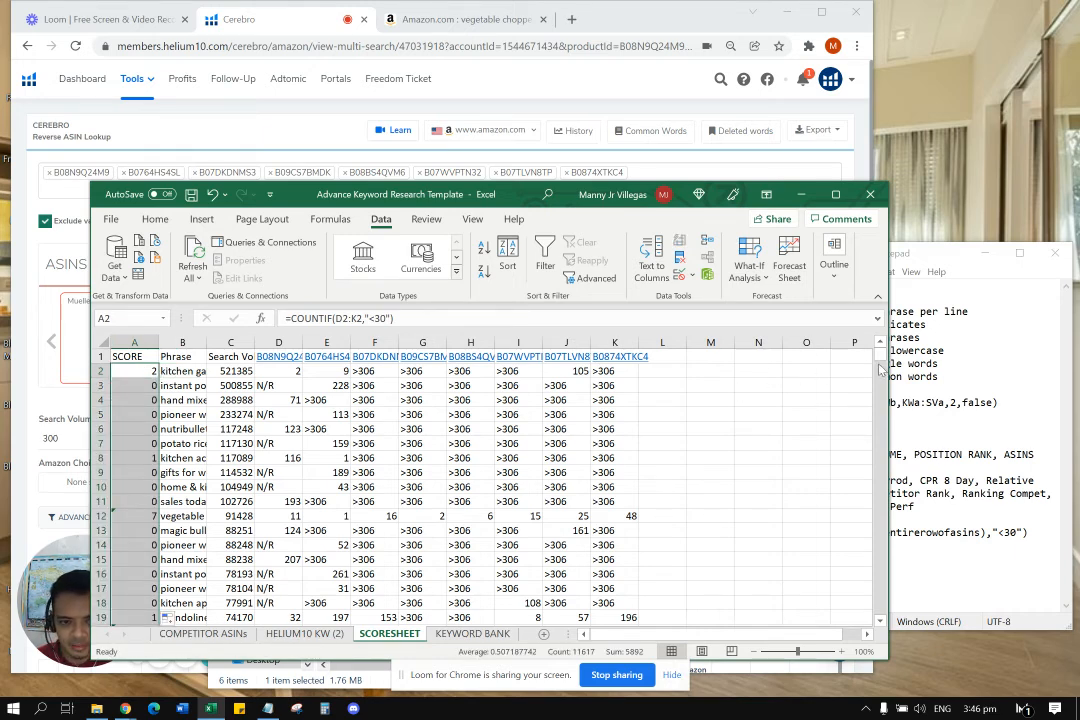
{"action": "left_click_drag", "start_coordinate": [880, 369], "coordinate": [880, 356]}
{"action": "left_click", "coordinate": [136, 516]}
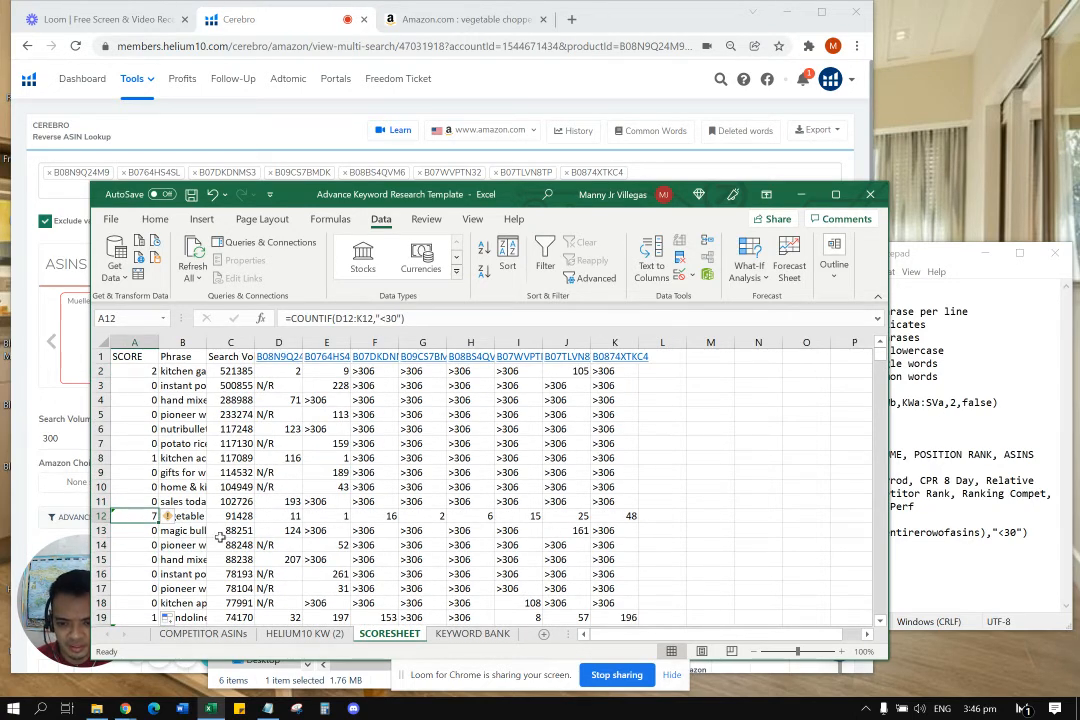
{"action": "left_click", "coordinate": [745, 535]}
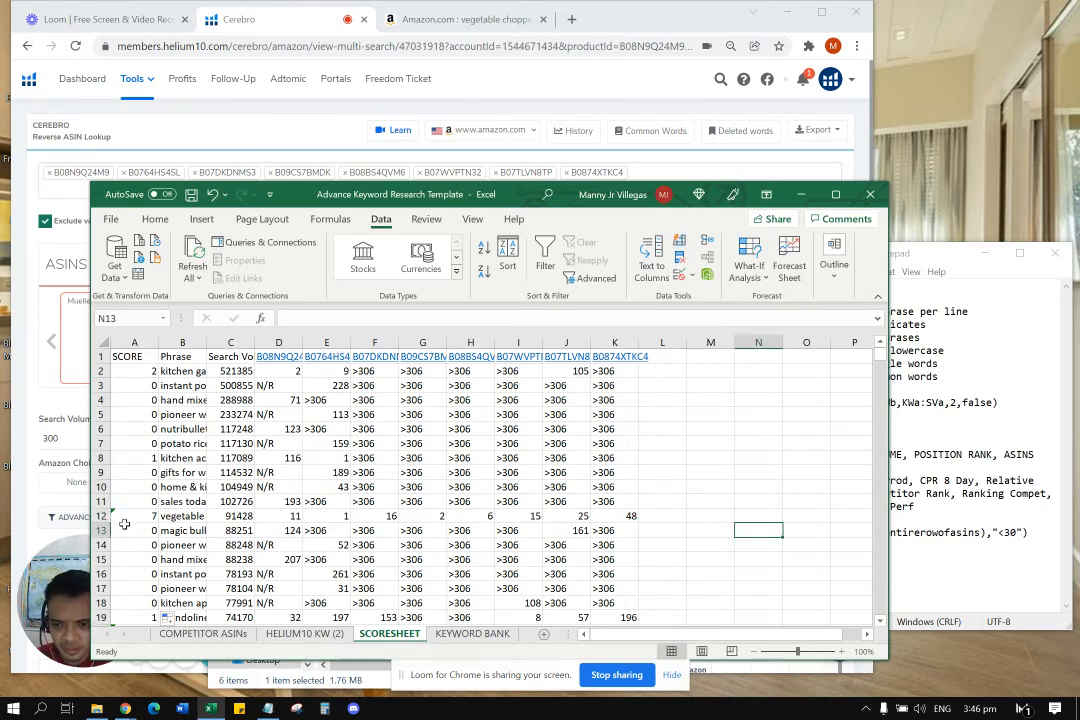
Add filters to the SCORESHEET header row and view the score values available for filtering.
{"action": "left_click", "coordinate": [140, 357]}
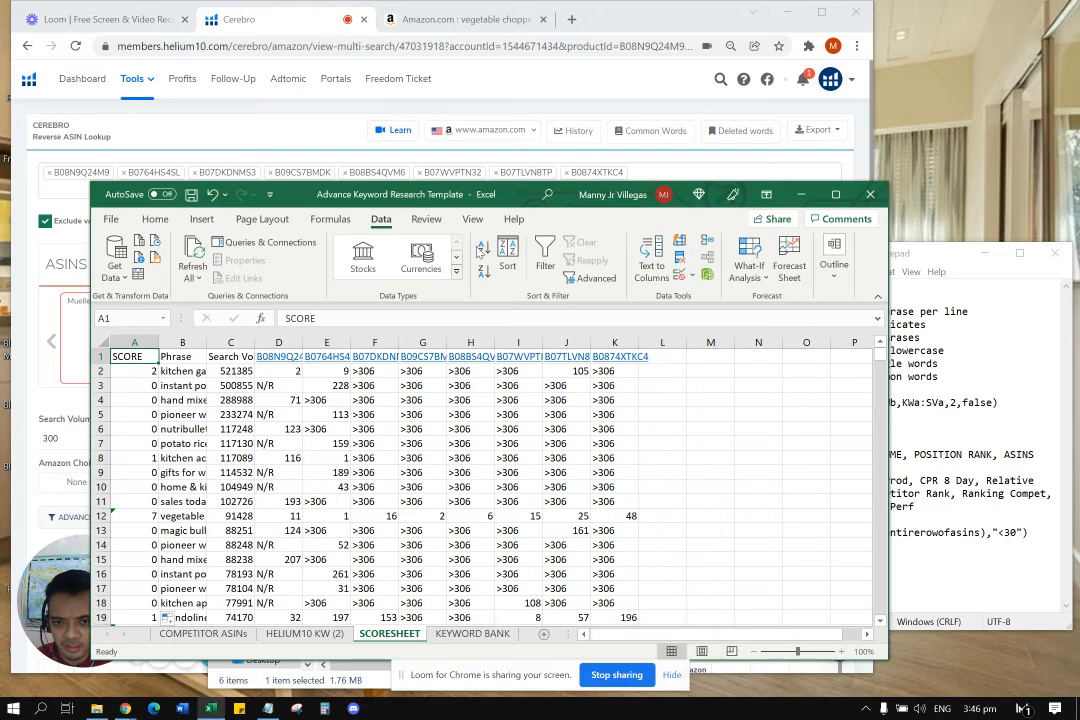
{"action": "key", "text": "ctrl+shift+l"}
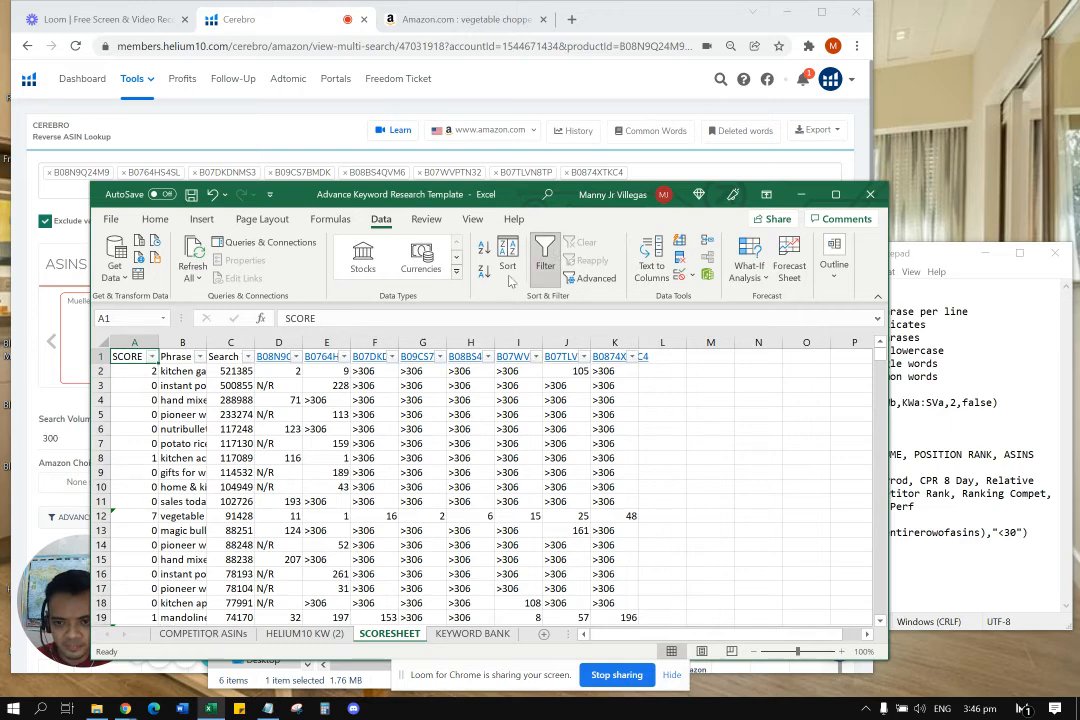
{"action": "left_click", "coordinate": [153, 358]}
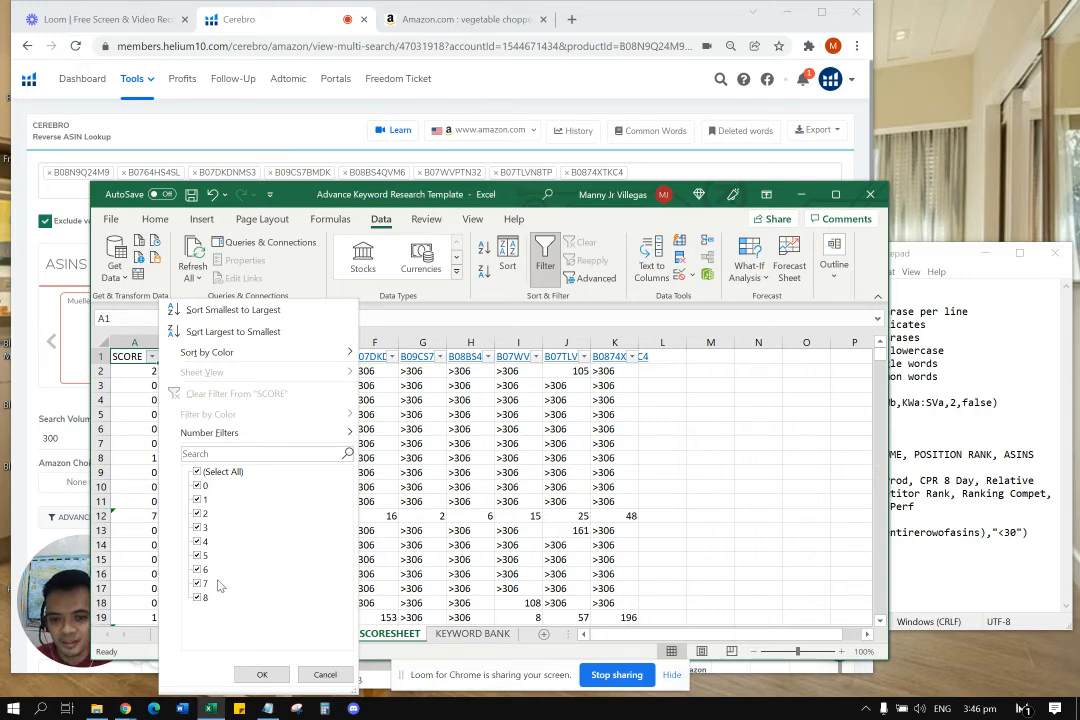
{"action": "left_click", "coordinate": [323, 674]}
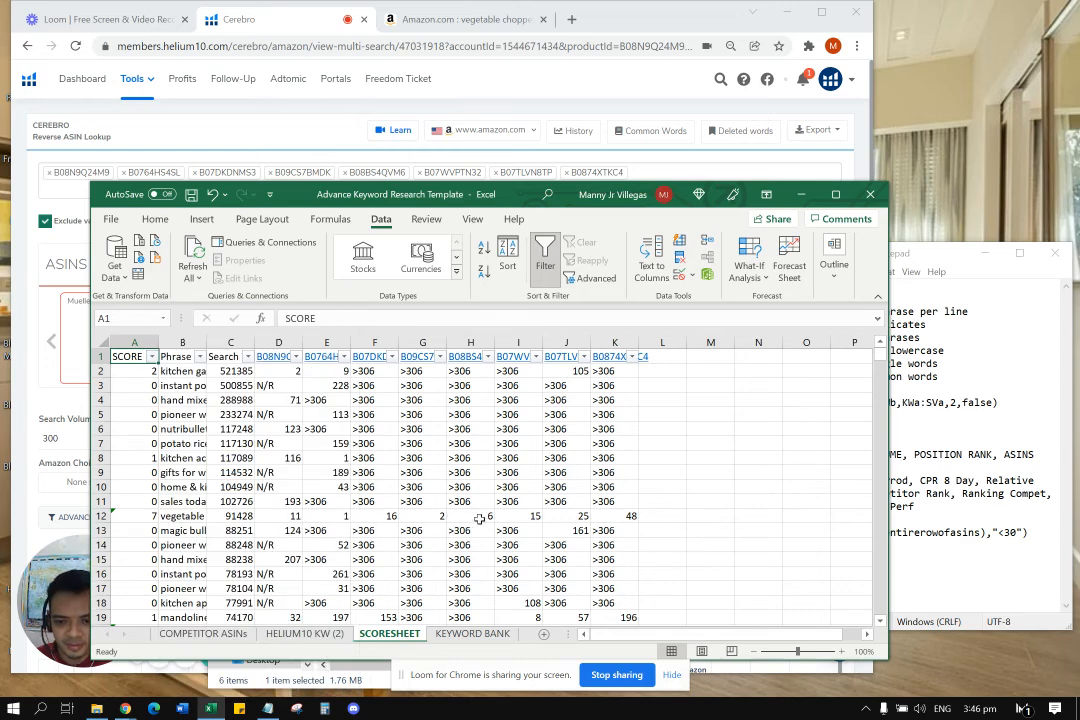
{"action": "left_click", "coordinate": [140, 517]}
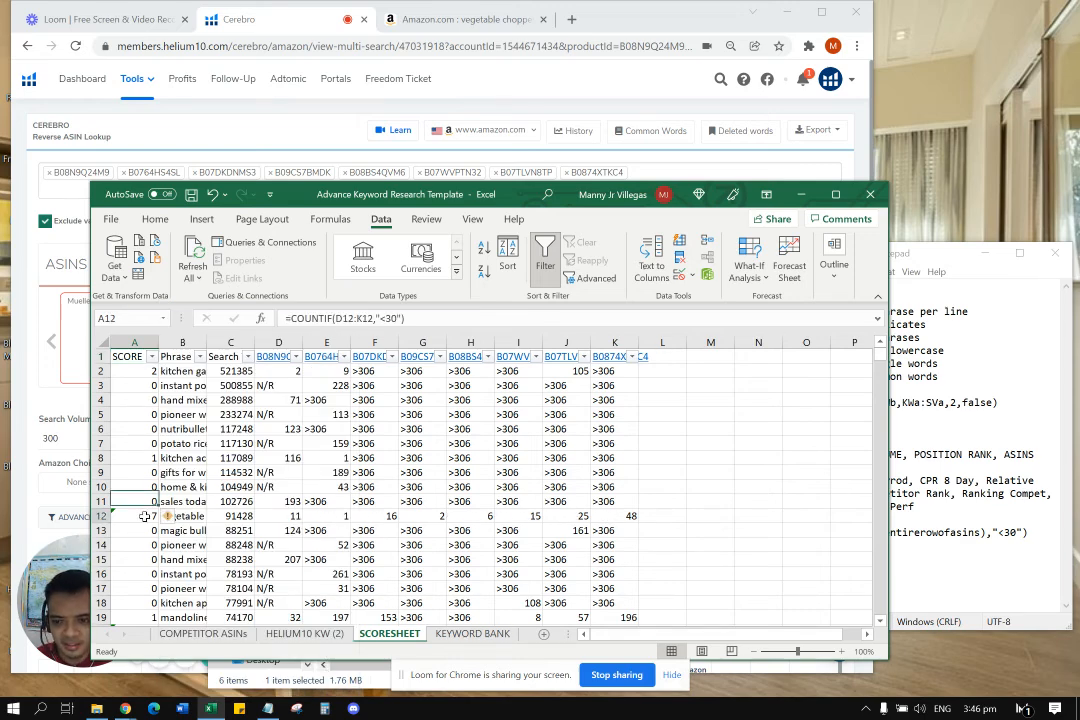
Filter the SCORE column to exclude scores 0, 1 and 2, keeping 3 through 8.
{"action": "left_click", "coordinate": [152, 357]}
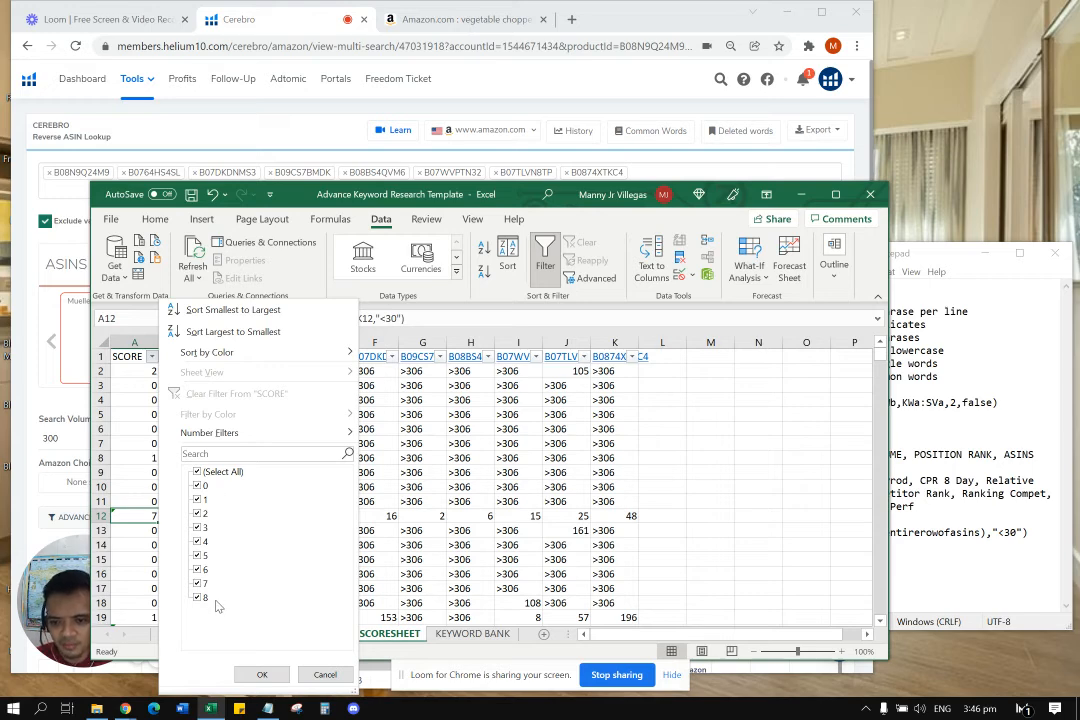
{"action": "left_click", "coordinate": [197, 485]}
{"action": "left_click", "coordinate": [197, 499]}
{"action": "left_click", "coordinate": [197, 513]}
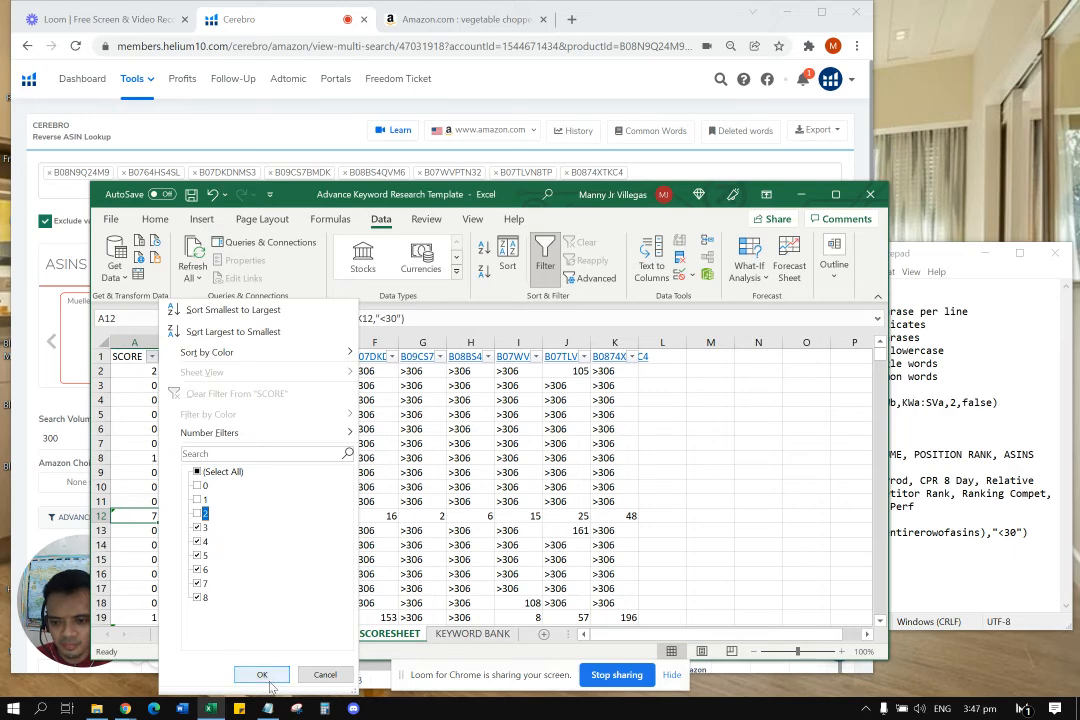
{"action": "key", "text": "Return"}
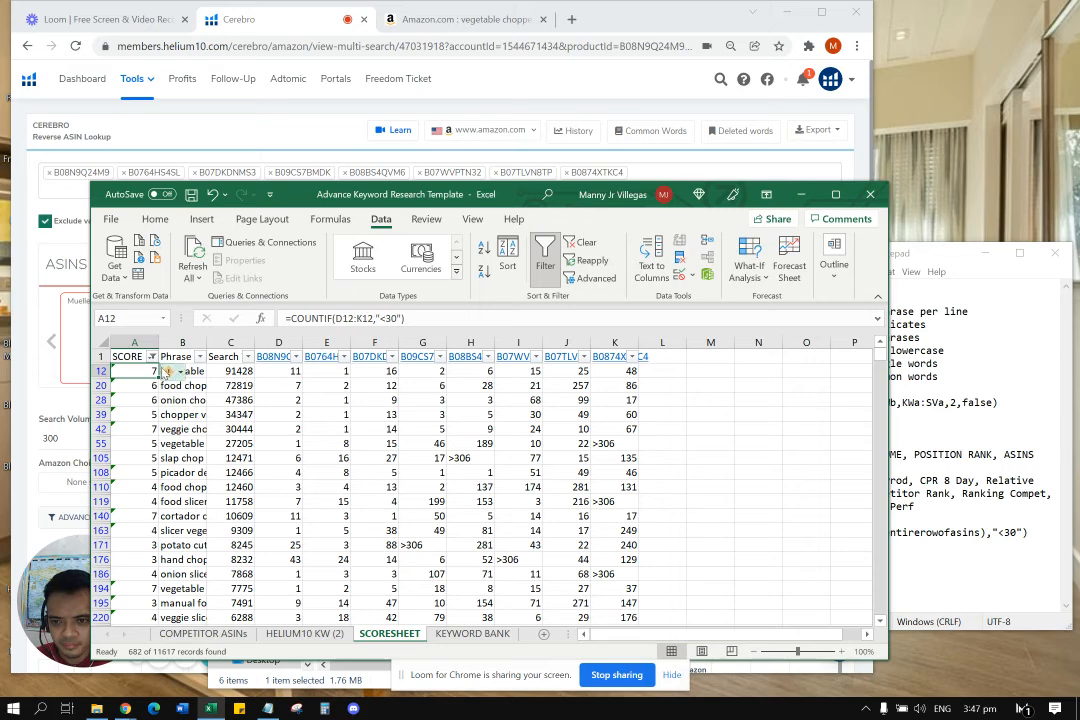
{"action": "left_click", "coordinate": [694, 499]}
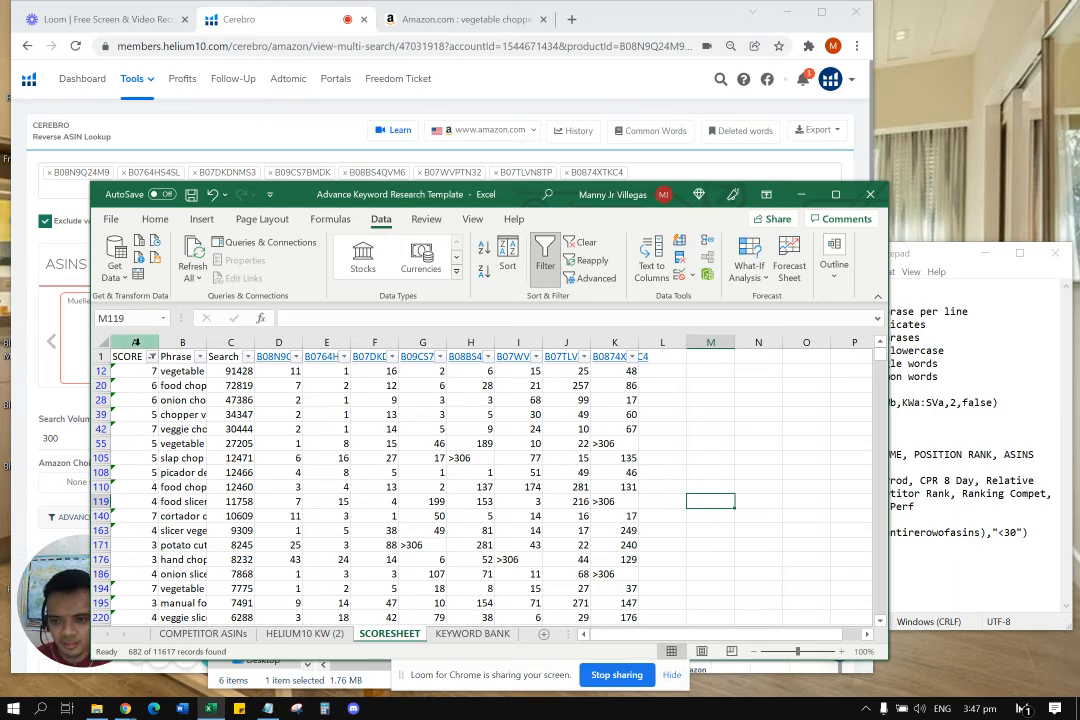
Sort the SCORESHEET rows by the SCORE column from largest to smallest, expanding the selection to the adjacent data.
{"action": "left_click", "coordinate": [136, 342]}
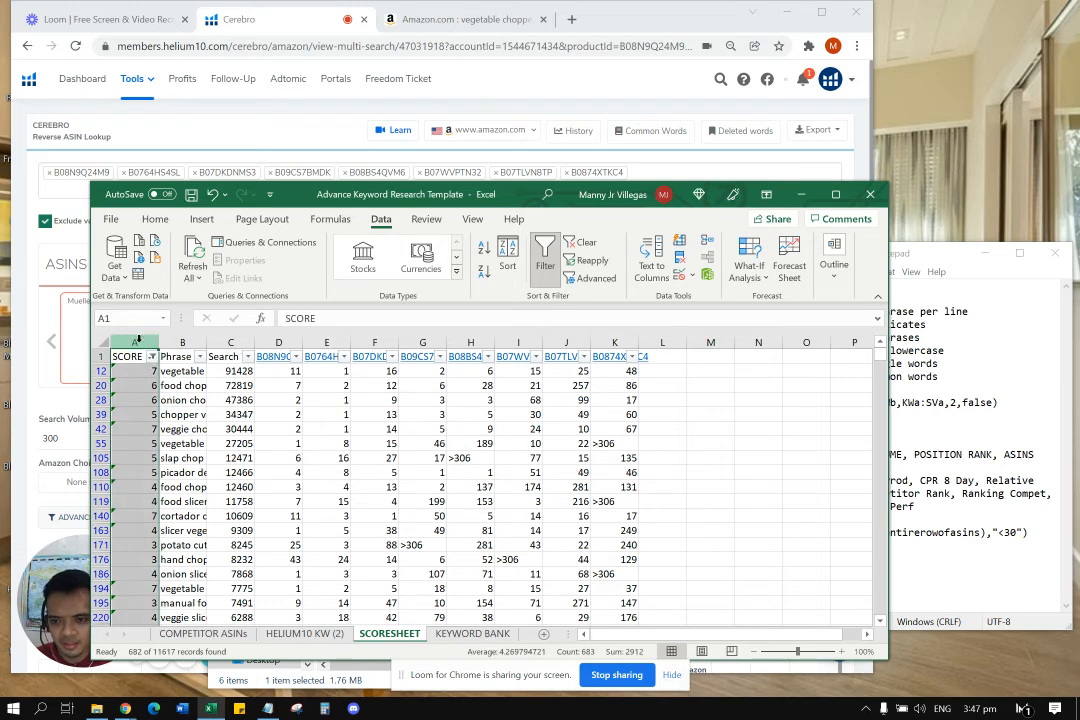
{"action": "left_click", "coordinate": [155, 220]}
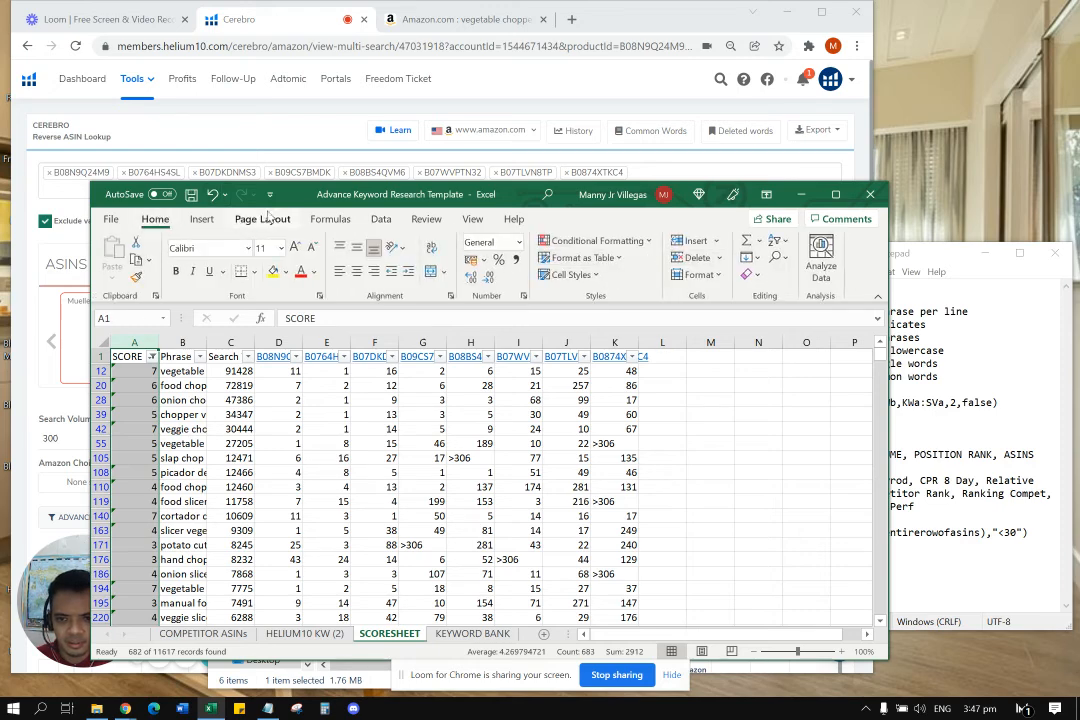
{"action": "left_click", "coordinate": [787, 248]}
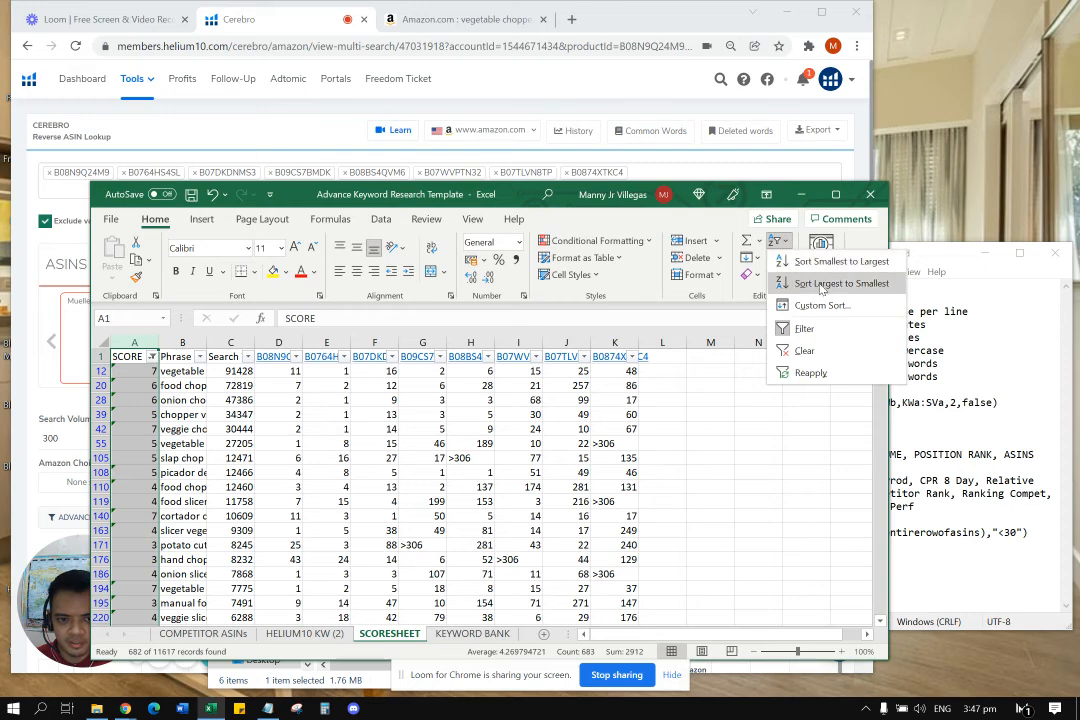
{"action": "left_click", "coordinate": [822, 284]}
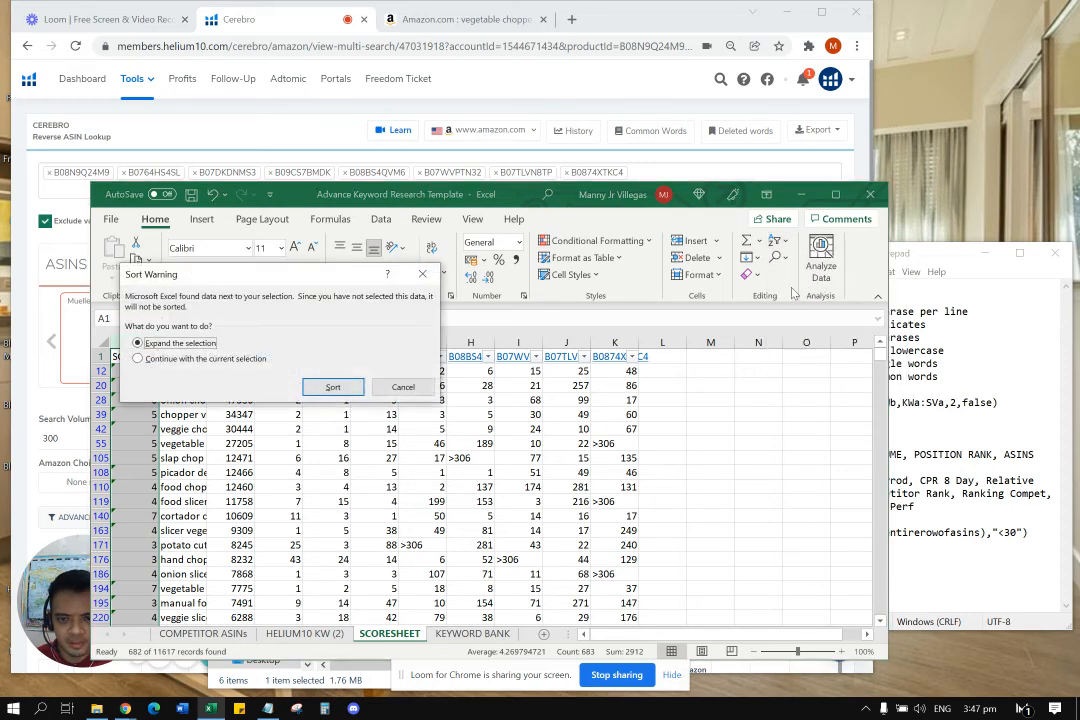
{"action": "left_click", "coordinate": [330, 388]}
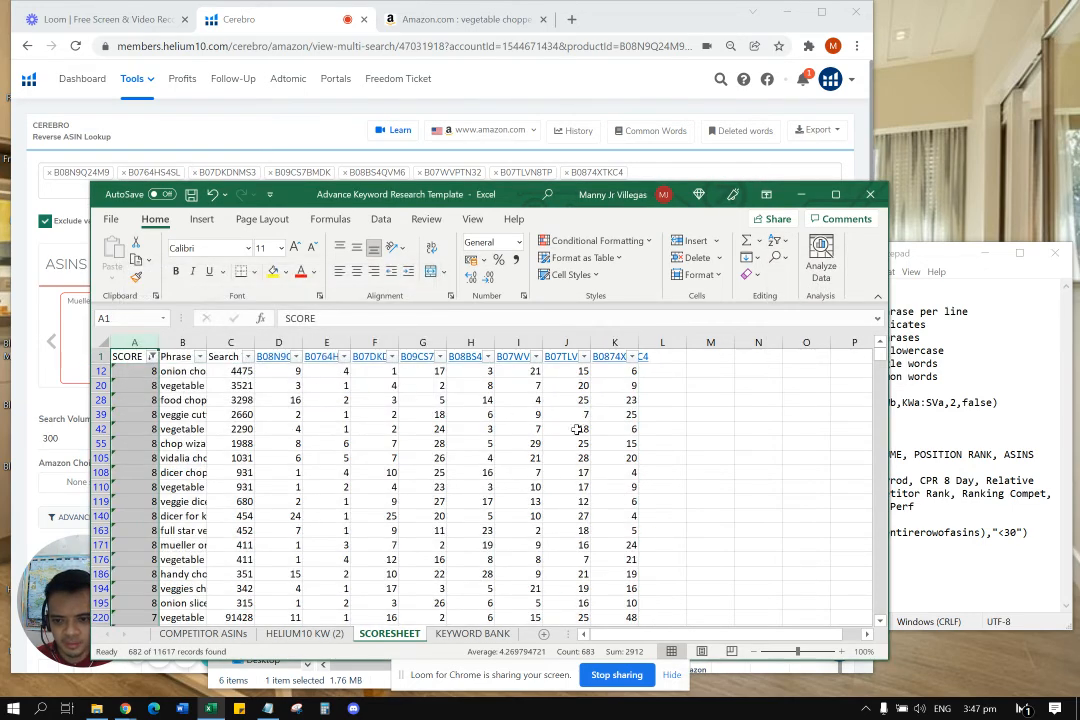
{"action": "left_click", "coordinate": [759, 443]}
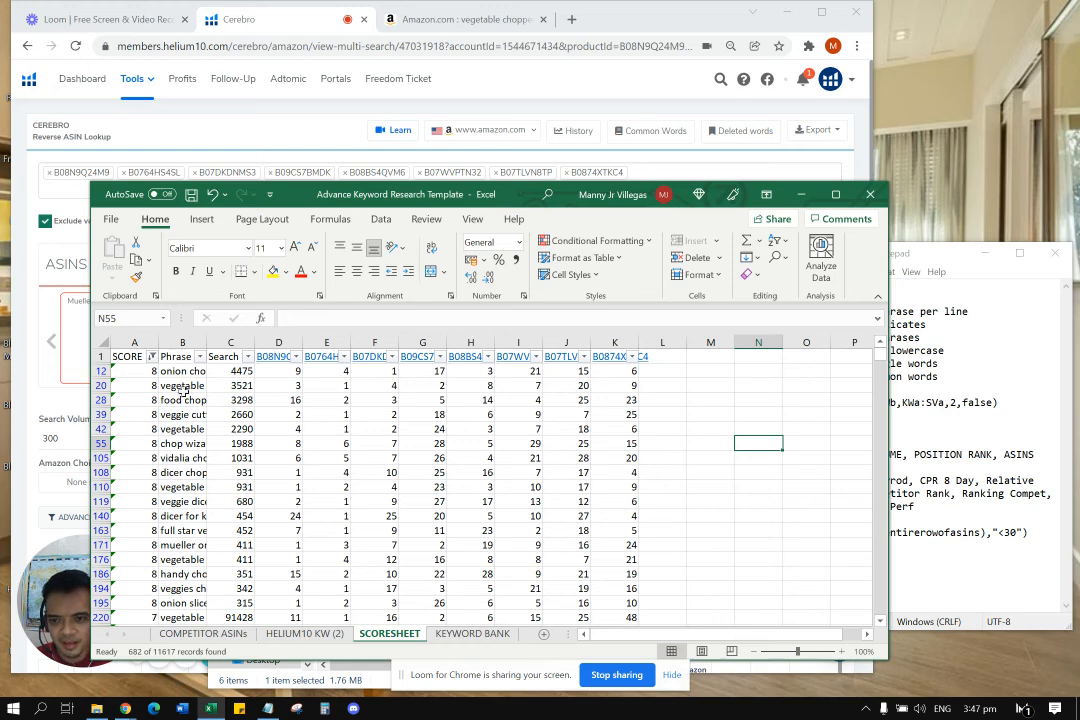
Widen the Phrase column and review the keywords with the highest scores.
{"action": "left_click", "coordinate": [167, 371]}
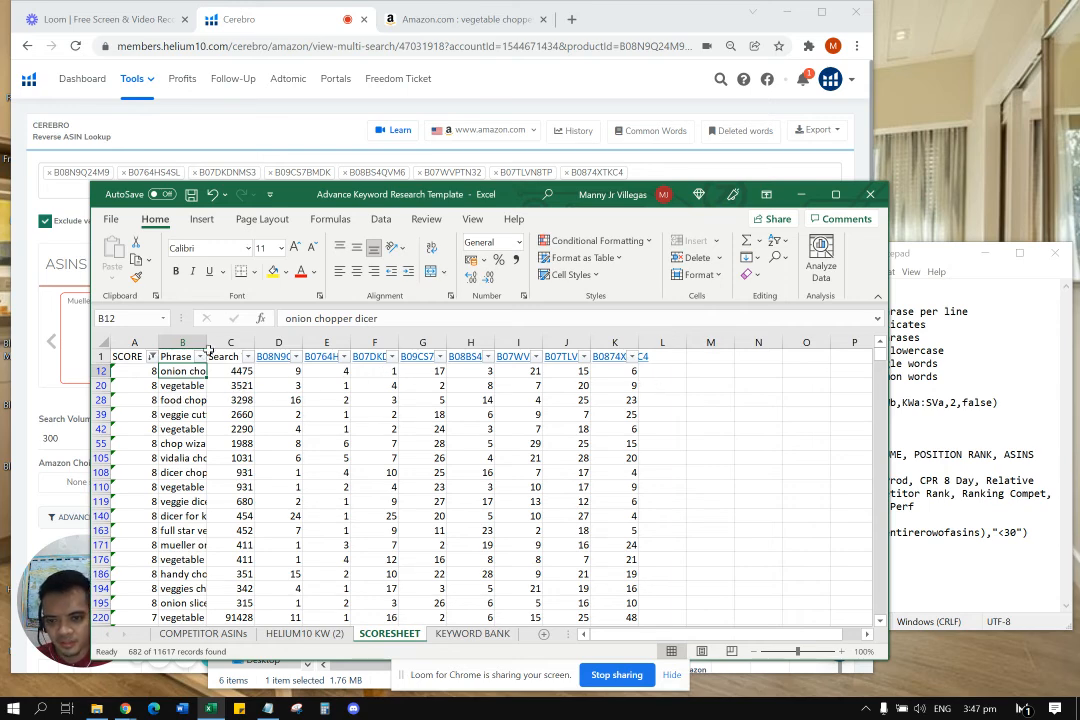
{"action": "left_click_drag", "start_coordinate": [207, 349], "coordinate": [238, 342]}
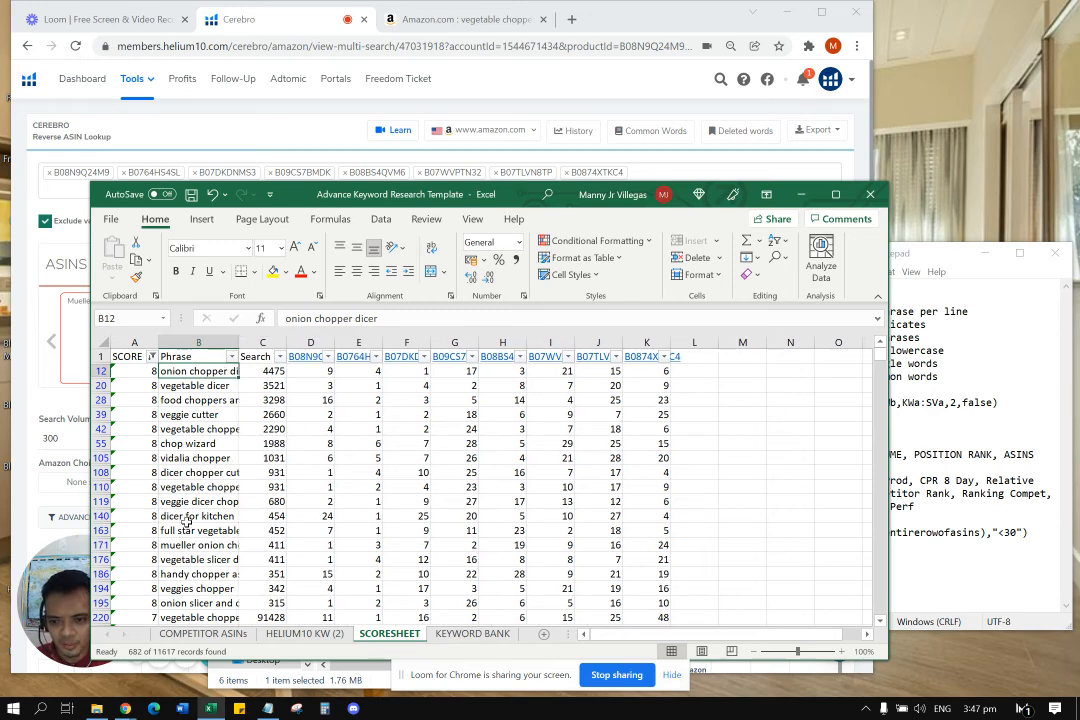
{"action": "scroll", "coordinate": [196, 511], "scroll_direction": "down", "scroll_amount": 2}
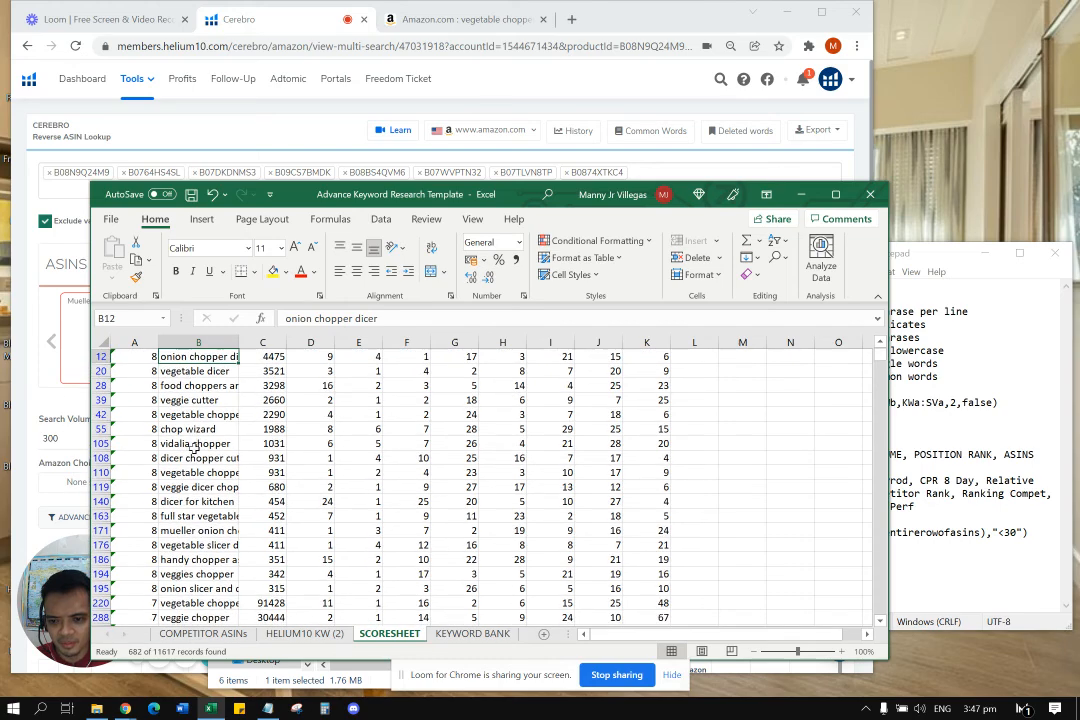
{"action": "scroll", "coordinate": [192, 474], "scroll_direction": "down", "scroll_amount": 3}
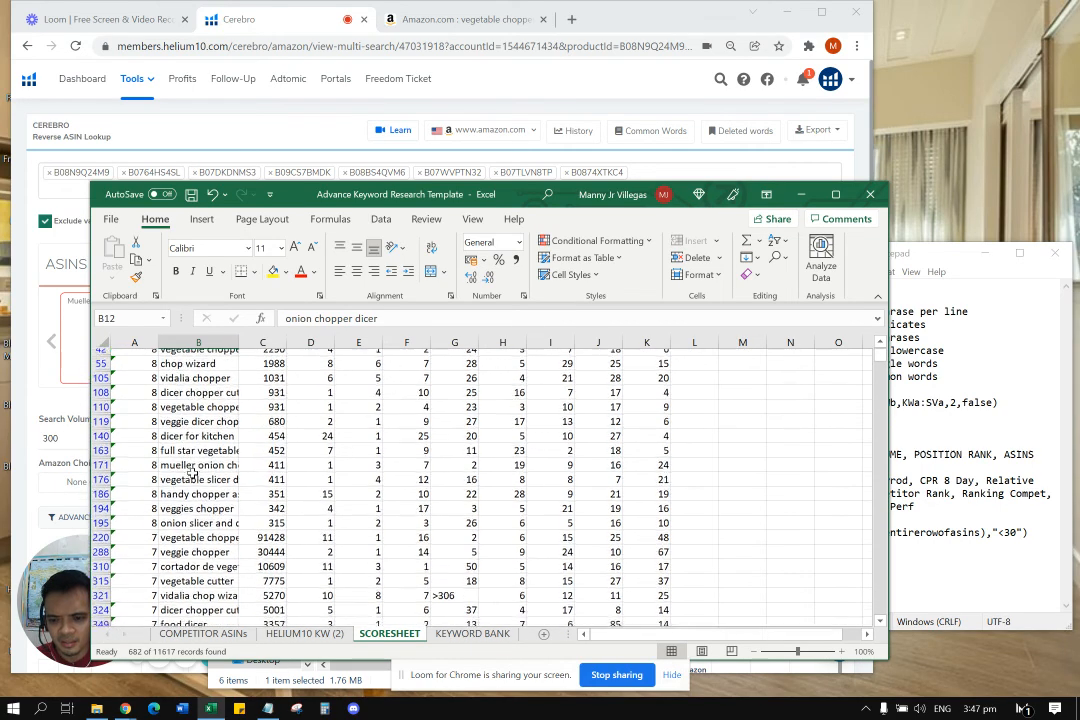
{"action": "scroll", "coordinate": [193, 473], "scroll_direction": "up", "scroll_amount": 2}
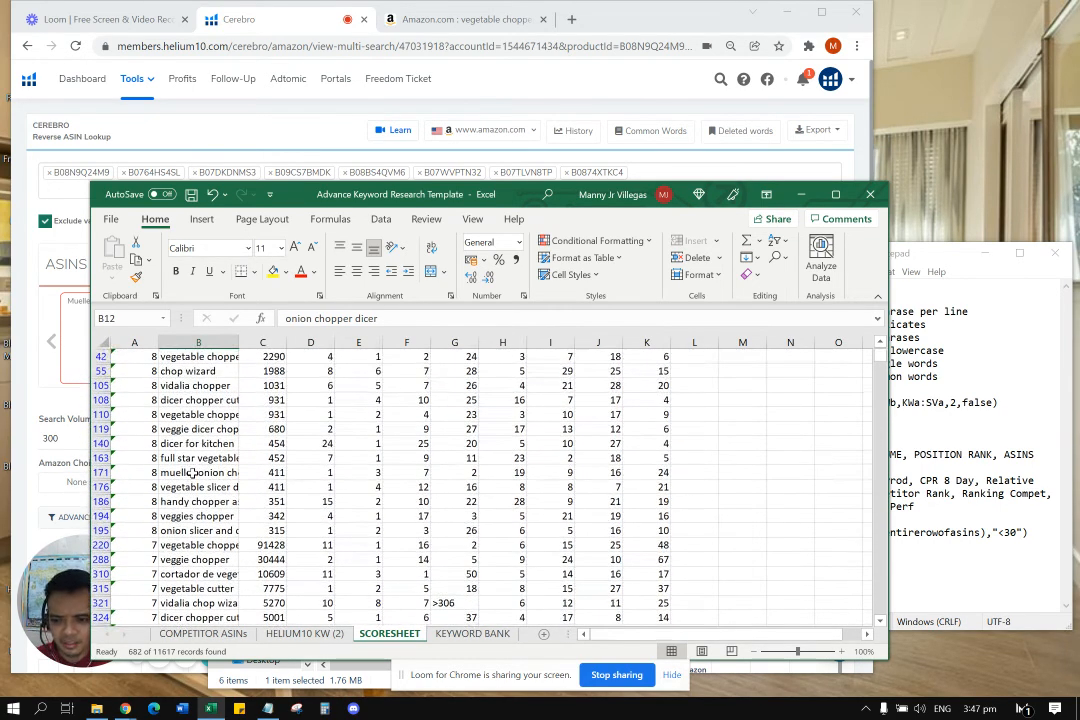
{"action": "scroll", "coordinate": [193, 473], "scroll_direction": "up", "scroll_amount": 1}
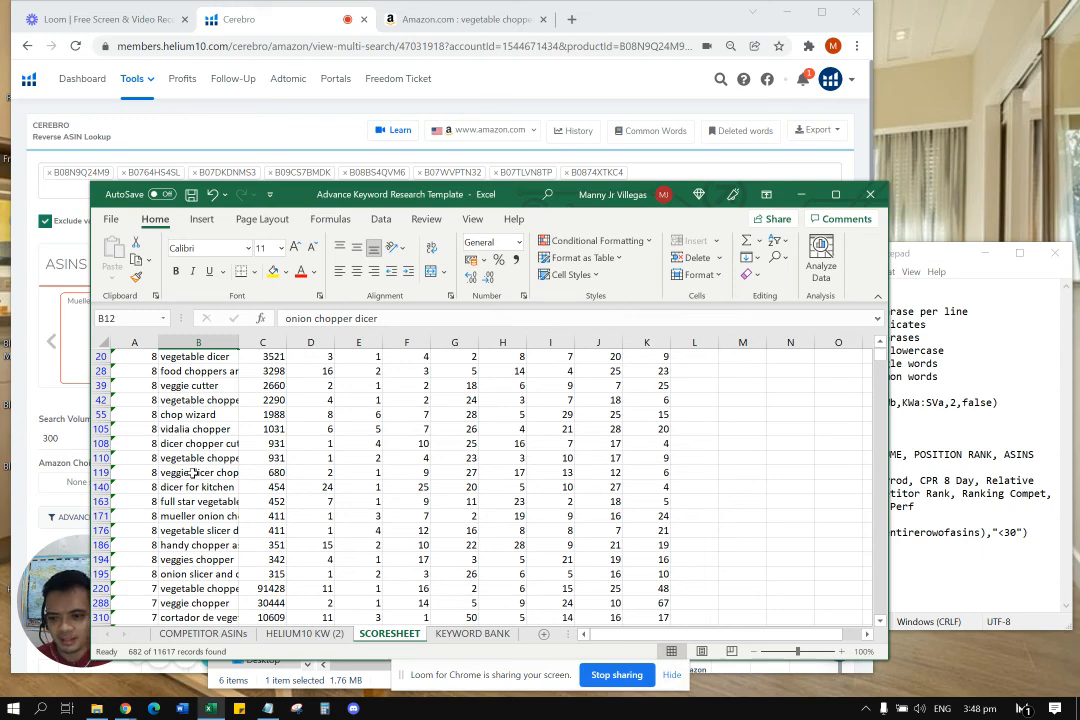
{"action": "scroll", "coordinate": [193, 473], "scroll_direction": "up", "scroll_amount": 1}
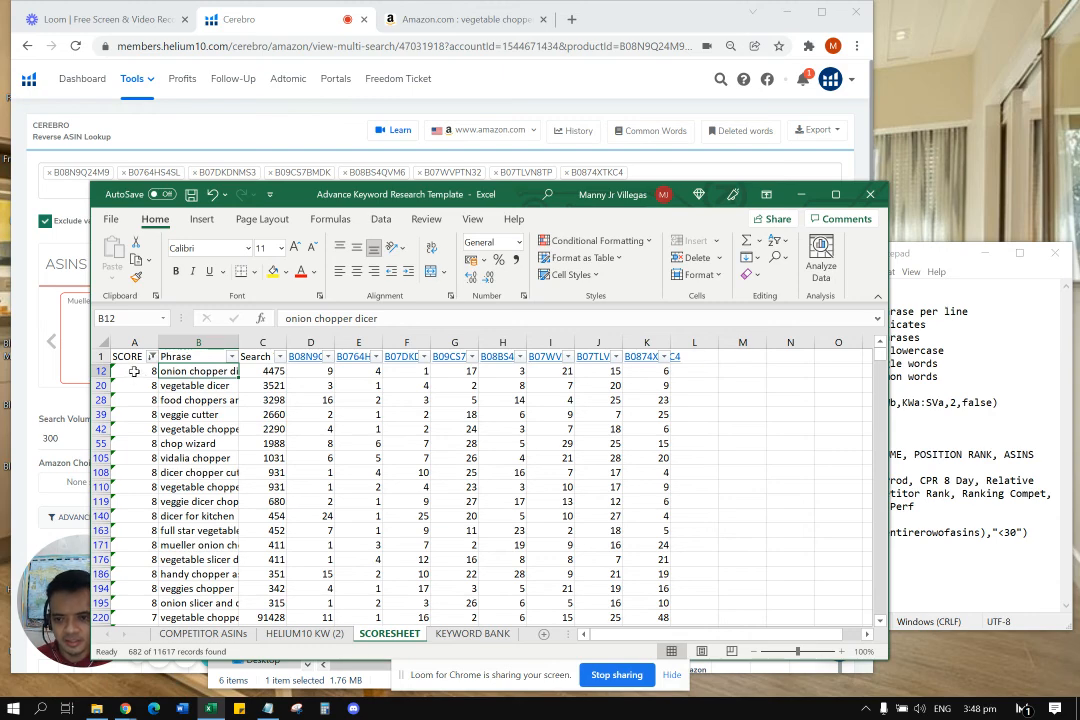
Copy the filtered SCORE, Phrase and Search Volume columns with their headers and paste them into KEYWORD BANK starting at A1.
{"action": "left_click_drag", "start_coordinate": [133, 371], "coordinate": [265, 371]}
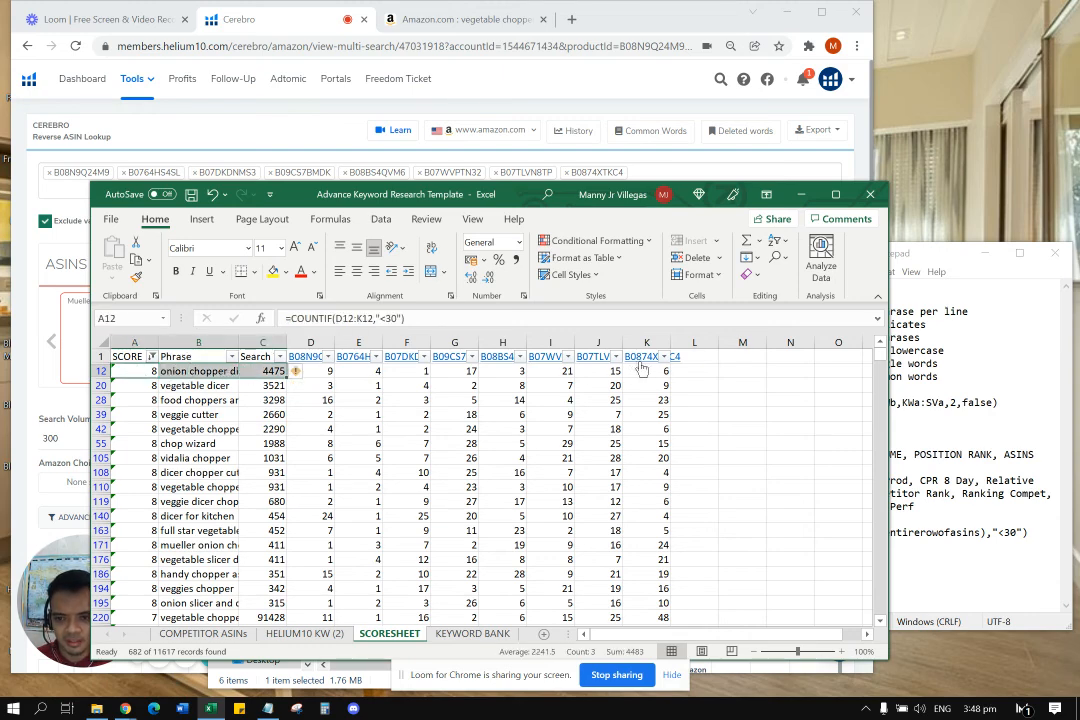
{"action": "left_click_drag", "start_coordinate": [128, 356], "coordinate": [262, 356]}
{"action": "left_click_drag", "start_coordinate": [879, 358], "coordinate": [879, 614]}
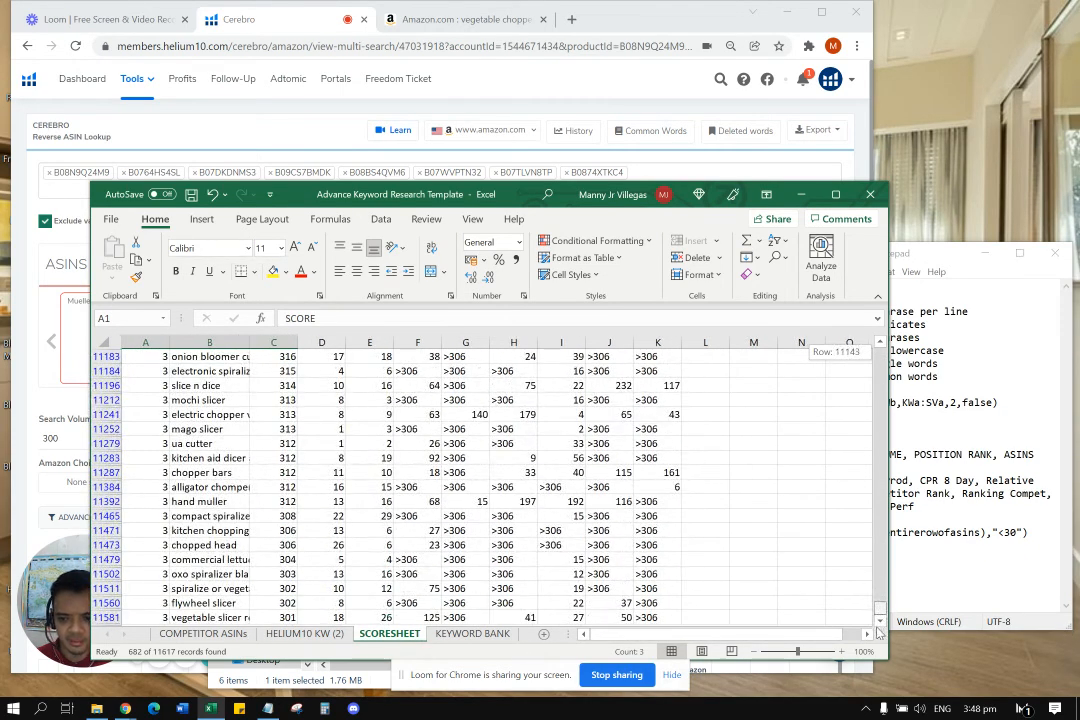
{"action": "left_click", "coordinate": [290, 618], "text": "shift"}
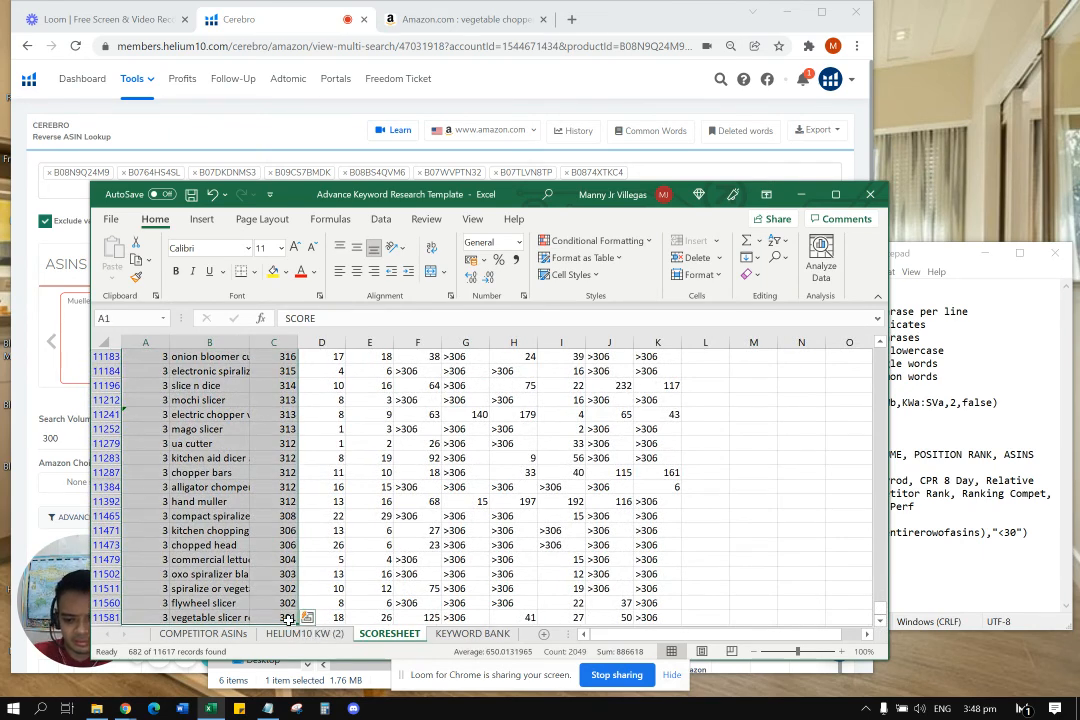
{"action": "key", "text": "ctrl+c"}
{"action": "left_click", "coordinate": [473, 634]}
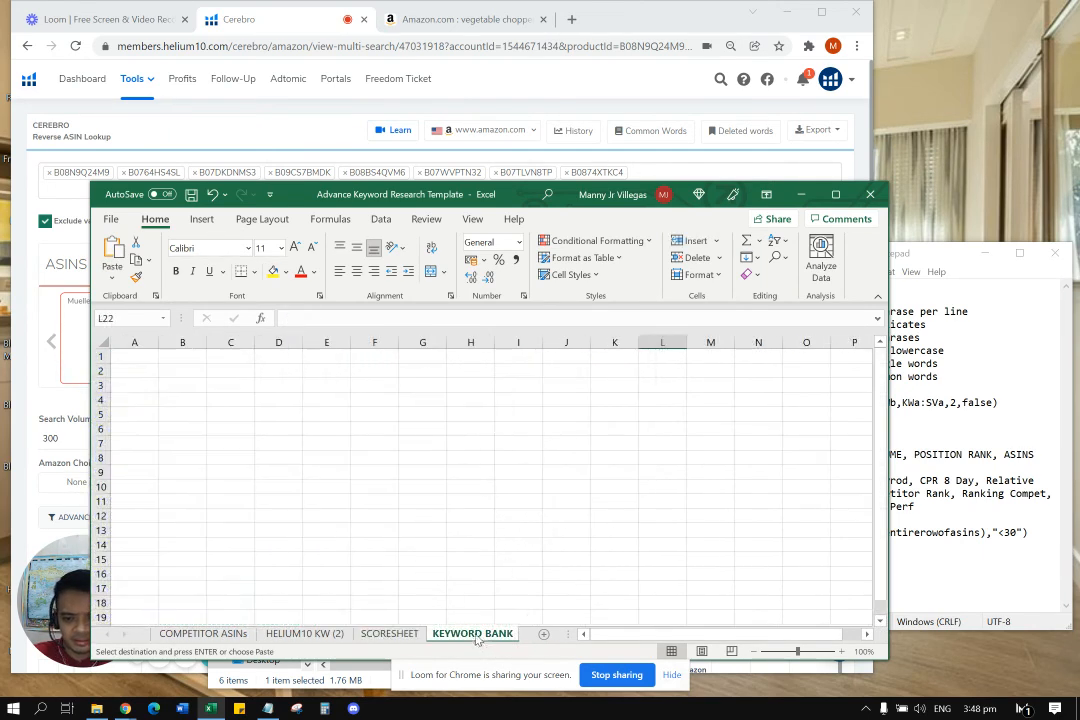
{"action": "left_click", "coordinate": [147, 360]}
{"action": "key", "text": "ctrl+v"}
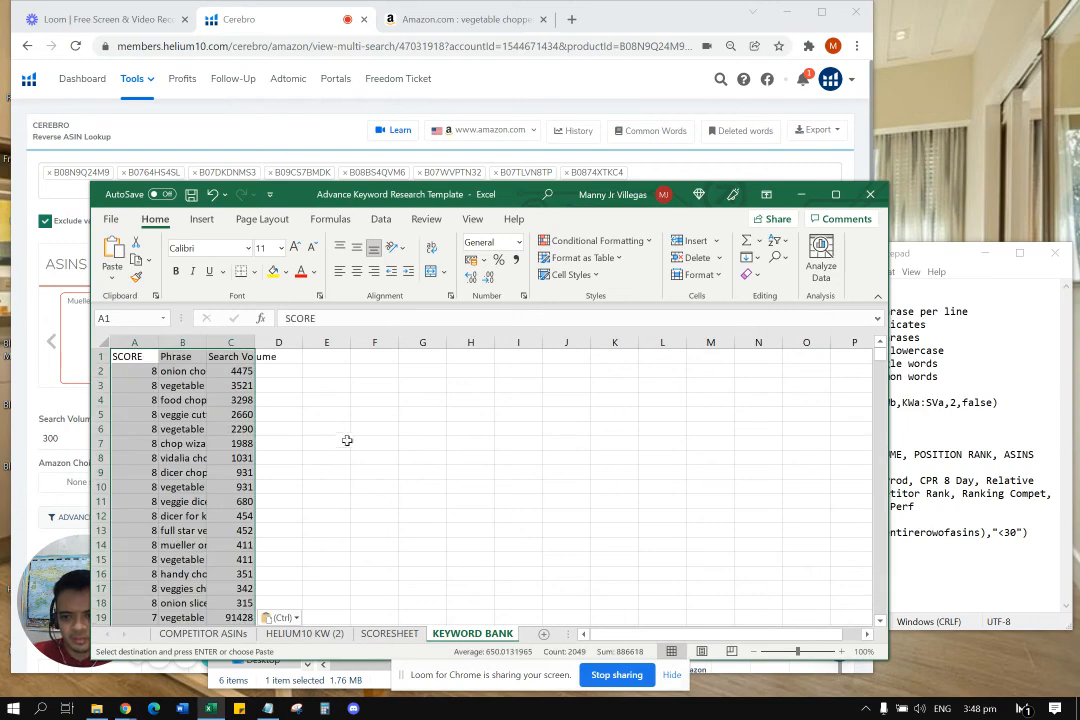
Examine the pasted keyword list in KEYWORD BANK down to its last row.
{"action": "left_click", "coordinate": [362, 443]}
{"action": "scroll", "coordinate": [222, 450], "scroll_direction": "down", "scroll_amount": 20}
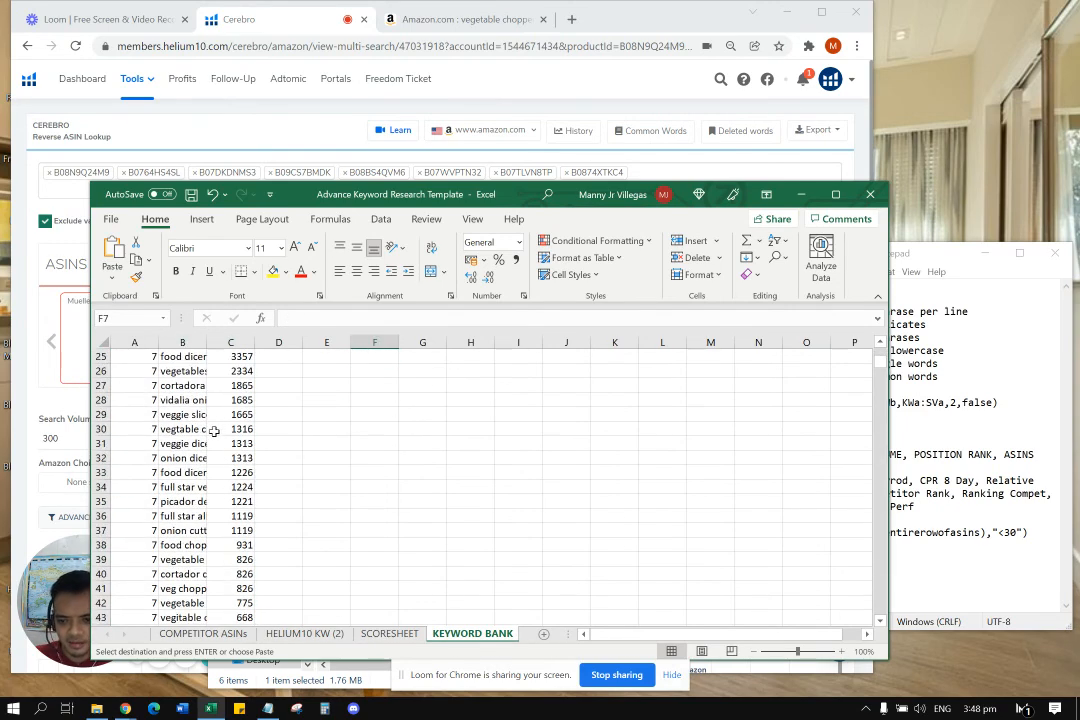
{"action": "scroll", "coordinate": [230, 457], "scroll_direction": "down", "scroll_amount": 20}
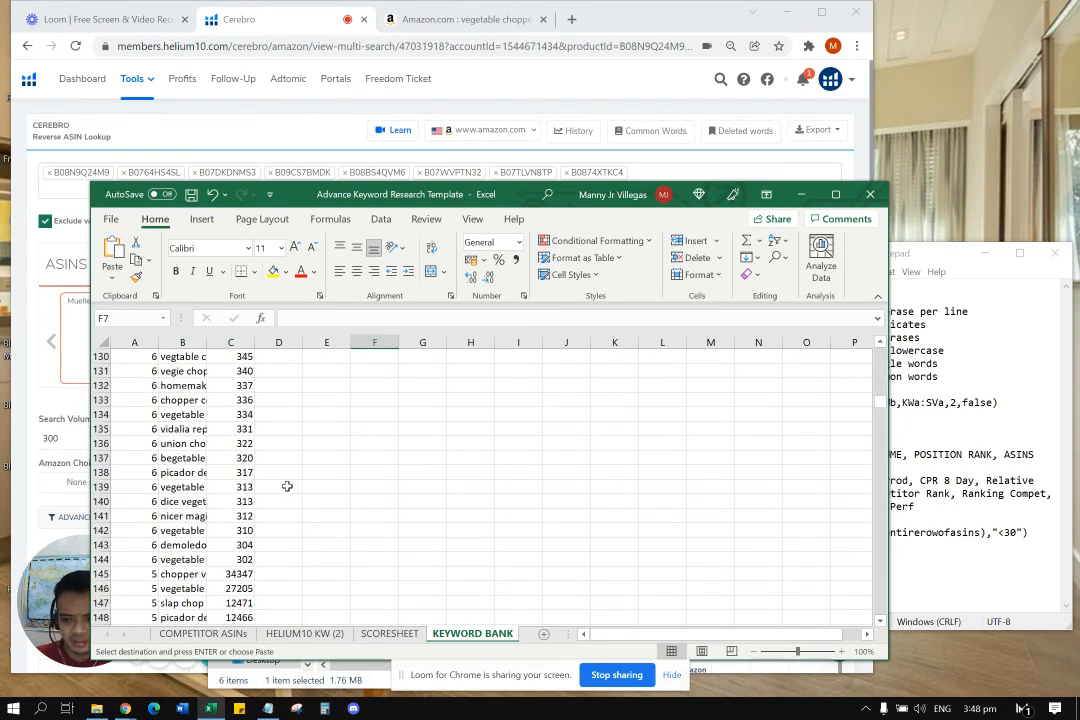
{"action": "left_click", "coordinate": [452, 485]}
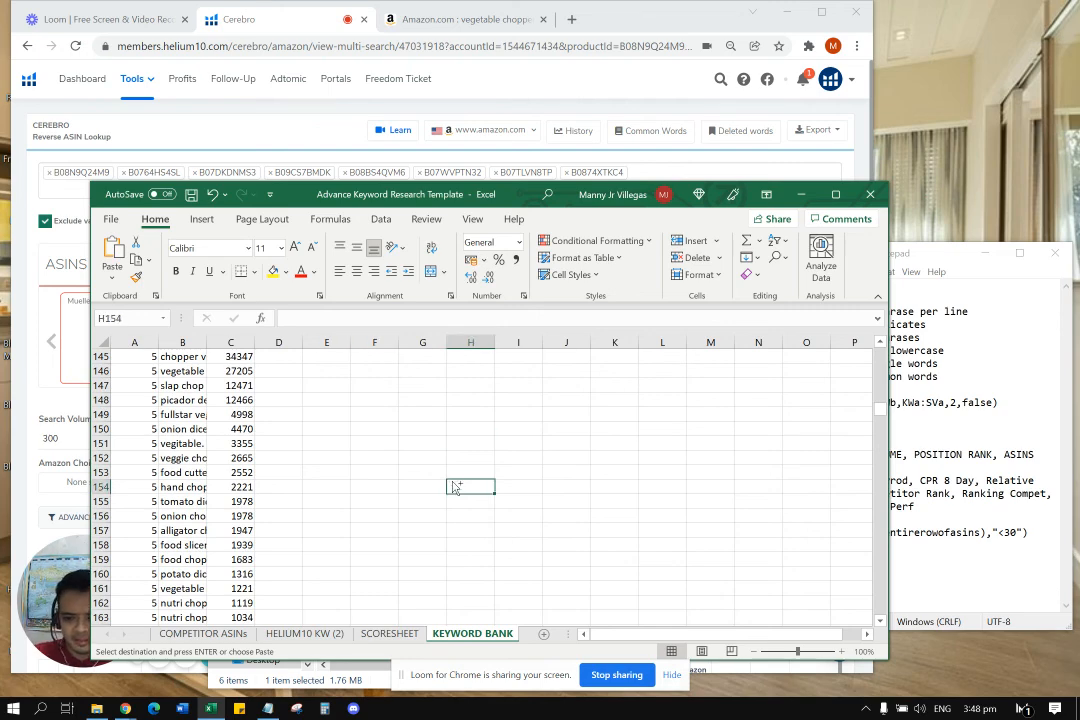
{"action": "key", "text": "Escape"}
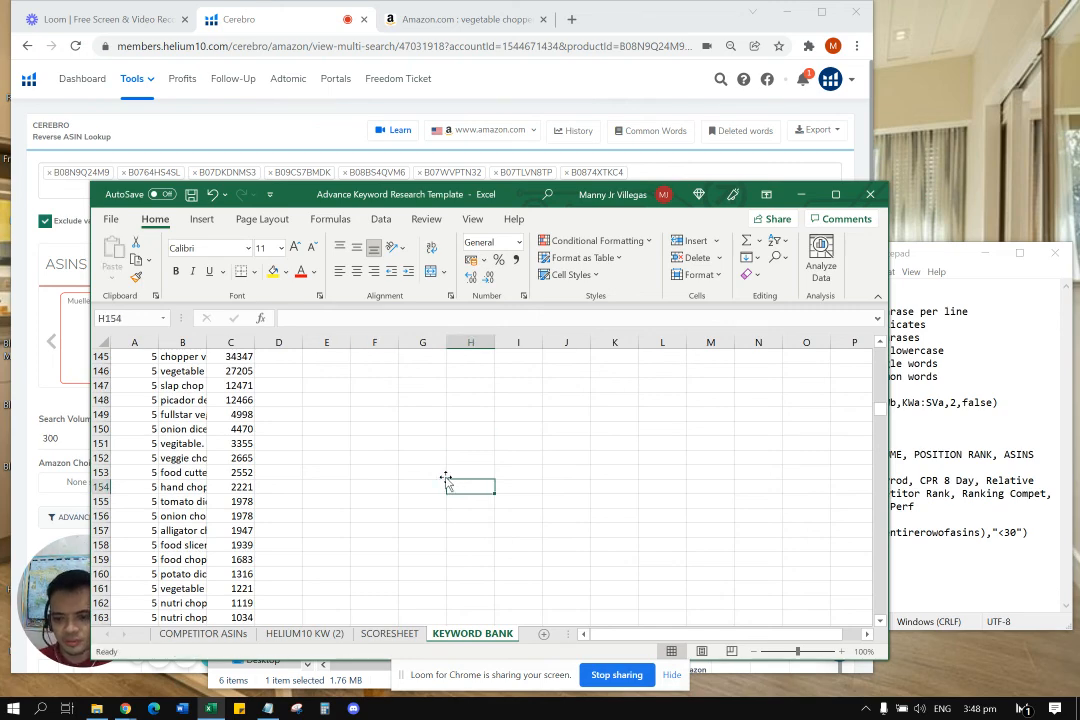
{"action": "scroll", "coordinate": [443, 501], "scroll_direction": "up", "scroll_amount": 4}
{"action": "scroll", "coordinate": [443, 501], "scroll_direction": "down", "scroll_amount": 11}
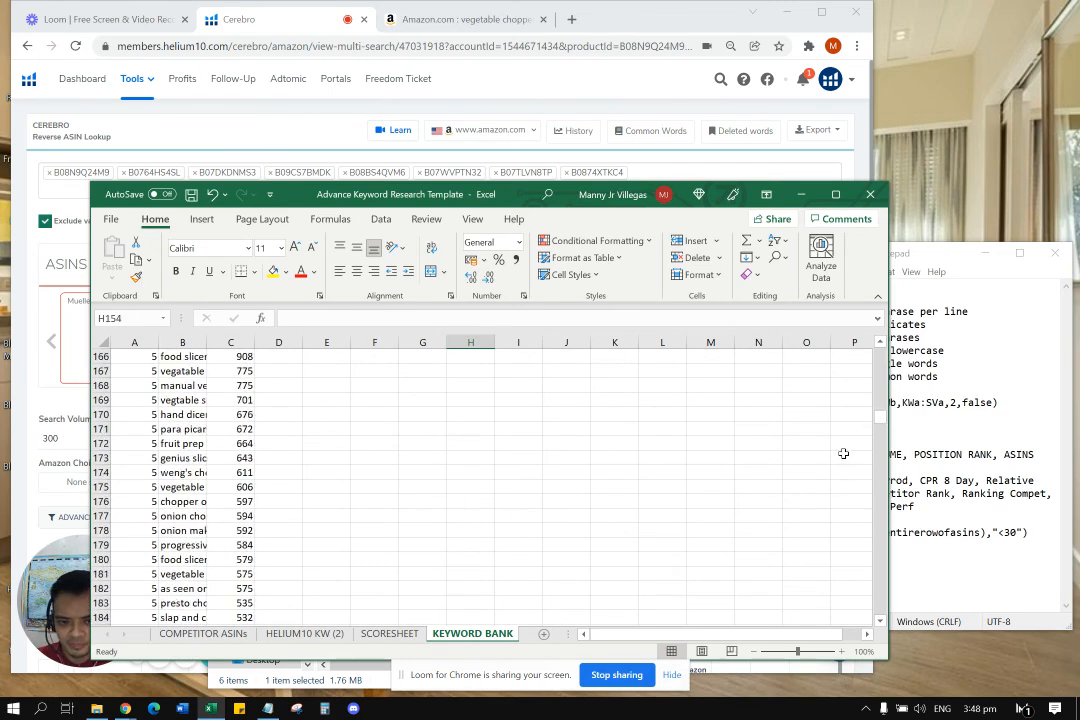
{"action": "left_click_drag", "start_coordinate": [879, 415], "coordinate": [884, 616]}
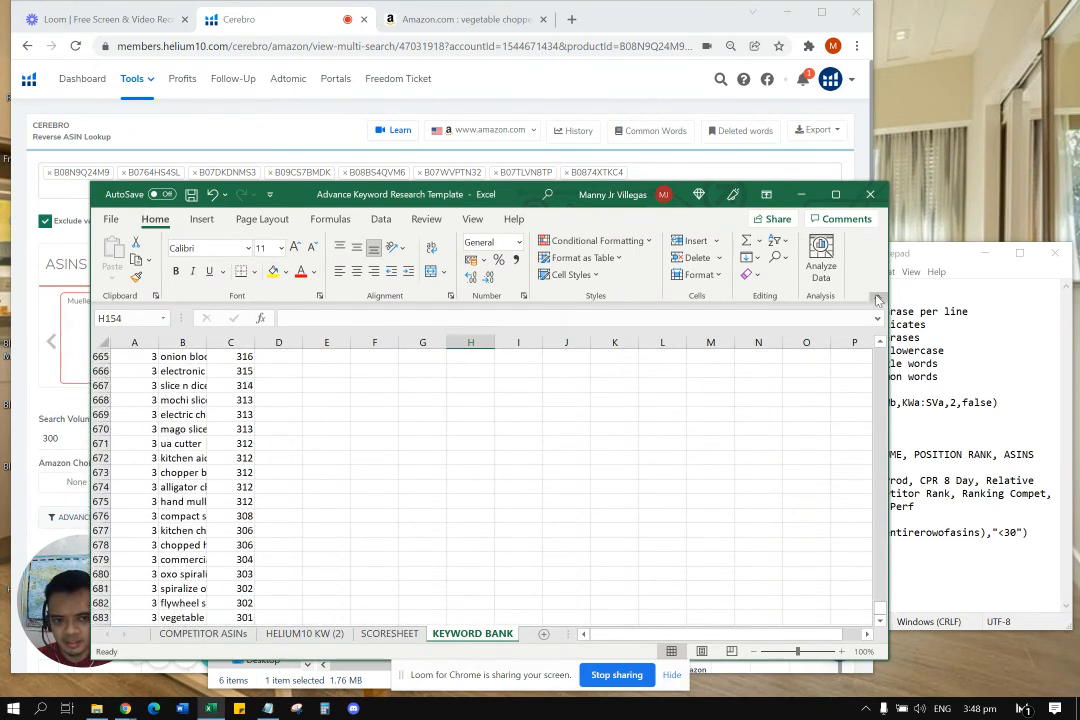
Minimize the GUIDE notes and close the Advance Keyword Research Template workbook.
{"action": "left_click", "coordinate": [1002, 381]}
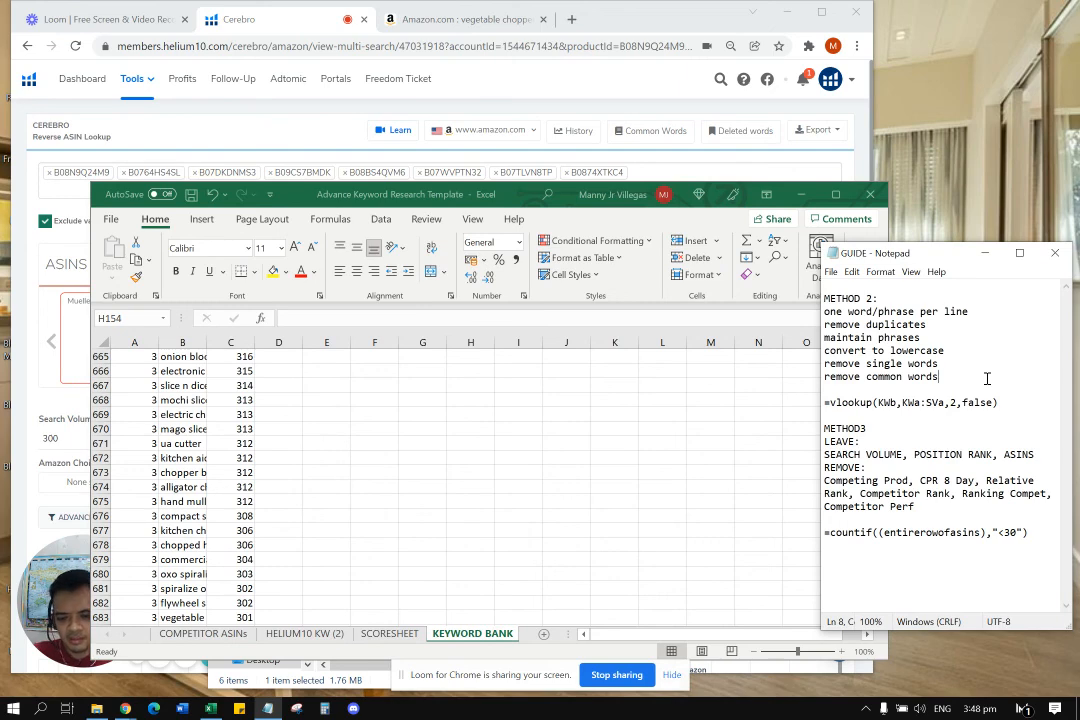
{"action": "left_click", "coordinate": [985, 252]}
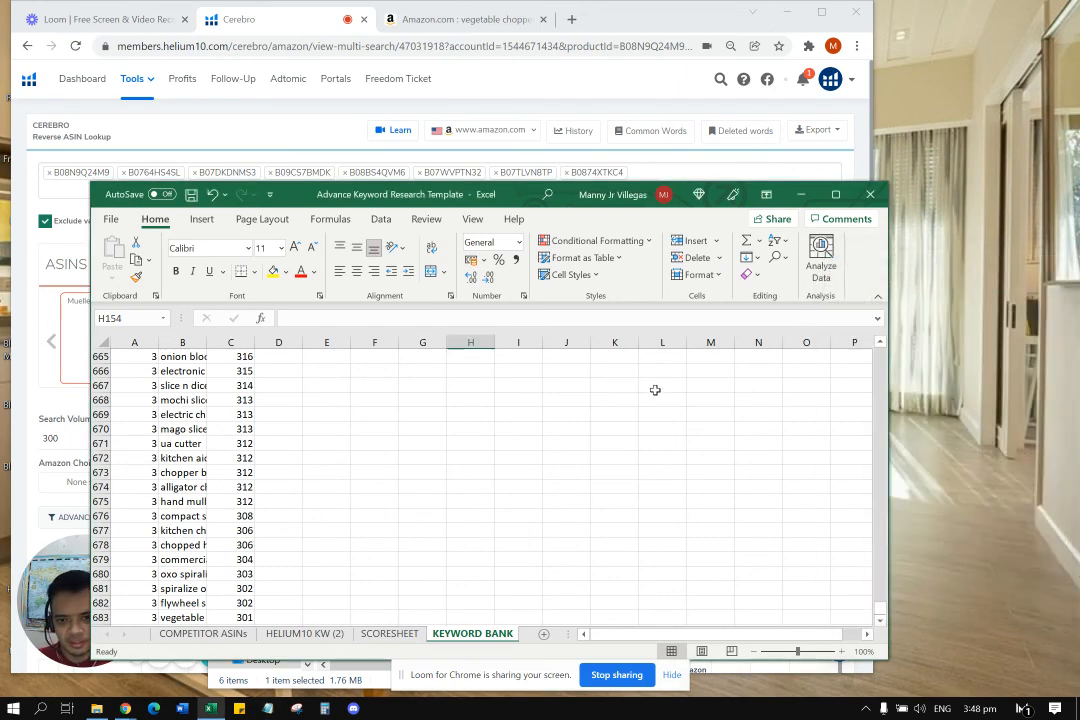
{"action": "left_click", "coordinate": [653, 388]}
{"action": "scroll", "coordinate": [516, 478], "scroll_direction": "up", "scroll_amount": 3}
{"action": "scroll", "coordinate": [759, 480], "scroll_direction": "down", "scroll_amount": 2}
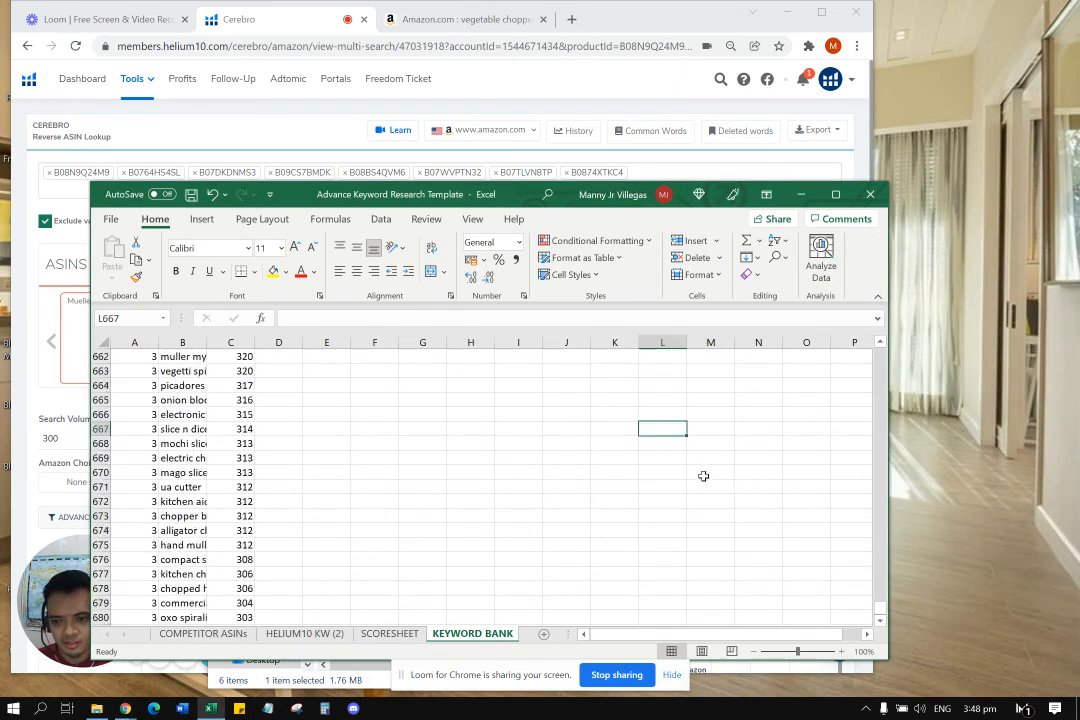
{"action": "scroll", "coordinate": [701, 475], "scroll_direction": "up", "scroll_amount": 14}
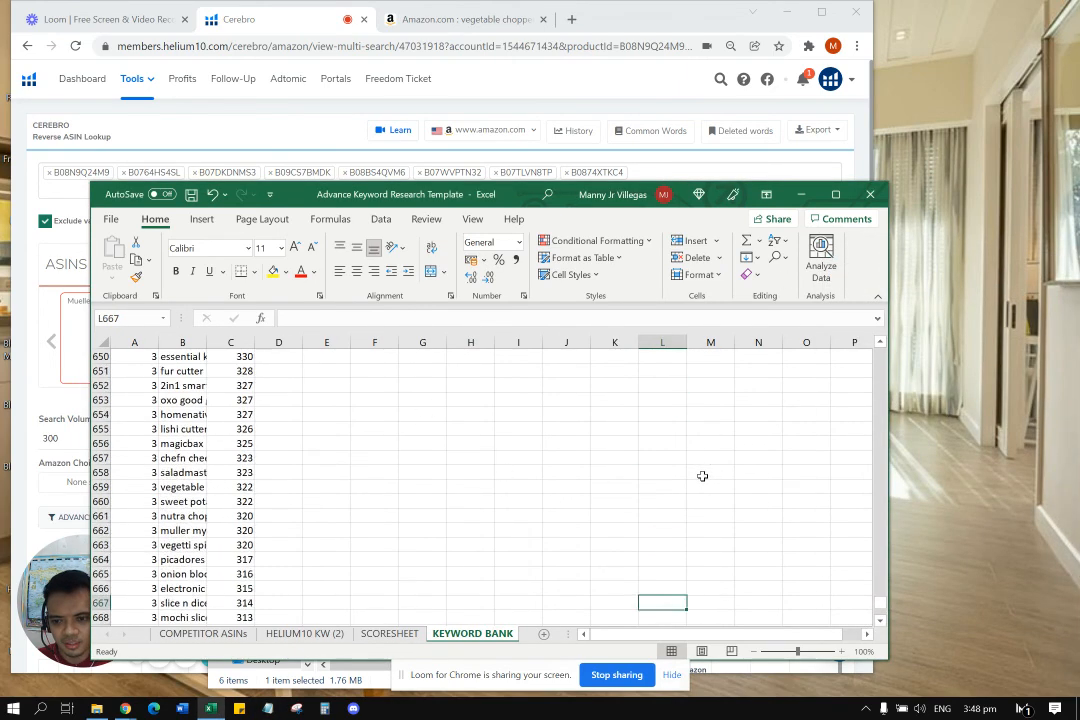
{"action": "left_click", "coordinate": [869, 198]}
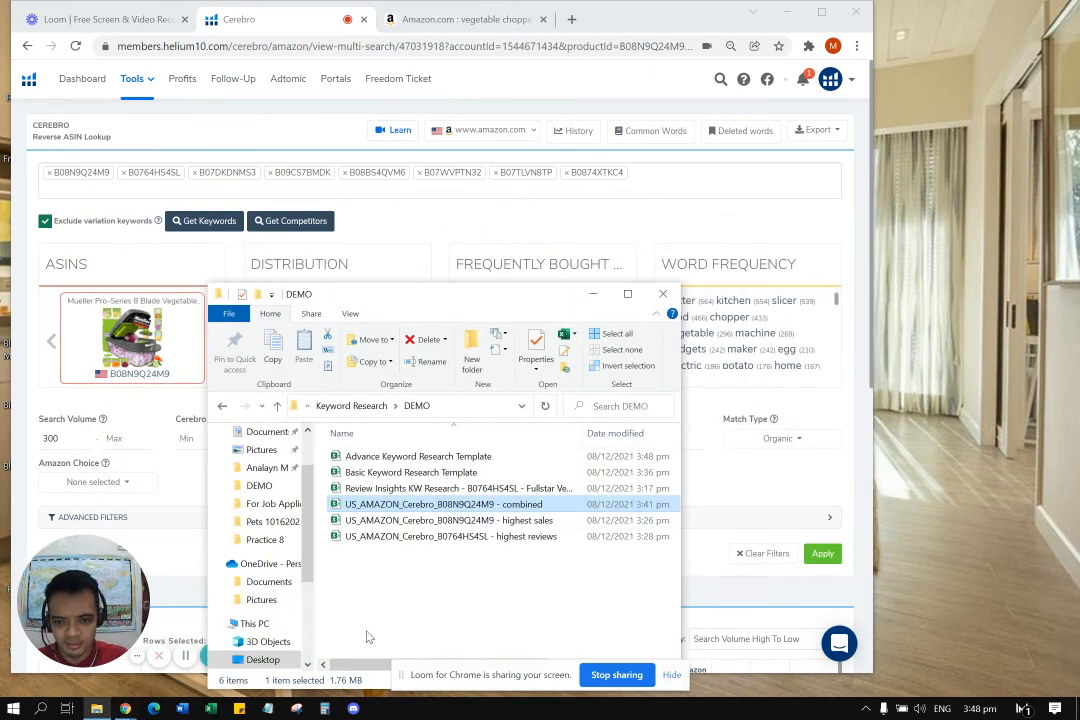
Look over the keyword research templates, the review insights file and the Cerebro exports in the DEMO folder.
{"action": "left_click", "coordinate": [405, 595]}
{"action": "left_click", "coordinate": [422, 457]}
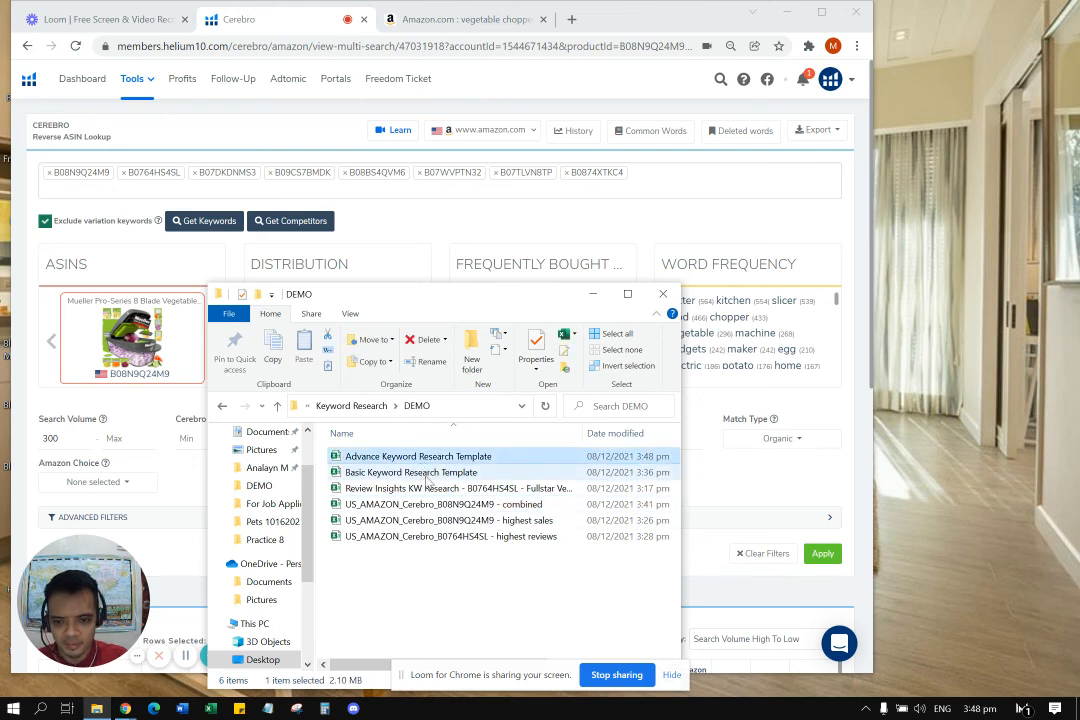
{"action": "left_click", "coordinate": [428, 473]}
{"action": "left_click", "coordinate": [430, 489]}
{"action": "left_click", "coordinate": [431, 505]}
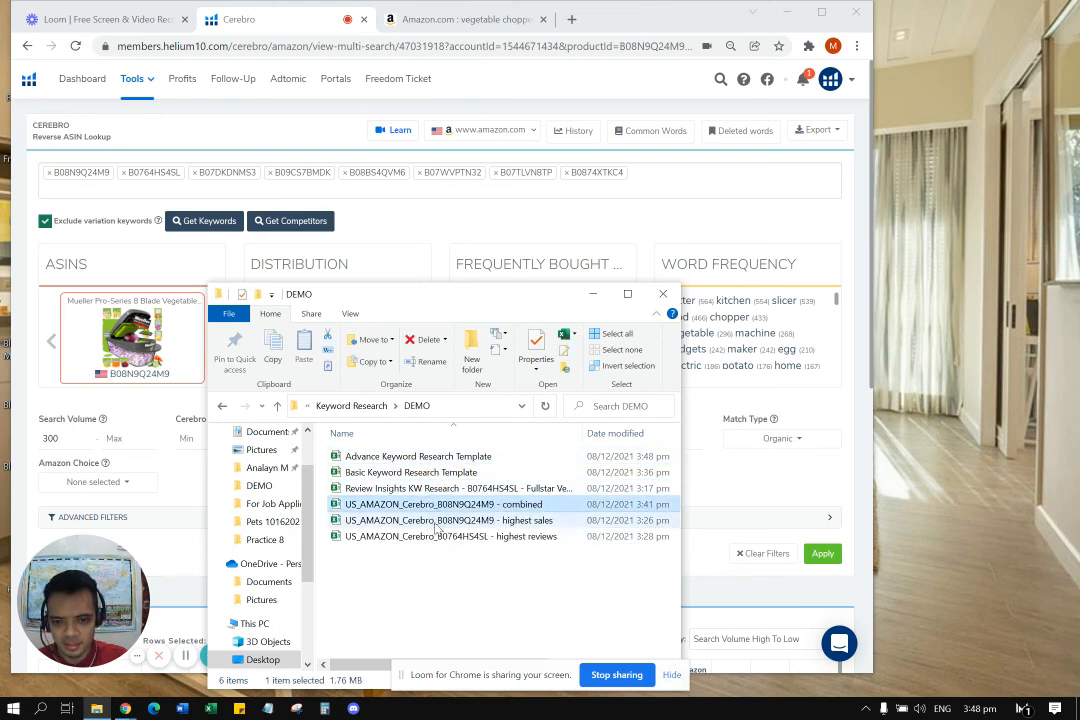
{"action": "left_click", "coordinate": [433, 521]}
{"action": "left_click", "coordinate": [435, 537]}
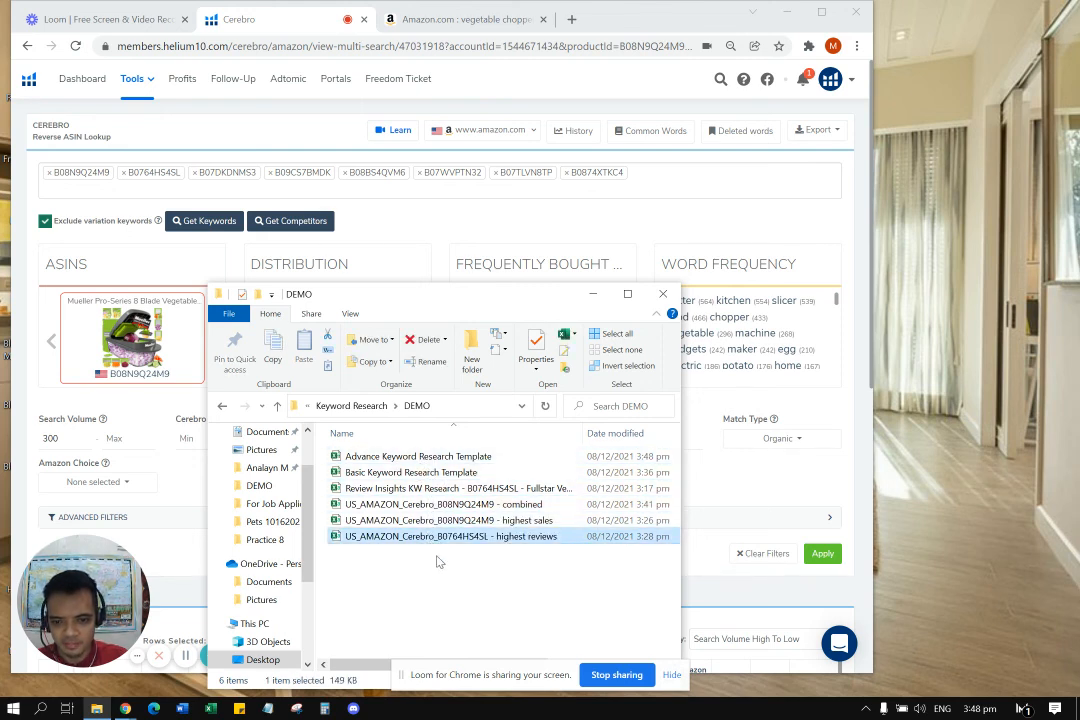
{"action": "left_click", "coordinate": [436, 489]}
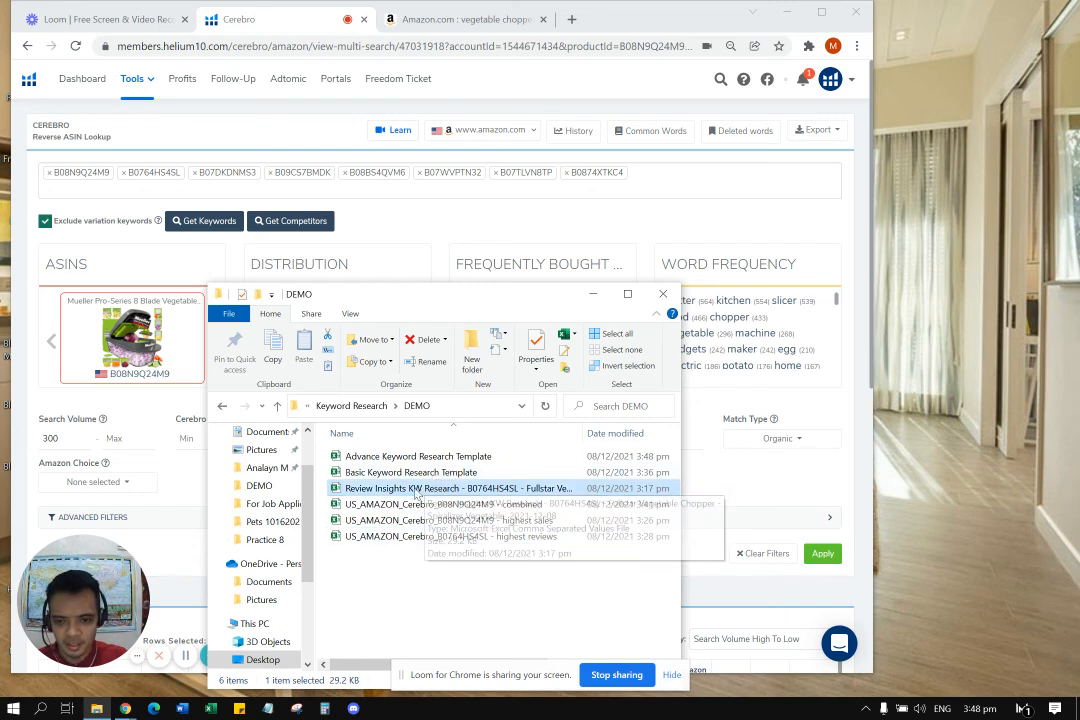
{"action": "left_click", "coordinate": [409, 470]}
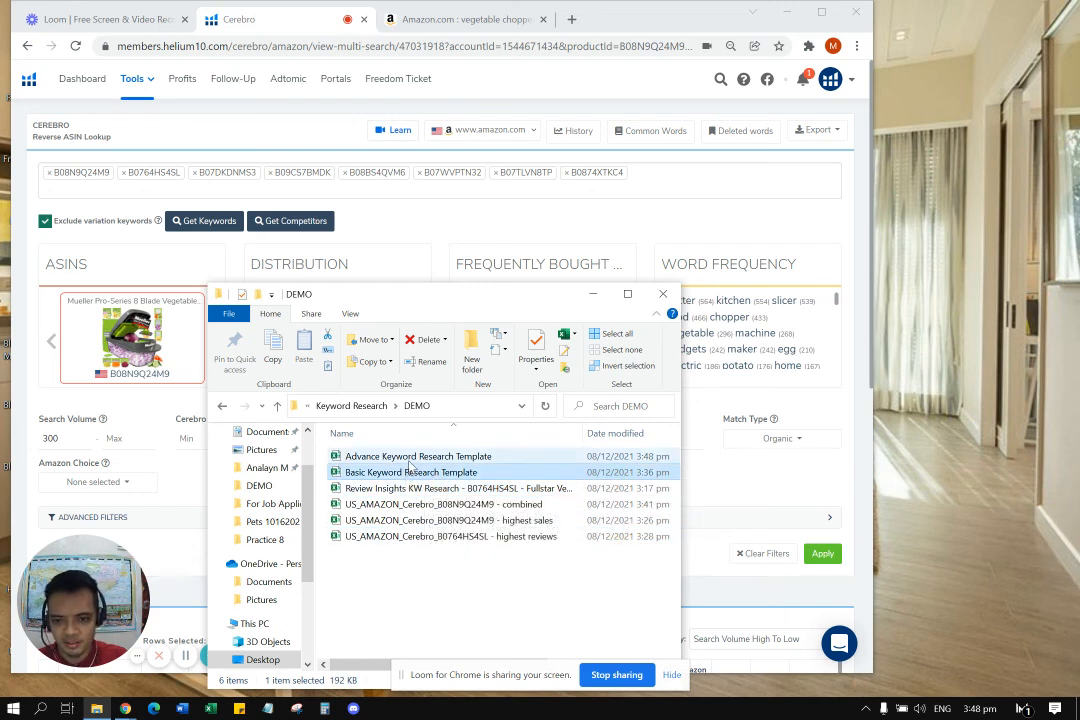
{"action": "left_click", "coordinate": [409, 458]}
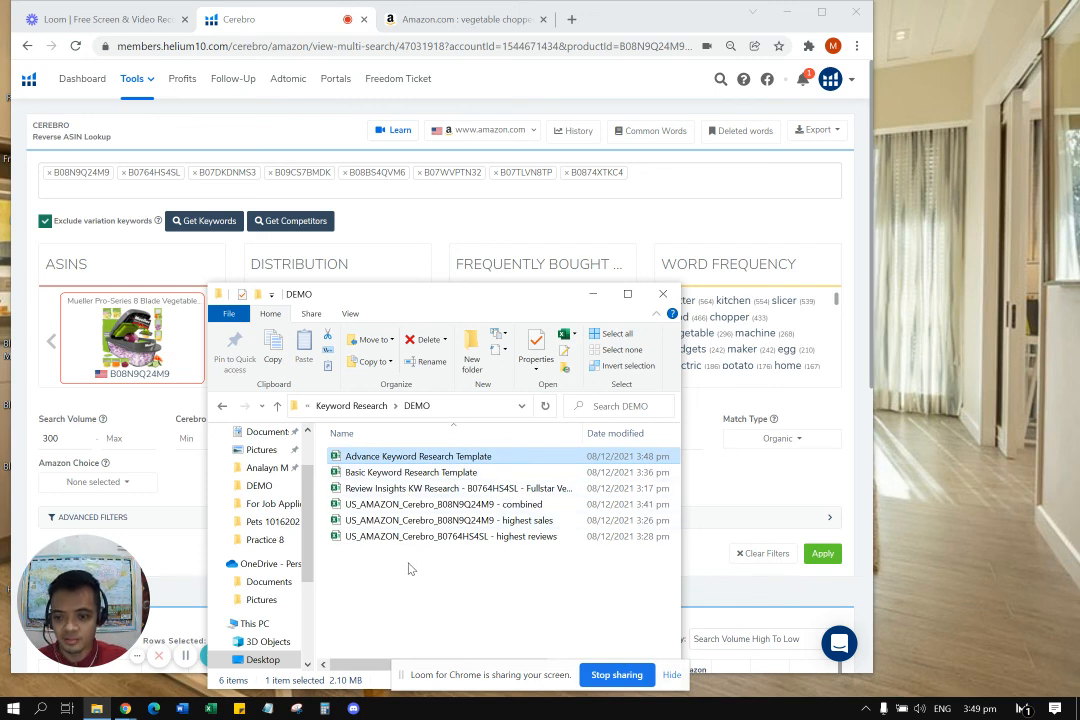